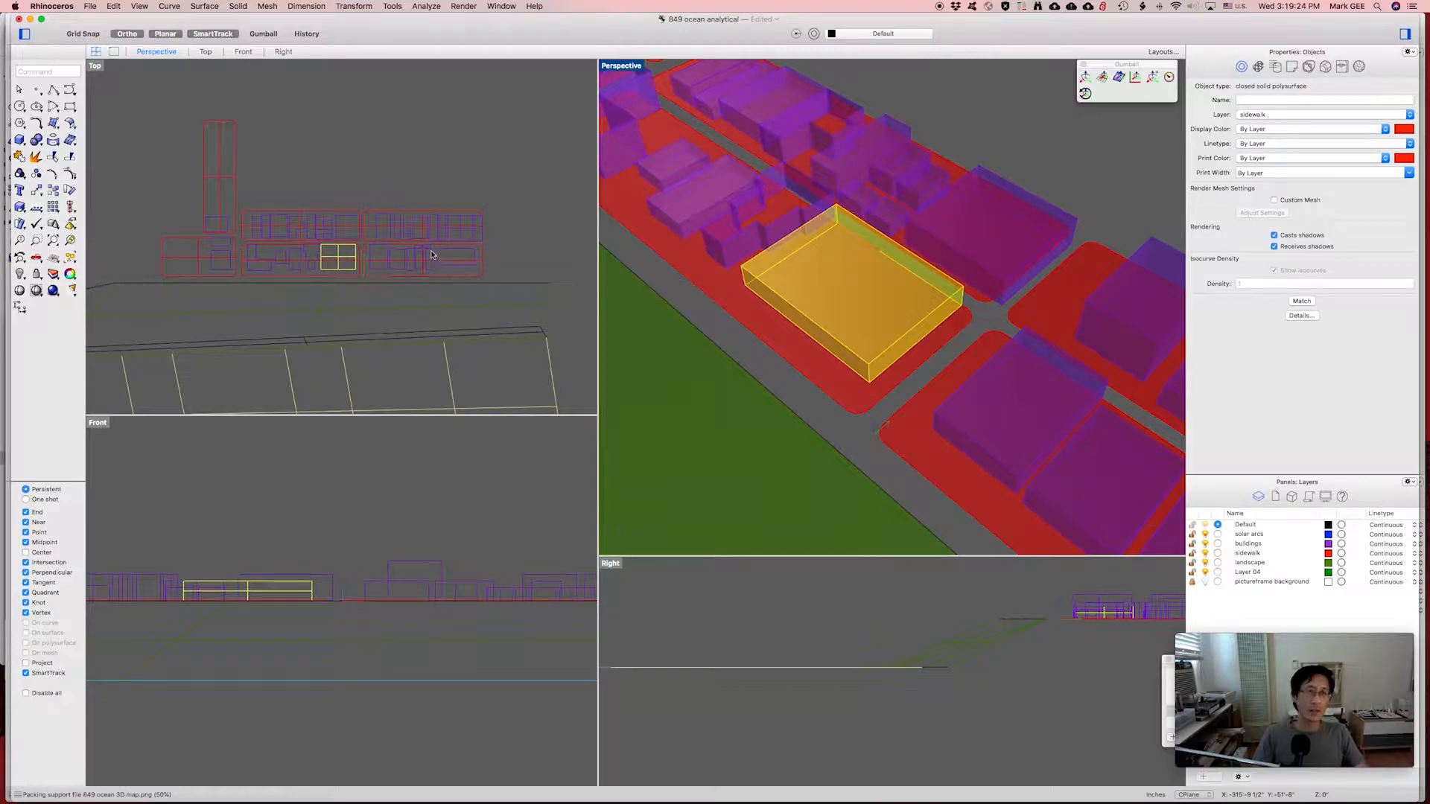
Zoom and activate the Top view, then select the yellow building box in Perspective.
{"action": "scroll", "coordinate": [393, 279], "scroll_direction": "down", "scroll_amount": 5}
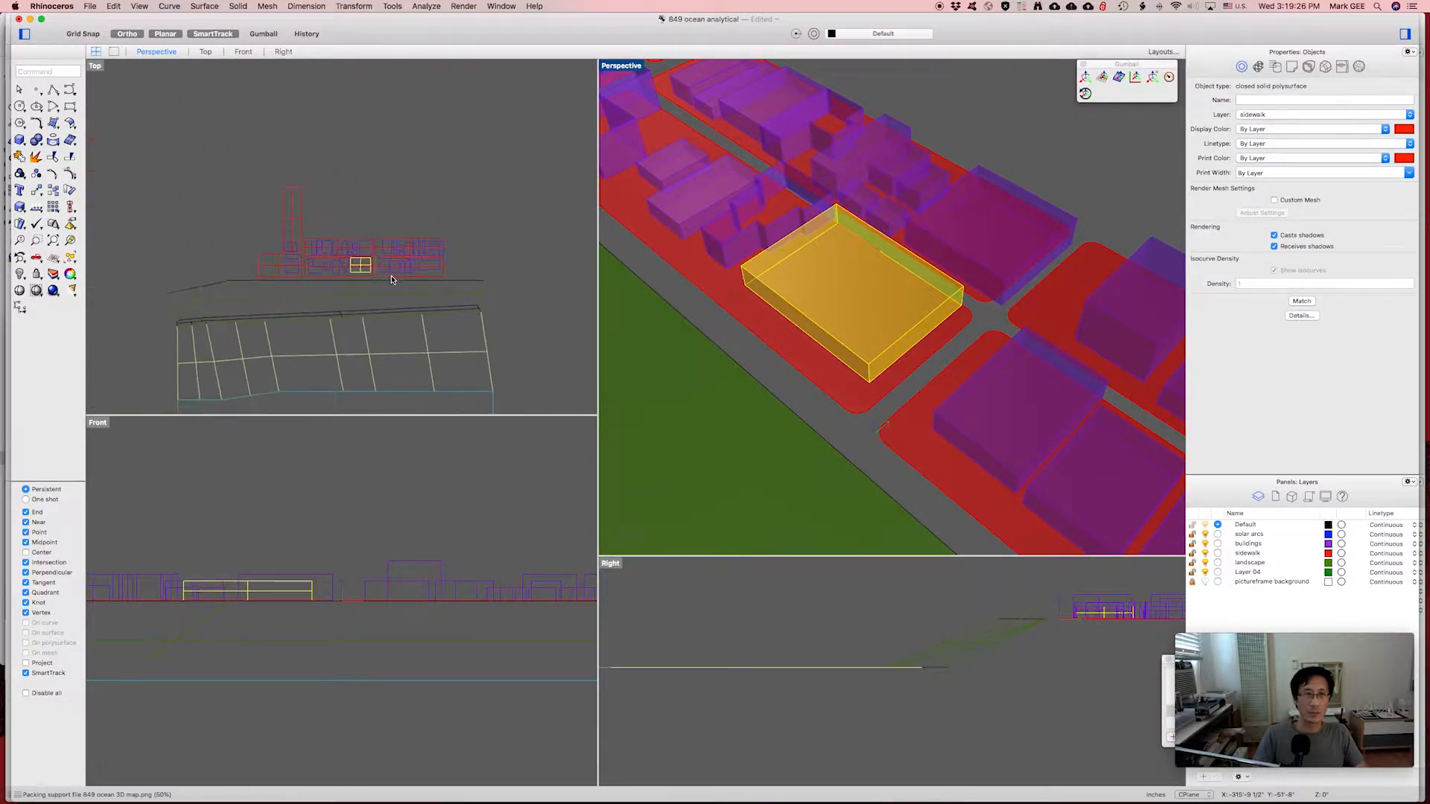
{"action": "scroll", "coordinate": [310, 262], "scroll_direction": "up", "scroll_amount": 4}
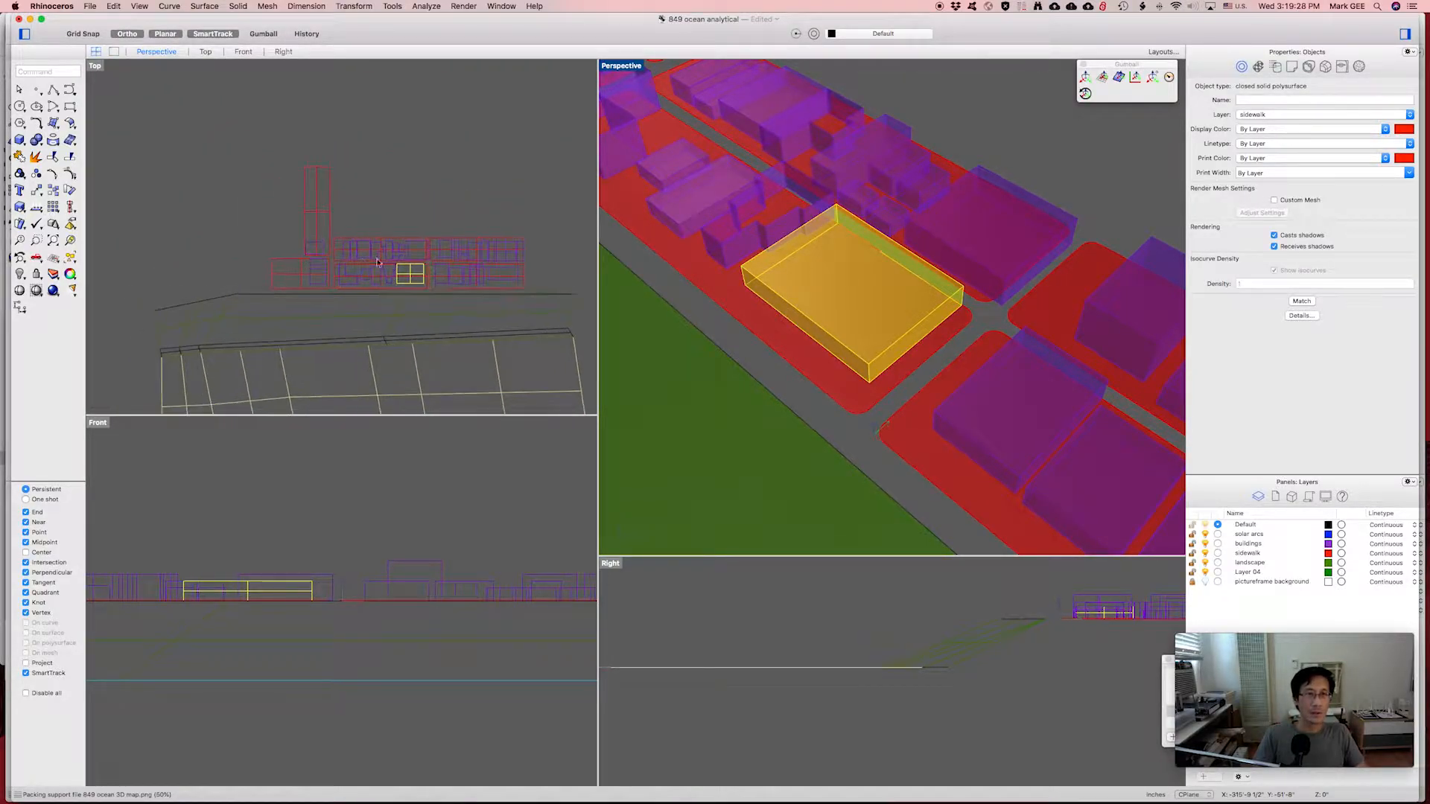
{"action": "scroll", "coordinate": [431, 252], "scroll_direction": "up", "scroll_amount": 2}
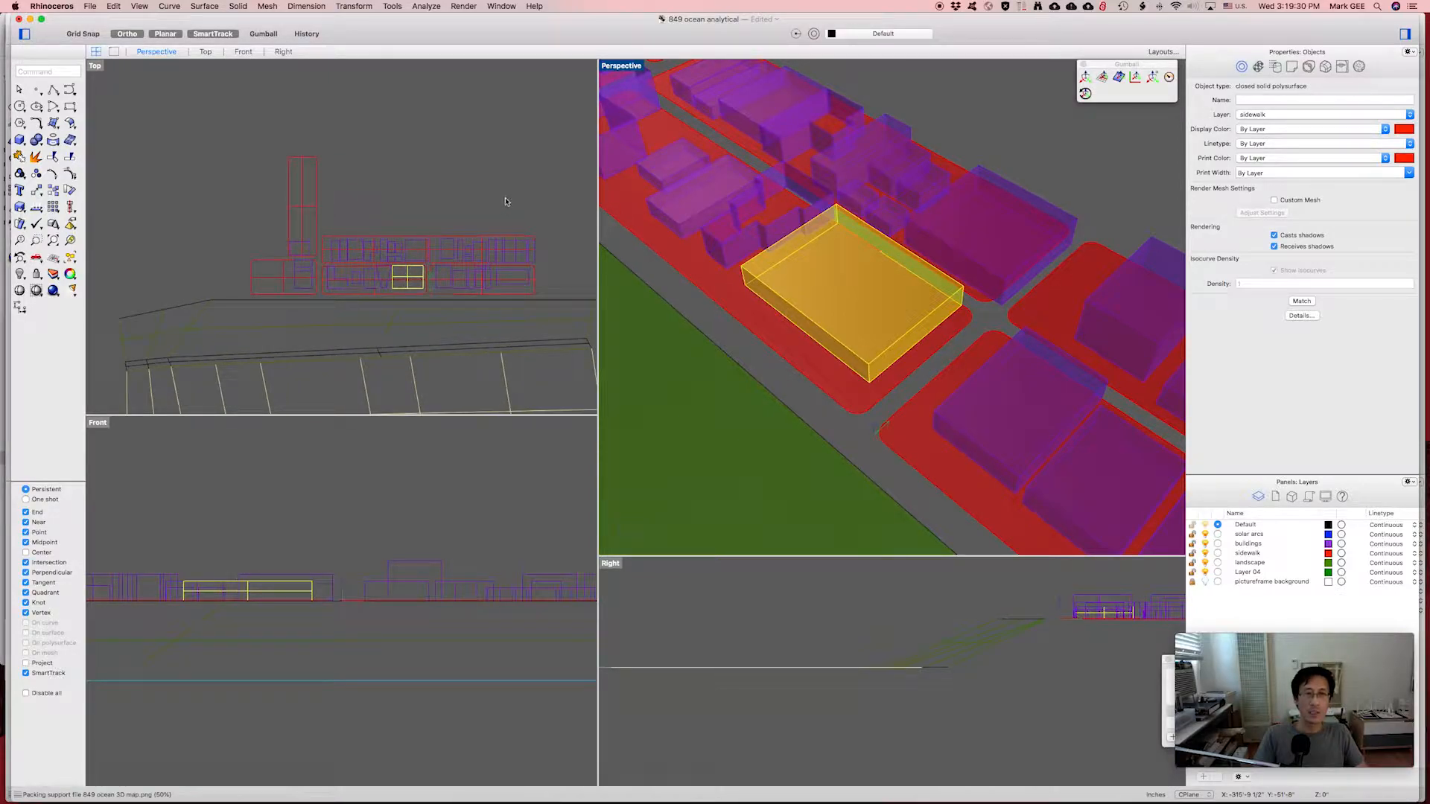
{"action": "left_click", "coordinate": [495, 198]}
{"action": "scroll", "coordinate": [467, 203], "scroll_direction": "up", "scroll_amount": 2}
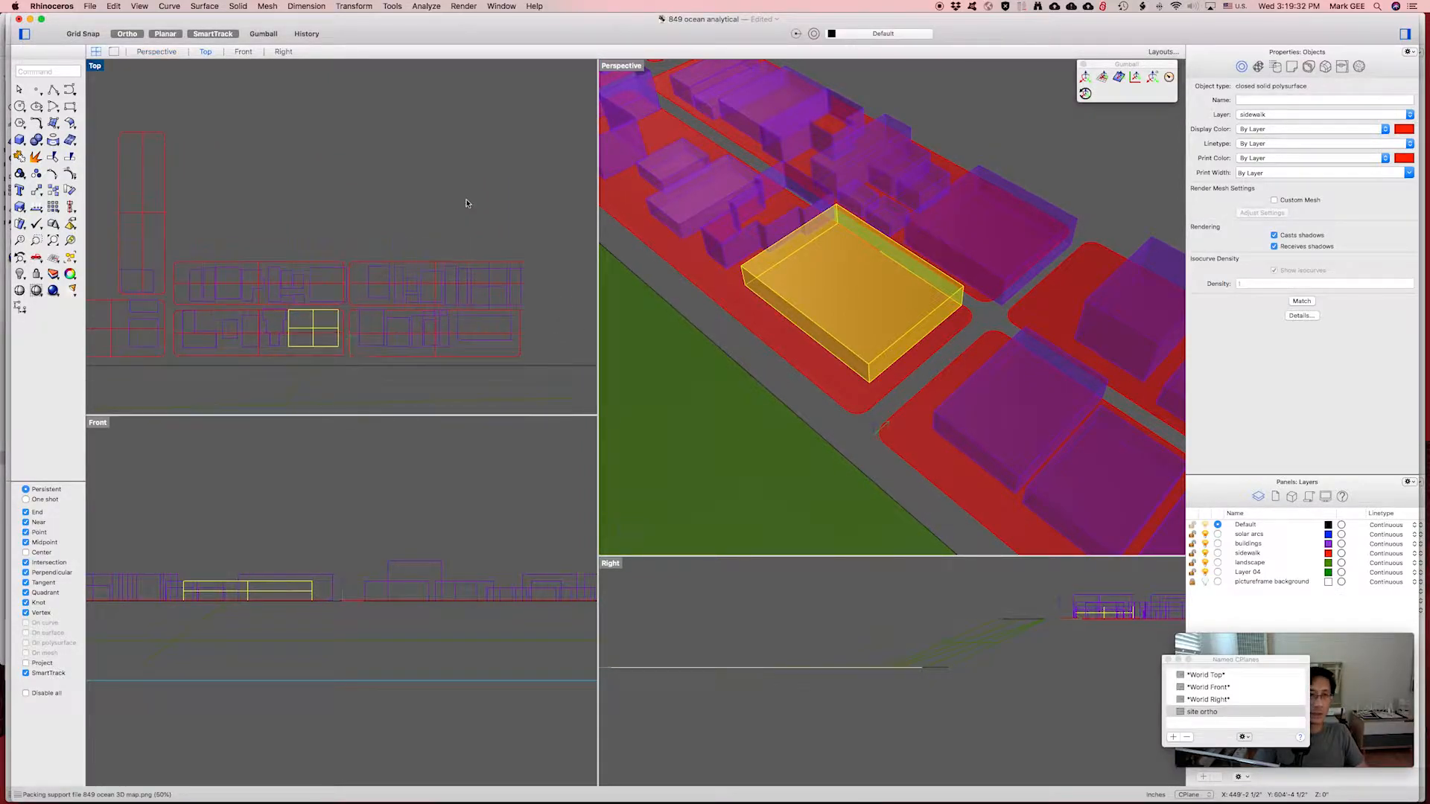
{"action": "scroll", "coordinate": [466, 202], "scroll_direction": "down", "scroll_amount": 2}
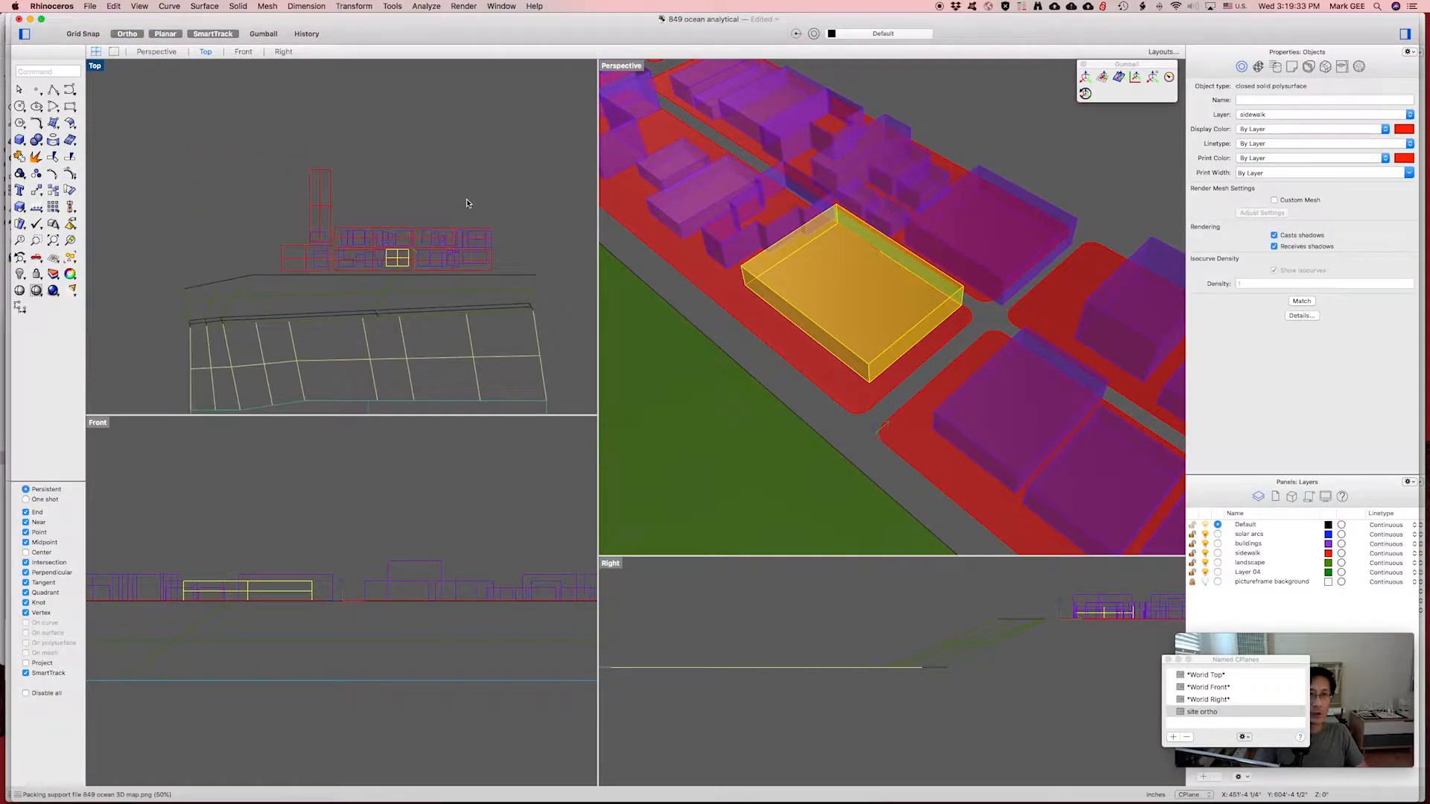
{"action": "left_click", "coordinate": [874, 304]}
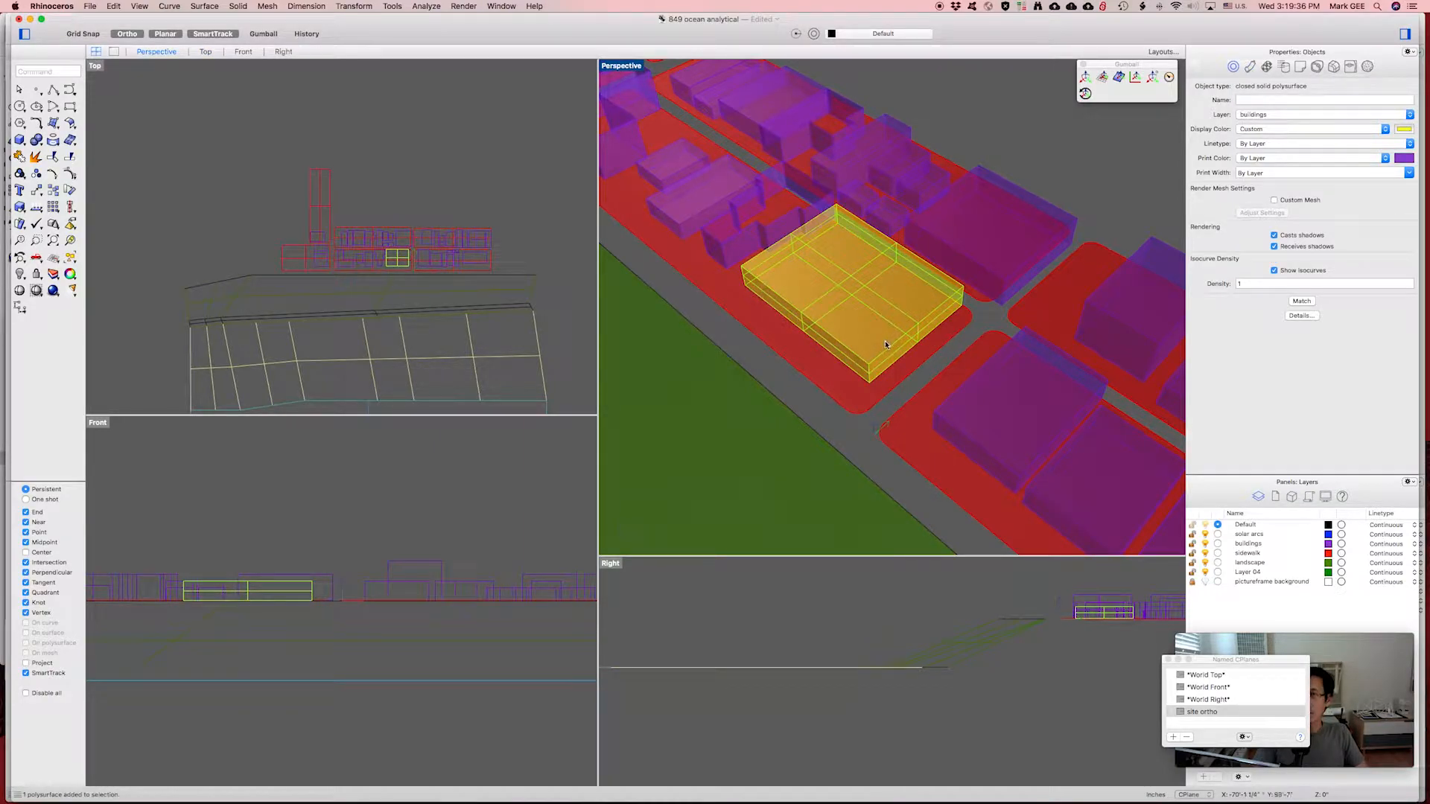
{"action": "right_click_drag", "start_coordinate": [885, 341], "coordinate": [870, 304]}
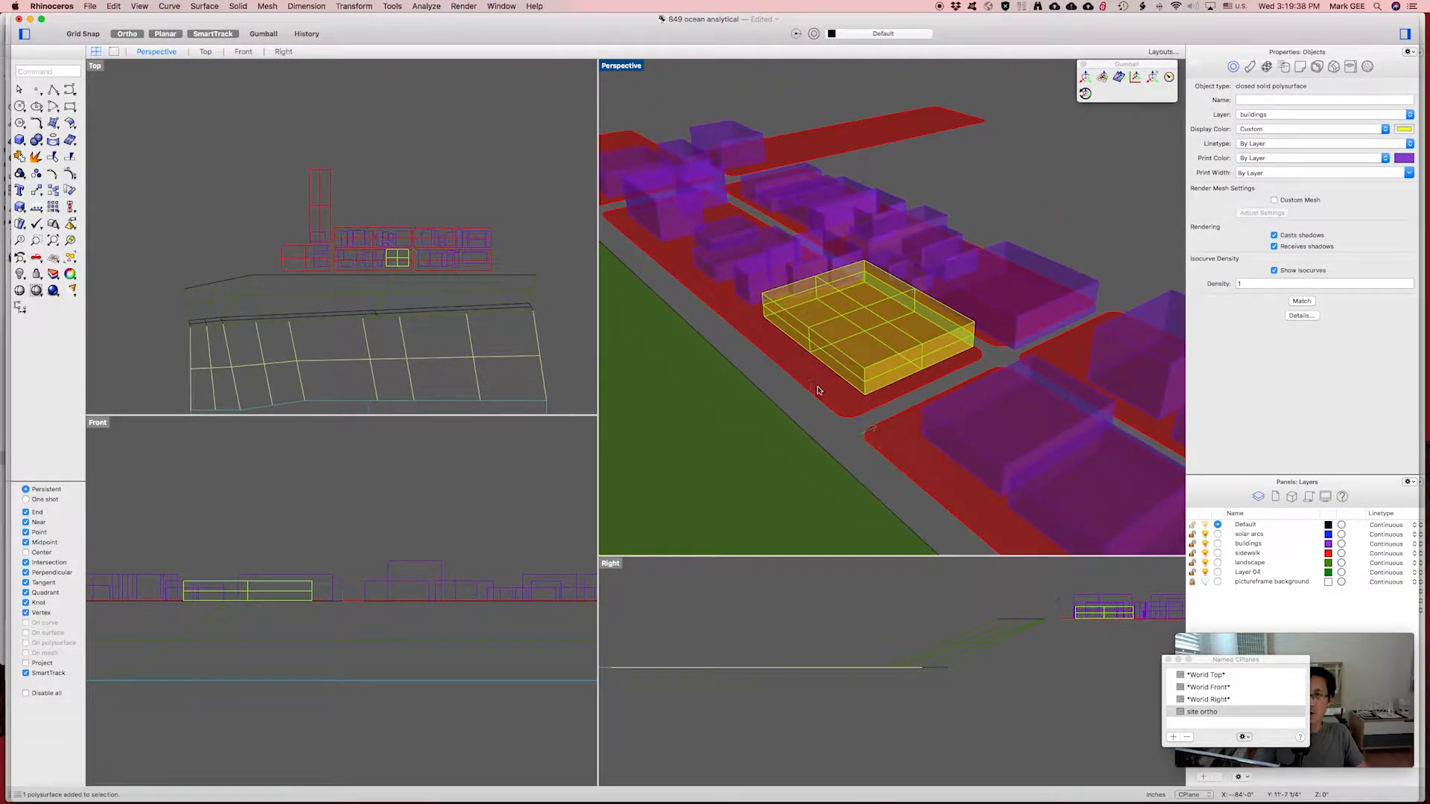
{"action": "left_click", "coordinate": [897, 454]}
{"action": "left_click", "coordinate": [1003, 350]}
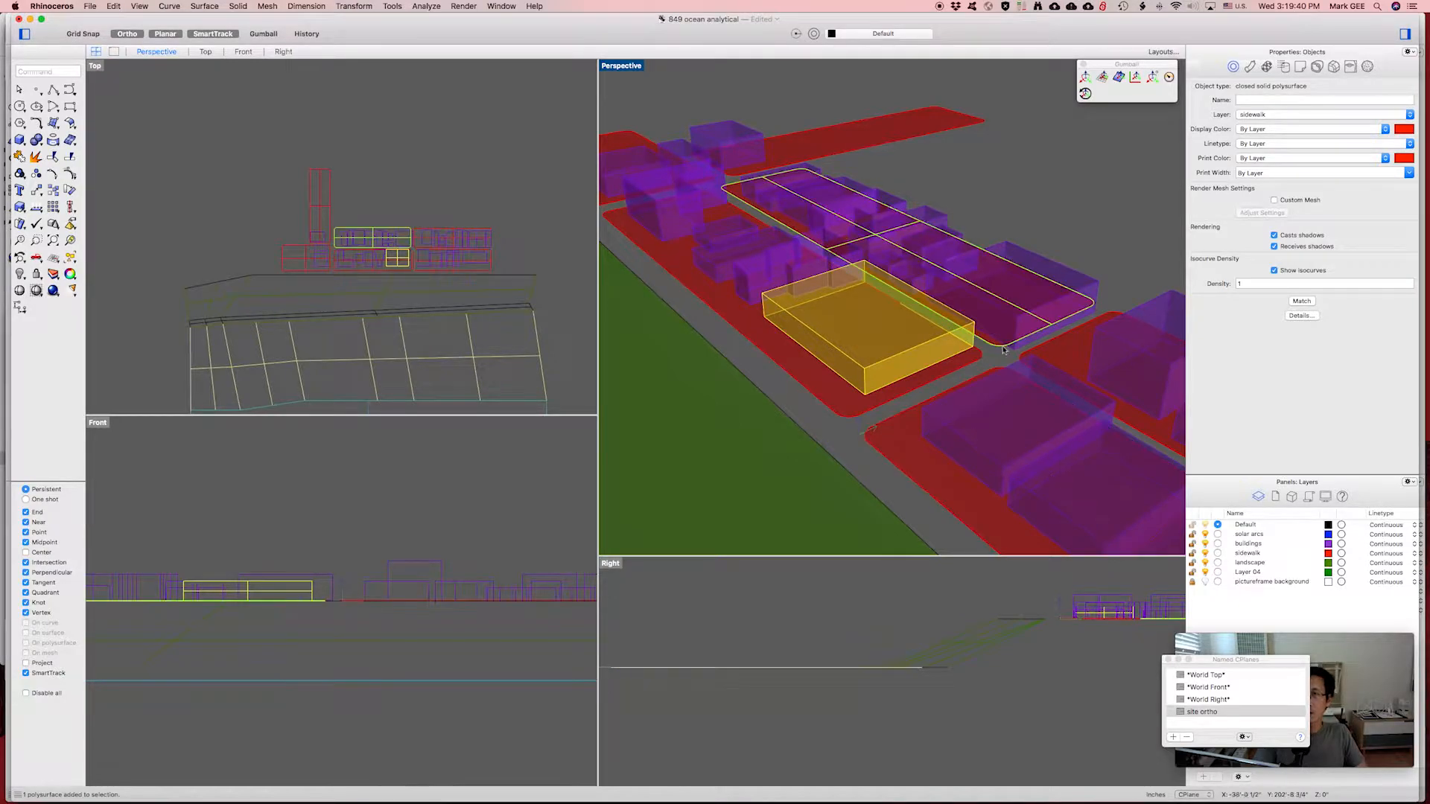
{"action": "left_click", "coordinate": [1087, 350]}
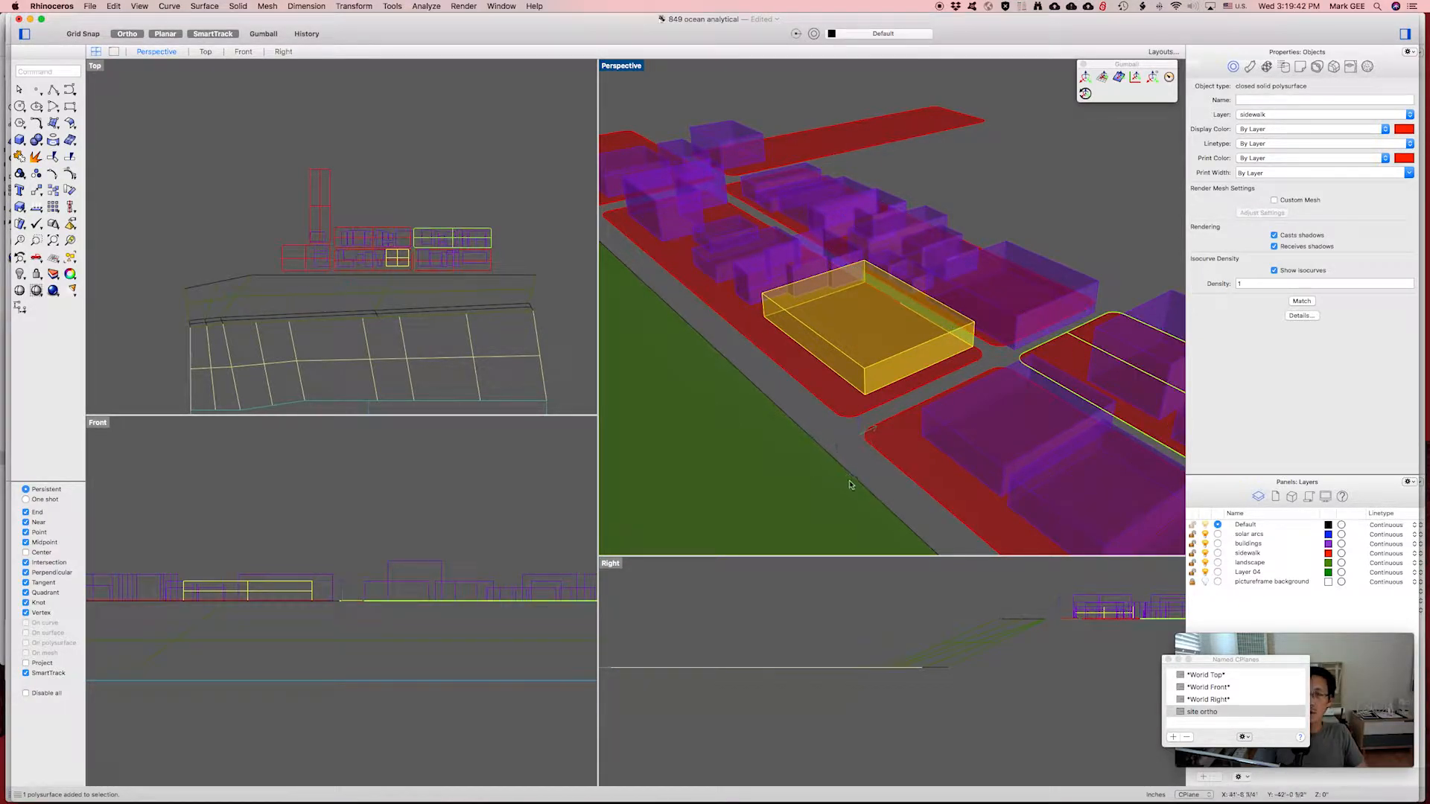
{"action": "left_click", "coordinate": [981, 432]}
{"action": "left_click", "coordinate": [997, 318]}
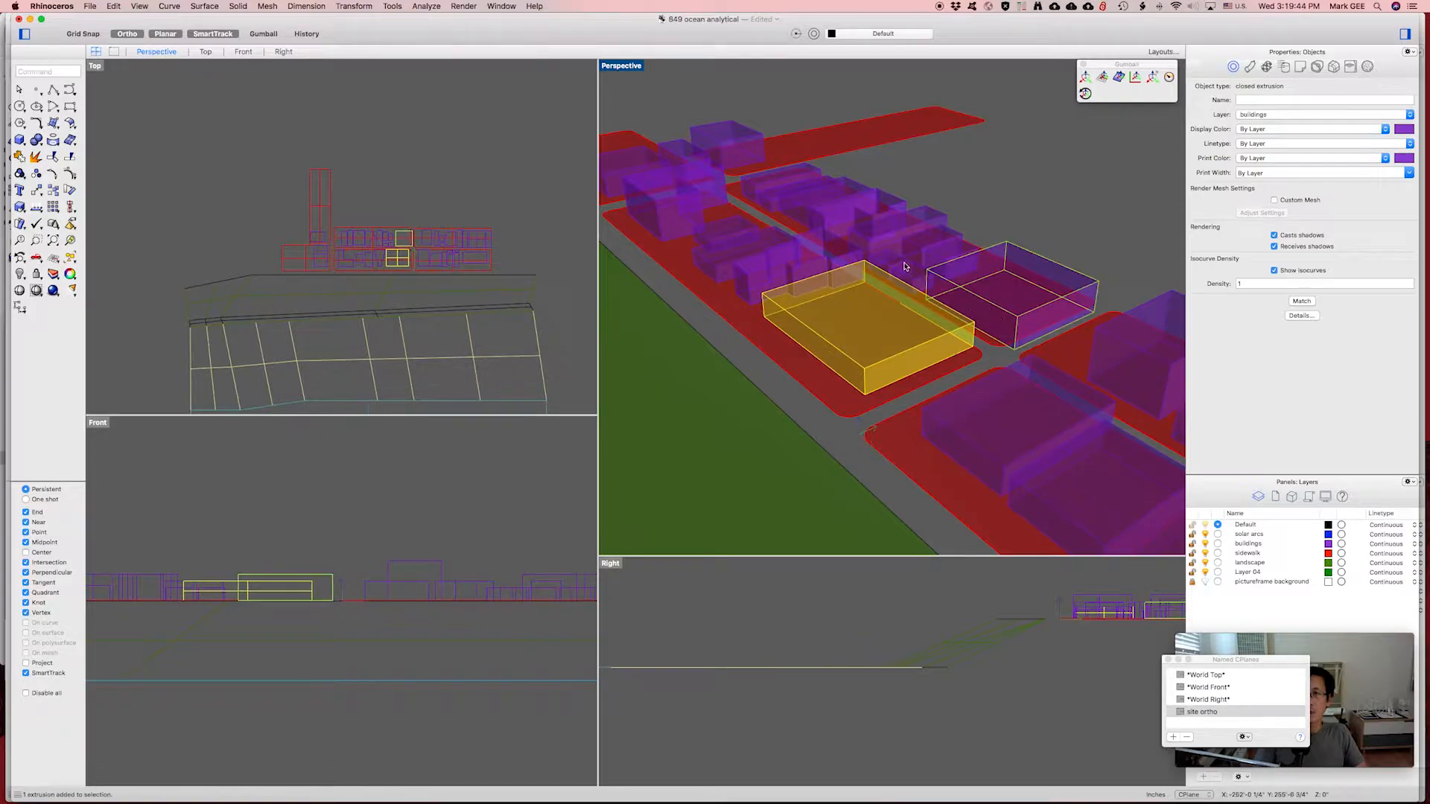
{"action": "left_click", "coordinate": [905, 268]}
{"action": "left_click", "coordinate": [777, 286]}
{"action": "left_click", "coordinate": [758, 267], "text": "shift"}
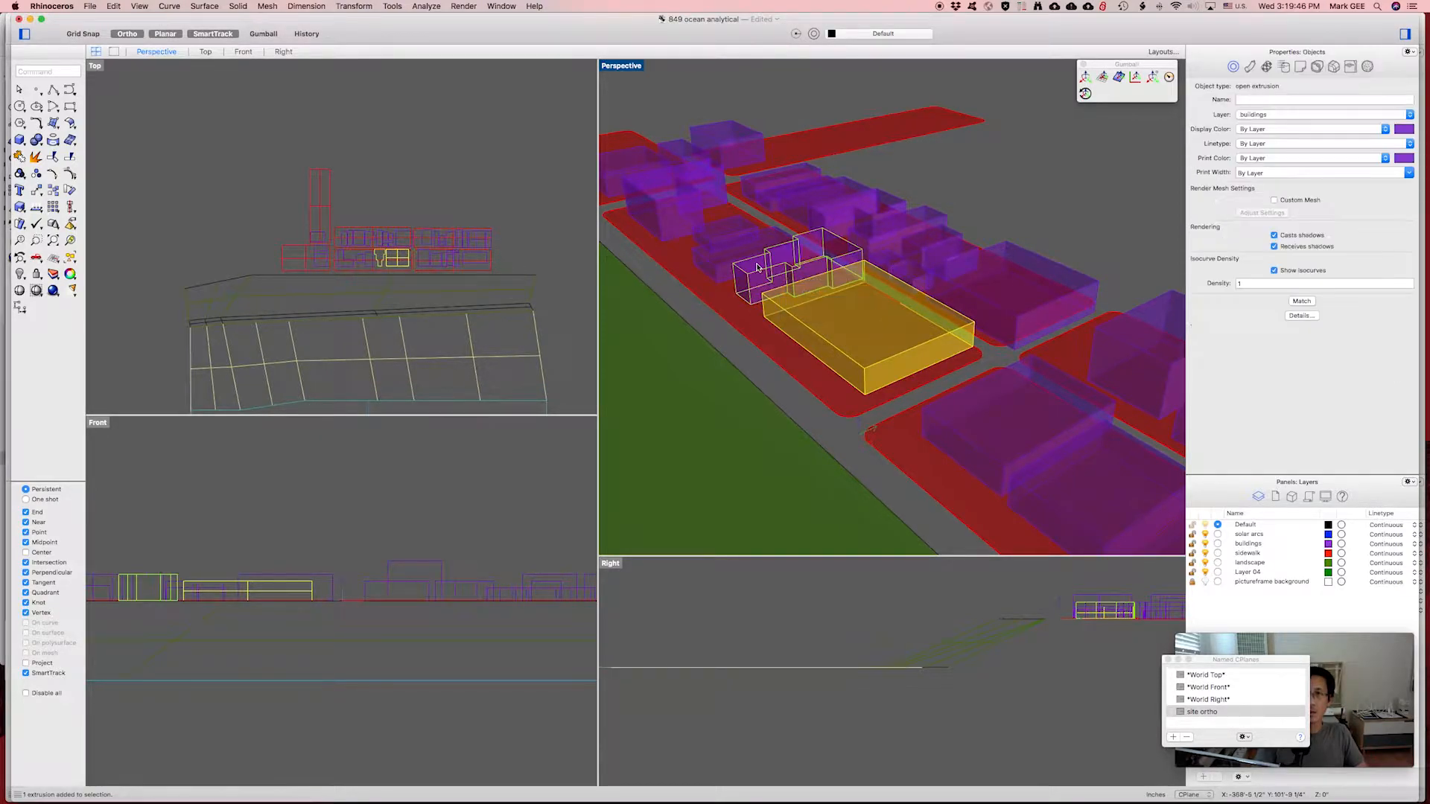
{"action": "right_click_drag", "start_coordinate": [778, 417], "coordinate": [812, 400]}
{"action": "scroll", "coordinate": [812, 400], "scroll_direction": "down", "scroll_amount": 7}
{"action": "left_click", "coordinate": [811, 422]}
{"action": "right_click_drag", "start_coordinate": [837, 452], "coordinate": [1027, 335]}
{"action": "left_click", "coordinate": [846, 463]}
{"action": "left_click", "coordinate": [723, 442]}
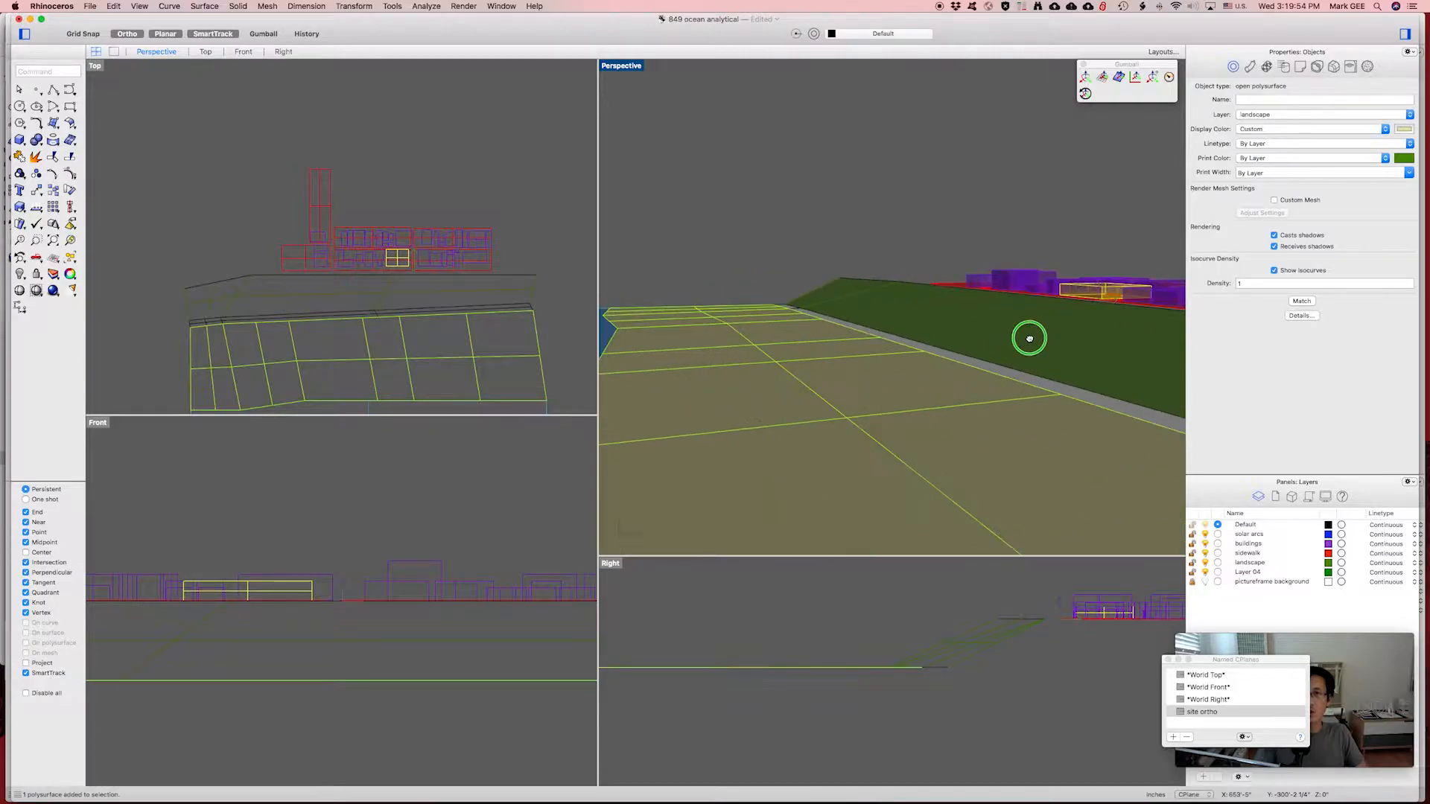
{"action": "scroll", "coordinate": [842, 403], "scroll_direction": "down", "scroll_amount": 3}
{"action": "left_click", "coordinate": [657, 408]}
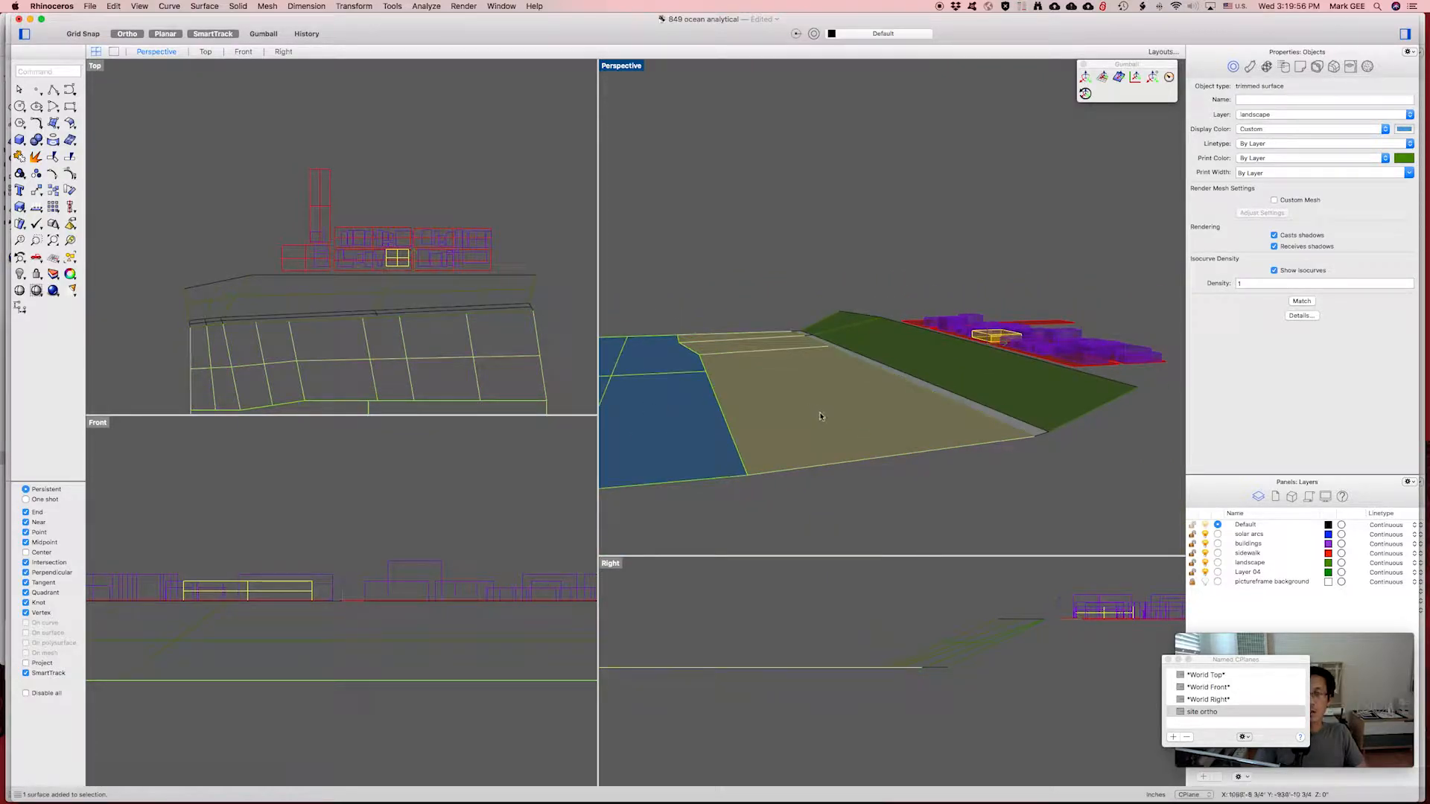
{"action": "right_click_drag", "start_coordinate": [823, 416], "coordinate": [960, 321]}
{"action": "scroll", "coordinate": [962, 312], "scroll_direction": "down", "scroll_amount": 1}
{"action": "scroll", "coordinate": [961, 311], "scroll_direction": "down", "scroll_amount": 2}
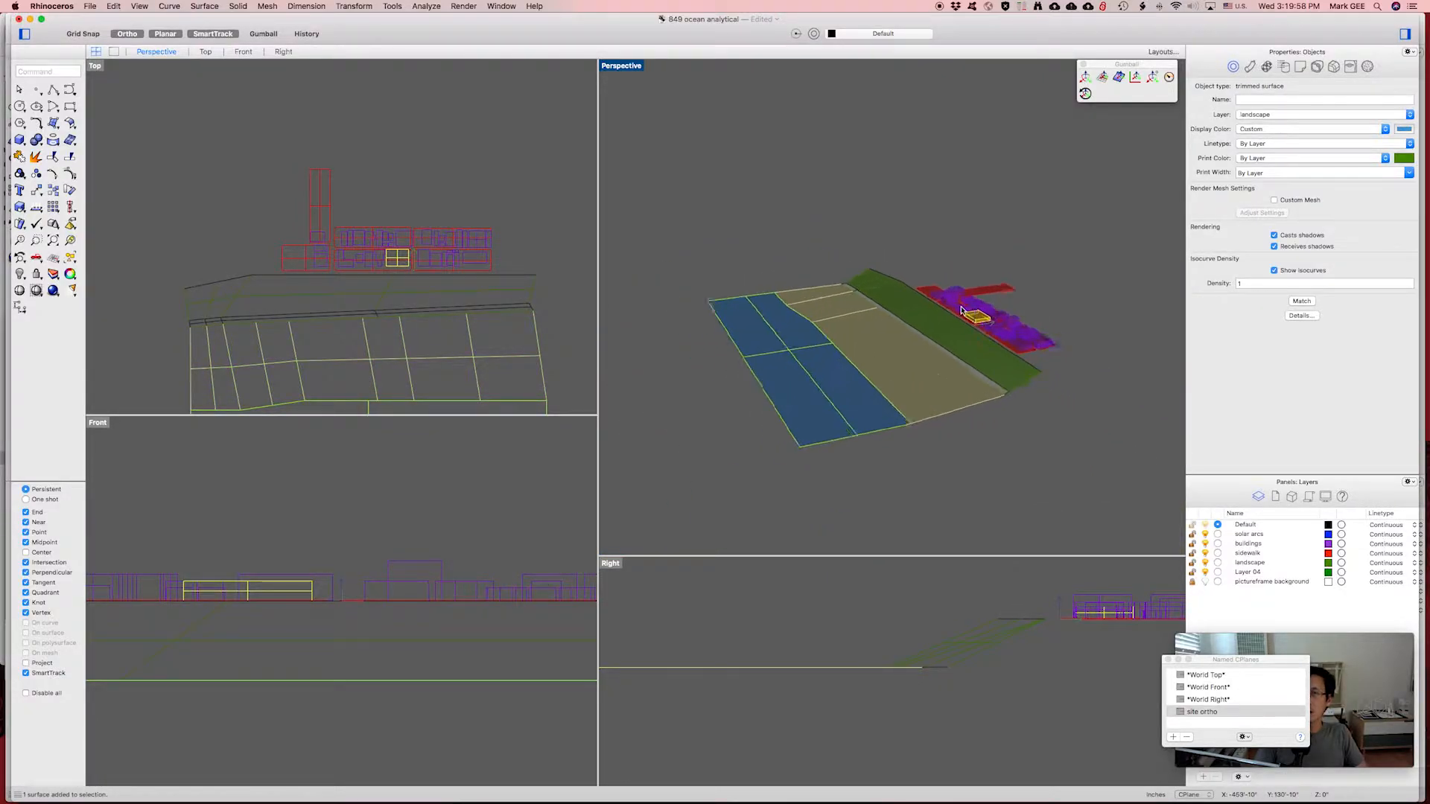
{"action": "scroll", "coordinate": [957, 309], "scroll_direction": "up", "scroll_amount": 8}
{"action": "right_click_drag", "start_coordinate": [922, 297], "coordinate": [949, 264]}
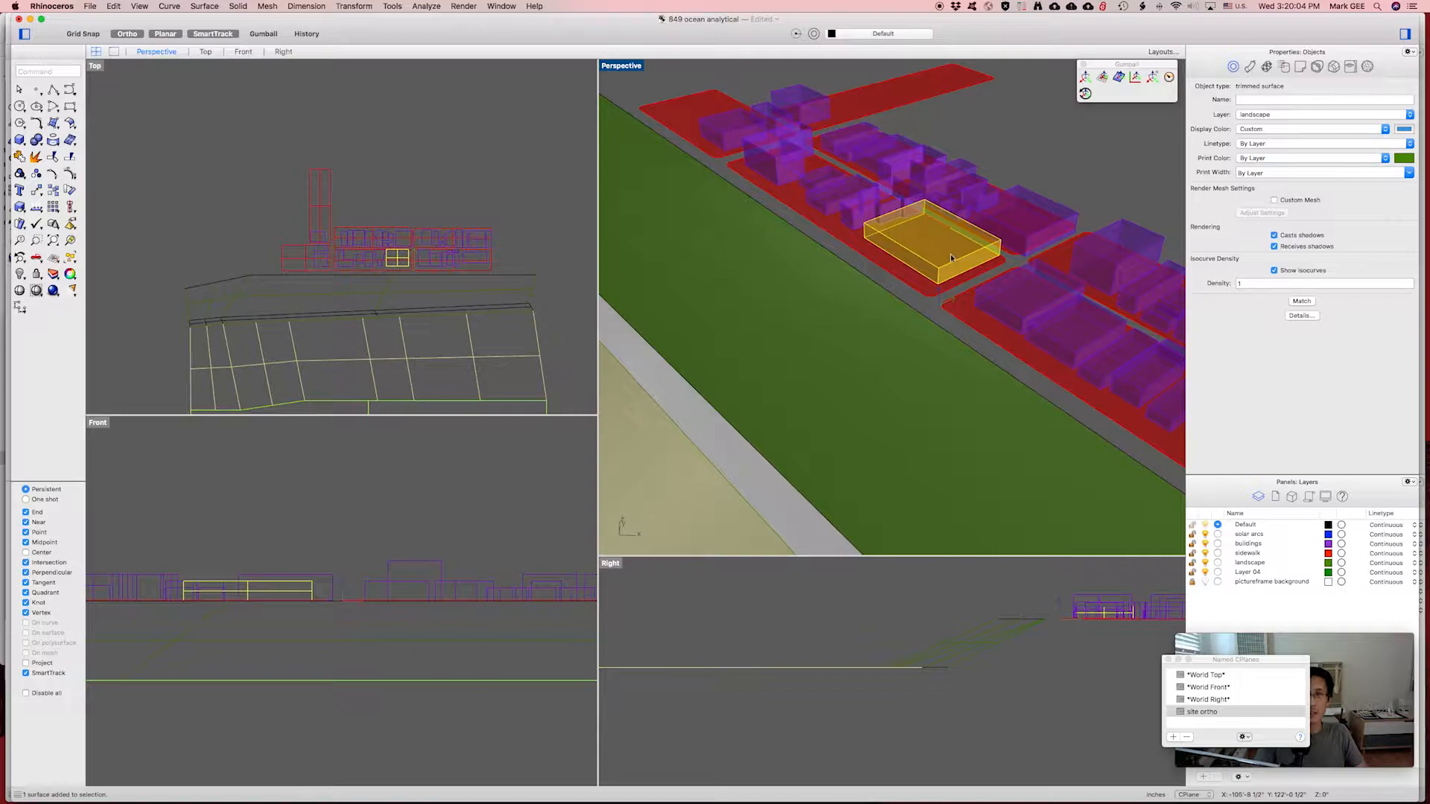
{"action": "right_click_drag", "start_coordinate": [963, 251], "coordinate": [914, 296], "text": "shift"}
{"action": "scroll", "coordinate": [924, 285], "scroll_direction": "down", "scroll_amount": 2}
{"action": "scroll", "coordinate": [925, 286], "scroll_direction": "up", "scroll_amount": 4}
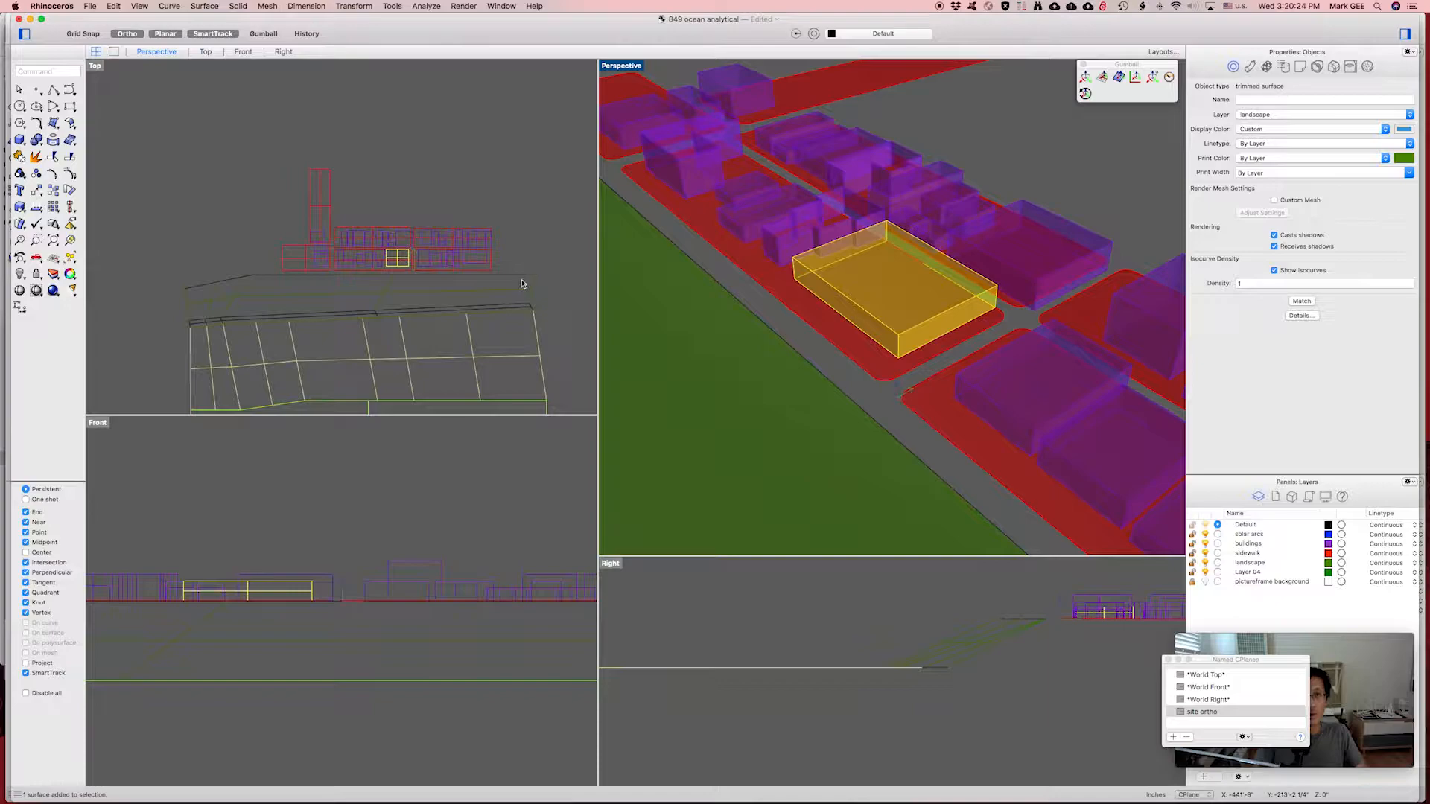
{"action": "left_click", "coordinate": [522, 283]}
{"action": "left_click", "coordinate": [526, 283]}
{"action": "scroll", "coordinate": [792, 399], "scroll_direction": "down", "scroll_amount": 2}
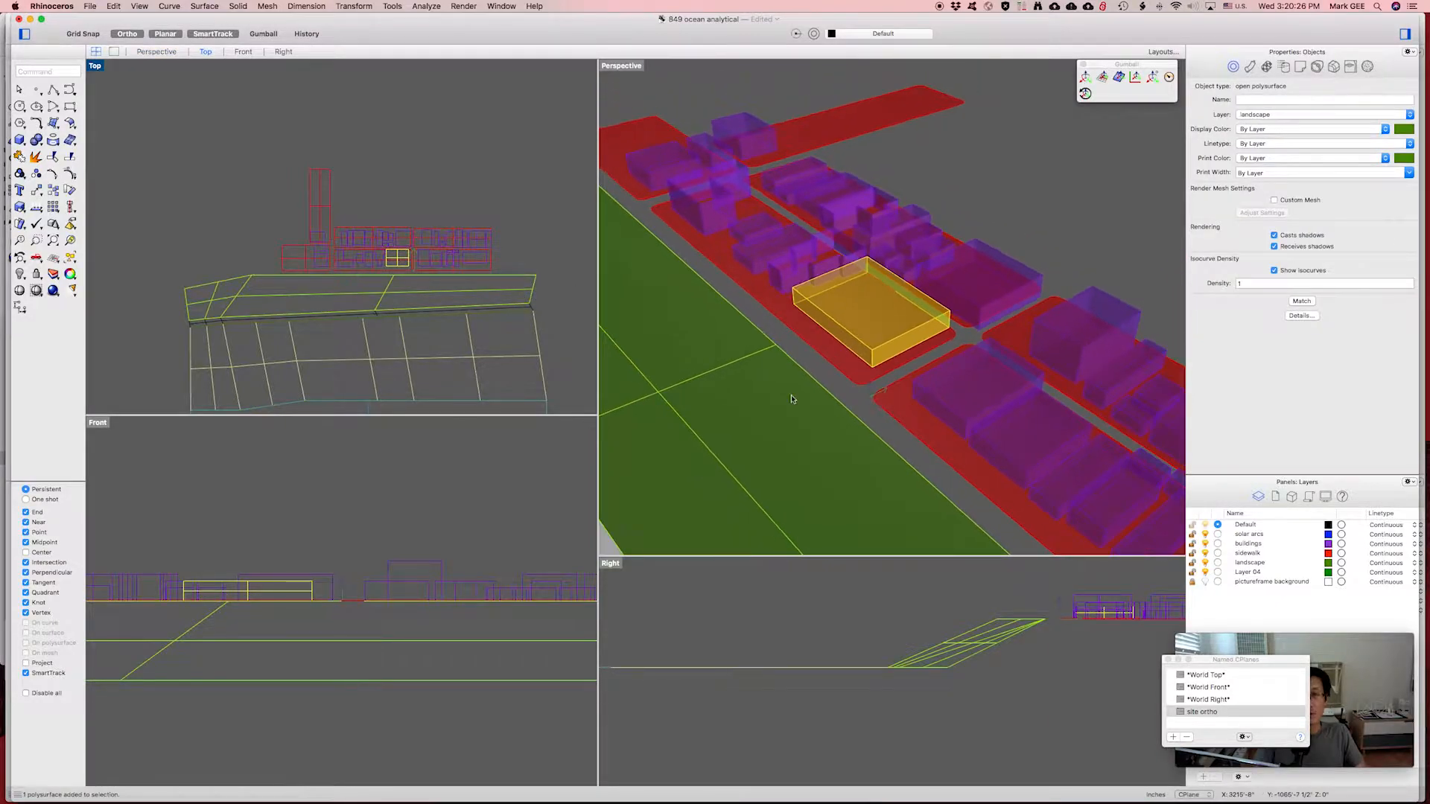
{"action": "scroll", "coordinate": [792, 399], "scroll_direction": "down", "scroll_amount": 3}
{"action": "mouse_move", "coordinate": [791, 399]}
{"action": "right_mouse_down"}
{"action": "mouse_move", "coordinate": [734, 345]}
{"action": "mouse_move", "coordinate": [796, 410]}
{"action": "right_mouse_up"}
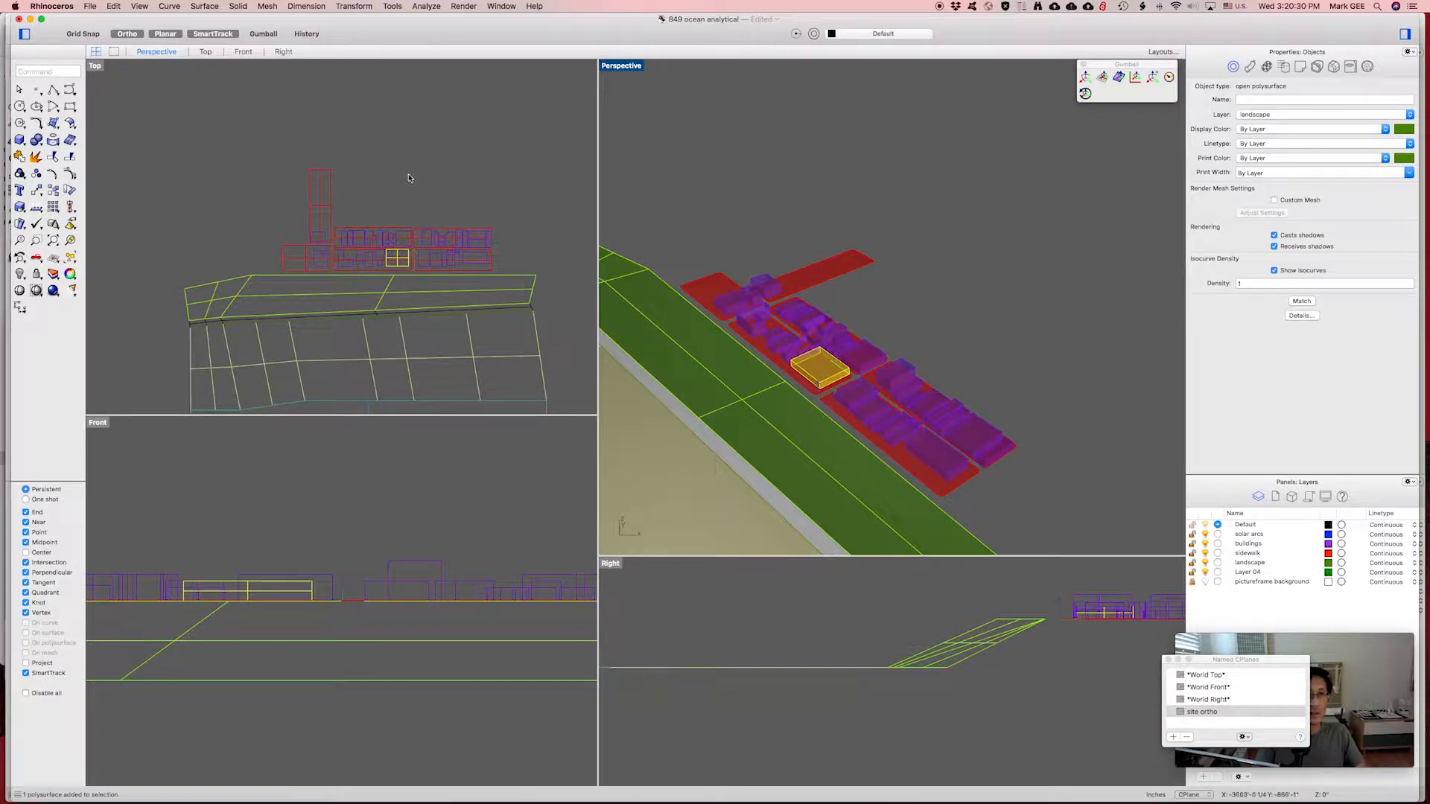
{"action": "right_click_drag", "start_coordinate": [408, 178], "coordinate": [389, 197]}
Draw a four-point polyline from the landscape's left corner, up, across and down to the right corner.
{"action": "type", "text": "pl"}
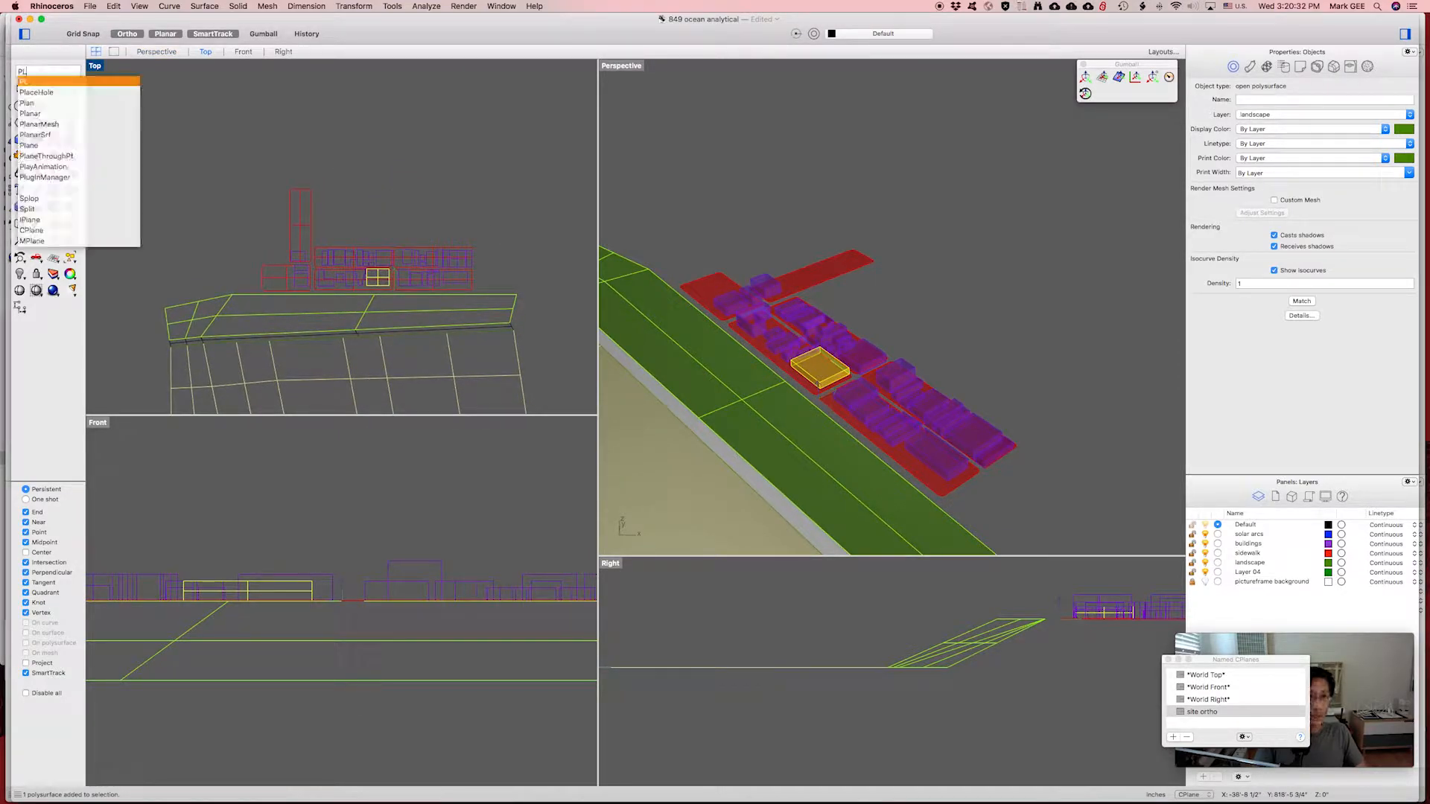
{"action": "key", "text": "Return"}
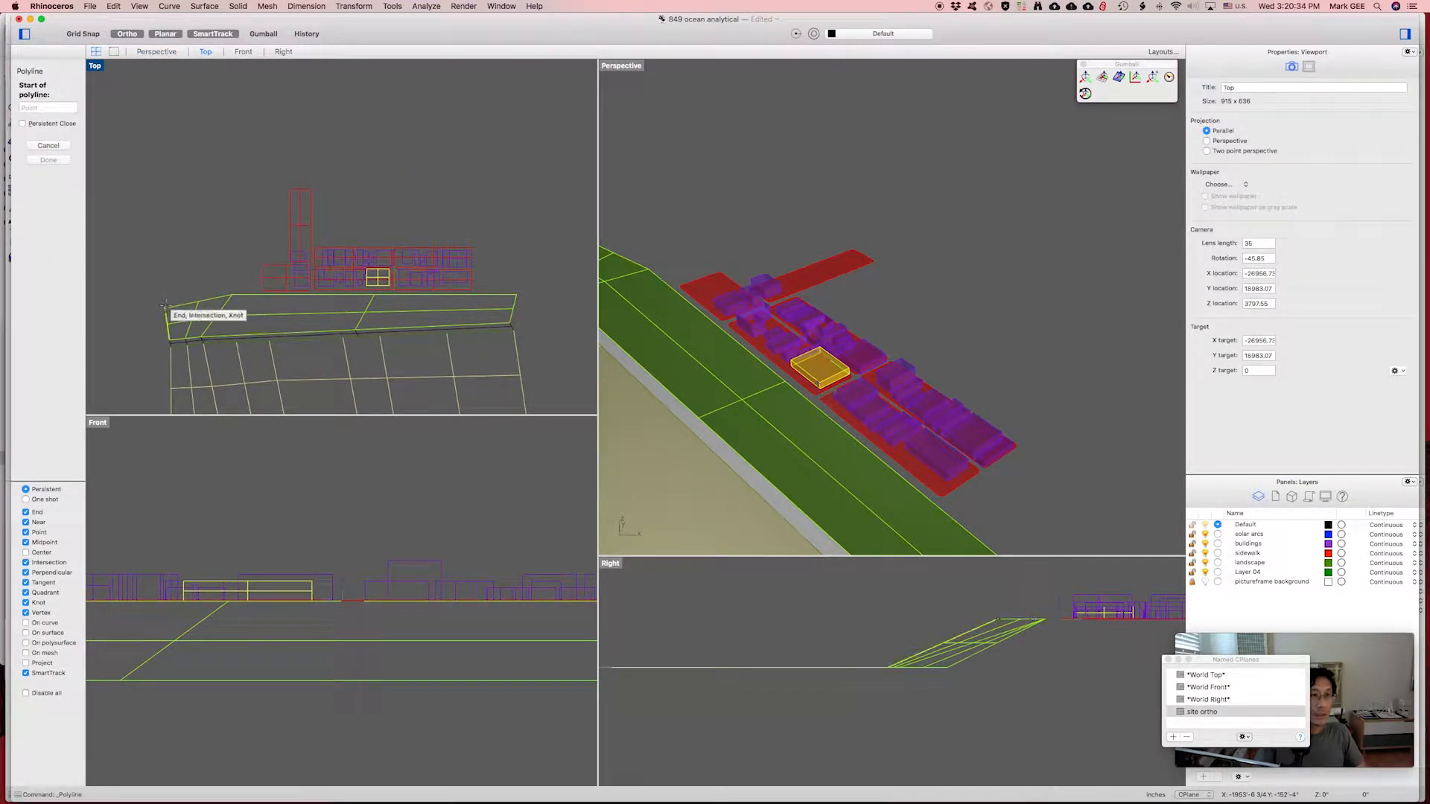
{"action": "left_click", "coordinate": [164, 307]}
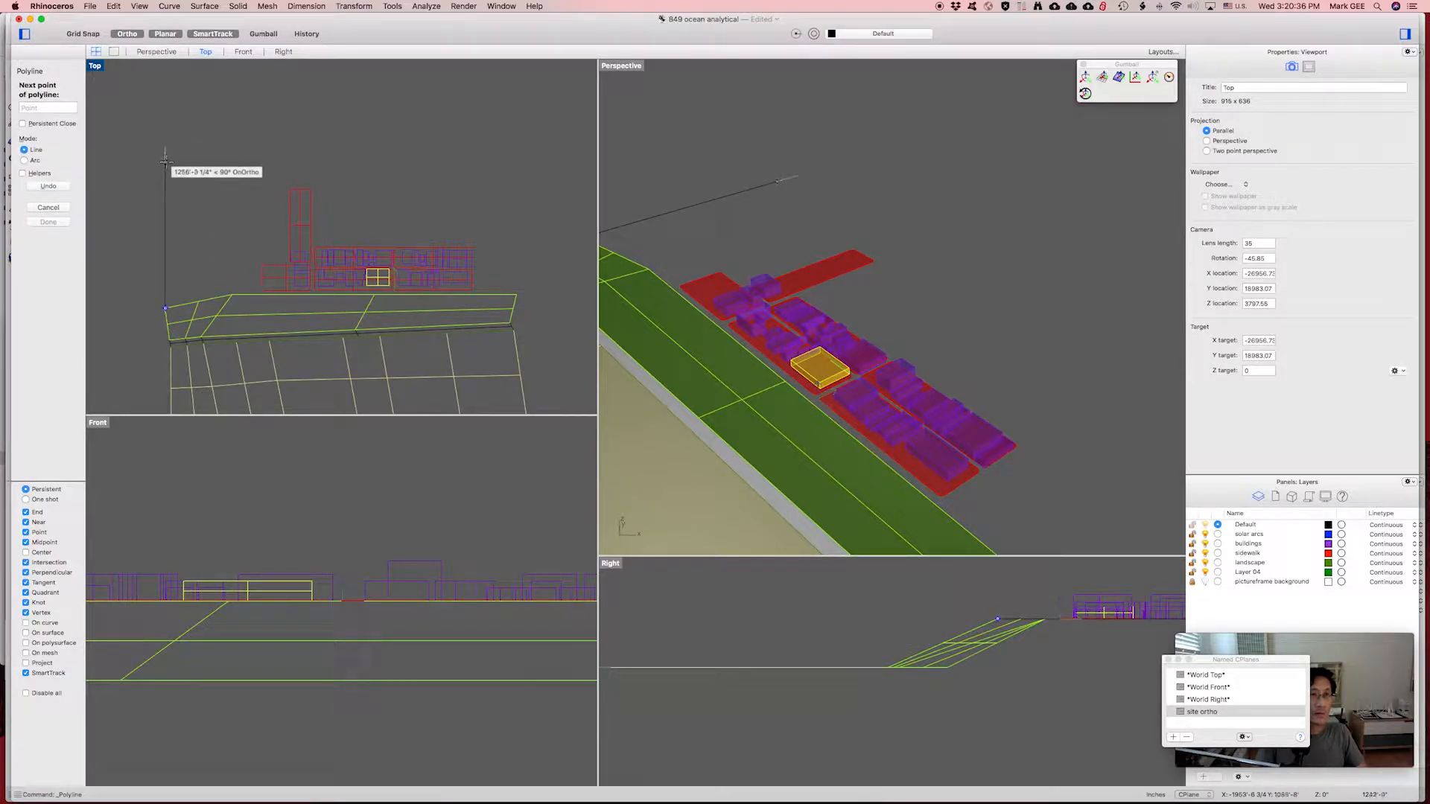
{"action": "left_click", "coordinate": [166, 162]}
{"action": "left_click", "coordinate": [516, 294]}
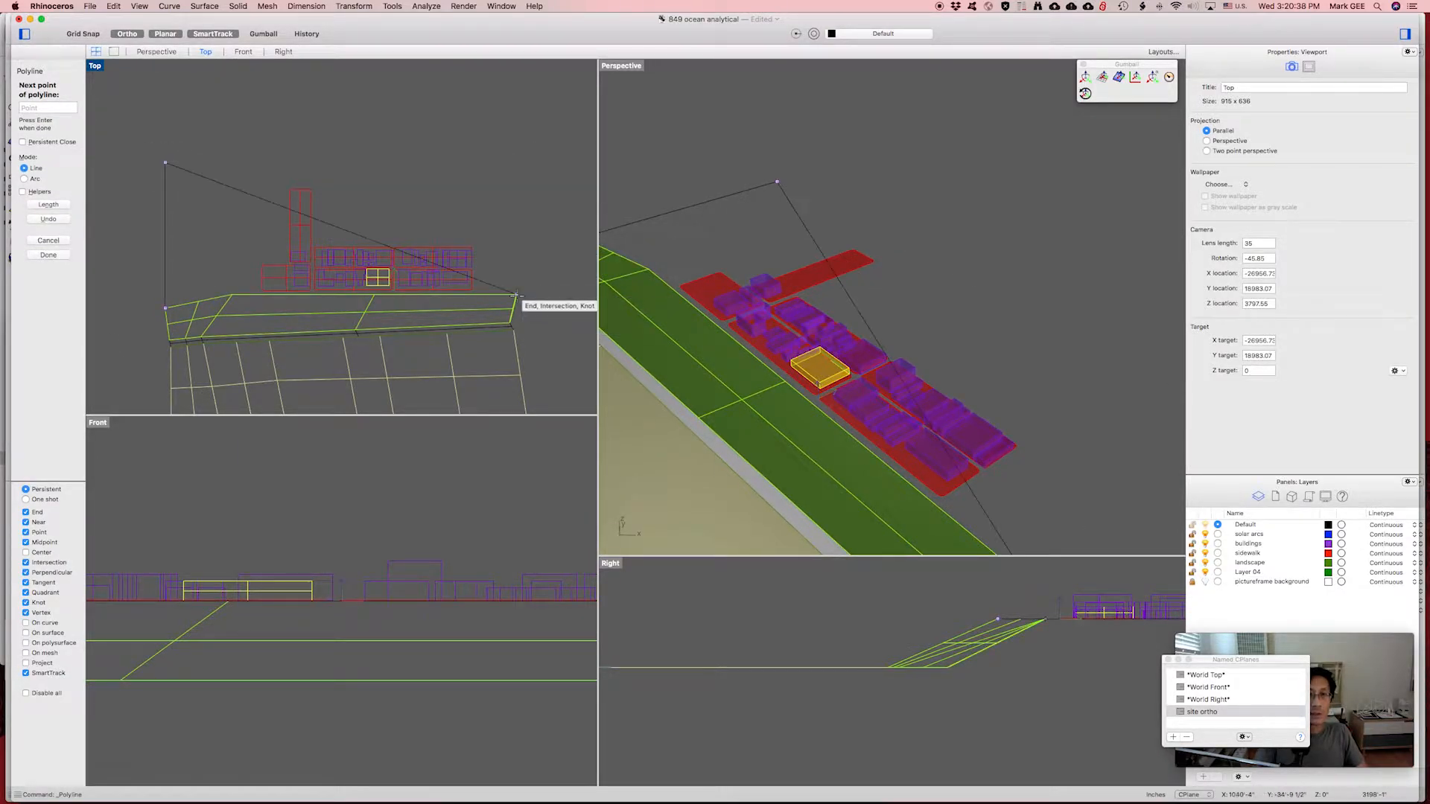
{"action": "left_click", "coordinate": [514, 161]}
{"action": "key", "text": "Return"}
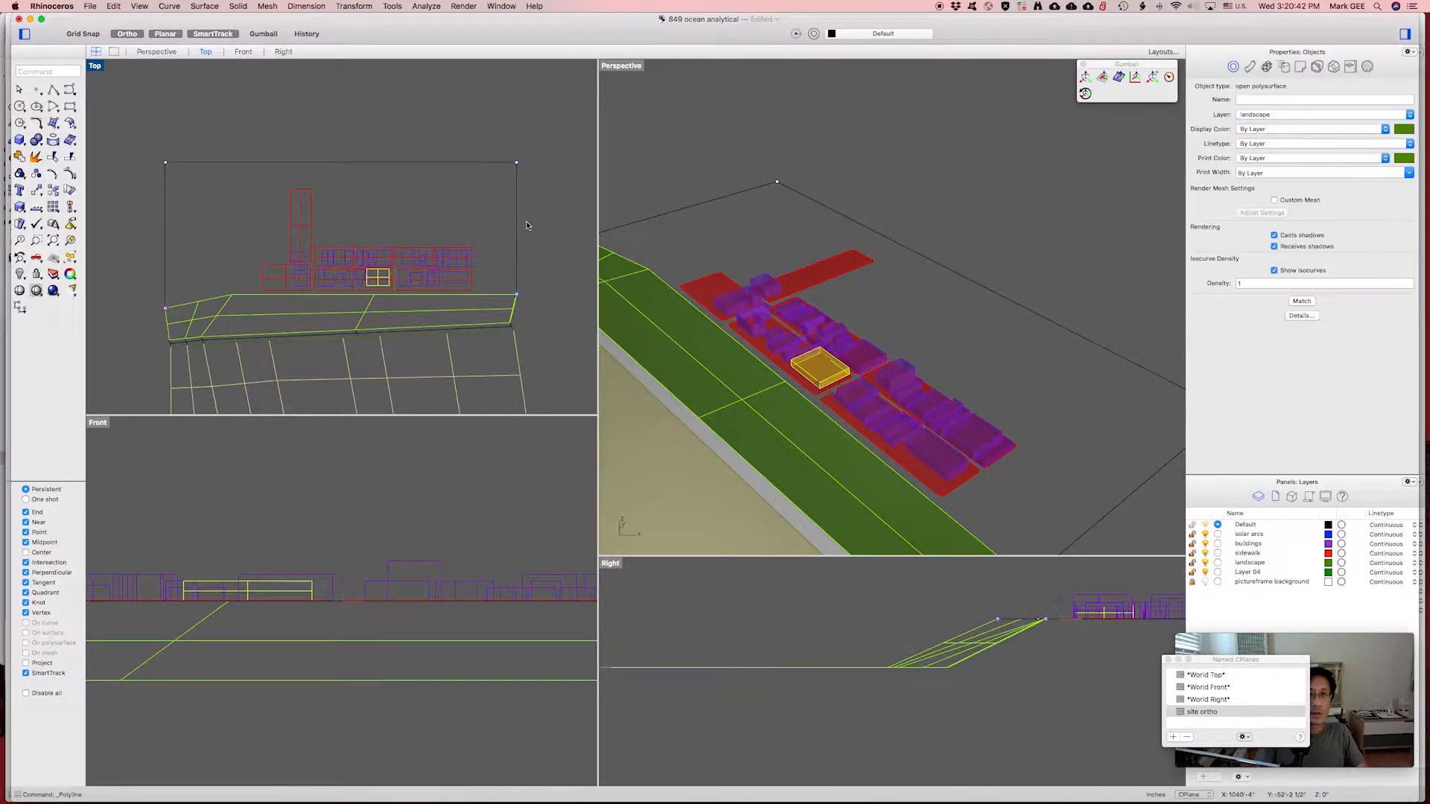
{"action": "key", "text": "Escape"}
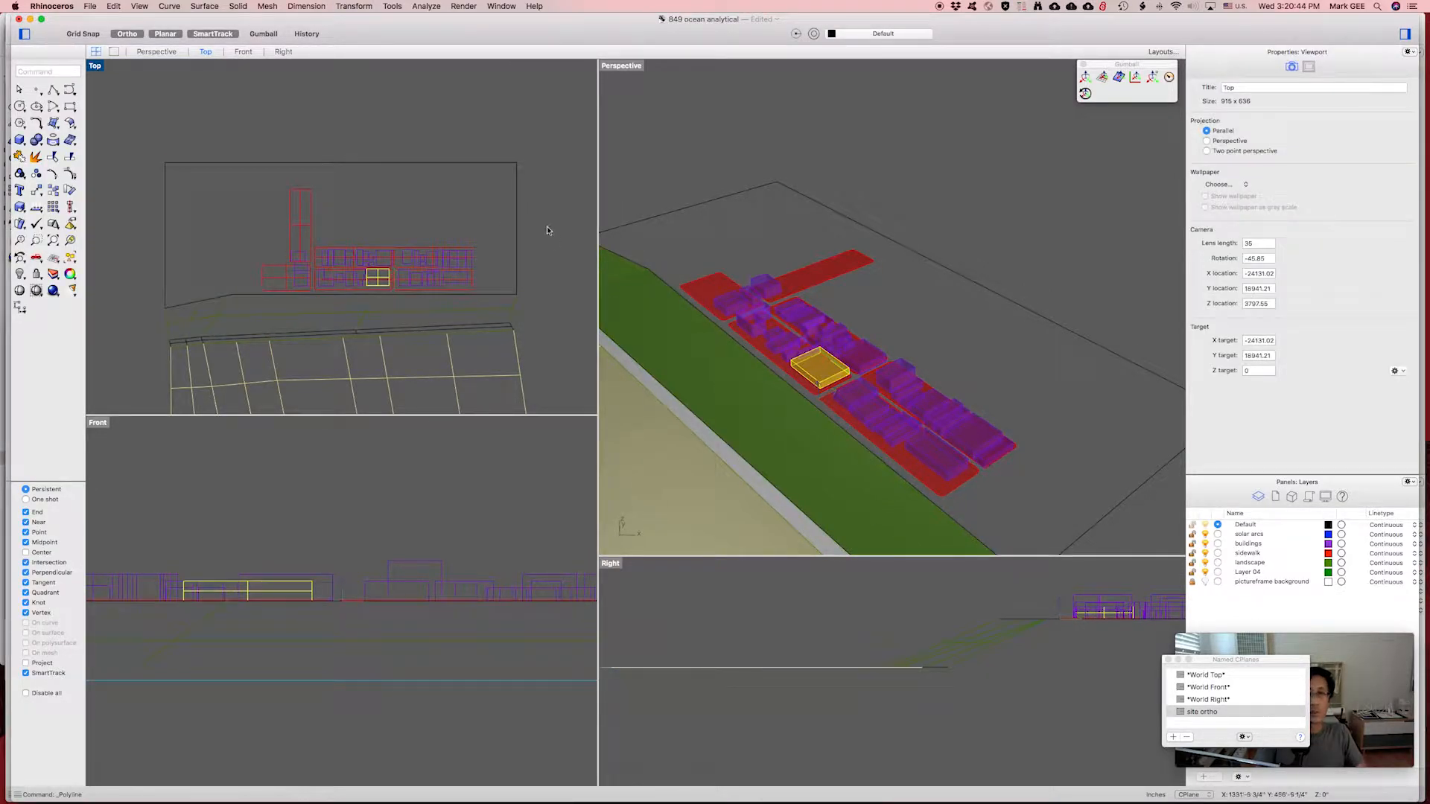
{"action": "right_click", "coordinate": [646, 268]}
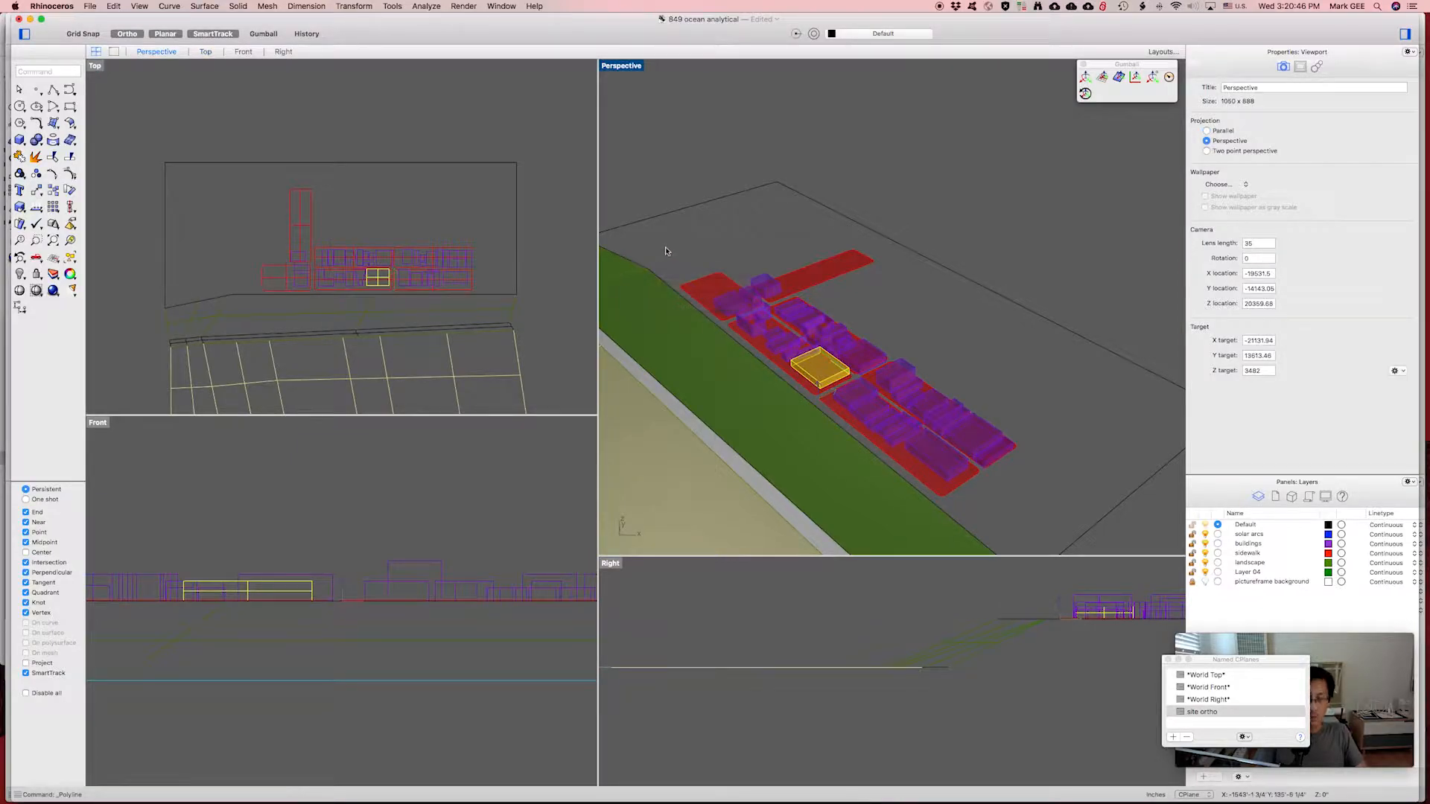
Make a planar surface from the new outline and the landscape-edge curve, then maximize the Top view.
{"action": "type", "text": "PLanars"}
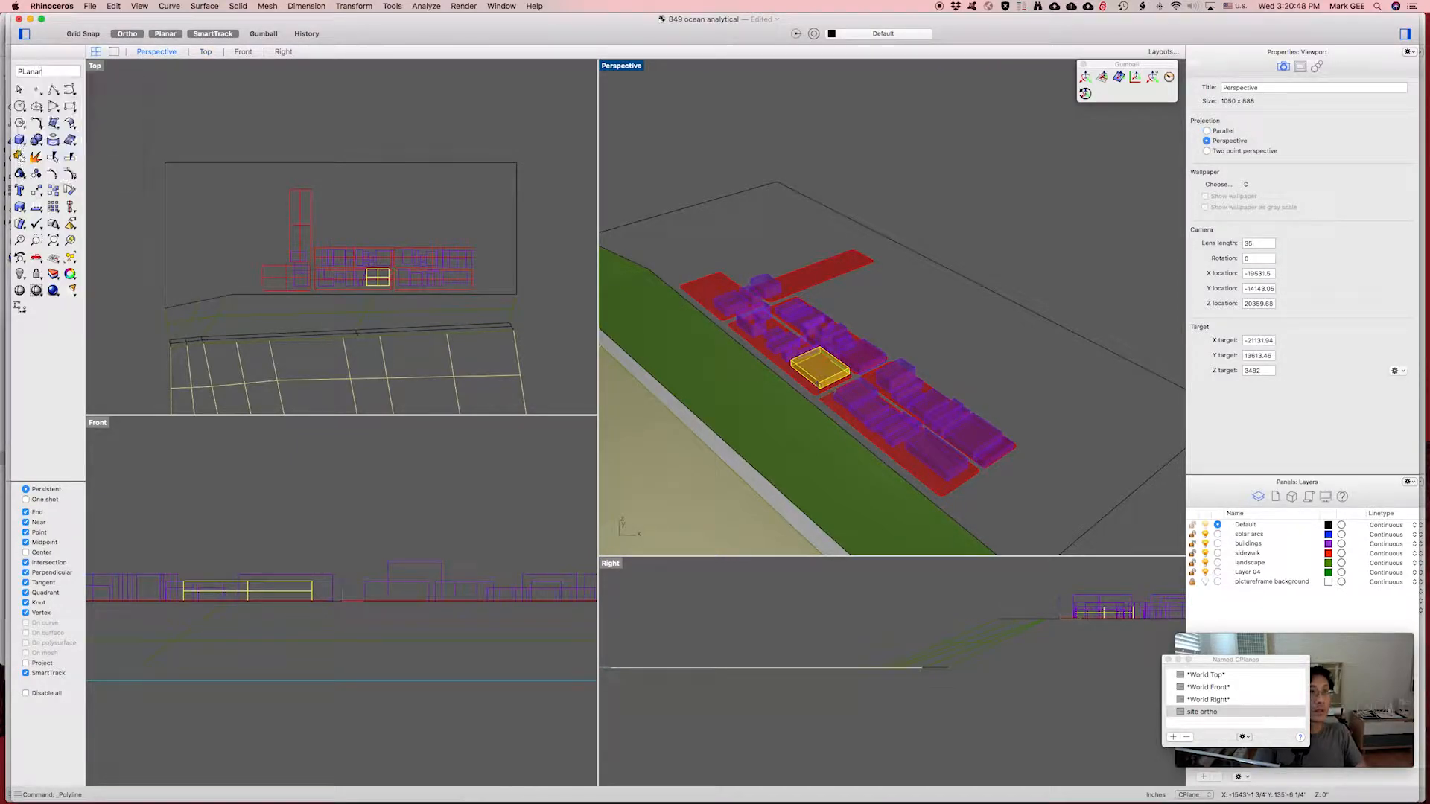
{"action": "key", "text": "Return"}
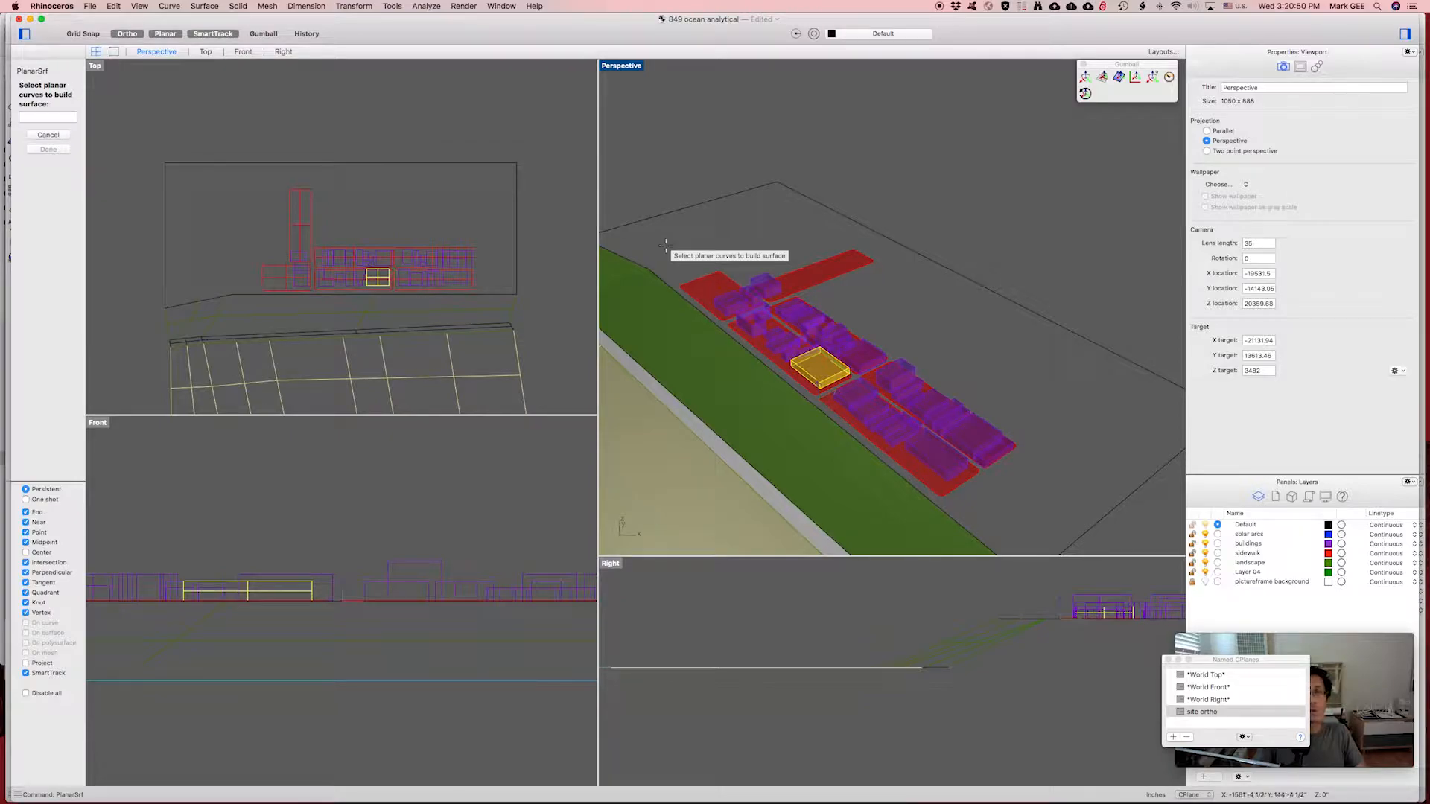
{"action": "left_click", "coordinate": [647, 260]}
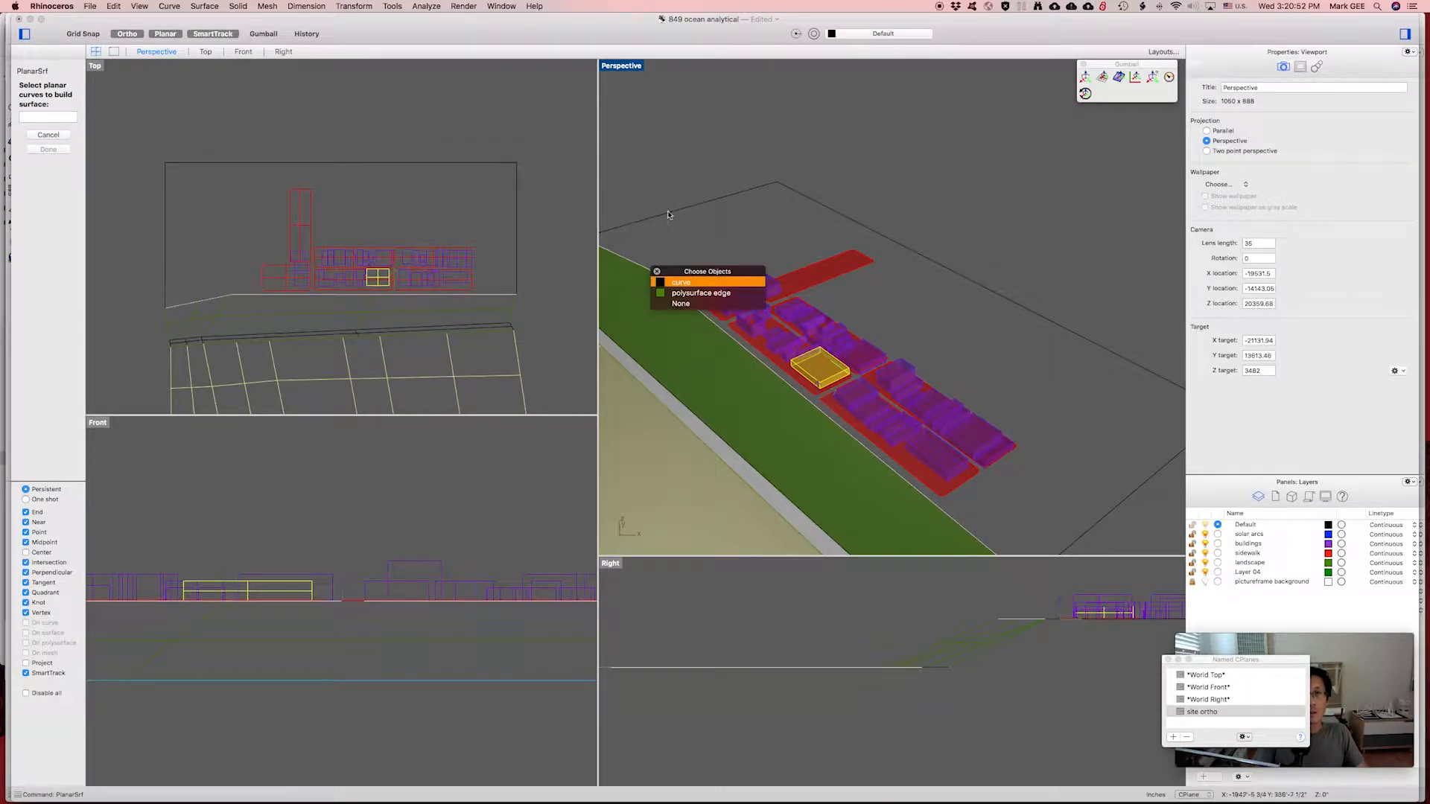
{"action": "left_click", "coordinate": [668, 216]}
{"action": "left_click", "coordinate": [662, 284]}
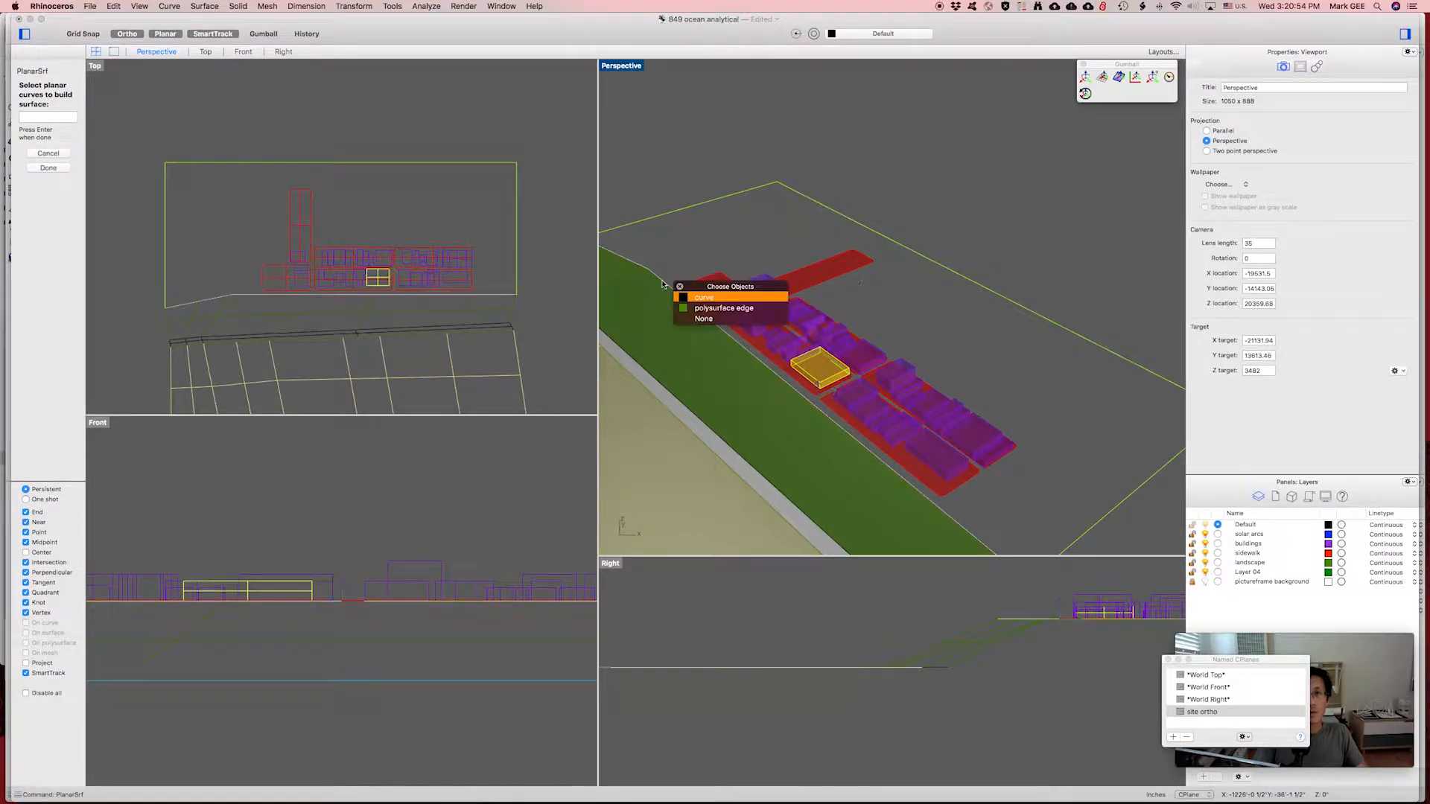
{"action": "left_click", "coordinate": [715, 297]}
{"action": "key", "text": "Return"}
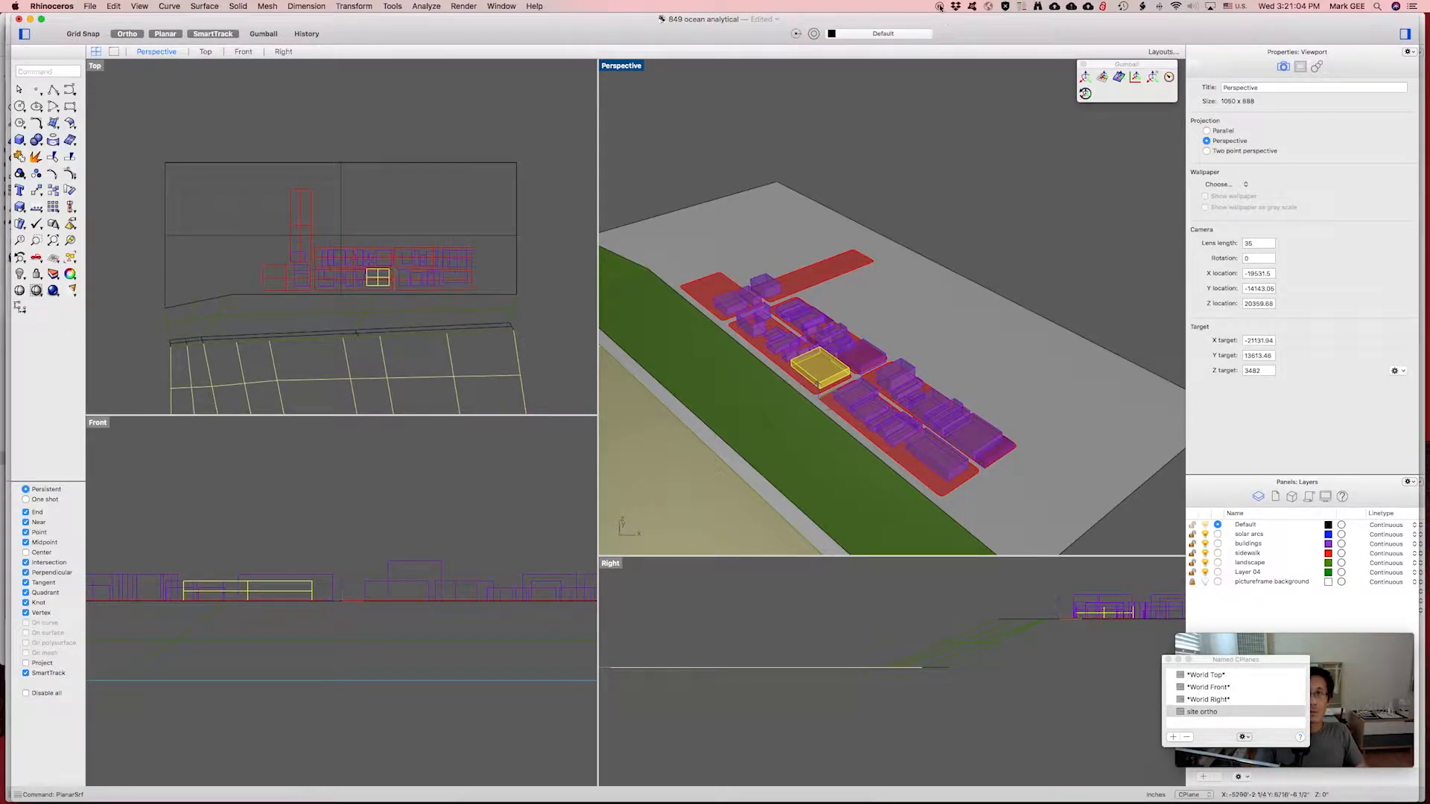
{"action": "left_click", "coordinate": [940, 8]}
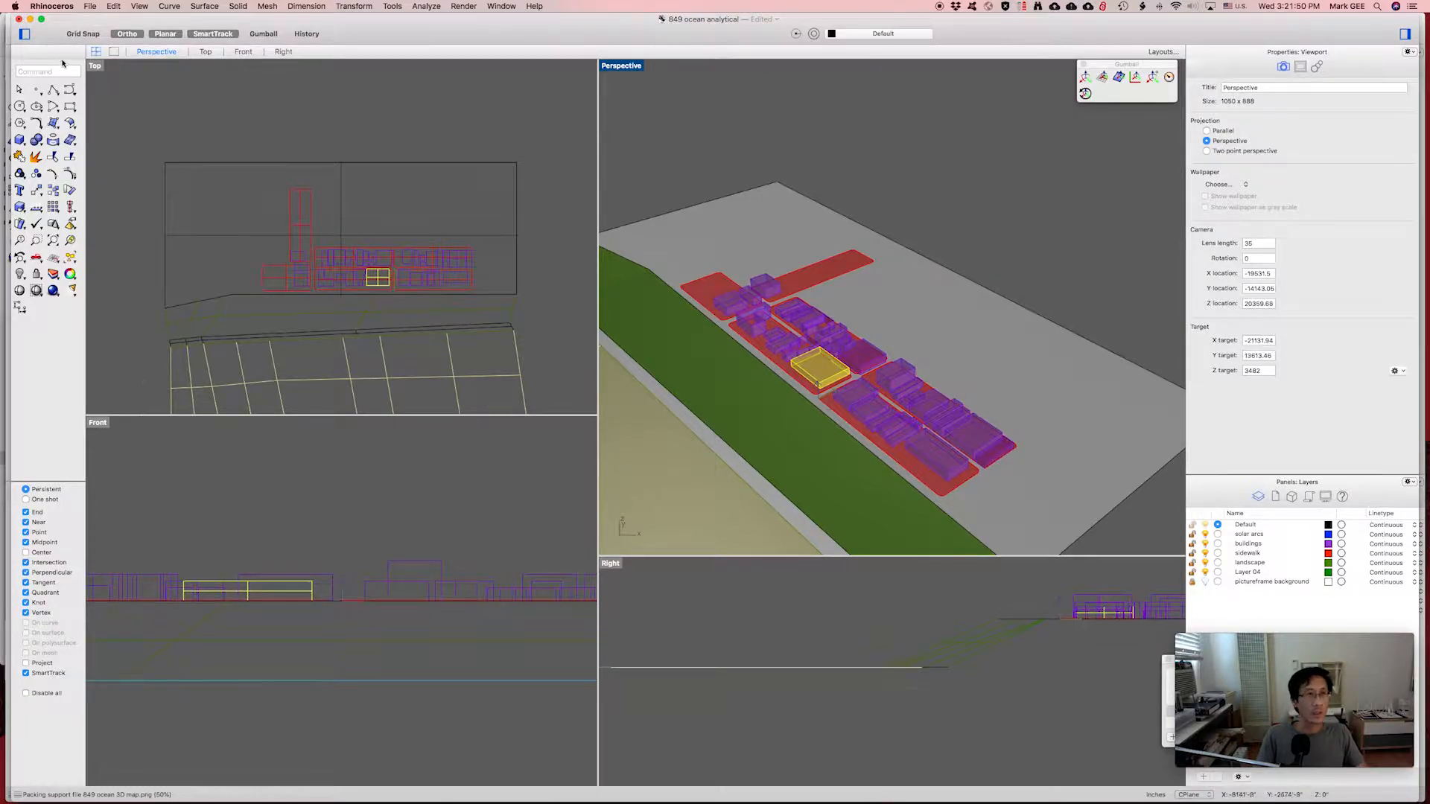
{"action": "double_click", "coordinate": [96, 67]}
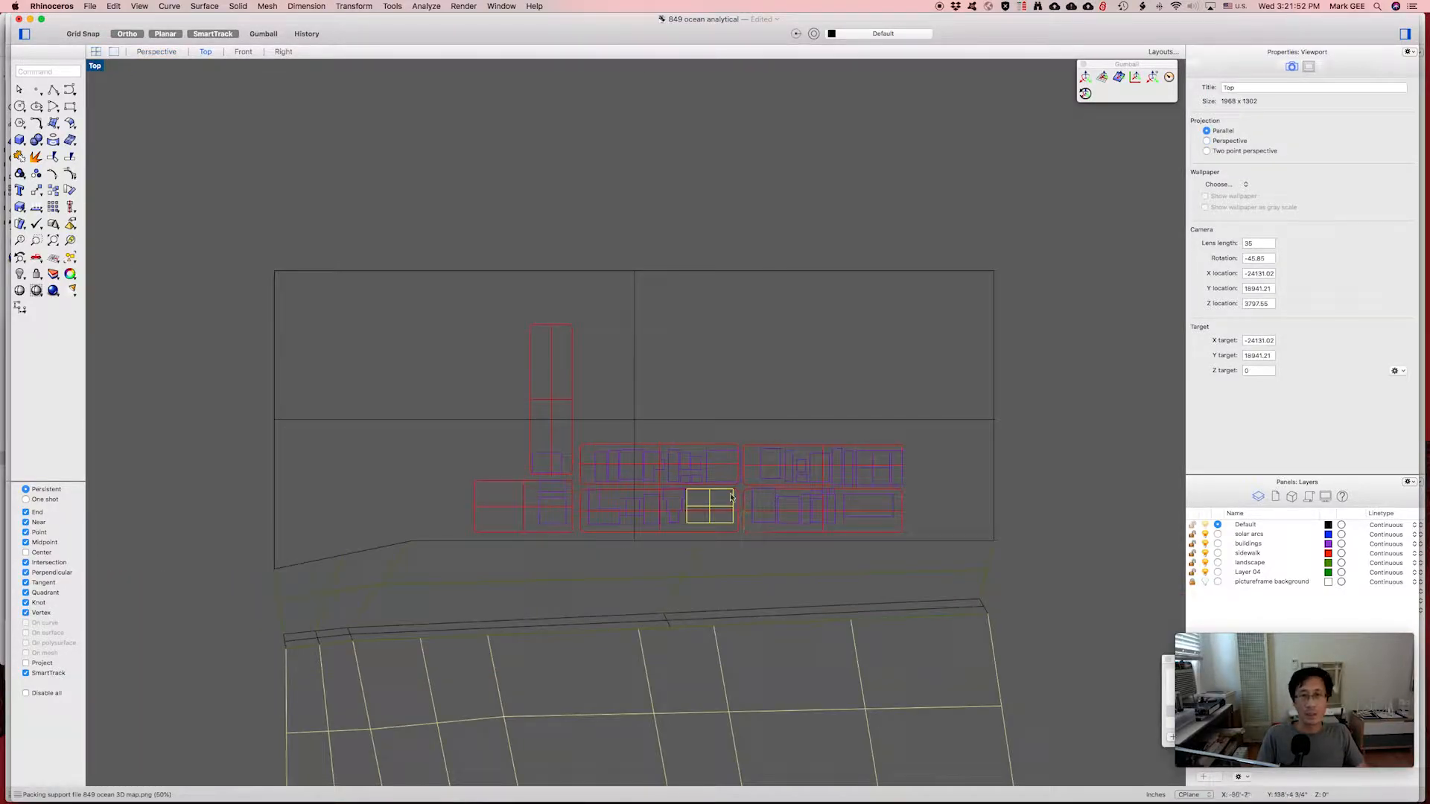
Recentre the site plan, move the Named CPlanes list to the upper right, and pick site ortho.
{"action": "scroll", "coordinate": [731, 498], "scroll_direction": "up", "scroll_amount": 2}
{"action": "scroll", "coordinate": [730, 497], "scroll_direction": "down", "scroll_amount": 4}
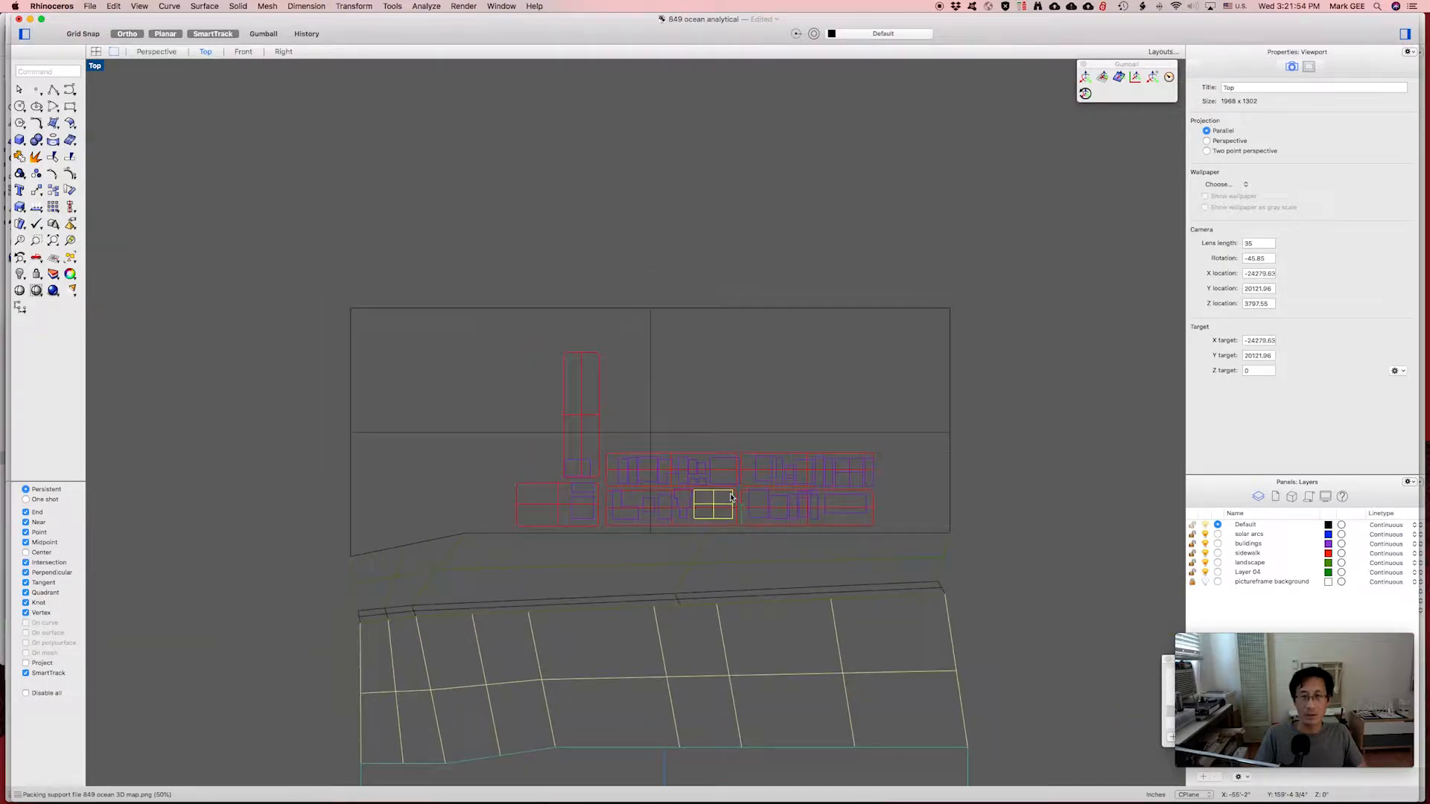
{"action": "right_click_drag", "start_coordinate": [929, 560], "coordinate": [907, 458]}
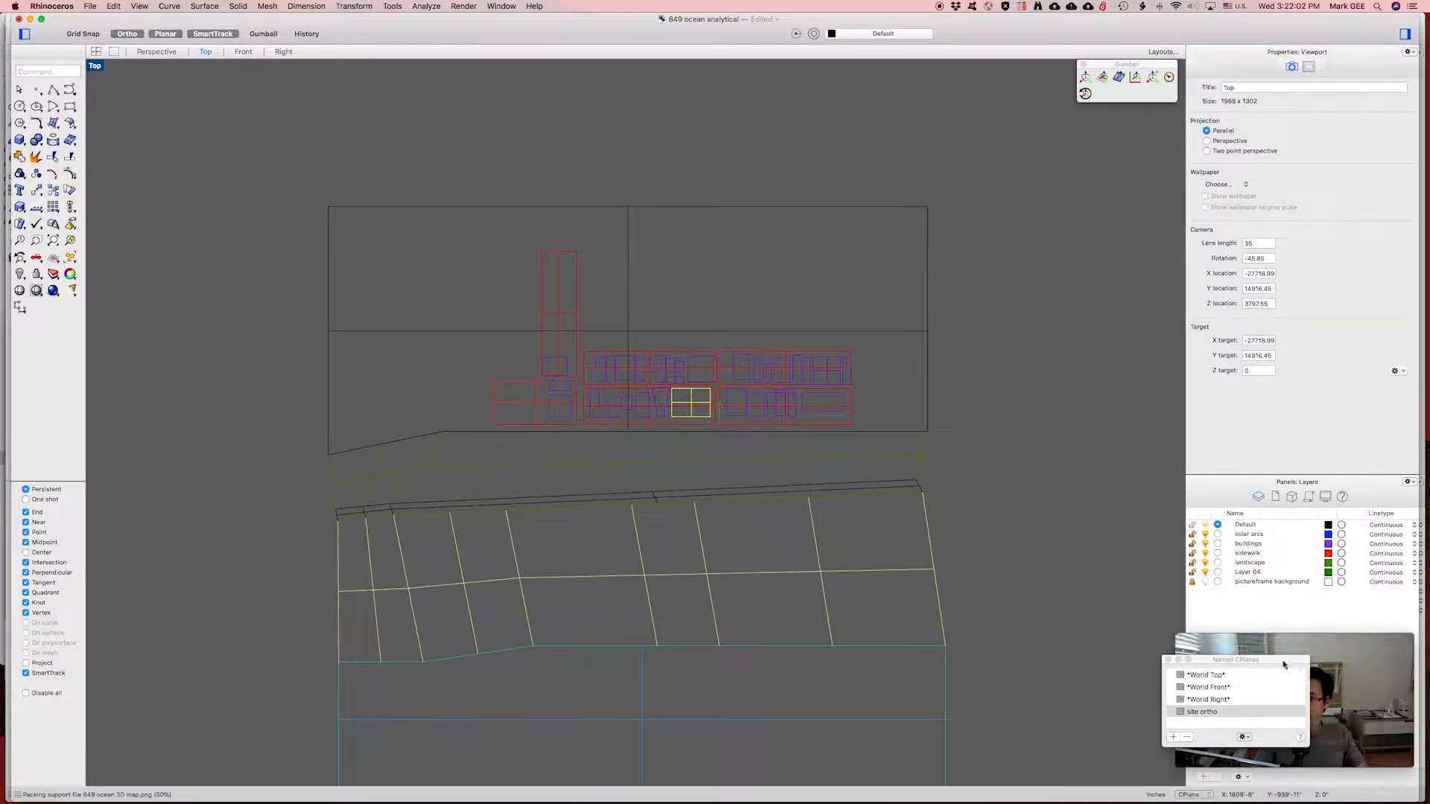
{"action": "left_click_drag", "start_coordinate": [1284, 664], "coordinate": [1075, 431]}
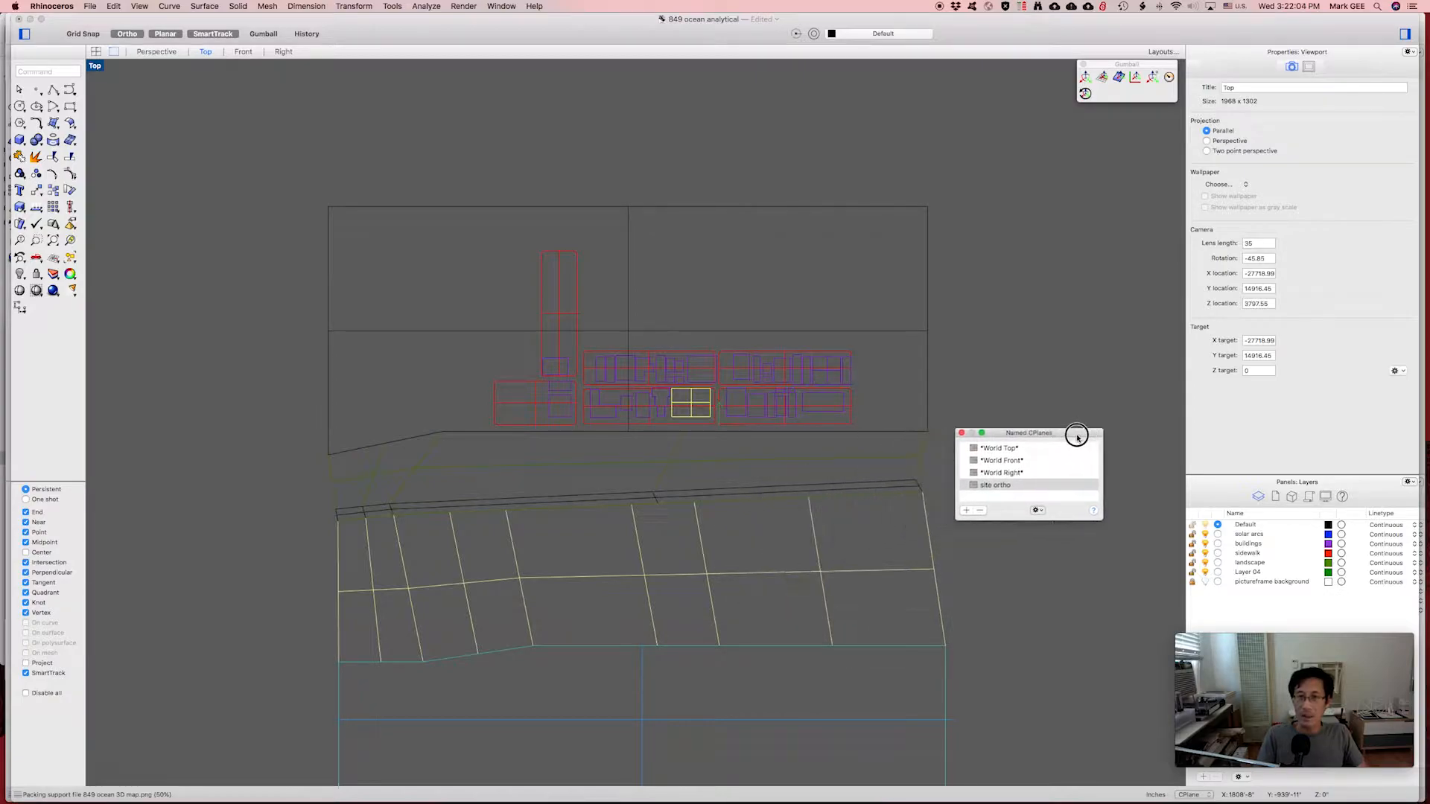
{"action": "left_click", "coordinate": [989, 486]}
{"action": "left_click", "coordinate": [1031, 485]}
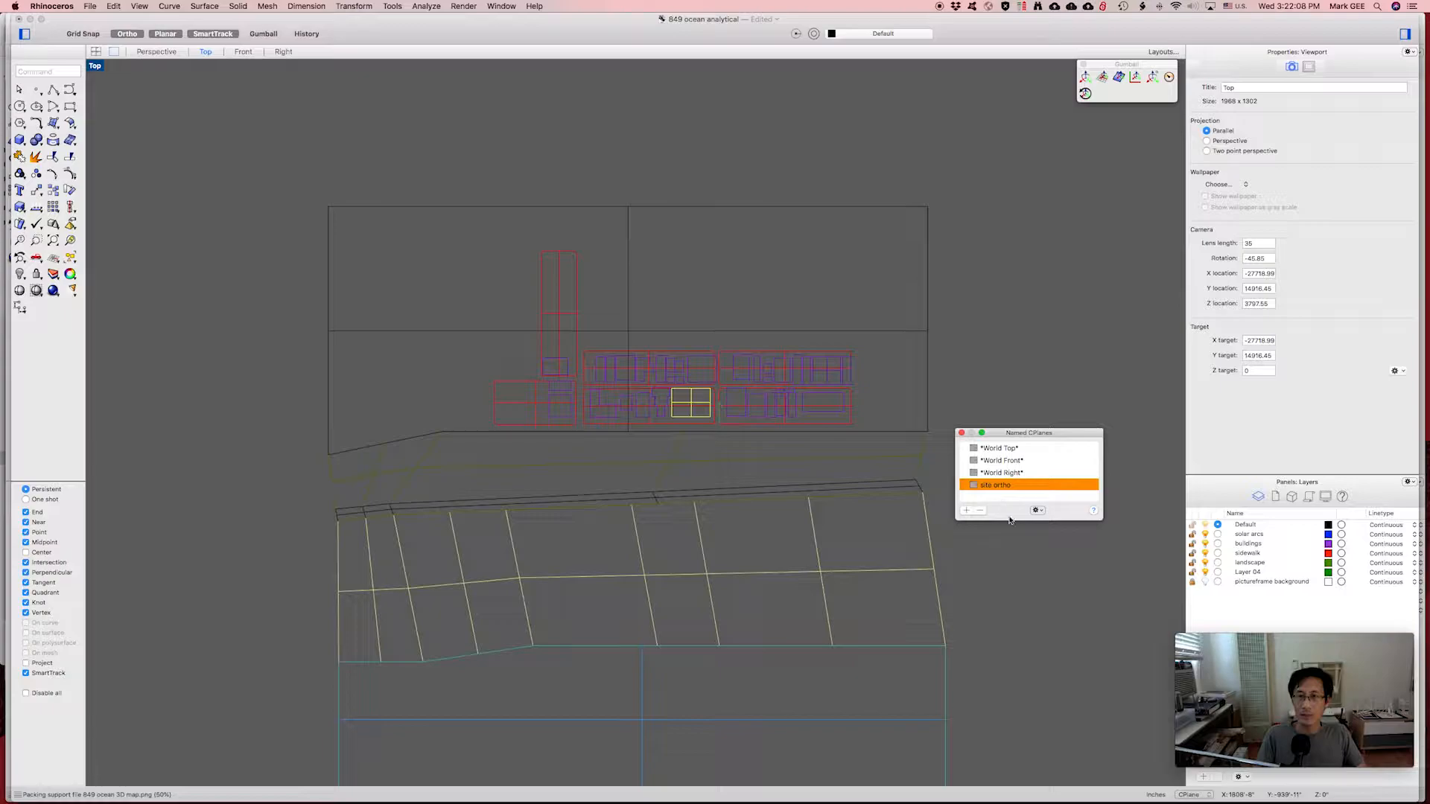
Switch the CPlane back to World Top and pan the diagonal site to the view centre.
{"action": "left_click", "coordinate": [991, 449]}
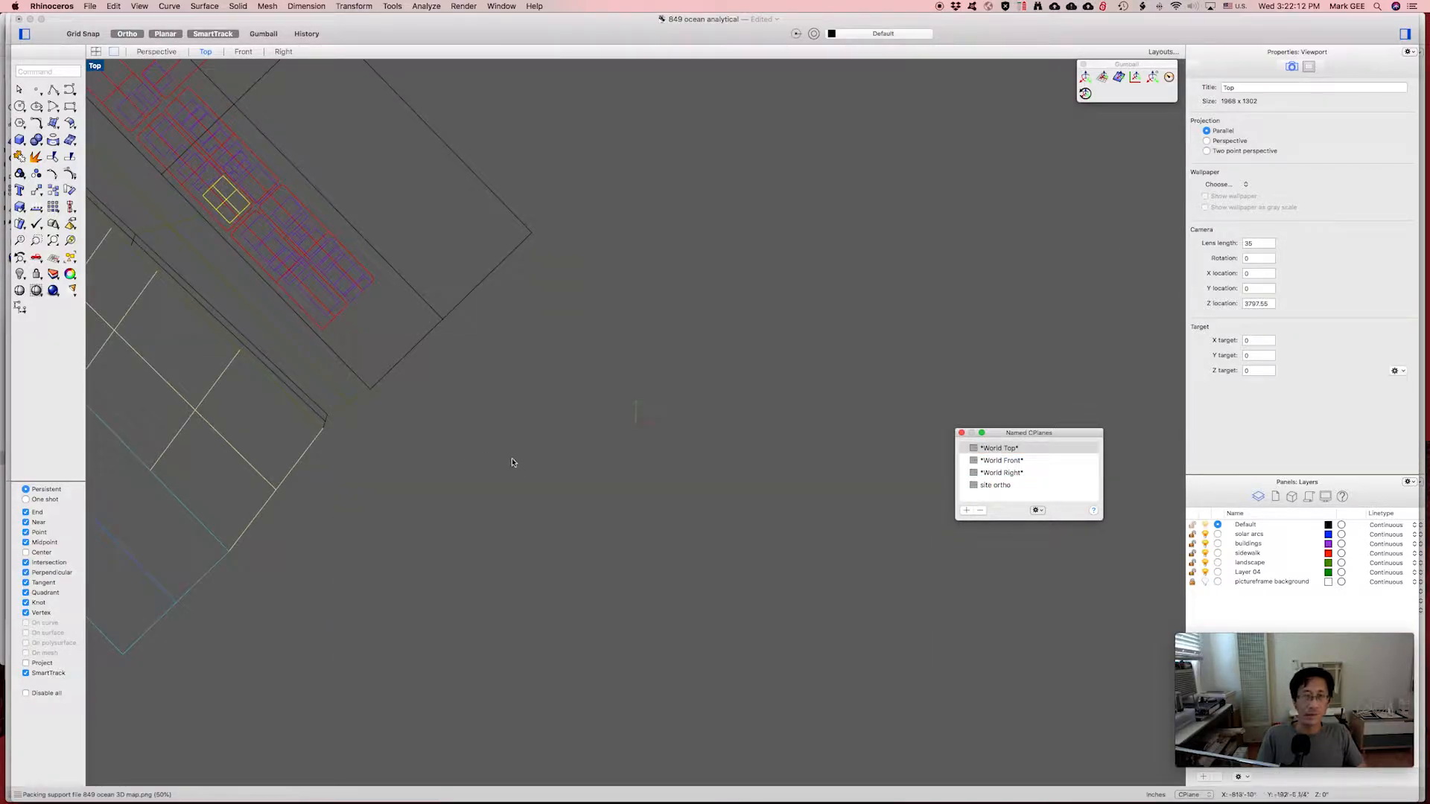
{"action": "right_click_drag", "start_coordinate": [427, 422], "coordinate": [878, 658]}
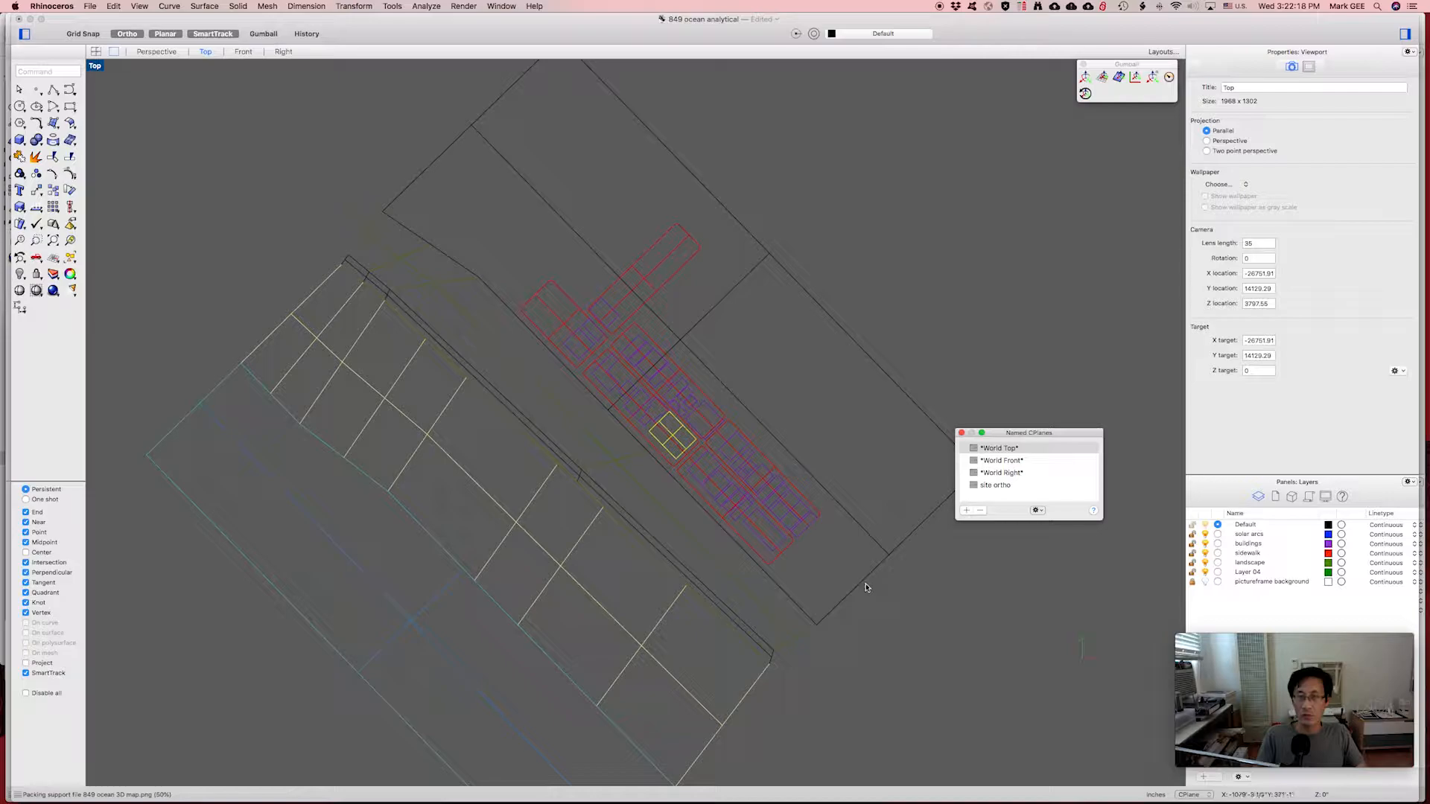
{"action": "double_click", "coordinate": [995, 485]}
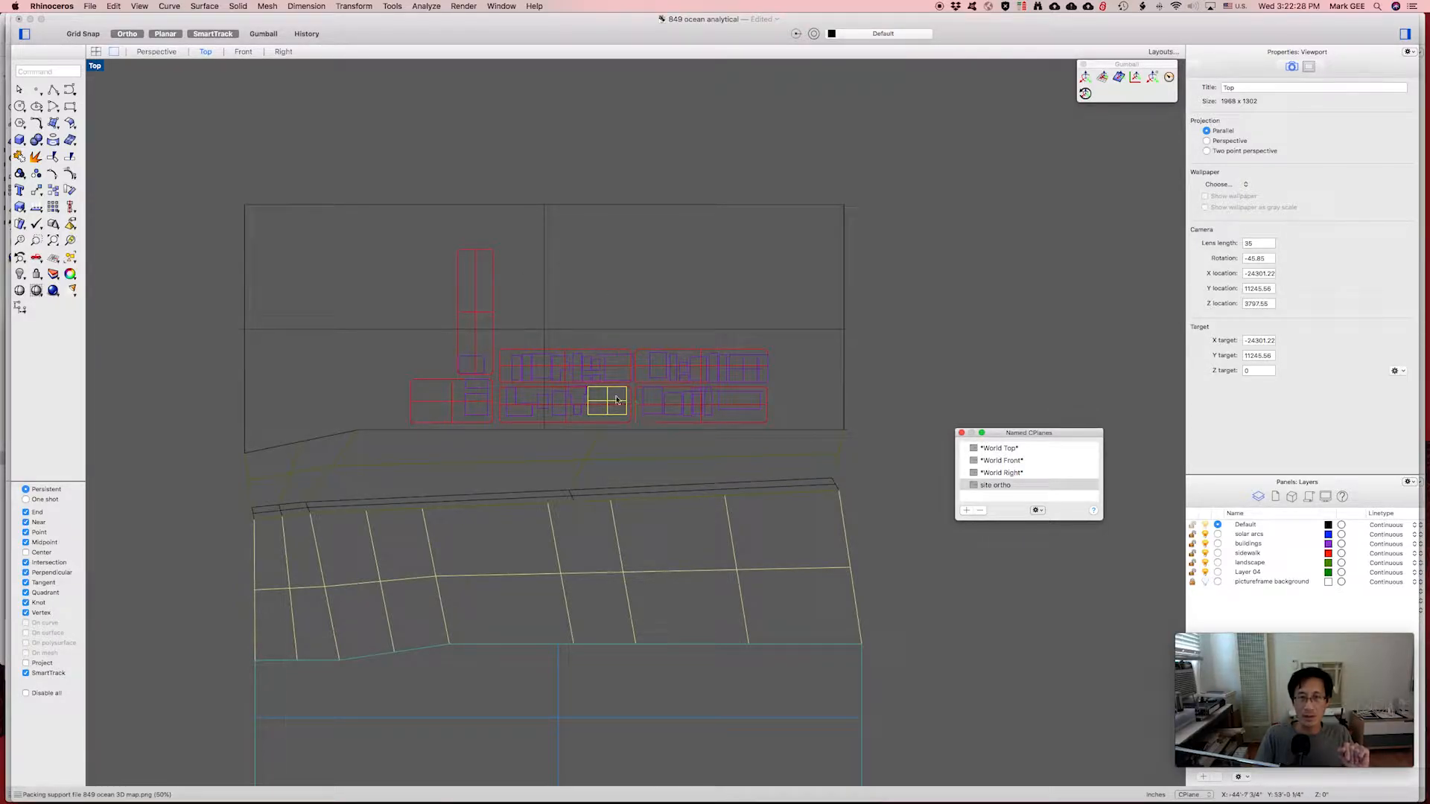
{"action": "double_click", "coordinate": [998, 449]}
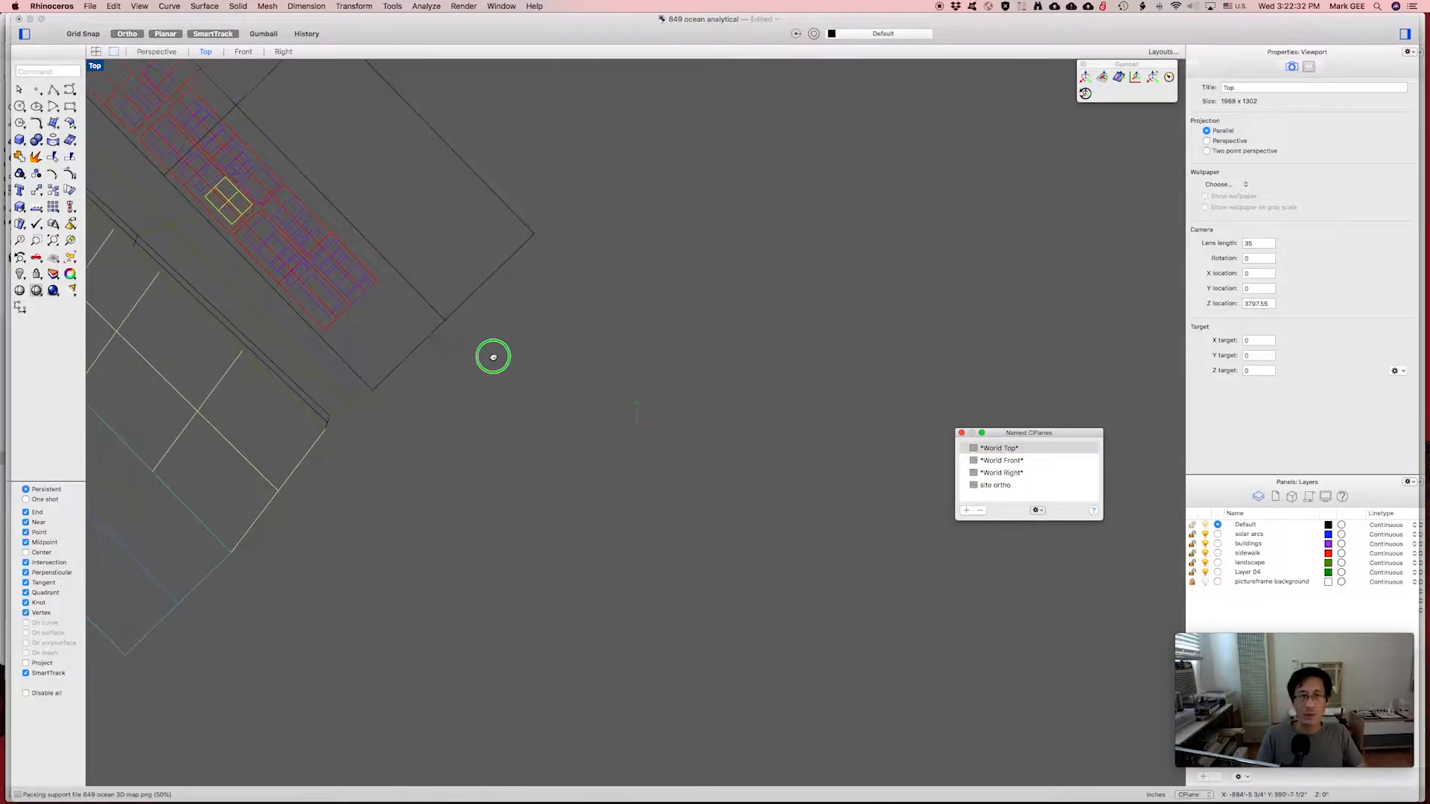
{"action": "right_click_drag", "start_coordinate": [491, 354], "coordinate": [810, 571]}
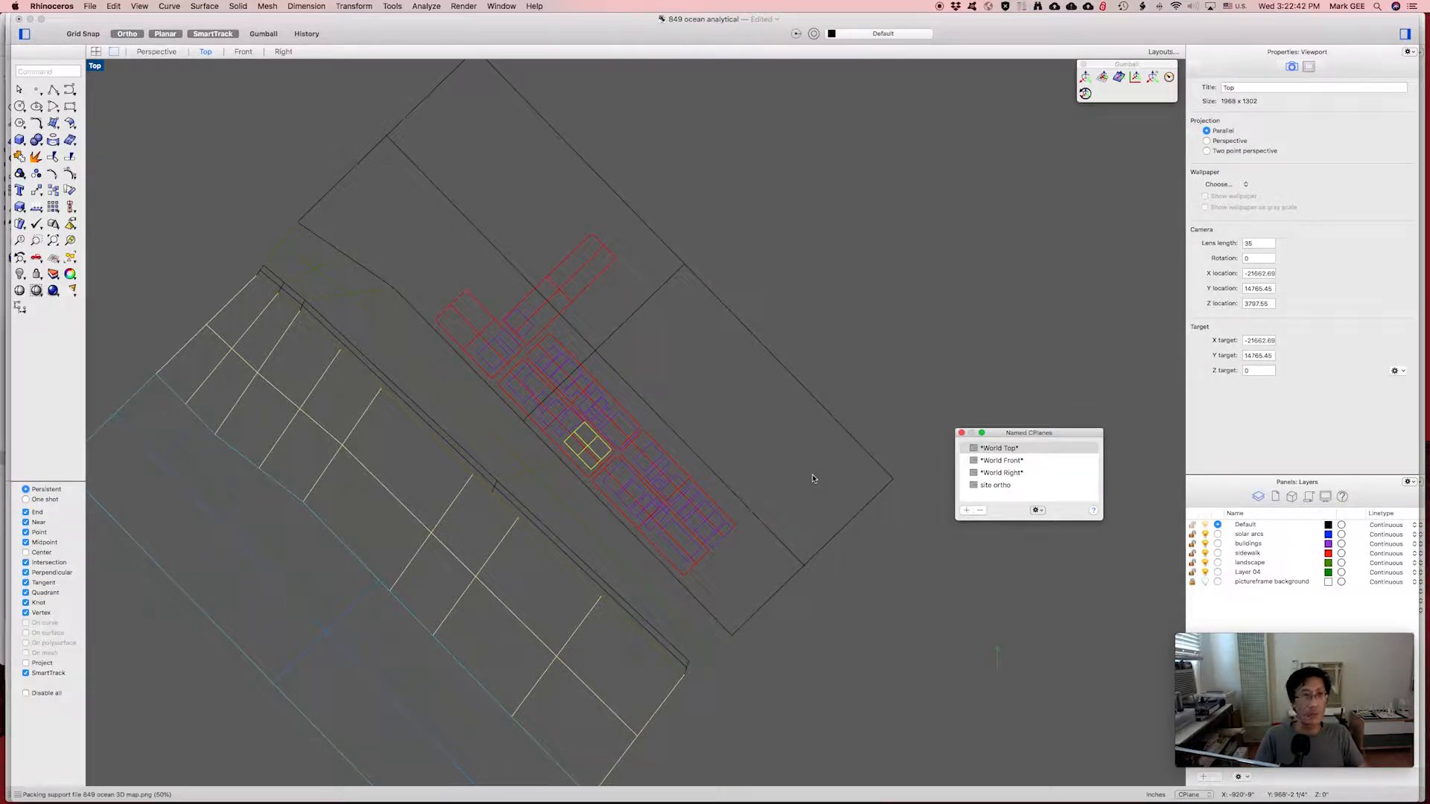
{"action": "left_click", "coordinate": [818, 335]}
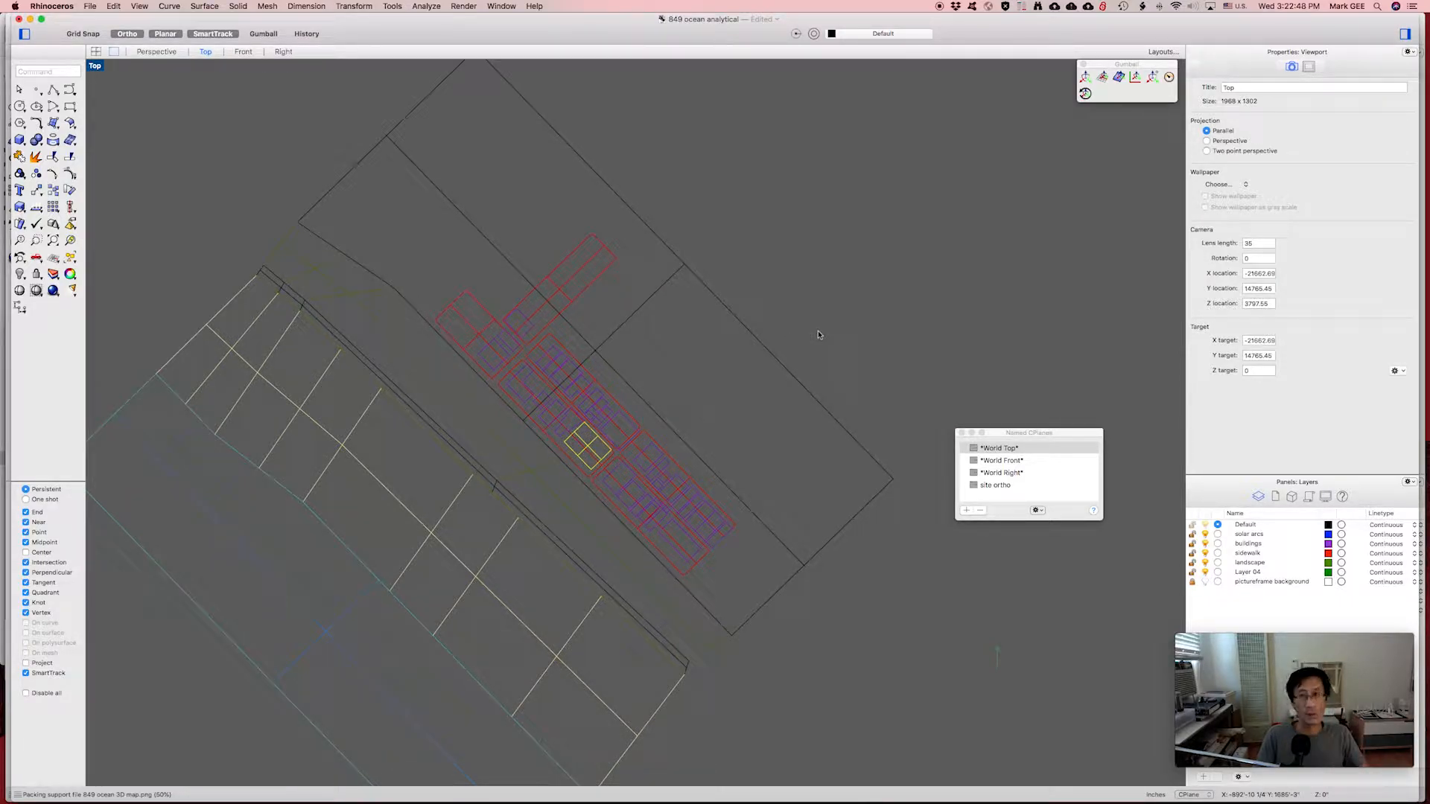
Draw a vertical line east of the site with Ortho on.
{"action": "type", "text": "line"}
{"action": "key", "text": "Return"}
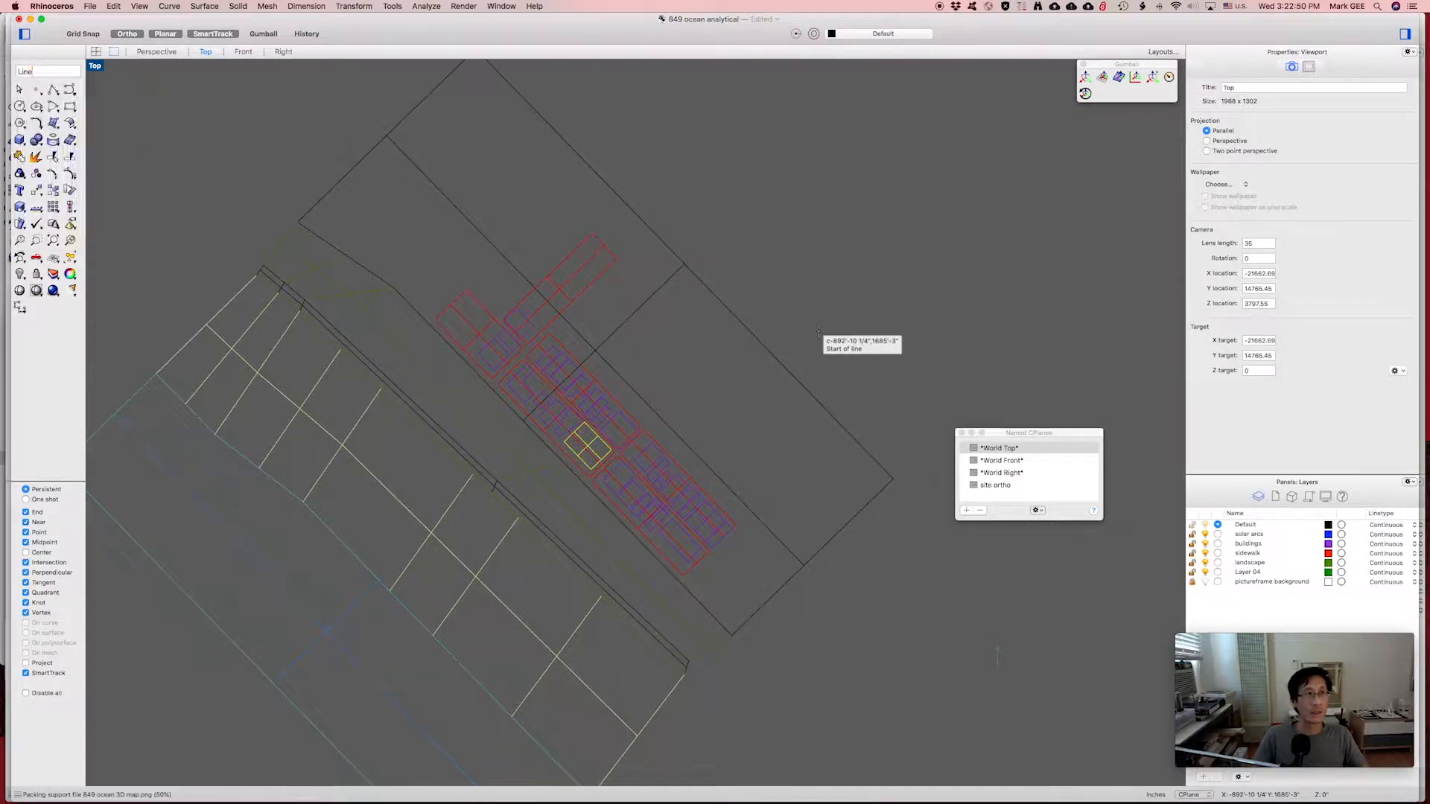
{"action": "left_click", "coordinate": [879, 272]}
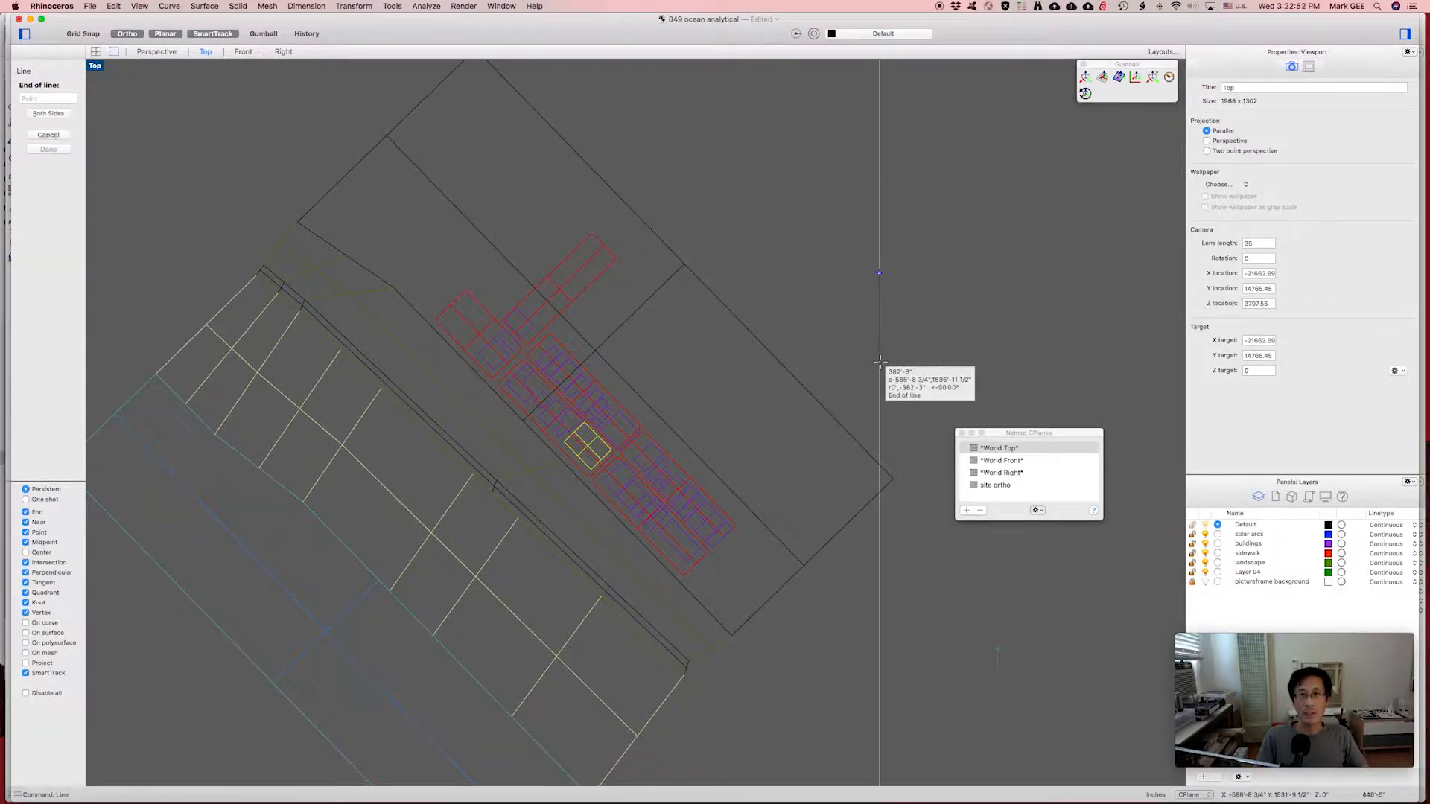
{"action": "left_click", "coordinate": [879, 367]}
{"action": "key", "text": "Return"}
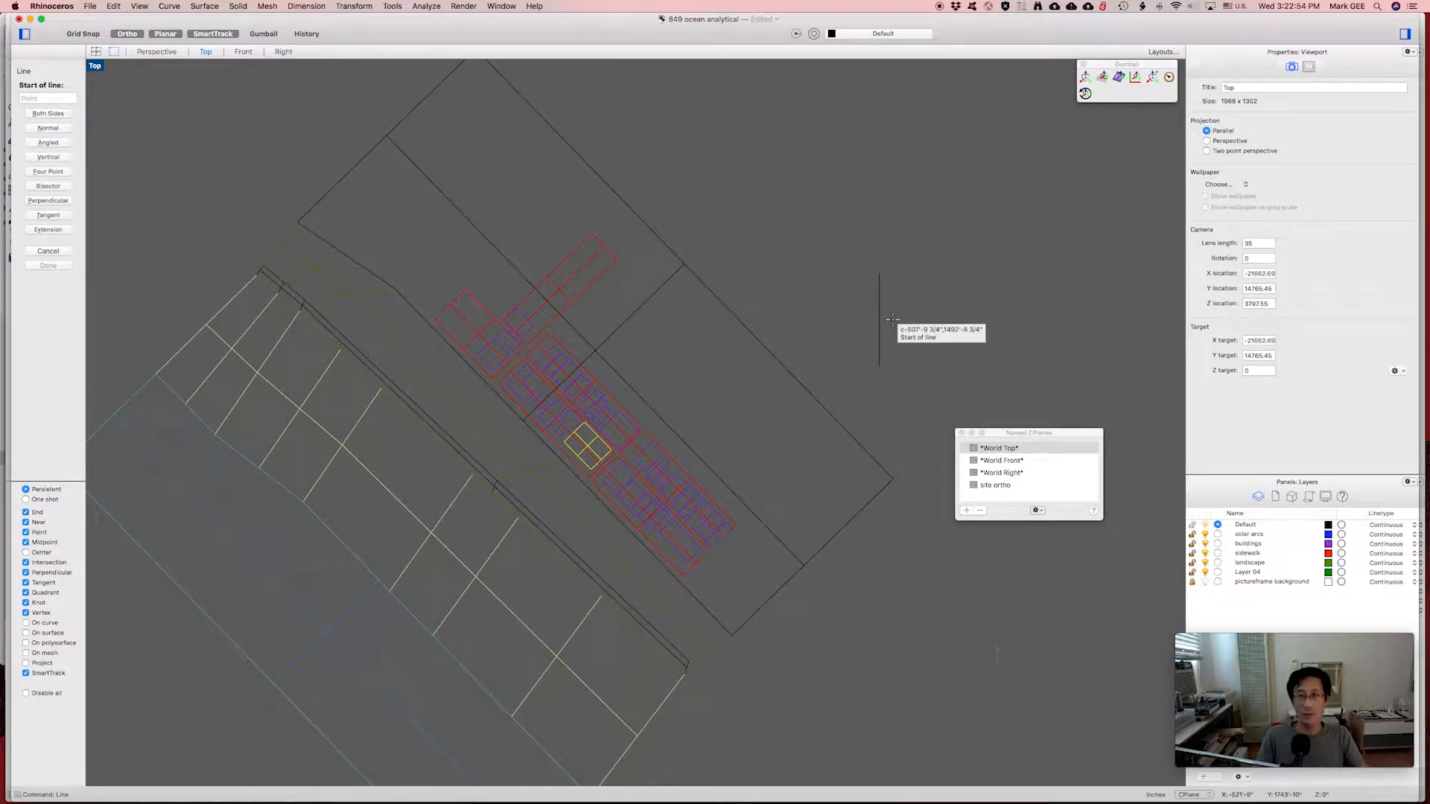
{"action": "key", "text": "Escape"}
Add a short diagonal stroke from the vertical line's top end with Ortho off.
{"action": "left_click", "coordinate": [880, 278]}
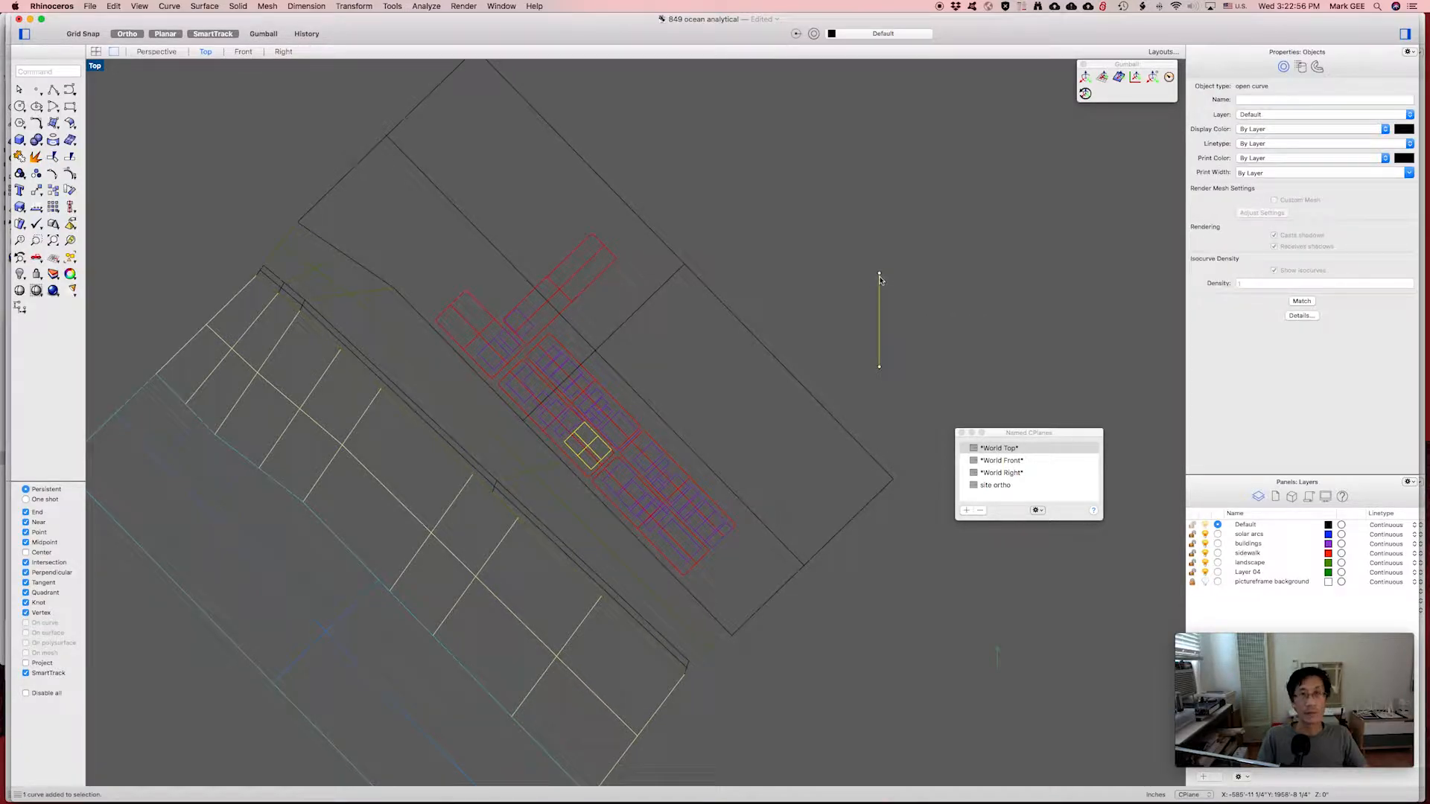
{"action": "key", "text": "Return"}
{"action": "left_click", "coordinate": [879, 273]}
{"action": "key", "text": "F8"}
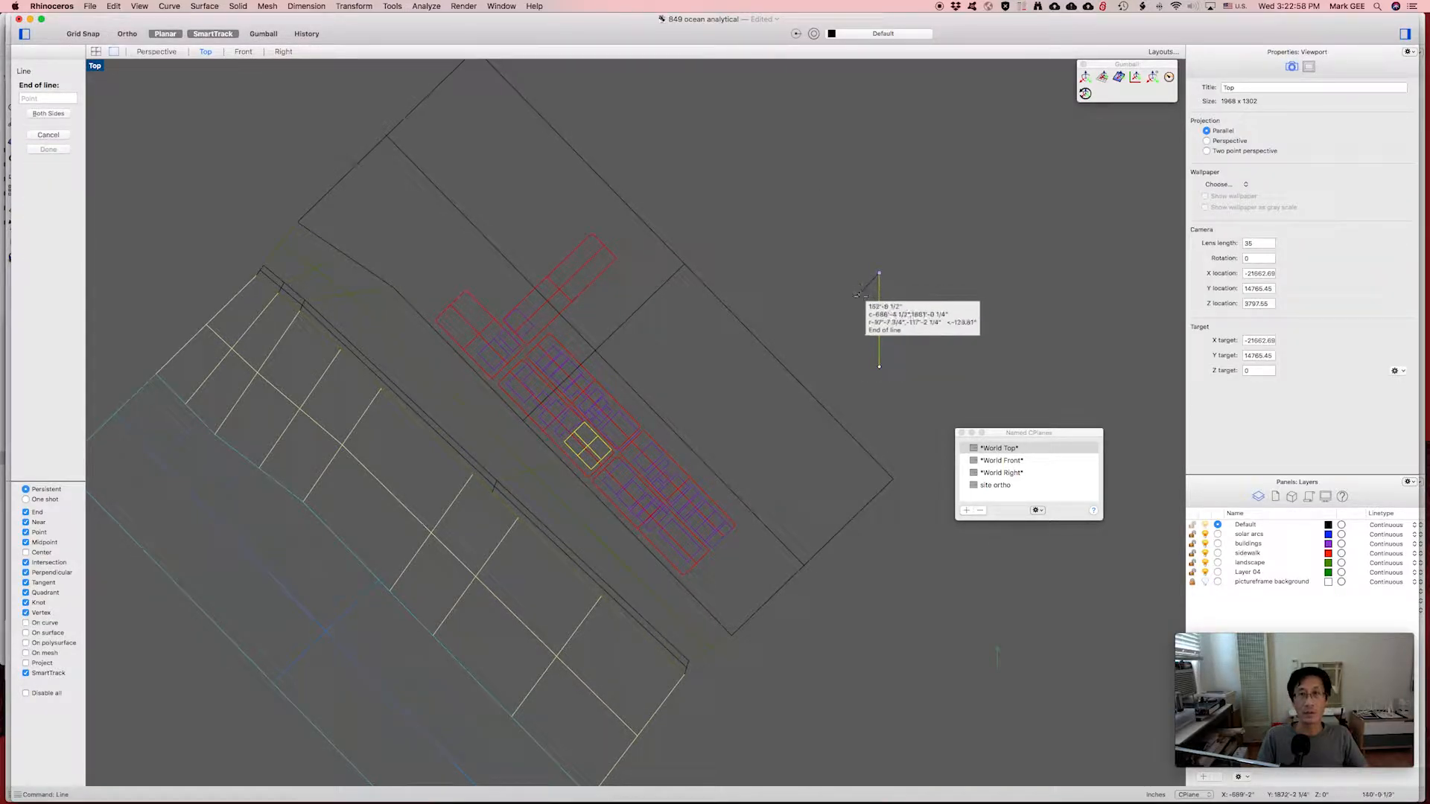
{"action": "left_click", "coordinate": [861, 295]}
{"action": "key", "text": "F8"}
{"action": "key", "text": "Escape"}
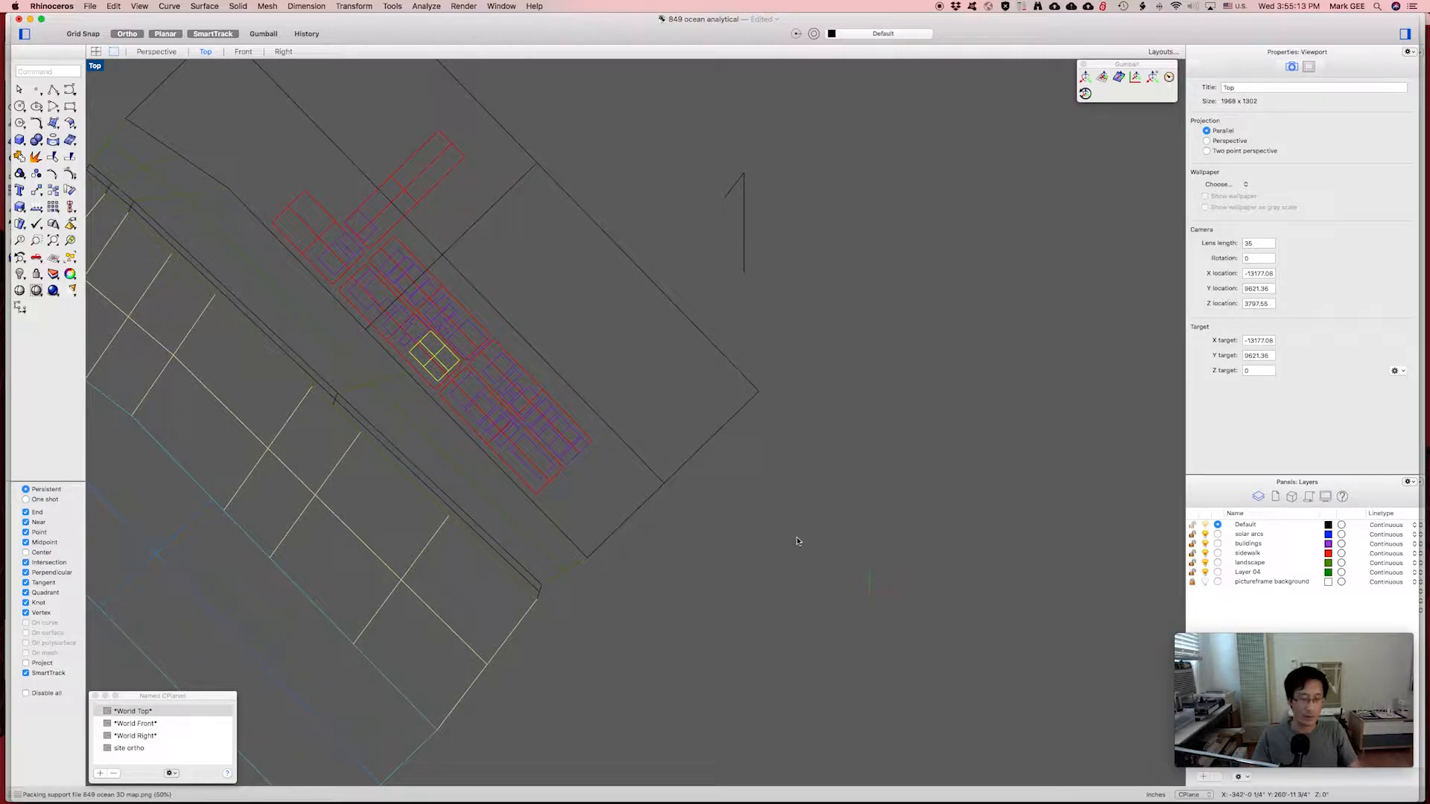
Draw a half-circle arc below the north indicator using centre, start and end points.
{"action": "type", "text": "arc"}
{"action": "key", "text": "Return"}
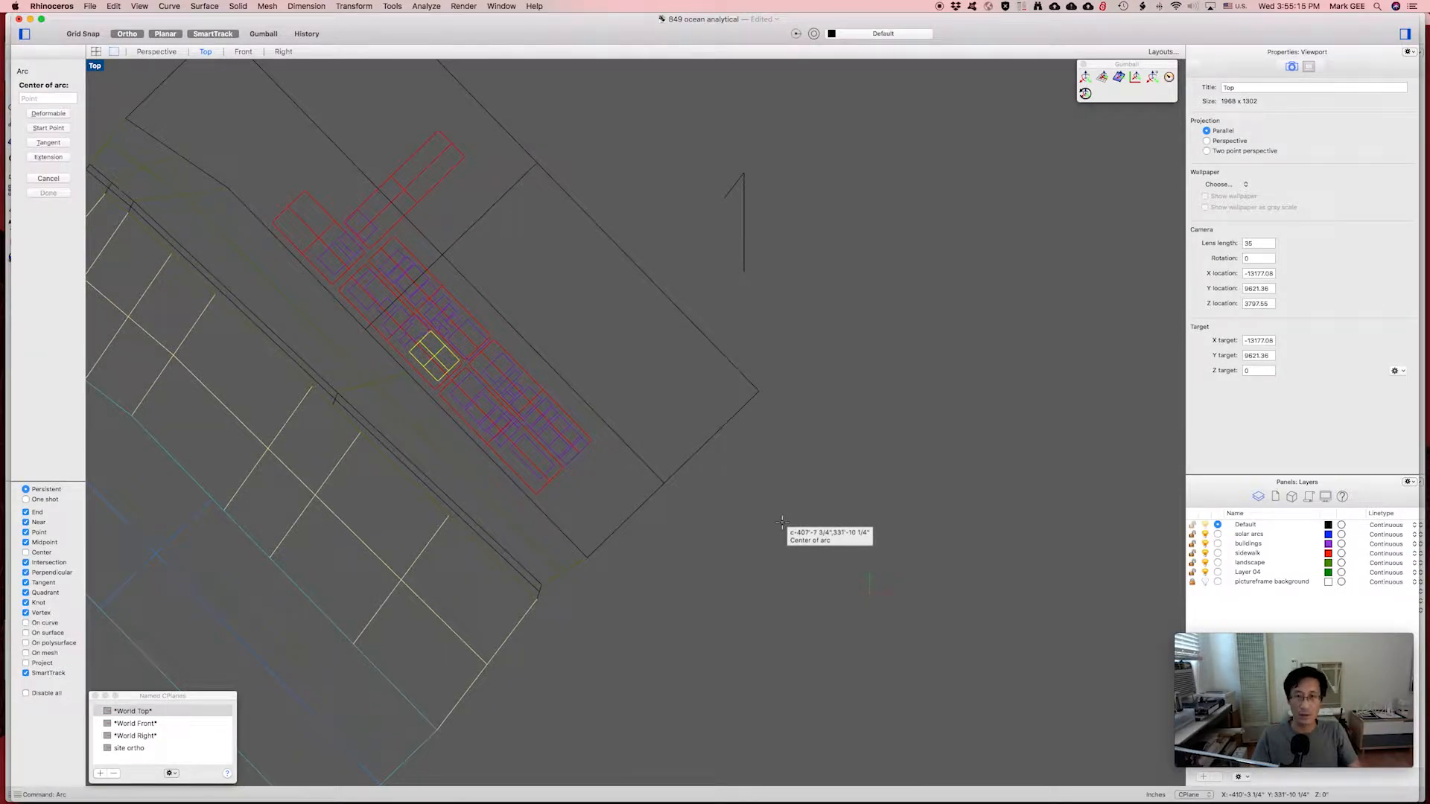
{"action": "left_click", "coordinate": [782, 521]}
{"action": "left_click", "coordinate": [717, 522]}
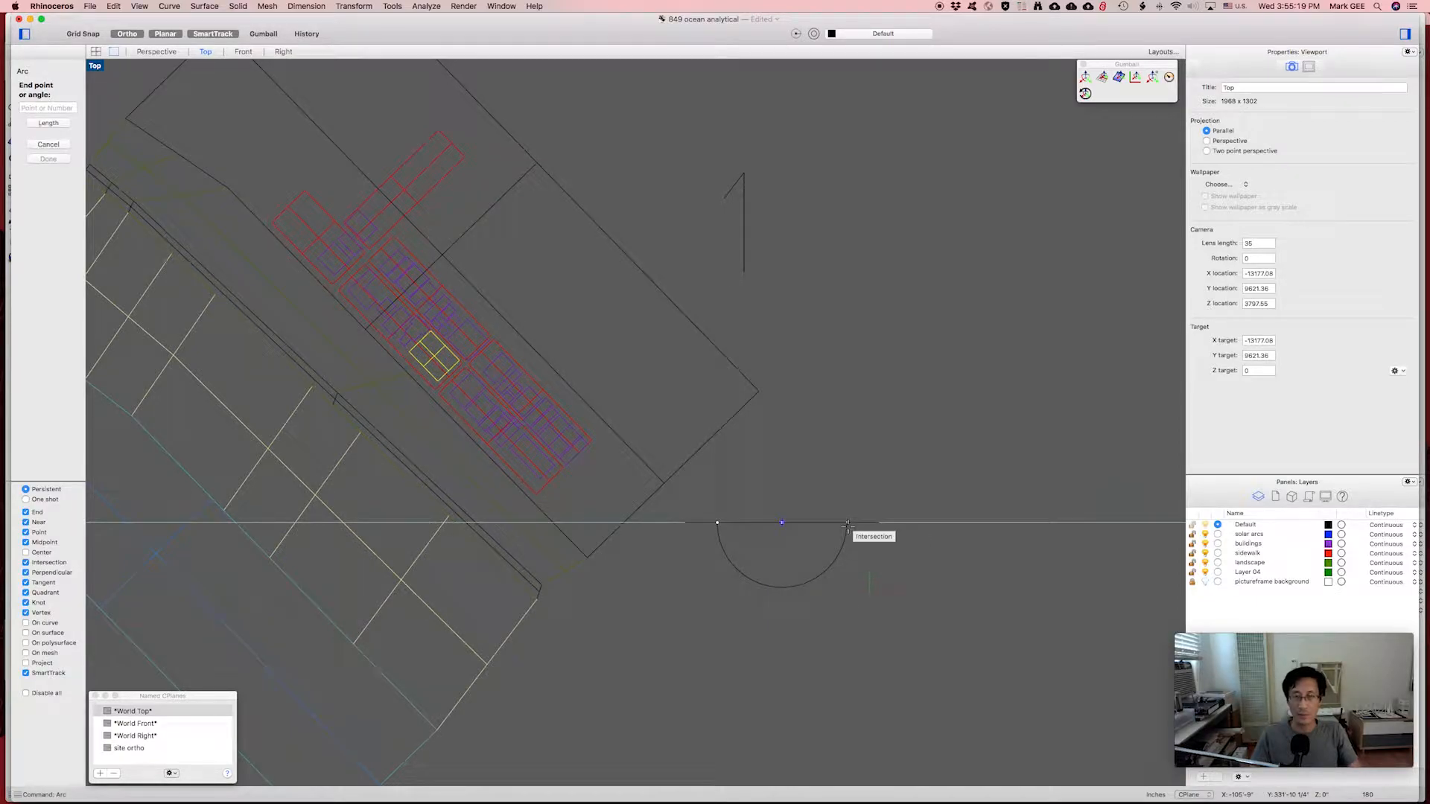
{"action": "left_click", "coordinate": [848, 522]}
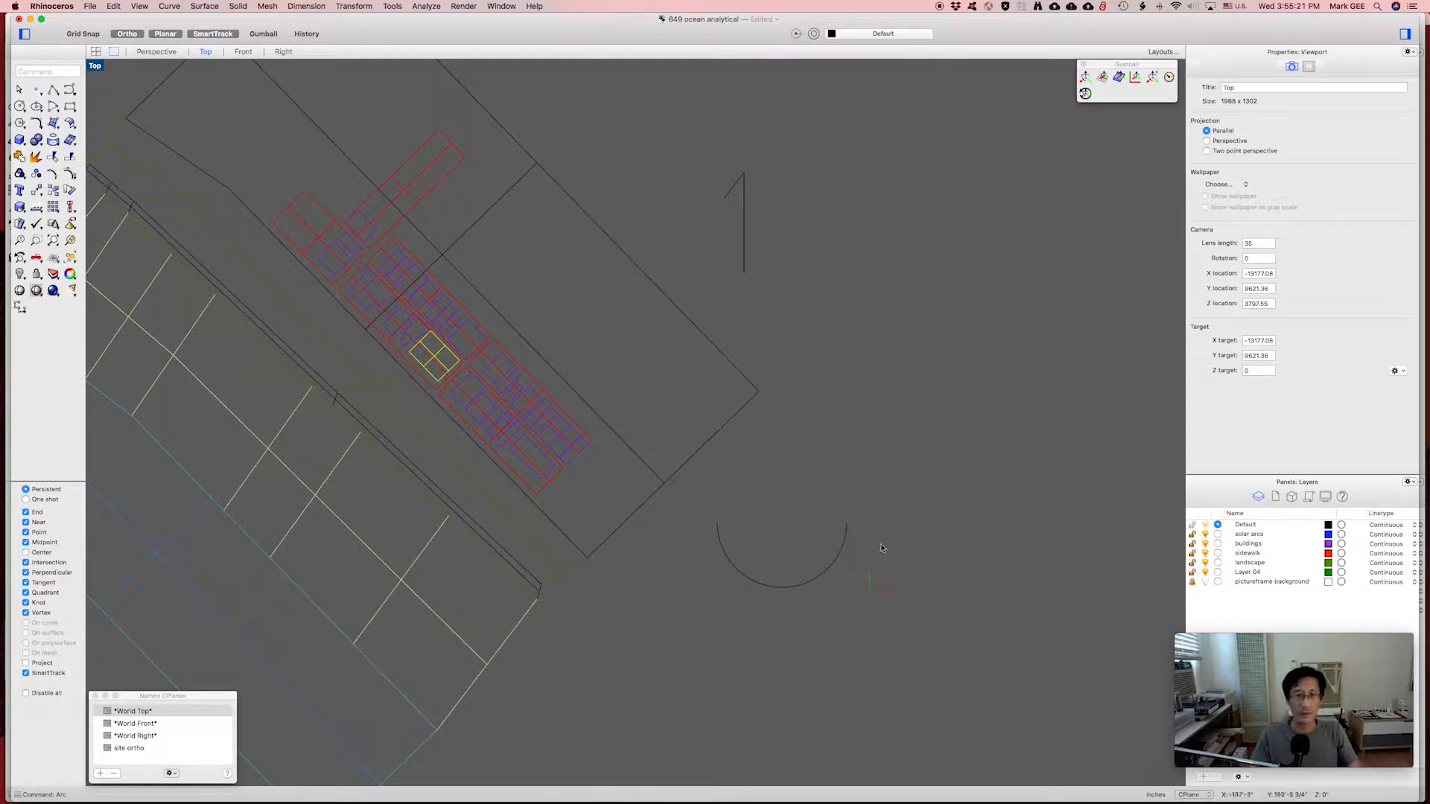
Show all four viewports and orbit Perspective to bring the arc into view.
{"action": "left_click", "coordinate": [96, 52]}
{"action": "scroll", "coordinate": [852, 388], "scroll_direction": "up", "scroll_amount": 2}
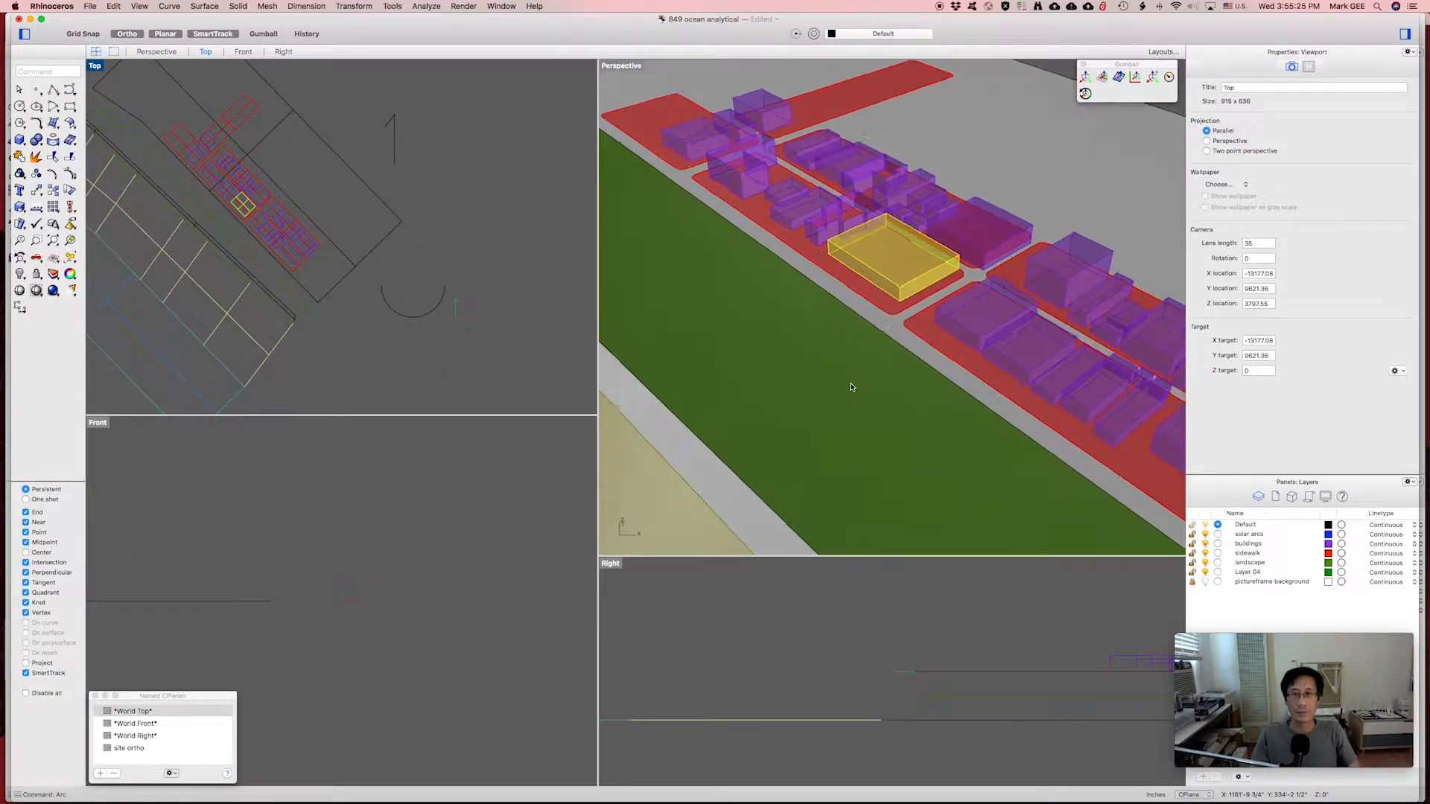
{"action": "scroll", "coordinate": [852, 387], "scroll_direction": "down", "scroll_amount": 7}
{"action": "scroll", "coordinate": [852, 387], "scroll_direction": "up", "scroll_amount": 2}
{"action": "right_click_drag", "start_coordinate": [944, 369], "coordinate": [745, 313]}
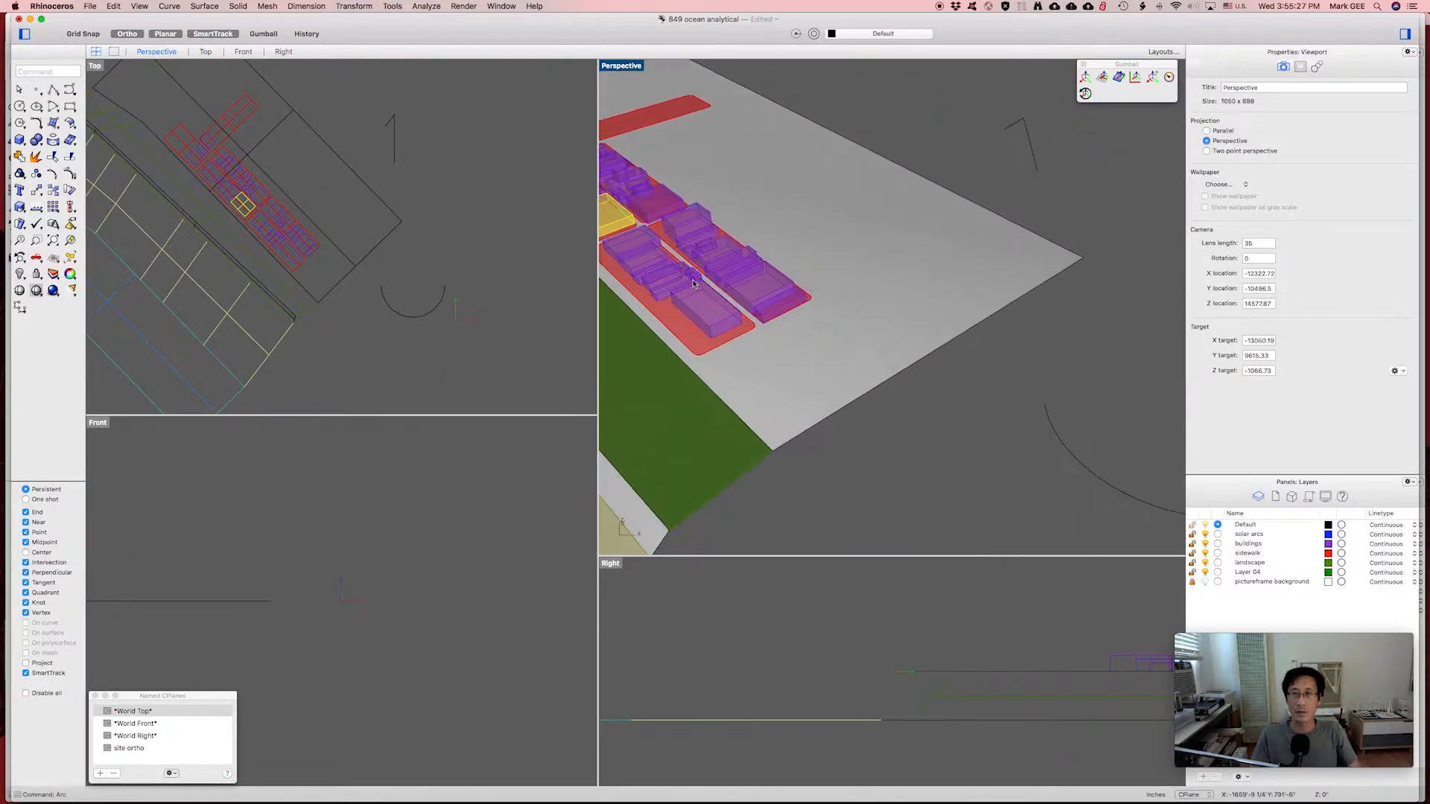
{"action": "scroll", "coordinate": [698, 294], "scroll_direction": "up", "scroll_amount": 4}
{"action": "scroll", "coordinate": [699, 294], "scroll_direction": "up", "scroll_amount": 2}
{"action": "scroll", "coordinate": [698, 294], "scroll_direction": "down", "scroll_amount": 10}
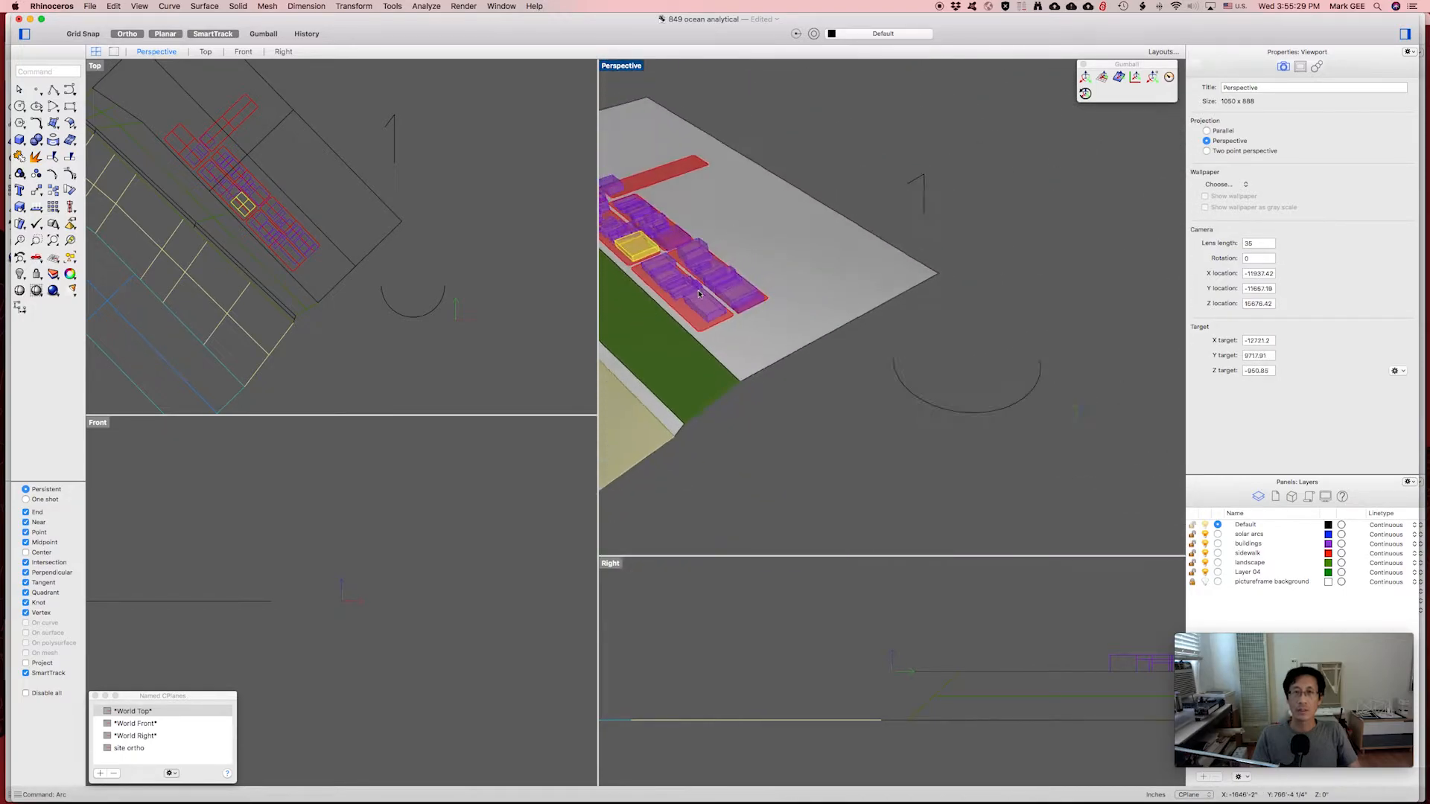
{"action": "right_click_drag", "start_coordinate": [970, 347], "coordinate": [882, 415], "text": "shift"}
{"action": "scroll", "coordinate": [812, 385], "scroll_direction": "down", "scroll_amount": 5}
{"action": "scroll", "coordinate": [812, 385], "scroll_direction": "up", "scroll_amount": 5}
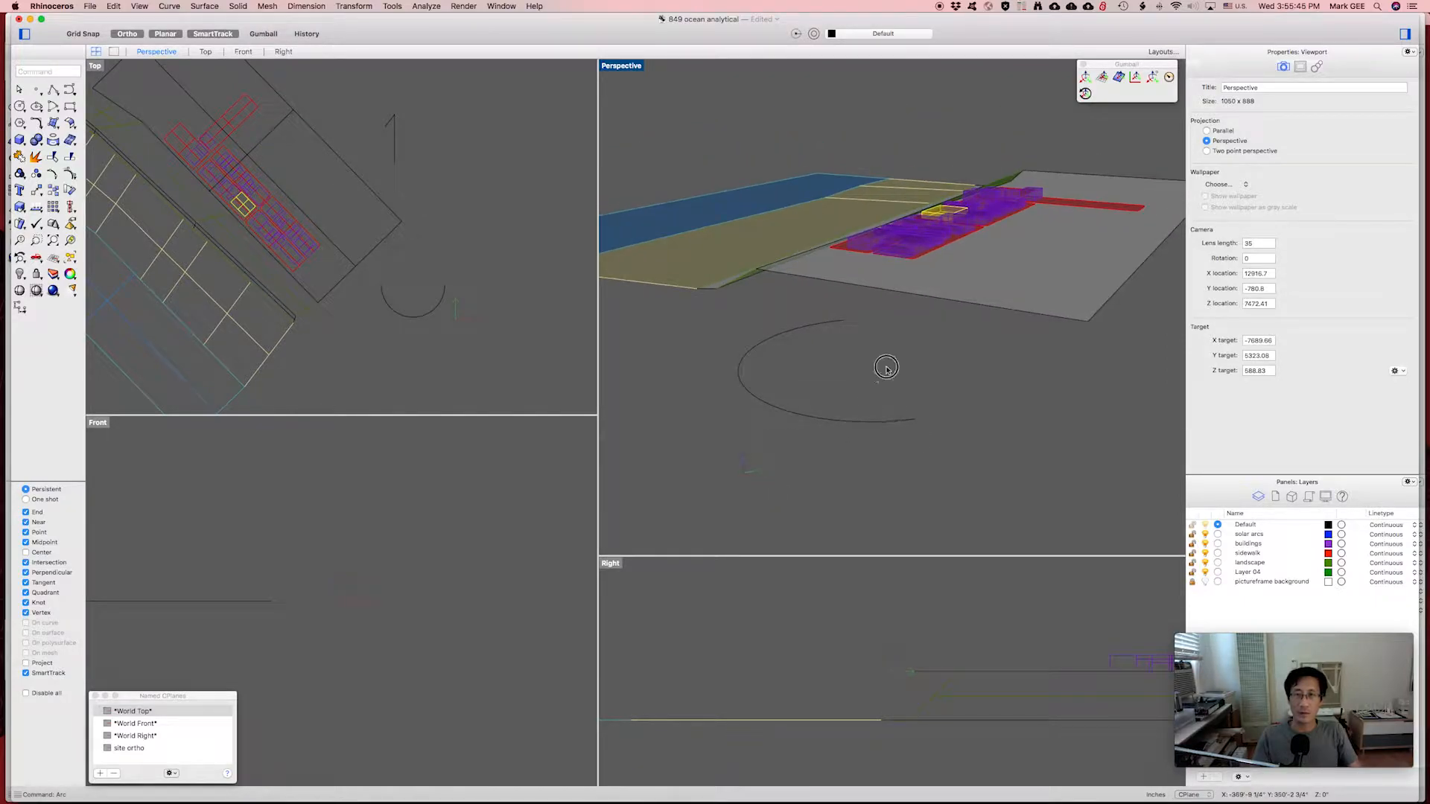
Start a Rotate3D copy of the half-circle arc about the axis joining its ends.
{"action": "left_click_drag", "start_coordinate": [886, 367], "coordinate": [749, 483]}
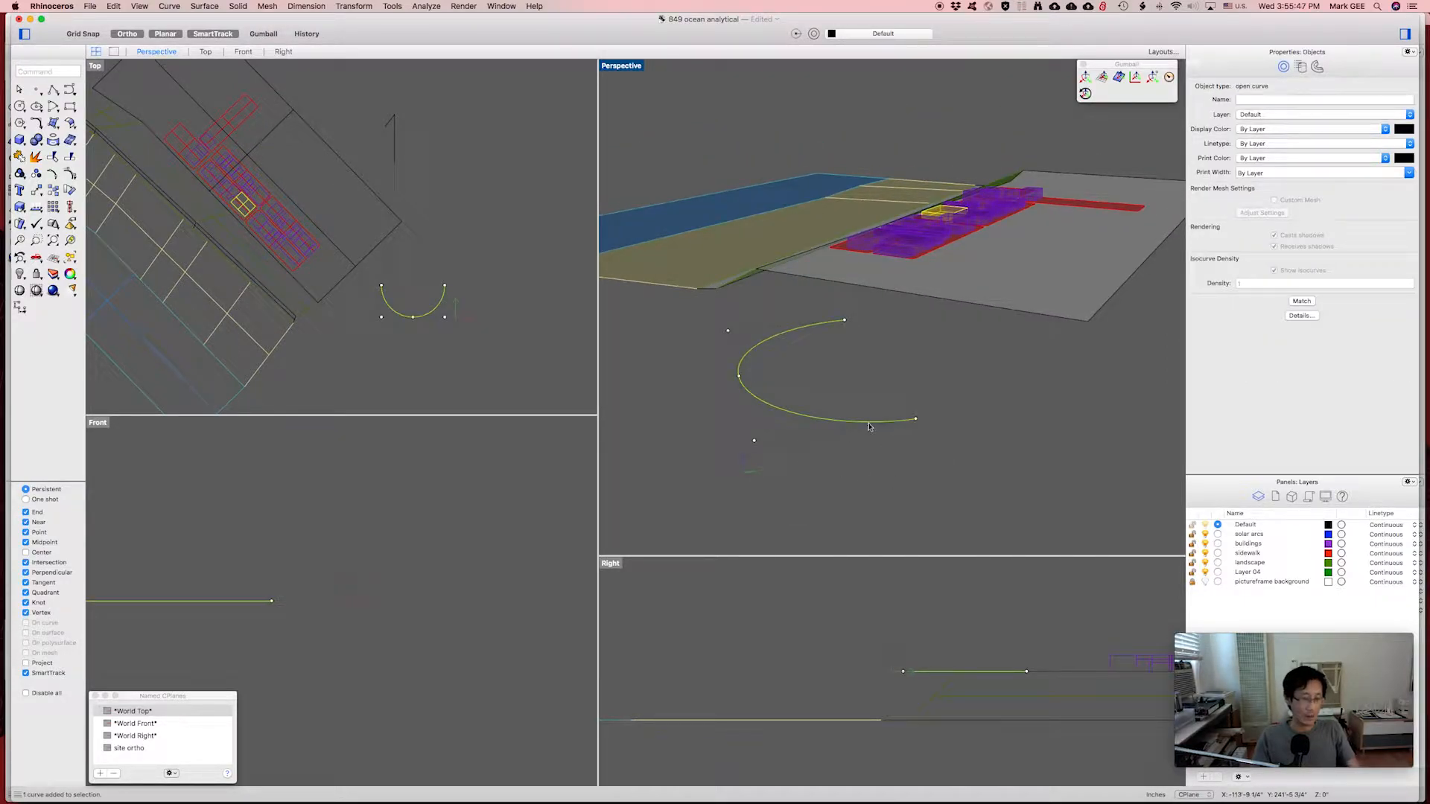
{"action": "type", "text": "Rotate"}
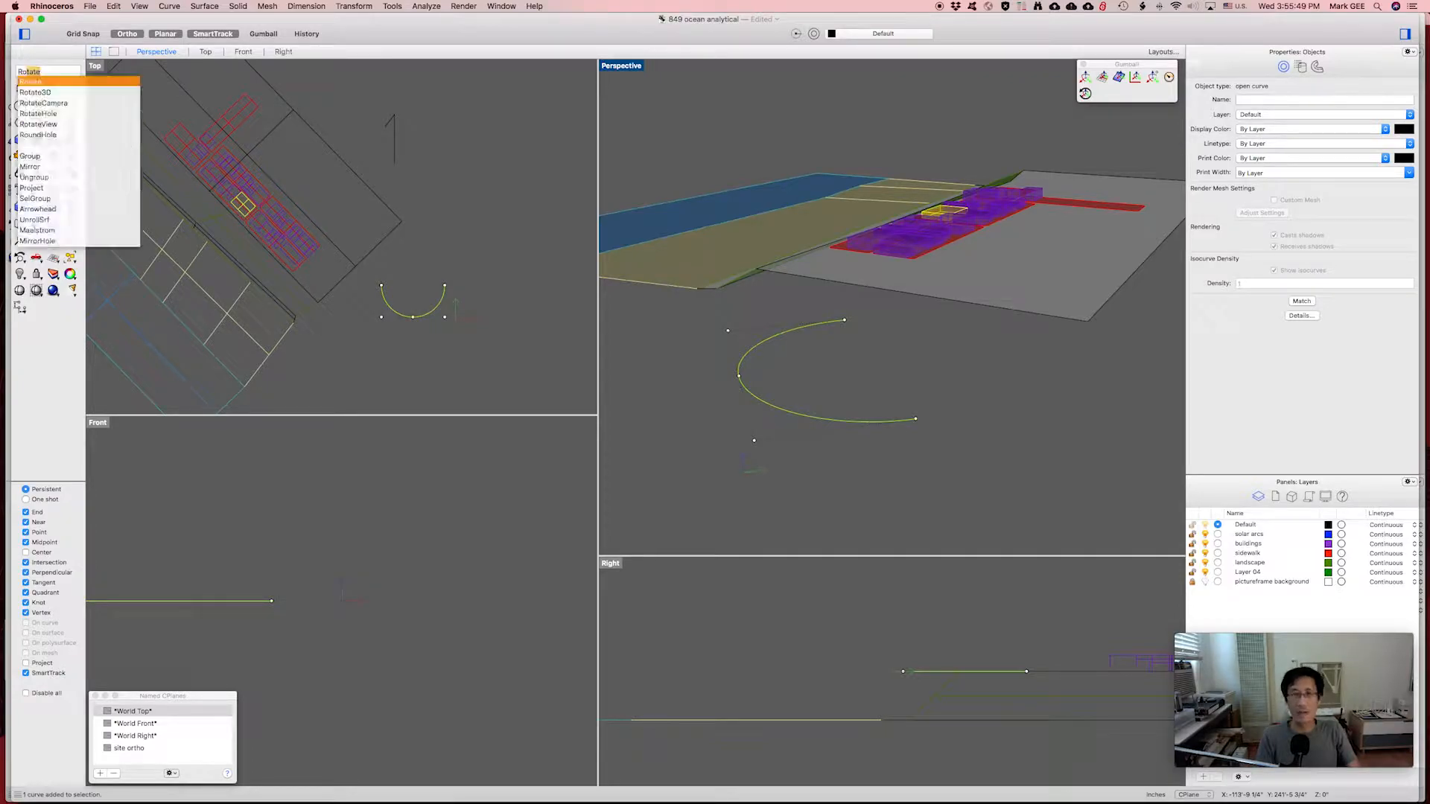
{"action": "key", "text": "Down"}
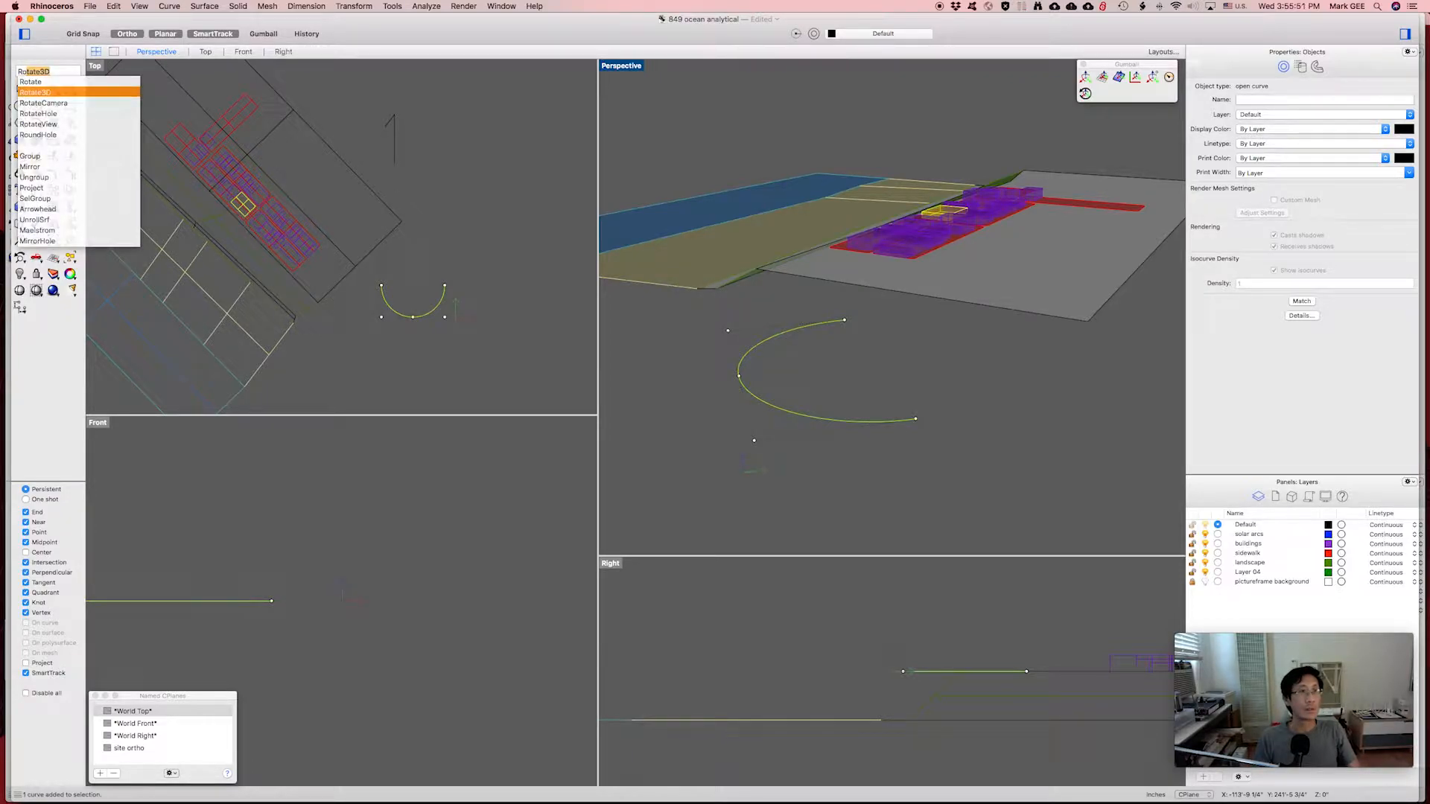
{"action": "key", "text": "Return"}
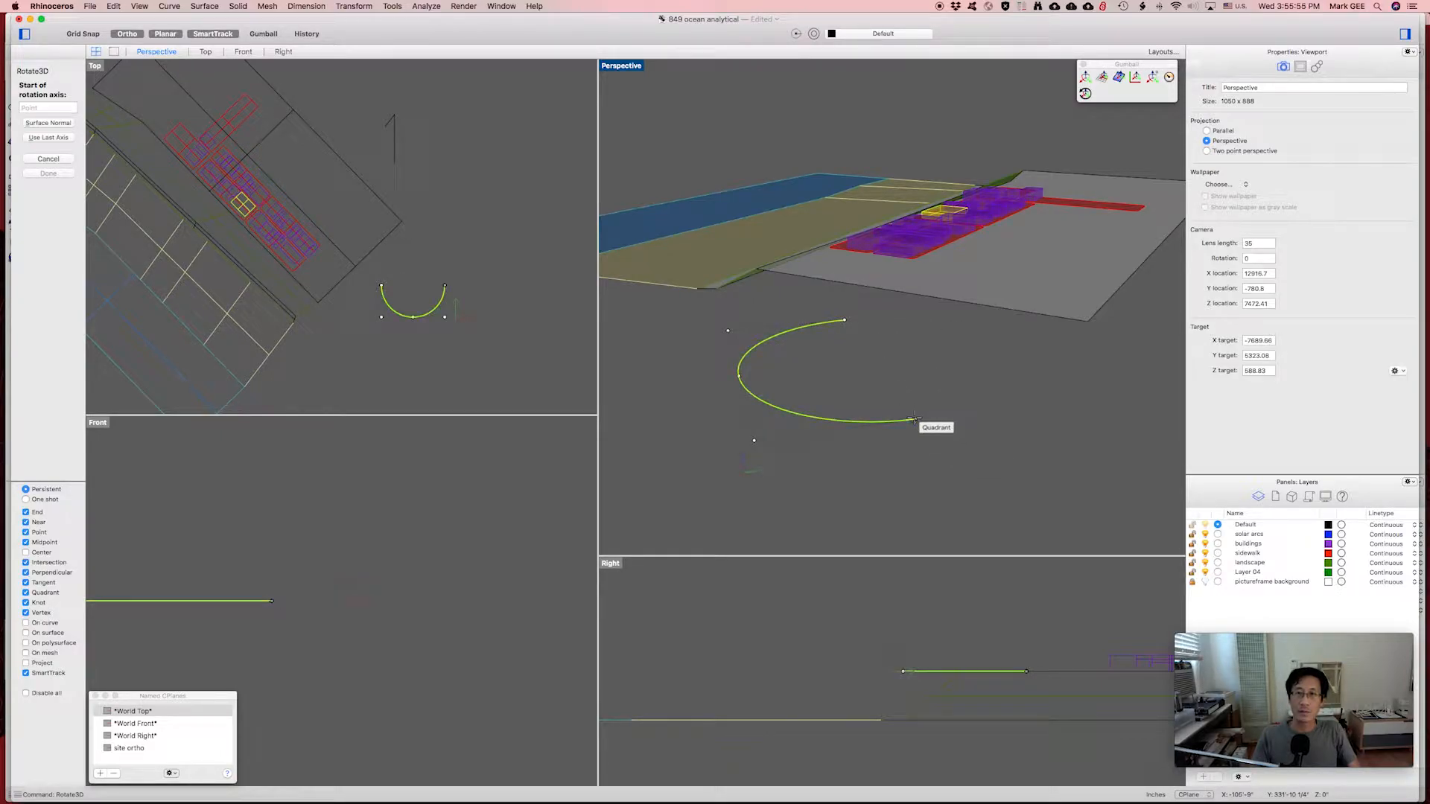
{"action": "left_click", "coordinate": [915, 419]}
{"action": "left_click", "coordinate": [853, 327]}
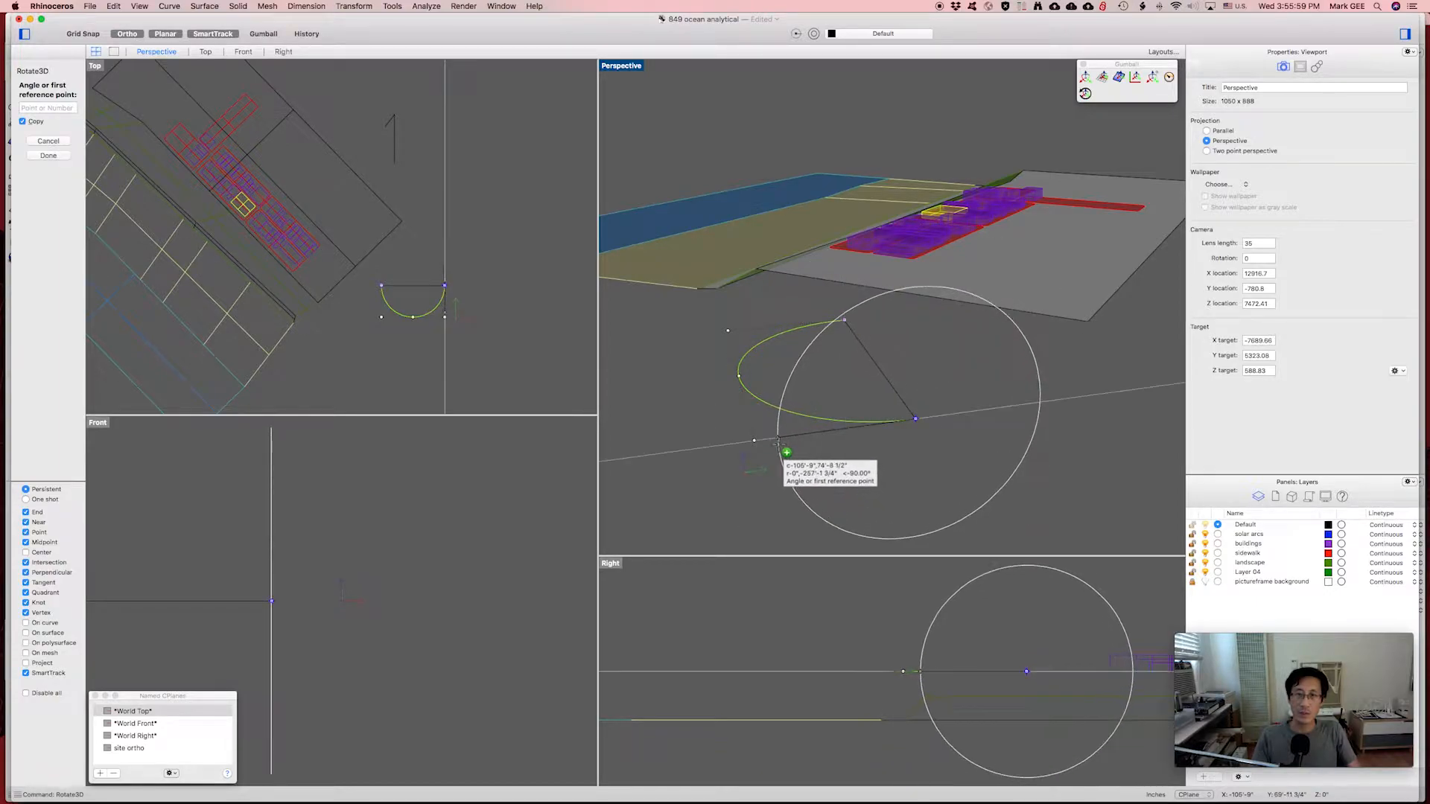
{"action": "left_click", "coordinate": [772, 437]}
Enter 32.66 degrees to create the tilted arc copy, then reselect the lower arc.
{"action": "key", "text": "F8"}
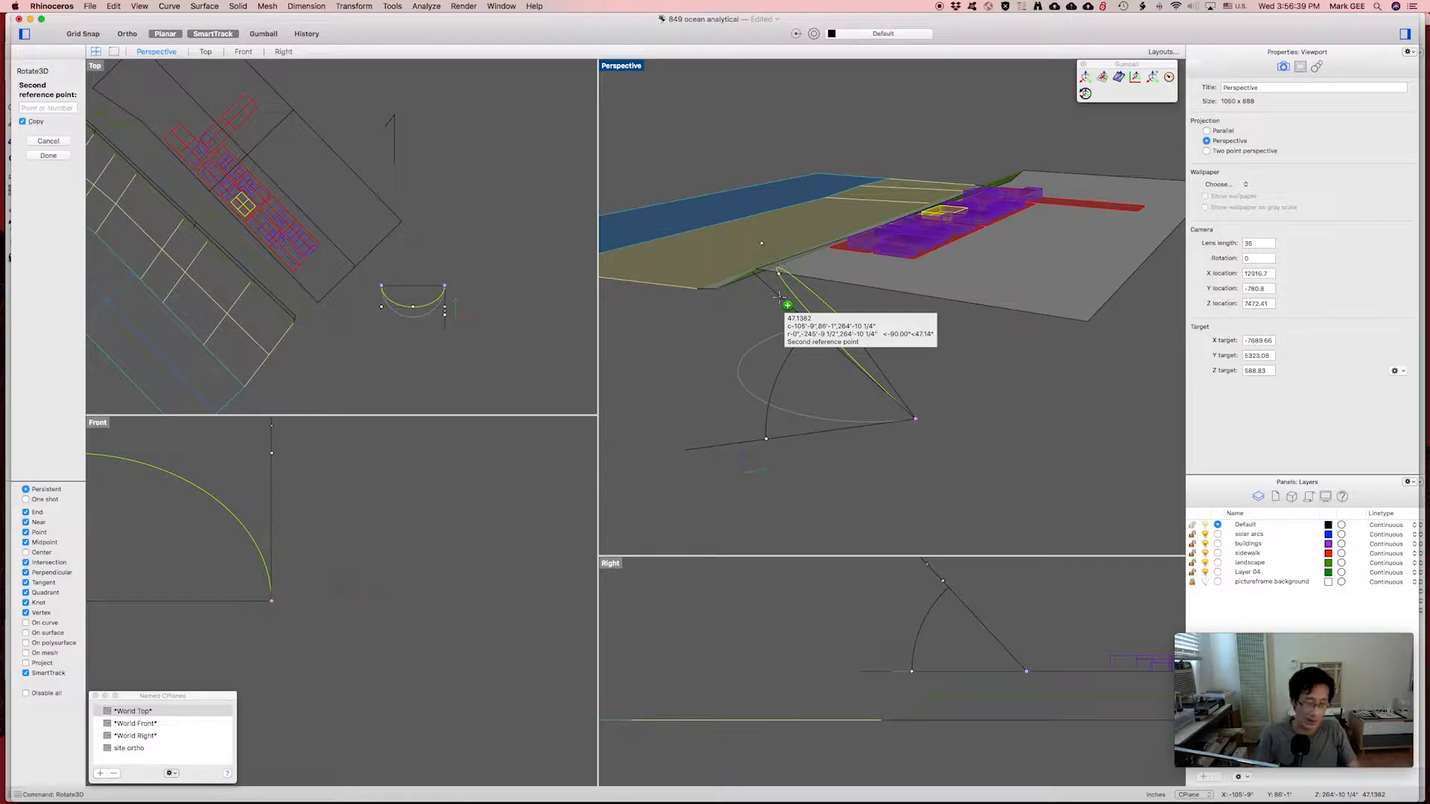
{"action": "key", "text": "F8"}
{"action": "type", "text": "32.66"}
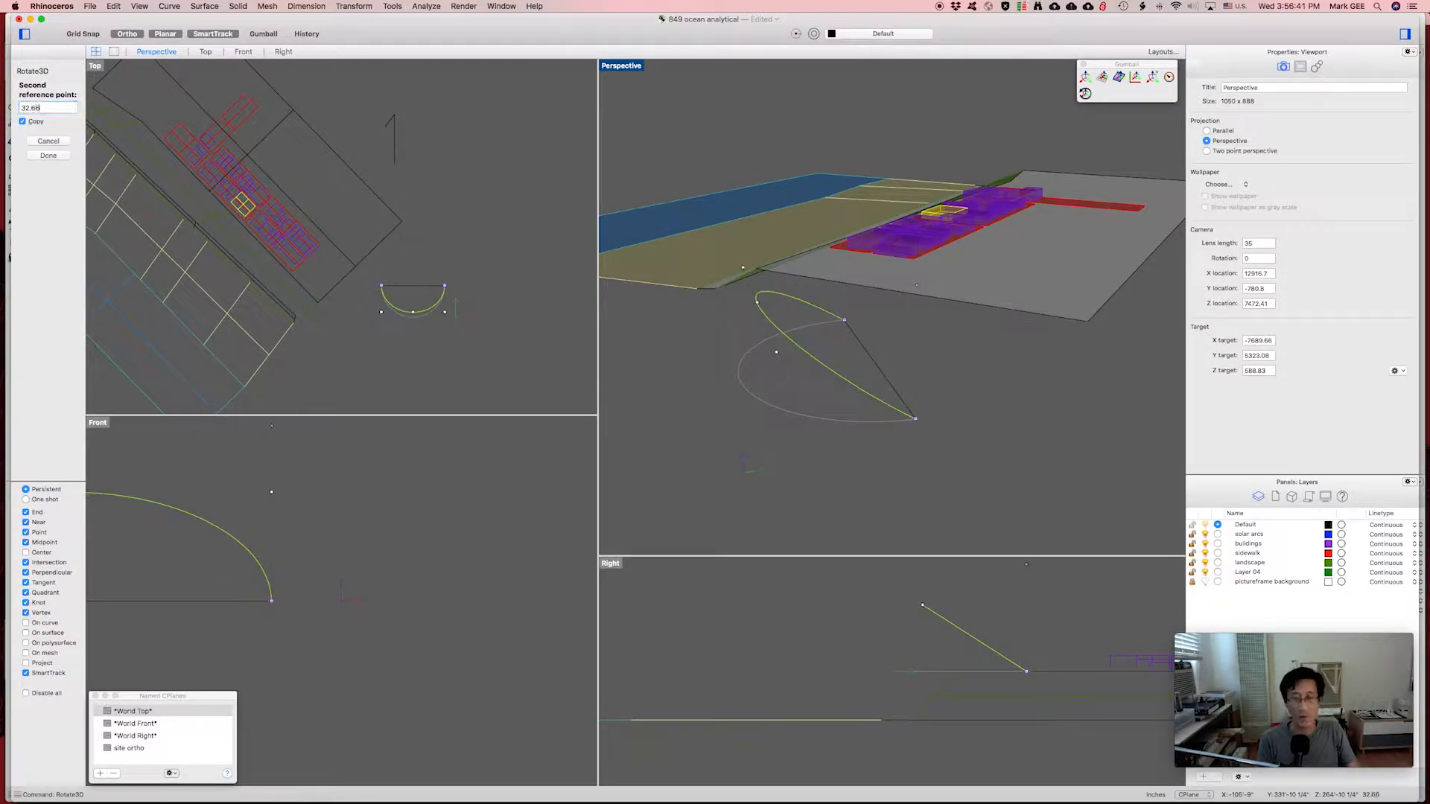
{"action": "key", "text": "Return"}
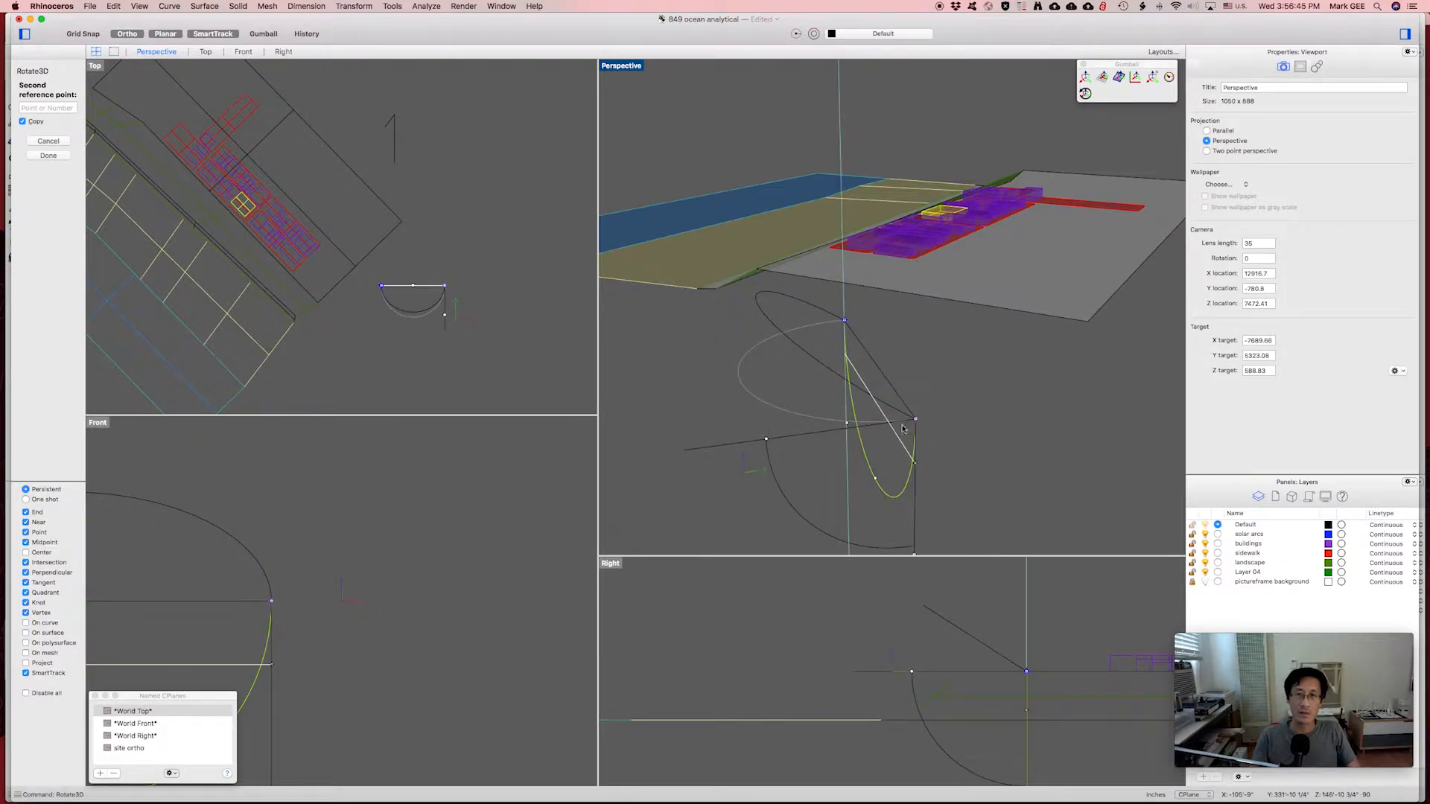
{"action": "key", "text": "Escape"}
{"action": "left_click", "coordinate": [826, 388]}
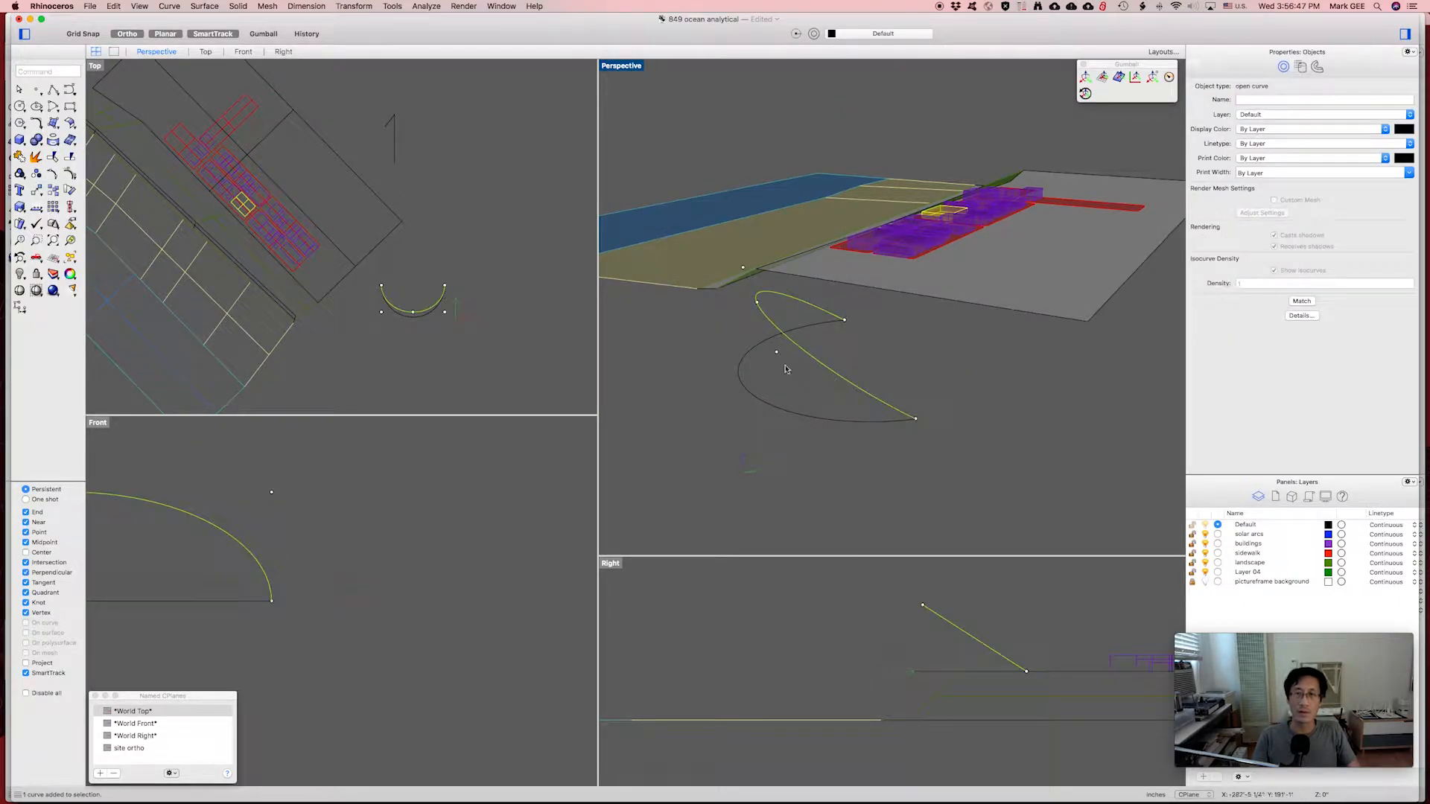
{"action": "left_click", "coordinate": [830, 422]}
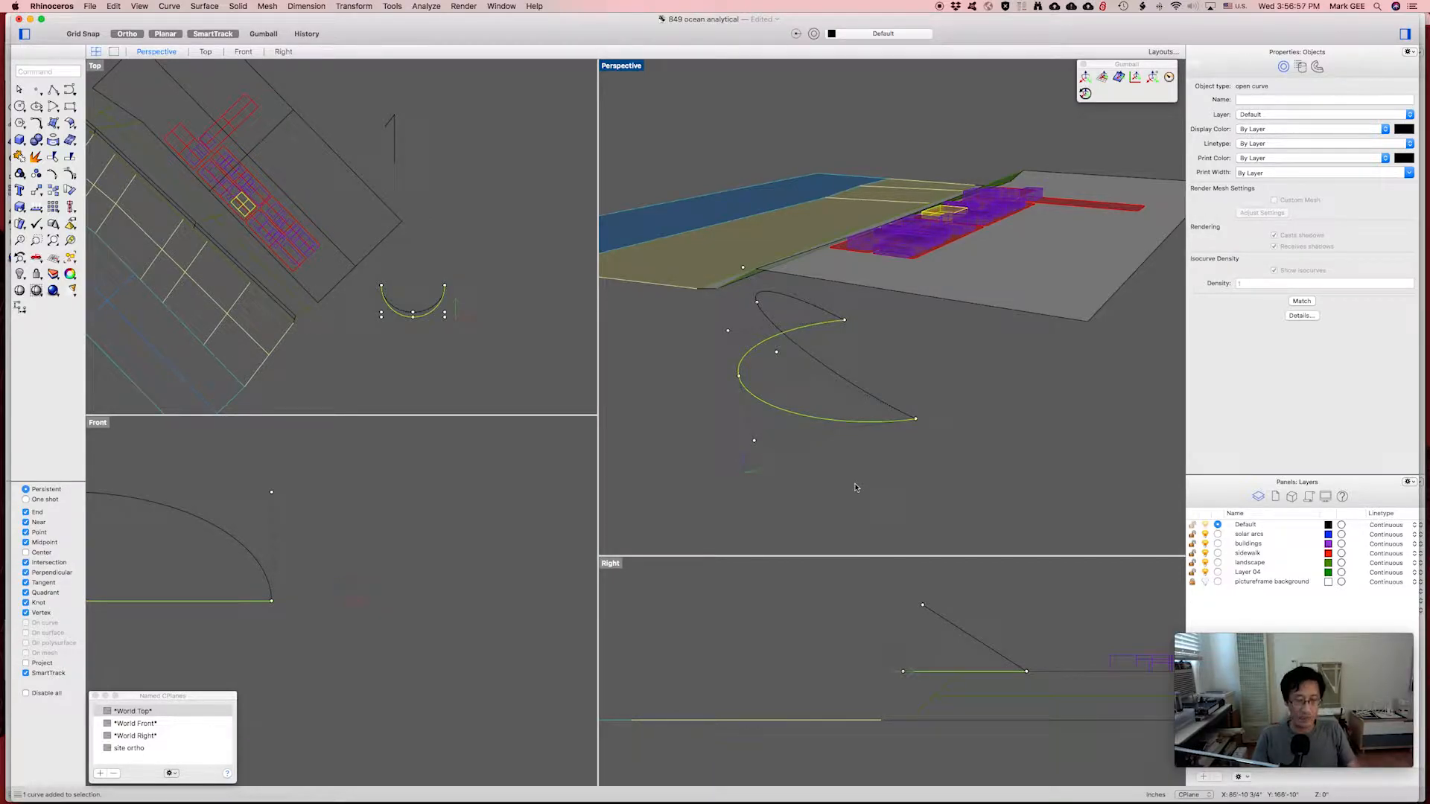
Rotate3D a copy of the arc upright to 90 degrees about its diameter.
{"action": "key", "text": "Return"}
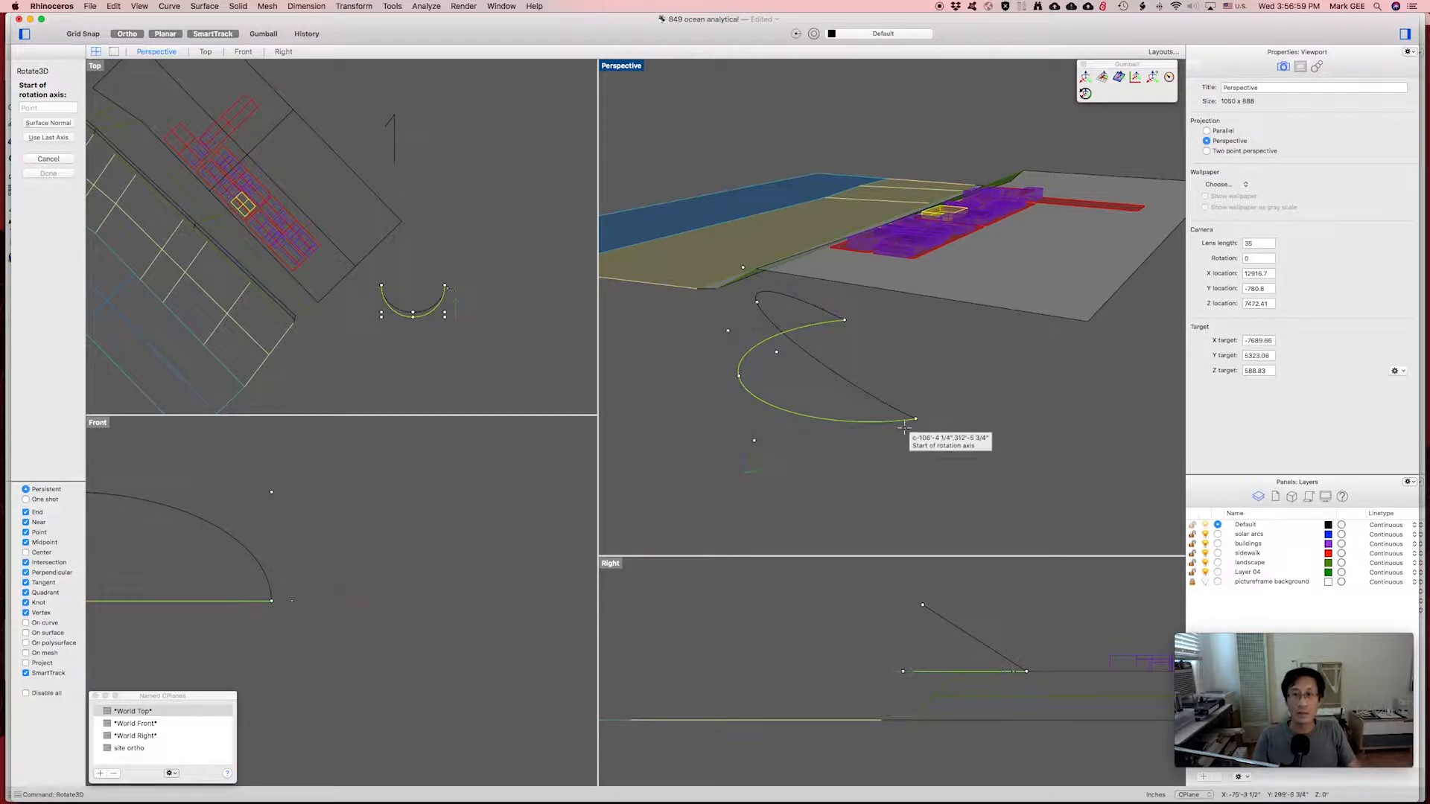
{"action": "left_click", "coordinate": [916, 420]}
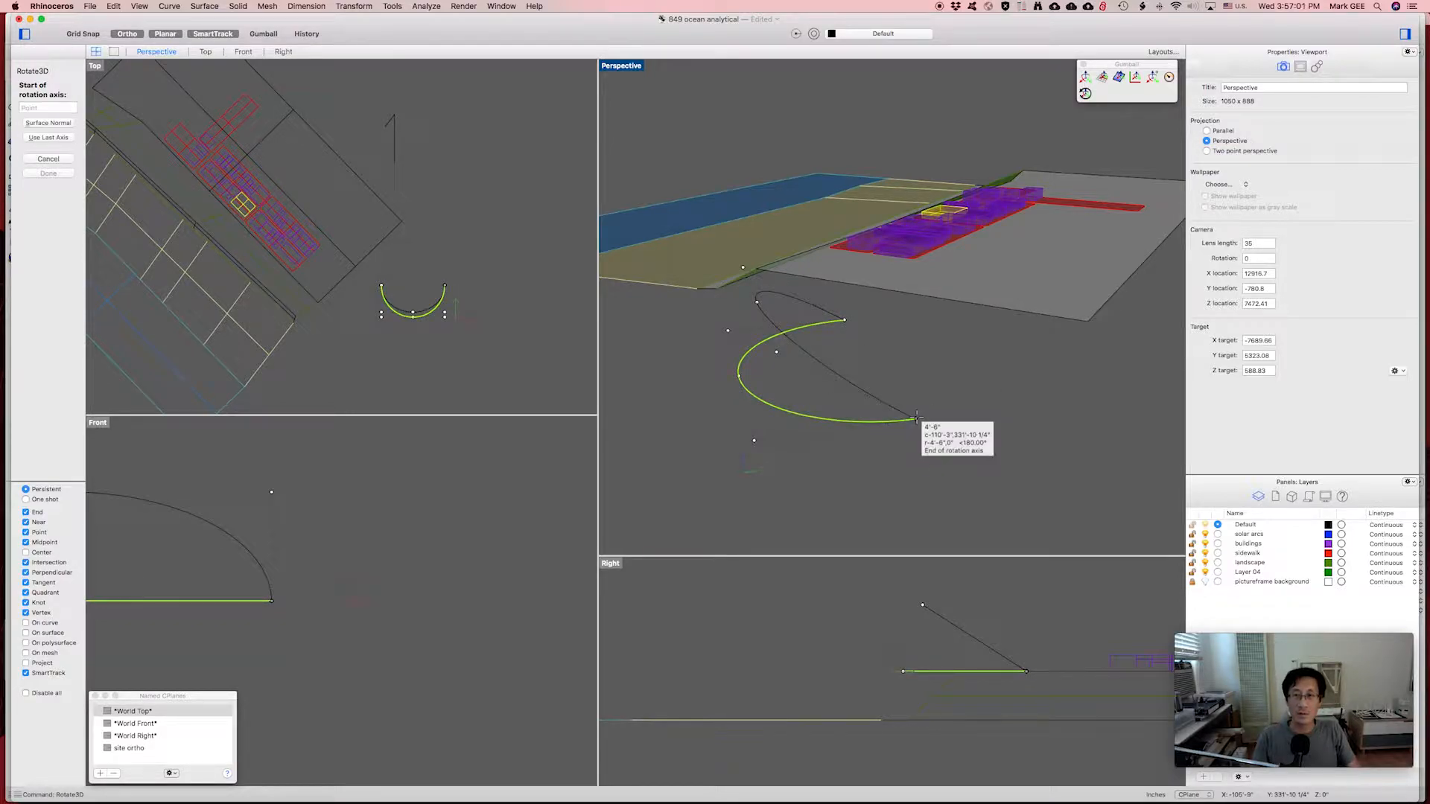
{"action": "left_click", "coordinate": [844, 321]}
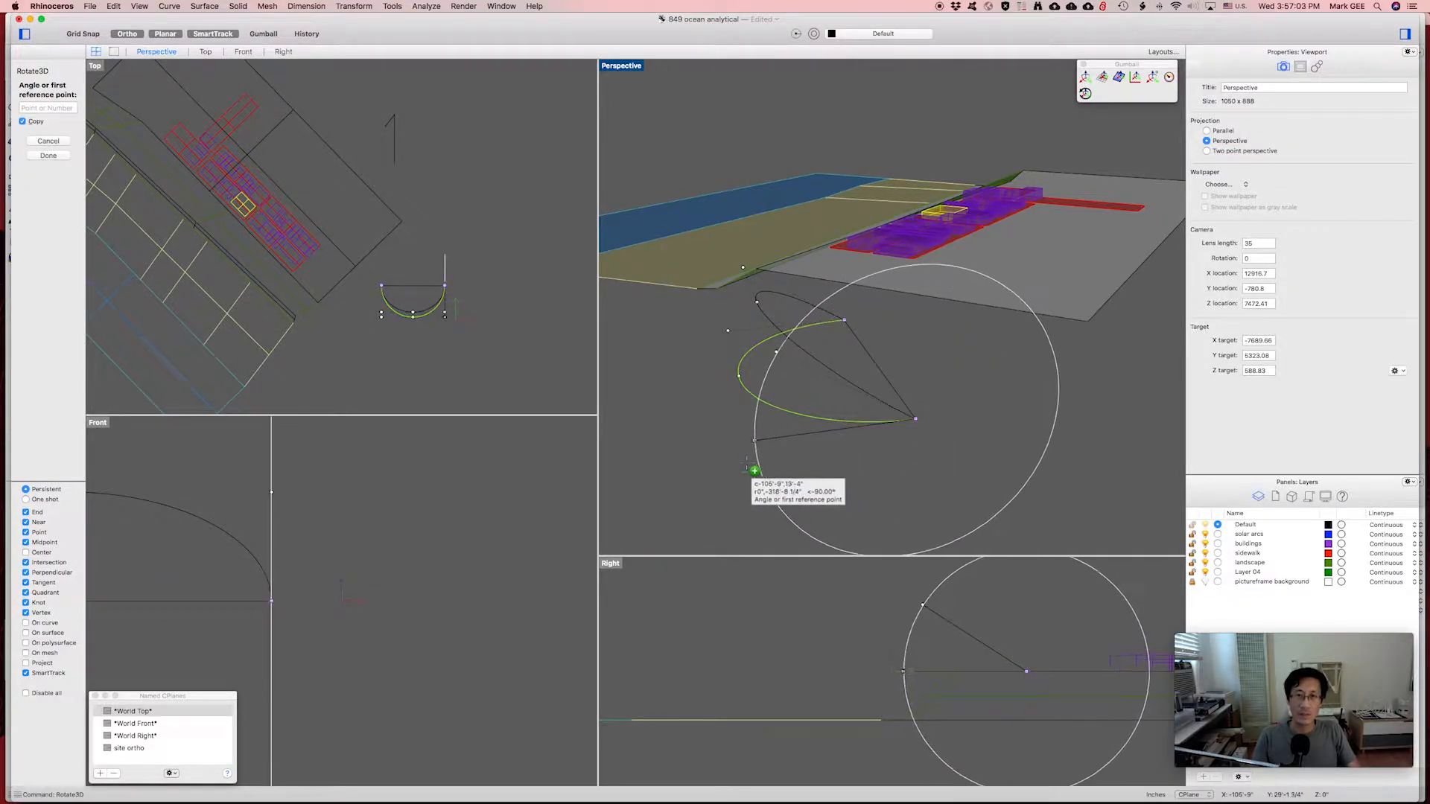
{"action": "left_click", "coordinate": [726, 458]}
{"action": "key", "text": "F8"}
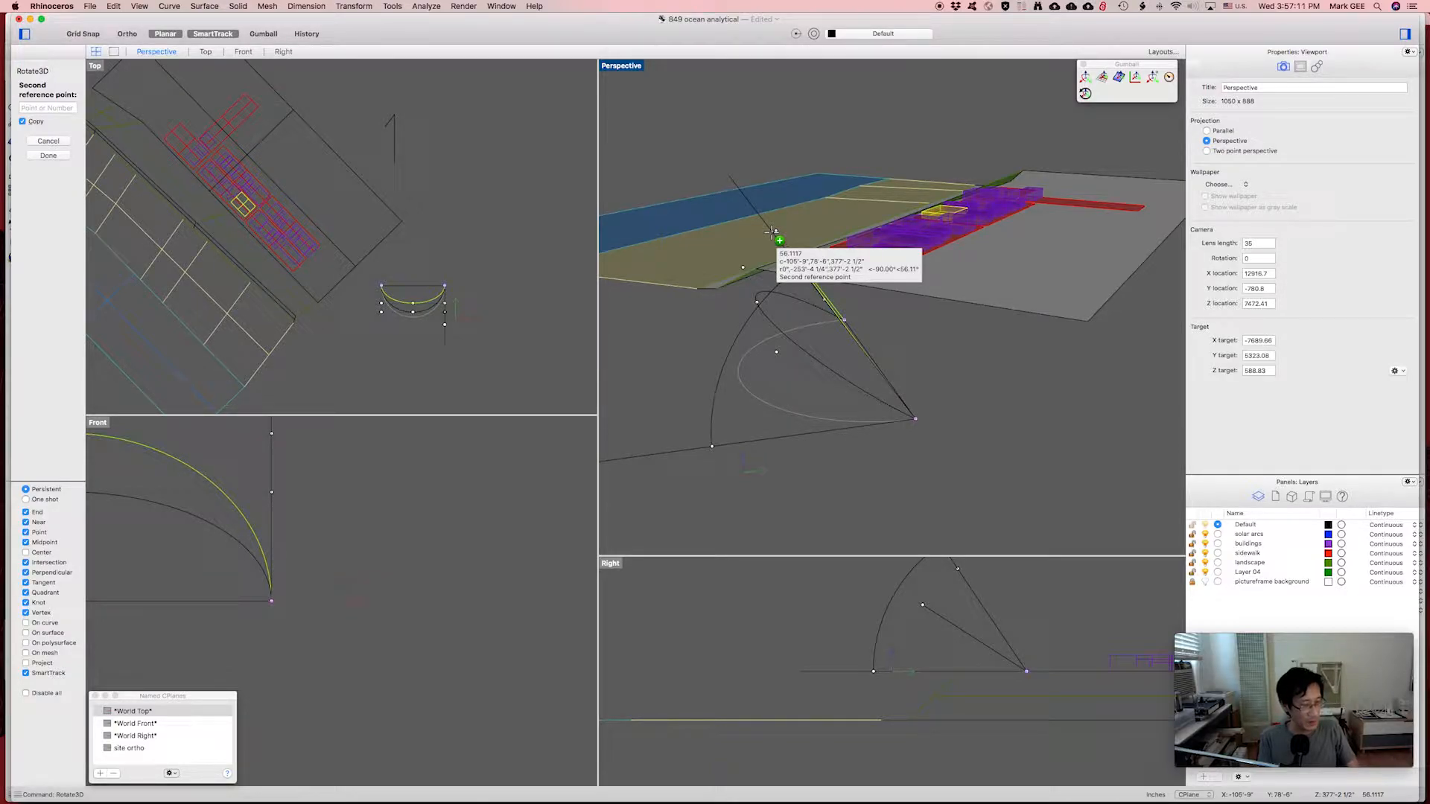
{"action": "key", "text": "F8"}
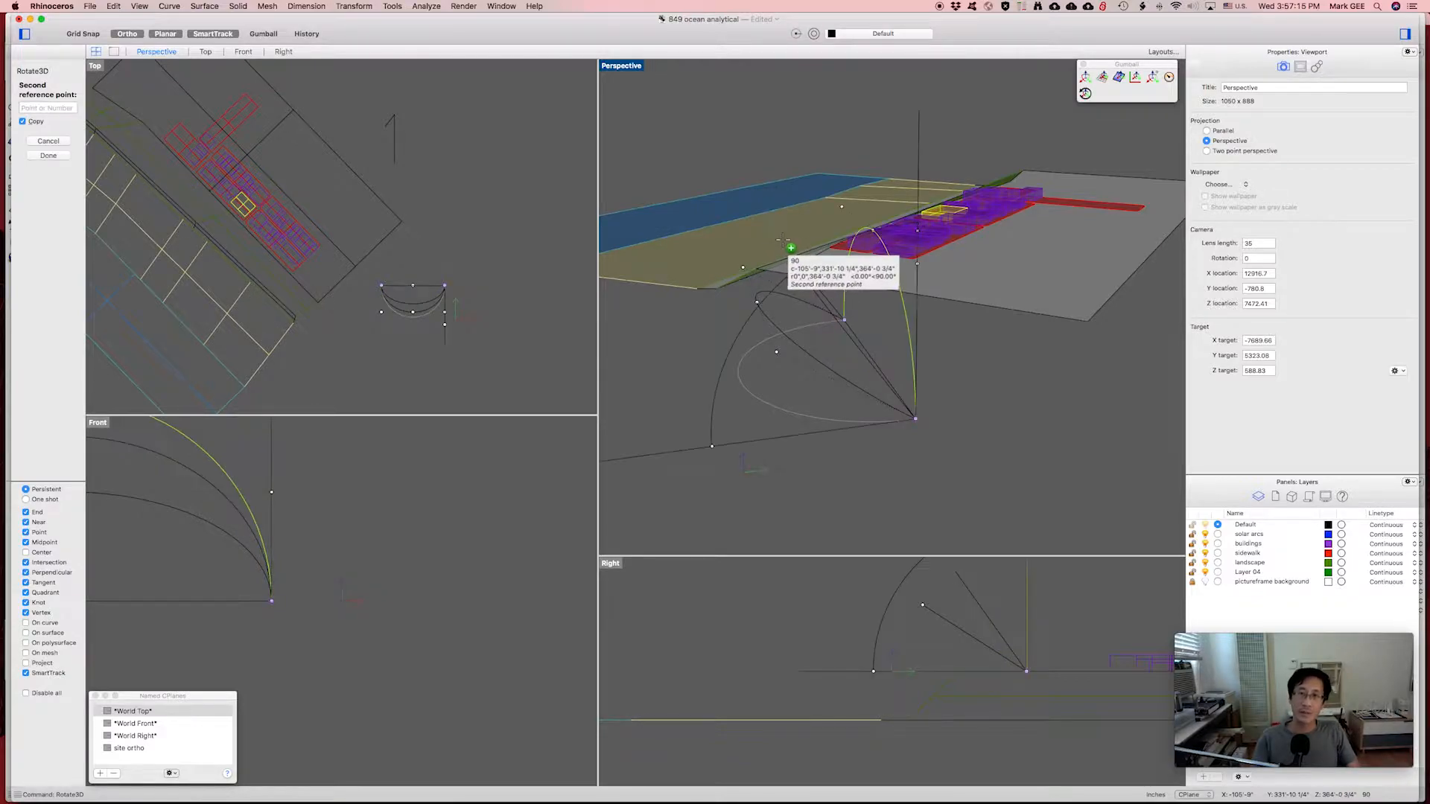
{"action": "left_click", "coordinate": [782, 277]}
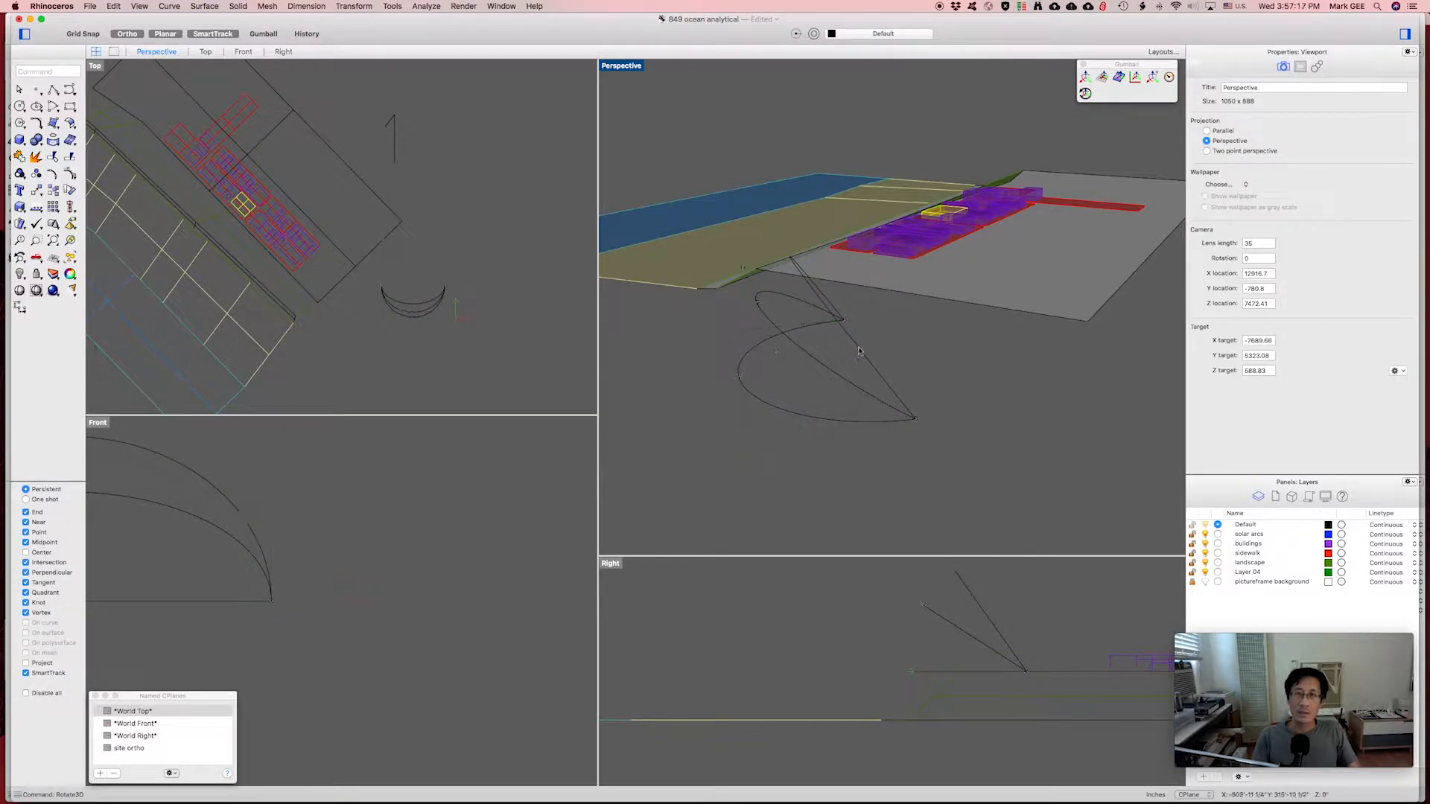
Rotate3D another copy of the lower arc by 75.21 degrees about its diameter.
{"action": "left_click", "coordinate": [838, 420]}
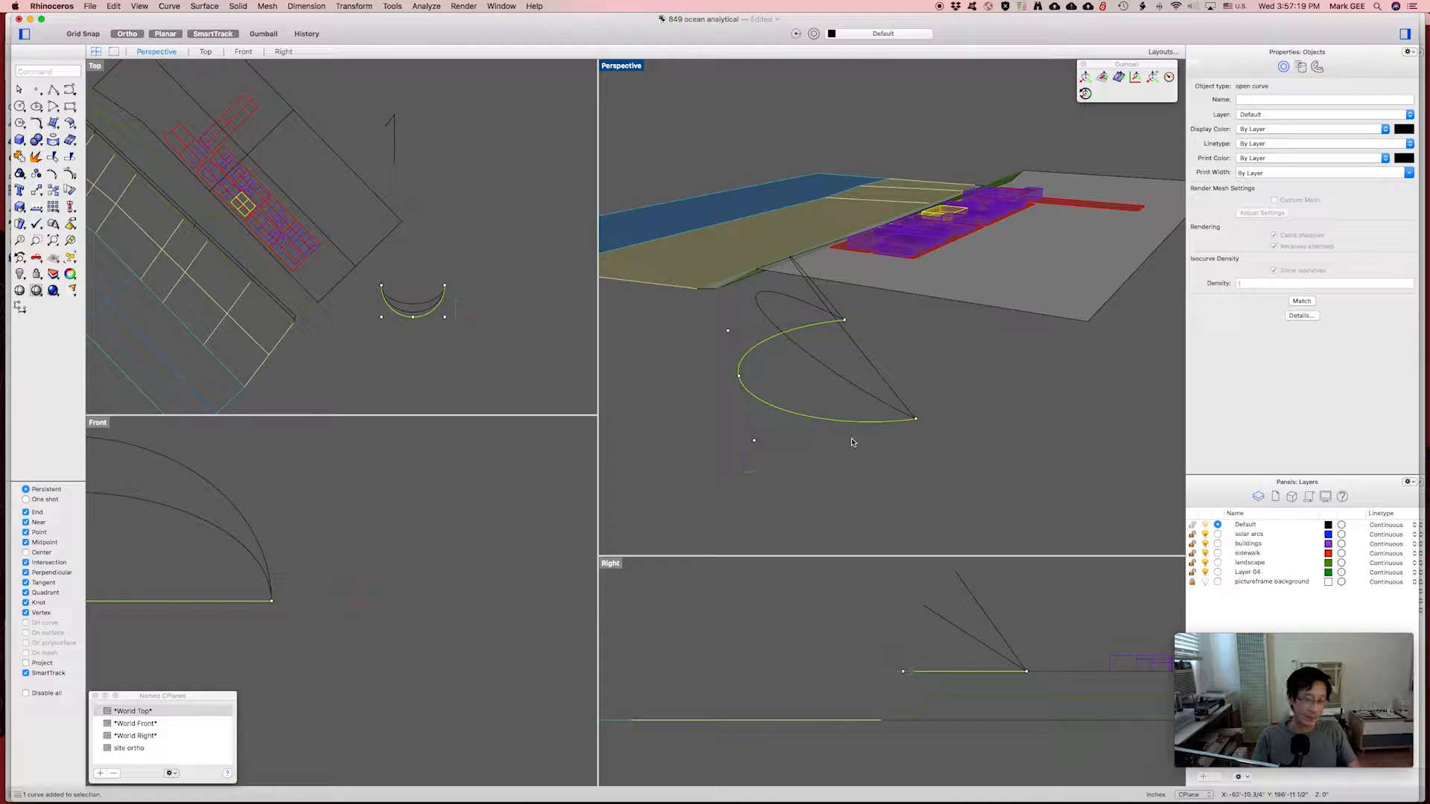
{"action": "key", "text": "Return"}
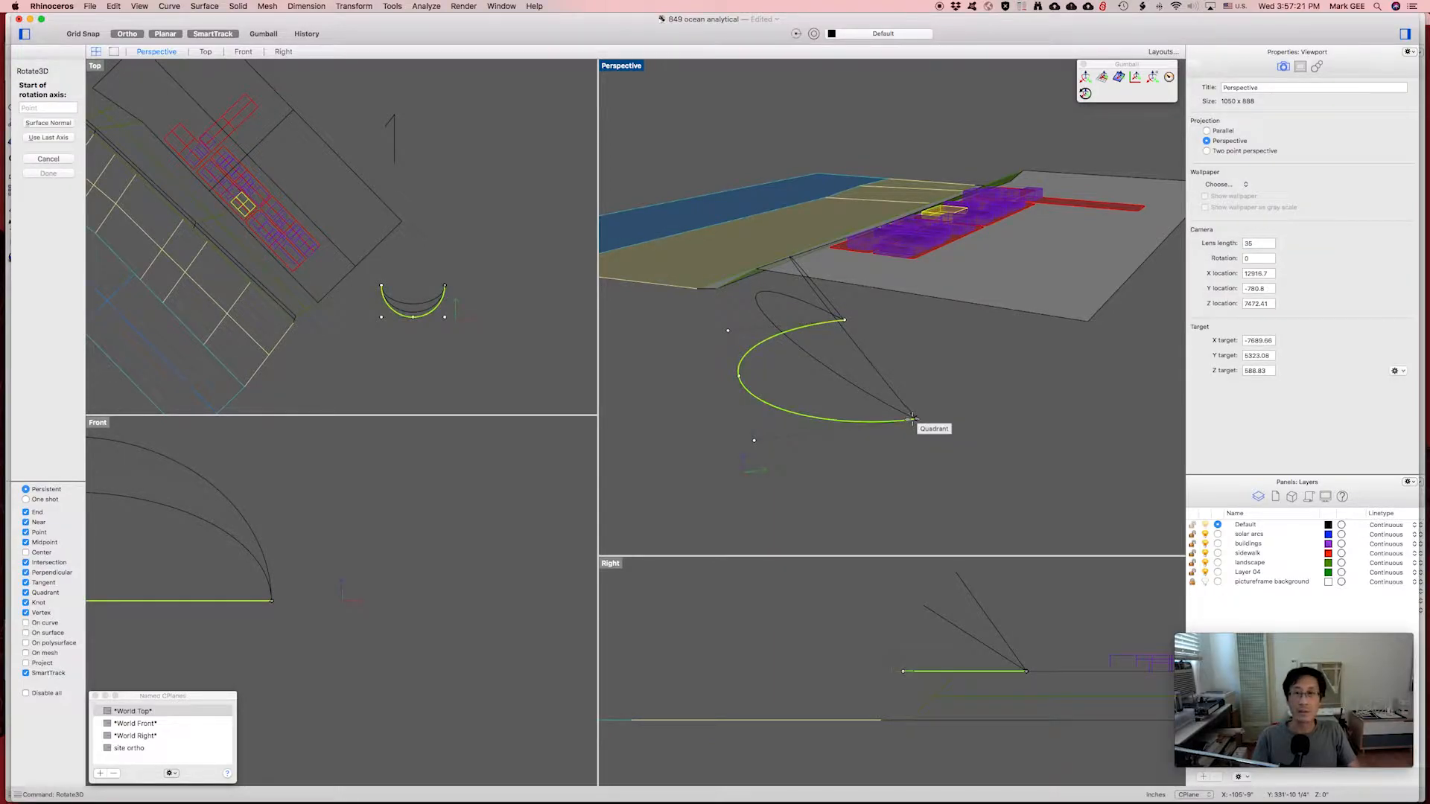
{"action": "left_click", "coordinate": [915, 419]}
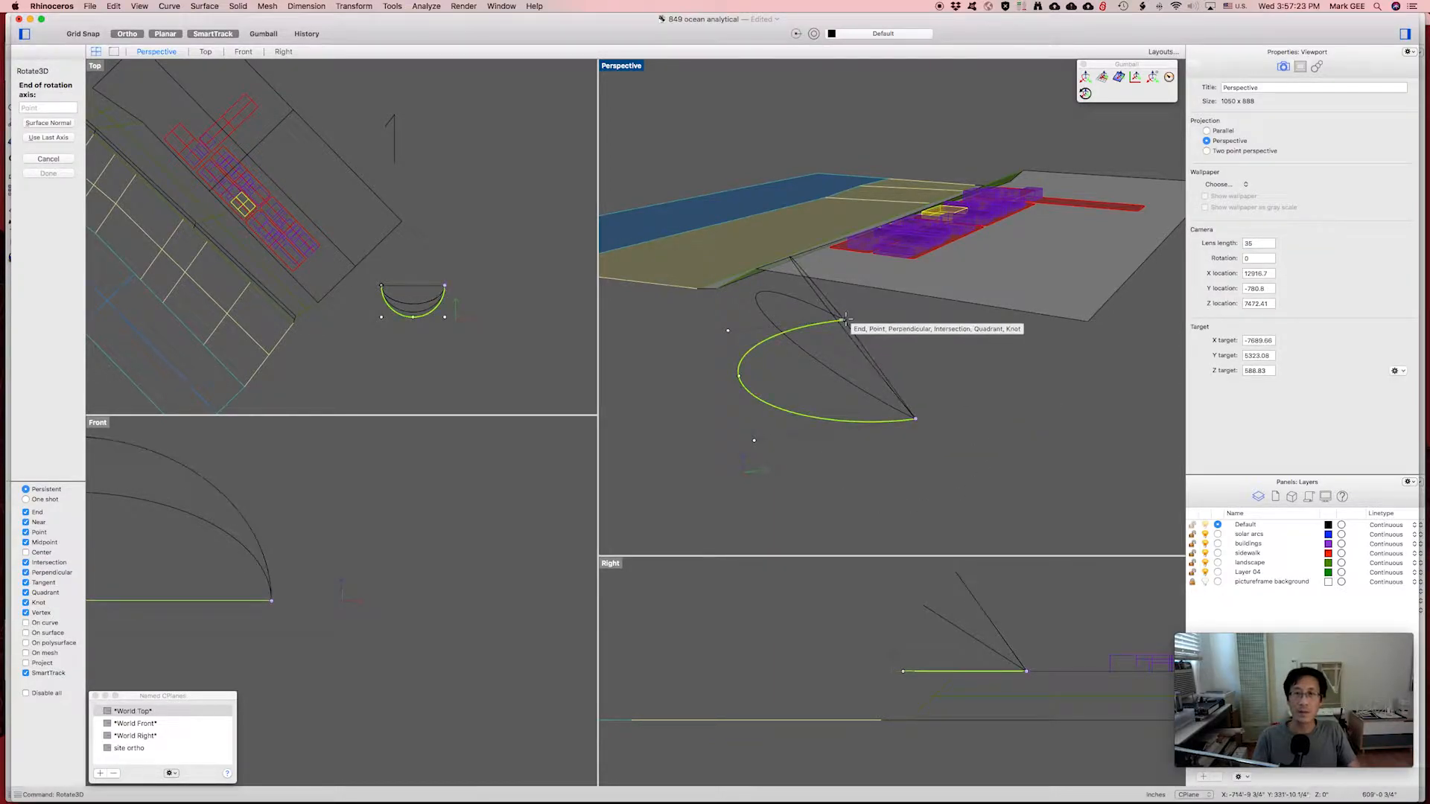
{"action": "scroll", "coordinate": [836, 335], "scroll_direction": "left", "scroll_amount": 5}
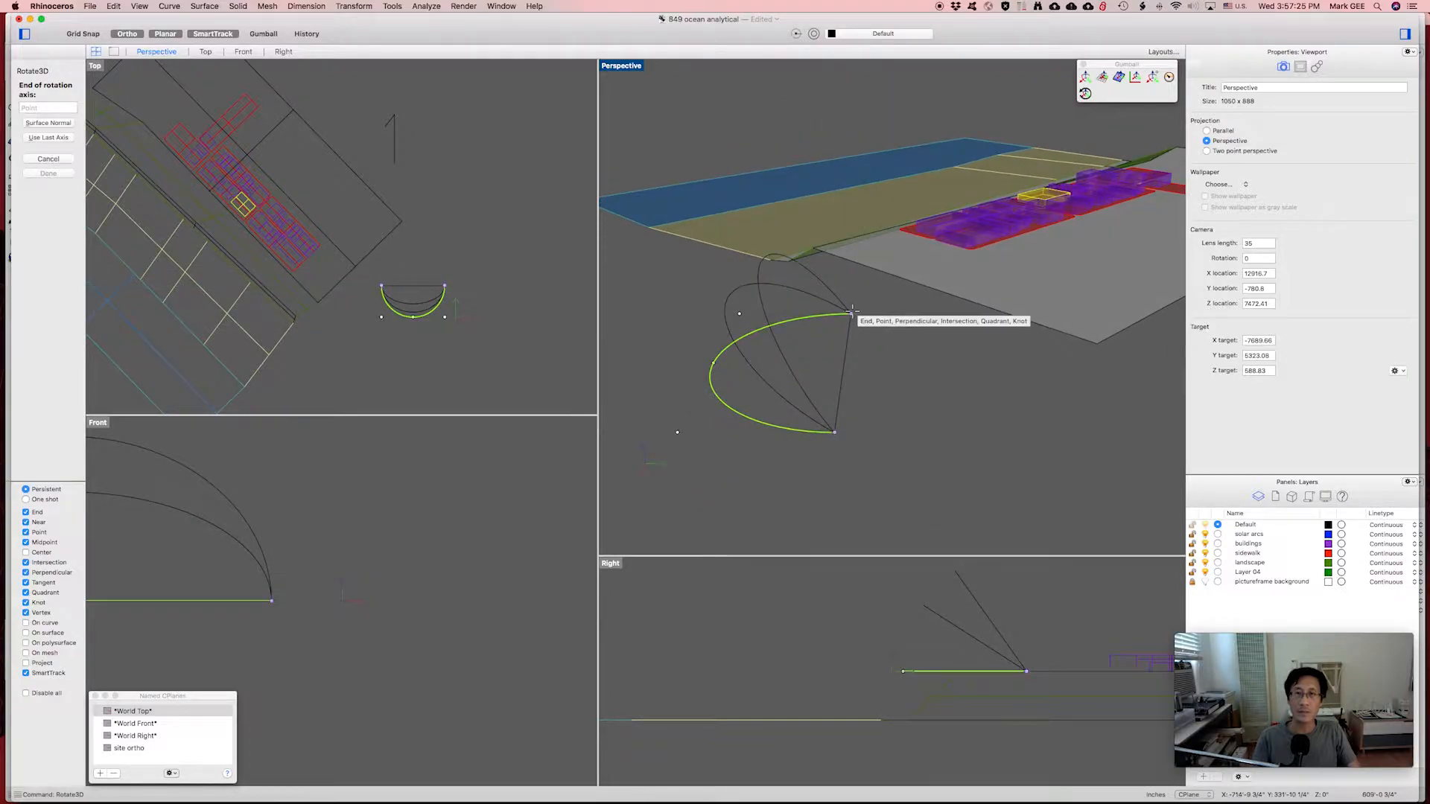
{"action": "left_click", "coordinate": [853, 312]}
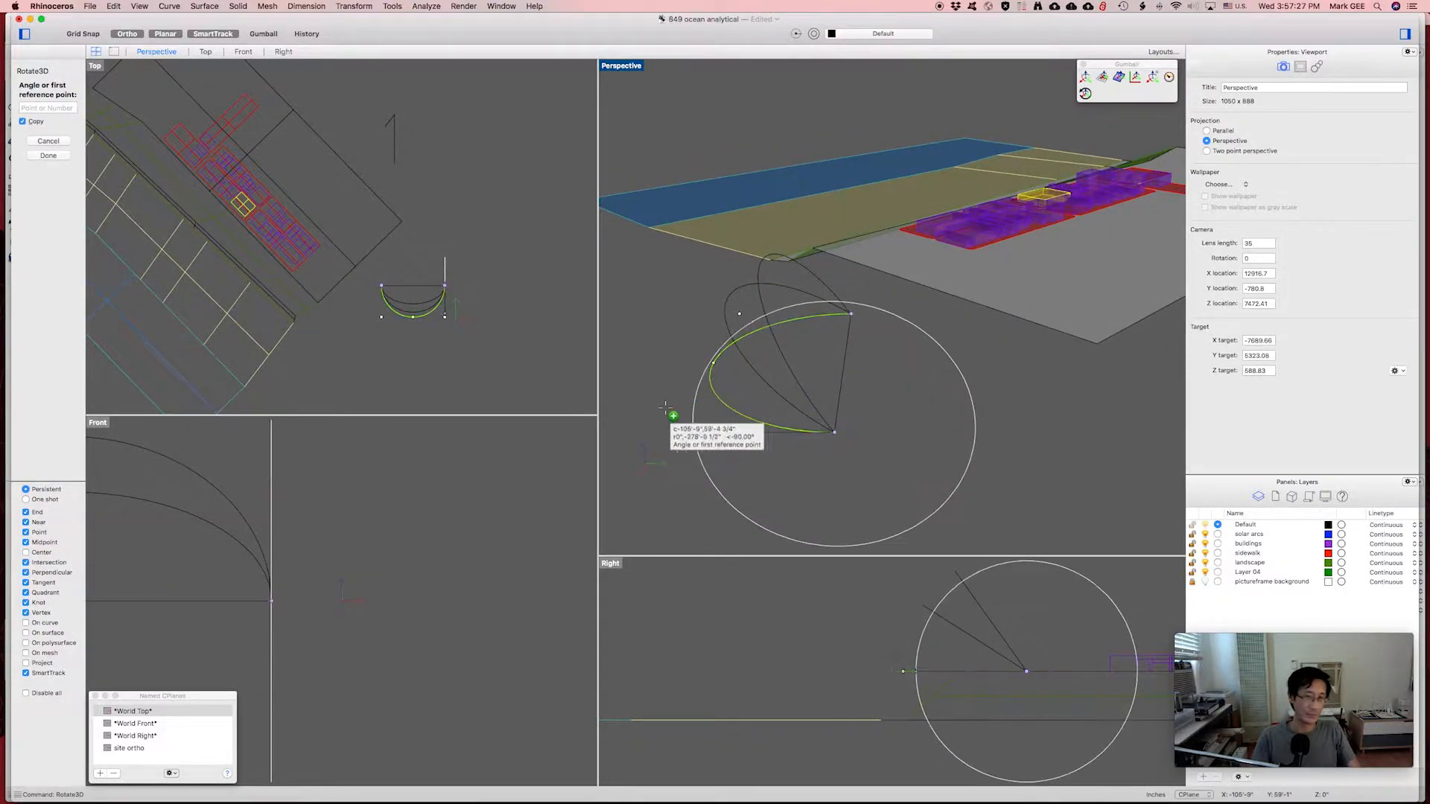
{"action": "left_click", "coordinate": [638, 433]}
{"action": "key", "text": "F8"}
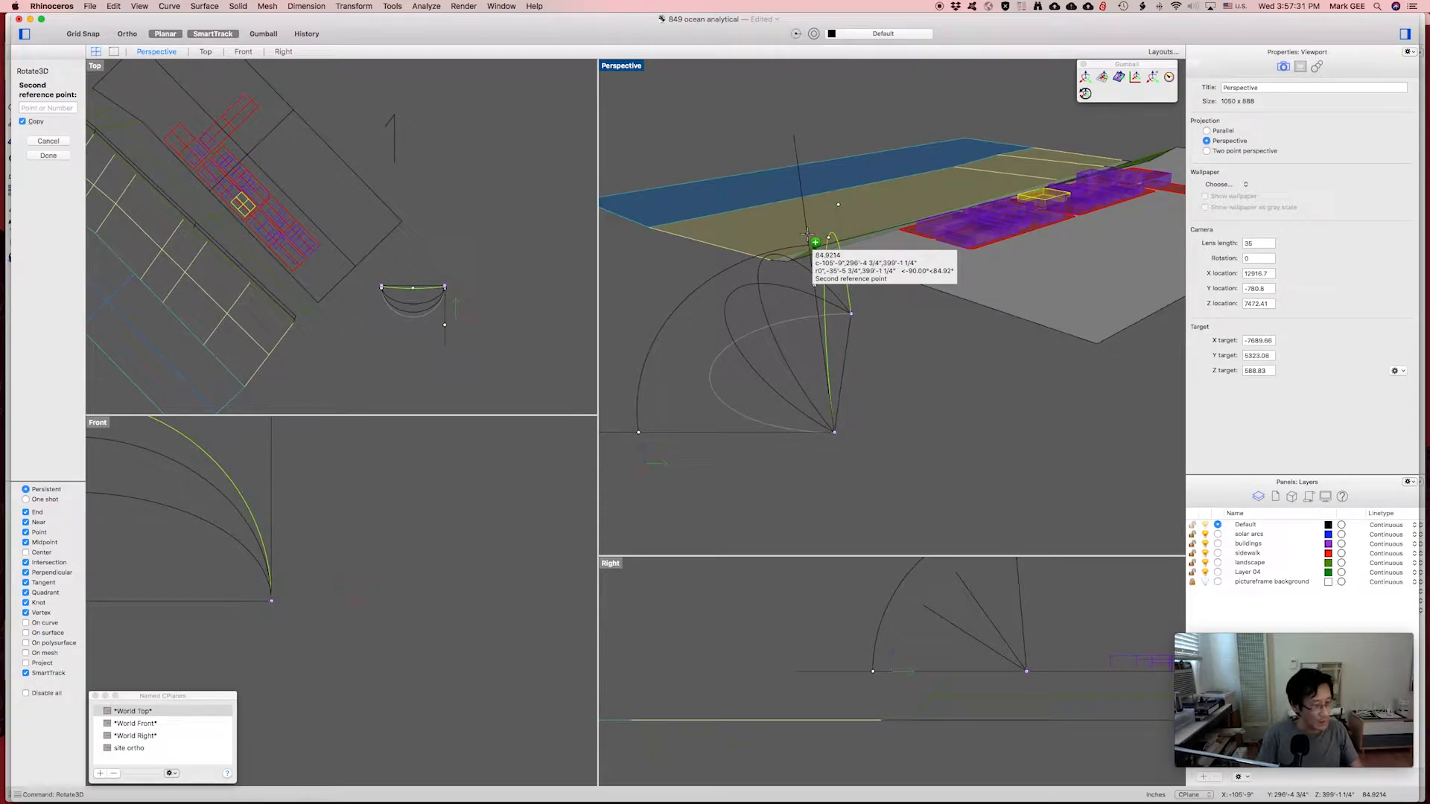
{"action": "key", "text": "F8"}
{"action": "type", "text": "75"}
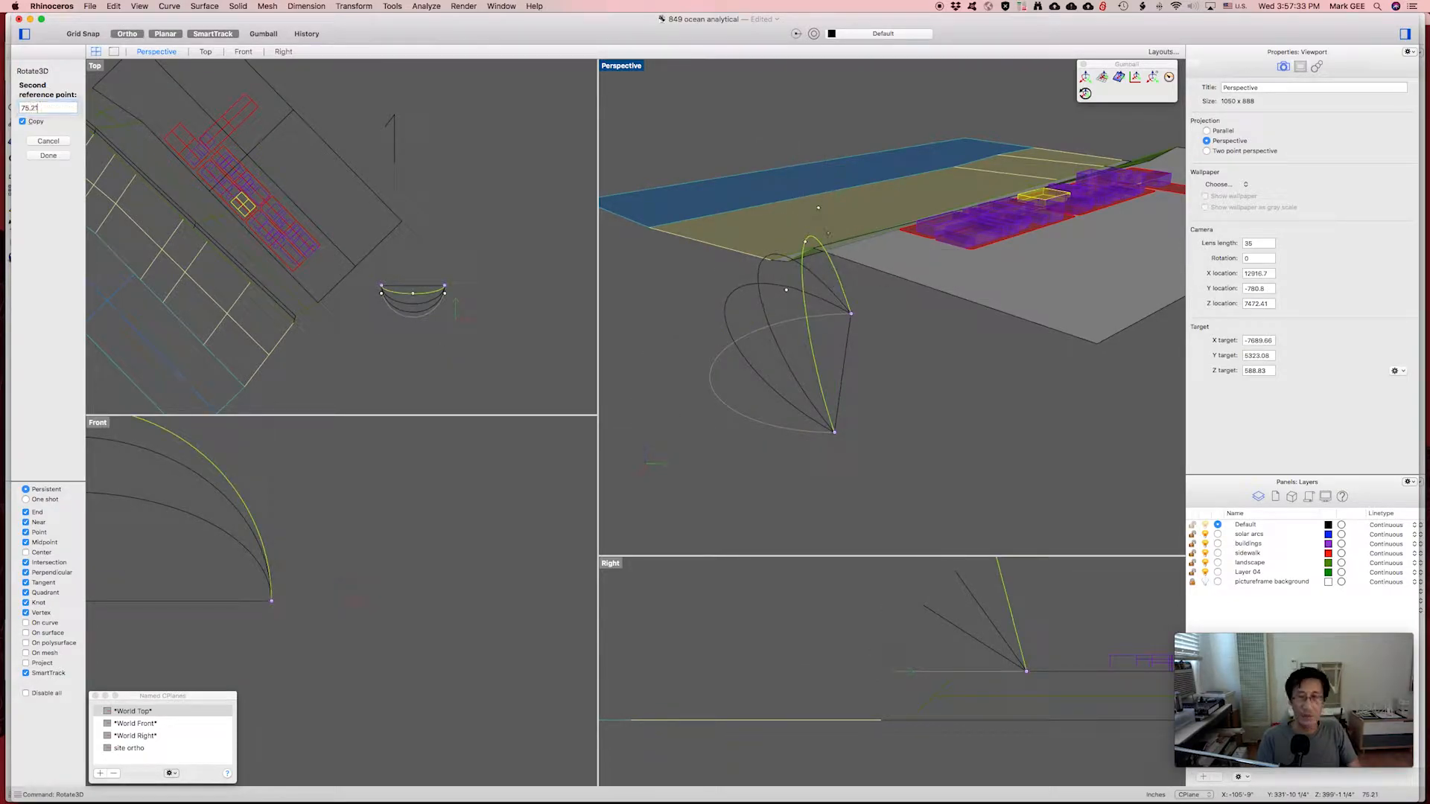
{"action": "type", "text": ".21"}
{"action": "key", "text": "Return"}
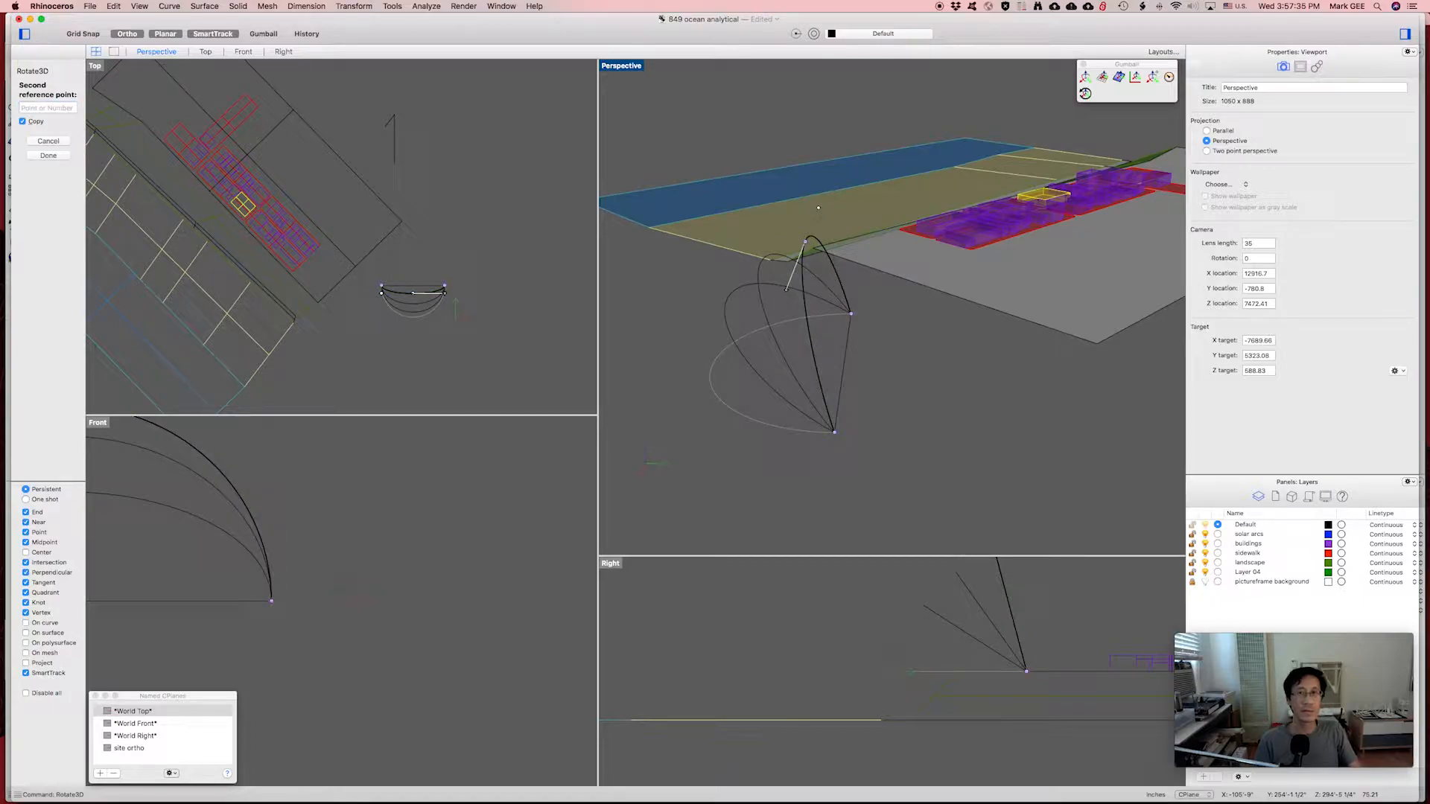
{"action": "left_click", "coordinate": [773, 429]}
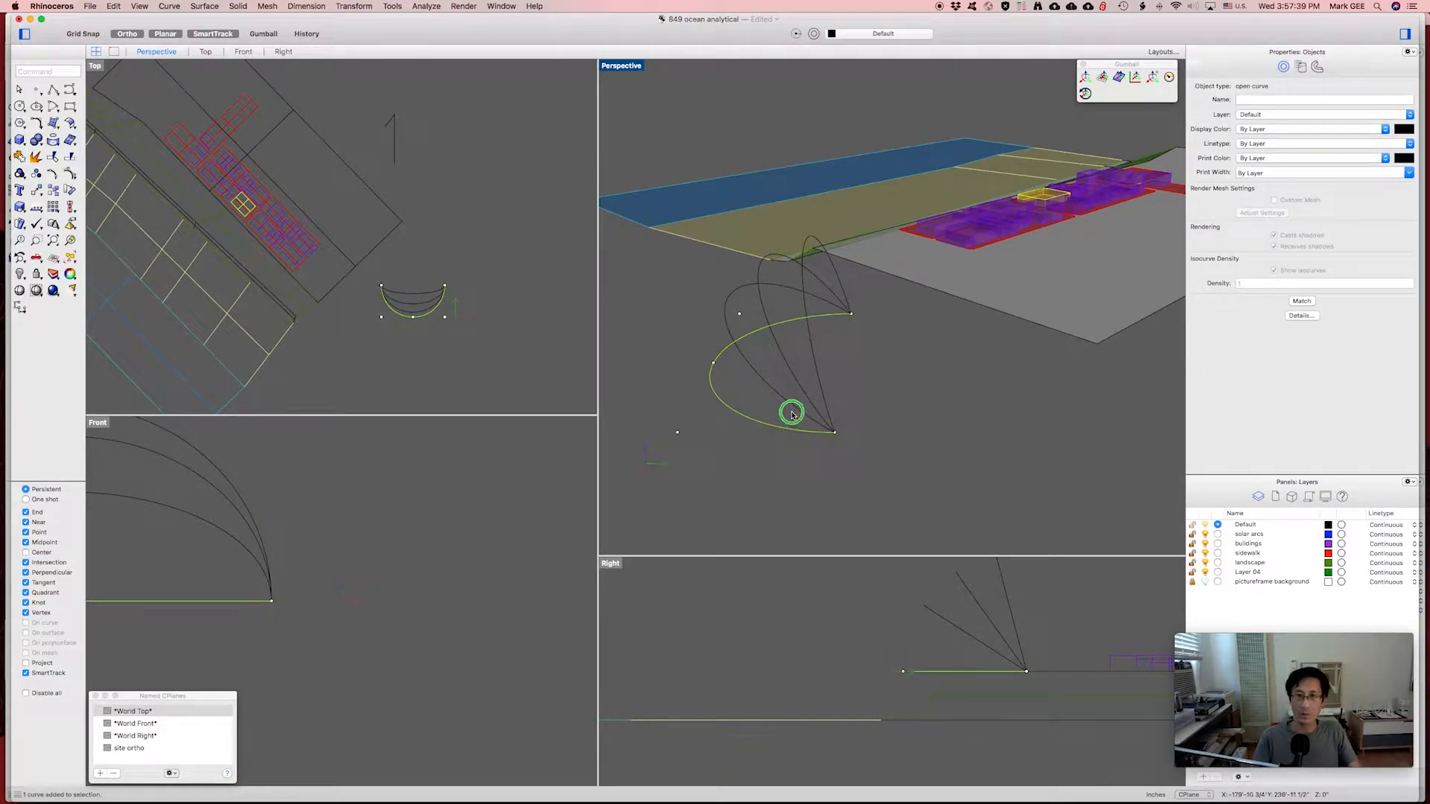
Orbit the Perspective view around the fan of tilted arcs beside the site.
{"action": "right_click_drag", "start_coordinate": [792, 409], "coordinate": [839, 386]}
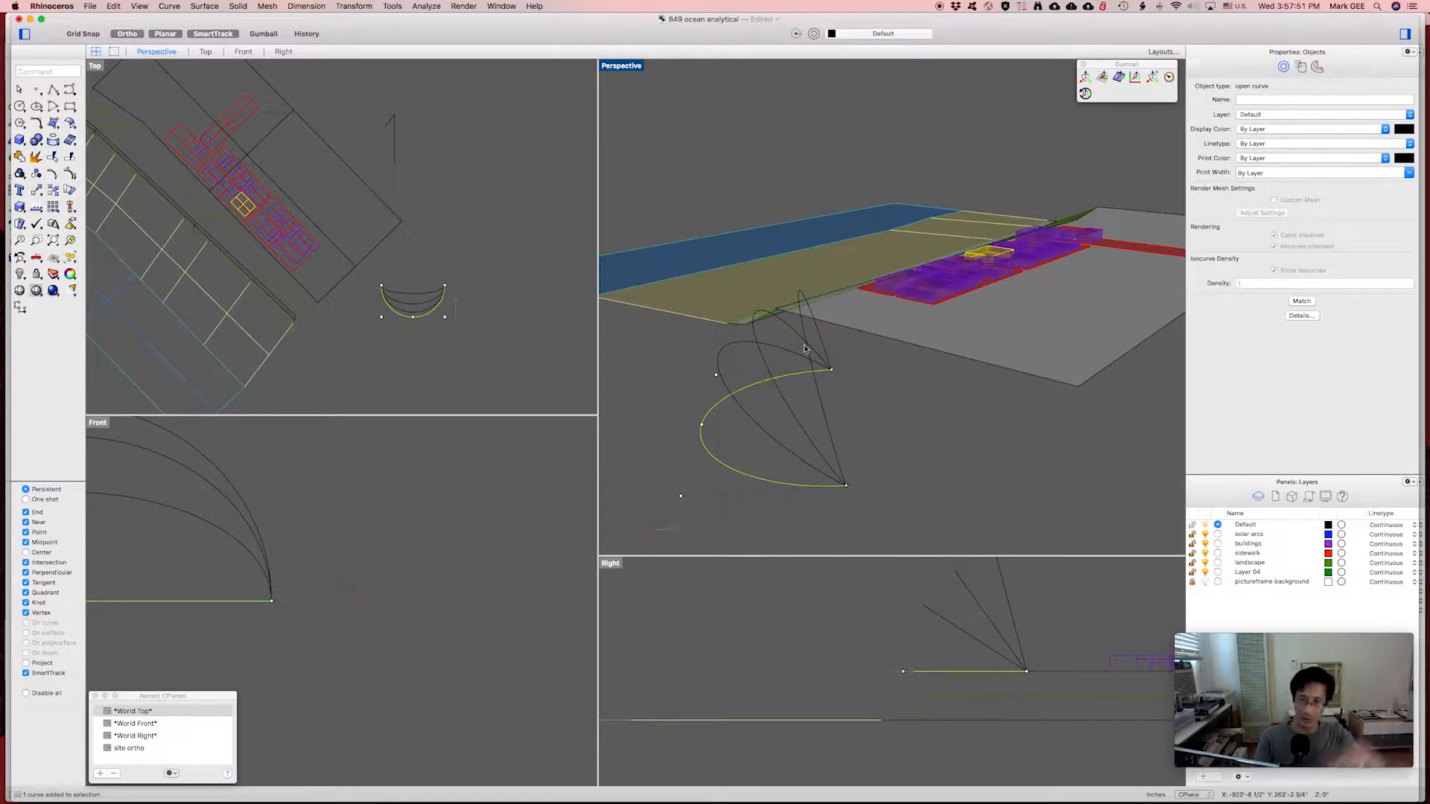
{"action": "right_click_drag", "start_coordinate": [814, 407], "coordinate": [868, 419]}
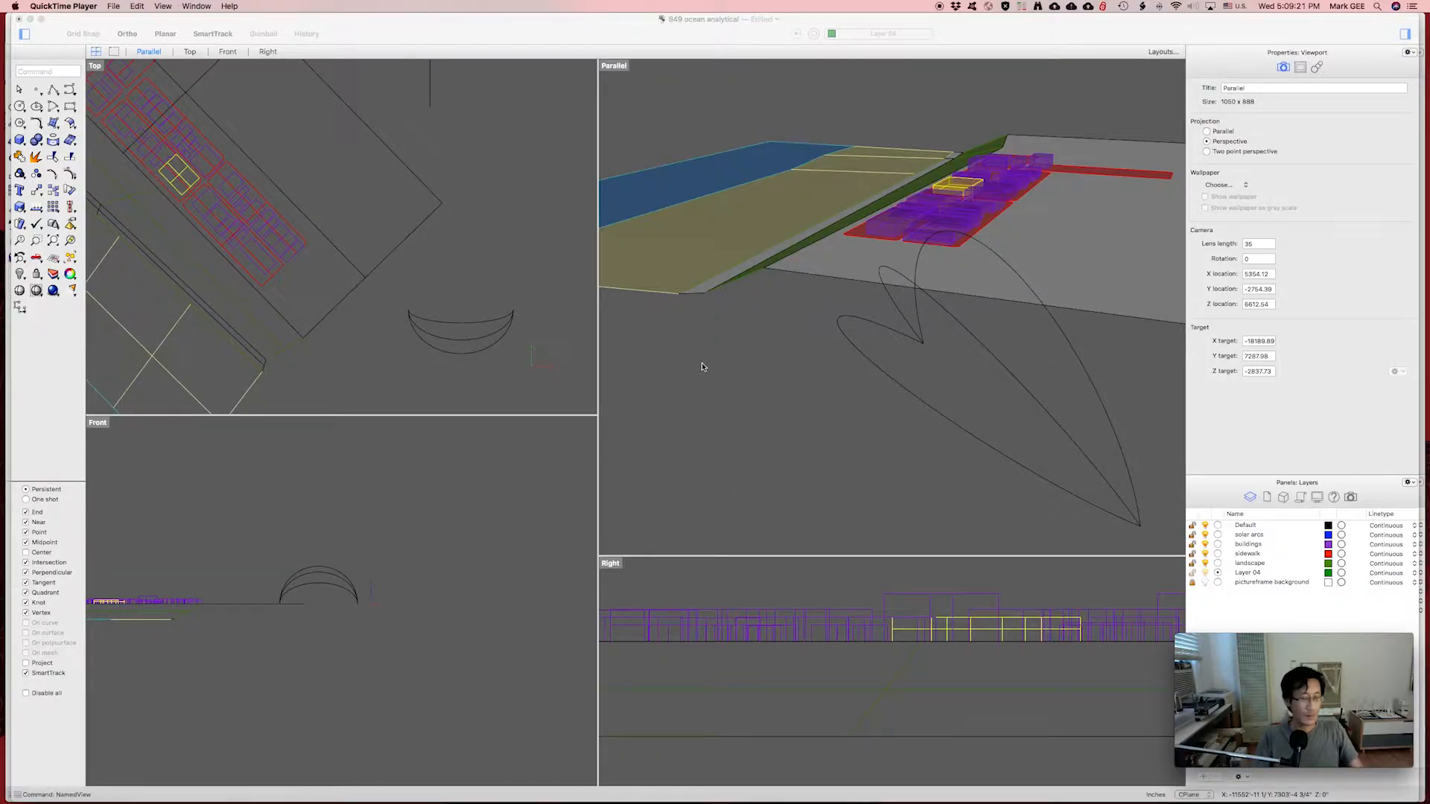
Switch to the browser and zoom the Google Maps satellite view toward Santa Monica.
{"action": "key", "text": "super+Tab"}
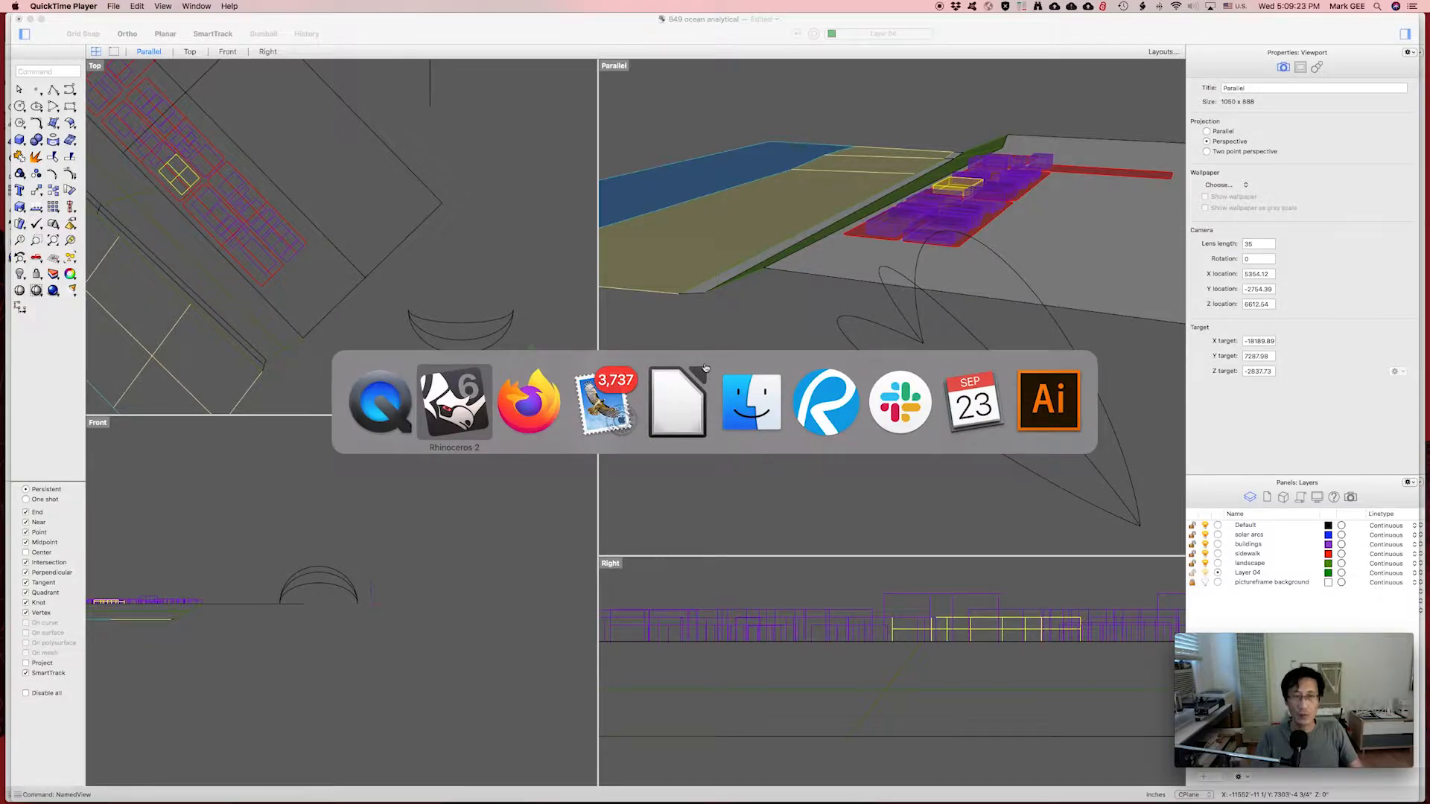
{"action": "key", "text": "super+Tab"}
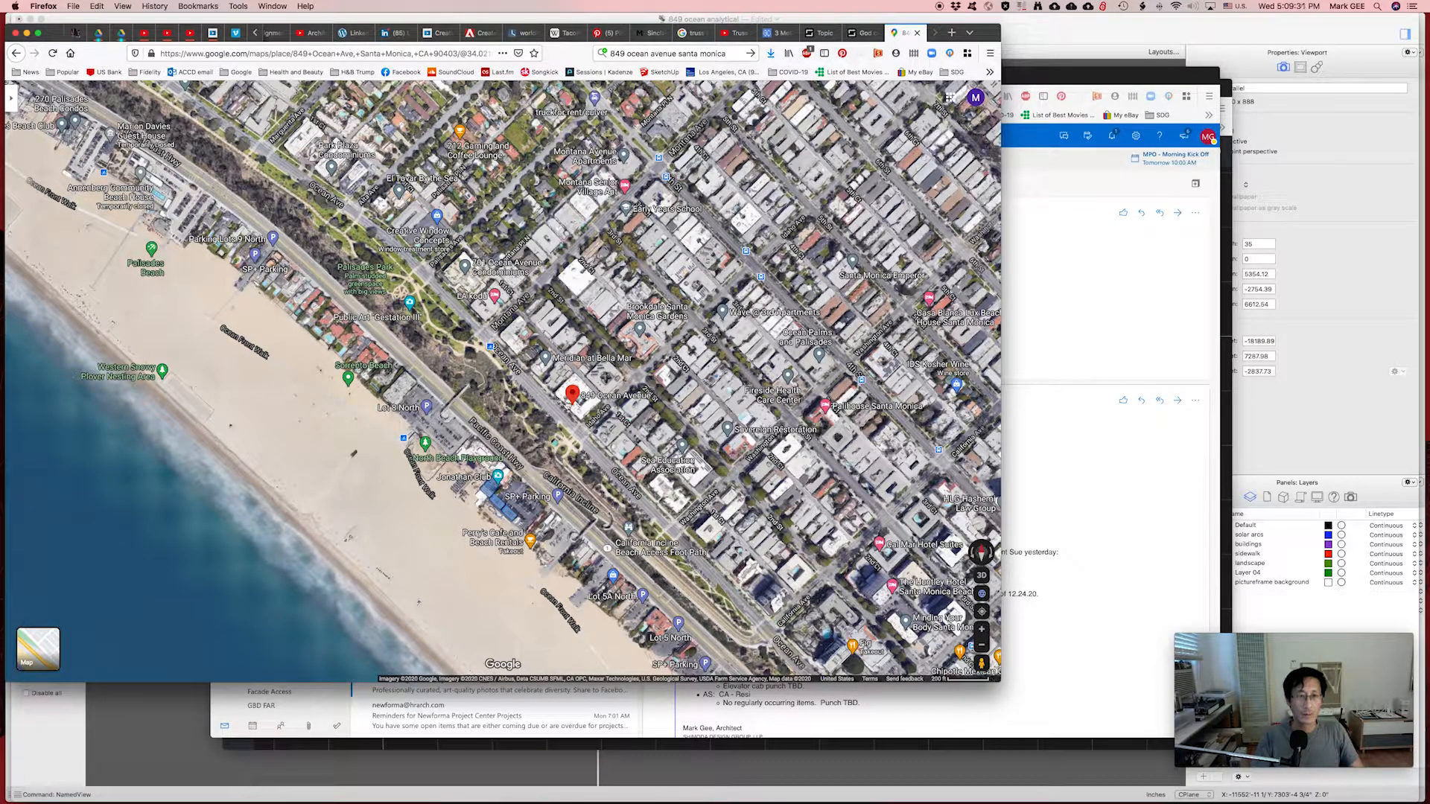
{"action": "scroll", "coordinate": [572, 404], "scroll_direction": "up", "scroll_amount": 3}
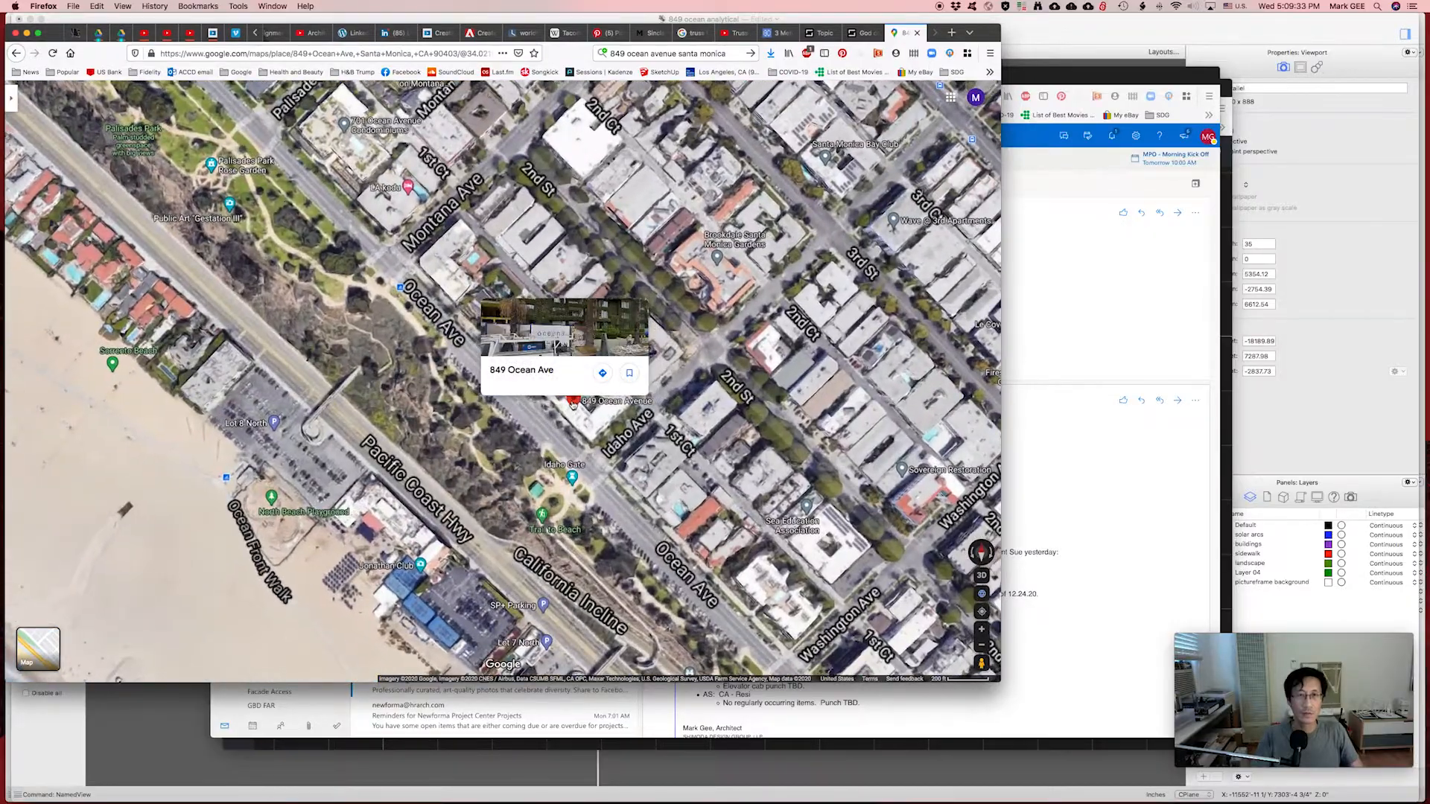
{"action": "scroll", "coordinate": [572, 404], "scroll_direction": "down", "scroll_amount": 5}
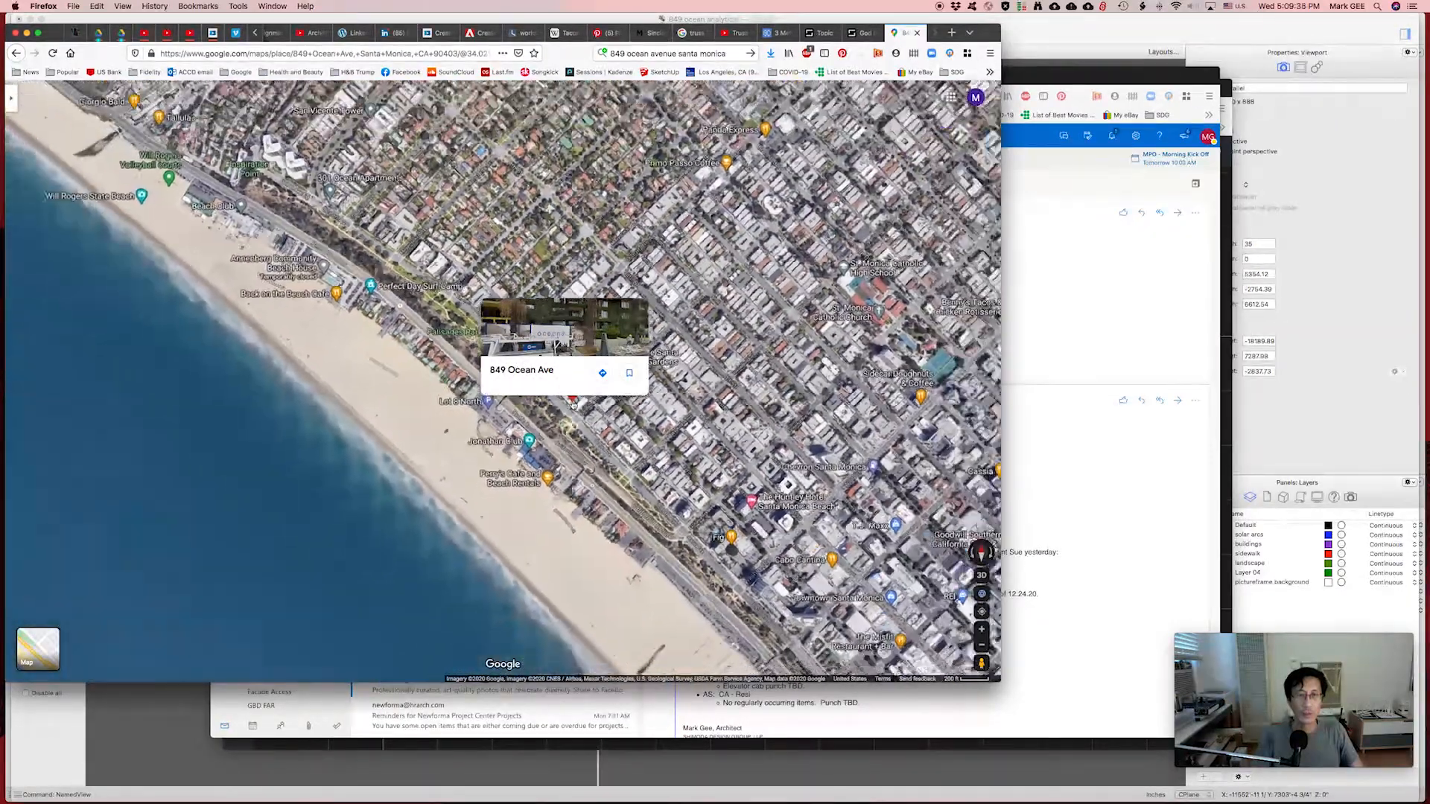
{"action": "scroll", "coordinate": [572, 404], "scroll_direction": "down", "scroll_amount": 5}
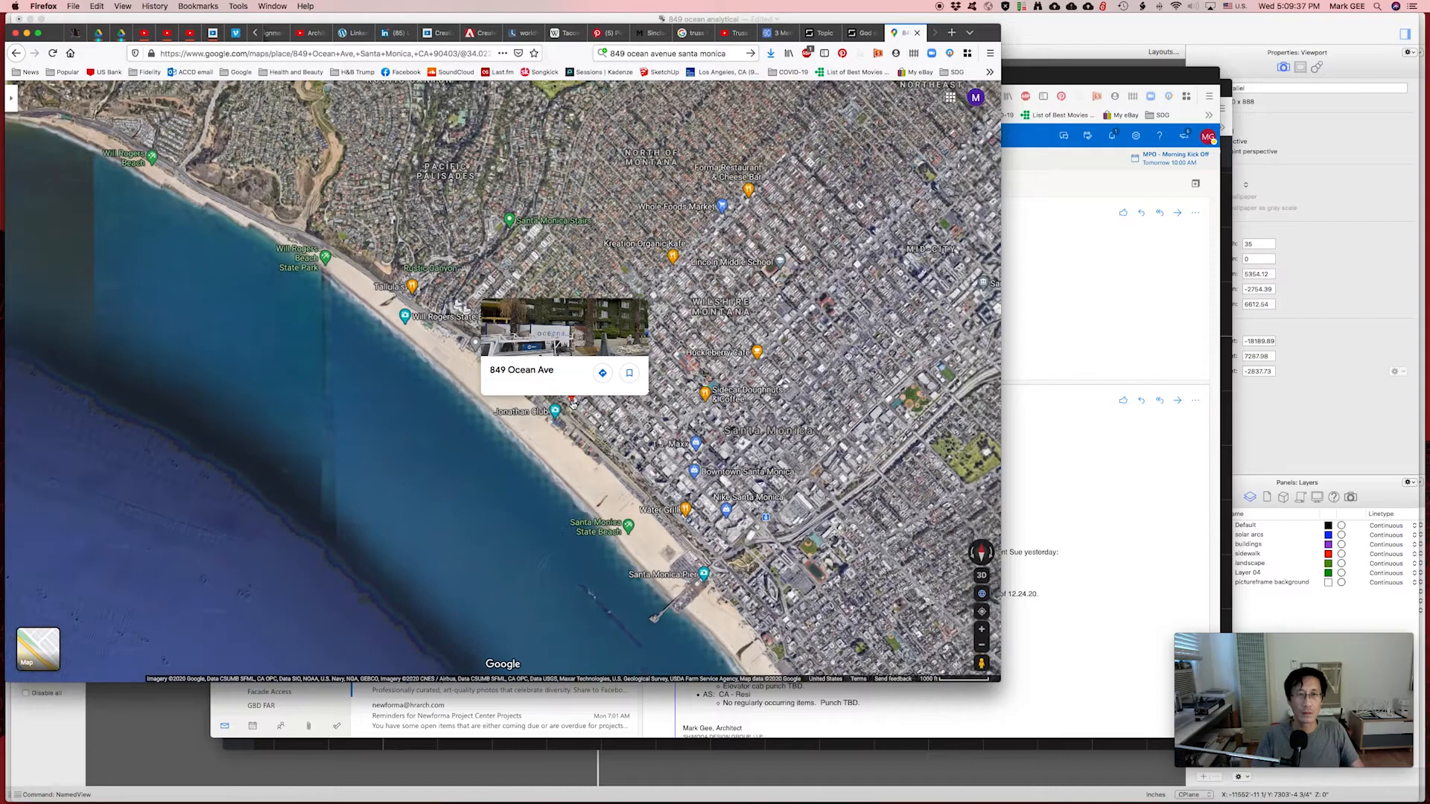
{"action": "scroll", "coordinate": [572, 404], "scroll_direction": "down", "scroll_amount": 1}
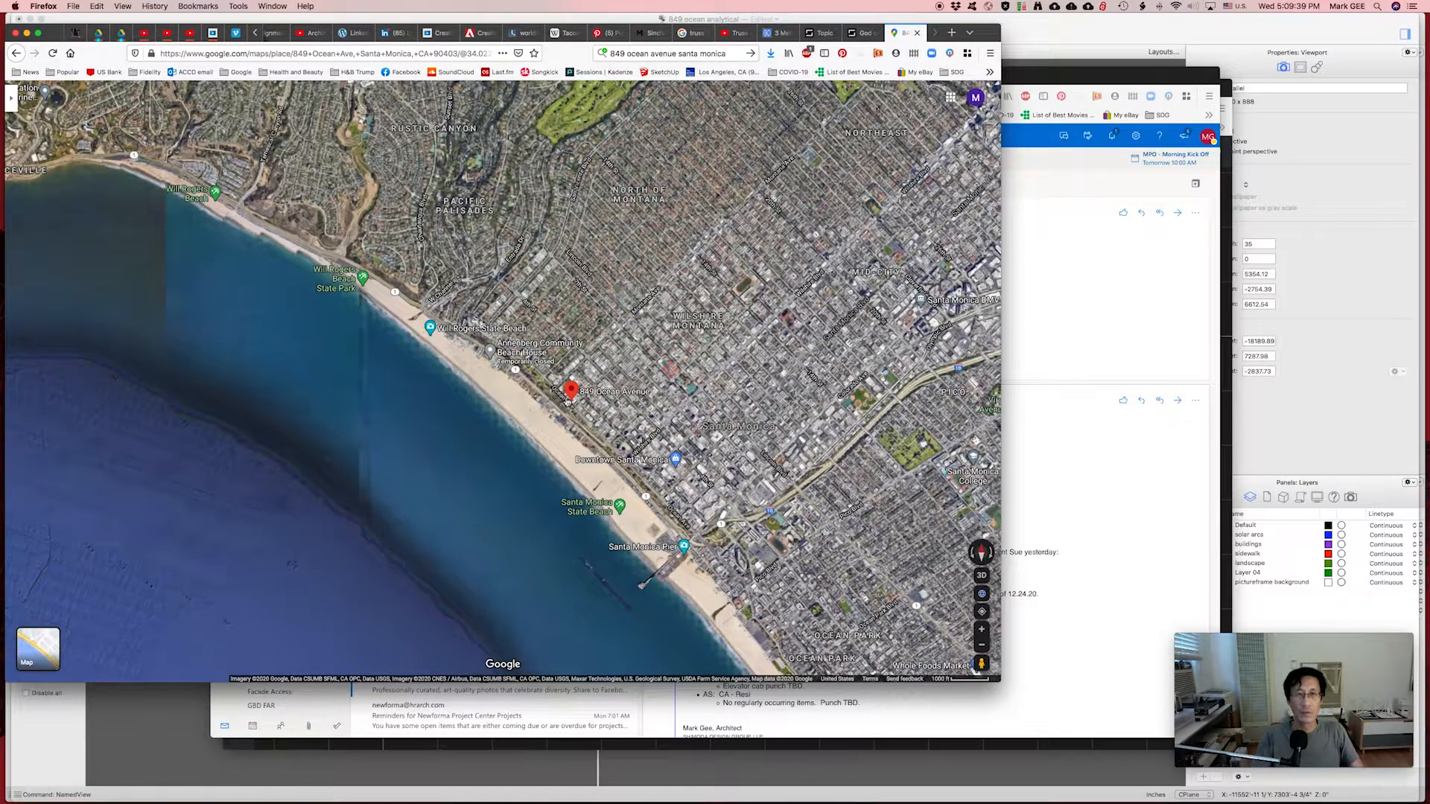
{"action": "scroll", "coordinate": [485, 478], "scroll_direction": "down", "scroll_amount": 2}
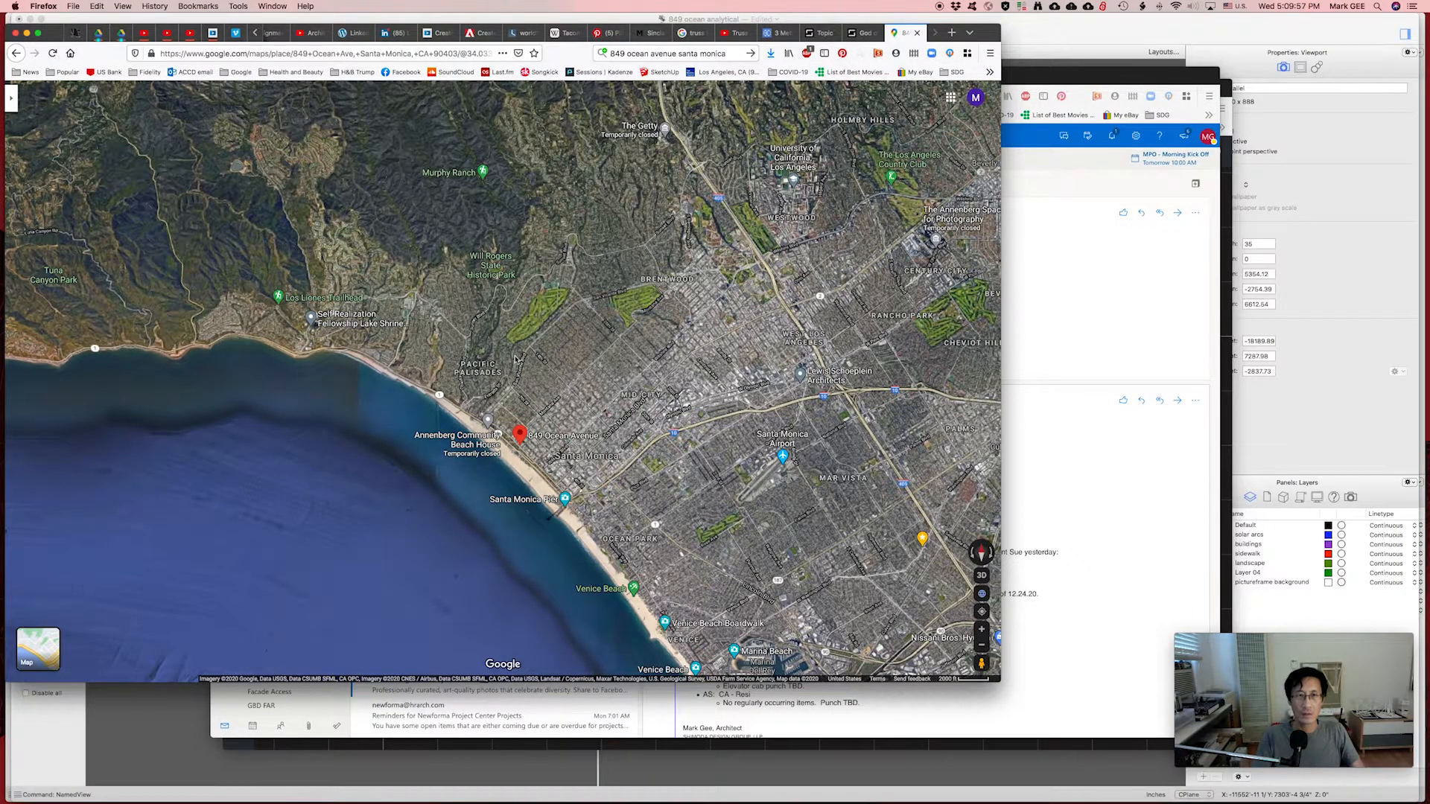
{"action": "scroll", "coordinate": [513, 360], "scroll_direction": "down", "scroll_amount": 3}
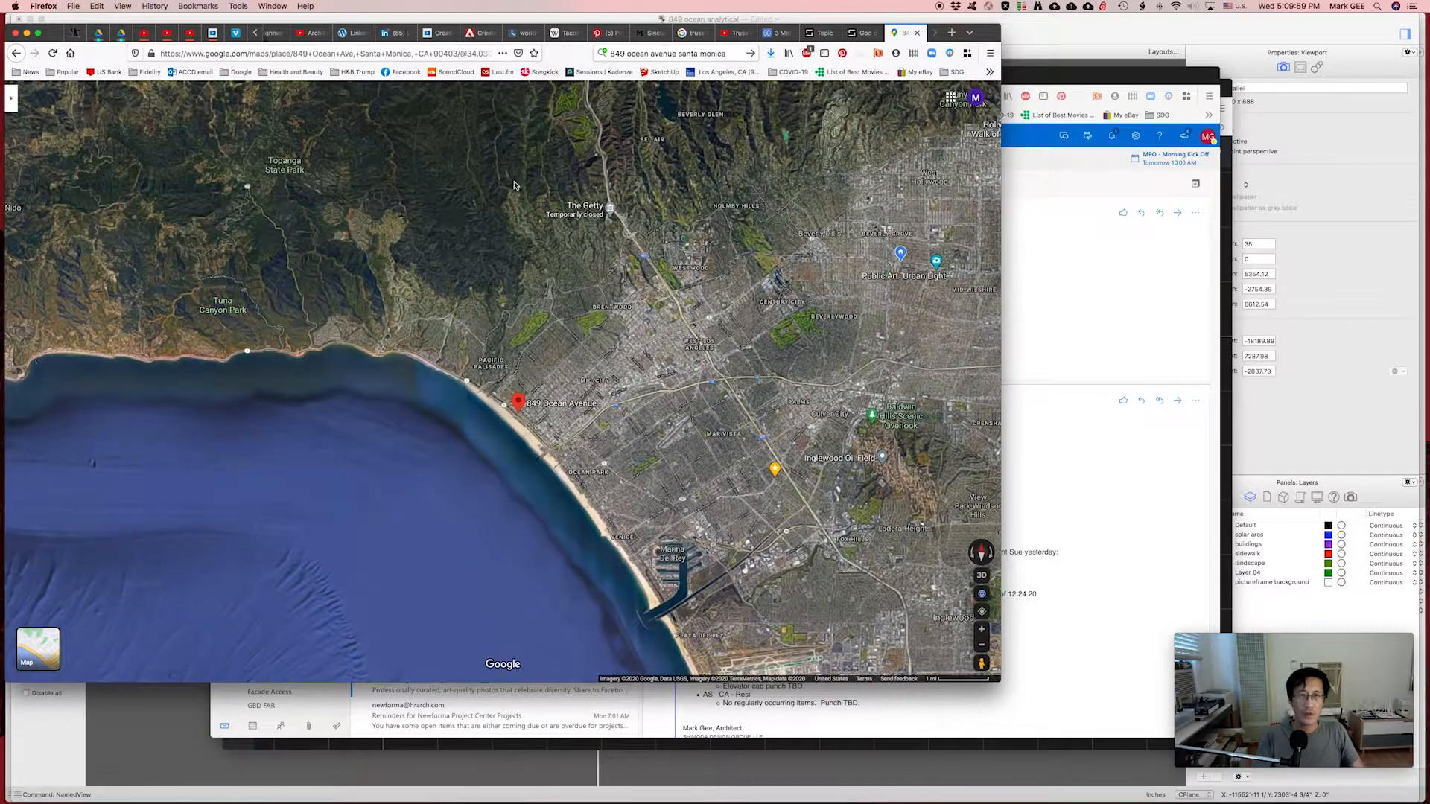
{"action": "left_click_drag", "start_coordinate": [514, 185], "coordinate": [508, 295]}
{"action": "scroll", "coordinate": [508, 295], "scroll_direction": "down", "scroll_amount": 2}
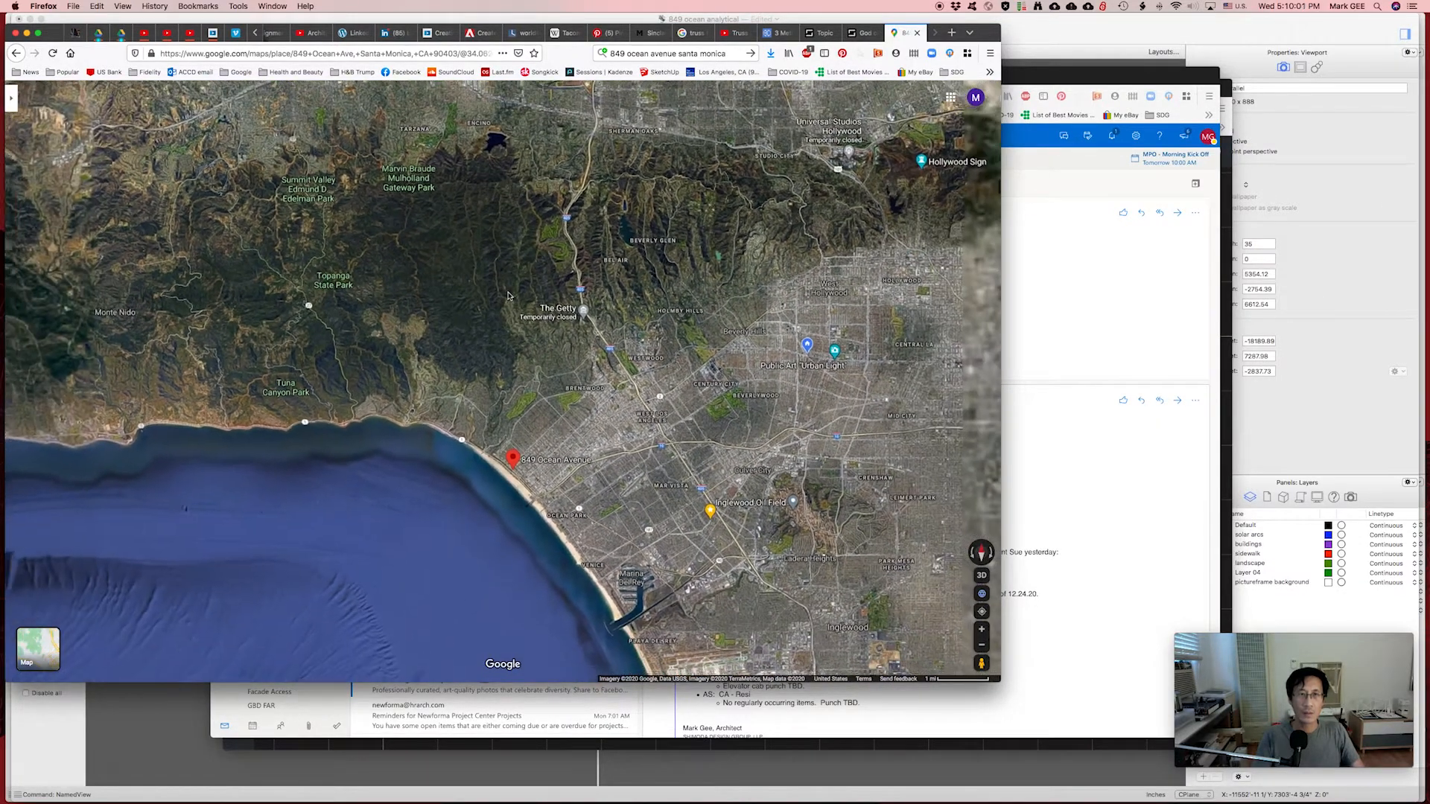
{"action": "scroll", "coordinate": [507, 296], "scroll_direction": "down", "scroll_amount": 3}
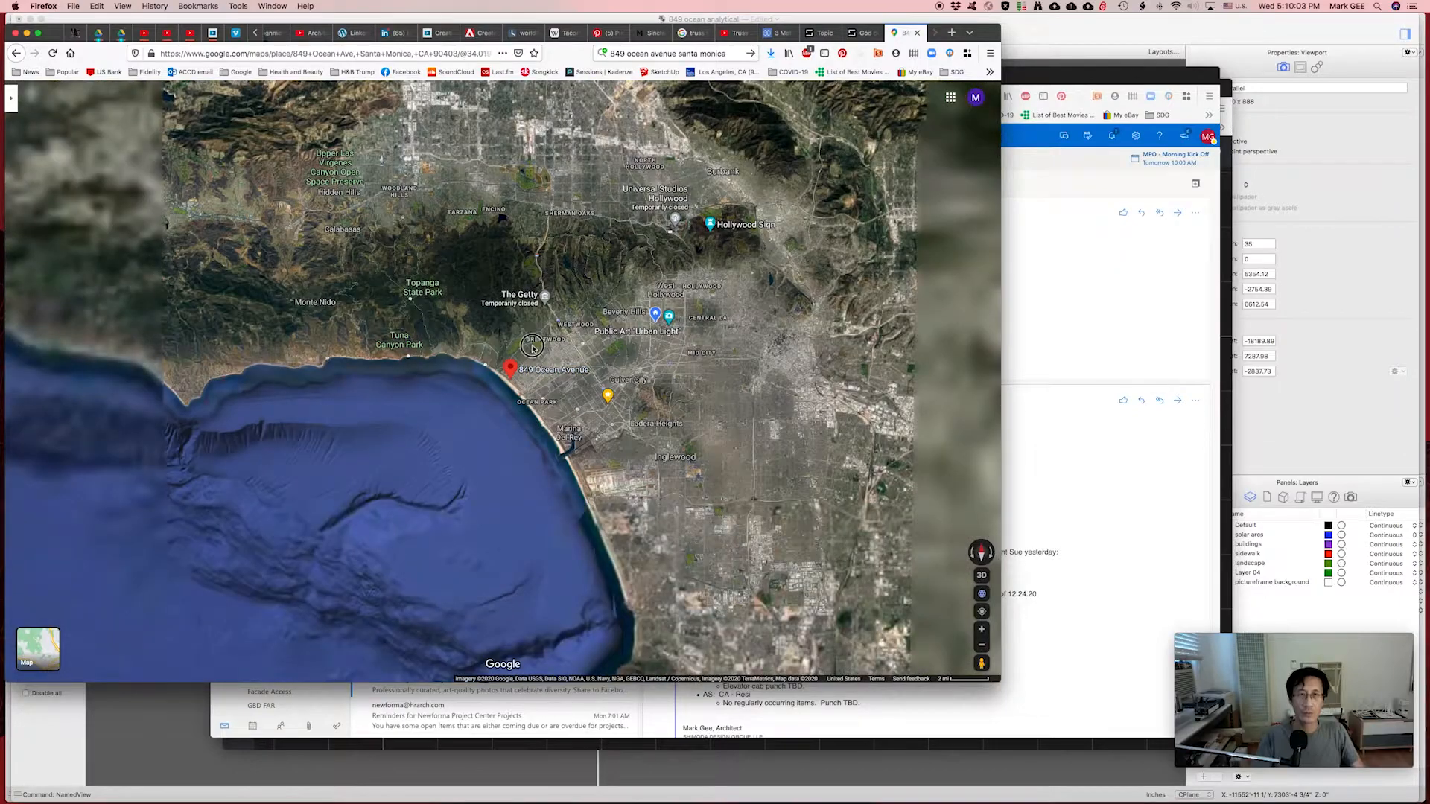
{"action": "scroll", "coordinate": [506, 355], "scroll_direction": "up", "scroll_amount": 3}
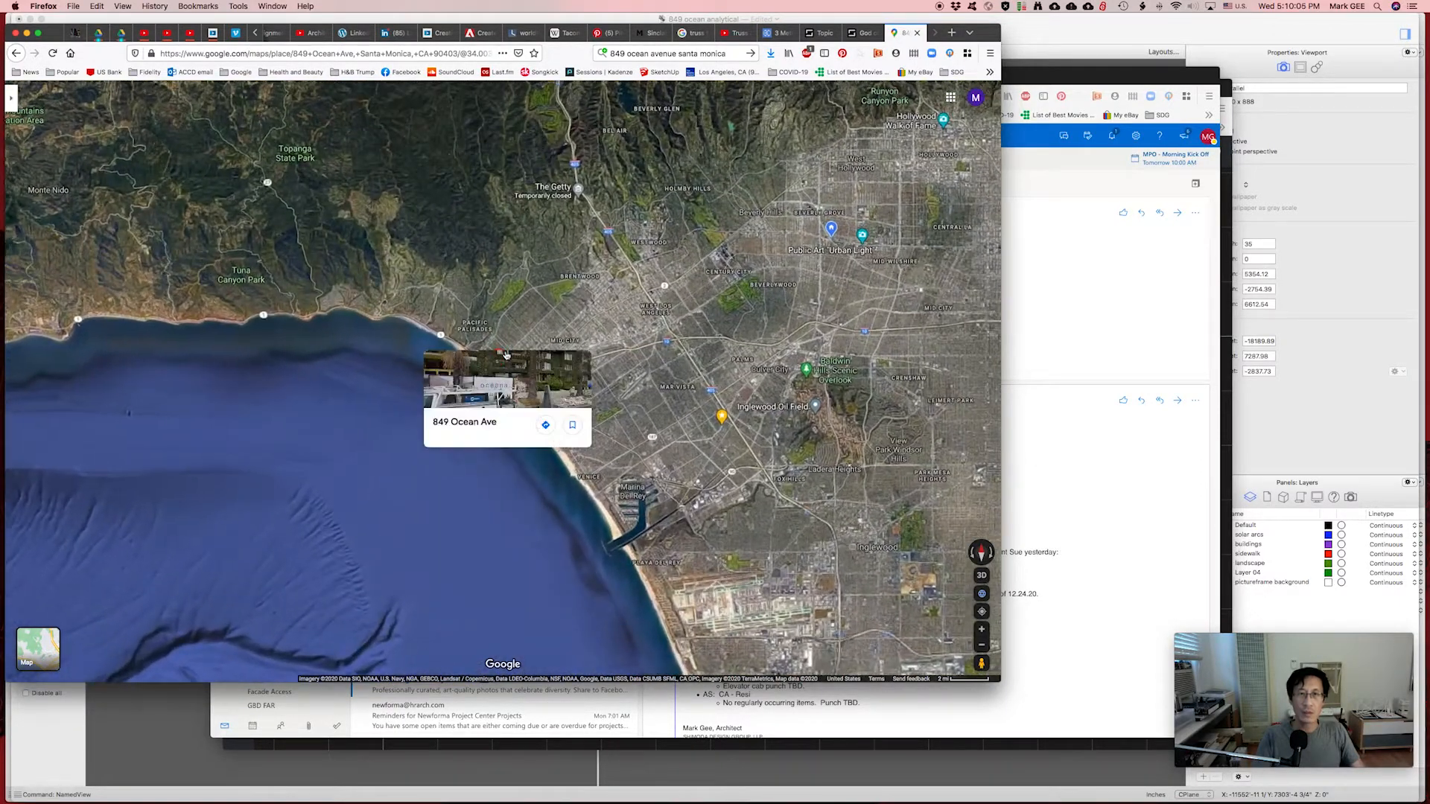
{"action": "left_click_drag", "start_coordinate": [506, 355], "coordinate": [361, 468]}
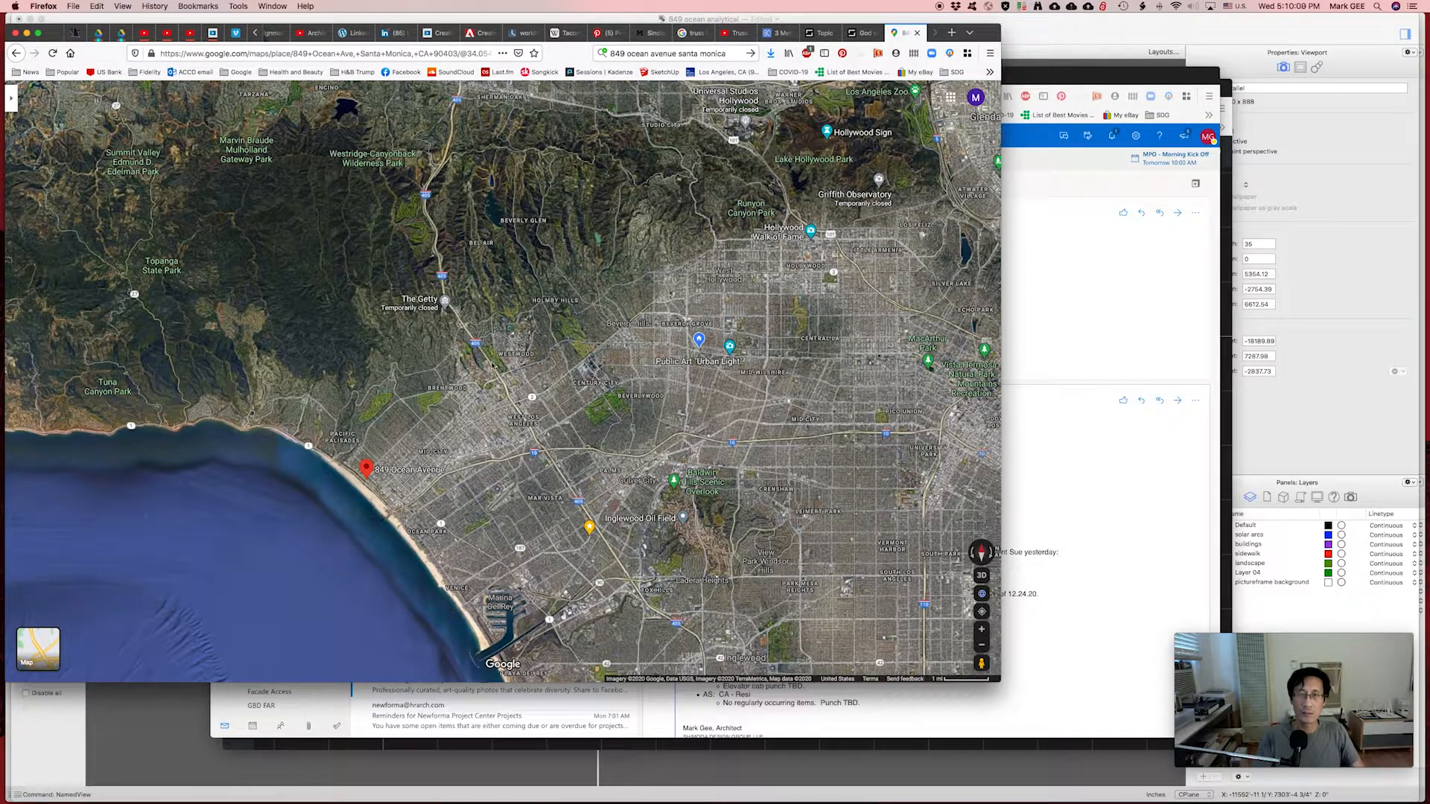
{"action": "left_click_drag", "start_coordinate": [404, 560], "coordinate": [492, 444]}
{"action": "scroll", "coordinate": [490, 445], "scroll_direction": "up", "scroll_amount": 3}
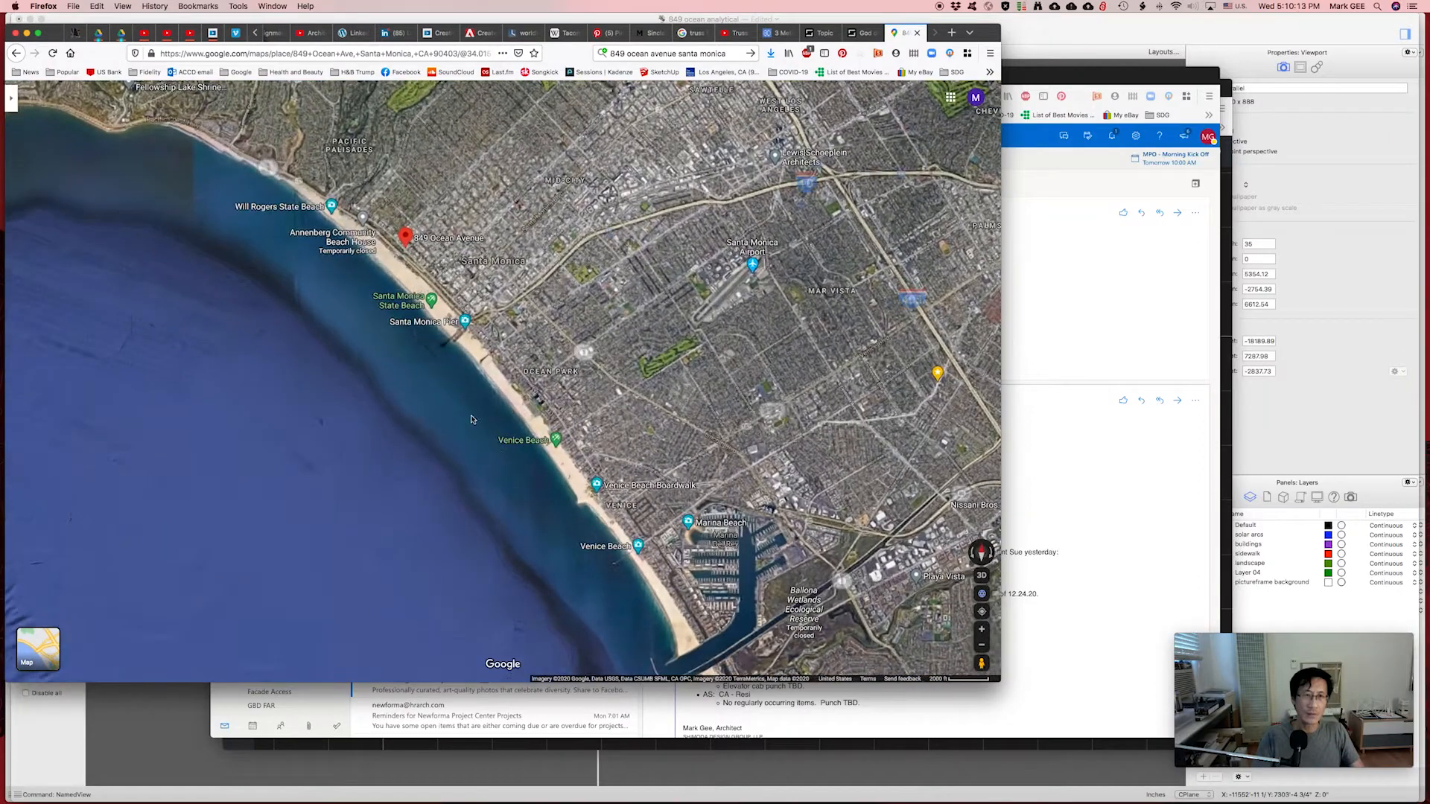
{"action": "left_click_drag", "start_coordinate": [437, 285], "coordinate": [584, 348]}
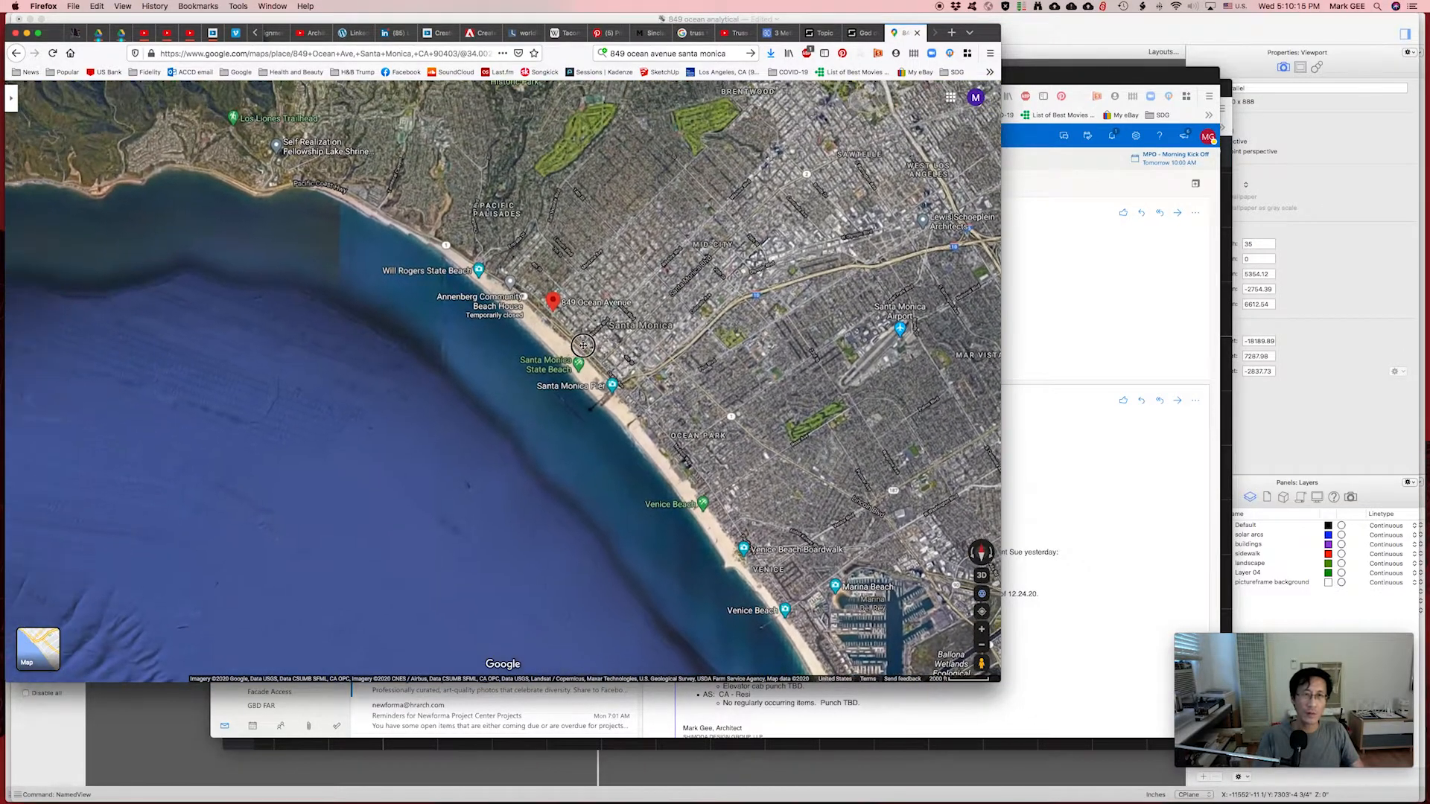
{"action": "scroll", "coordinate": [584, 348], "scroll_direction": "up", "scroll_amount": 3}
{"action": "scroll", "coordinate": [586, 369], "scroll_direction": "up", "scroll_amount": 4}
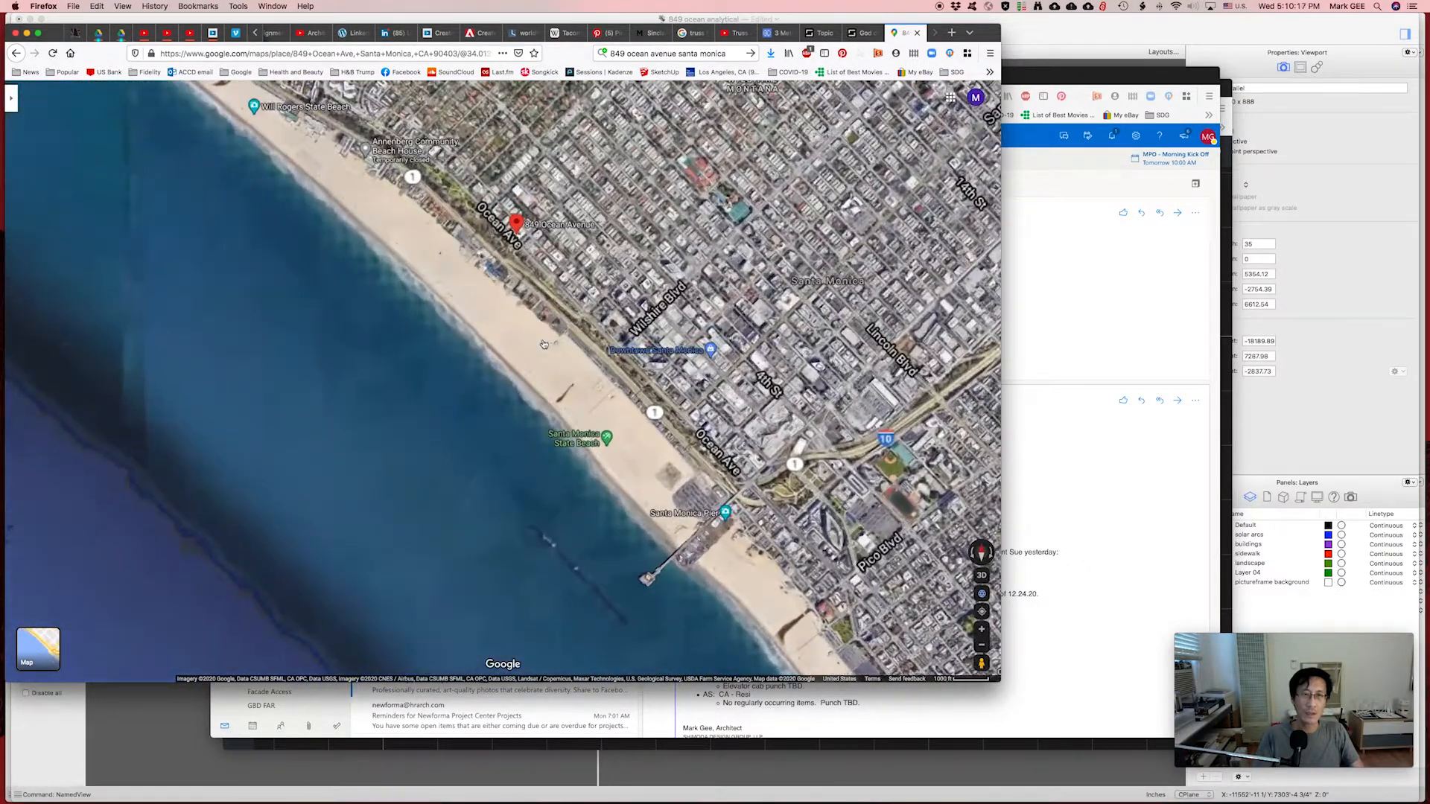
{"action": "left_click_drag", "start_coordinate": [625, 474], "coordinate": [610, 465]}
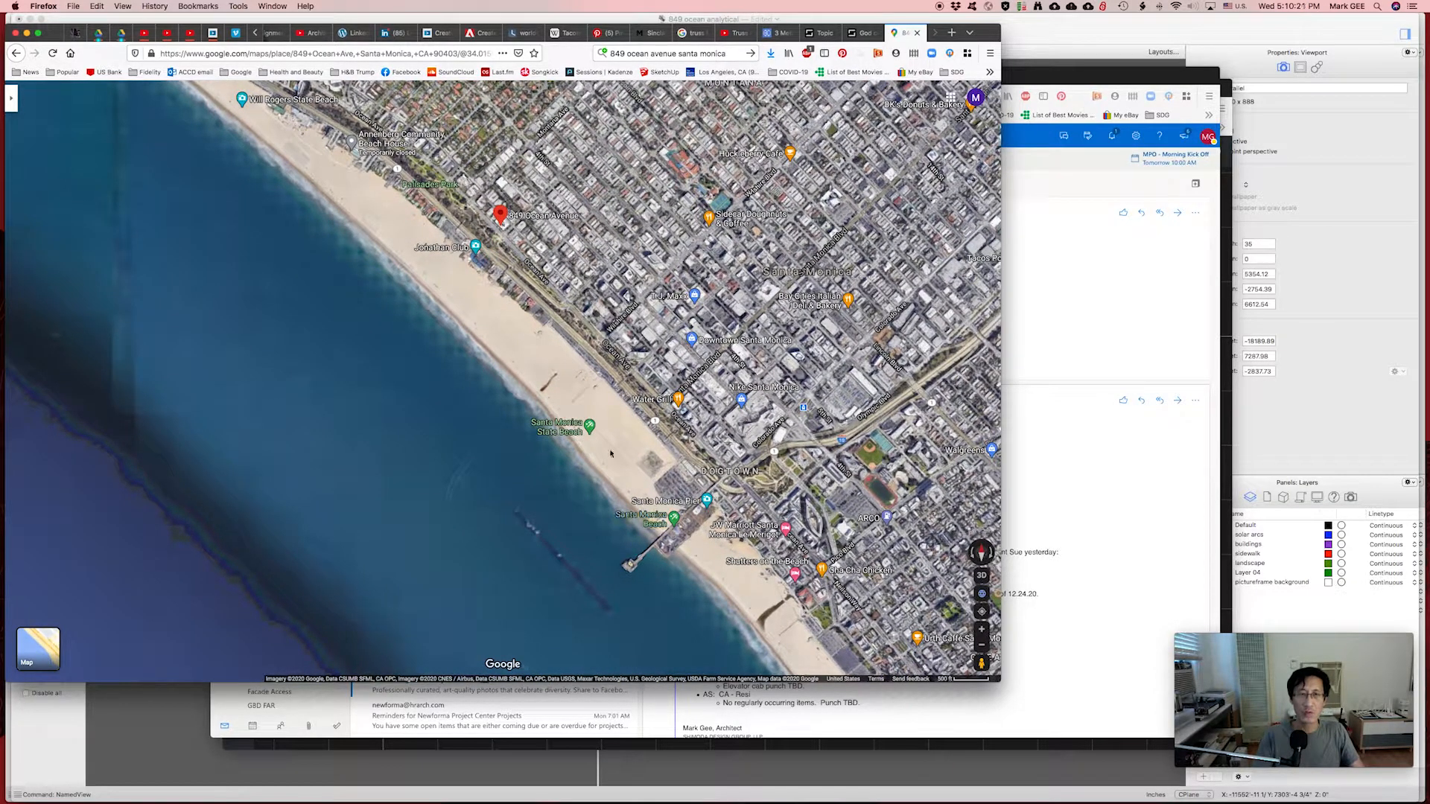
{"action": "left_click_drag", "start_coordinate": [503, 313], "coordinate": [555, 325]}
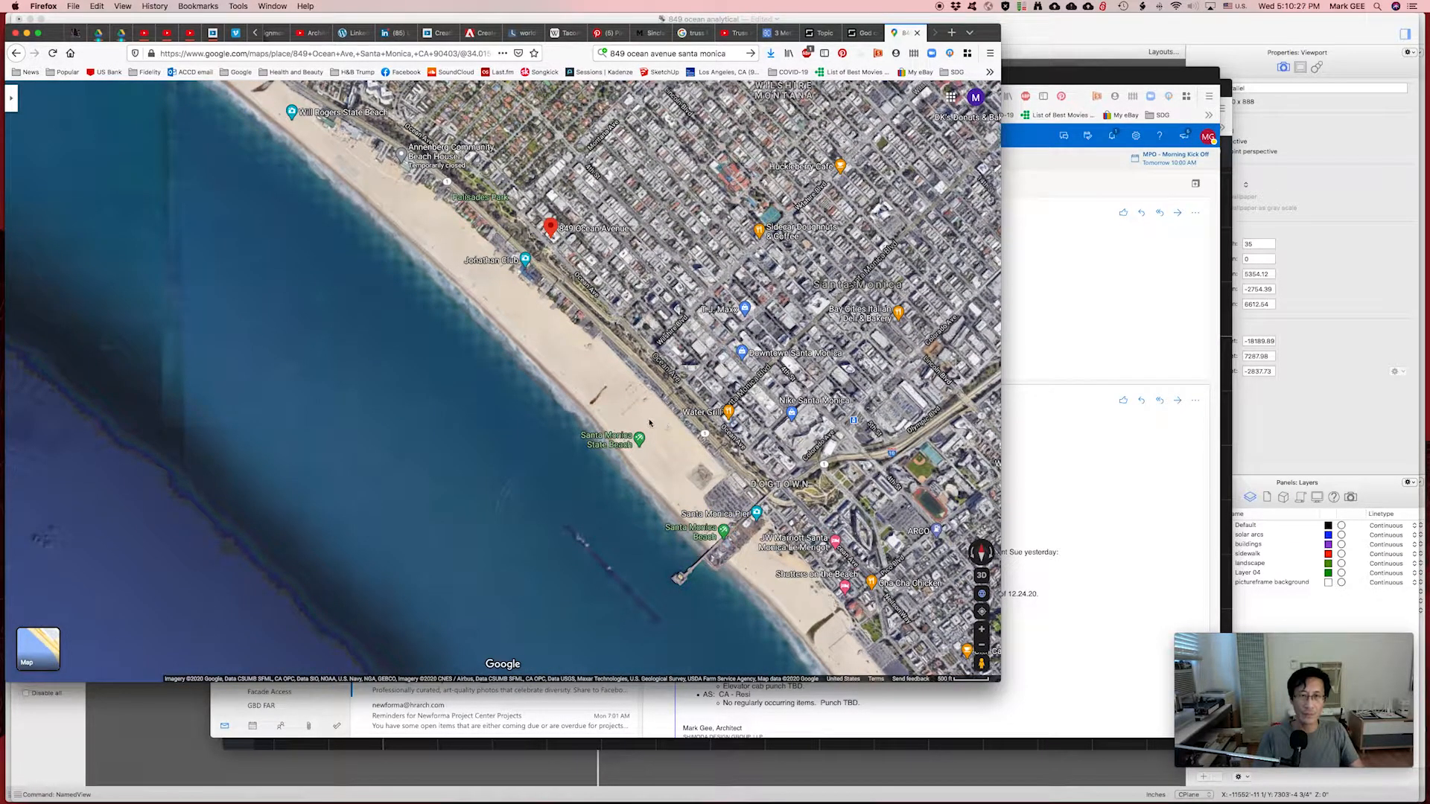
{"action": "left_click_drag", "start_coordinate": [584, 360], "coordinate": [629, 303]}
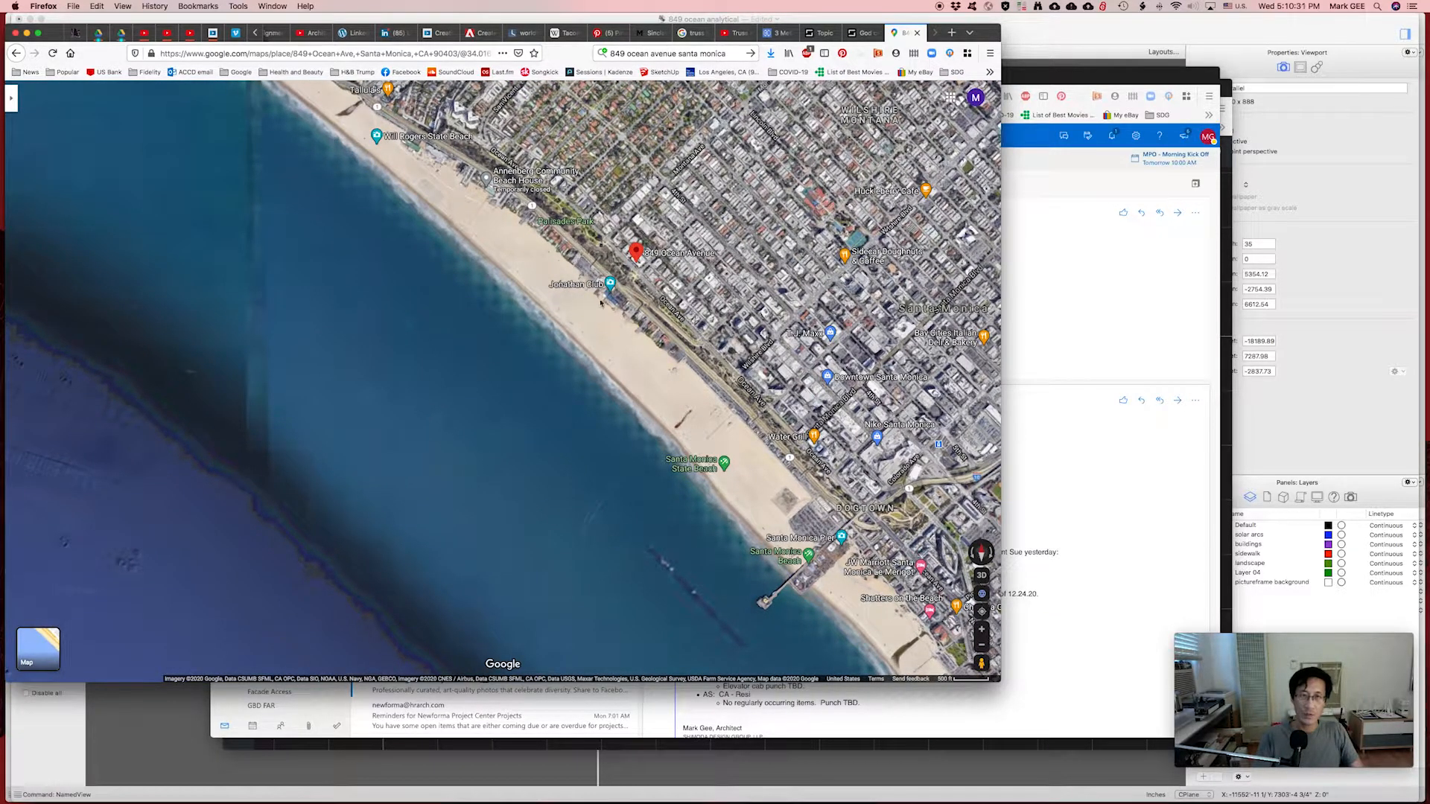
{"action": "left_click_drag", "start_coordinate": [499, 254], "coordinate": [695, 423]}
{"action": "scroll", "coordinate": [627, 378], "scroll_direction": "down", "scroll_amount": 3}
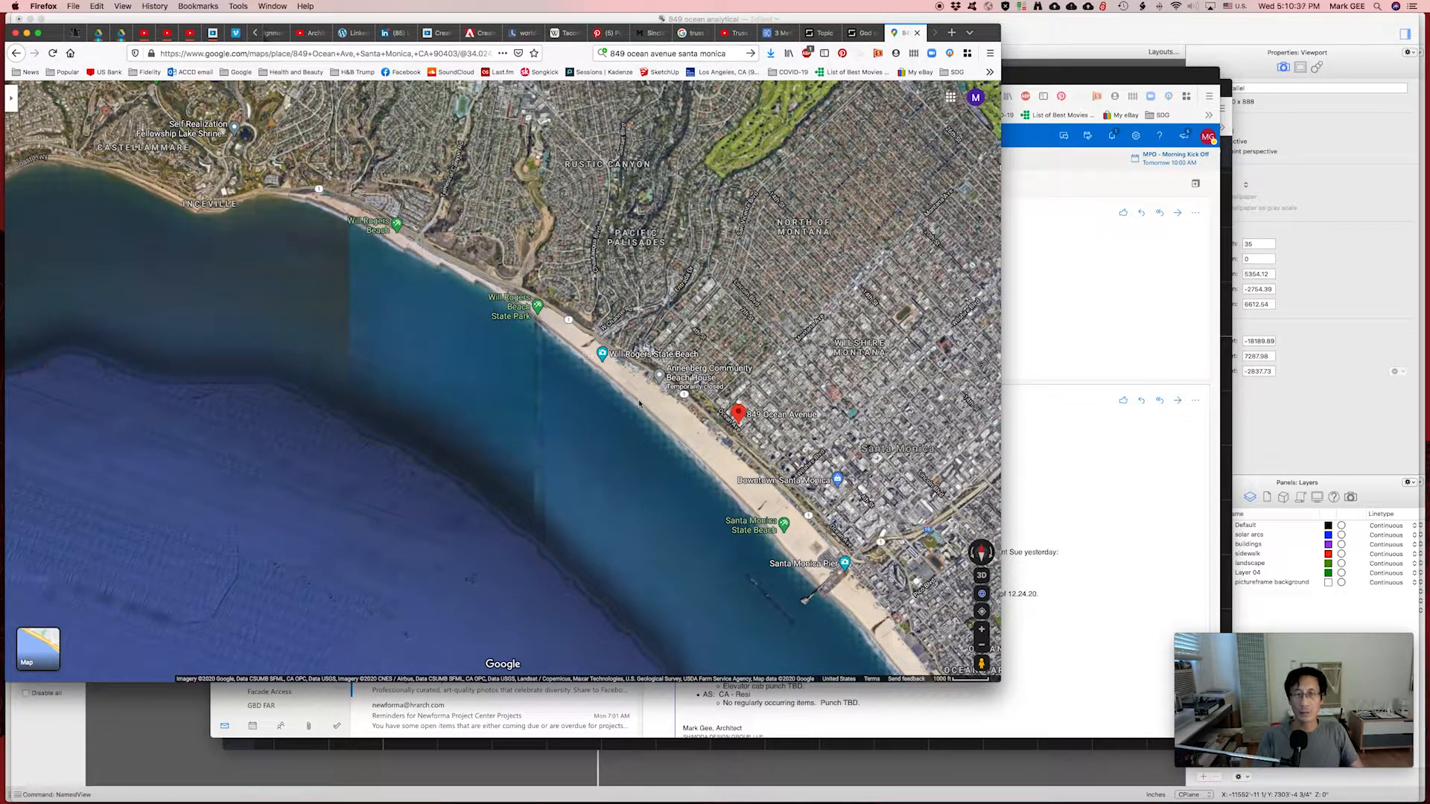
{"action": "scroll", "coordinate": [546, 312], "scroll_direction": "up", "scroll_amount": 3}
{"action": "scroll", "coordinate": [577, 363], "scroll_direction": "up", "scroll_amount": 4}
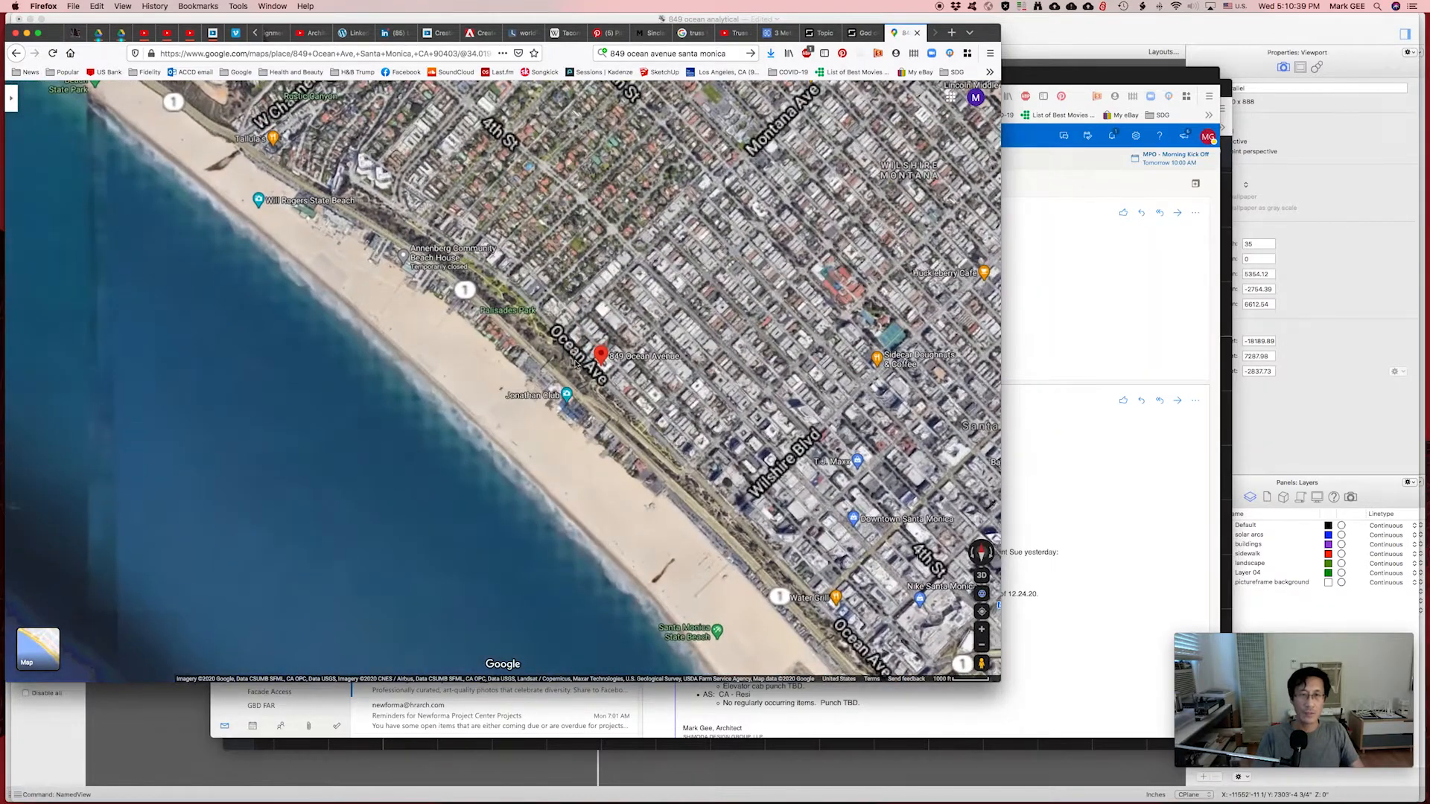
{"action": "left_click", "coordinate": [165, 713]}
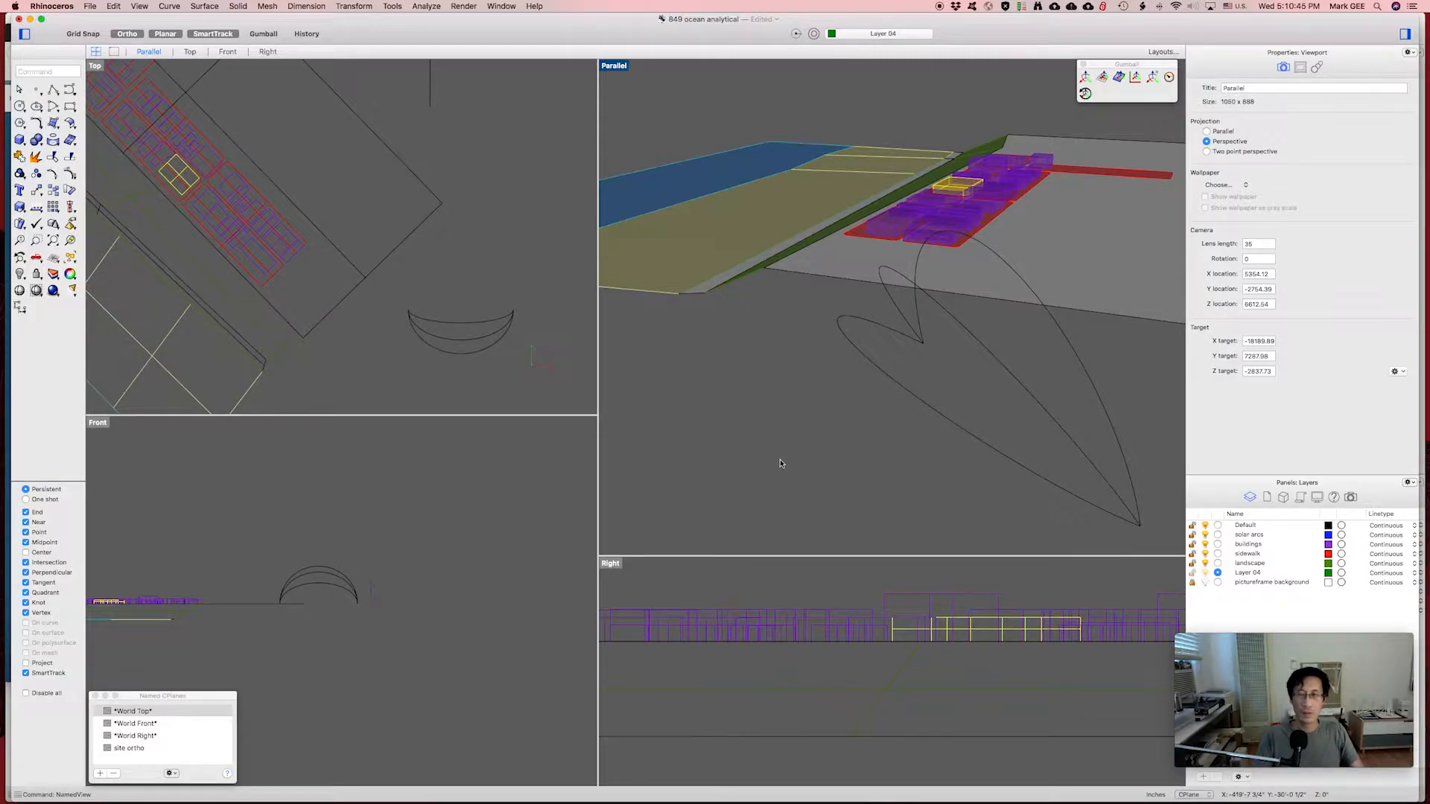
Zoom and slightly orbit the Parallel perspective view to frame the site and open ground.
{"action": "scroll", "coordinate": [781, 464], "scroll_direction": "up", "scroll_amount": 5}
{"action": "scroll", "coordinate": [780, 464], "scroll_direction": "down", "scroll_amount": 10}
{"action": "right_click_drag", "start_coordinate": [769, 453], "coordinate": [910, 382]}
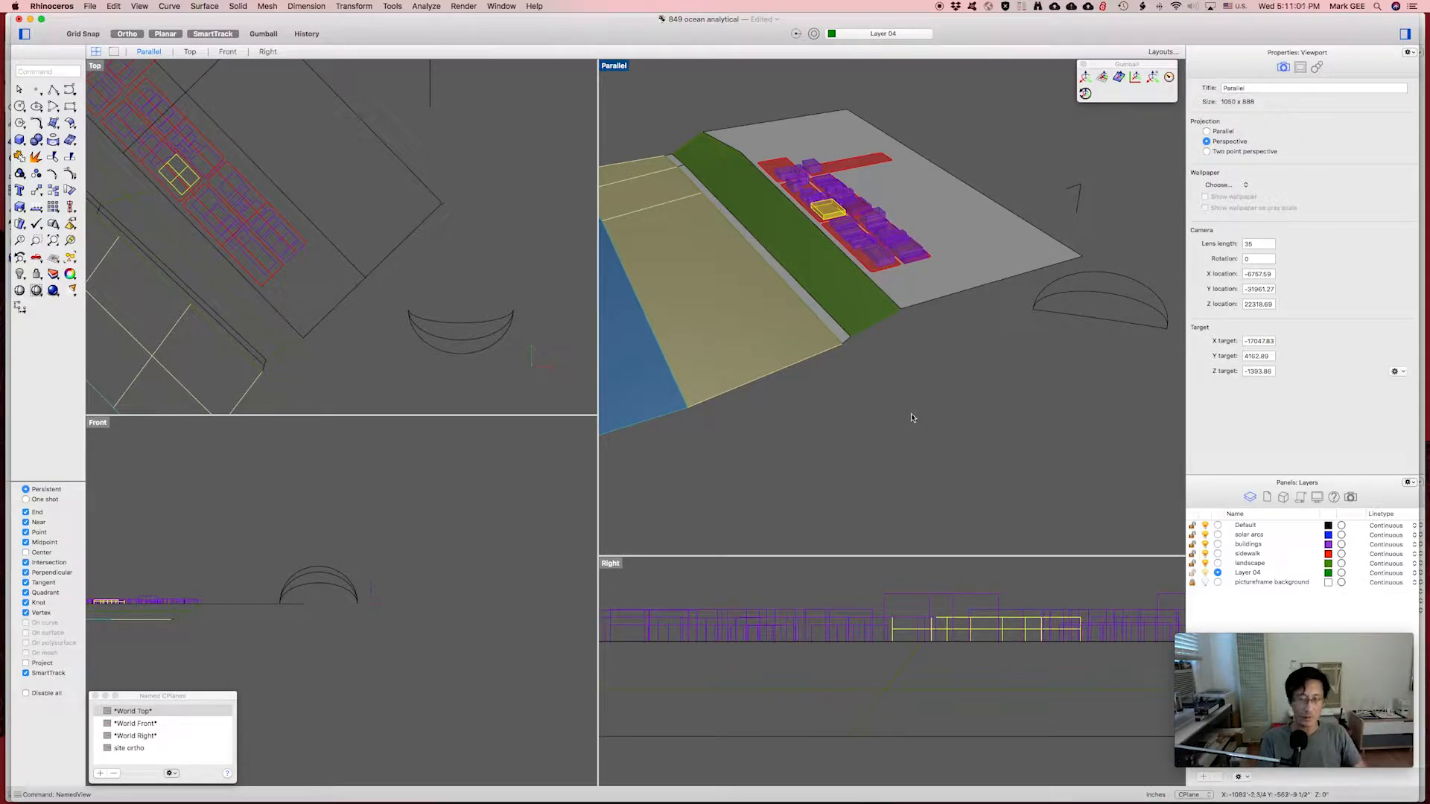
Draw a four-sided pyramid on the ground in front of the site with snaps off, then select it.
{"action": "type", "text": "ramid"}
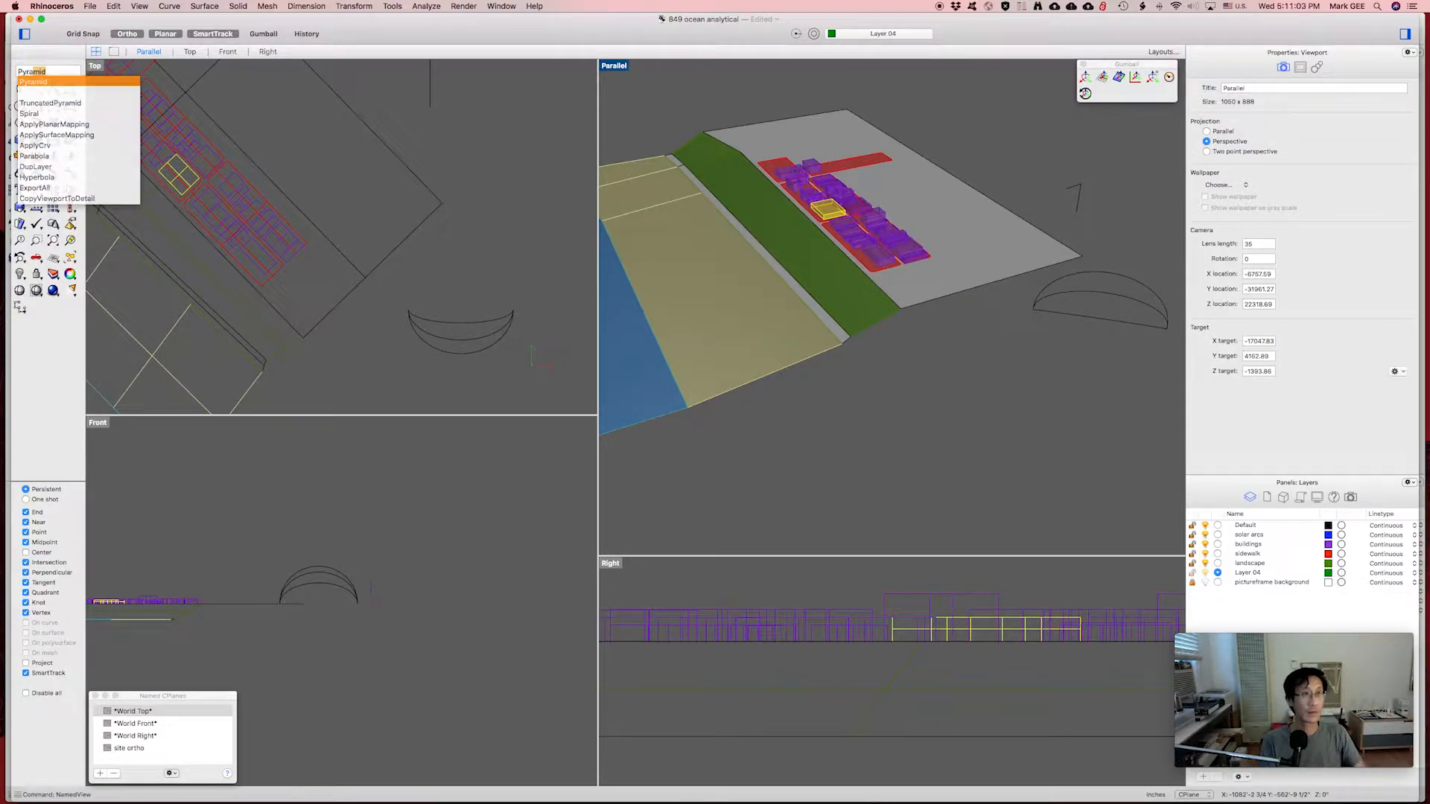
{"action": "key", "text": "Return"}
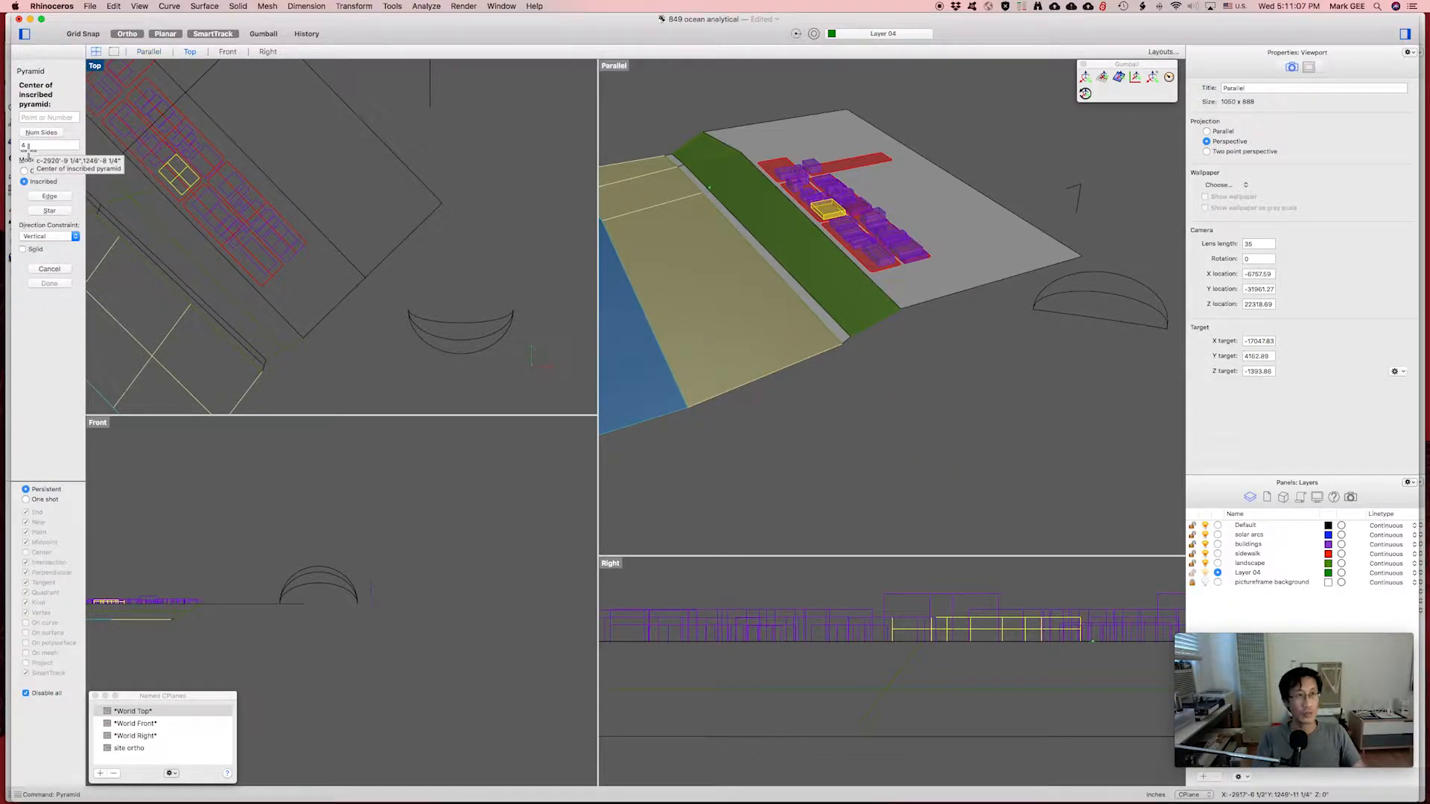
{"action": "key", "text": "ctrl+alt"}
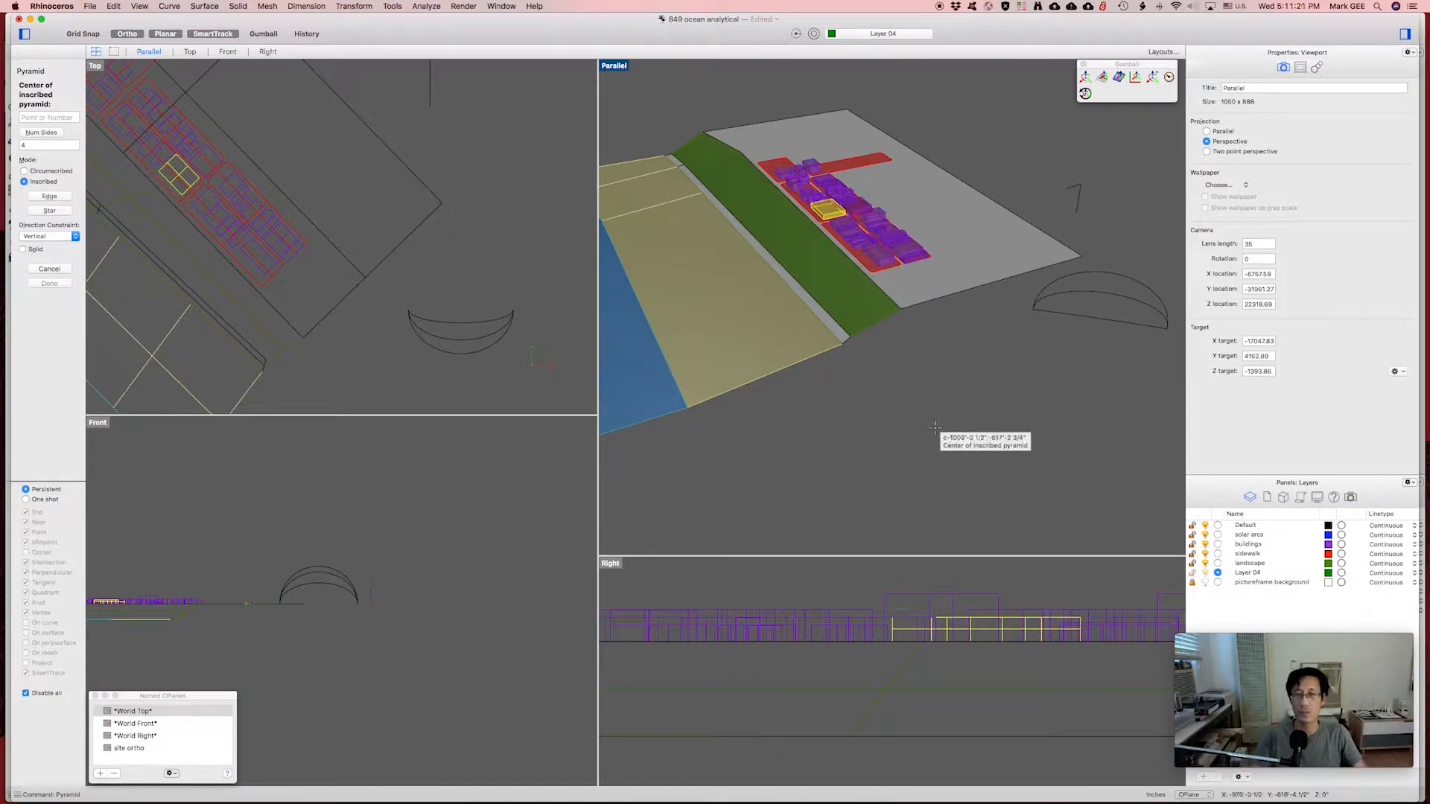
{"action": "left_click", "coordinate": [886, 431]}
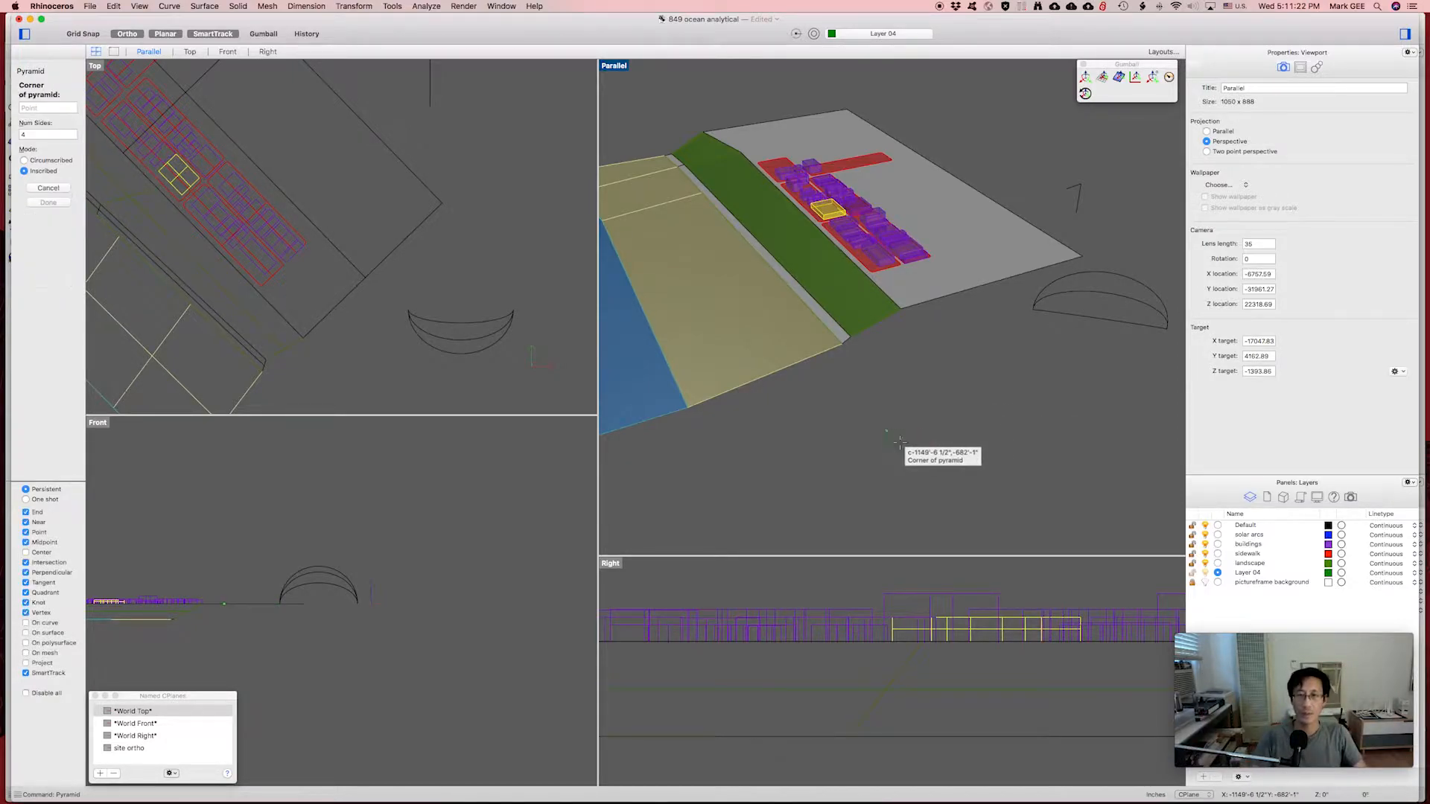
{"action": "left_click", "coordinate": [937, 440]}
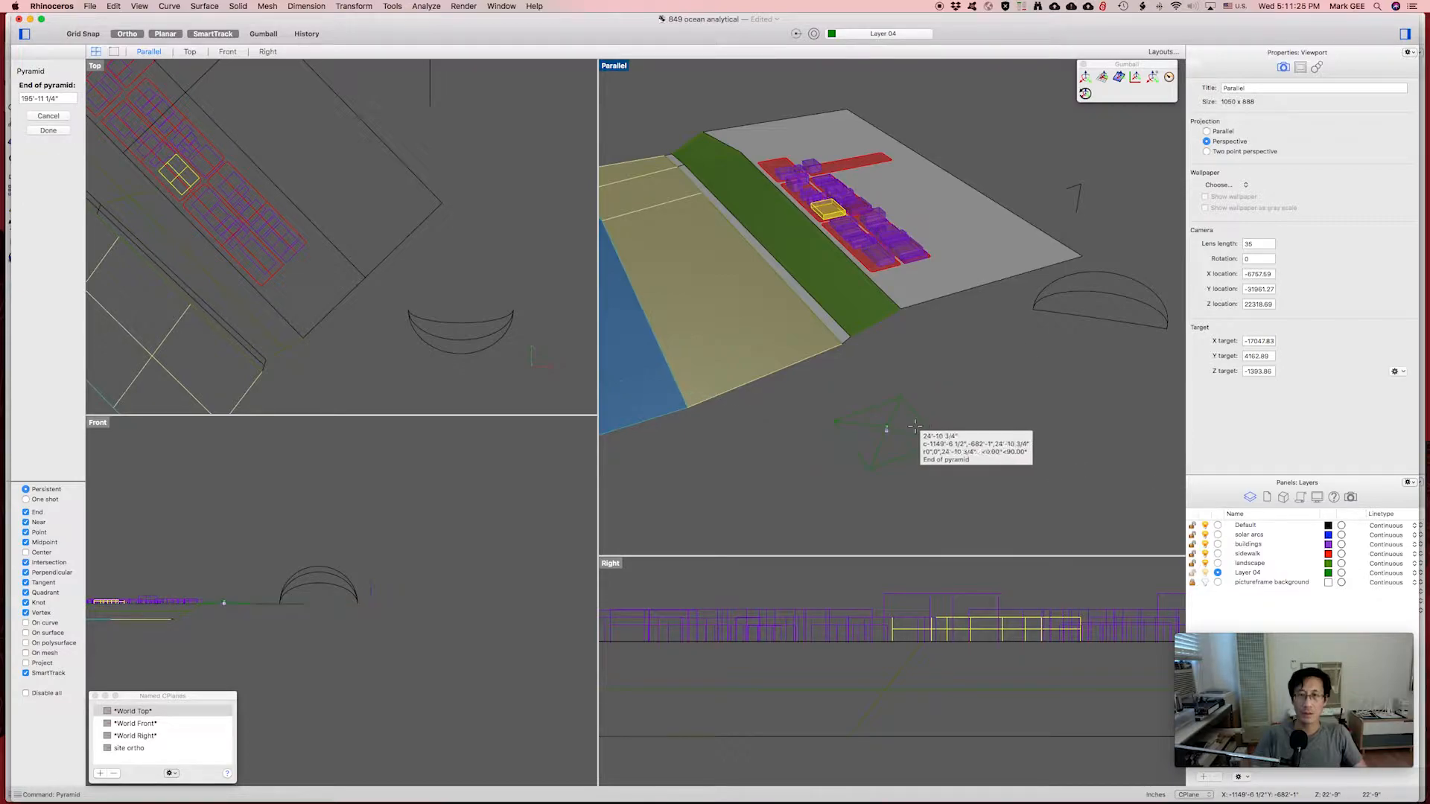
{"action": "left_click", "coordinate": [882, 393]}
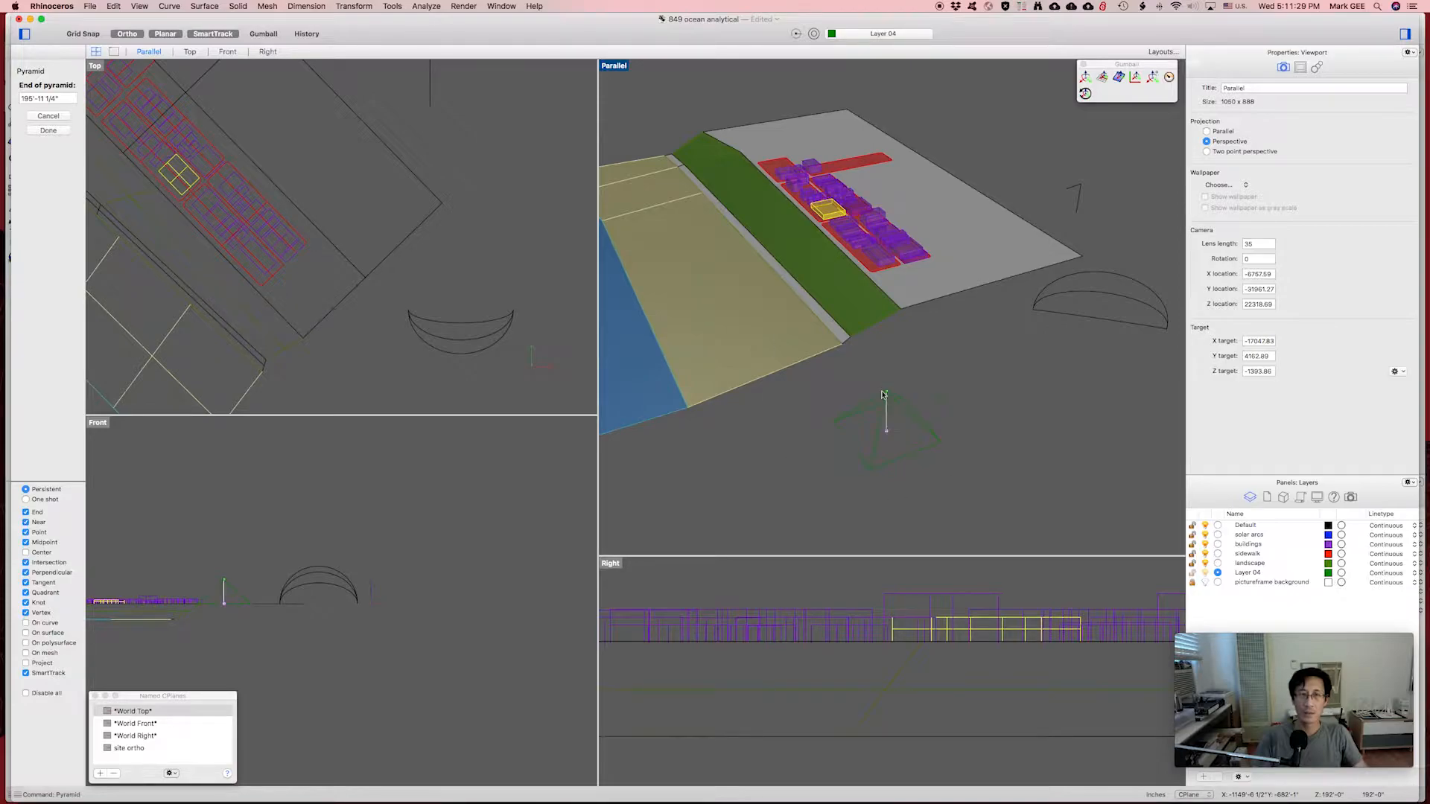
{"action": "right_click_drag", "start_coordinate": [883, 440], "coordinate": [915, 389]}
{"action": "left_click", "coordinate": [916, 445]}
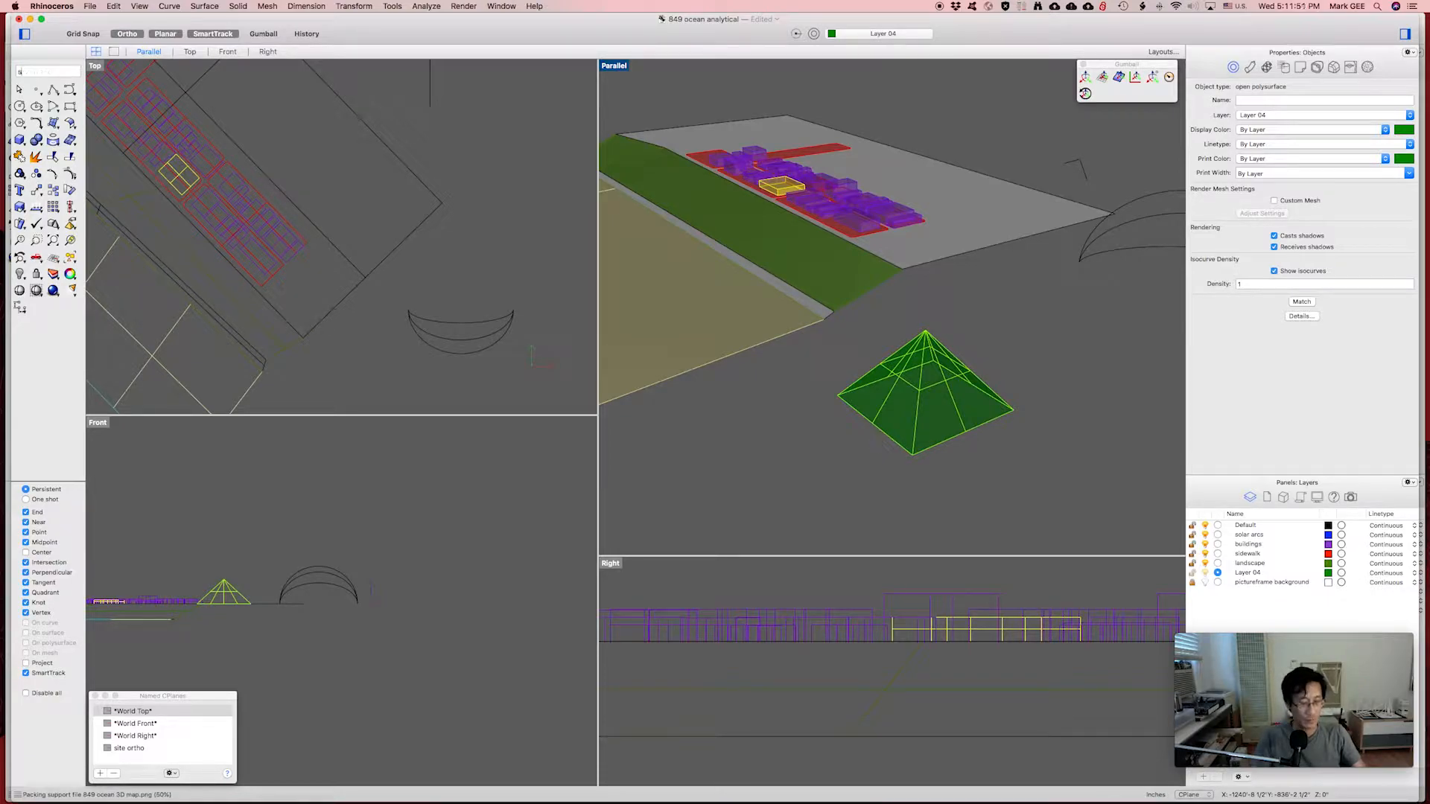
{"action": "type", "text": "cale1D"}
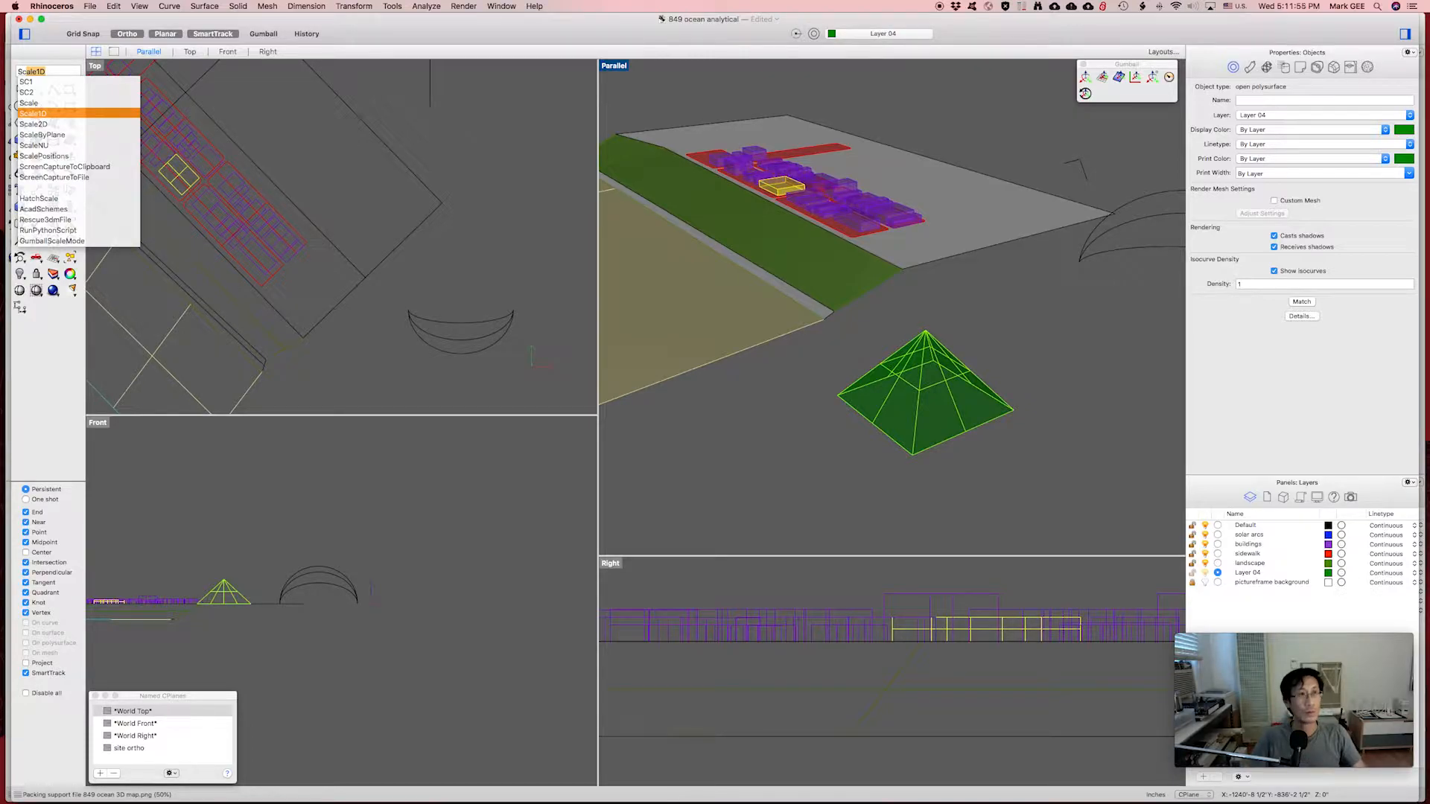
Scale the pyramid in one direction from its bottom corner, pulling the left corner inward.
{"action": "key", "text": "Return"}
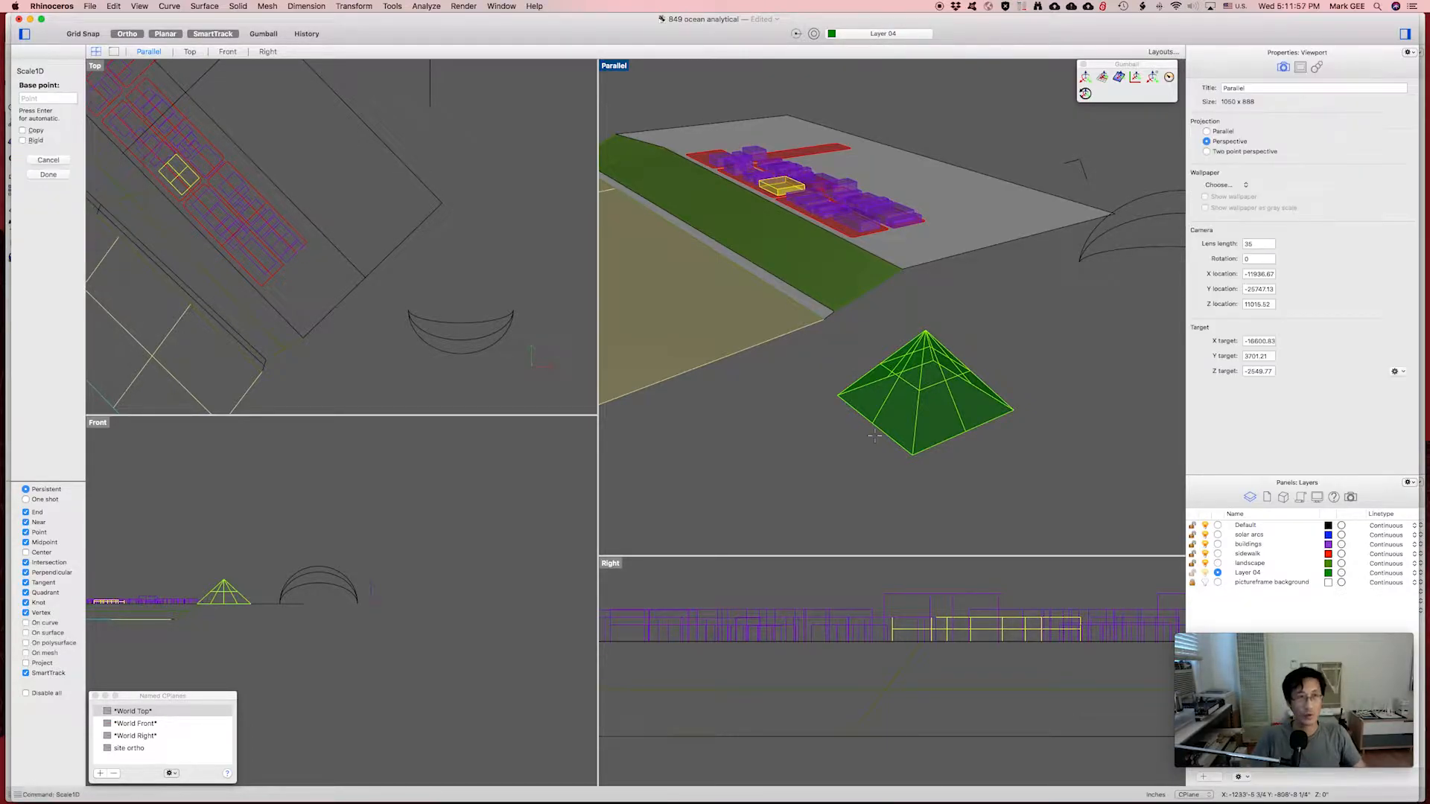
{"action": "left_click", "coordinate": [913, 454]}
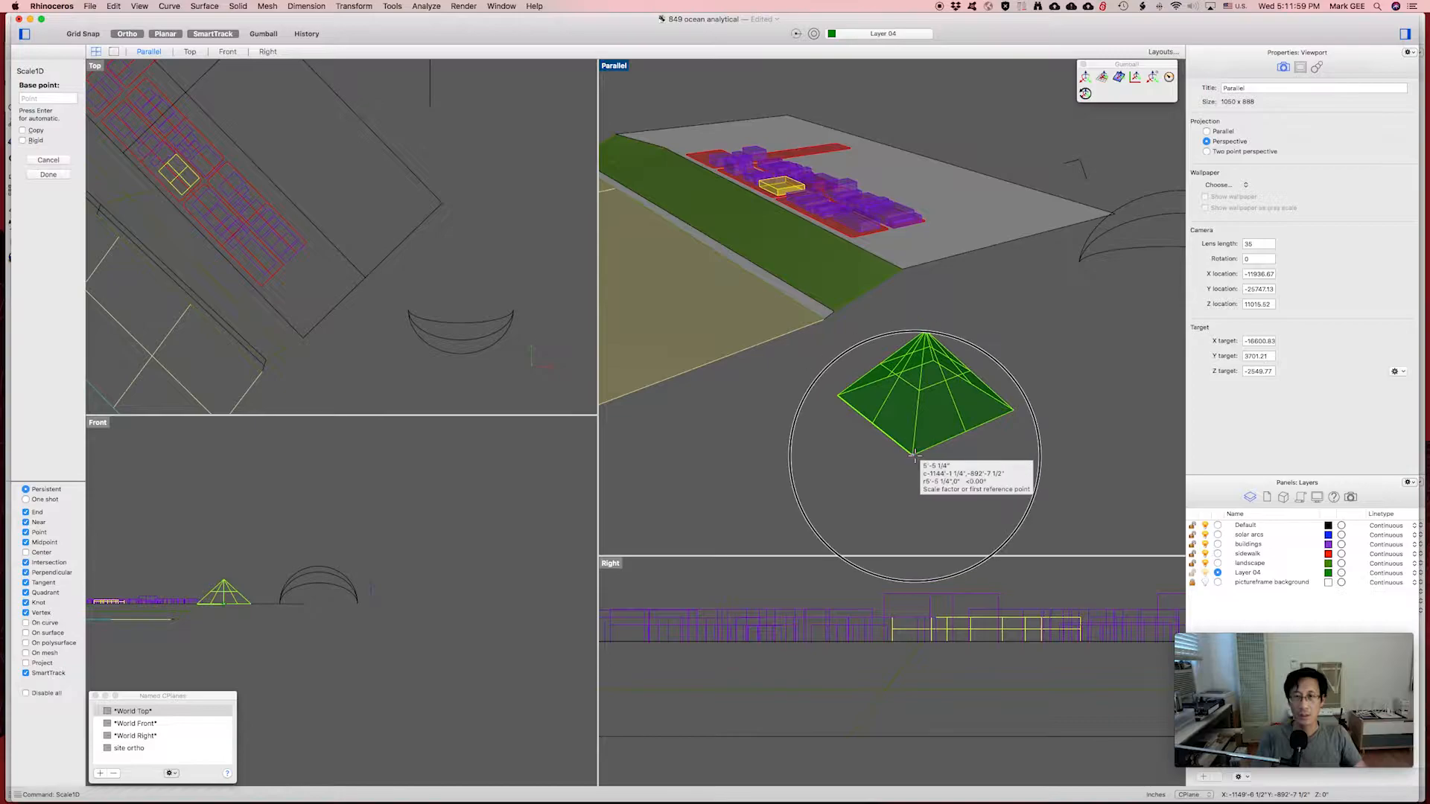
{"action": "left_click", "coordinate": [839, 396]}
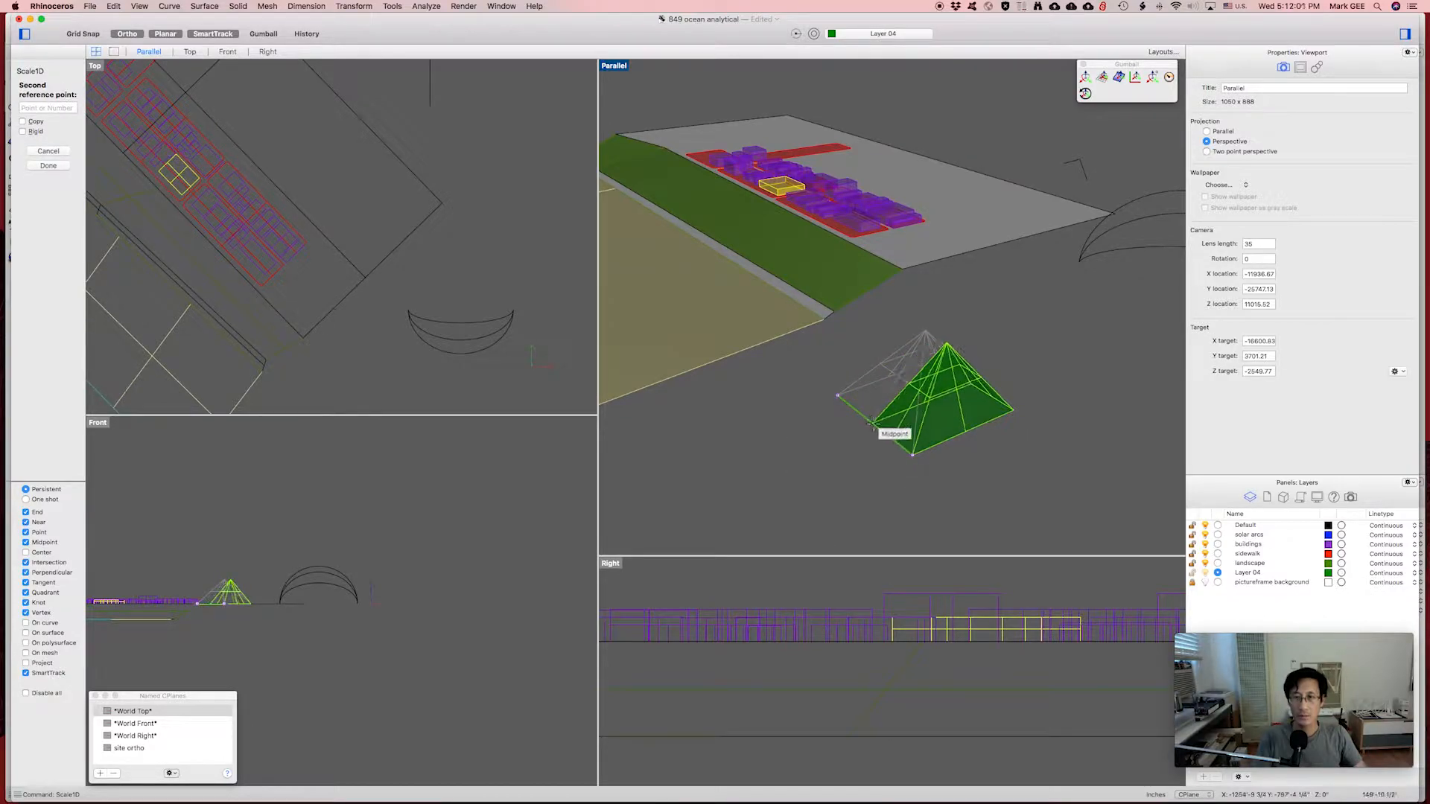
{"action": "left_click", "coordinate": [873, 426]}
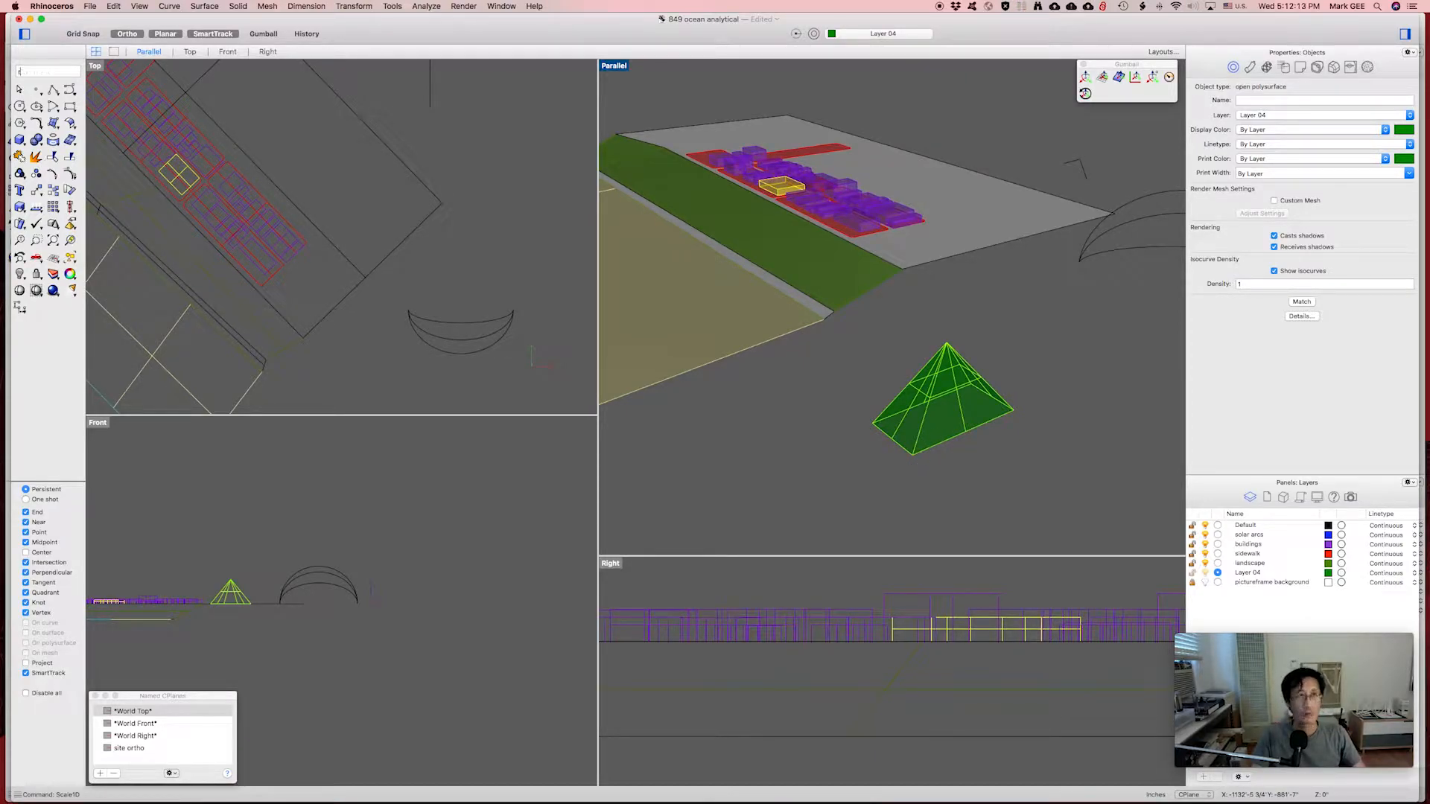
Rotate the narrowed pyramid 90° in 3D about a base edge so it lies on its side.
{"action": "type", "text": "RRR"}
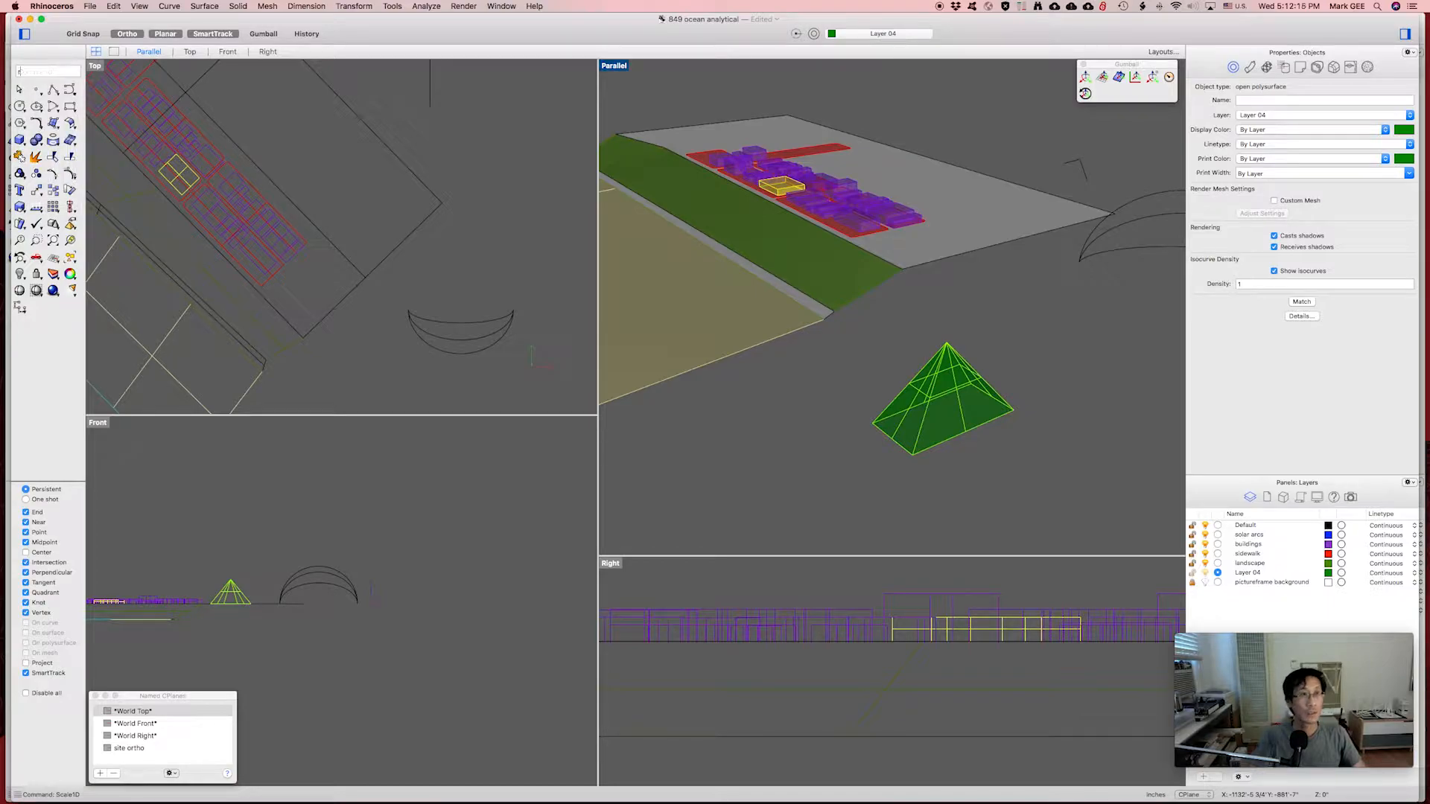
{"action": "type", "text": "ro"}
{"action": "key", "text": "Return"}
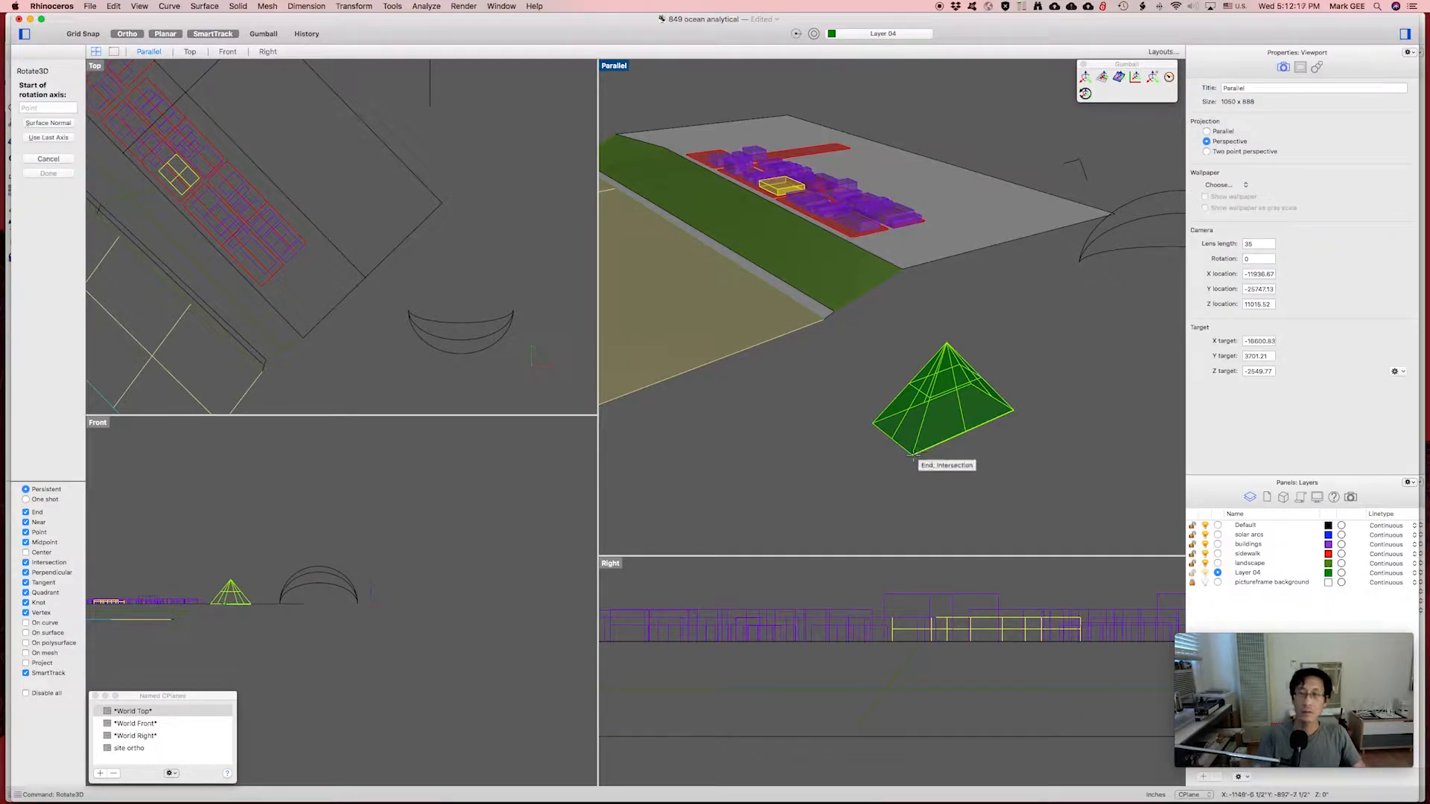
{"action": "left_click", "coordinate": [913, 455]}
{"action": "left_click", "coordinate": [1012, 409]}
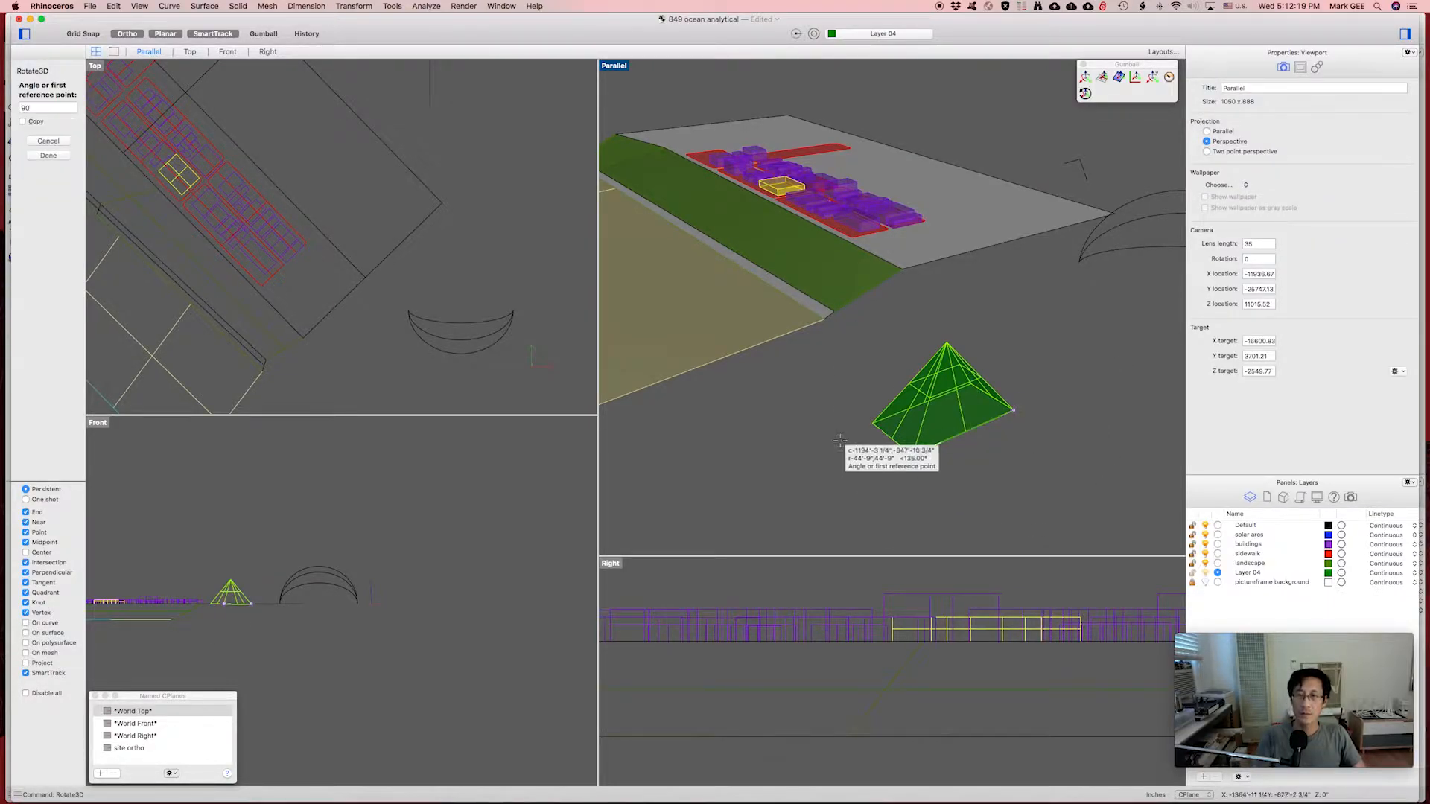
{"action": "left_click", "coordinate": [872, 423]}
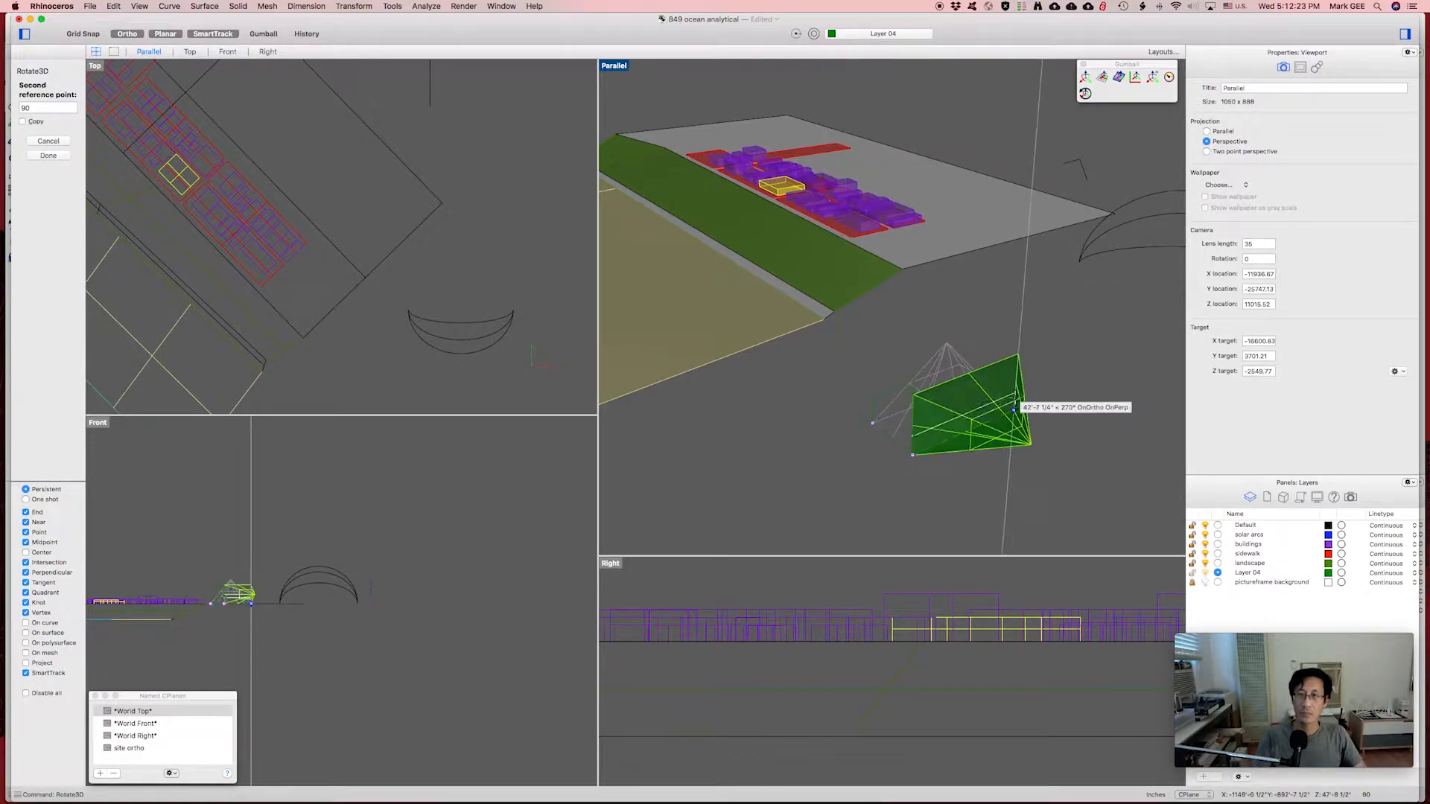
{"action": "left_click", "coordinate": [1015, 403]}
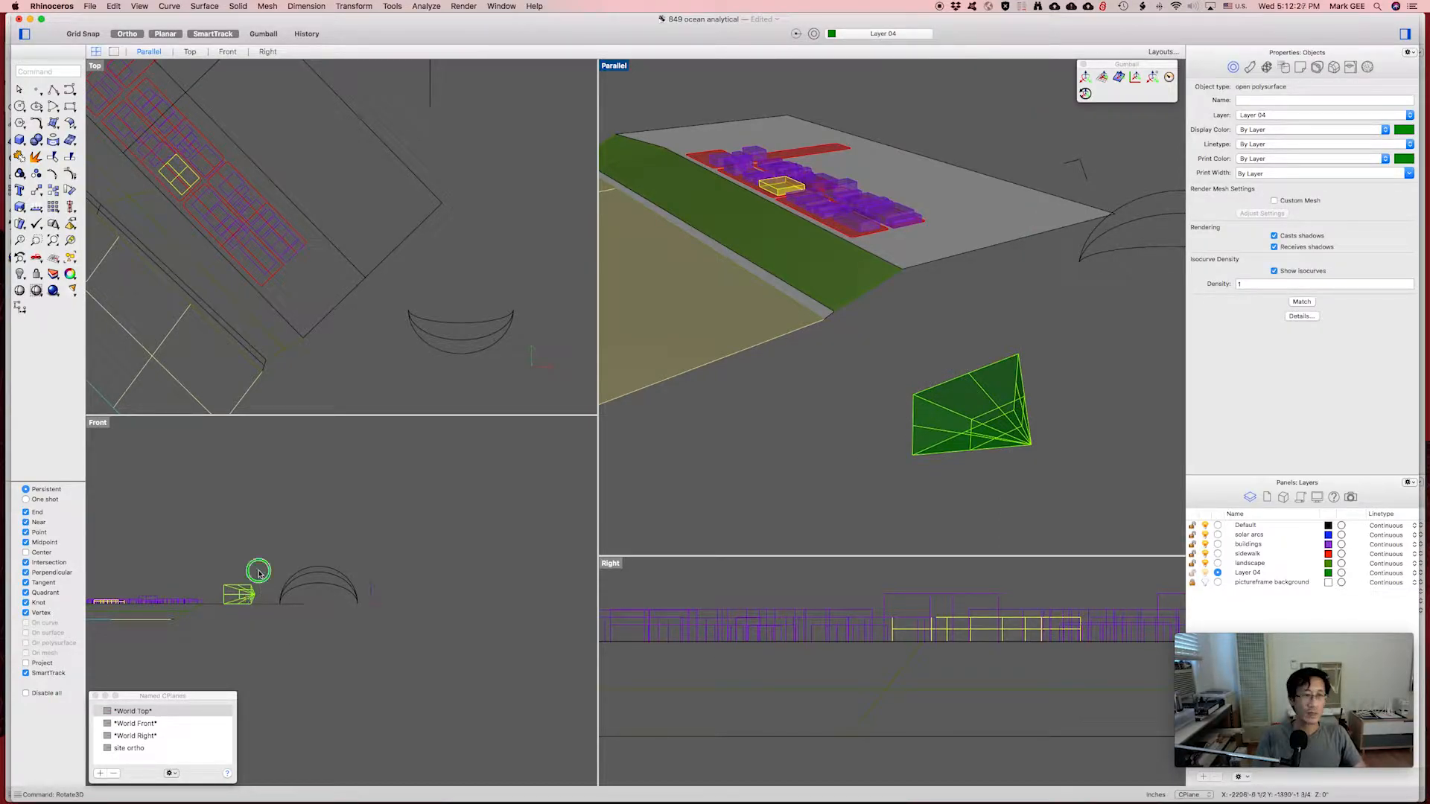
{"action": "scroll", "coordinate": [324, 616], "scroll_direction": "up", "scroll_amount": 5}
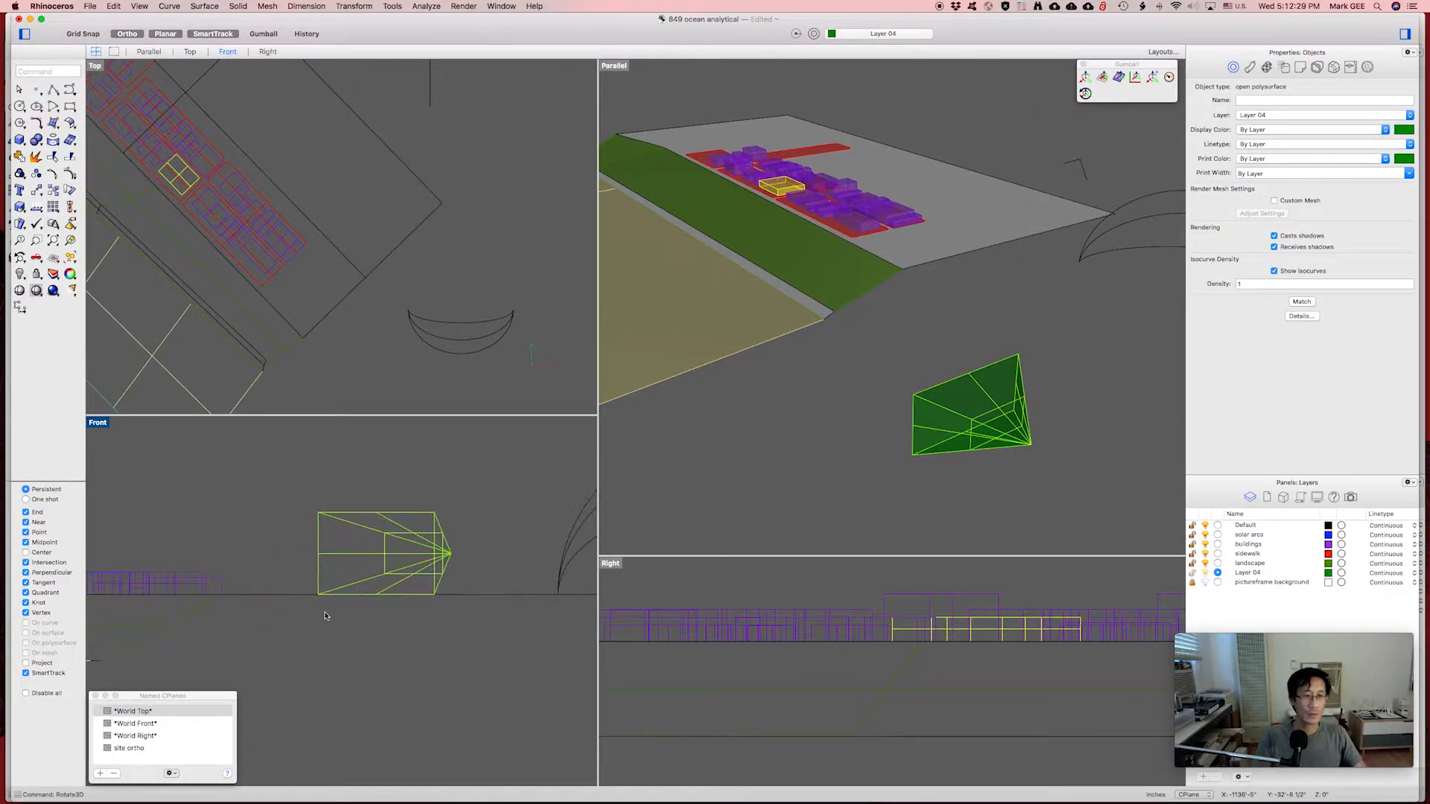
{"action": "right_click_drag", "start_coordinate": [837, 488], "coordinate": [923, 451]}
{"action": "scroll", "coordinate": [484, 269], "scroll_direction": "down", "scroll_amount": 5}
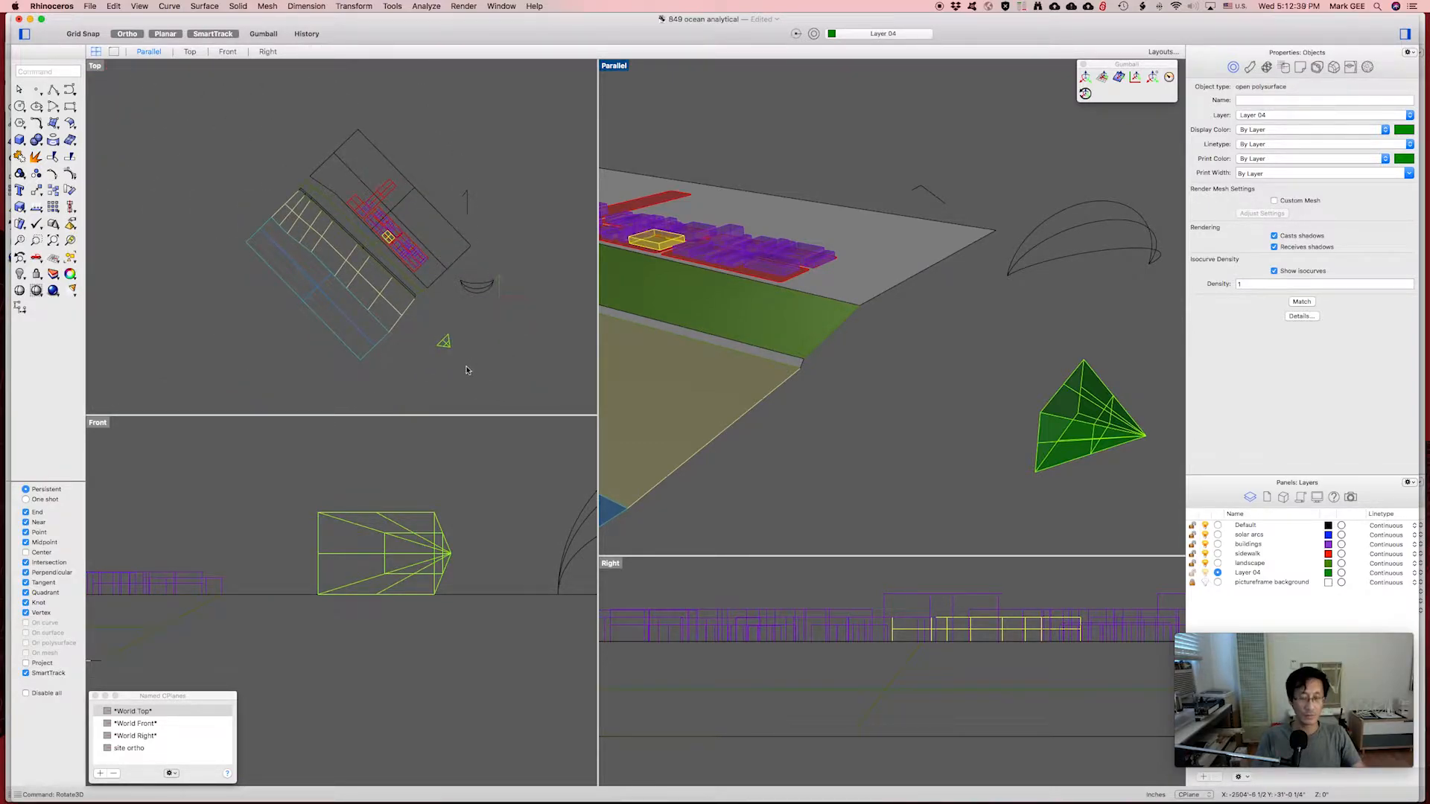
Move the pyramid in the Top view onto the site near the yellow building.
{"action": "type", "text": "m"}
{"action": "key", "text": "Return"}
{"action": "left_click", "coordinate": [322, 386]}
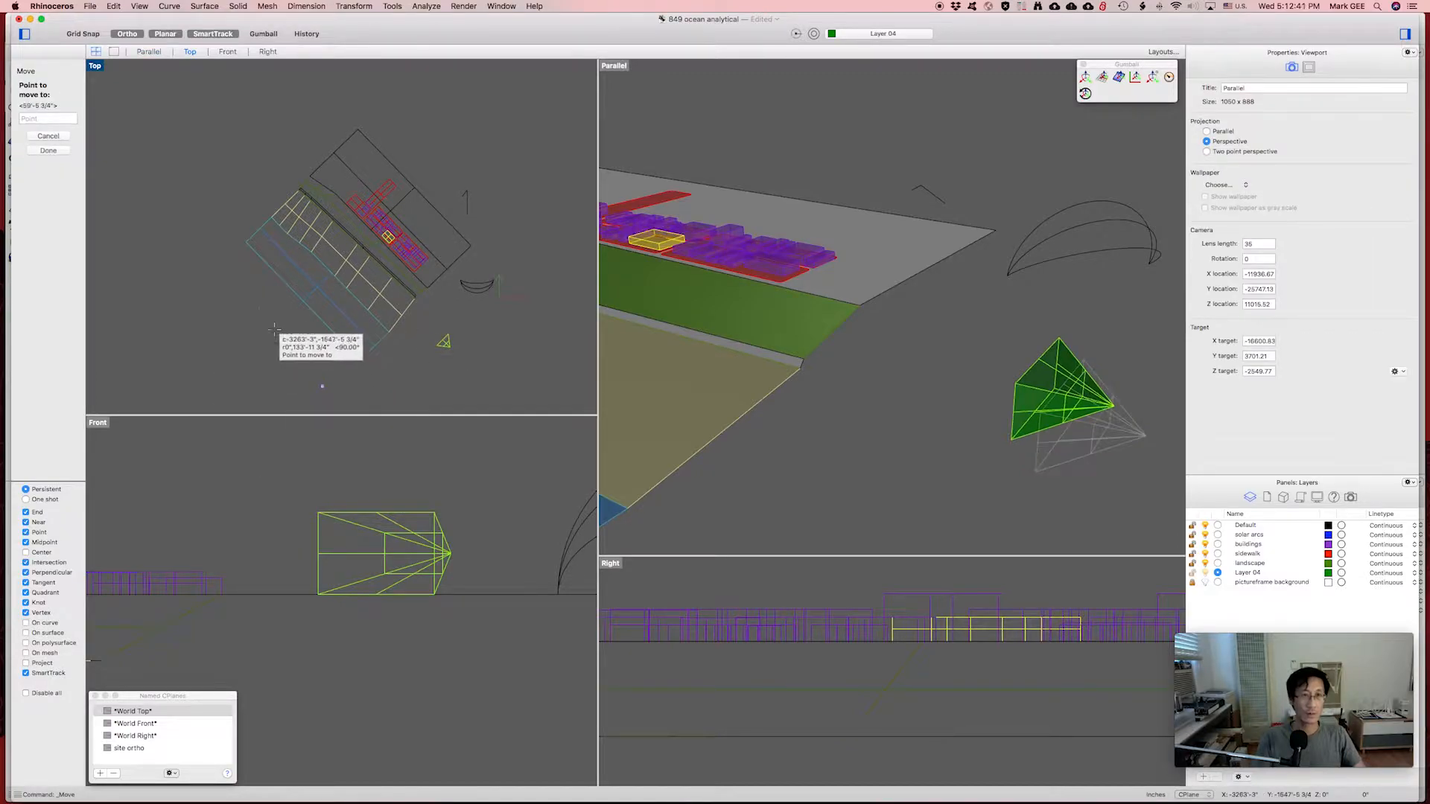
{"action": "key", "text": "F8"}
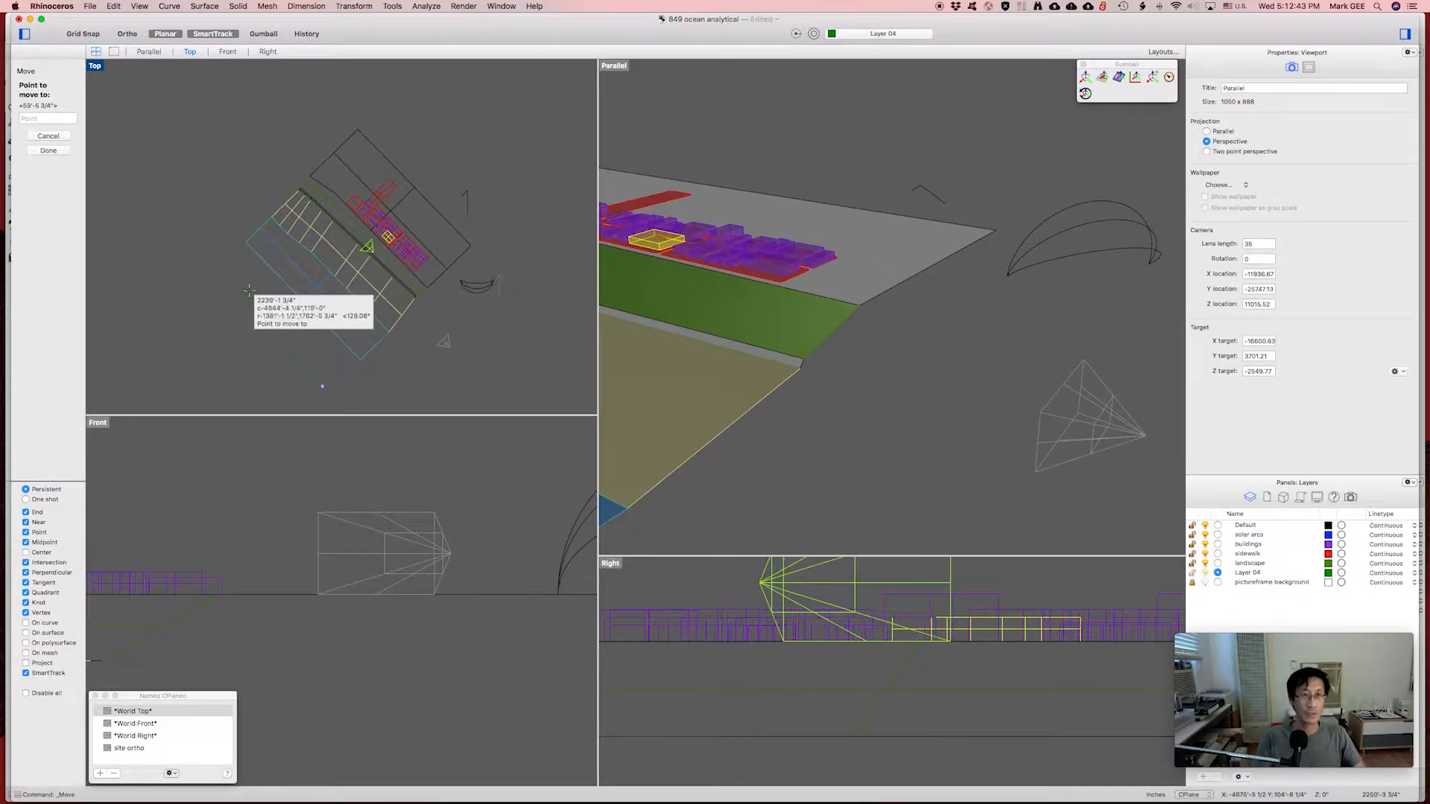
{"action": "left_click", "coordinate": [254, 288], "text": "shift"}
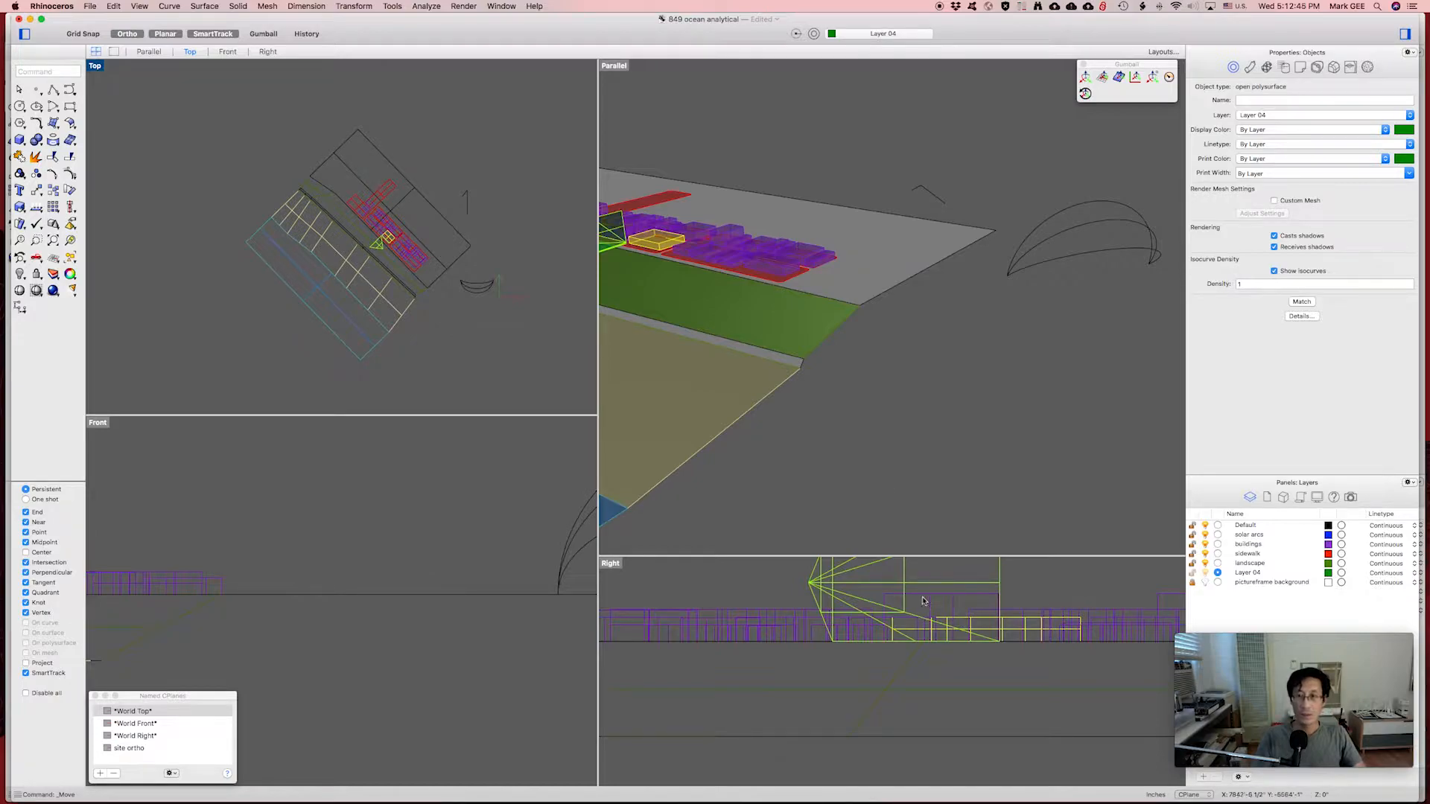
Lower the pyramid straight down to ground level in the Right view.
{"action": "right_click_drag", "start_coordinate": [980, 668], "coordinate": [961, 702]}
{"action": "scroll", "coordinate": [899, 705], "scroll_direction": "up", "scroll_amount": 5}
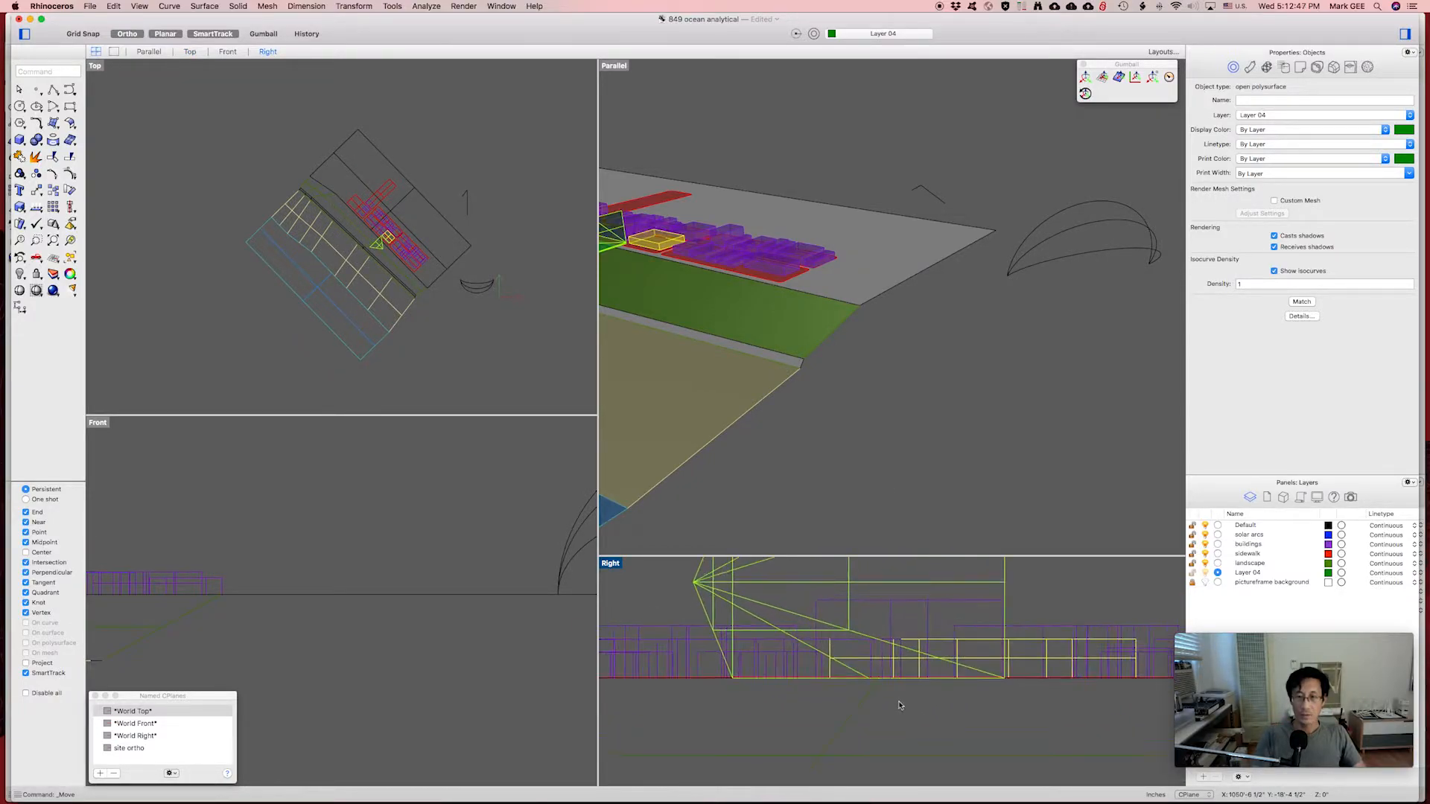
{"action": "scroll", "coordinate": [899, 706], "scroll_direction": "down", "scroll_amount": 9}
{"action": "scroll", "coordinate": [890, 704], "scroll_direction": "up", "scroll_amount": 8}
{"action": "scroll", "coordinate": [889, 703], "scroll_direction": "down", "scroll_amount": 5}
{"action": "scroll", "coordinate": [889, 704], "scroll_direction": "down", "scroll_amount": 1}
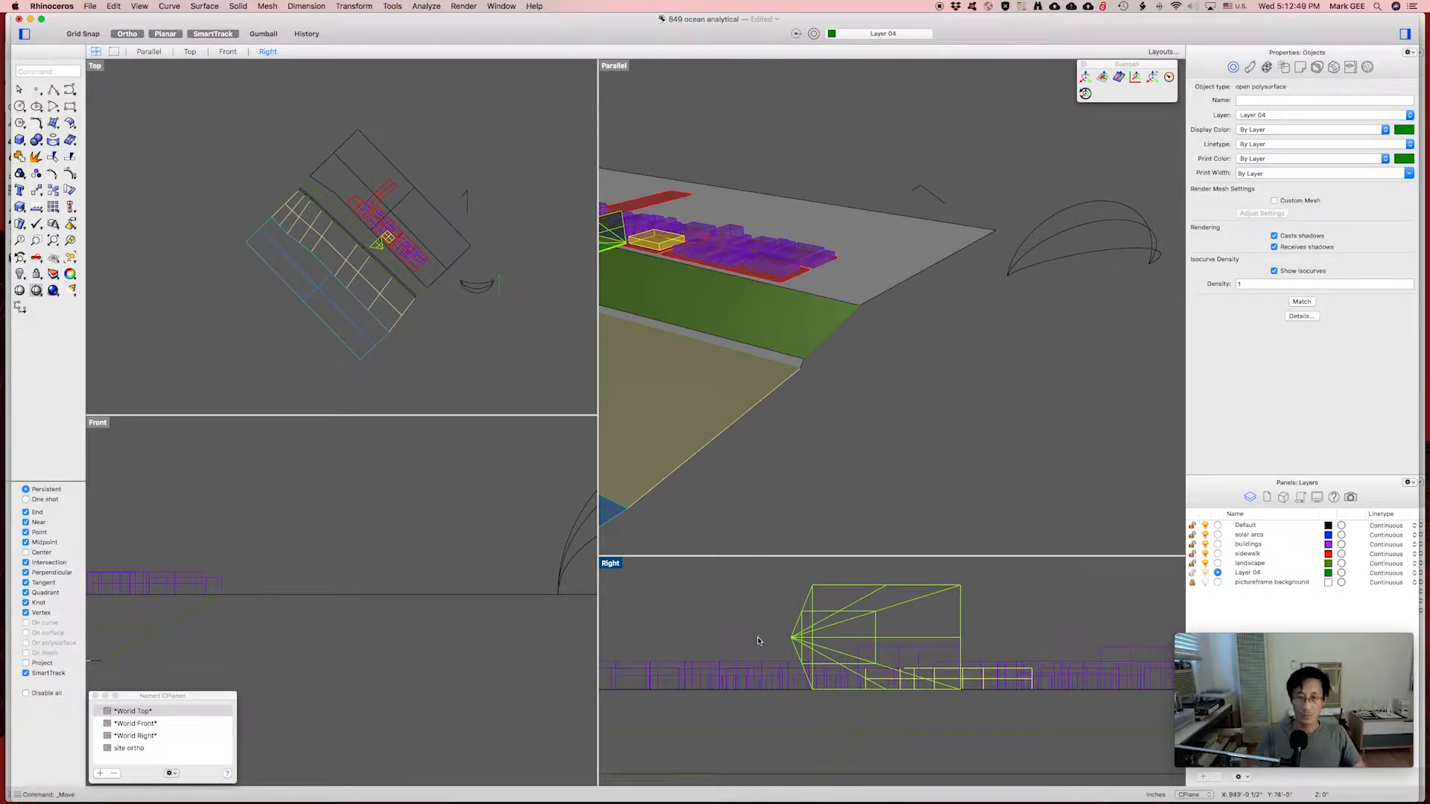
{"action": "key", "text": "Return"}
{"action": "left_click", "coordinate": [744, 594]}
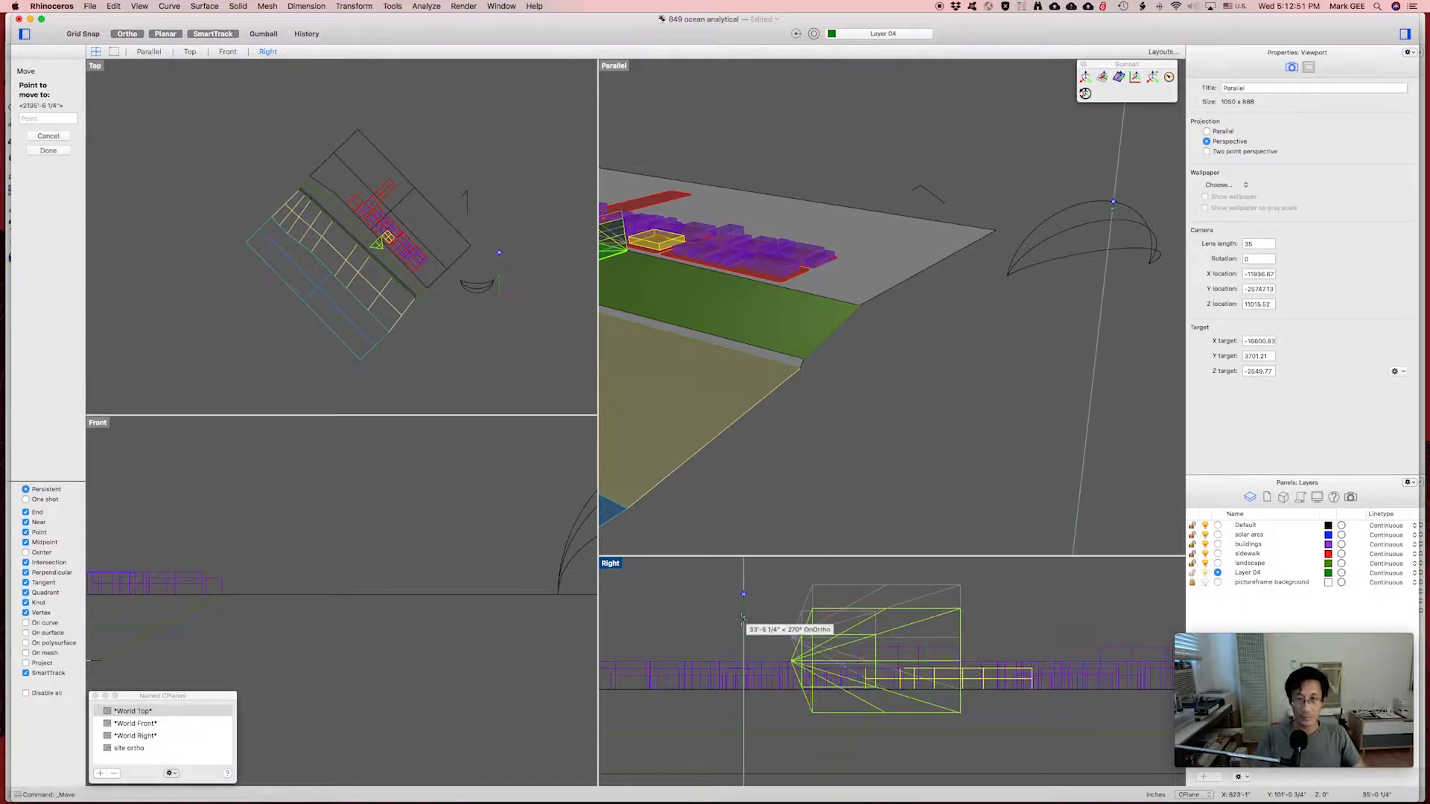
{"action": "left_click", "coordinate": [742, 633]}
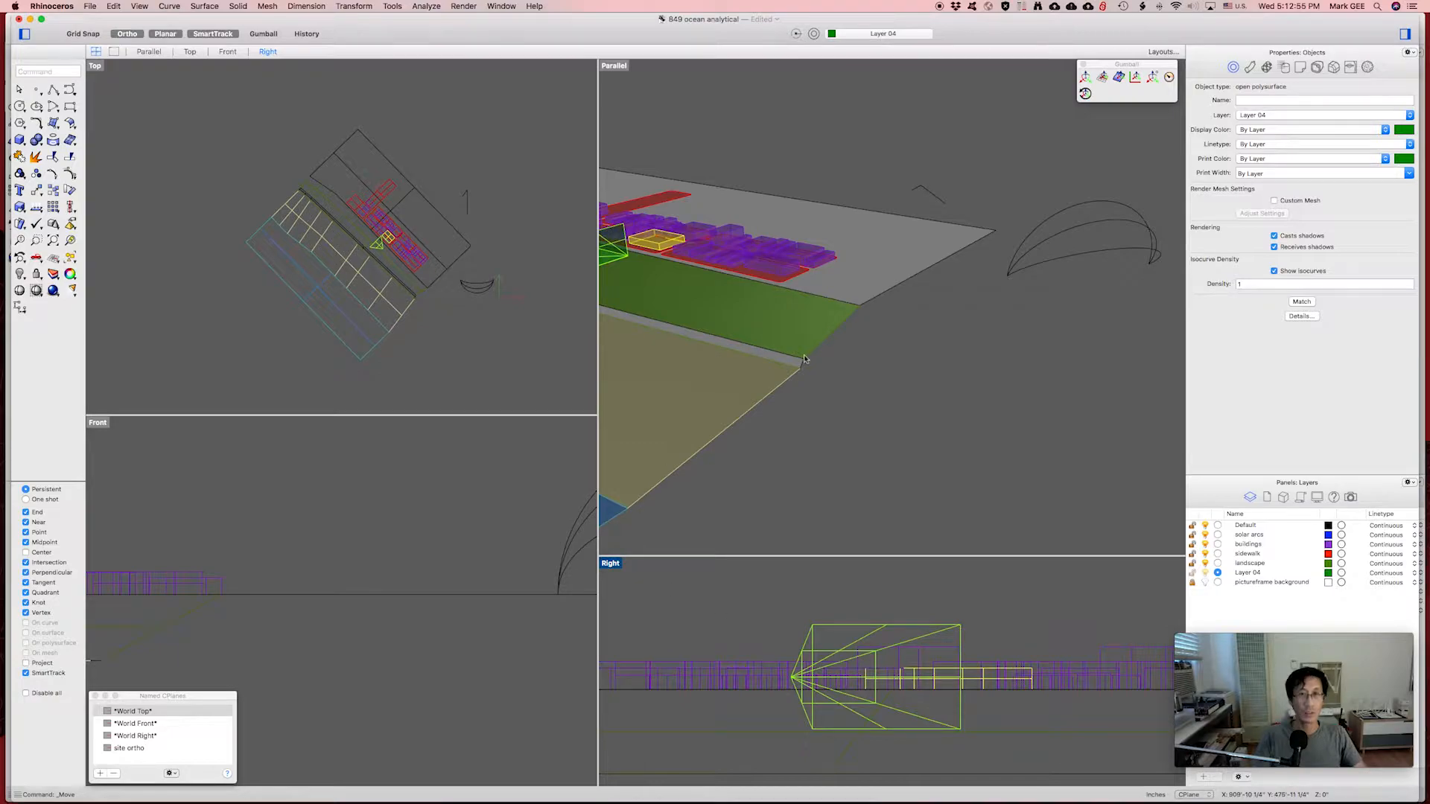
{"action": "right_click_drag", "start_coordinate": [744, 332], "coordinate": [808, 327]}
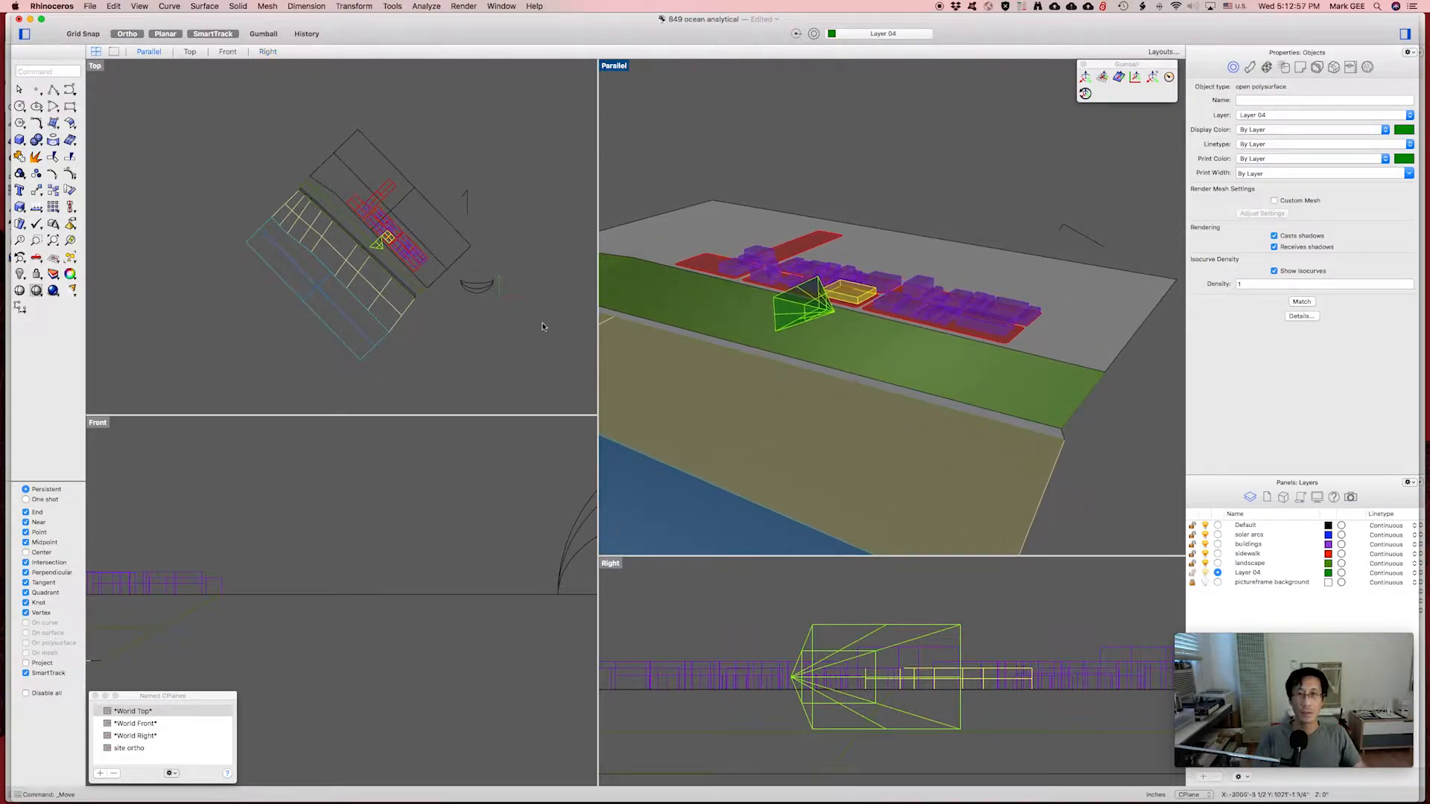
{"action": "scroll", "coordinate": [377, 244], "scroll_direction": "up", "scroll_amount": 10}
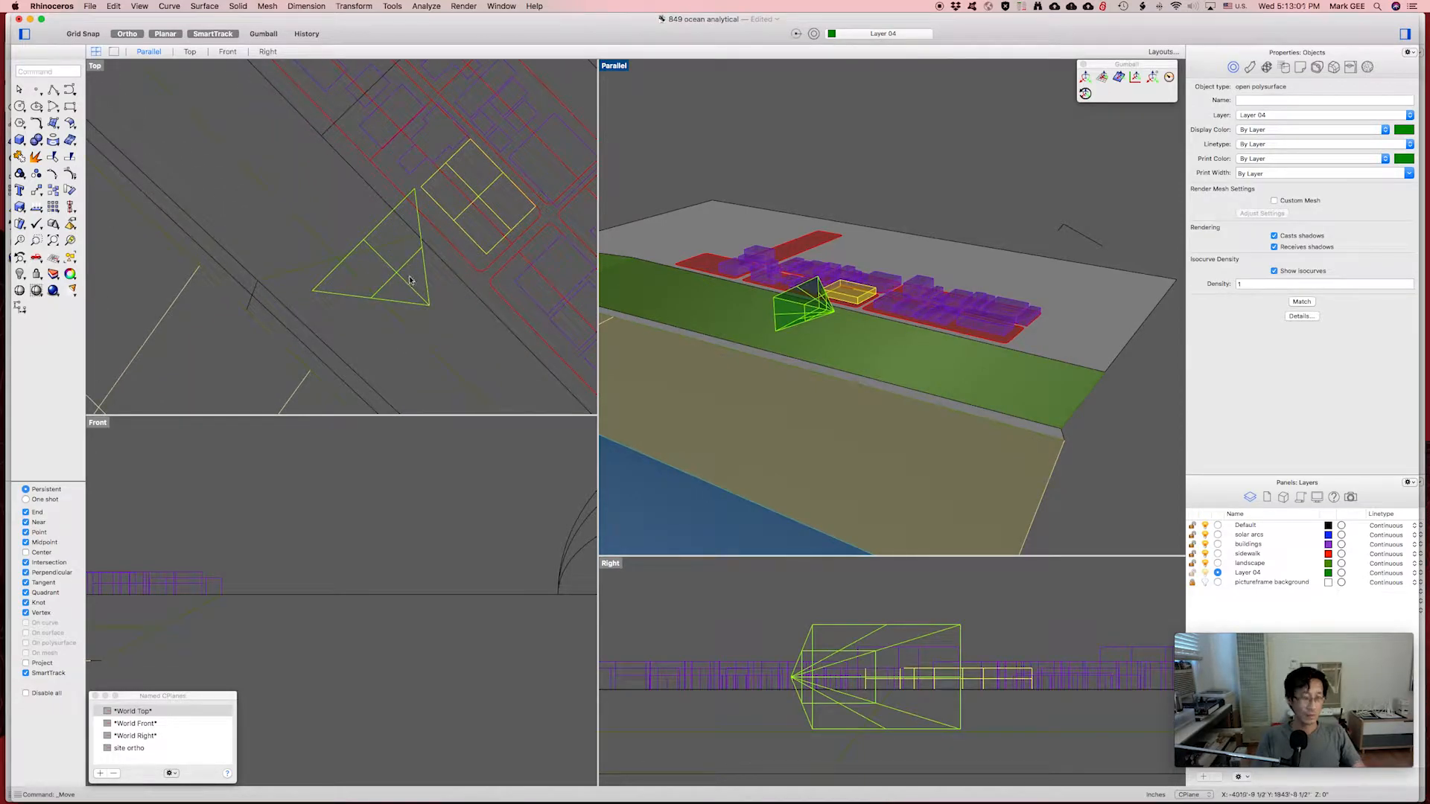
Rotate the pyramid a quarter turn (90°) in plan.
{"action": "type", "text": "ro"}
{"action": "key", "text": "Return"}
{"action": "left_click", "coordinate": [359, 316]}
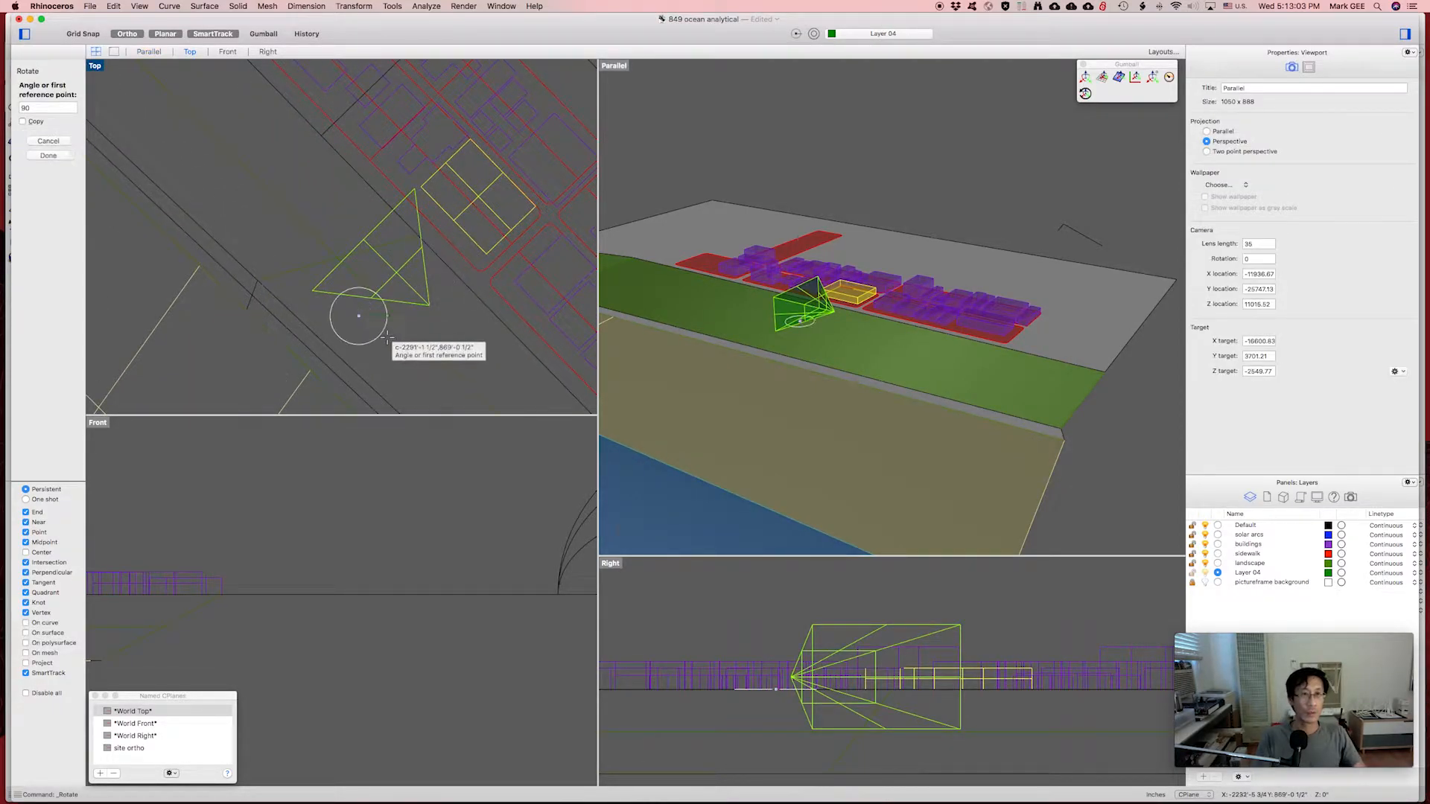
{"action": "left_click", "coordinate": [387, 333]}
{"action": "left_click", "coordinate": [368, 259]}
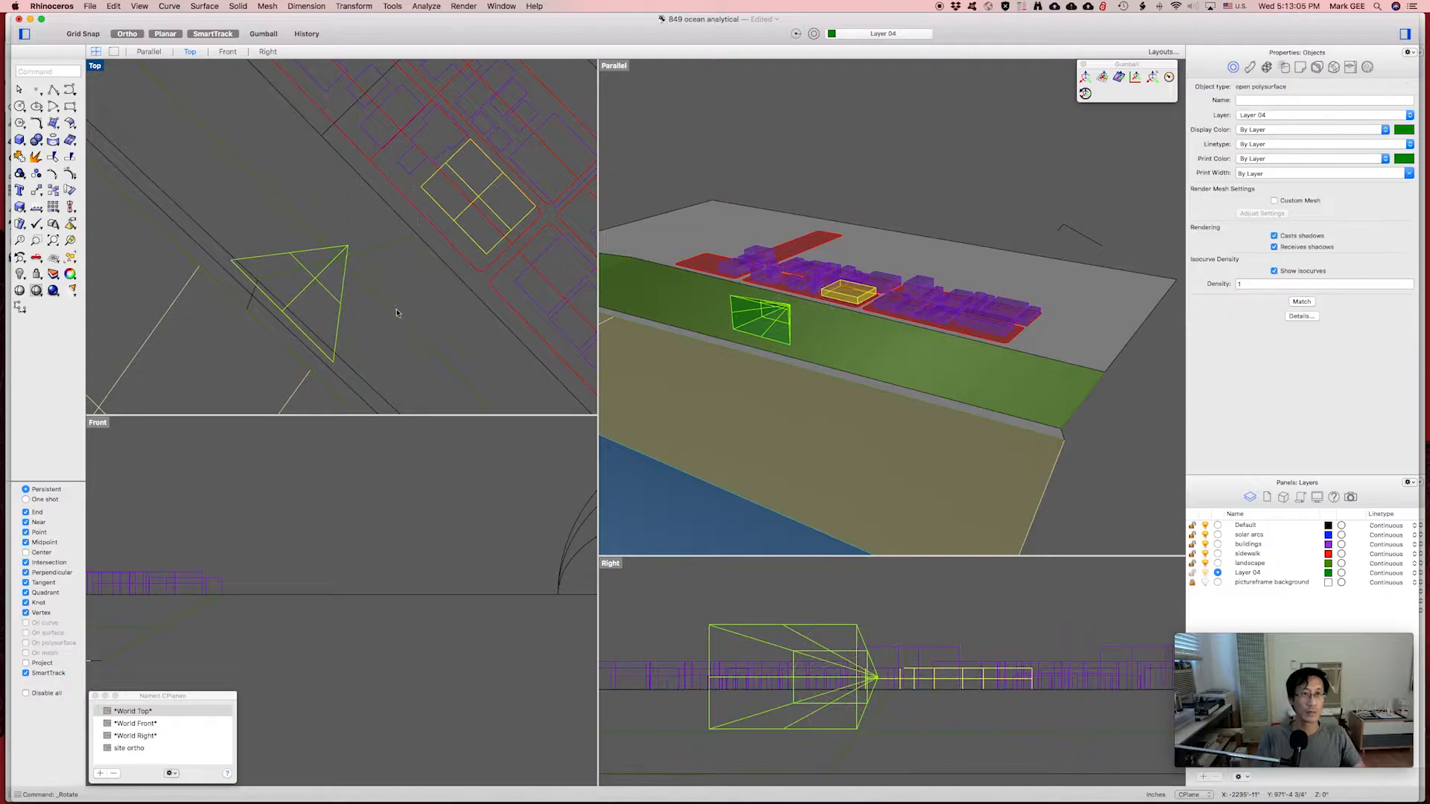
Move the pyramid beside the yellow building with Ortho on.
{"action": "type", "text": "m"}
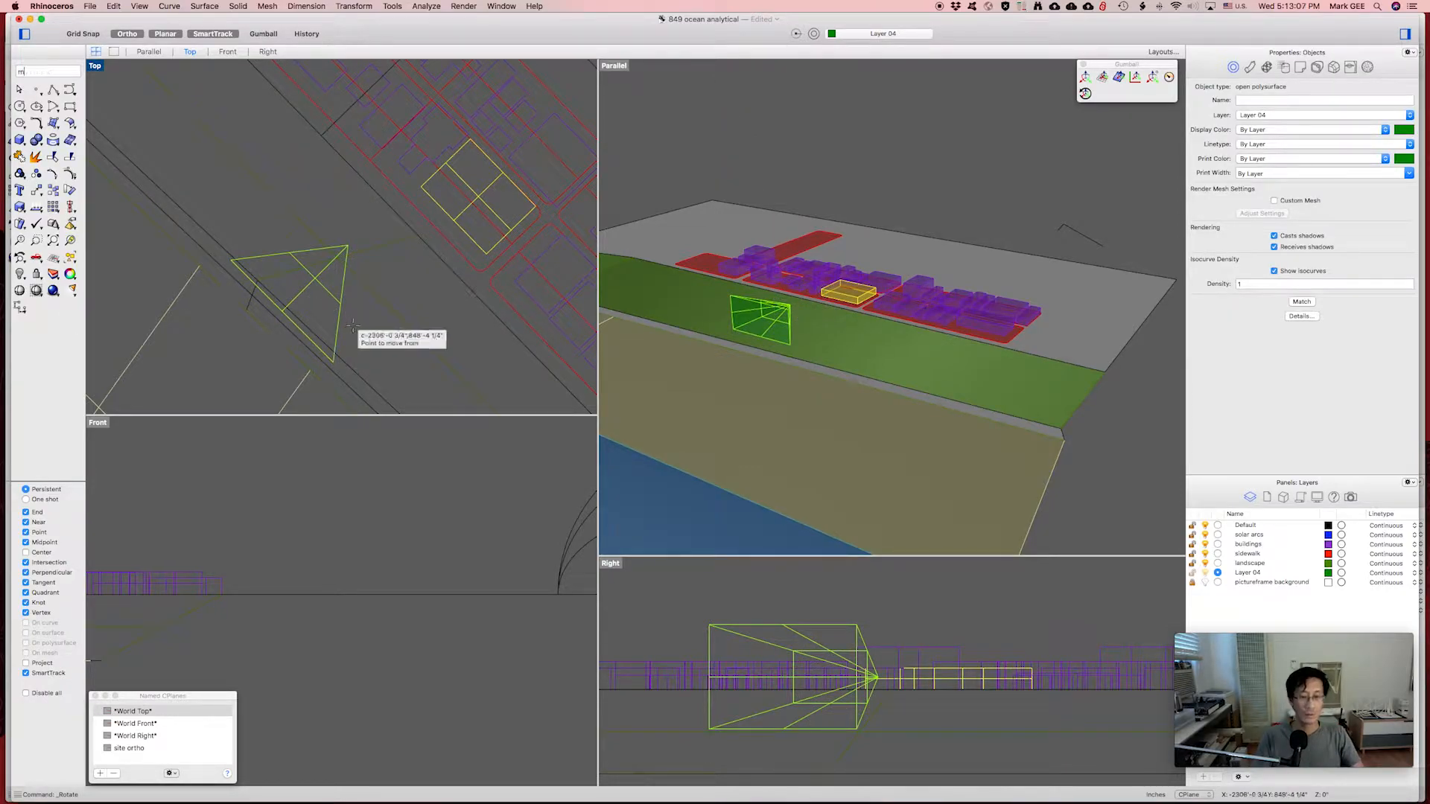
{"action": "key", "text": "Return"}
{"action": "left_click", "coordinate": [202, 386]}
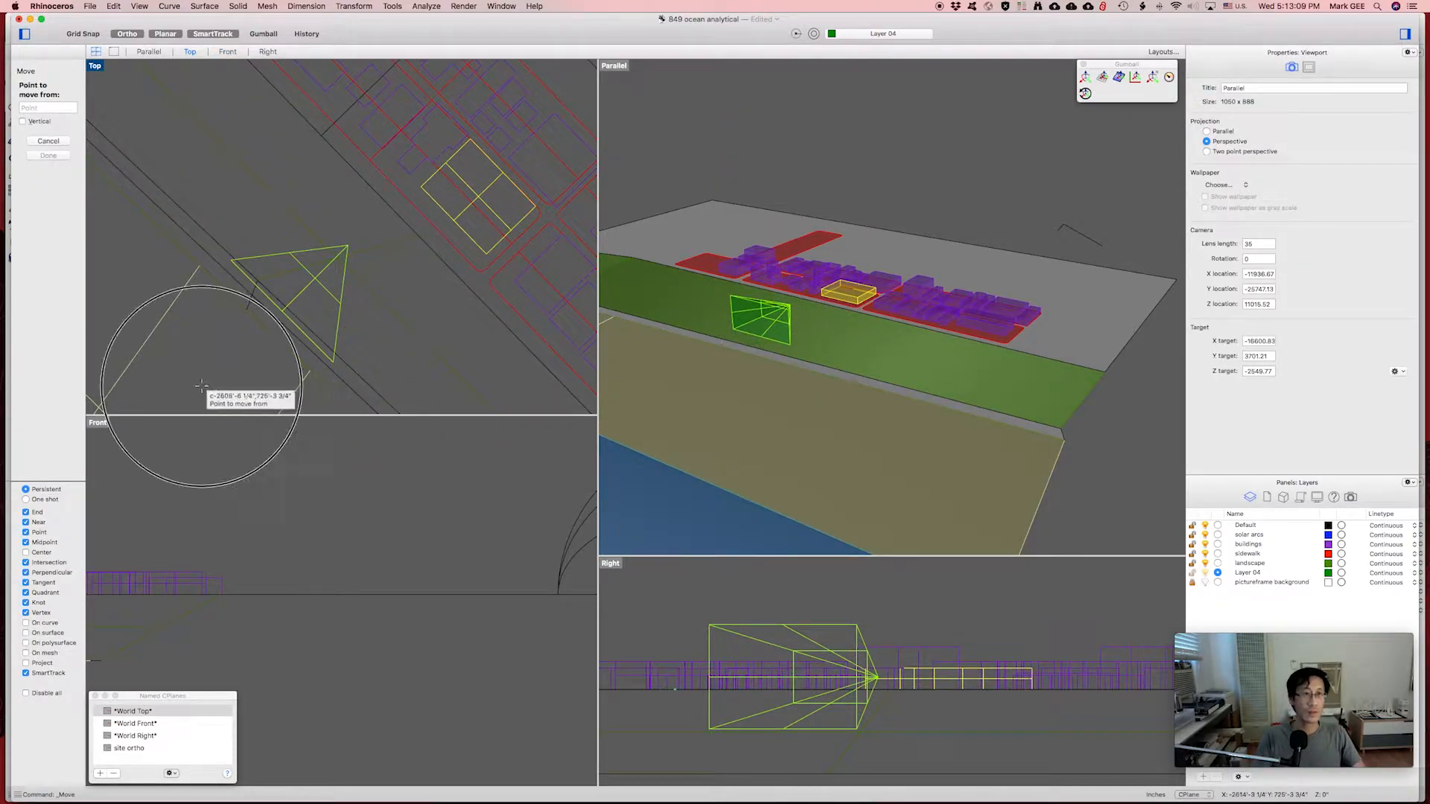
{"action": "key", "text": "F8"}
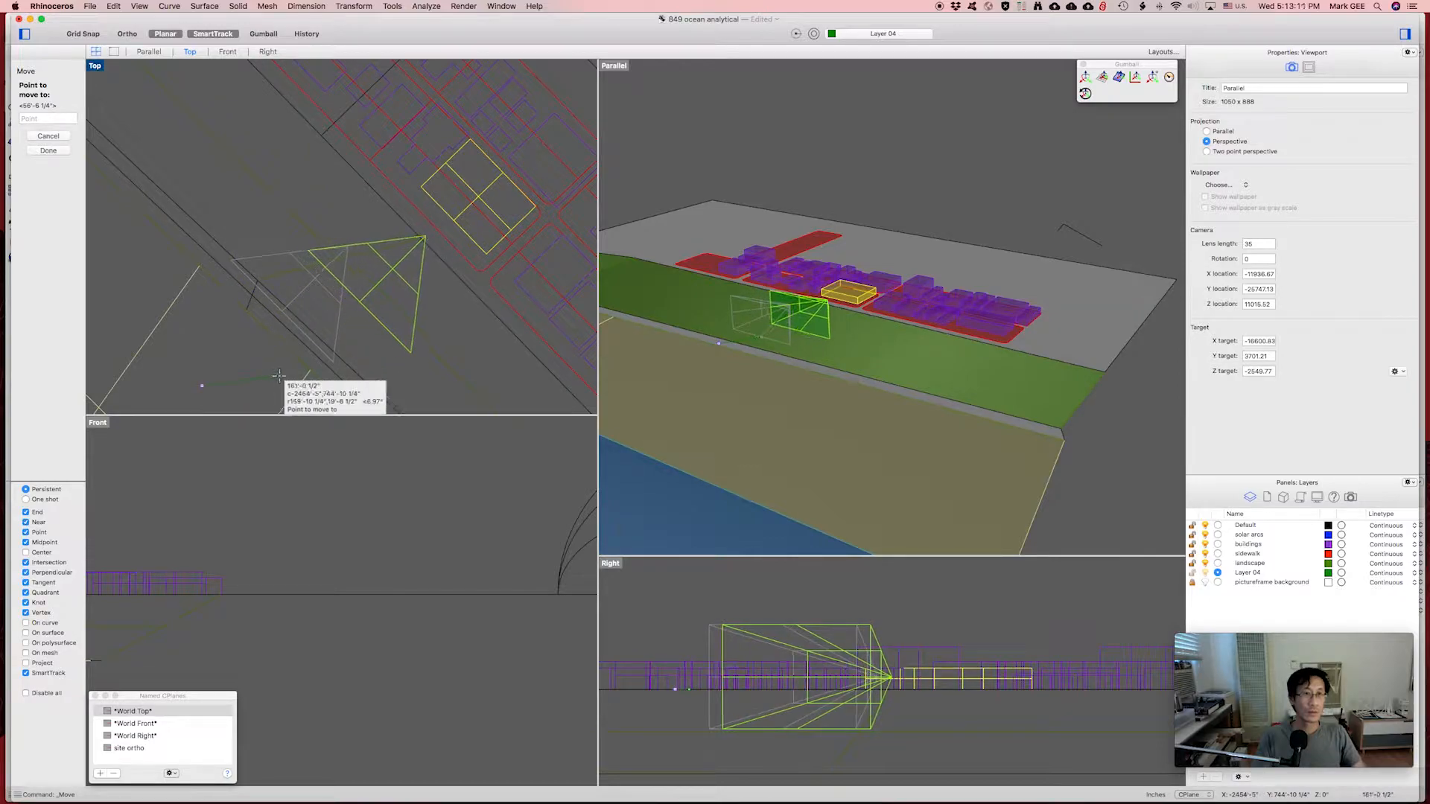
{"action": "key", "text": "F8"}
{"action": "left_click", "coordinate": [288, 380]}
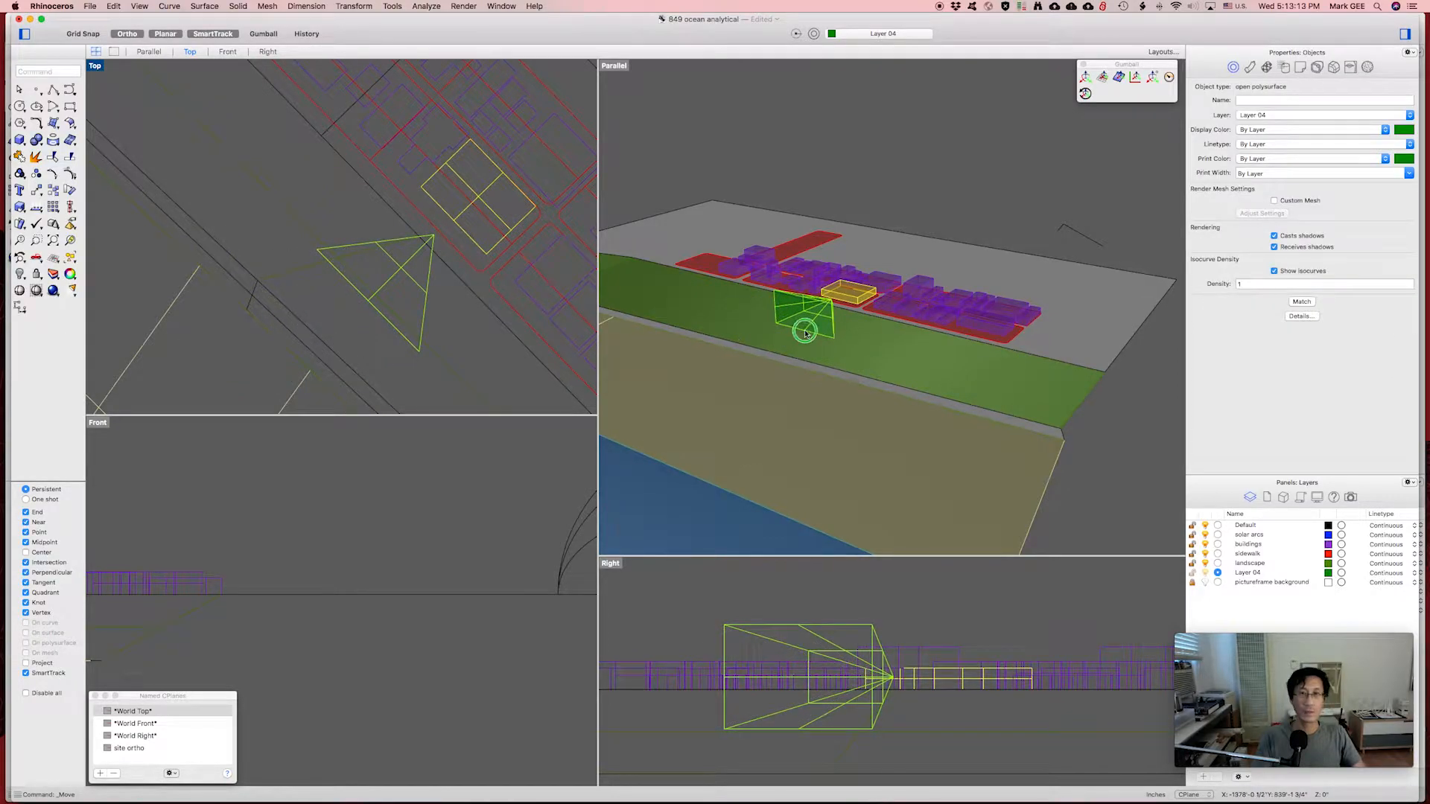
{"action": "right_click_drag", "start_coordinate": [805, 333], "coordinate": [733, 277]}
{"action": "scroll", "coordinate": [909, 328], "scroll_direction": "up", "scroll_amount": 10}
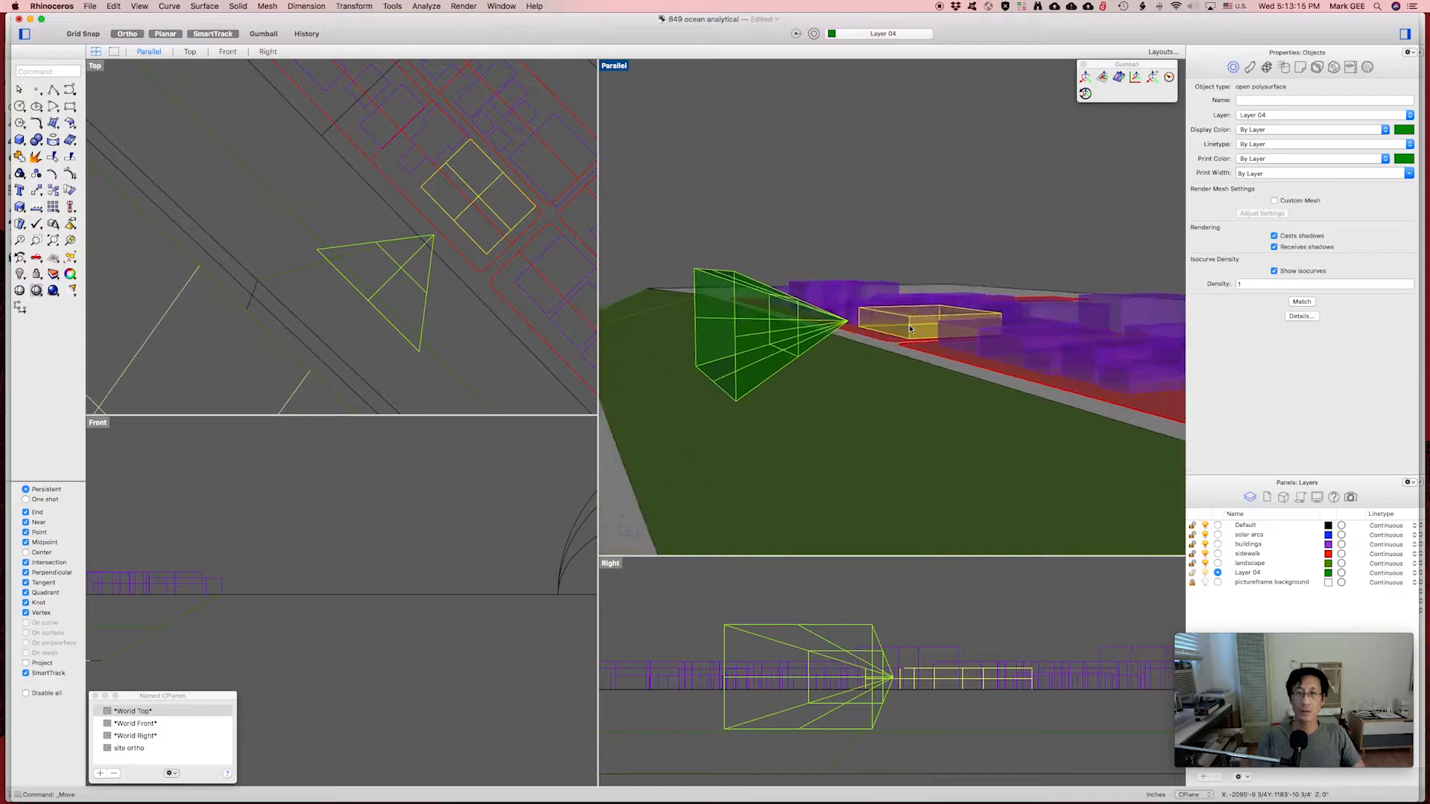
{"action": "right_click_drag", "start_coordinate": [894, 340], "coordinate": [820, 327]}
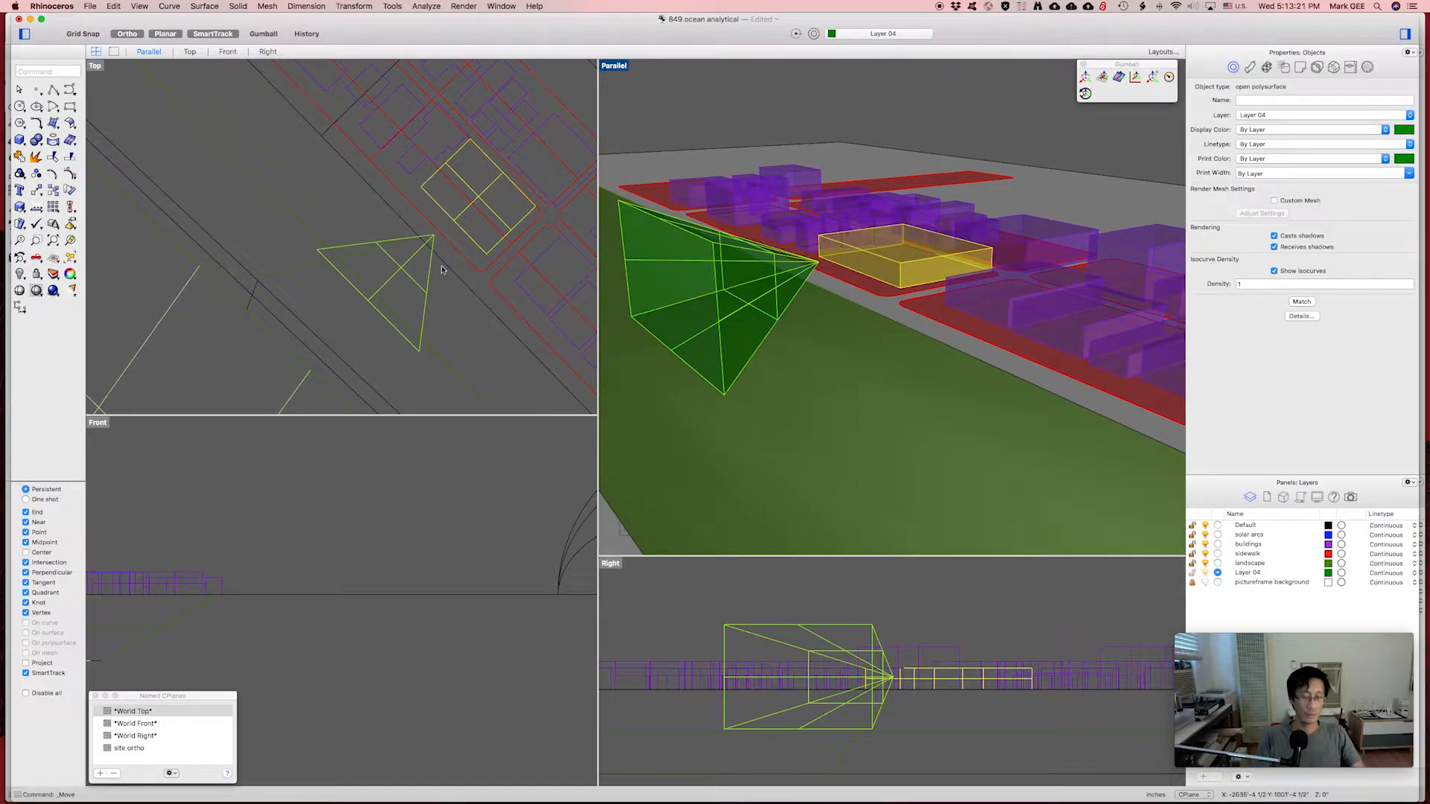
Nudge the pyramid up against the yellow building.
{"action": "type", "text": "m"}
{"action": "key", "text": "Return"}
{"action": "left_click", "coordinate": [364, 350]}
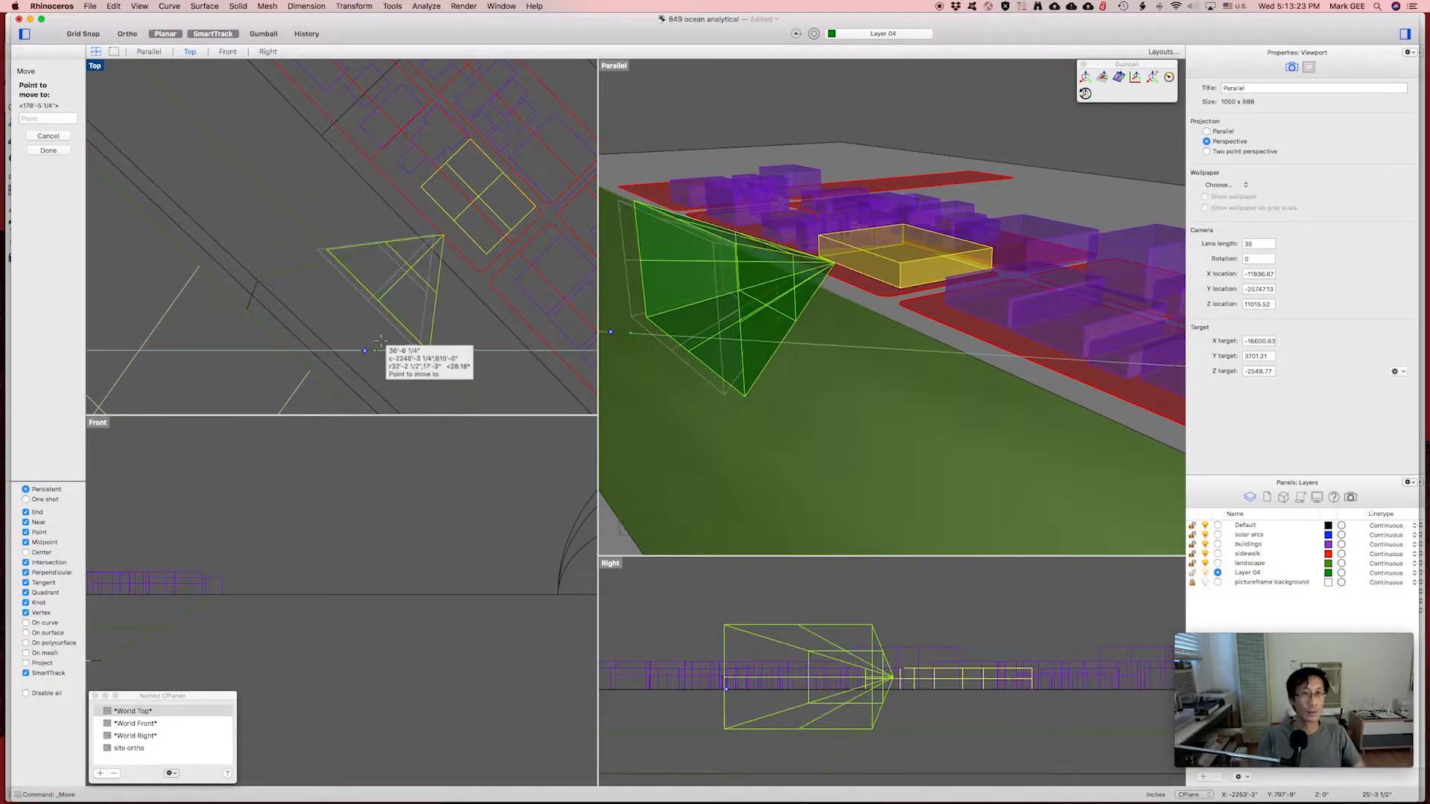
{"action": "left_click", "coordinate": [380, 337]}
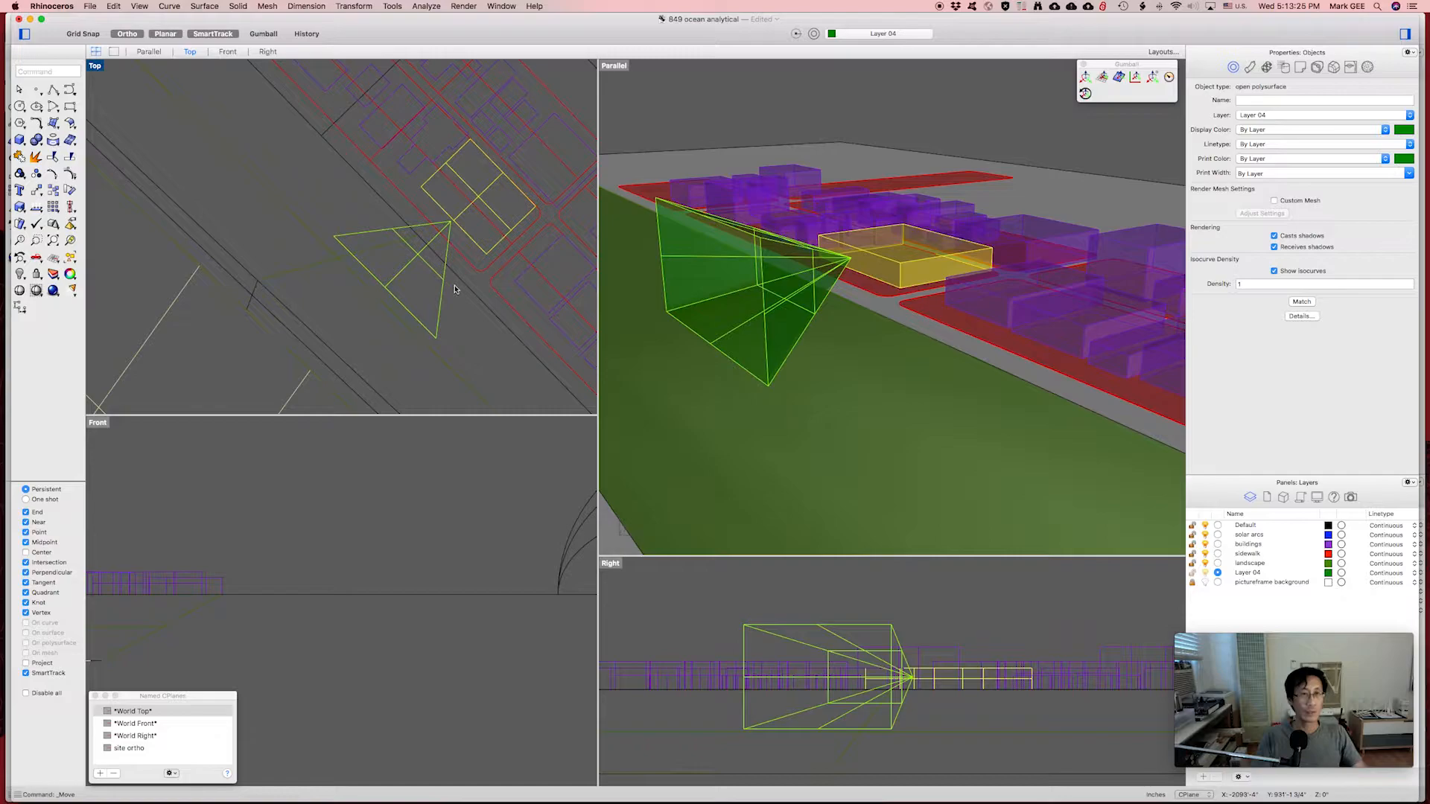
{"action": "scroll", "coordinate": [438, 241], "scroll_direction": "down", "scroll_amount": 3}
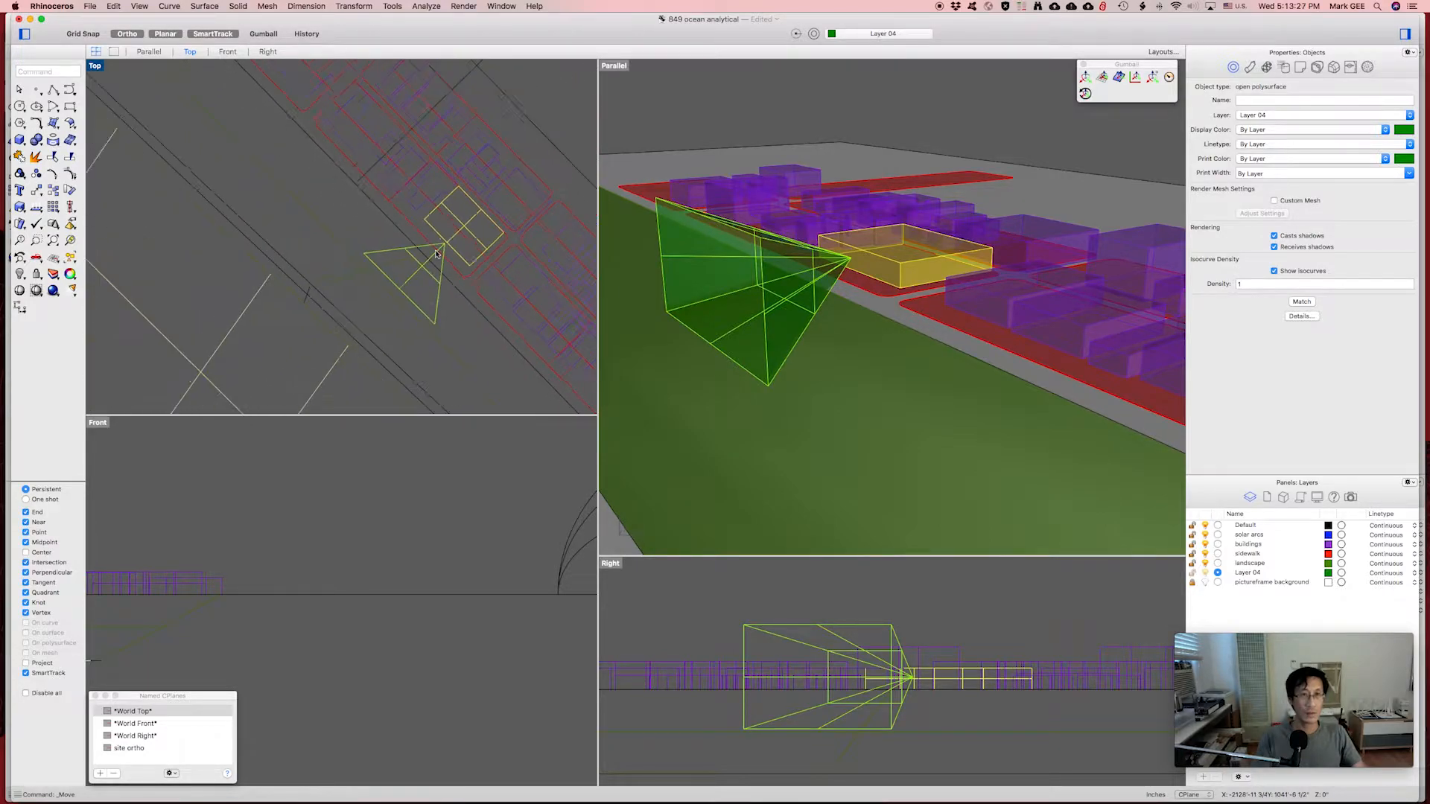
{"action": "scroll", "coordinate": [427, 240], "scroll_direction": "down", "scroll_amount": 4}
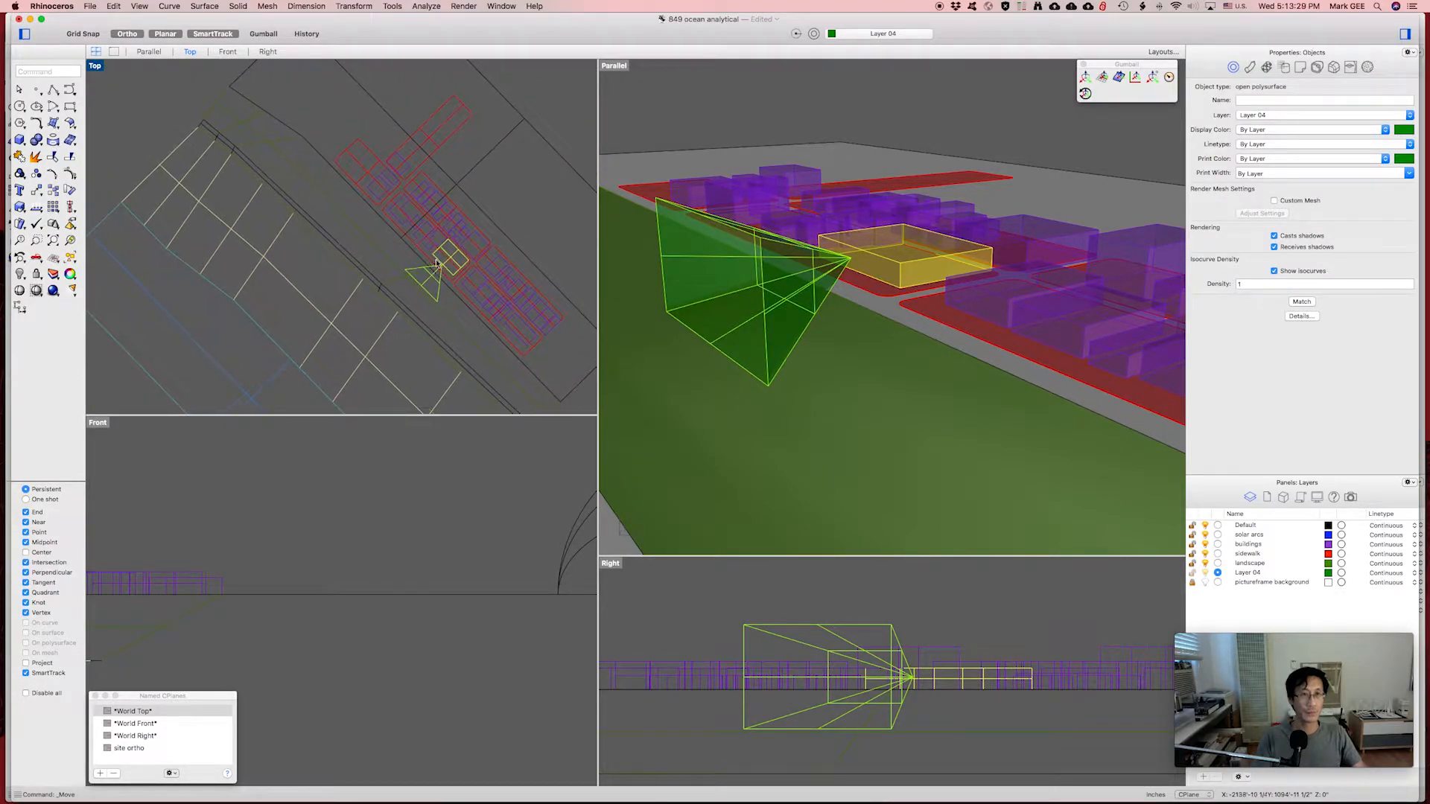
{"action": "scroll", "coordinate": [392, 264], "scroll_direction": "up", "scroll_amount": 5}
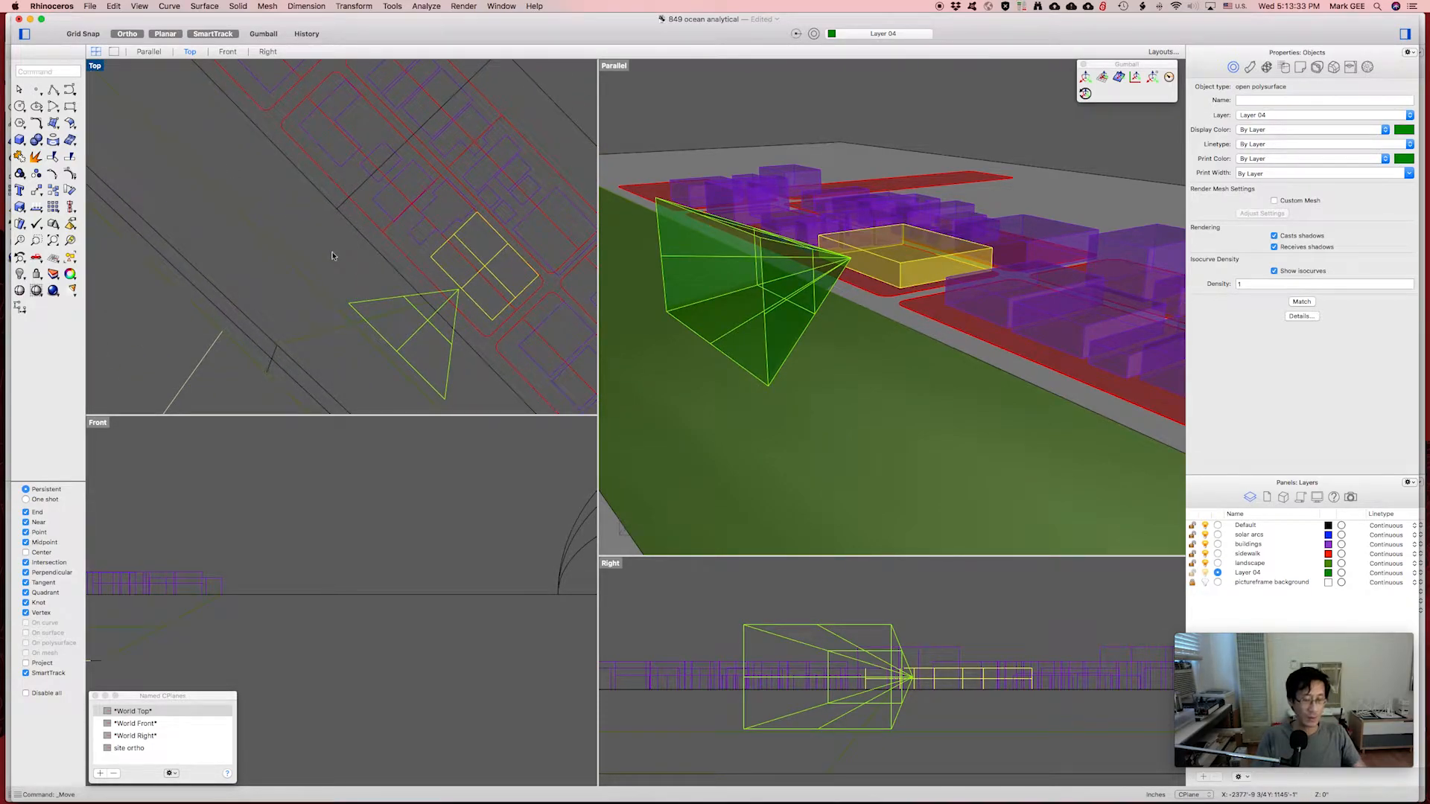
Place a rotated copy of the view cone using Rotate with Ortho snapping to straight angles.
{"action": "type", "text": "ro"}
{"action": "key", "text": "Return"}
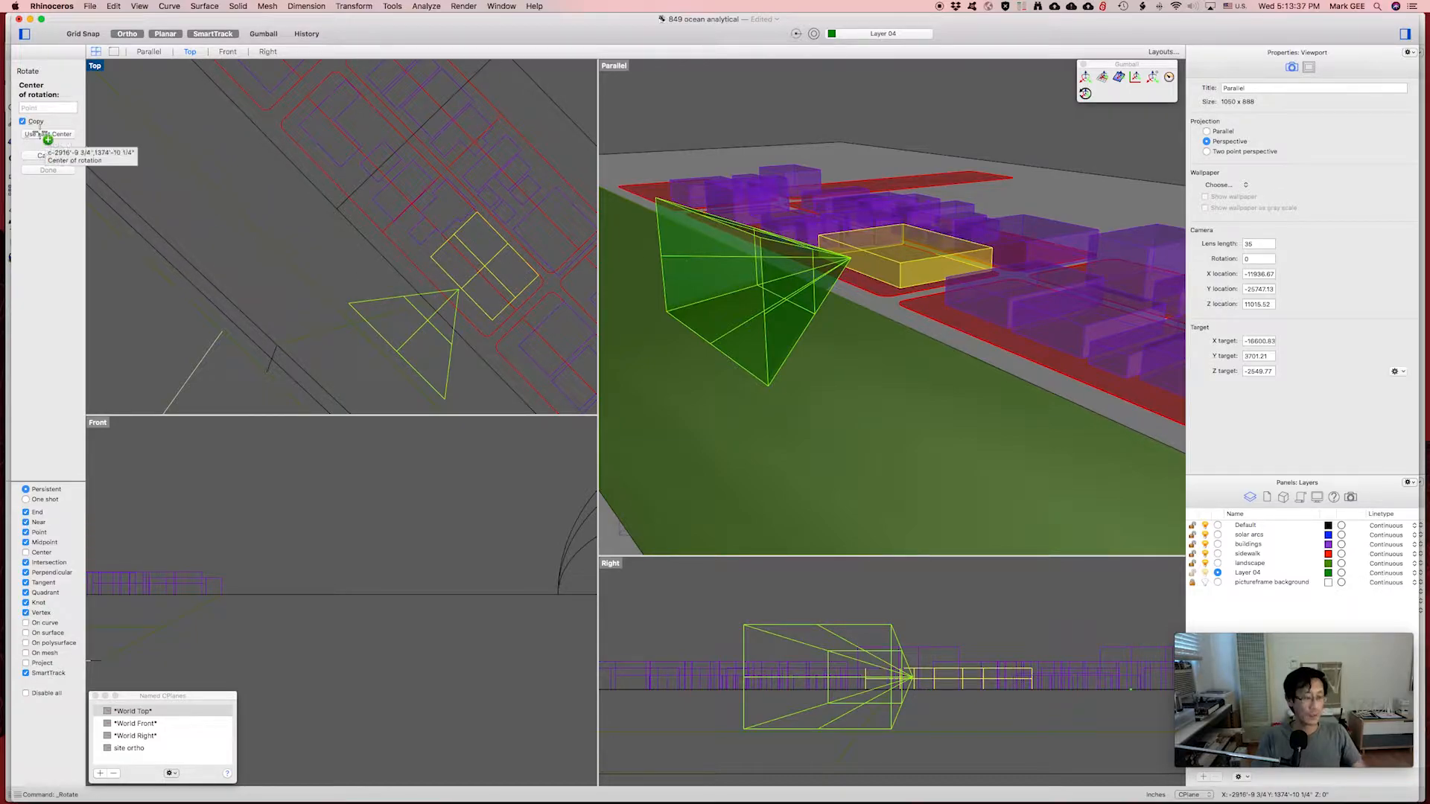
{"action": "key", "text": "alt"}
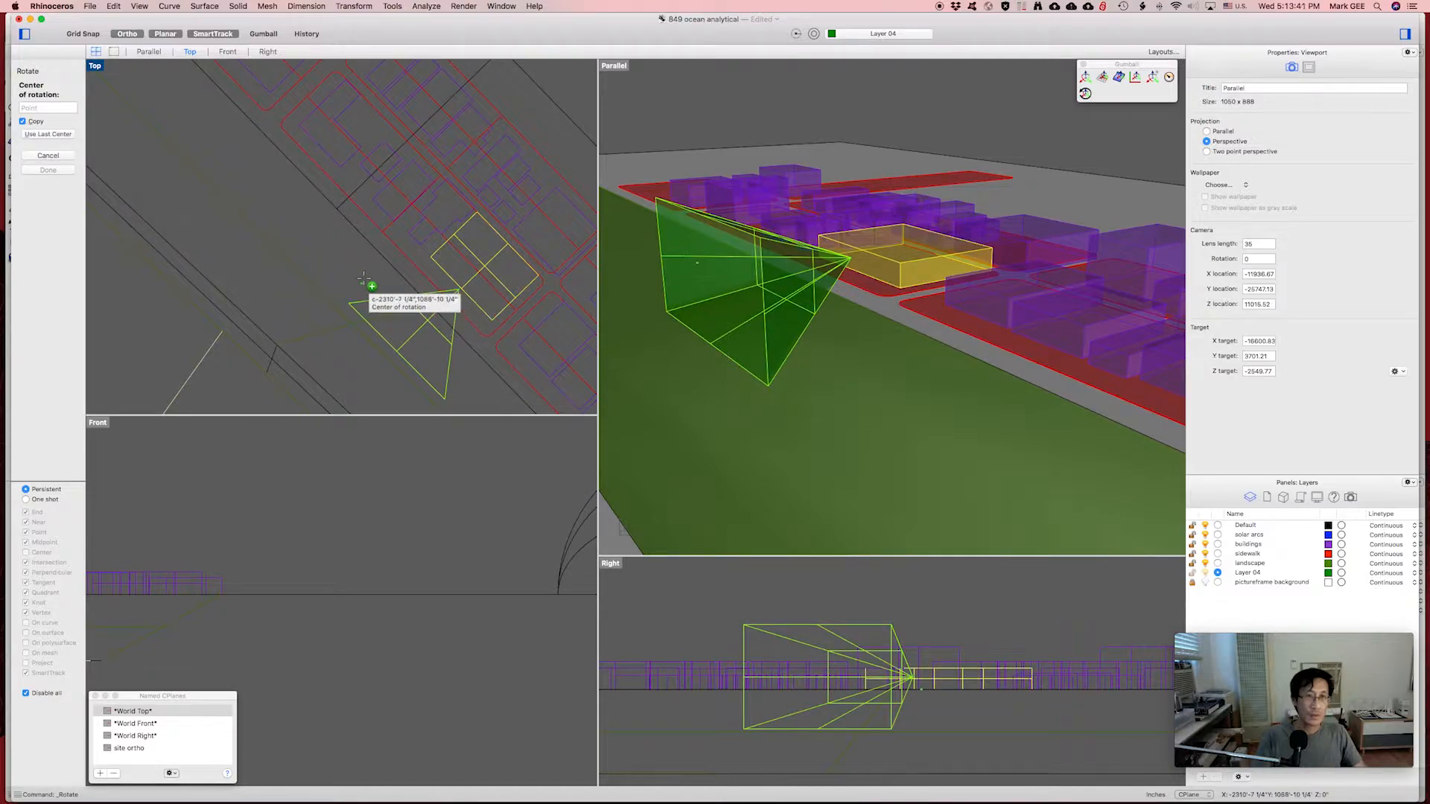
{"action": "left_click", "coordinate": [368, 277]}
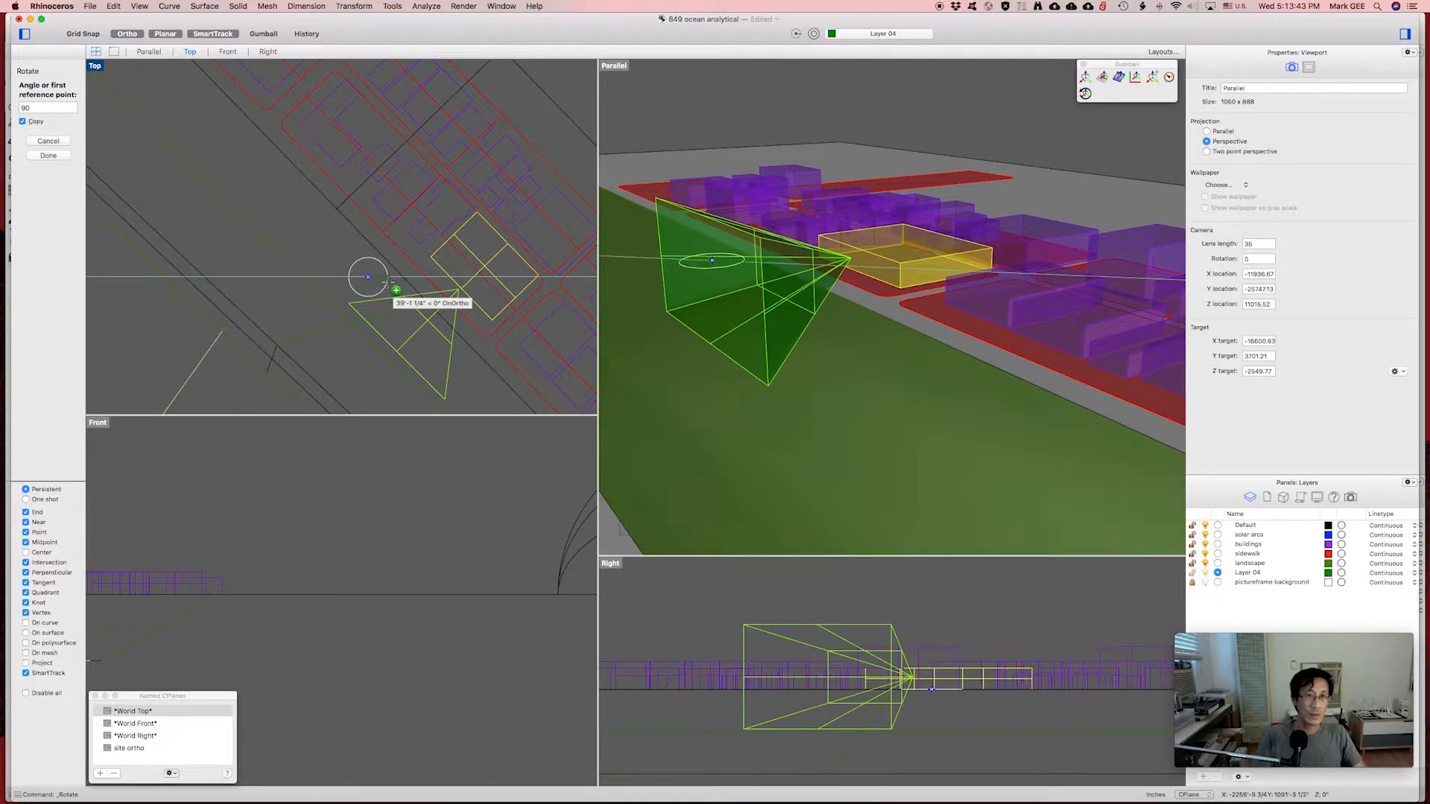
{"action": "key", "text": "F8"}
{"action": "left_click", "coordinate": [387, 276]}
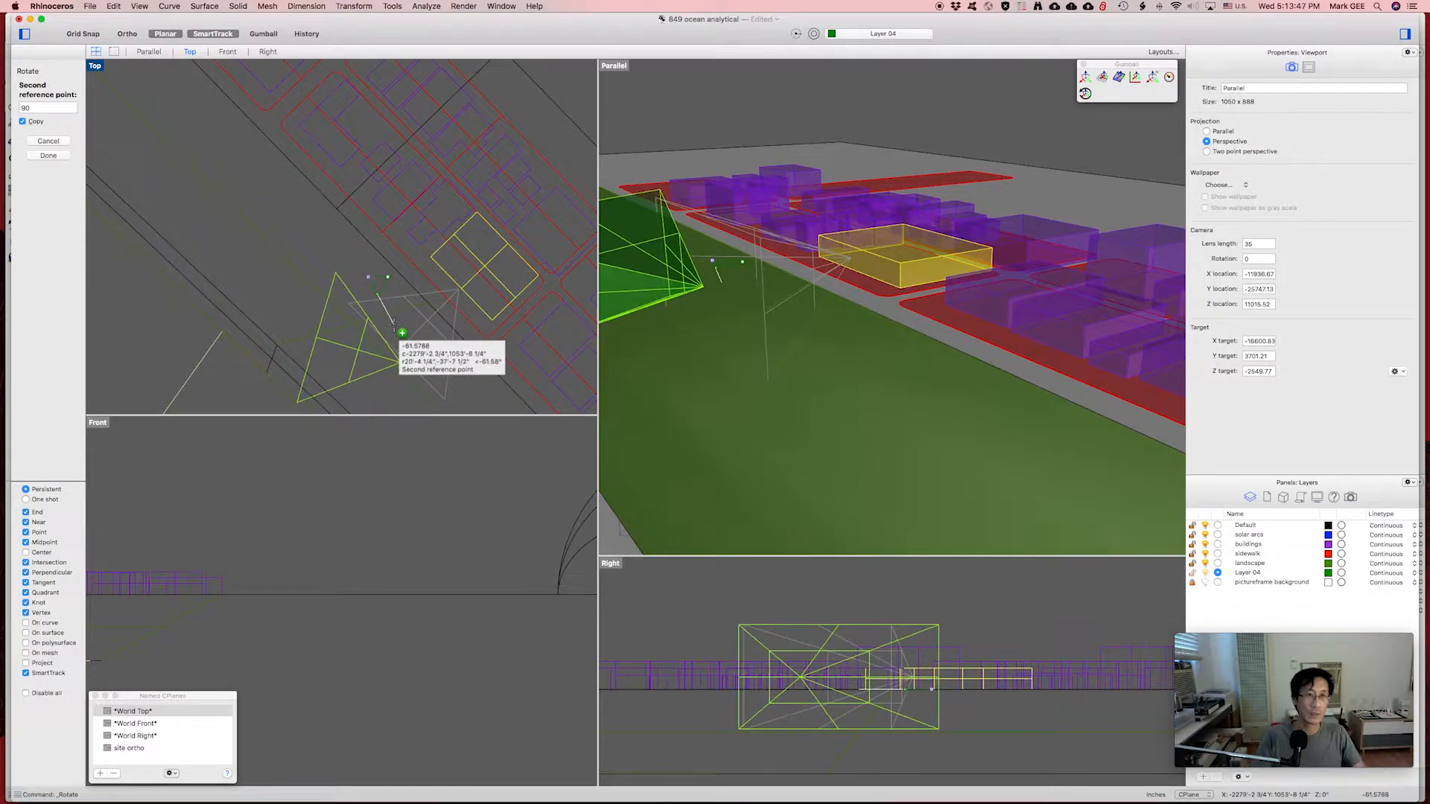
{"action": "key", "text": "F8"}
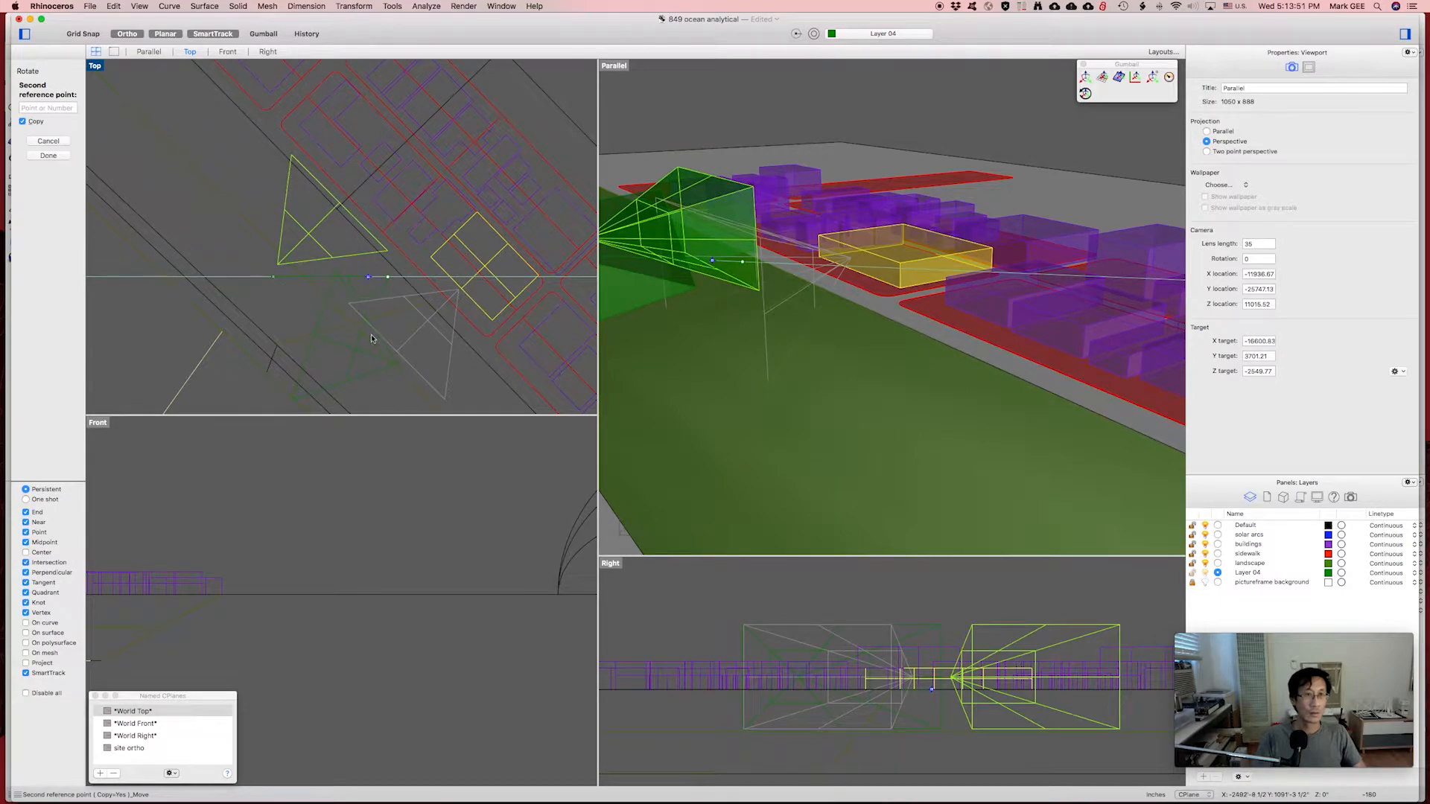
{"action": "left_click", "coordinate": [372, 339]}
Delete the upper green frustum.
{"action": "key", "text": "Escape"}
{"action": "left_click", "coordinate": [321, 227]}
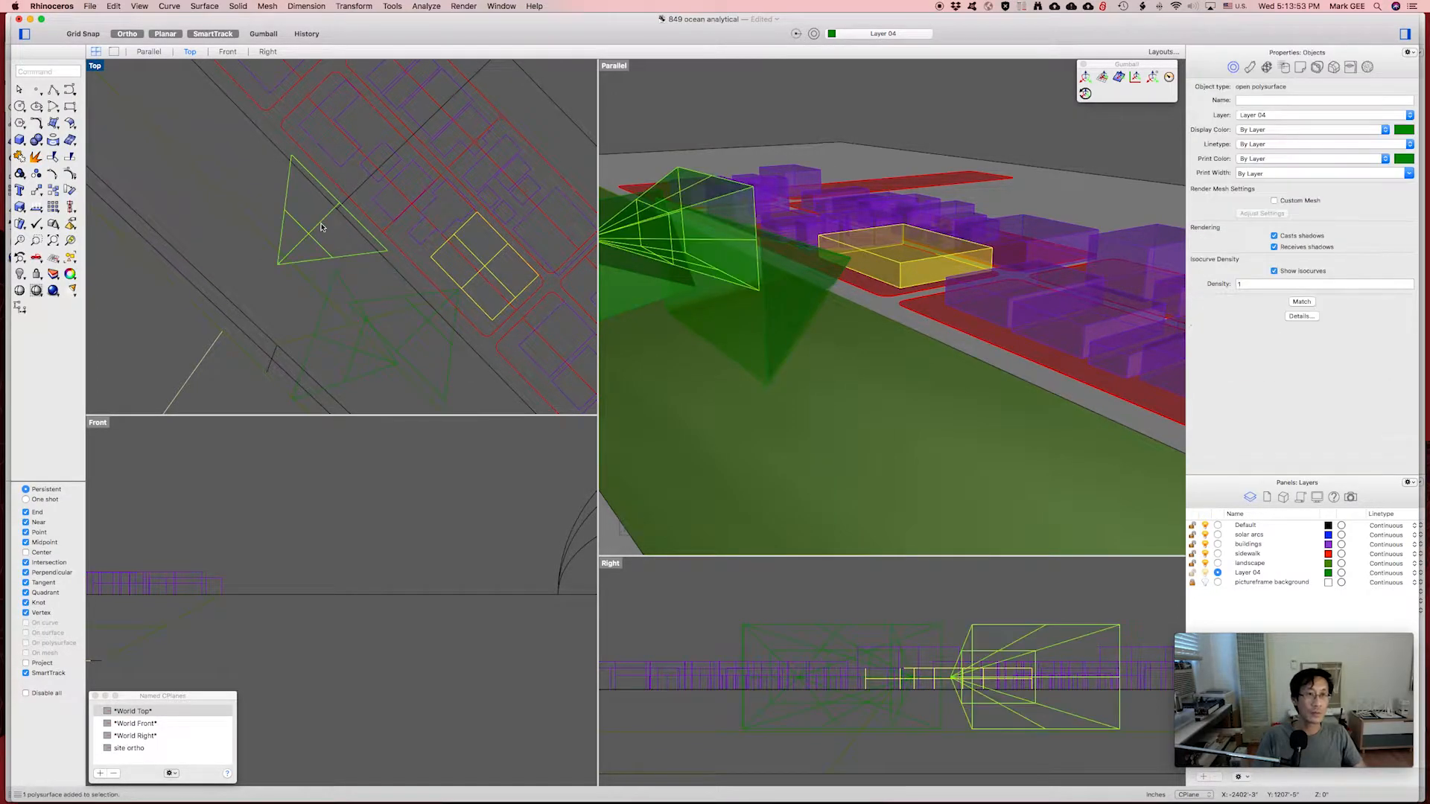
{"action": "type", "text": "d: Delete"}
{"action": "key", "text": "Return"}
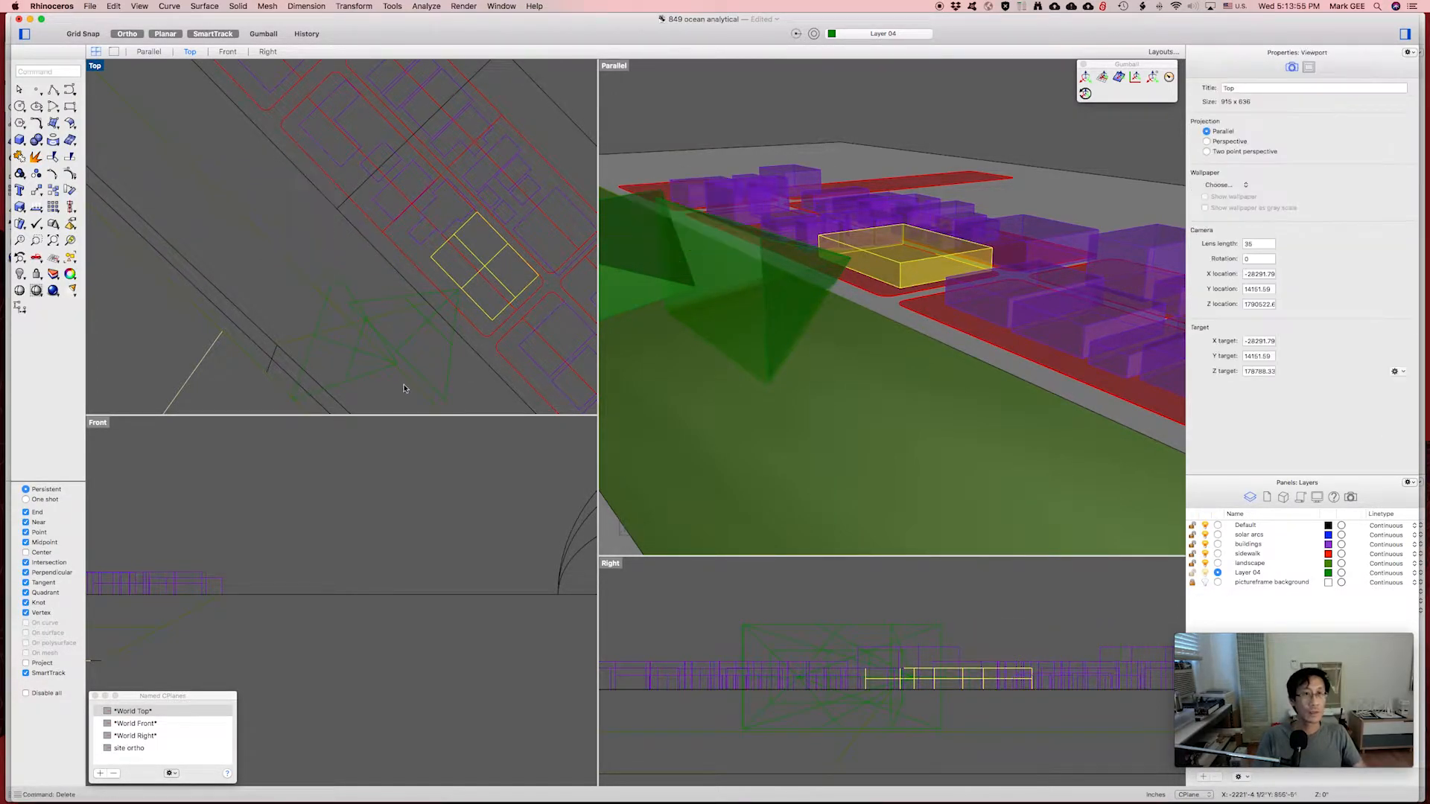
Move the first green view-cone frustum to a new spot in the Top view.
{"action": "left_click", "coordinate": [361, 356]}
{"action": "type", "text": "m"}
{"action": "key", "text": "Return"}
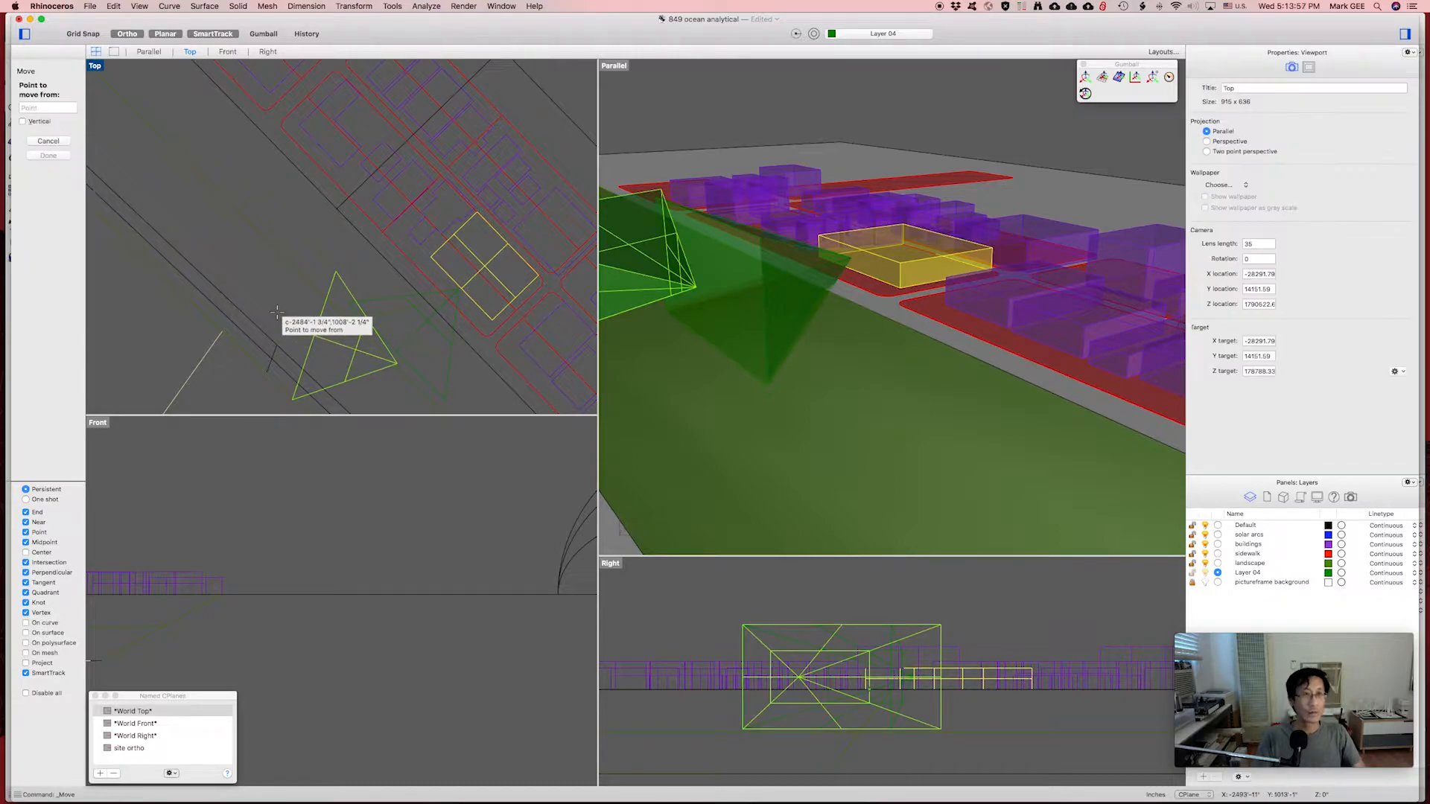
{"action": "left_click", "coordinate": [270, 304]}
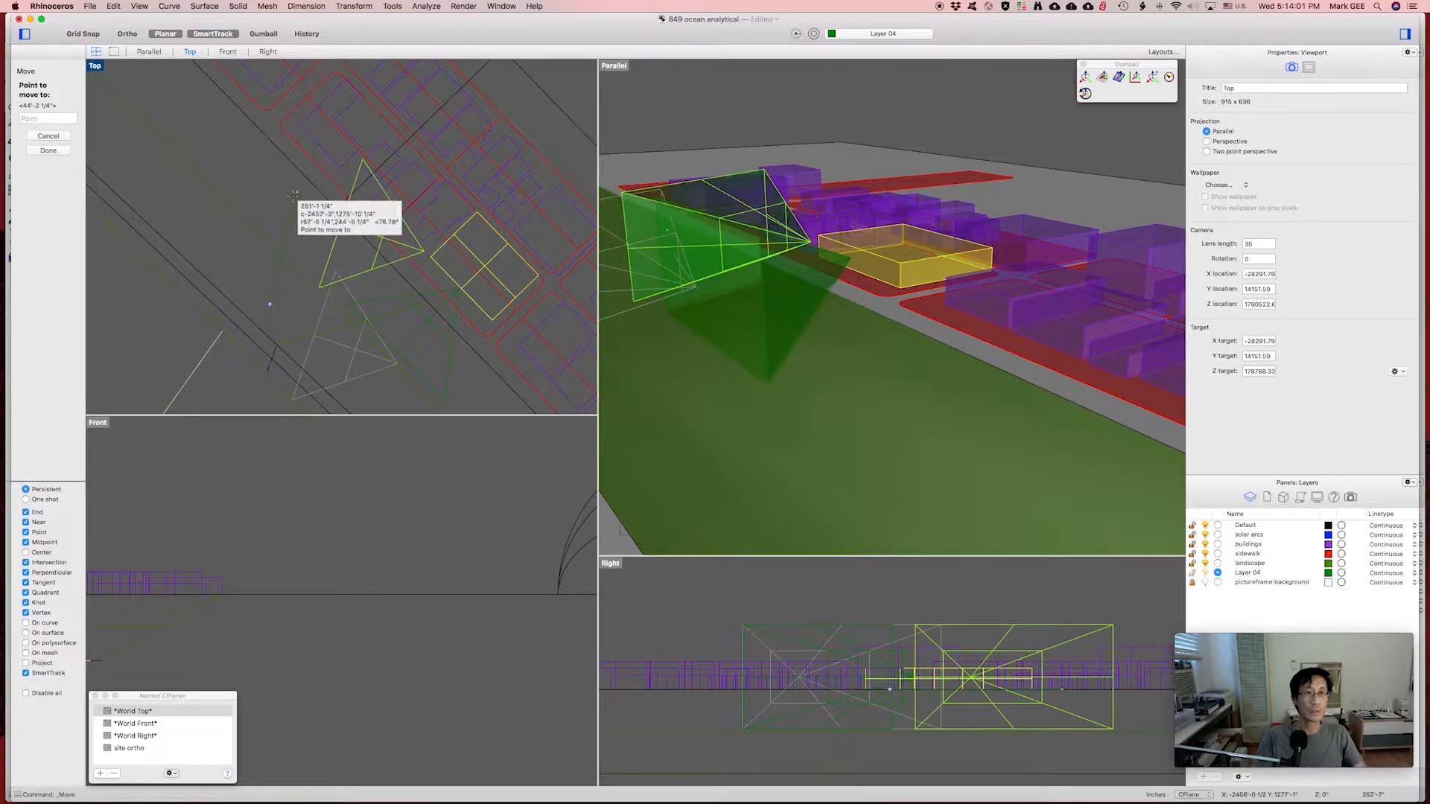
{"action": "left_click", "coordinate": [295, 204], "text": "shift"}
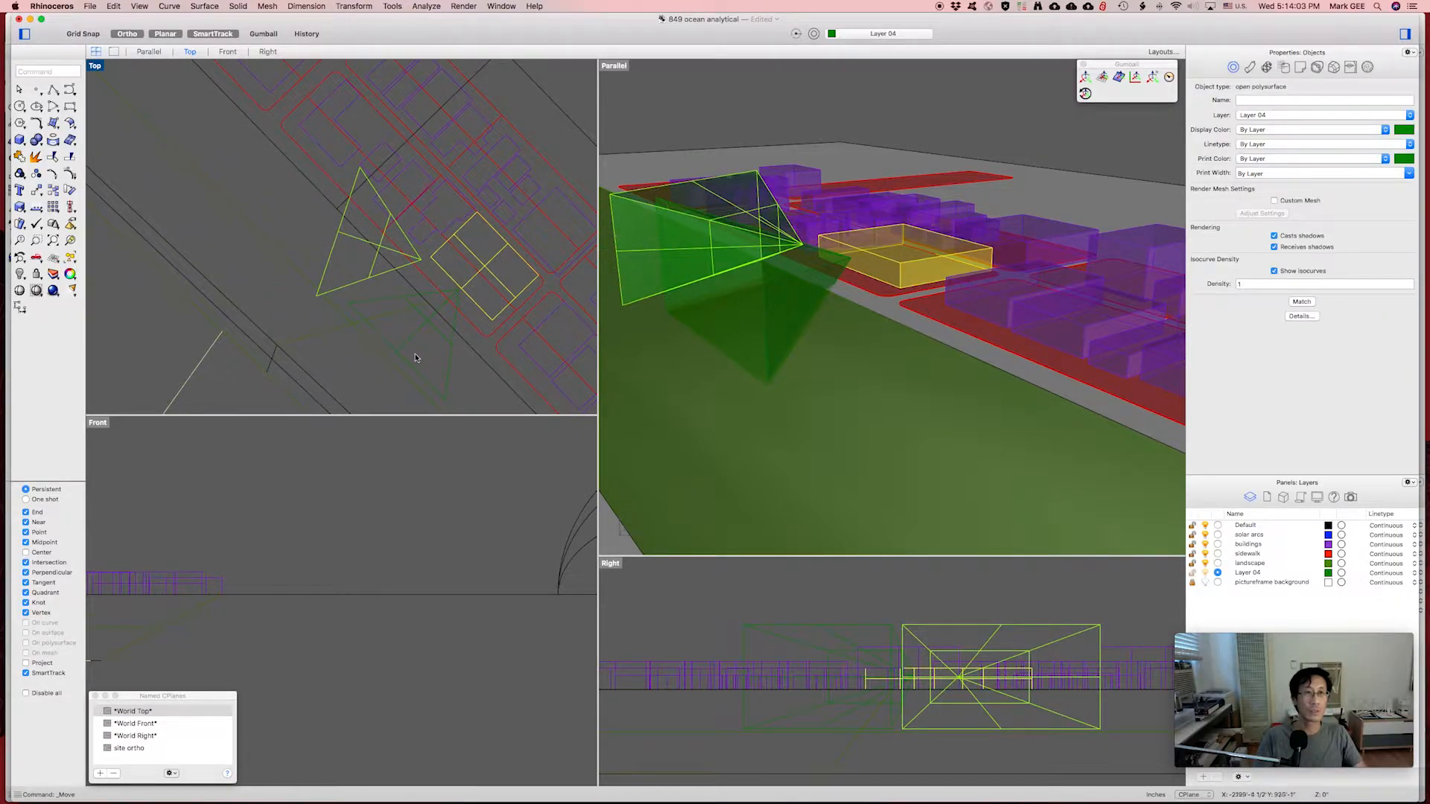
Make a right-angle rotated copy of the second view-cone frustum.
{"action": "right_click_drag", "start_coordinate": [467, 340], "coordinate": [348, 240]}
{"action": "left_click", "coordinate": [298, 240]}
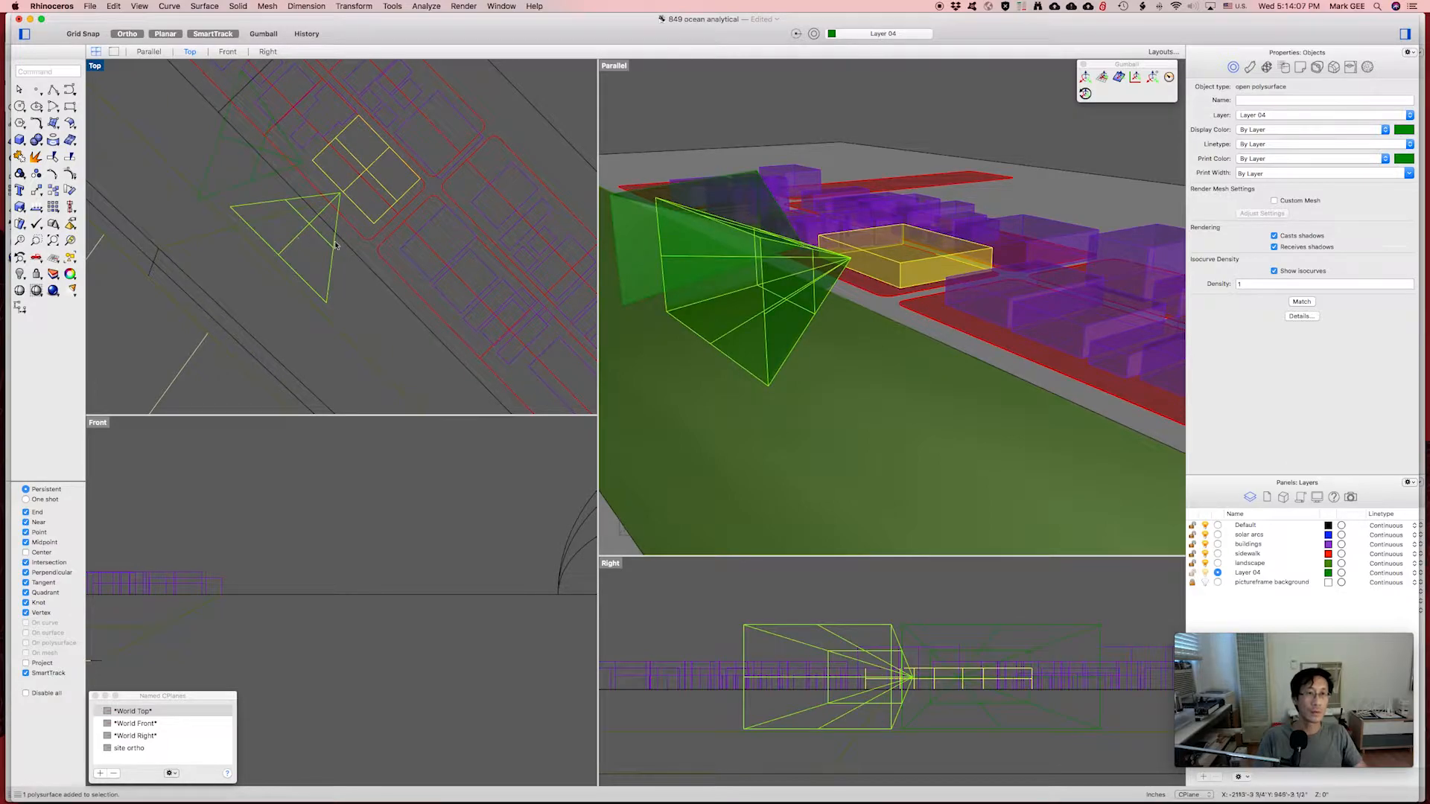
{"action": "right_click_drag", "start_coordinate": [358, 304], "coordinate": [355, 291]}
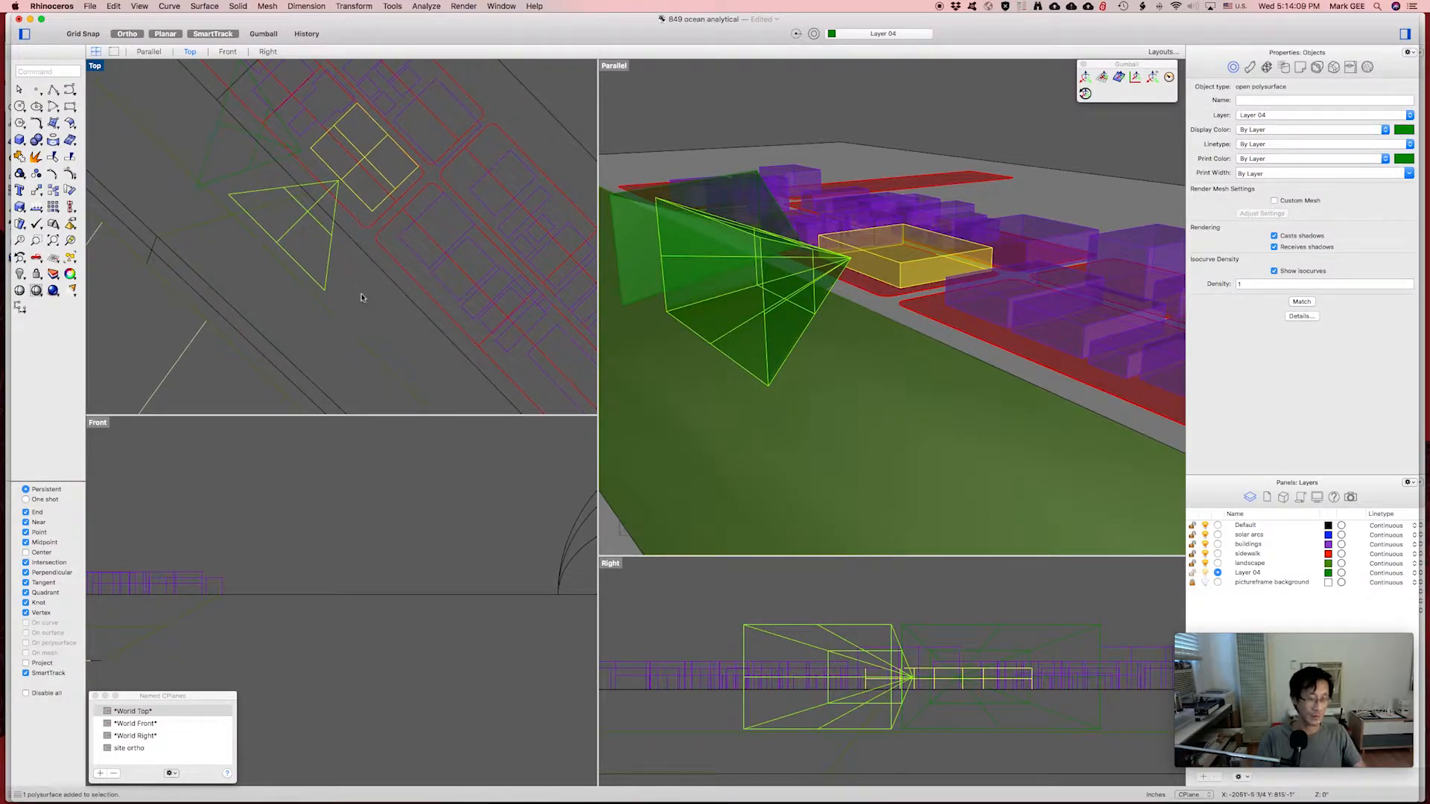
{"action": "type", "text": "rotate"}
{"action": "key", "text": "Return"}
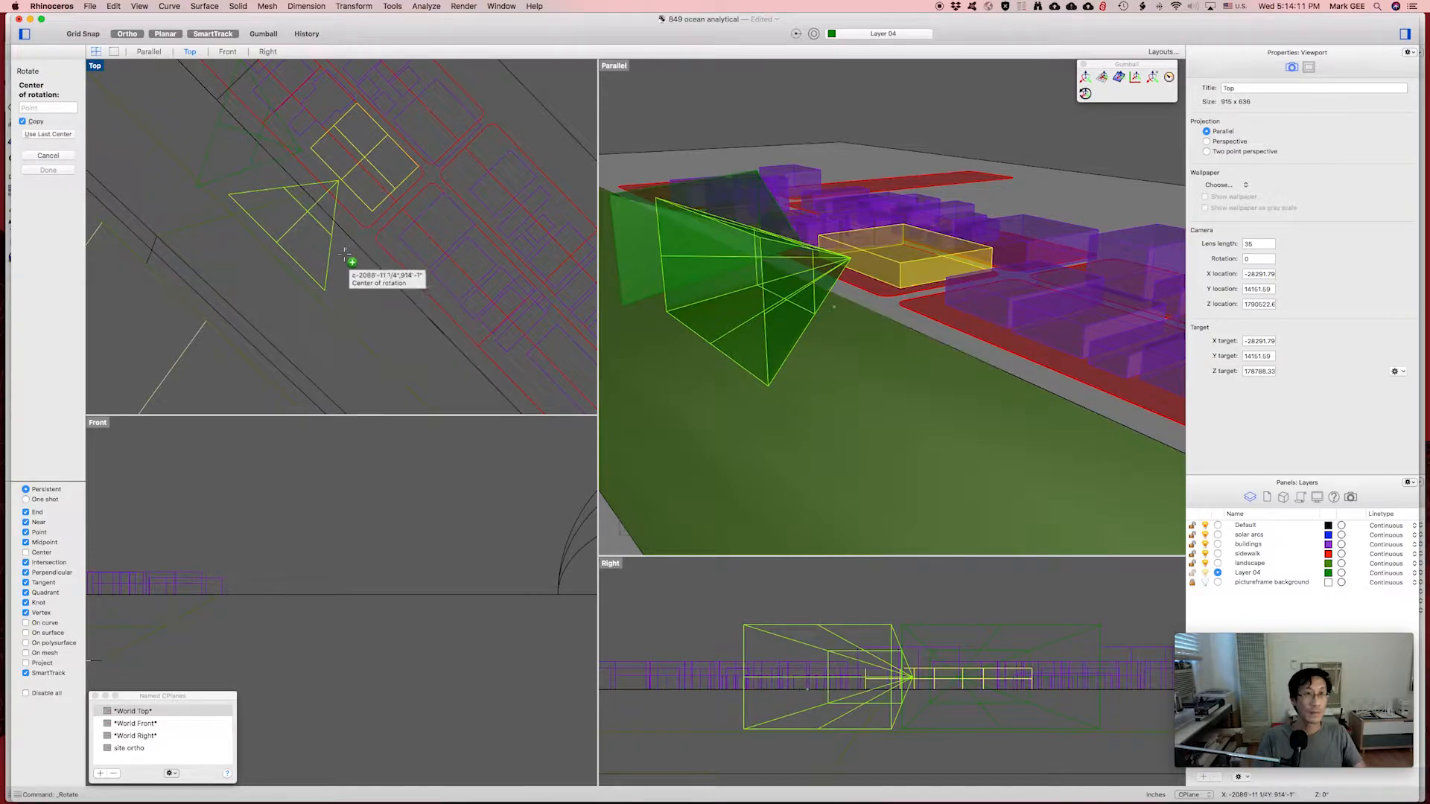
{"action": "left_click", "coordinate": [254, 284]}
{"action": "key", "text": "F8"}
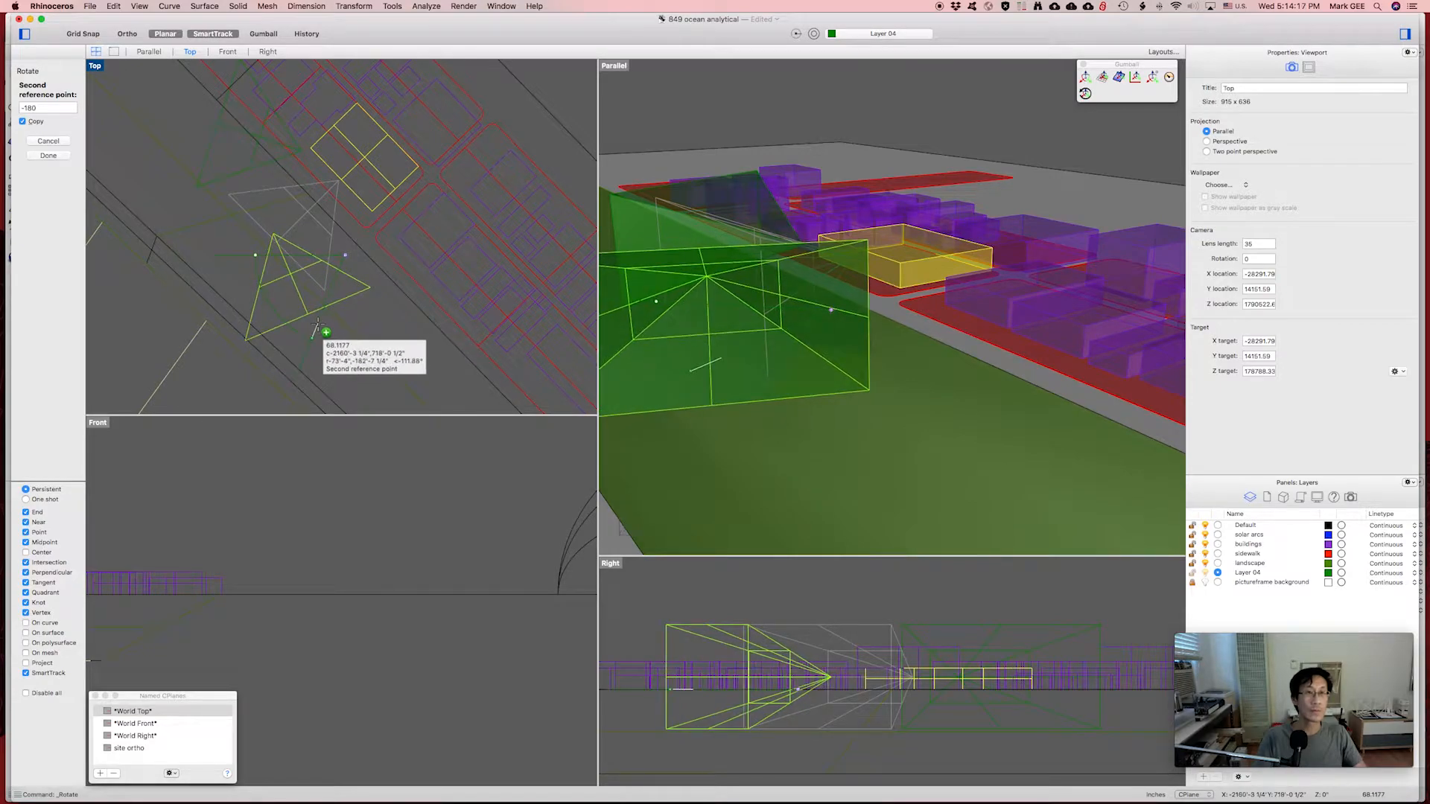
{"action": "key", "text": "F8"}
{"action": "left_click", "coordinate": [287, 290]}
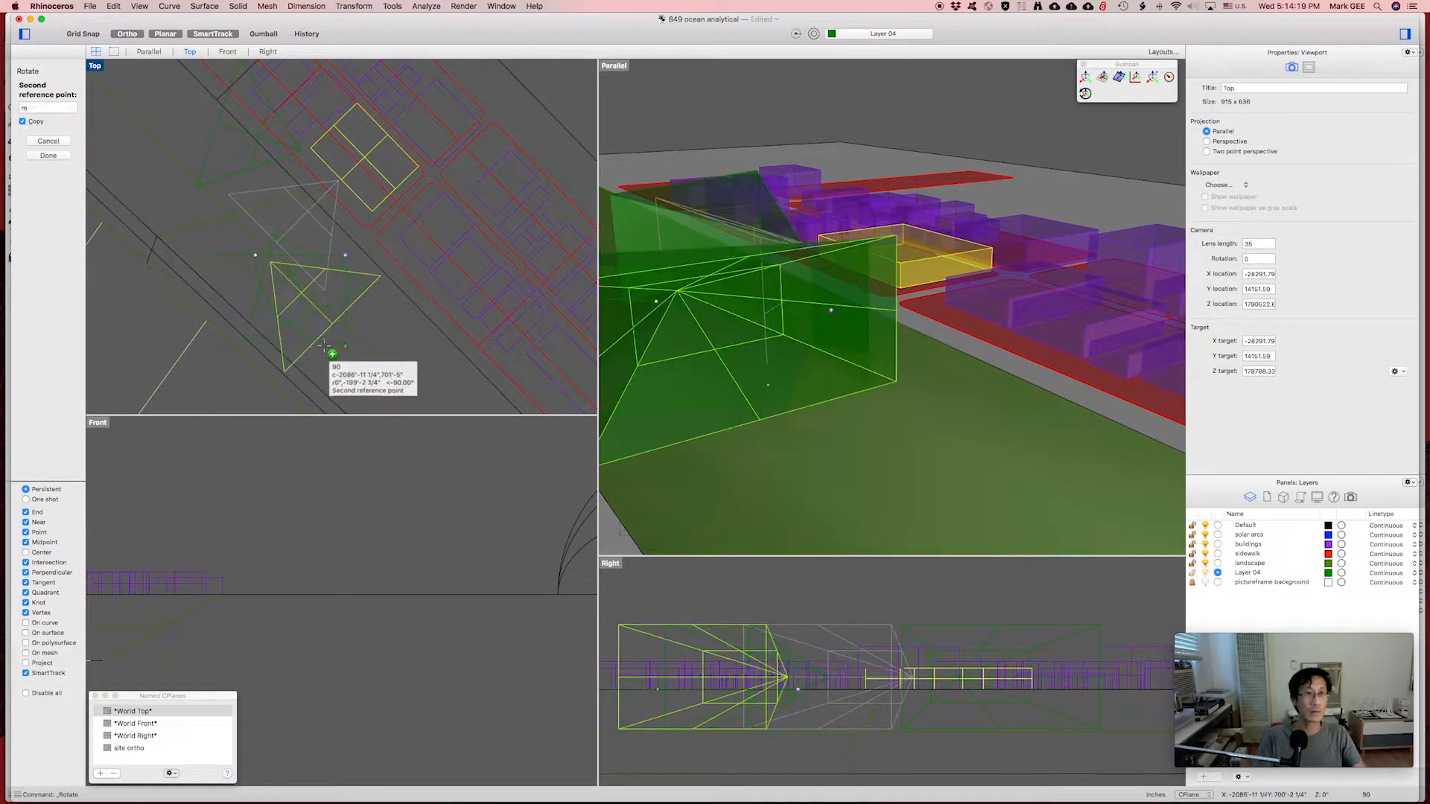
{"action": "key", "text": "Return"}
Select the rotated frustum and begin moving it from a base point.
{"action": "left_click", "coordinate": [302, 308]}
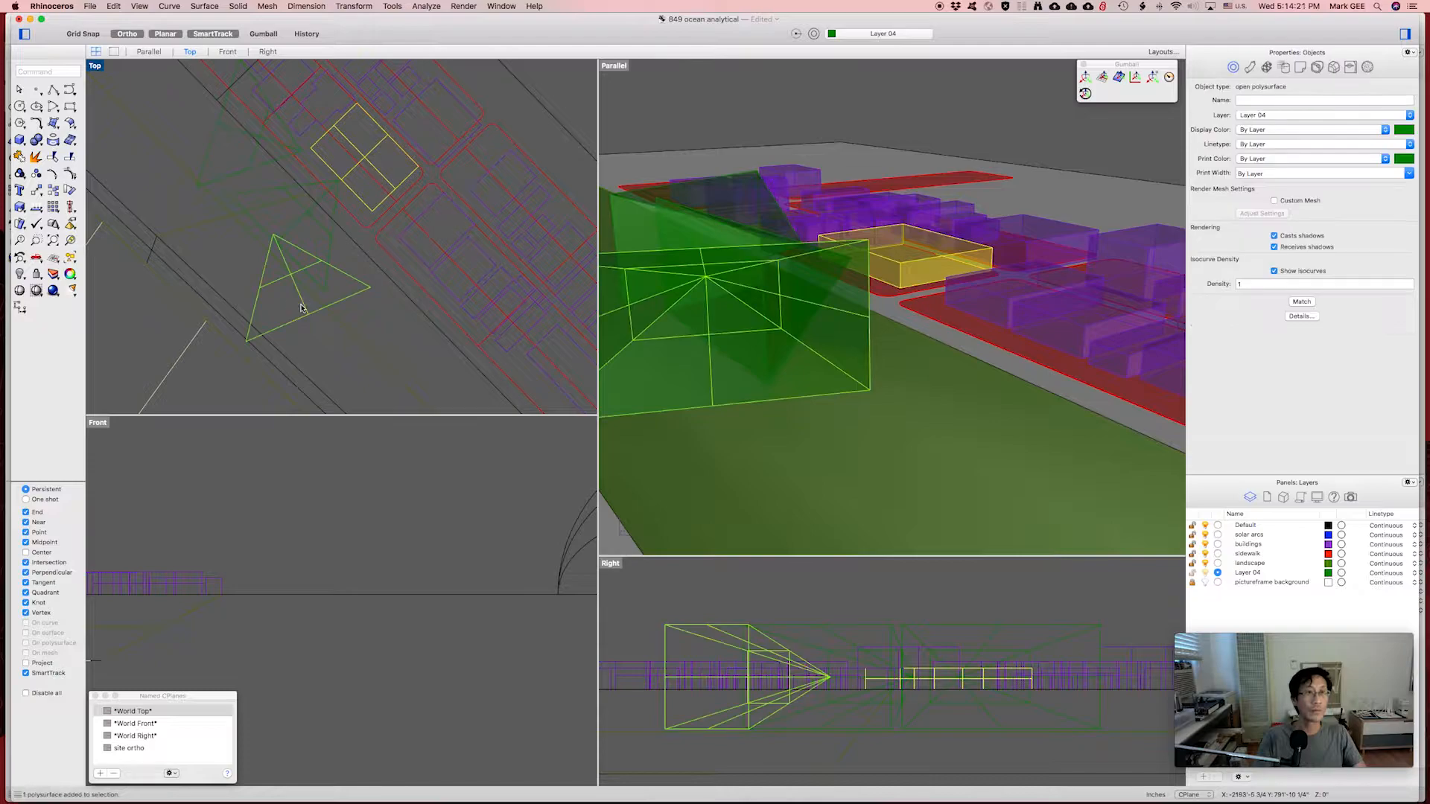
{"action": "type", "text": "m"}
{"action": "key", "text": "Return"}
{"action": "left_click", "coordinate": [211, 391]}
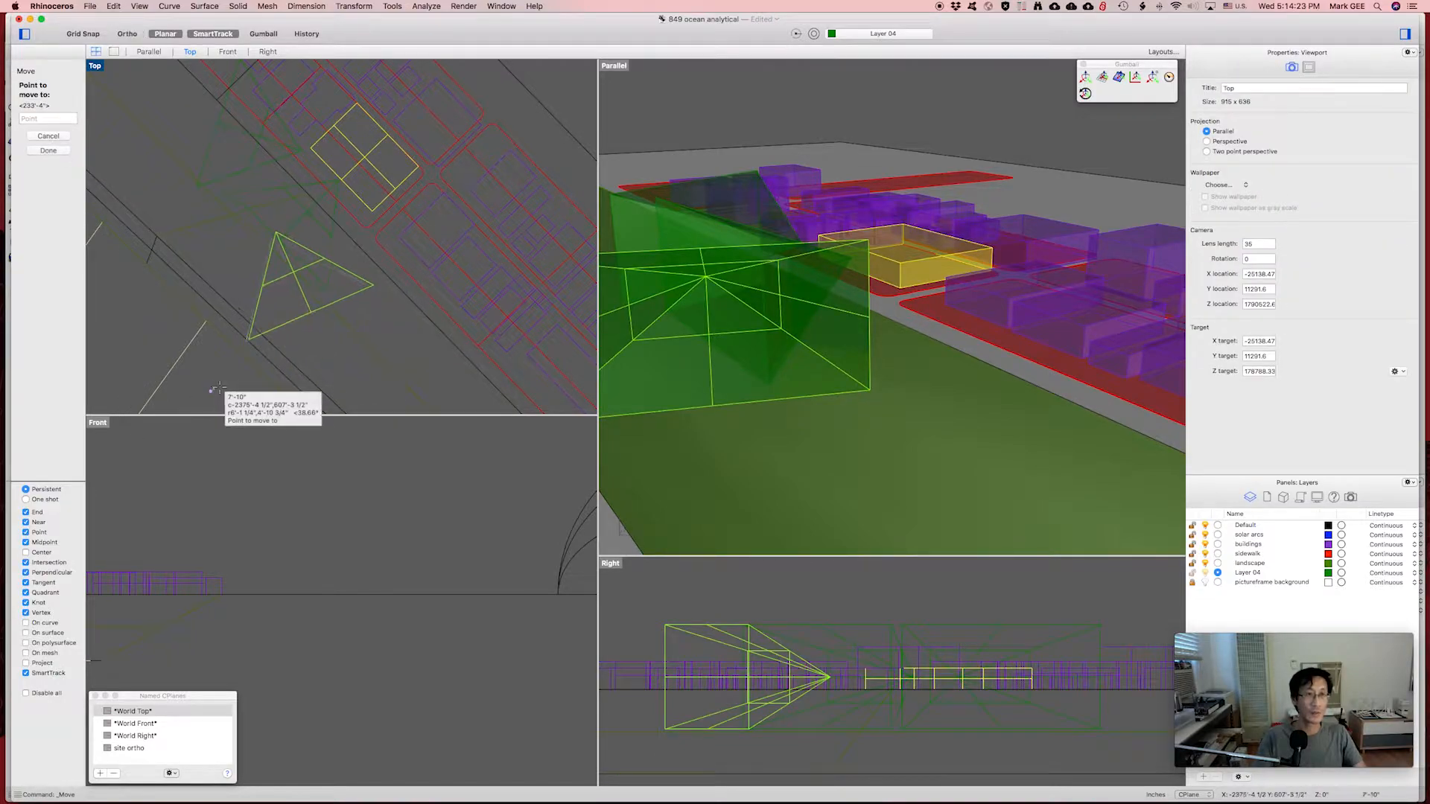
Cancel the first move, then shift the rotated frustum slightly right in the Top view.
{"action": "key", "text": "F8"}
{"action": "key", "text": "F8"}
{"action": "key", "text": "Escape"}
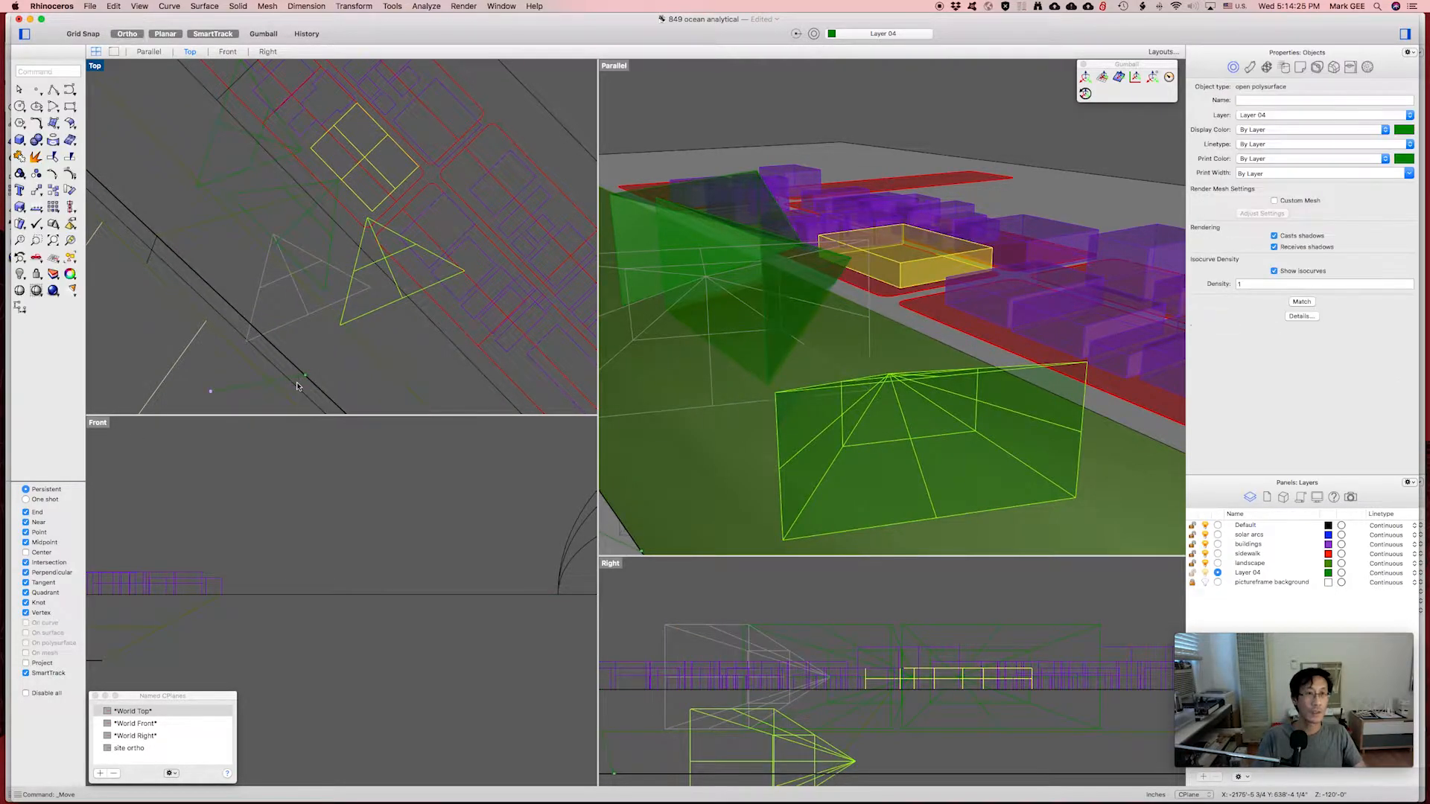
{"action": "scroll", "coordinate": [432, 350], "scroll_direction": "down", "scroll_amount": 4}
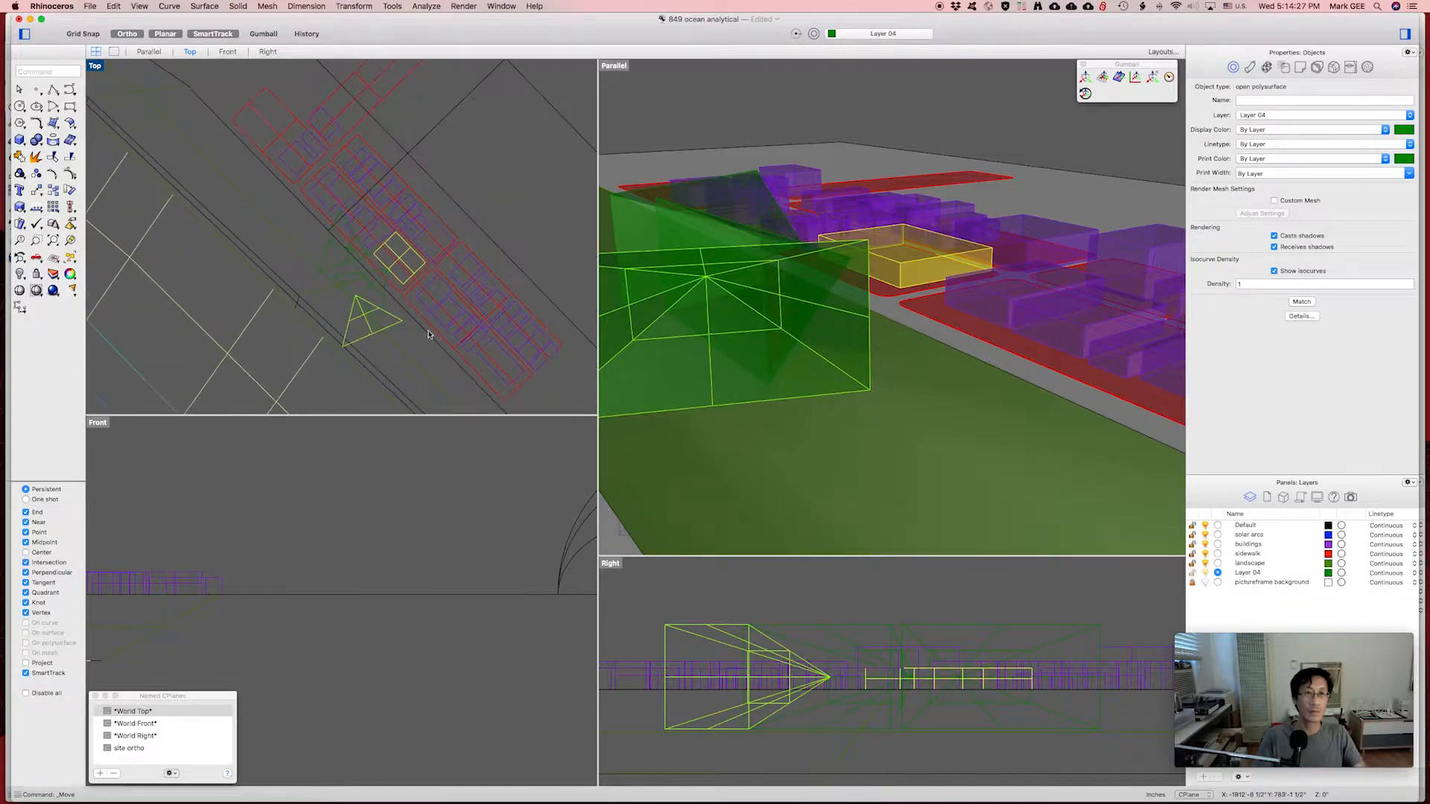
{"action": "key", "text": "Return"}
{"action": "left_click", "coordinate": [487, 194]}
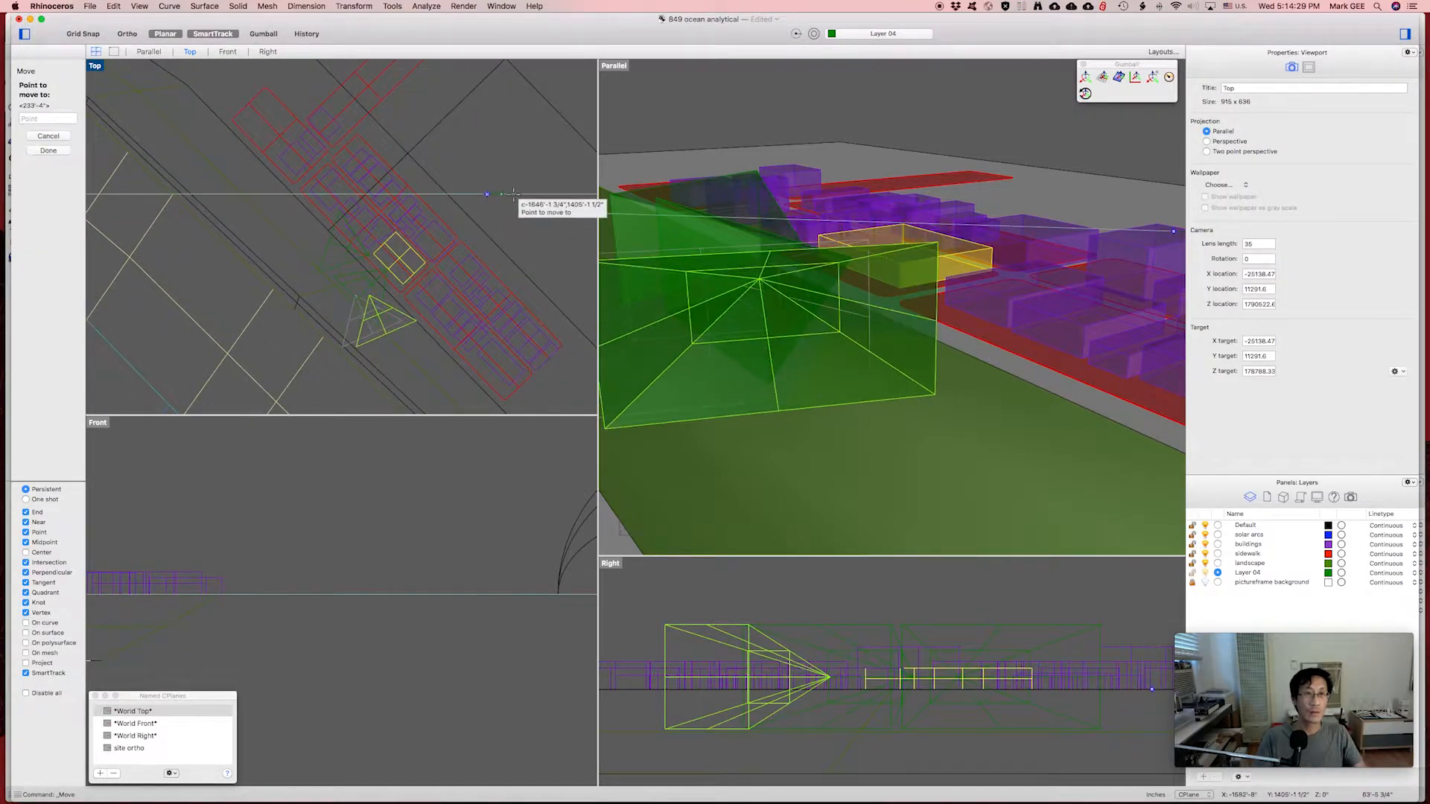
{"action": "key", "text": "F8"}
{"action": "left_click", "coordinate": [530, 194]}
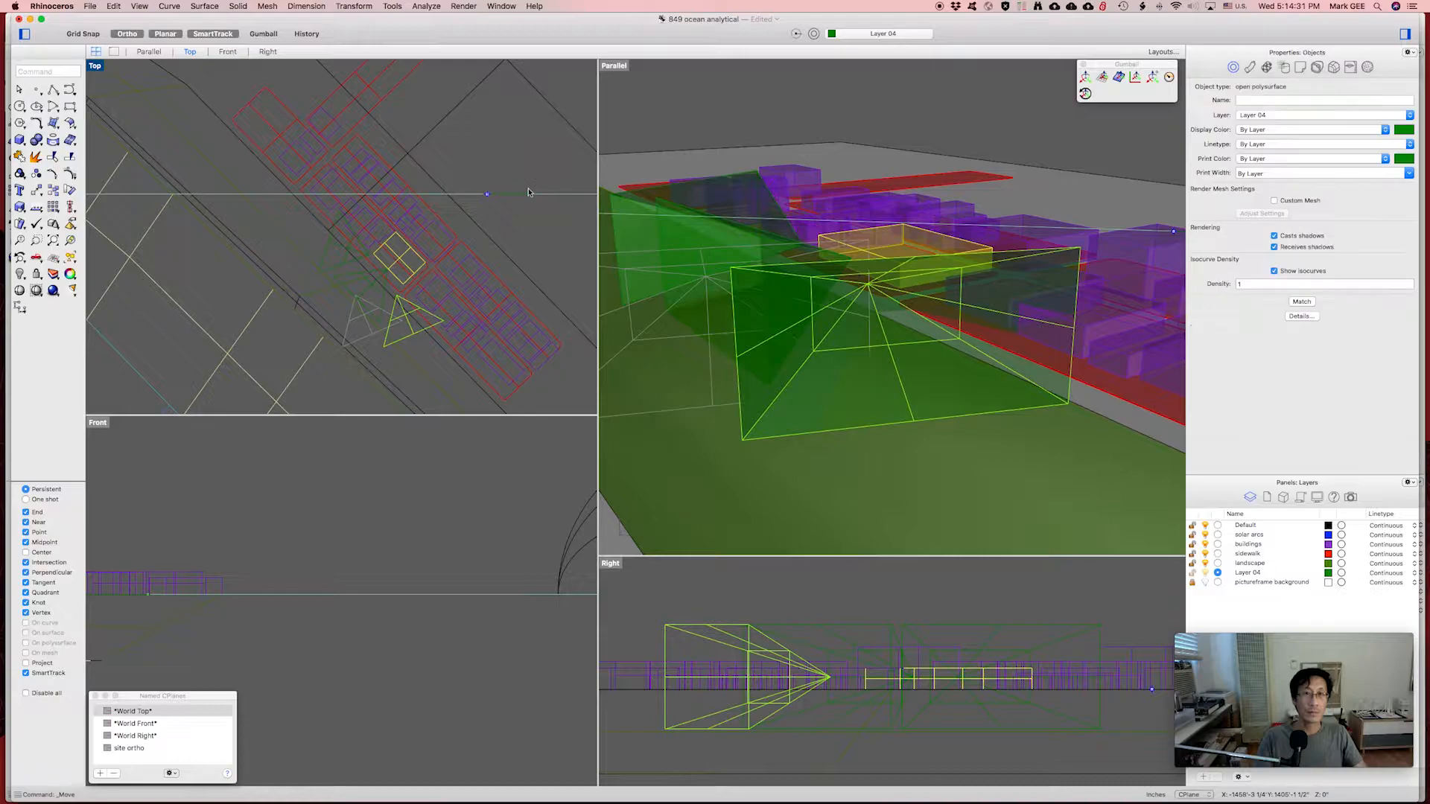
{"action": "key", "text": "F8"}
{"action": "left_click", "coordinate": [830, 347]}
{"action": "key", "text": "Return"}
{"action": "right_click_drag", "start_coordinate": [830, 348], "coordinate": [853, 376]}
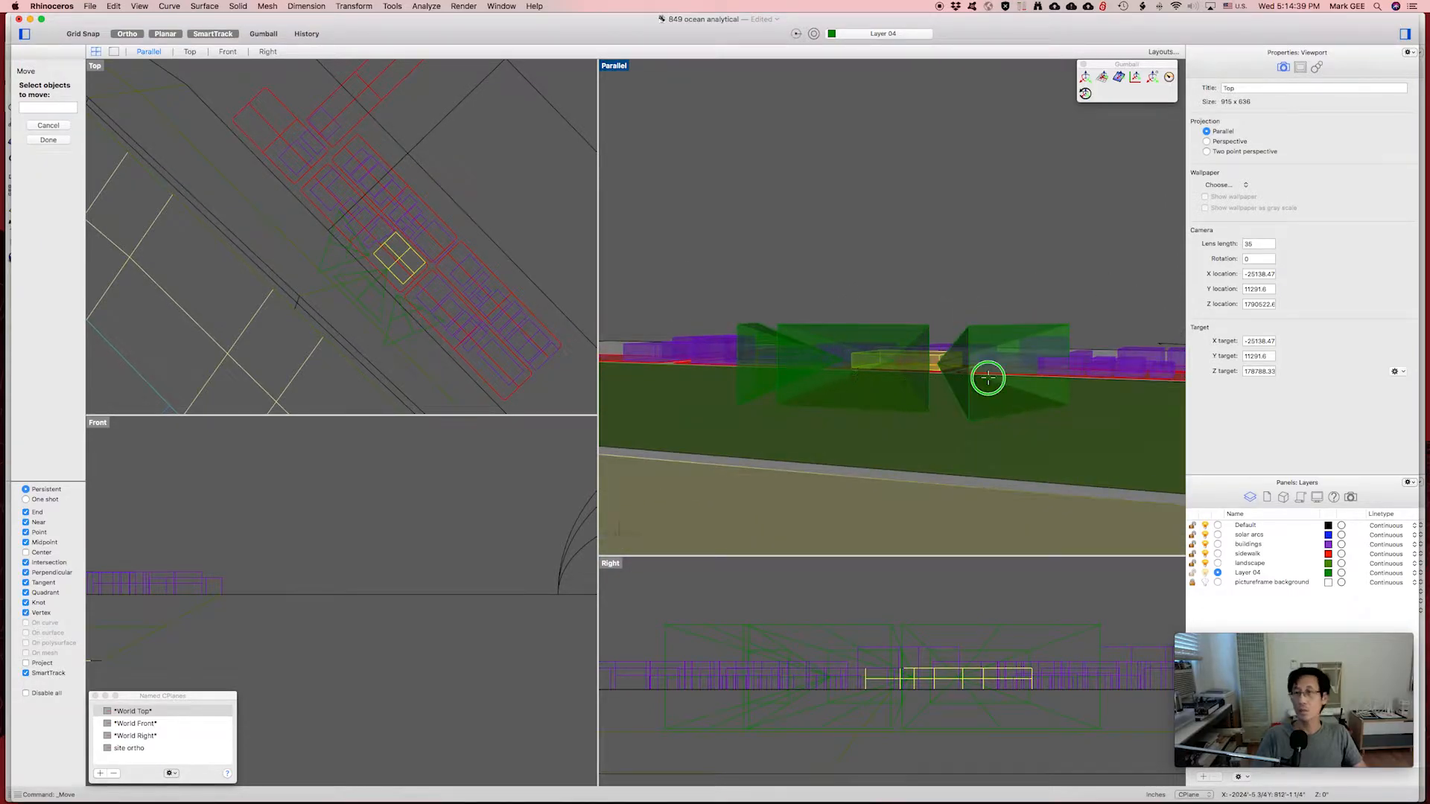
Orbit the perspective to a low side view, then pick and deselect the leaf-shaped solar arcs.
{"action": "right_click_drag", "start_coordinate": [988, 378], "coordinate": [949, 402]}
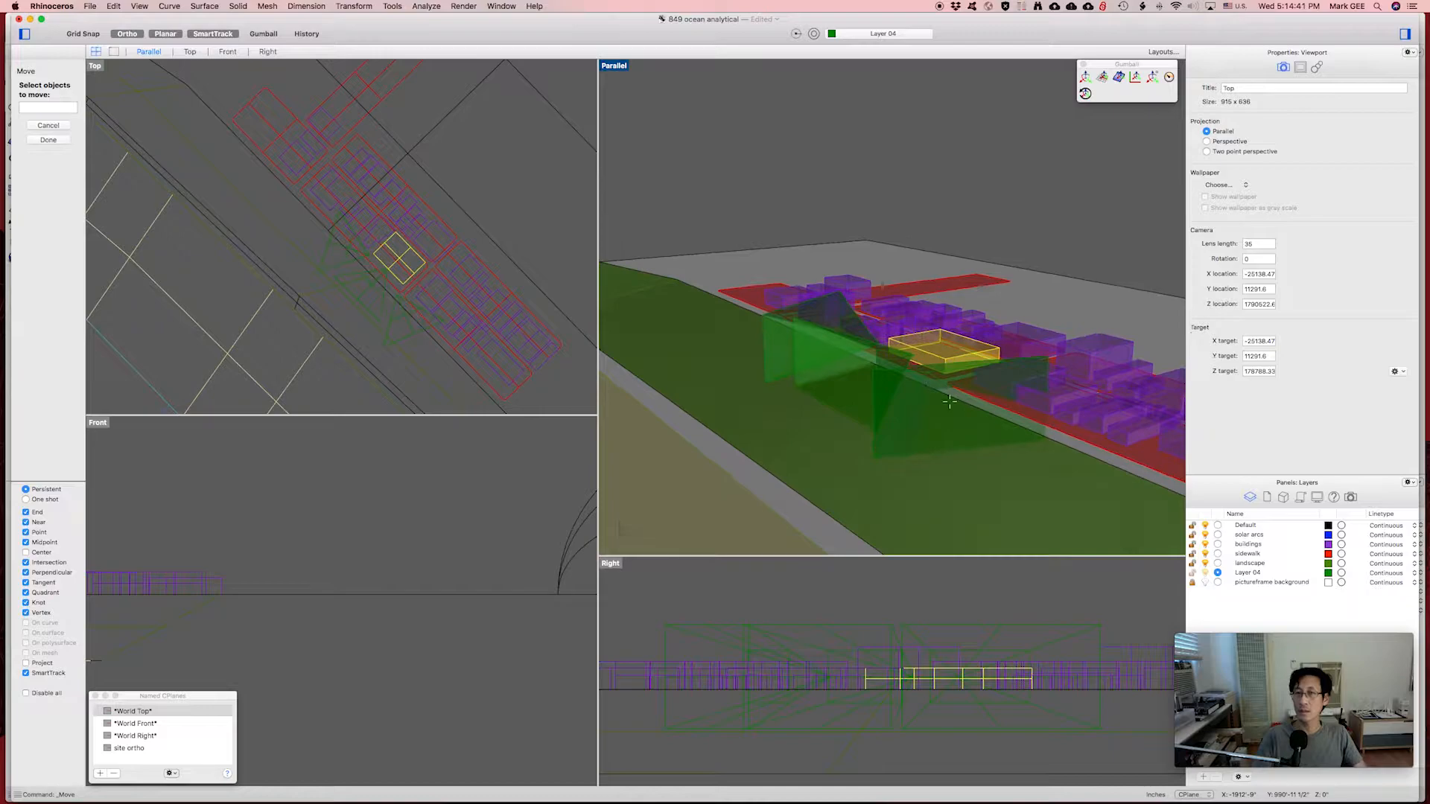
{"action": "mouse_move", "coordinate": [860, 390]}
{"action": "right_mouse_down"}
{"action": "mouse_move", "coordinate": [973, 396]}
{"action": "mouse_move", "coordinate": [854, 398]}
{"action": "right_mouse_up"}
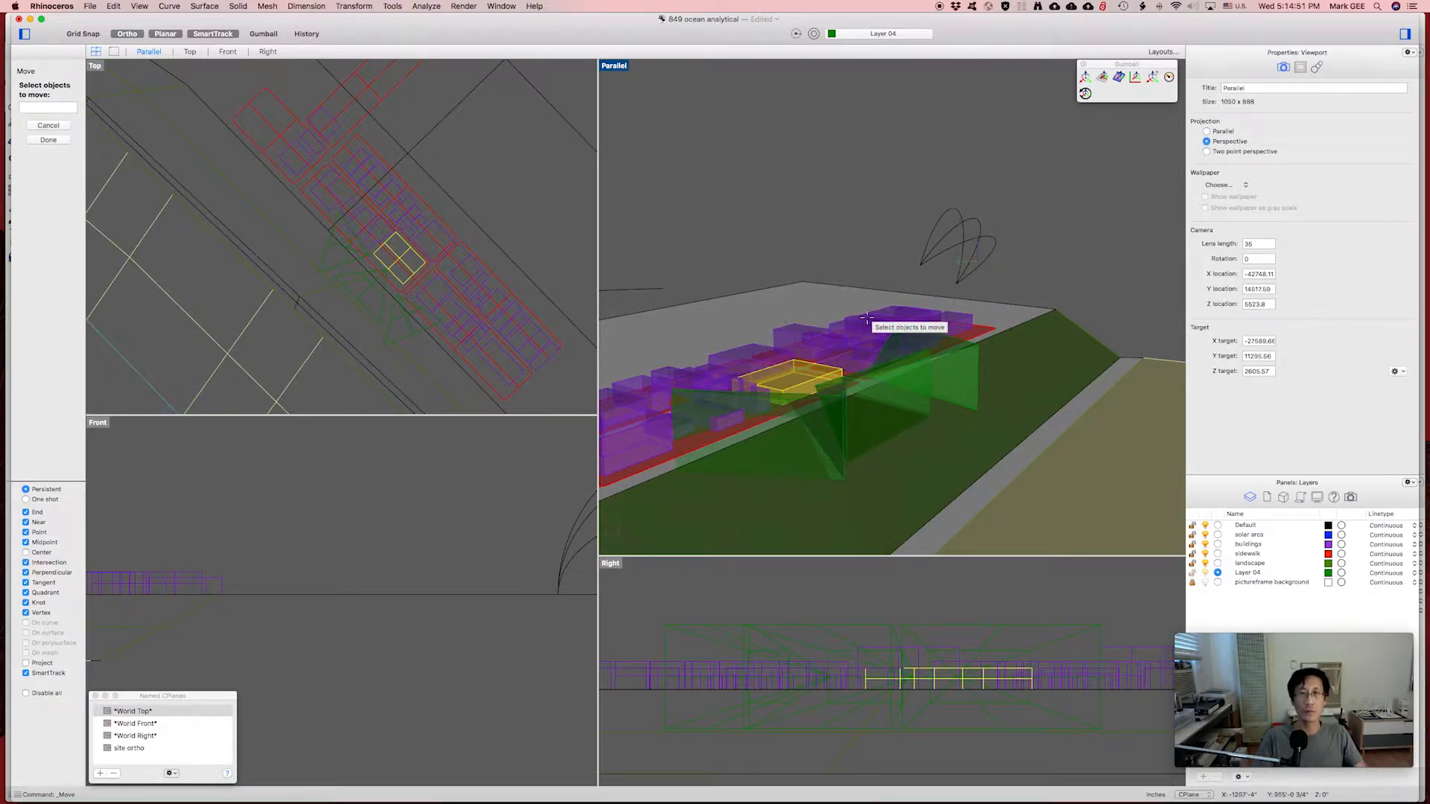
{"action": "right_click_drag", "start_coordinate": [864, 316], "coordinate": [857, 356]}
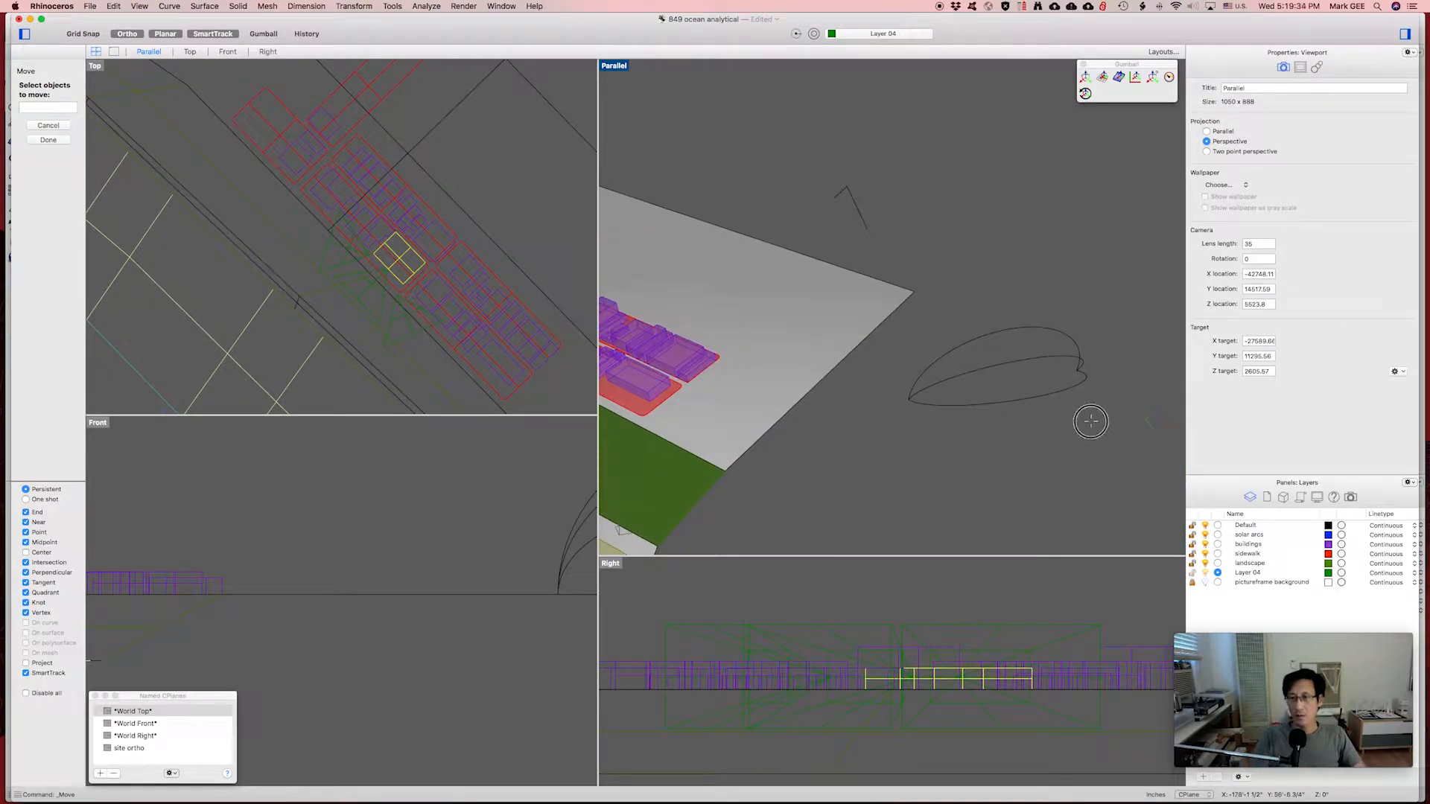
{"action": "left_click", "coordinate": [1028, 324]}
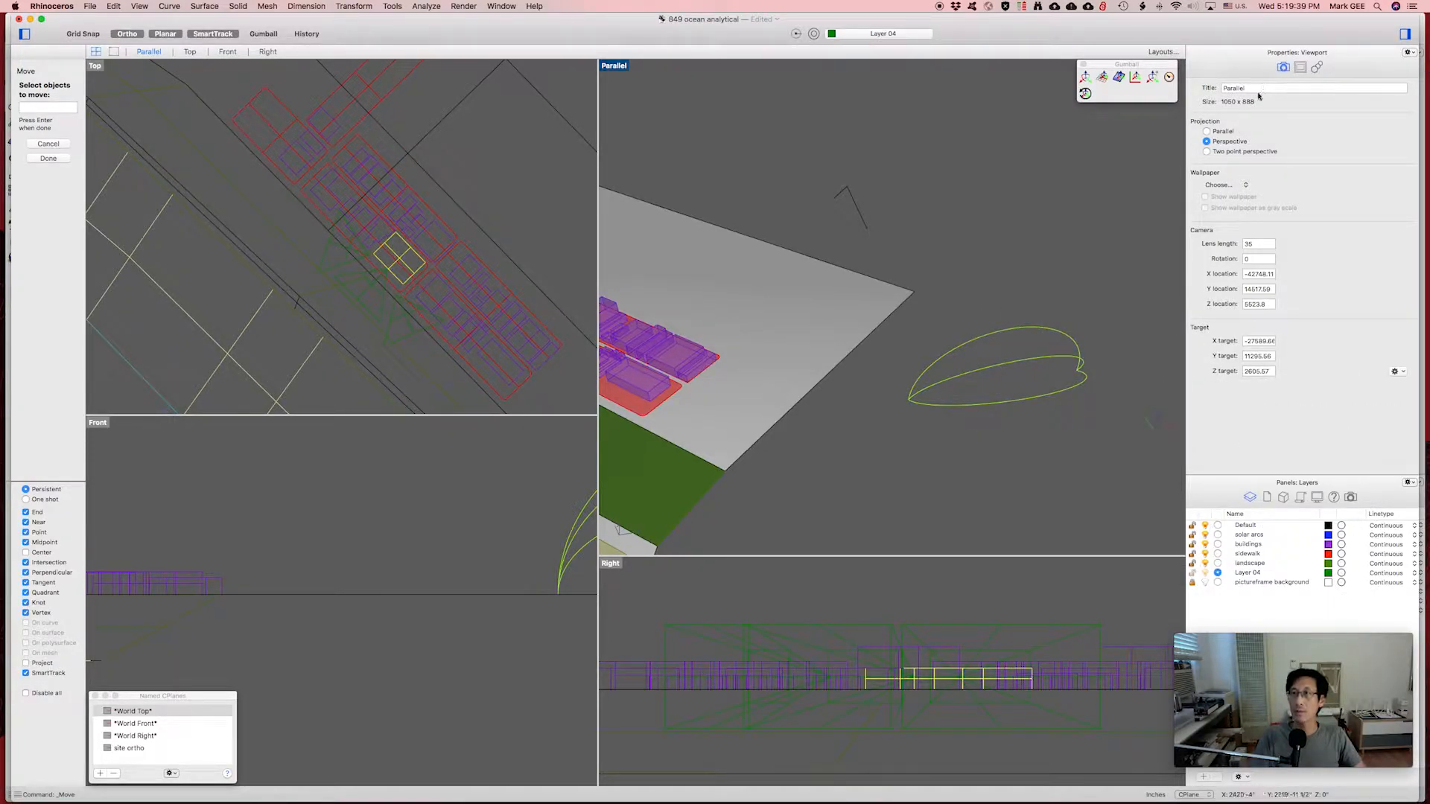
{"action": "key", "text": "Return"}
{"action": "left_click", "coordinate": [1001, 434]}
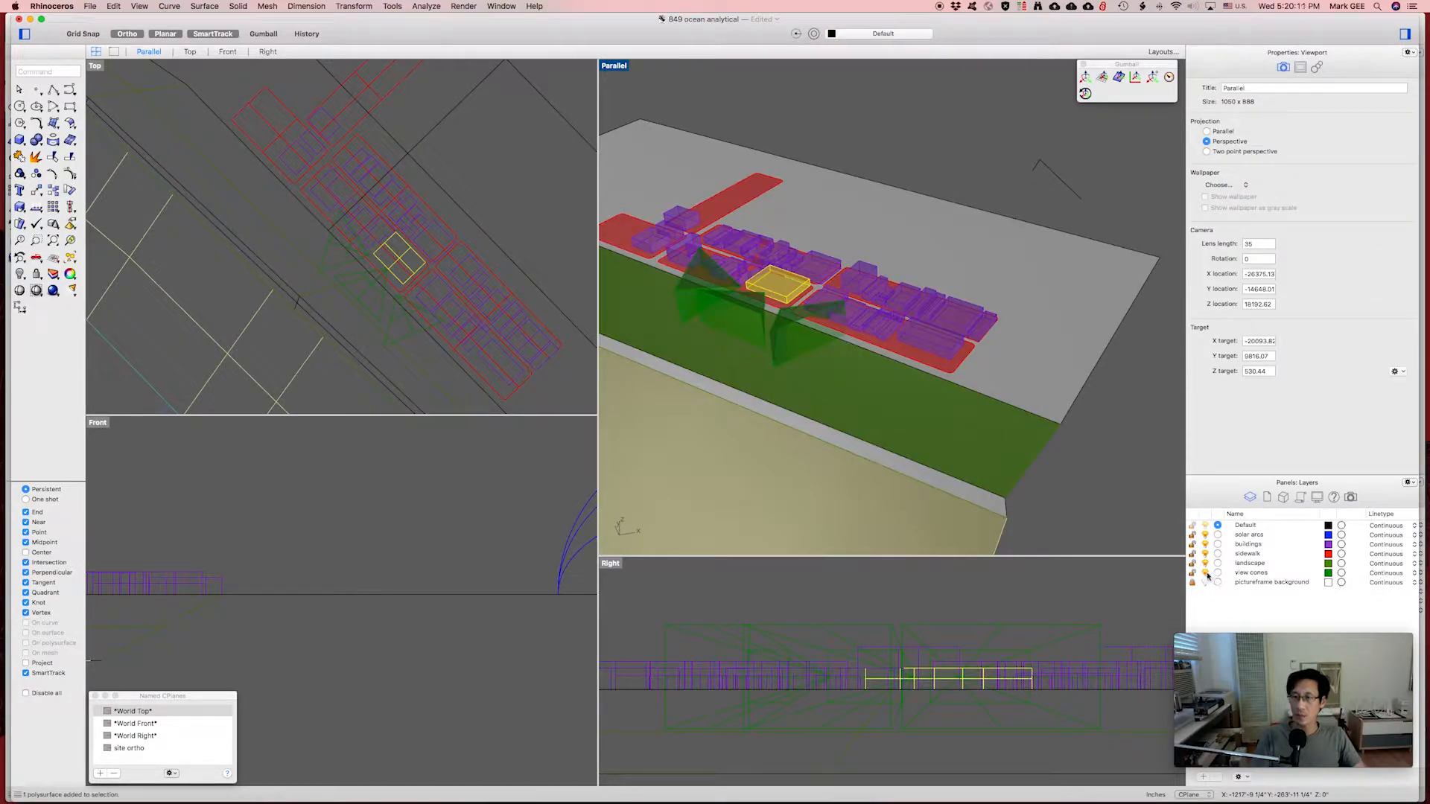
Turn off the view cones layer and pan the 3D view to recentre the site.
{"action": "left_click", "coordinate": [1205, 573]}
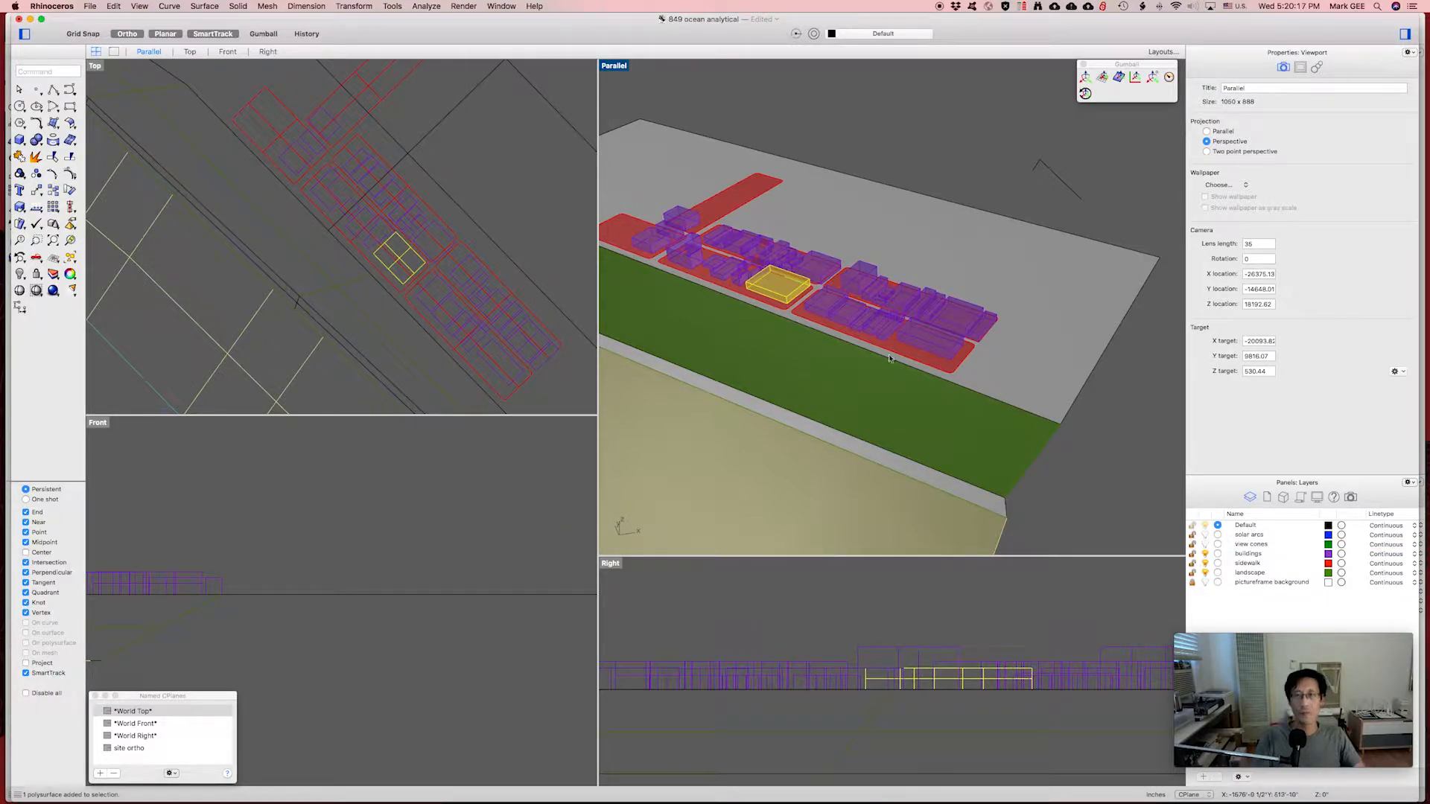
{"action": "right_click_drag", "start_coordinate": [869, 331], "coordinate": [930, 336], "text": "shift"}
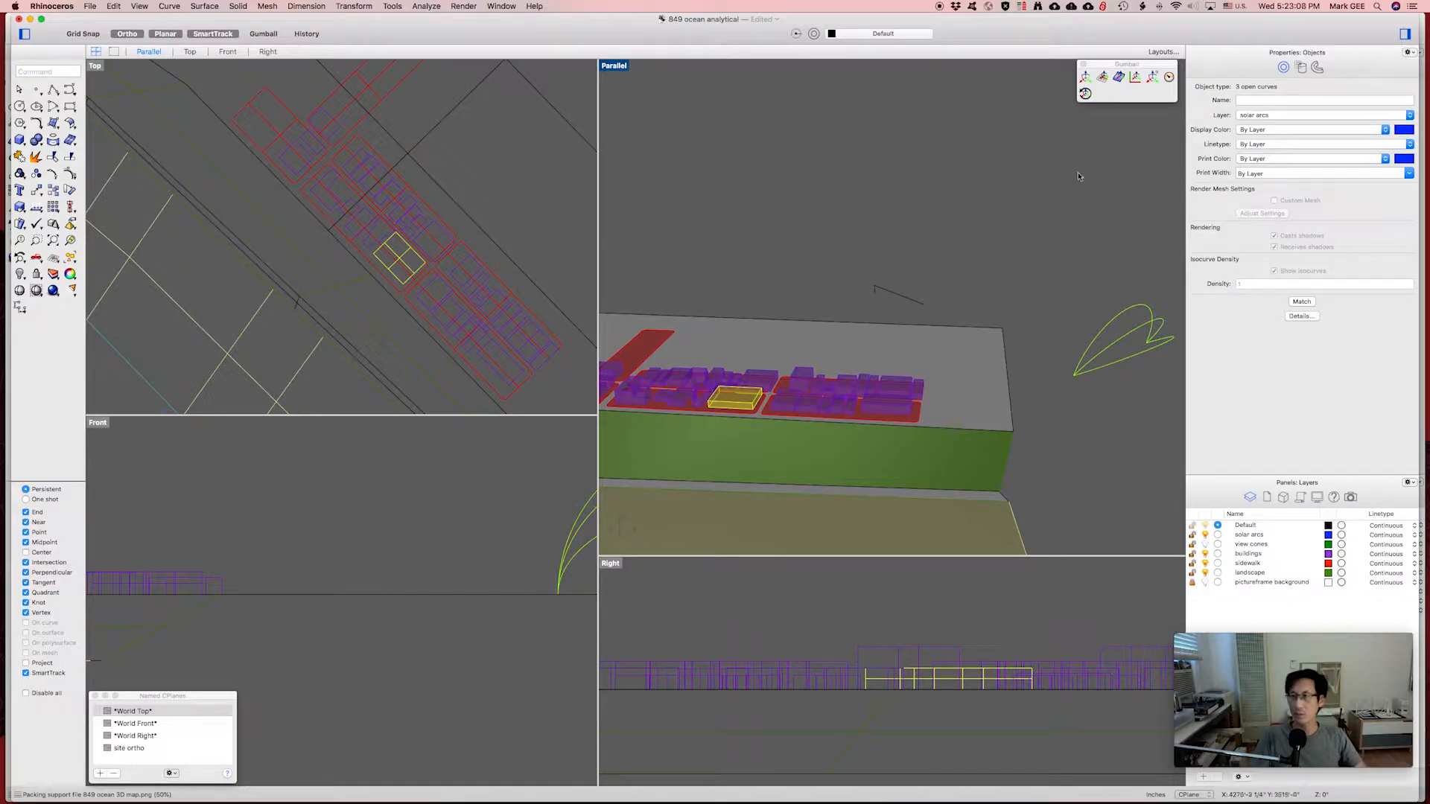
Deselect the solar arc curves, switch the view to parallel projection and rotate it.
{"action": "left_click", "coordinate": [1050, 206]}
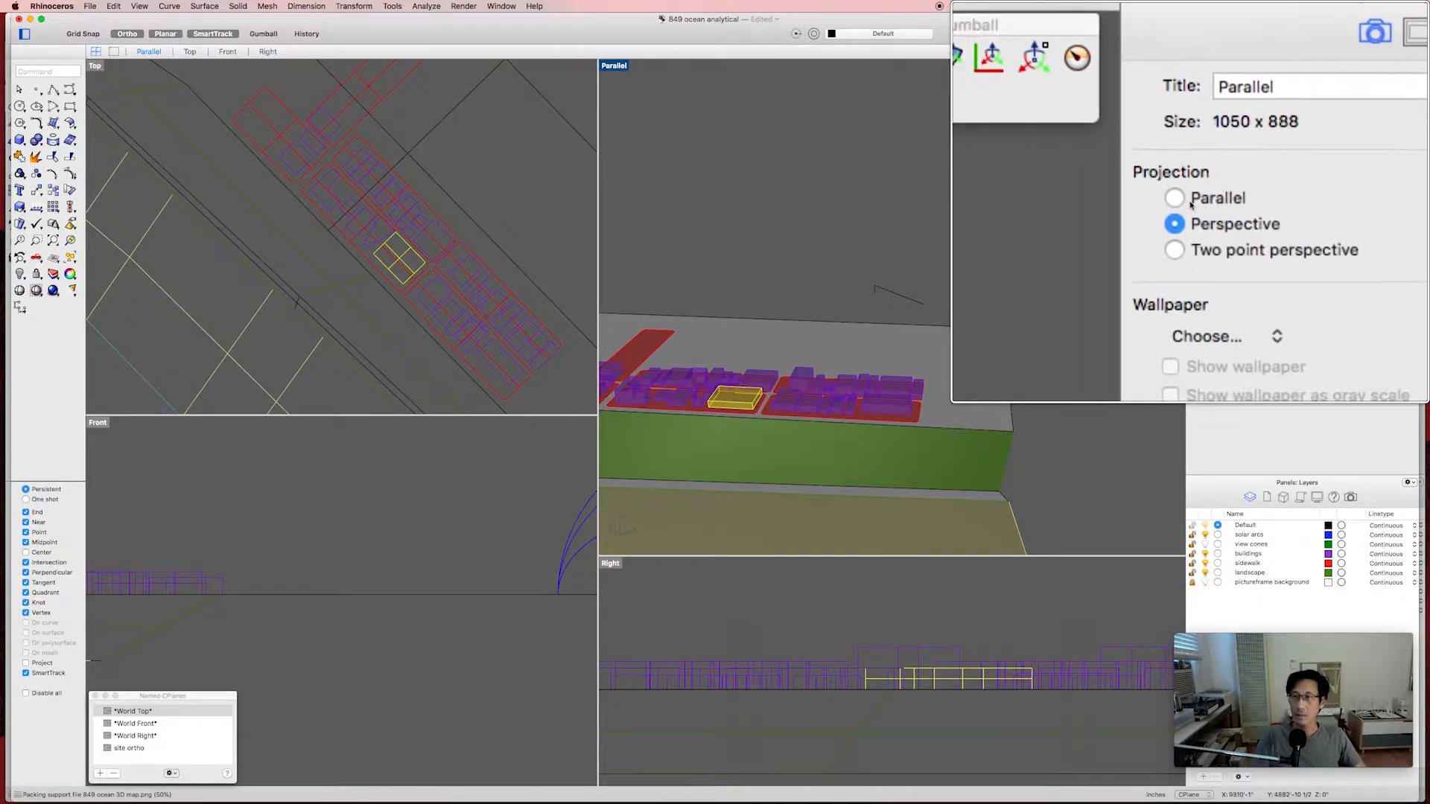
{"action": "left_click", "coordinate": [1206, 132]}
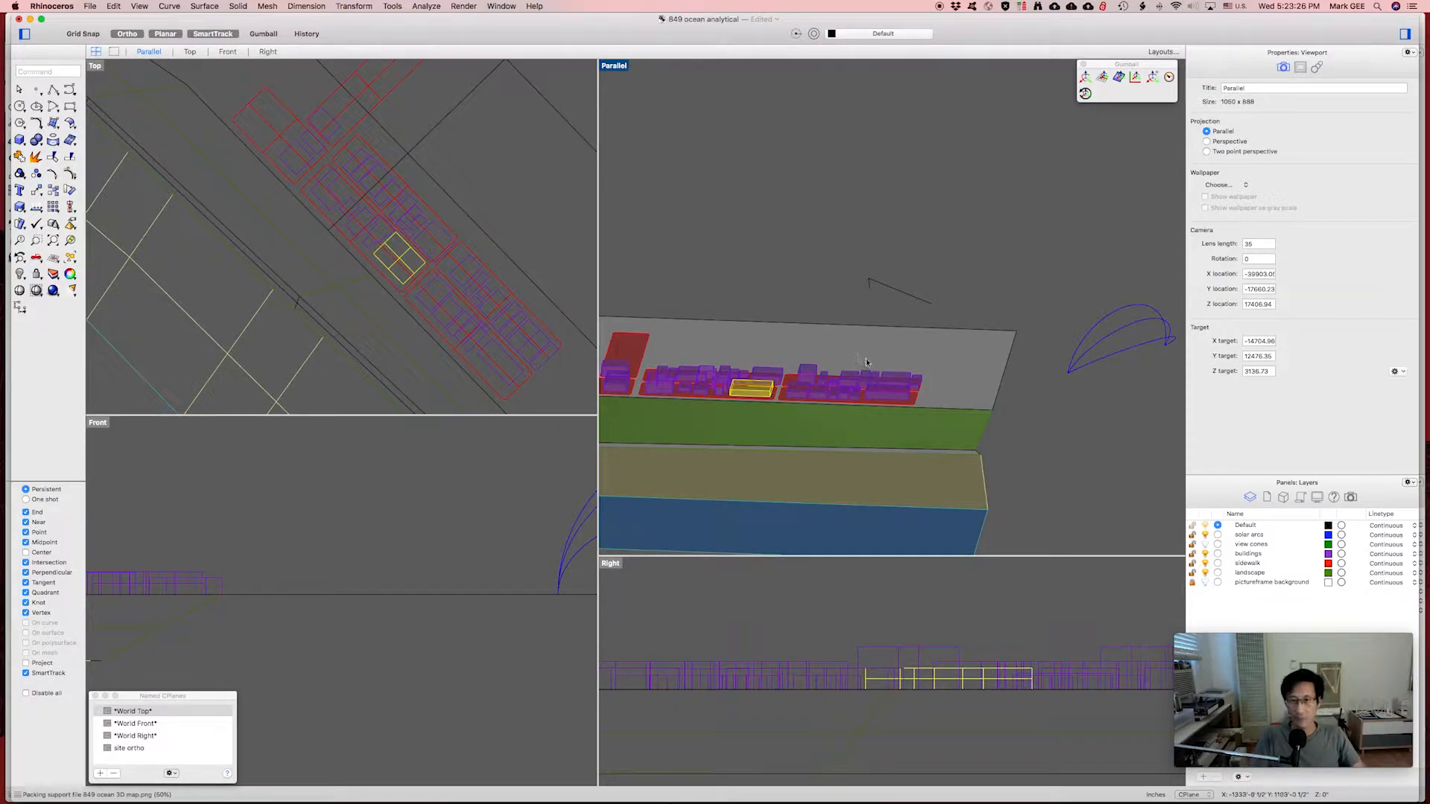
{"action": "right_click_drag", "start_coordinate": [864, 360], "coordinate": [808, 366]}
{"action": "scroll", "coordinate": [809, 367], "scroll_direction": "up", "scroll_amount": 1}
{"action": "scroll", "coordinate": [809, 366], "scroll_direction": "up", "scroll_amount": 3}
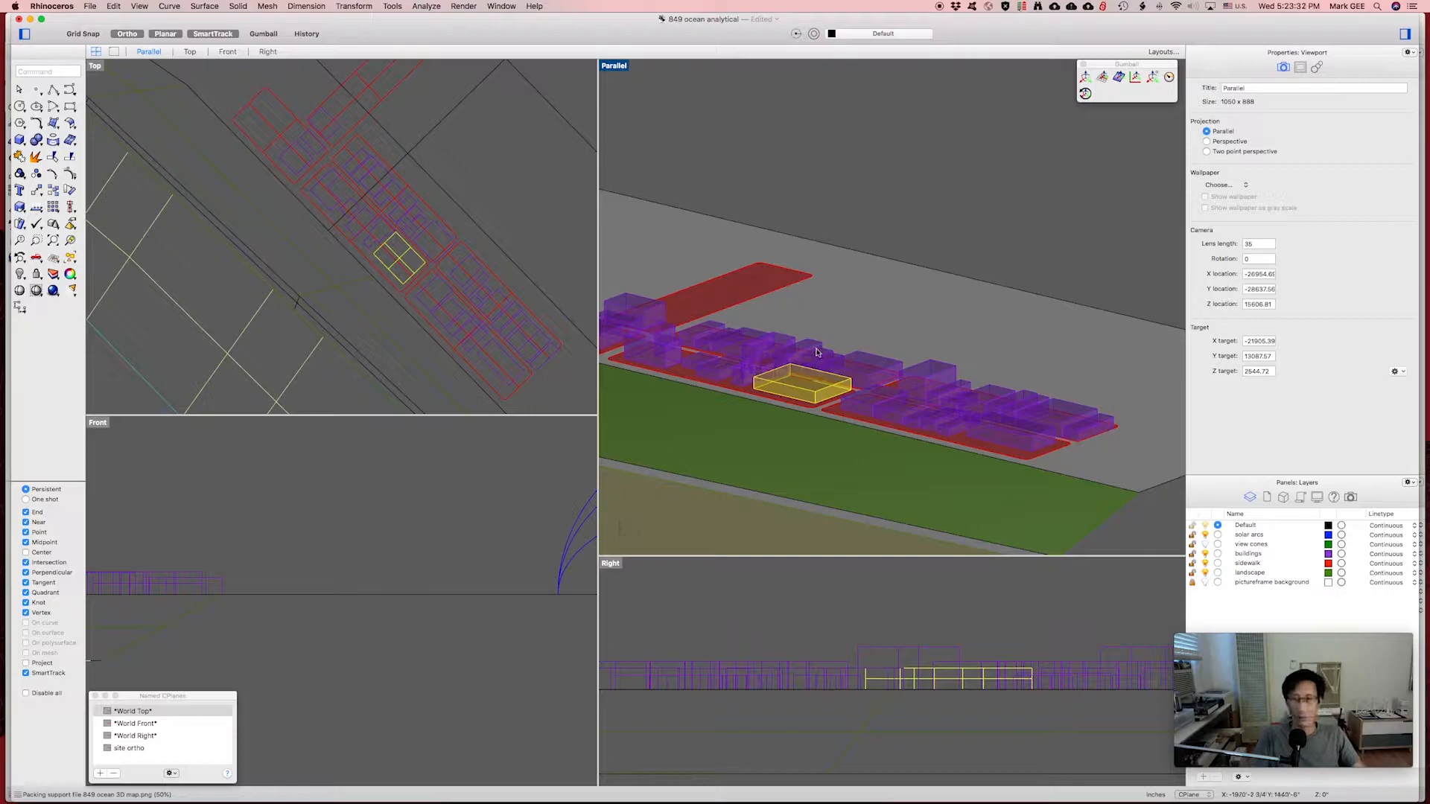
Pan, orbit and zoom to a flatter close view of the yellow building.
{"action": "right_click_drag", "start_coordinate": [778, 351], "coordinate": [866, 357], "text": "shift"}
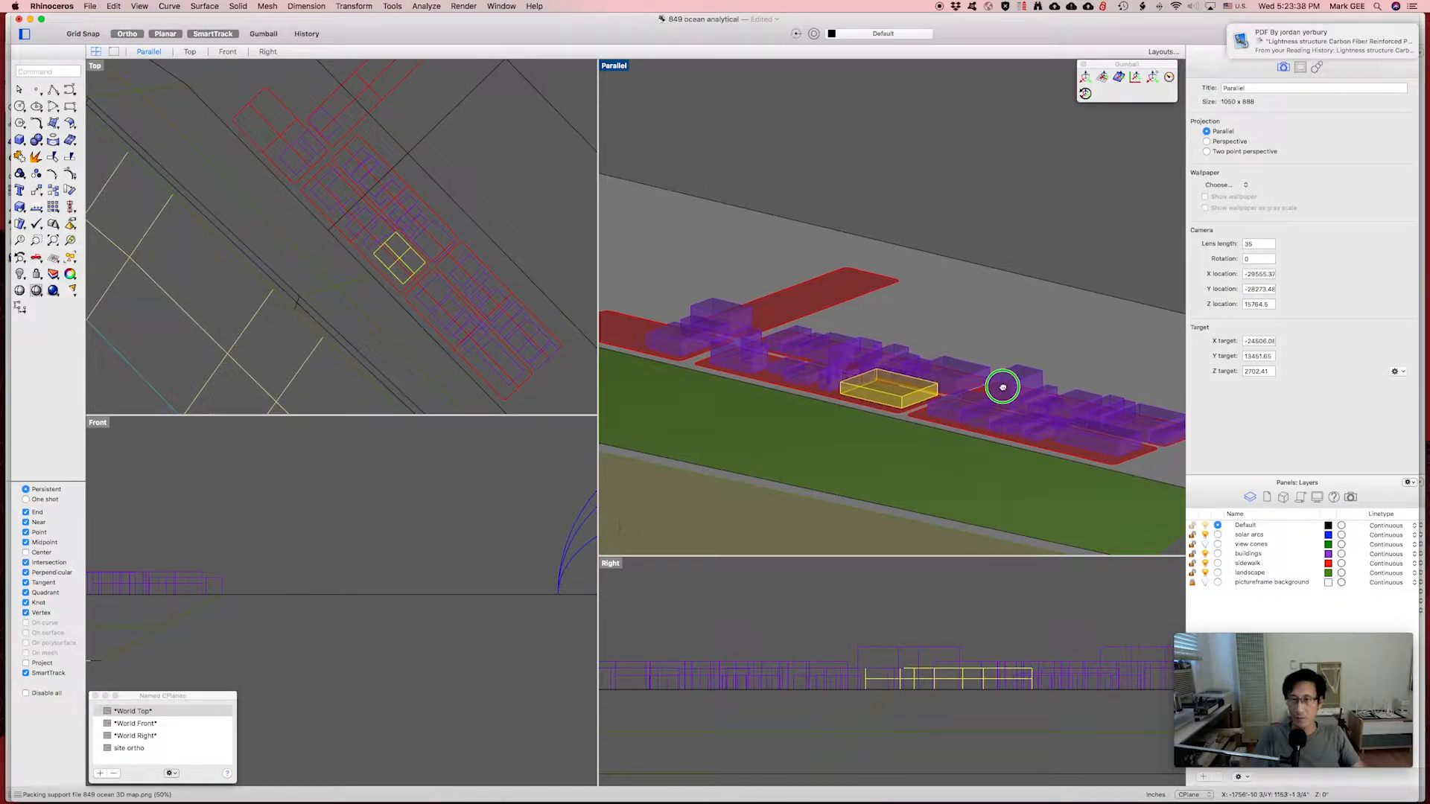
{"action": "right_click_drag", "start_coordinate": [998, 386], "coordinate": [903, 367], "text": "shift"}
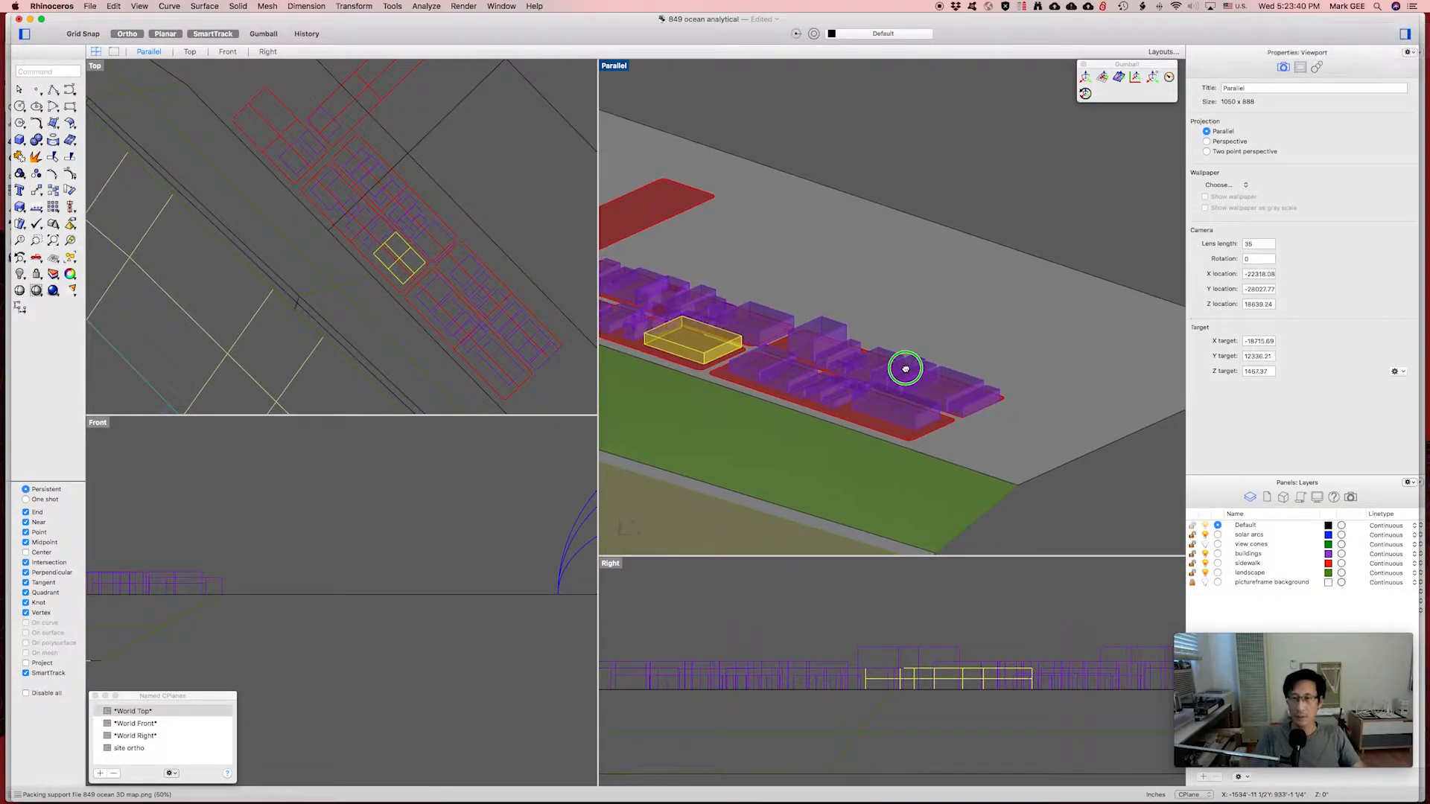
{"action": "scroll", "coordinate": [906, 370], "scroll_direction": "down", "scroll_amount": 4}
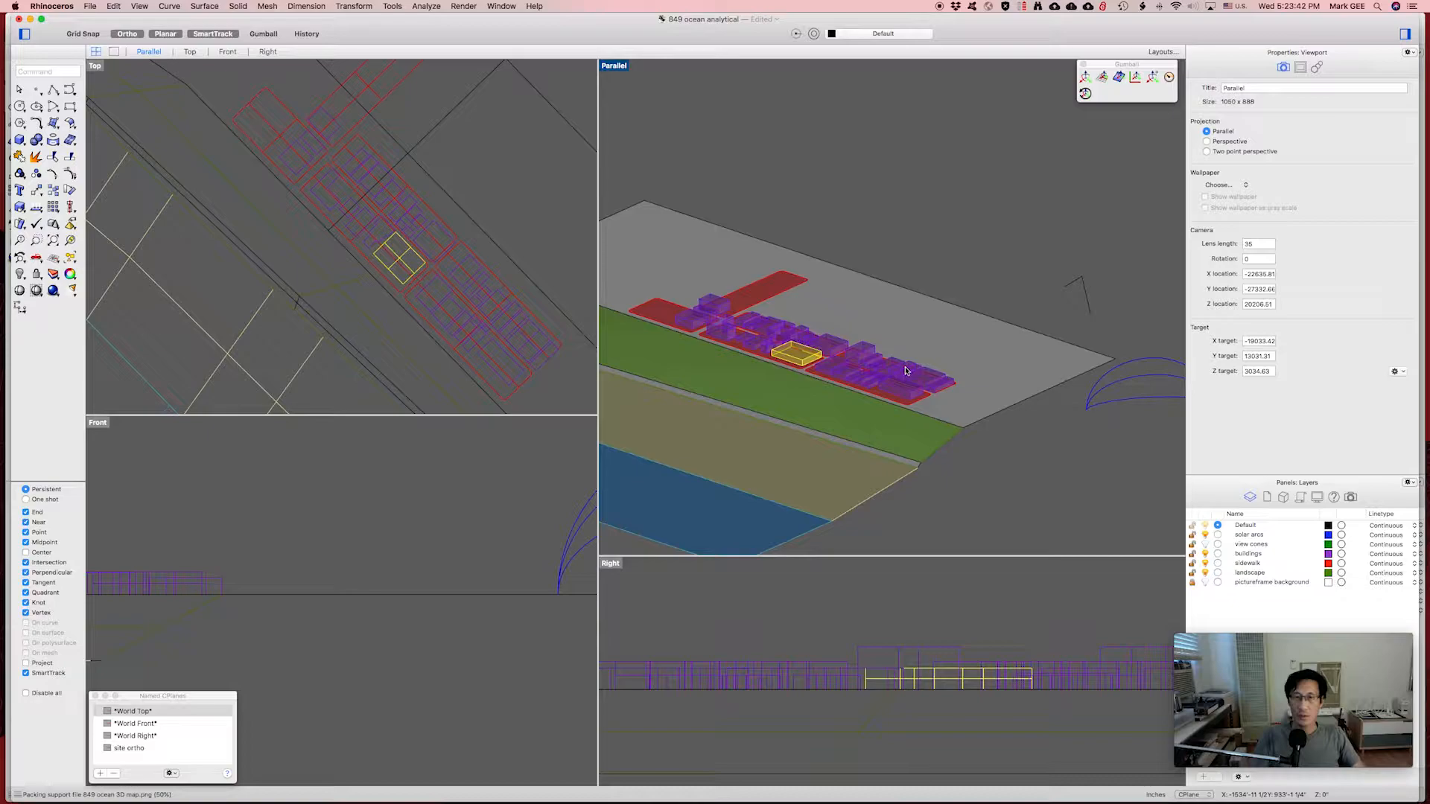
{"action": "right_click_drag", "start_coordinate": [906, 370], "coordinate": [938, 346]}
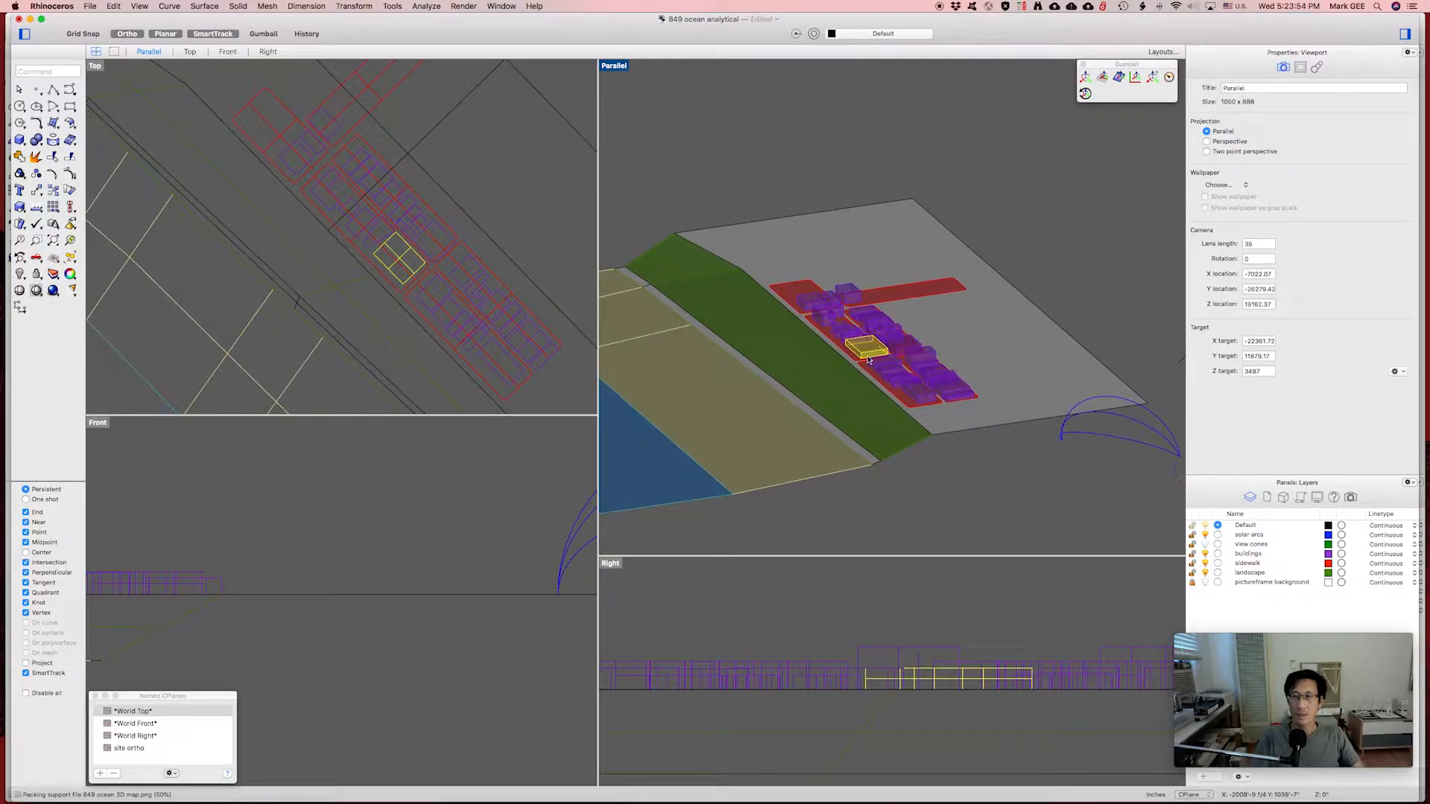
{"action": "scroll", "coordinate": [868, 360], "scroll_direction": "down", "scroll_amount": 3}
{"action": "scroll", "coordinate": [868, 360], "scroll_direction": "up", "scroll_amount": 10}
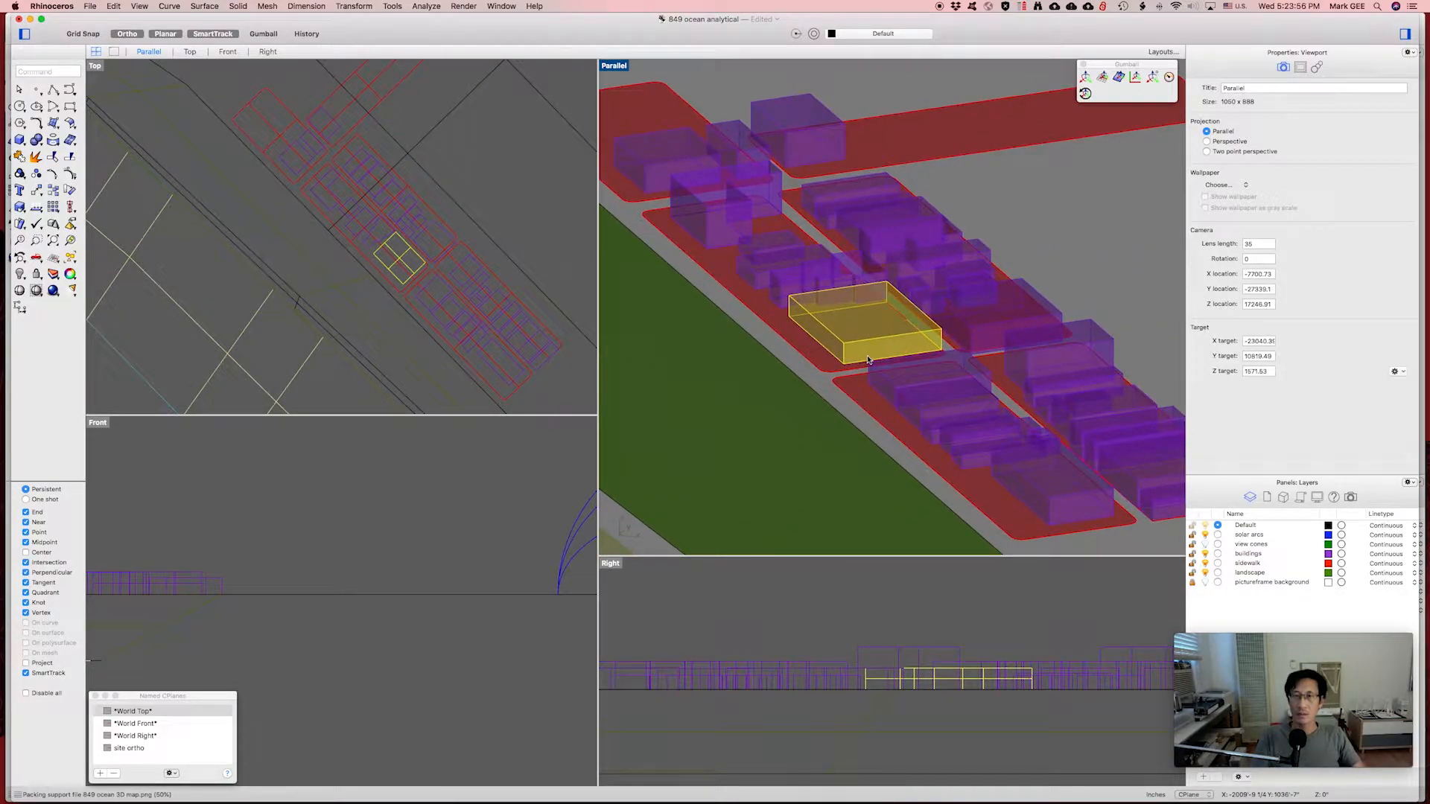
{"action": "scroll", "coordinate": [868, 360], "scroll_direction": "down", "scroll_amount": 3}
{"action": "scroll", "coordinate": [872, 356], "scroll_direction": "up", "scroll_amount": 2}
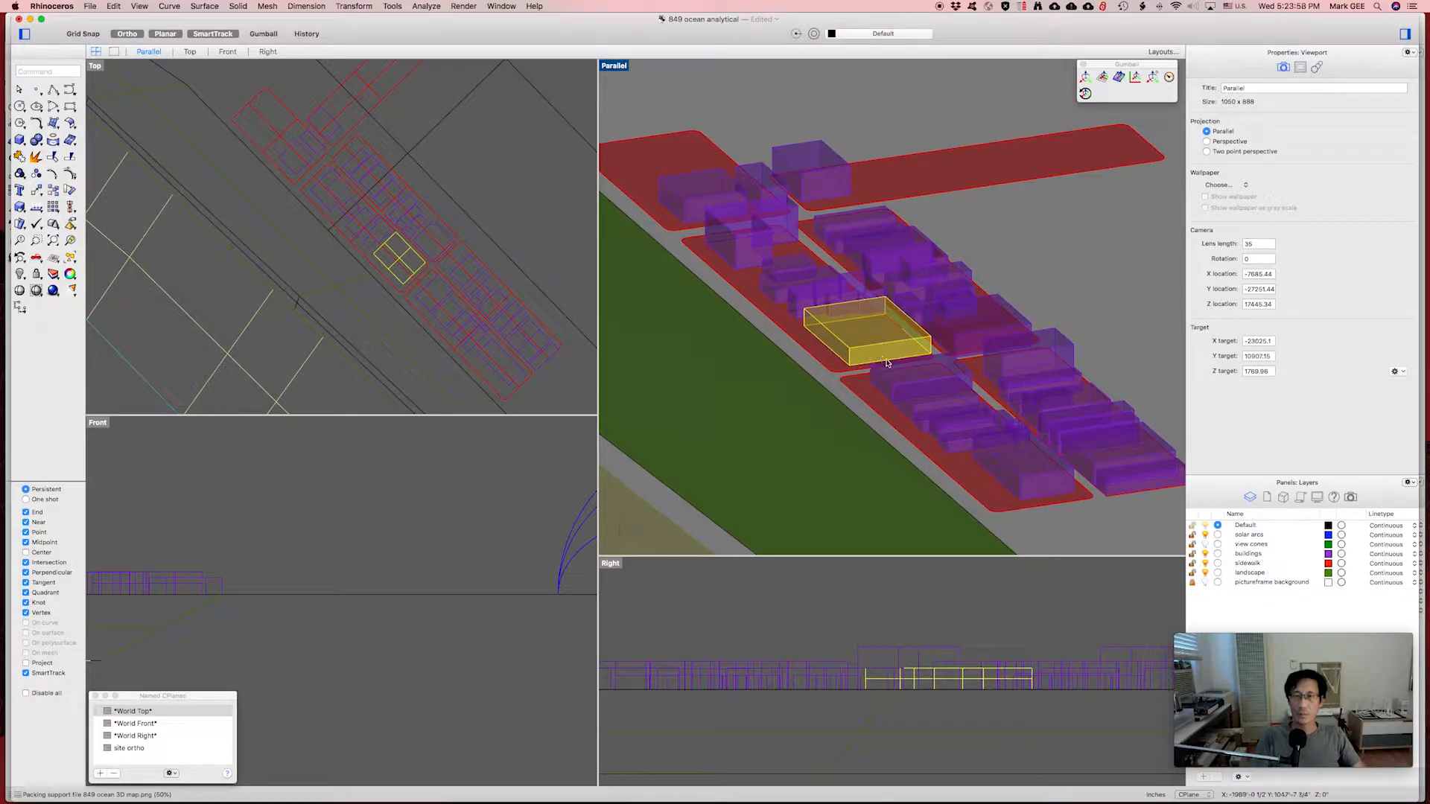
Maximize the Parallel viewport and frame the buildings around the yellow massing.
{"action": "double_click", "coordinate": [623, 67]}
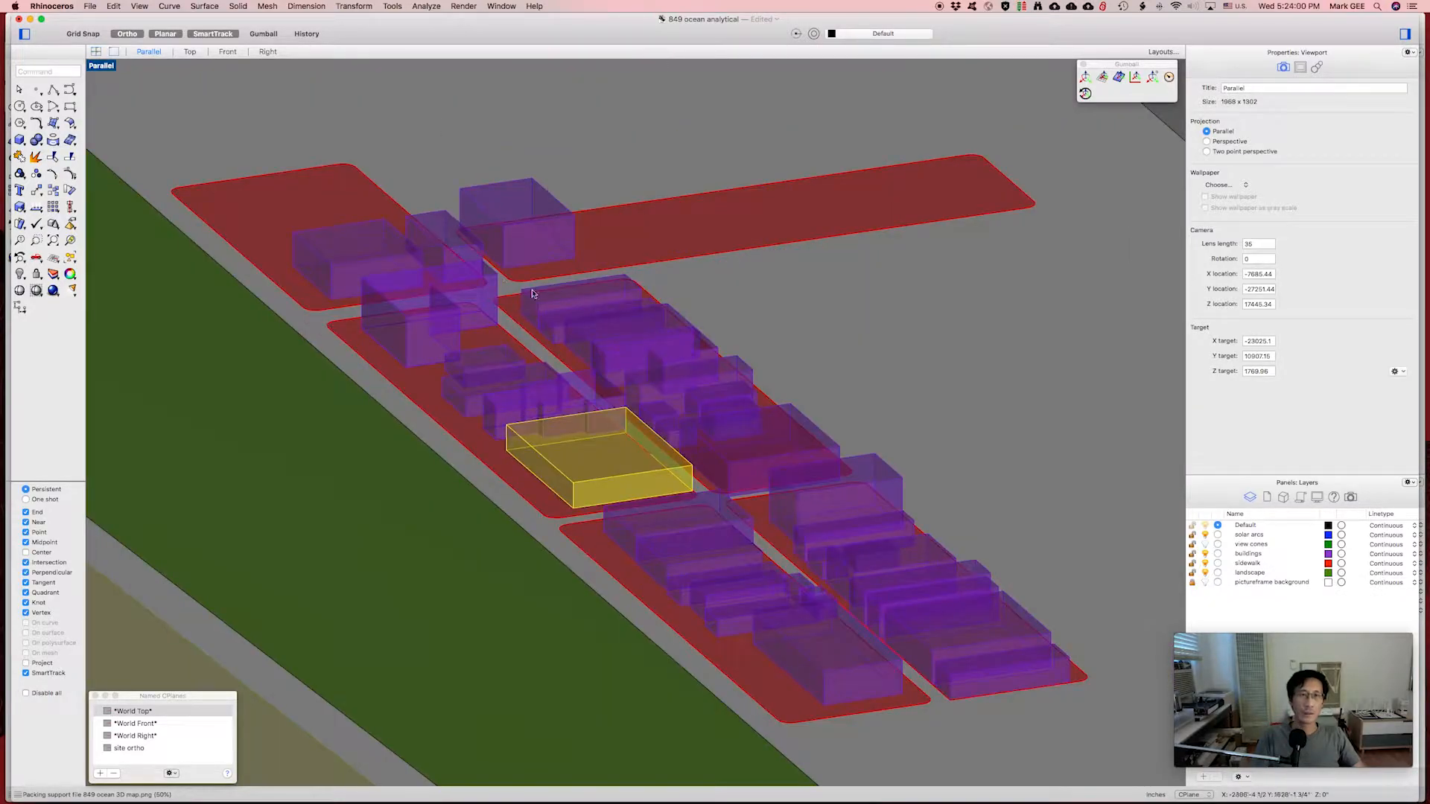
{"action": "right_click_drag", "start_coordinate": [593, 322], "coordinate": [638, 288], "text": "shift"}
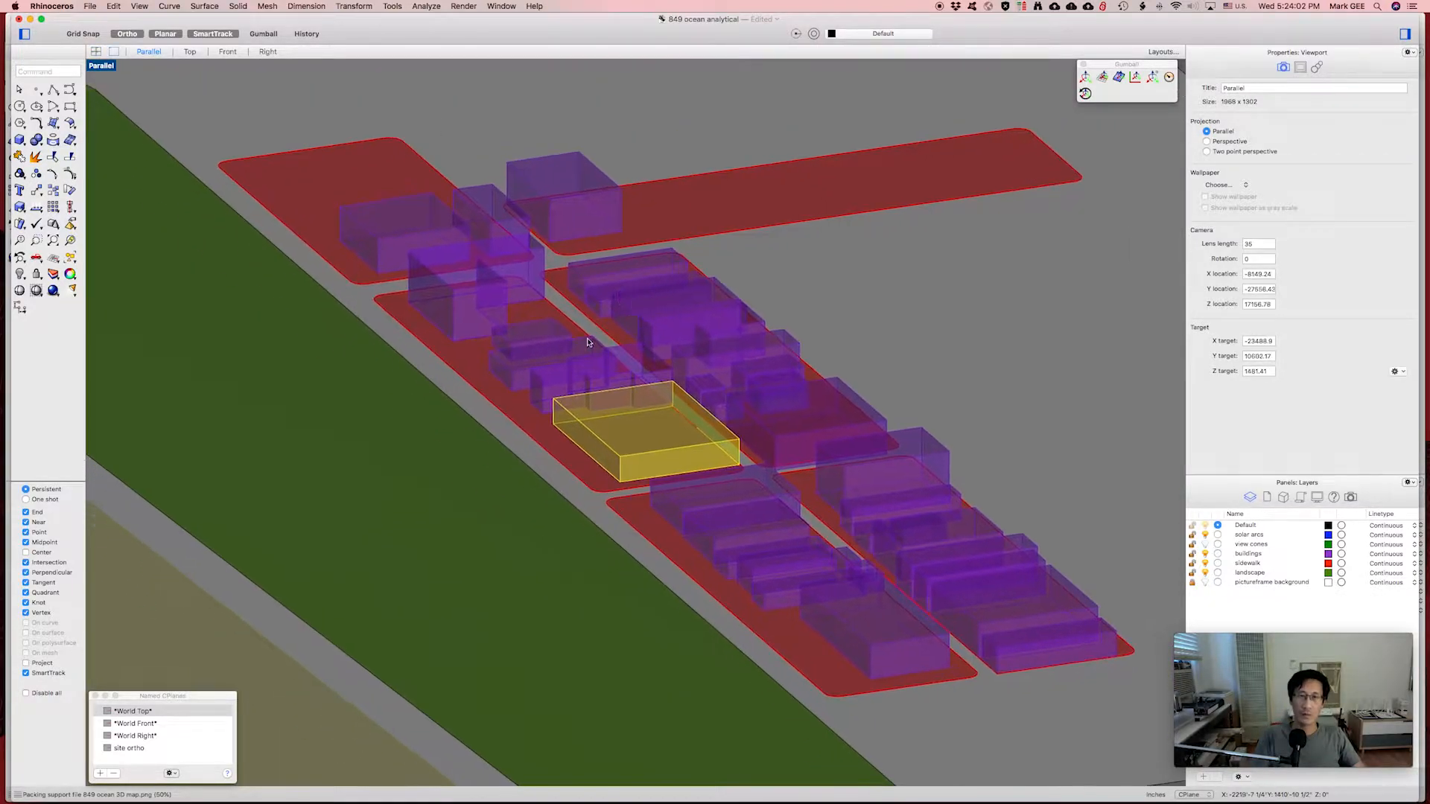
{"action": "scroll", "coordinate": [588, 342], "scroll_direction": "down", "scroll_amount": 2}
{"action": "scroll", "coordinate": [587, 342], "scroll_direction": "up", "scroll_amount": 3}
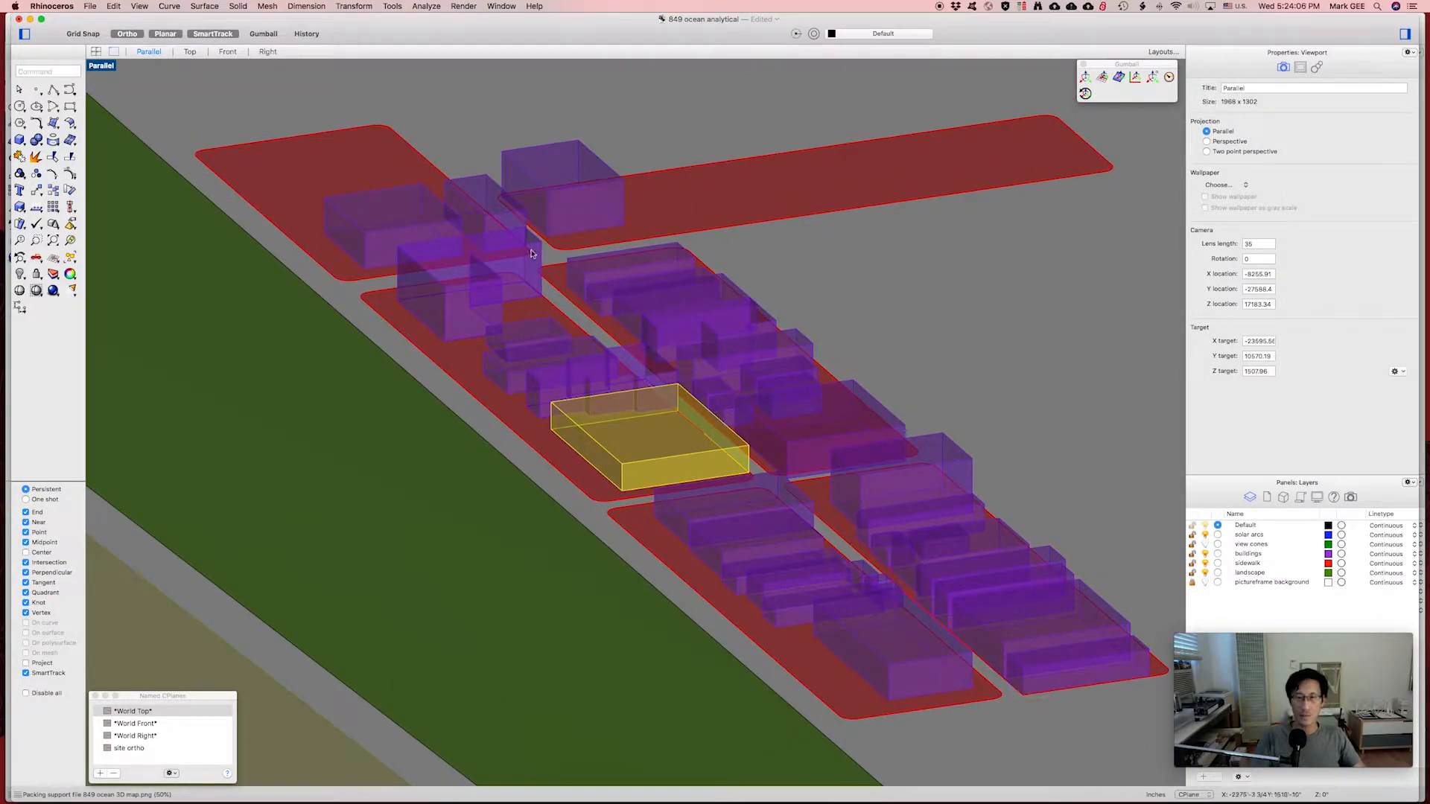
{"action": "right_click_drag", "start_coordinate": [760, 441], "coordinate": [743, 389], "text": "shift"}
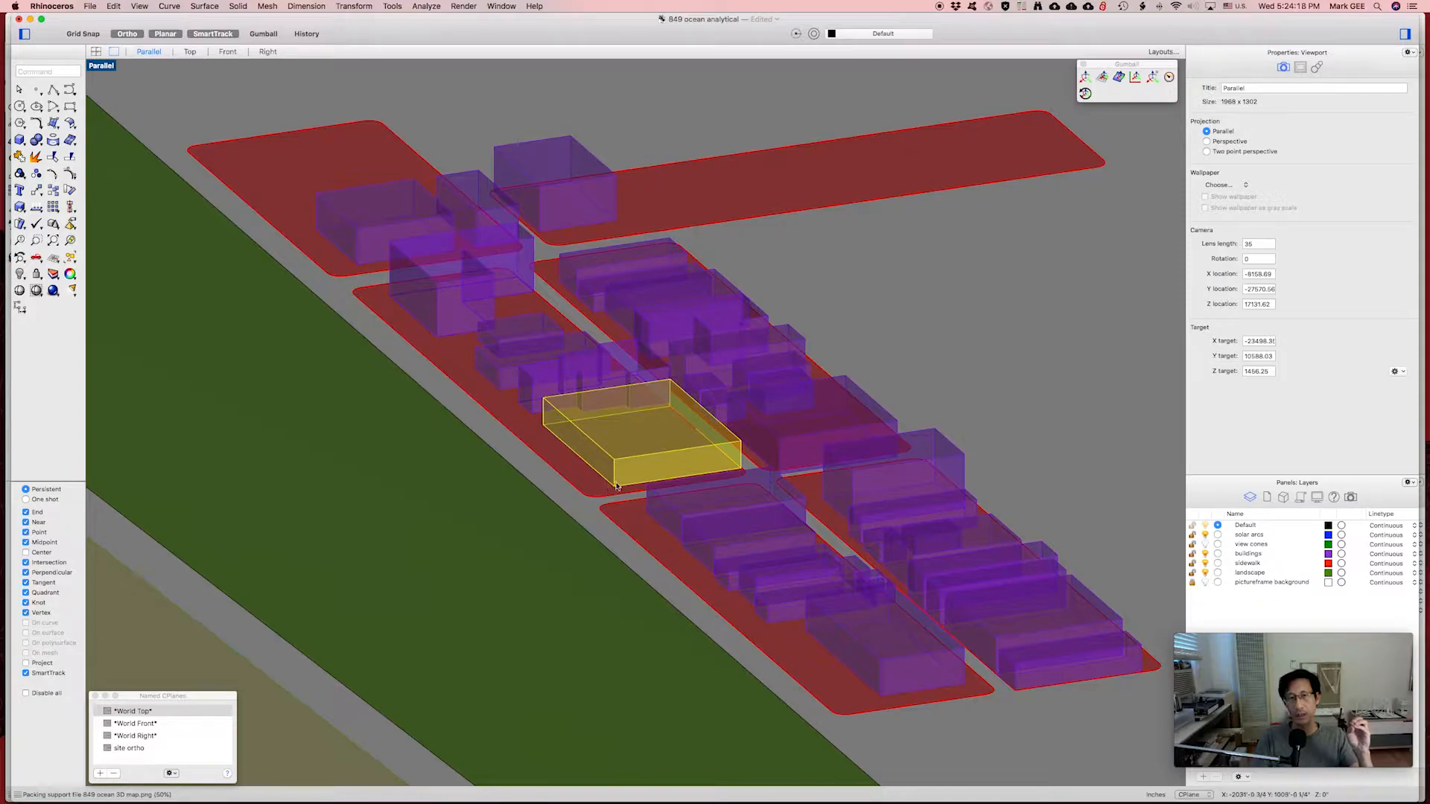
{"action": "right_click_drag", "start_coordinate": [707, 472], "coordinate": [695, 457]}
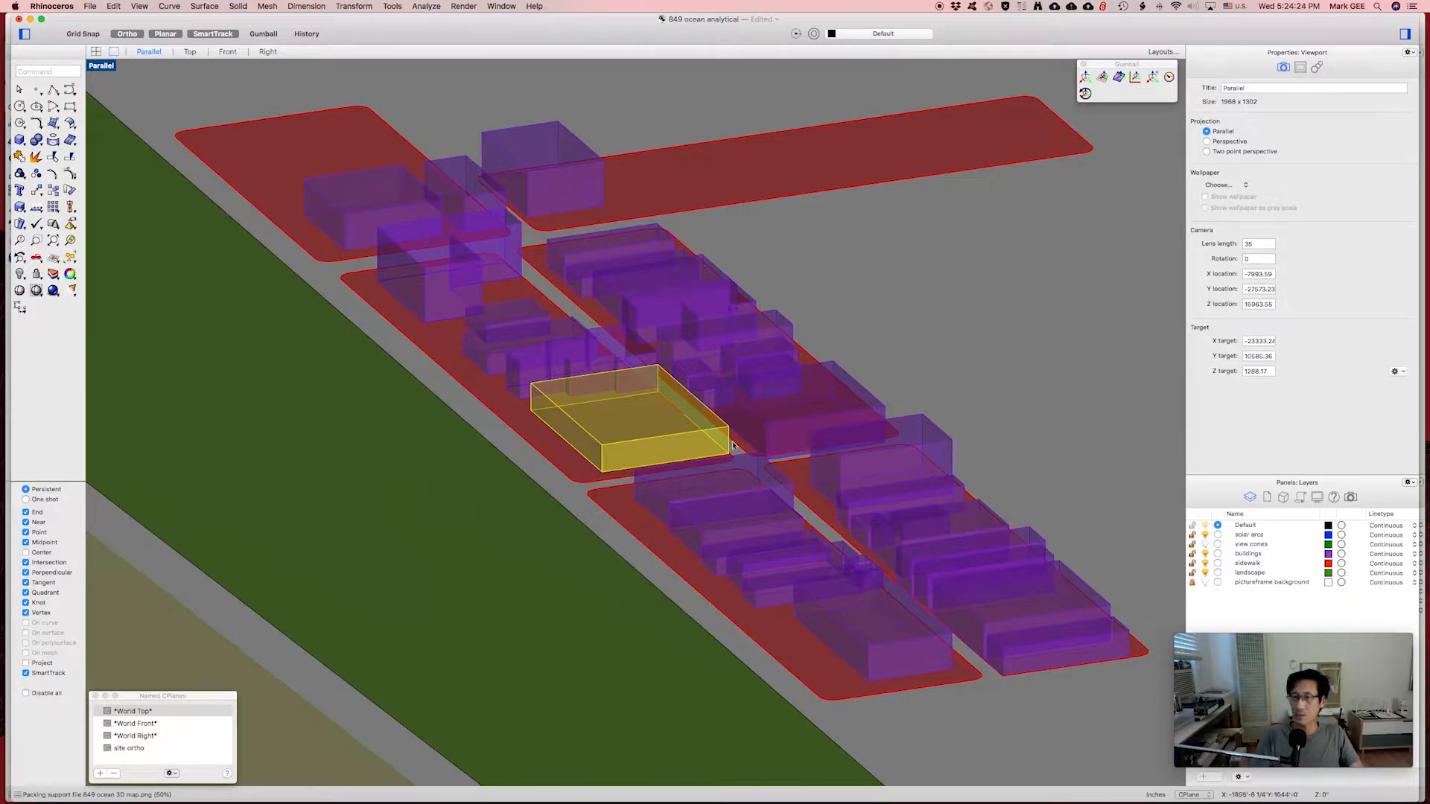
{"action": "right_click_drag", "start_coordinate": [757, 437], "coordinate": [752, 440]}
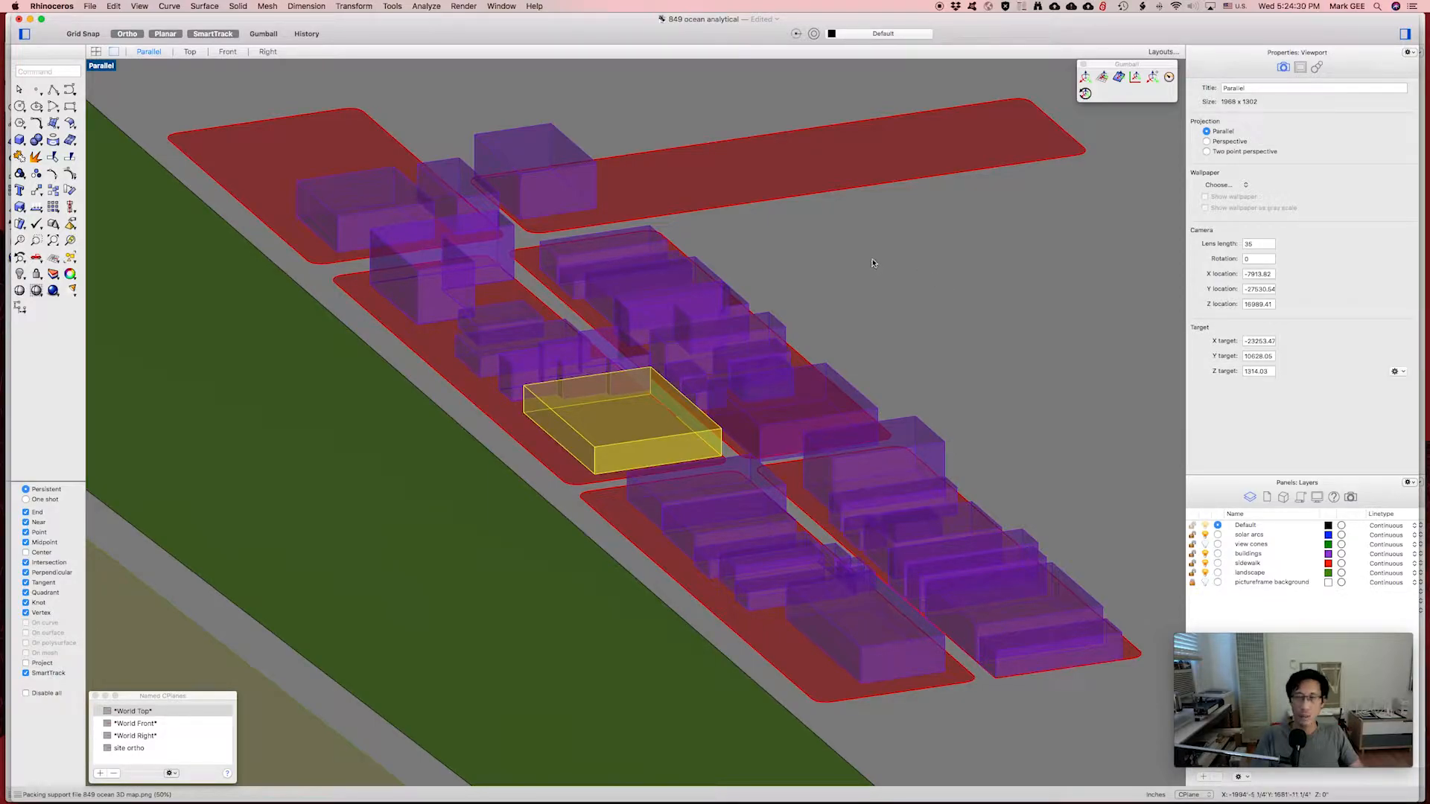
Use NamedView to save the current framing as '3D Analytical'.
{"action": "type", "text": "name"}
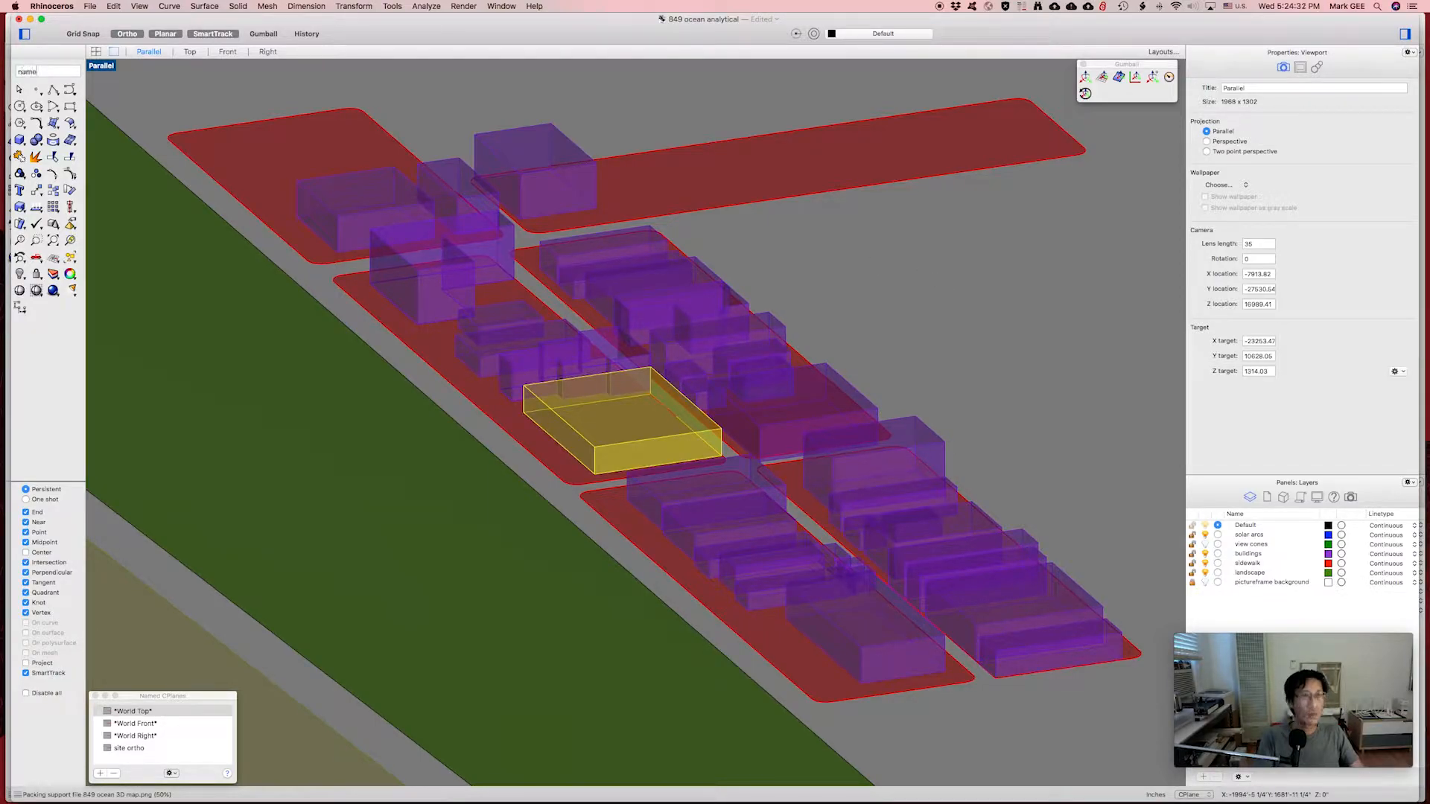
{"action": "key", "text": "Return"}
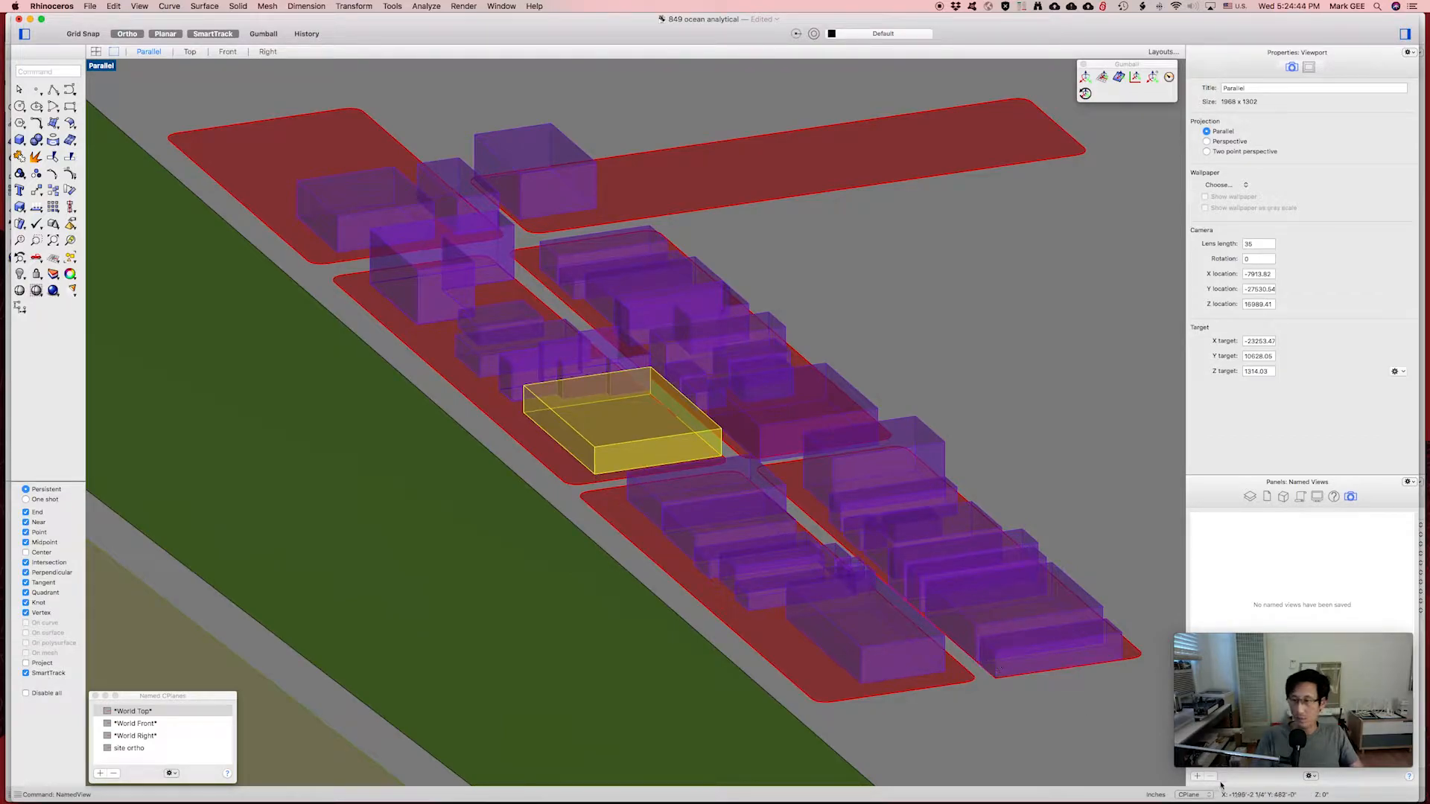
{"action": "left_click", "coordinate": [1197, 776]}
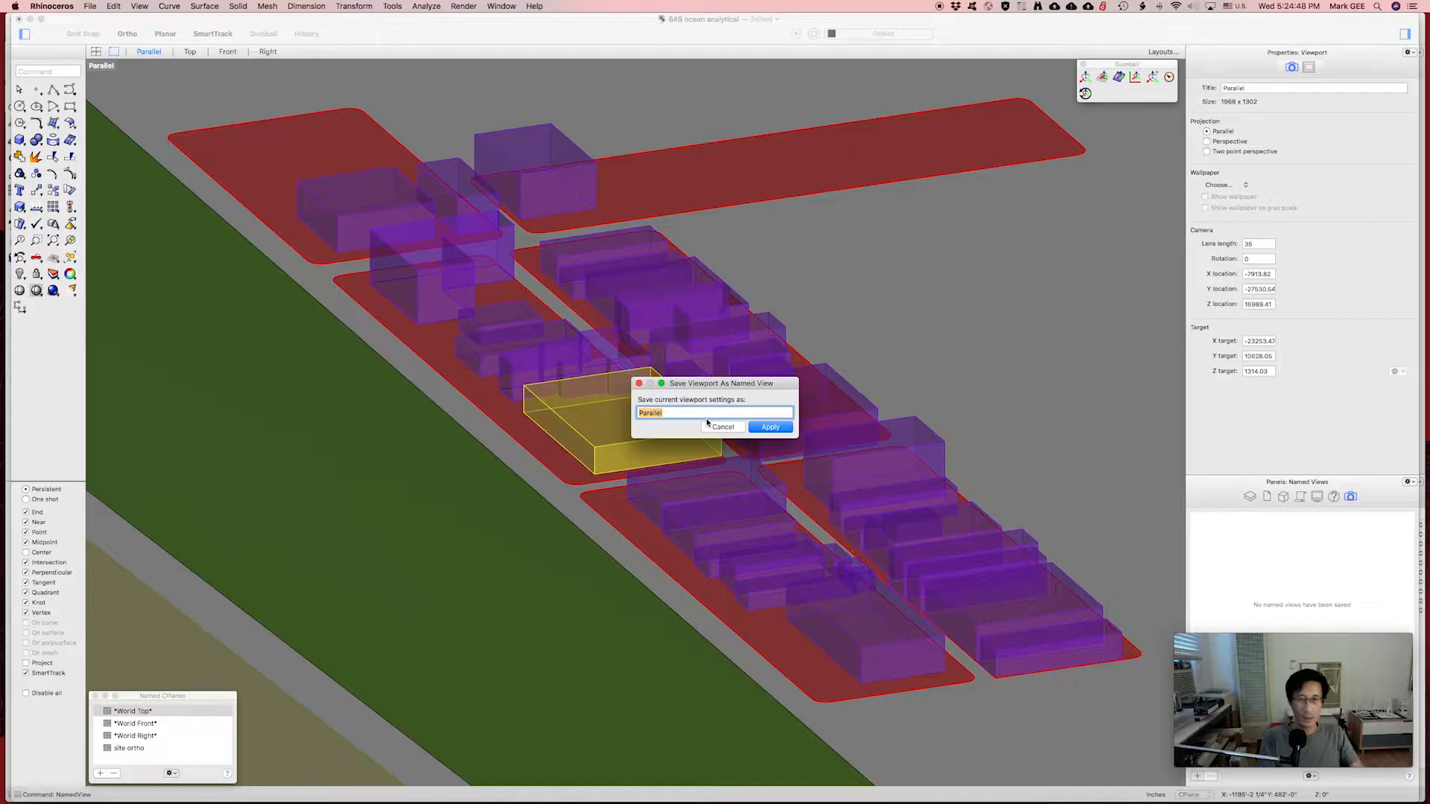
{"action": "type", "text": "3D Analytical"}
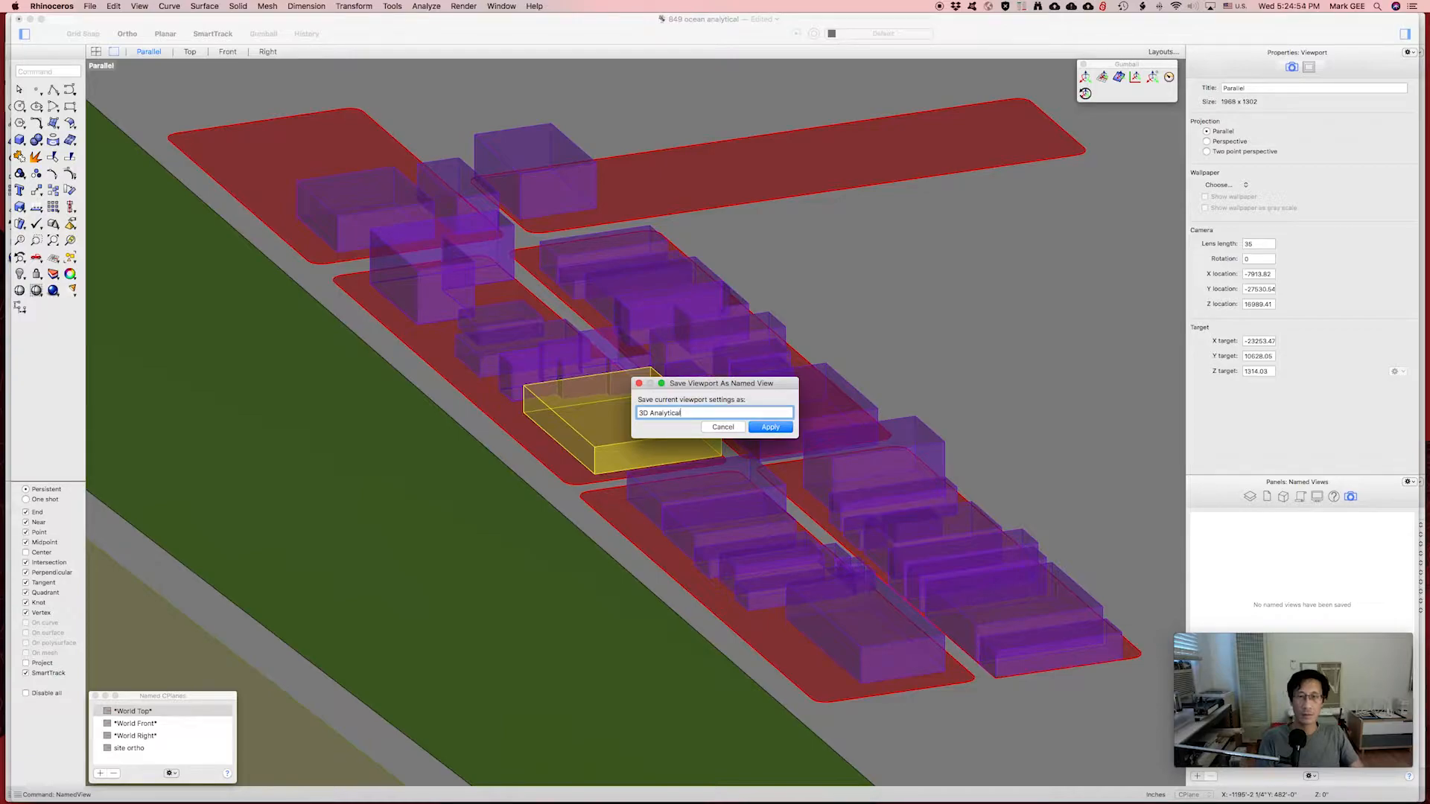
{"action": "left_click", "coordinate": [771, 427]}
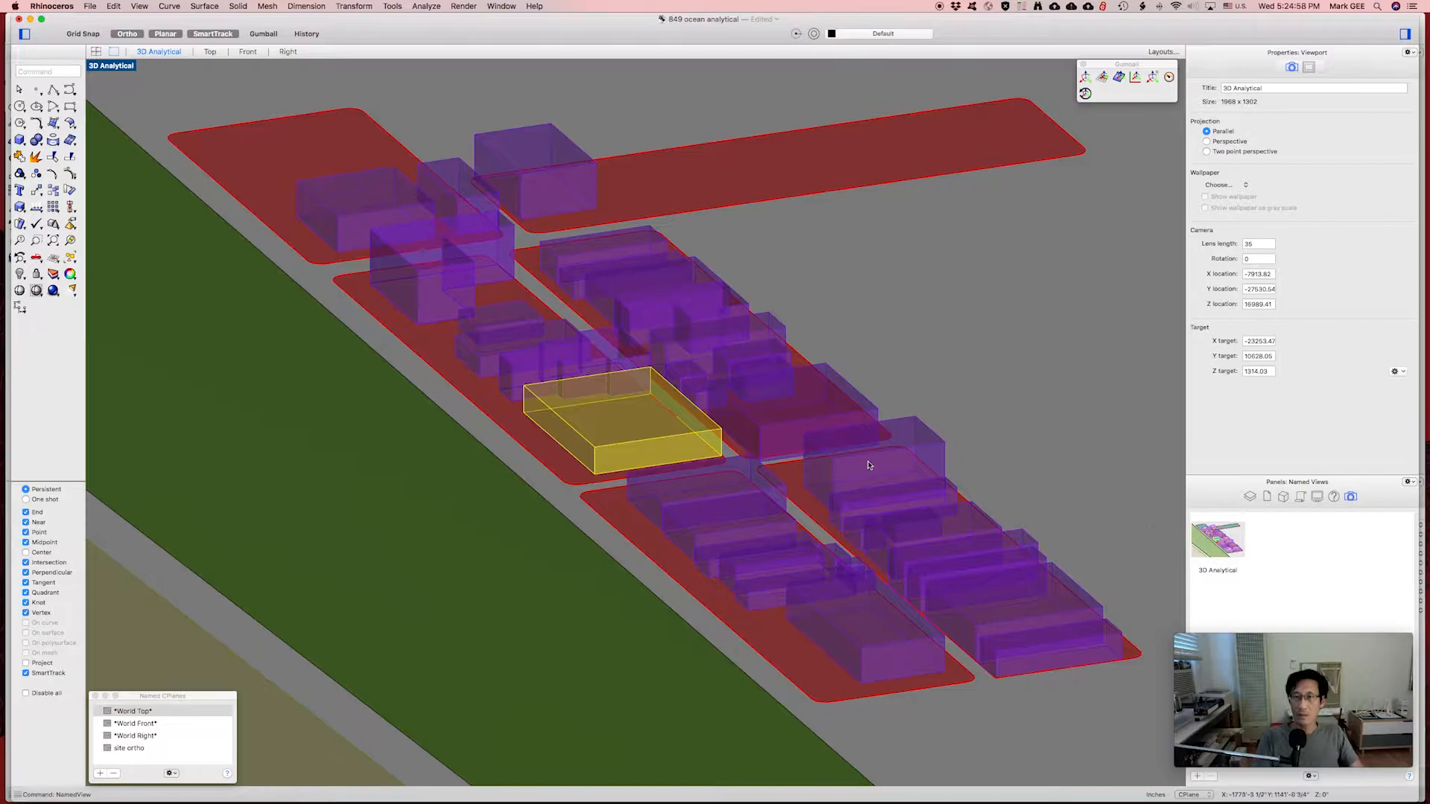
Orbit the view to a new angle and switch it to perspective projection.
{"action": "right_click_drag", "start_coordinate": [1106, 506], "coordinate": [890, 367]}
{"action": "left_click", "coordinate": [887, 376]}
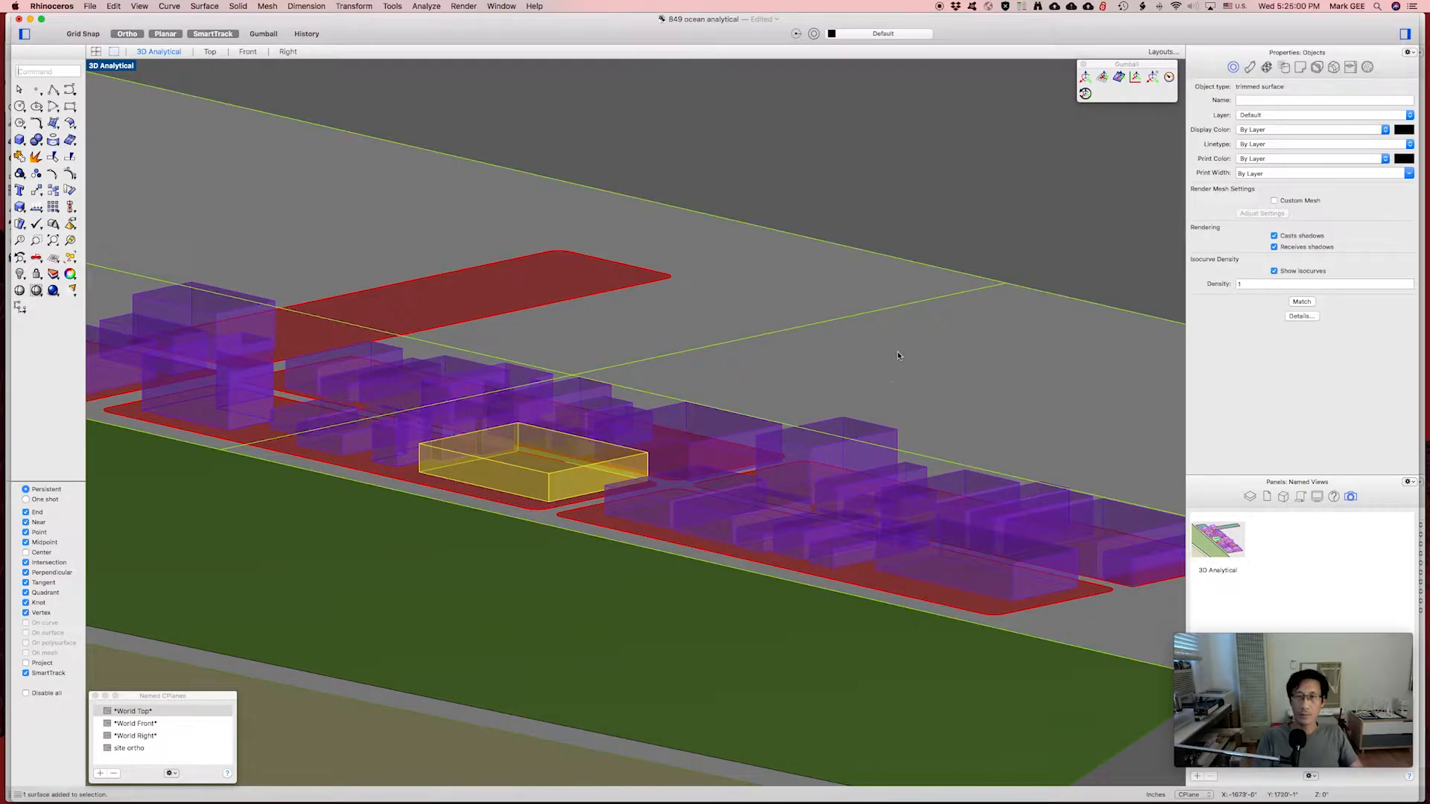
{"action": "left_click", "coordinate": [1002, 214]}
{"action": "left_click", "coordinate": [1212, 142]}
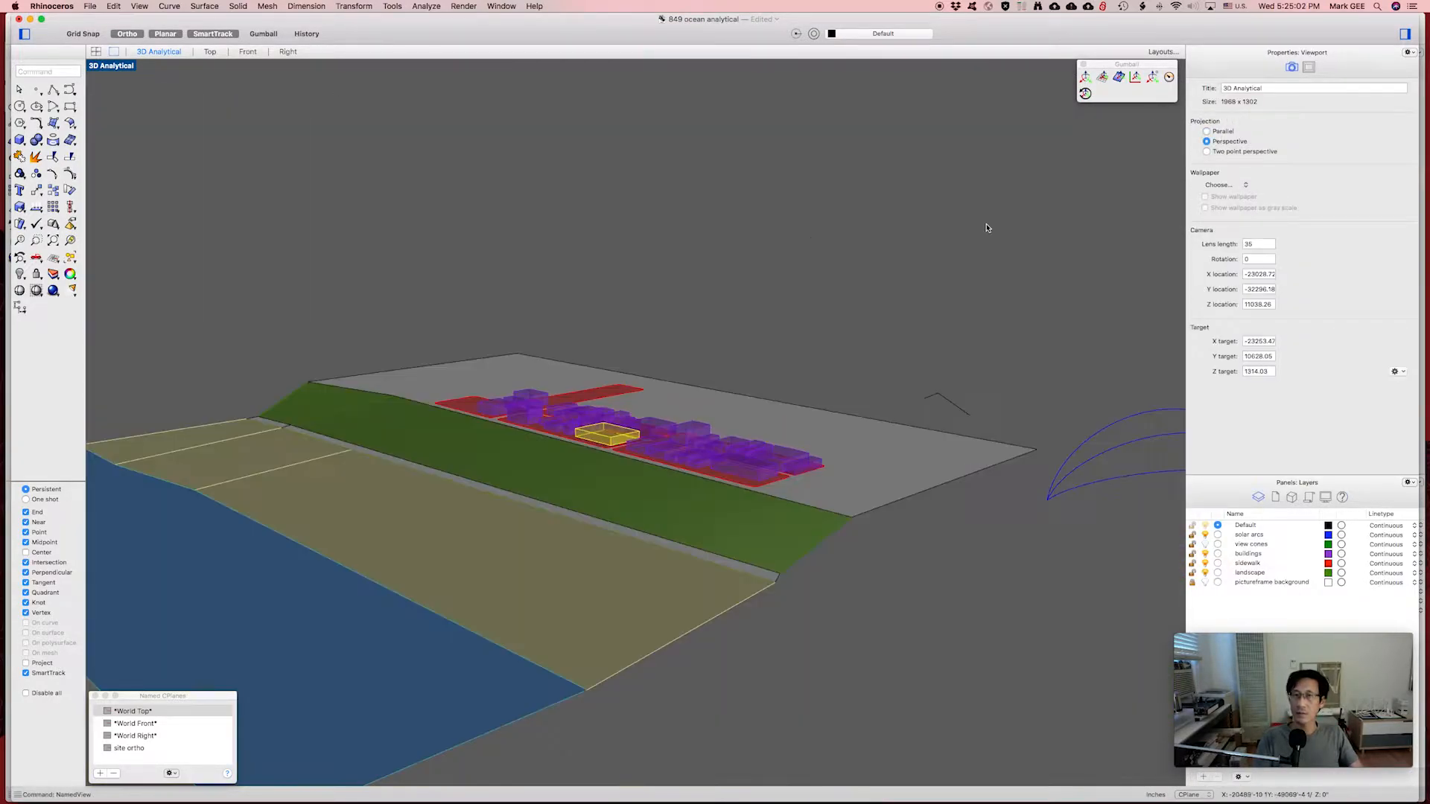
{"action": "scroll", "coordinate": [903, 297], "scroll_direction": "up", "scroll_amount": 5}
{"action": "right_click_drag", "start_coordinate": [634, 378], "coordinate": [819, 389]}
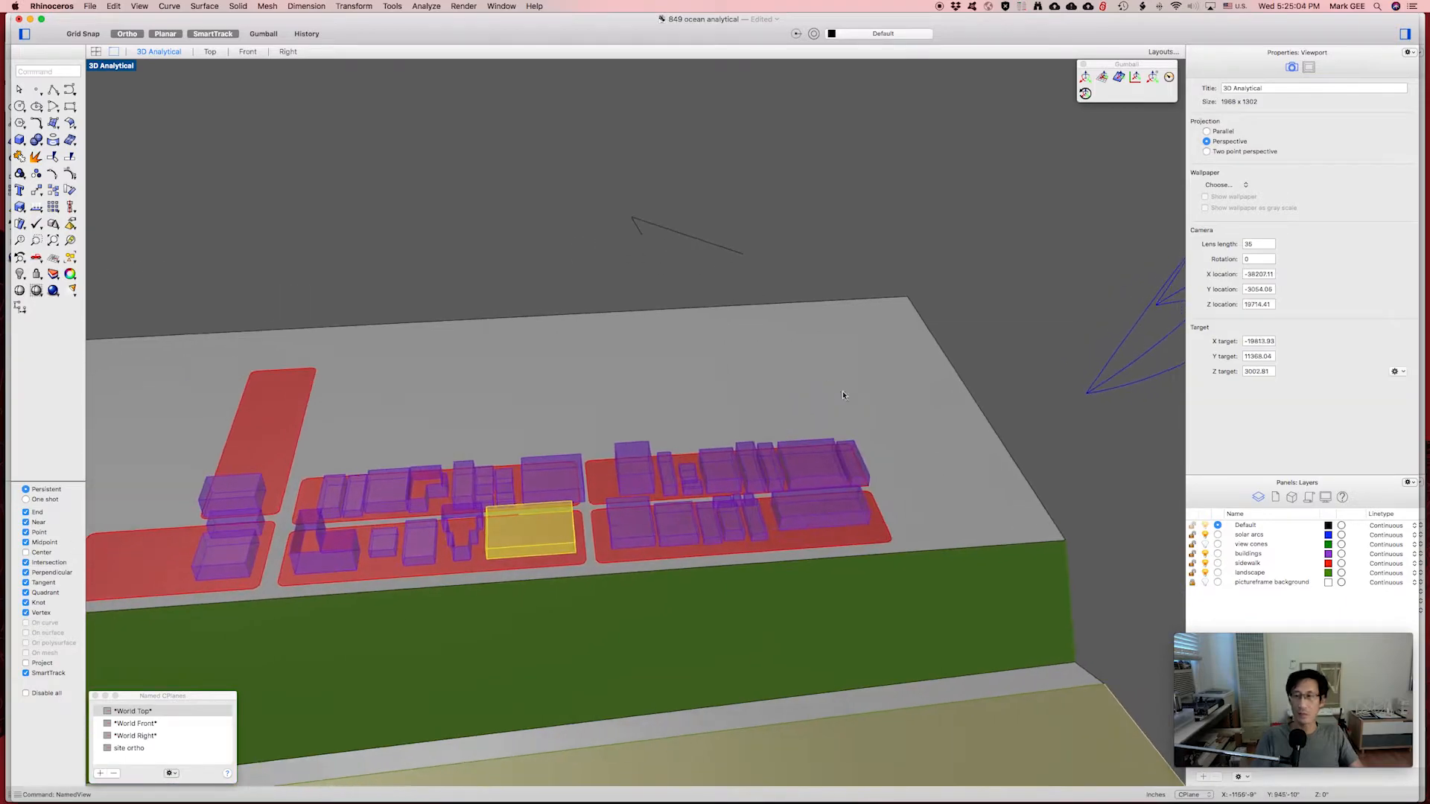
Open the display and Blocks panels, then allow Rhino network access until quit.
{"action": "left_click", "coordinate": [1326, 496]}
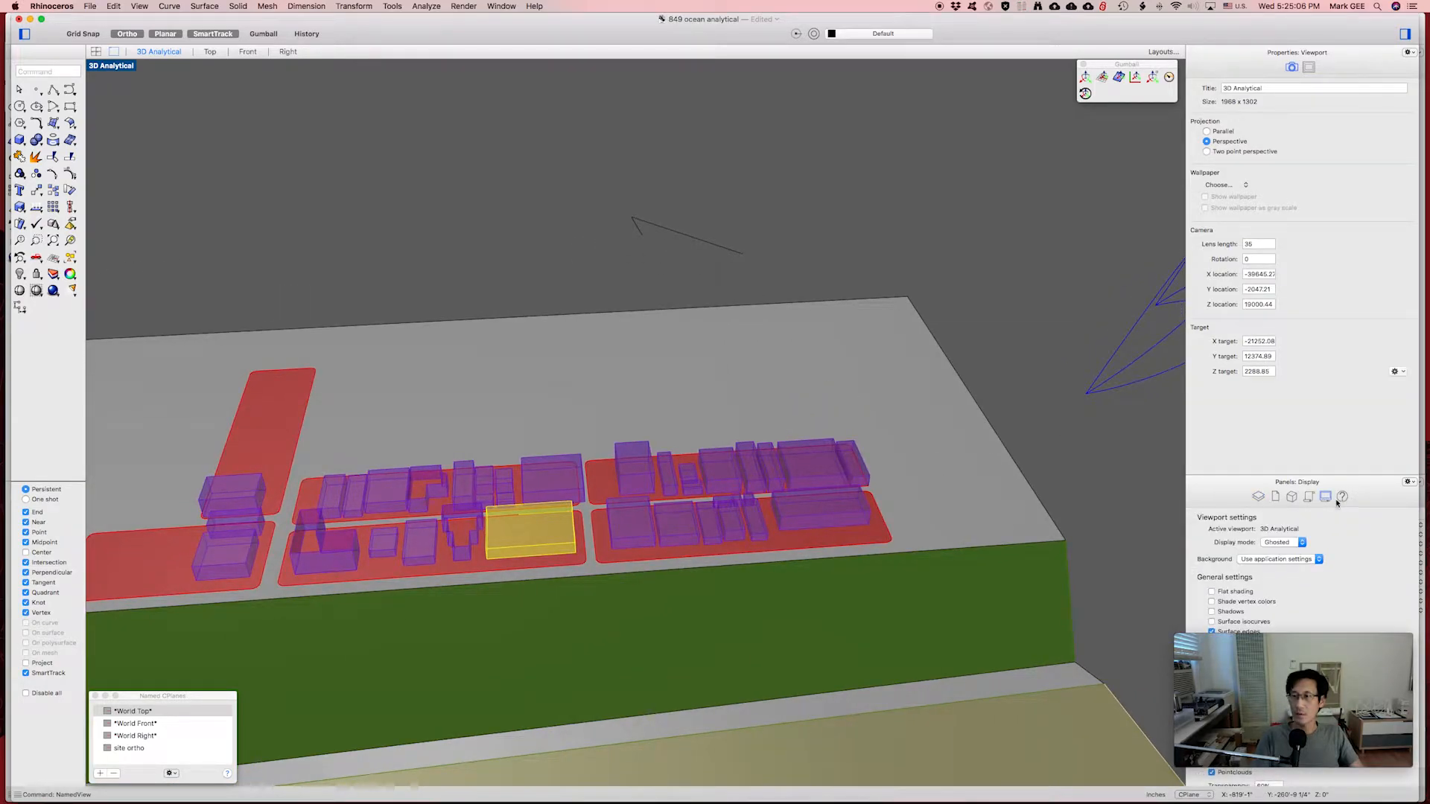
{"action": "left_click", "coordinate": [1341, 496]}
{"action": "left_click", "coordinate": [1275, 497]}
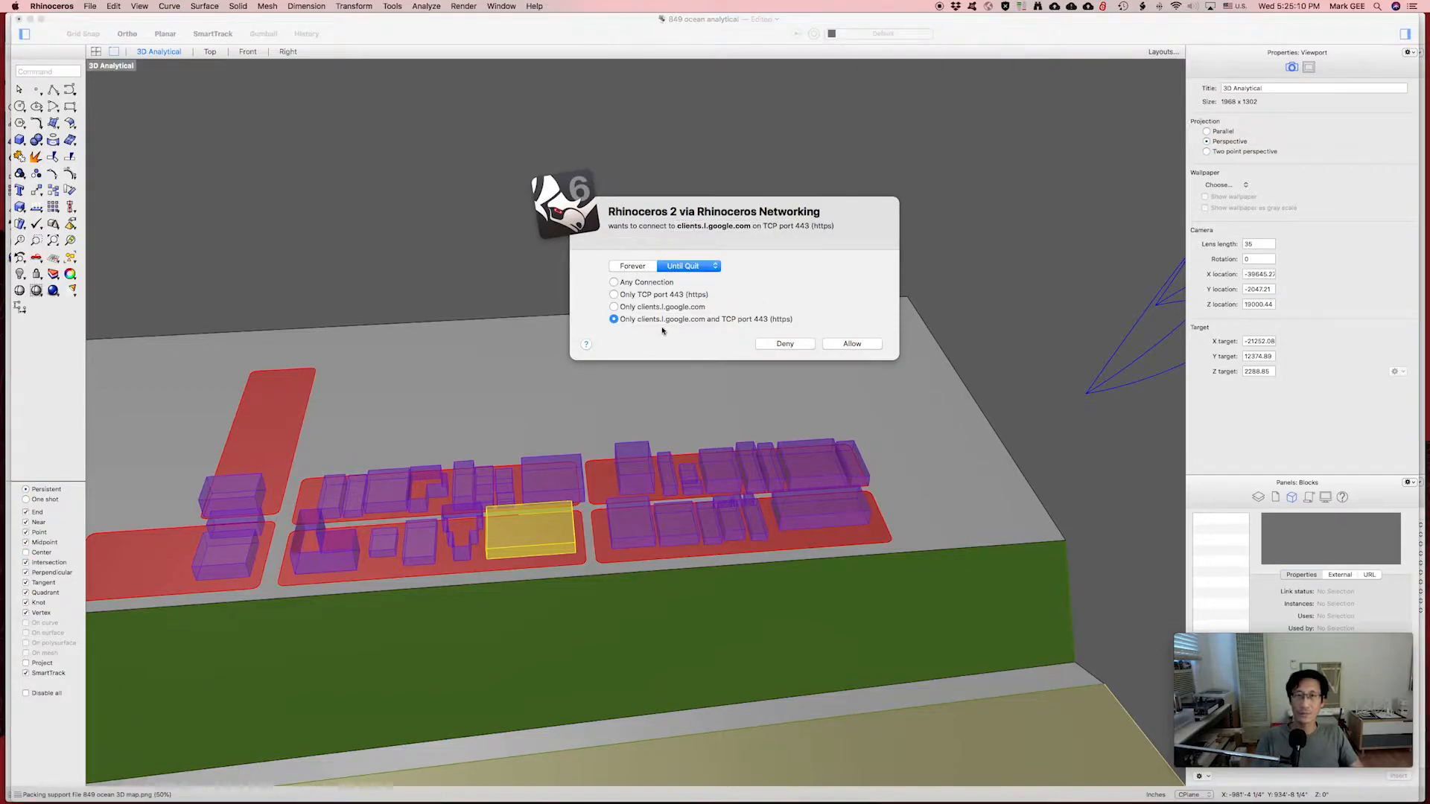
{"action": "left_click", "coordinate": [683, 266]}
{"action": "left_click", "coordinate": [674, 341]}
{"action": "left_click", "coordinate": [832, 347]}
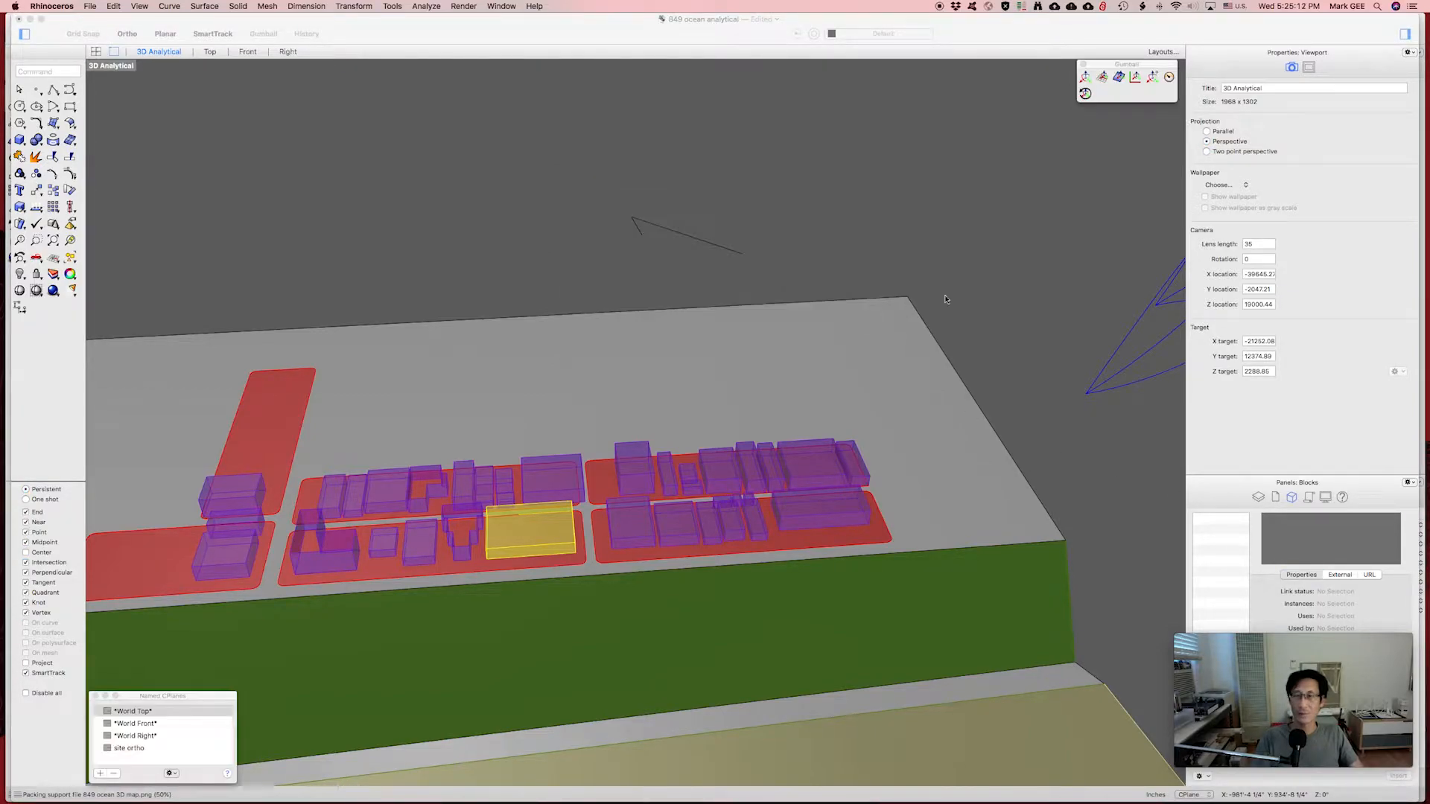
Restore the saved 3D Analytical named view.
{"action": "left_click", "coordinate": [828, 321]}
{"action": "key", "text": "Escape"}
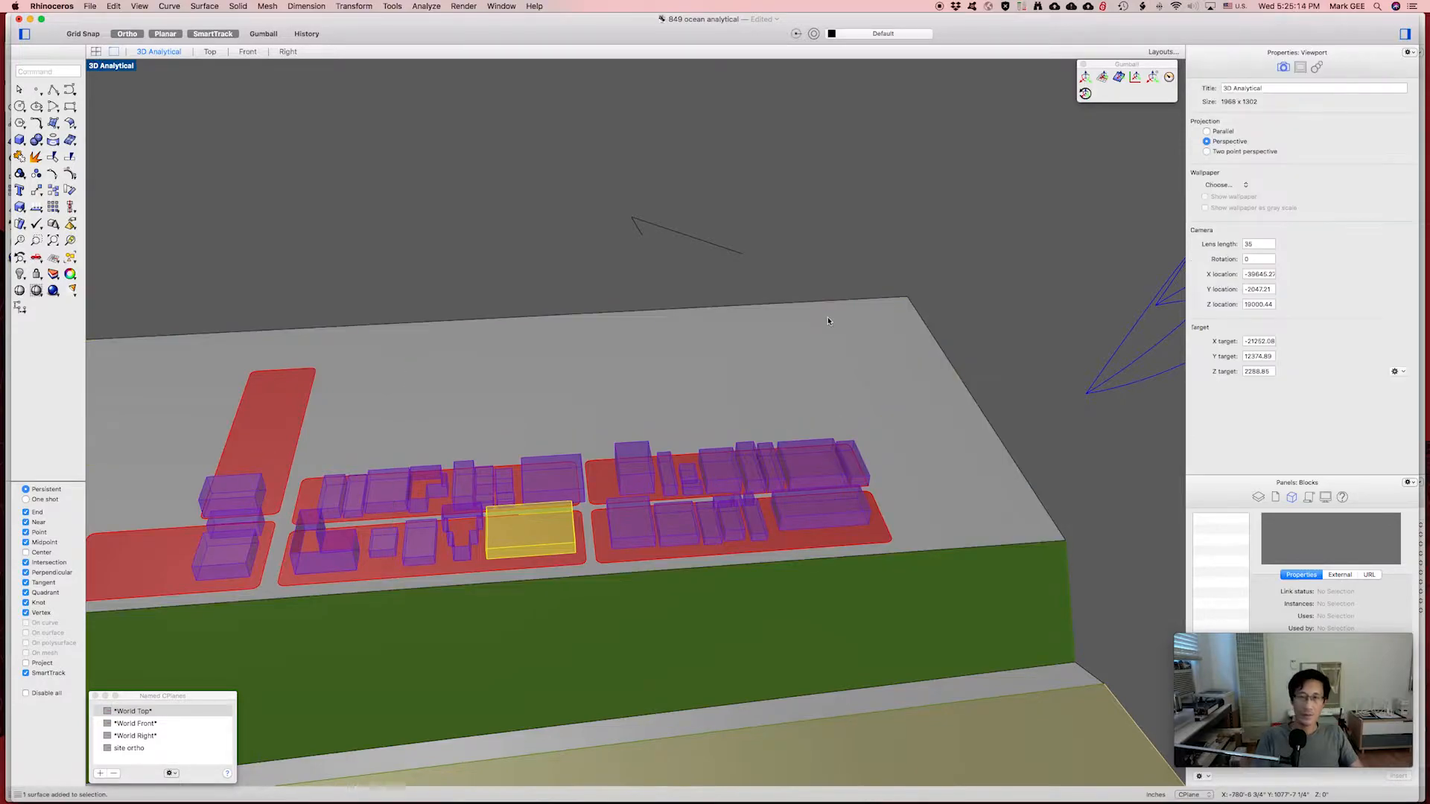
{"action": "type", "text": "NamedView"}
{"action": "key", "text": "Return"}
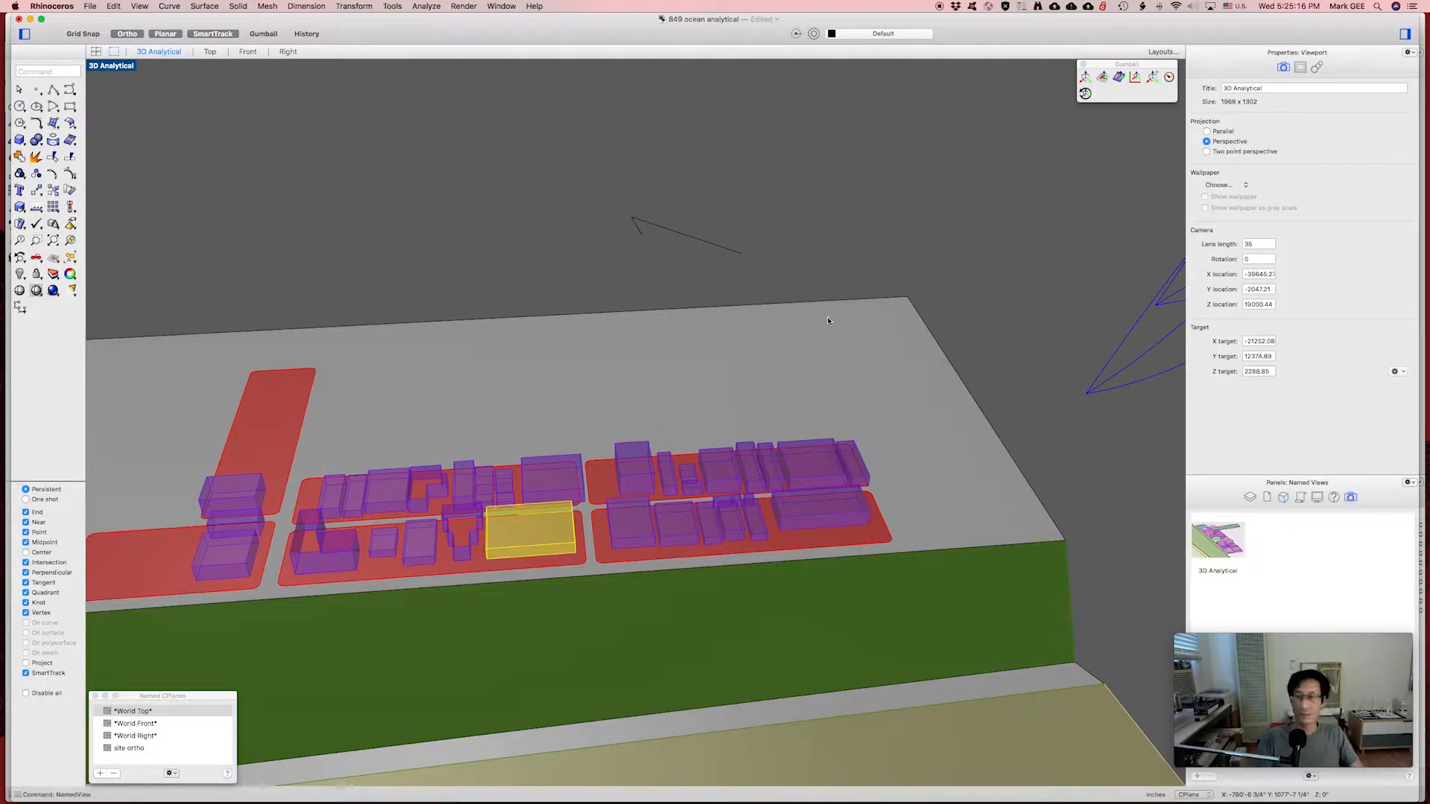
{"action": "double_click", "coordinate": [1230, 536]}
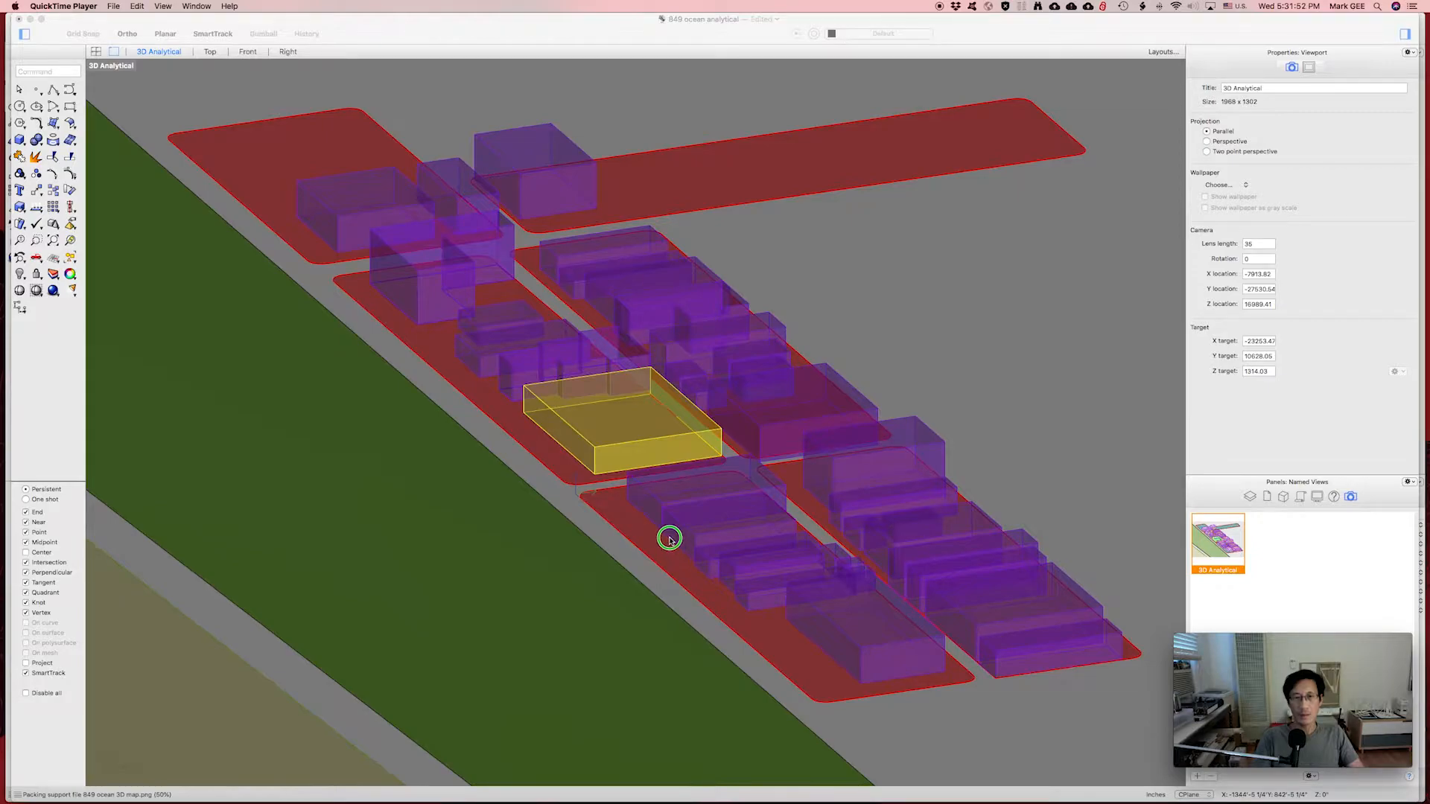
Orbit the 3D Analytical view to a low side angle and pan the site into place.
{"action": "right_click_drag", "start_coordinate": [670, 536], "coordinate": [638, 510]}
{"action": "right_click_drag", "start_coordinate": [506, 533], "coordinate": [698, 533]}
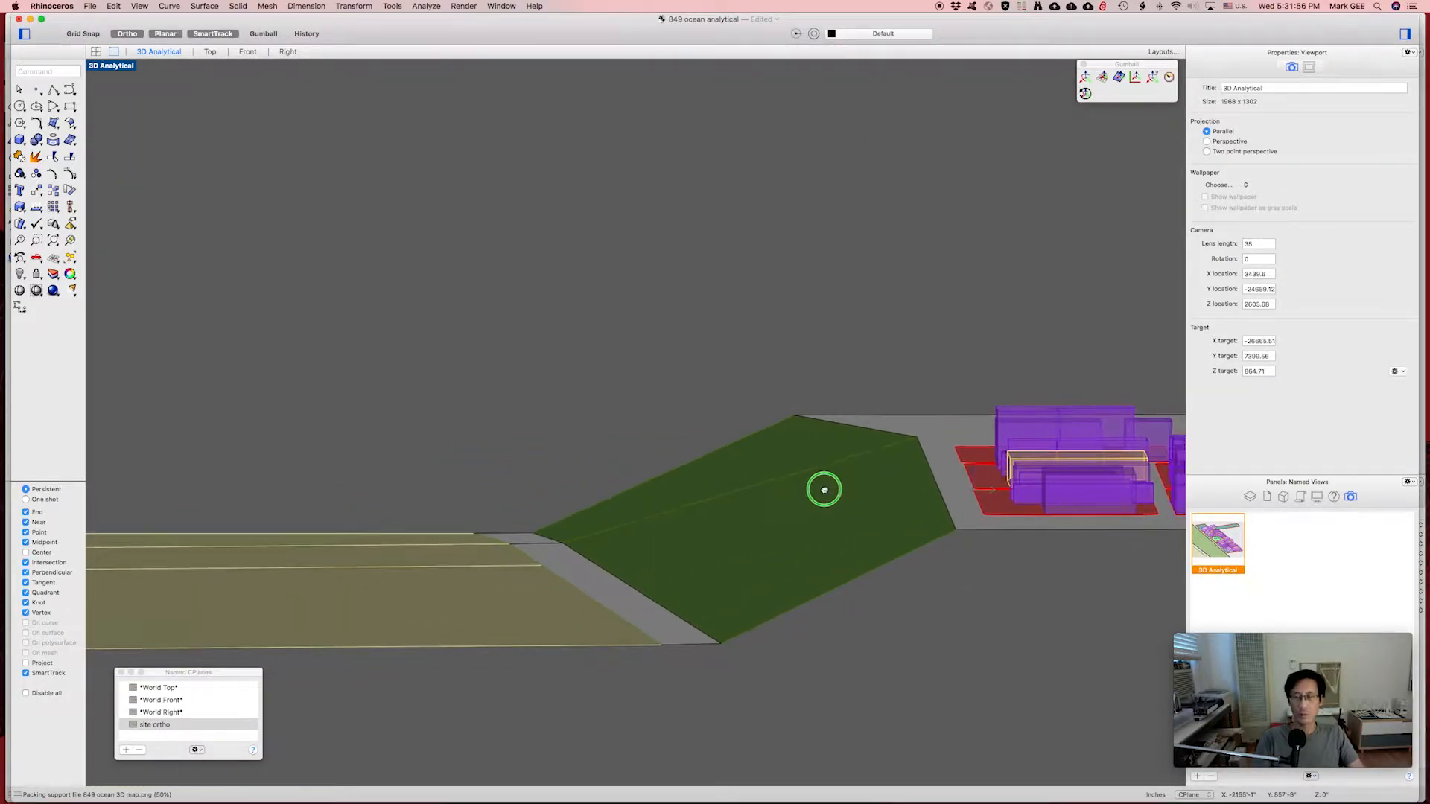
{"action": "right_click_drag", "start_coordinate": [820, 489], "coordinate": [651, 499]}
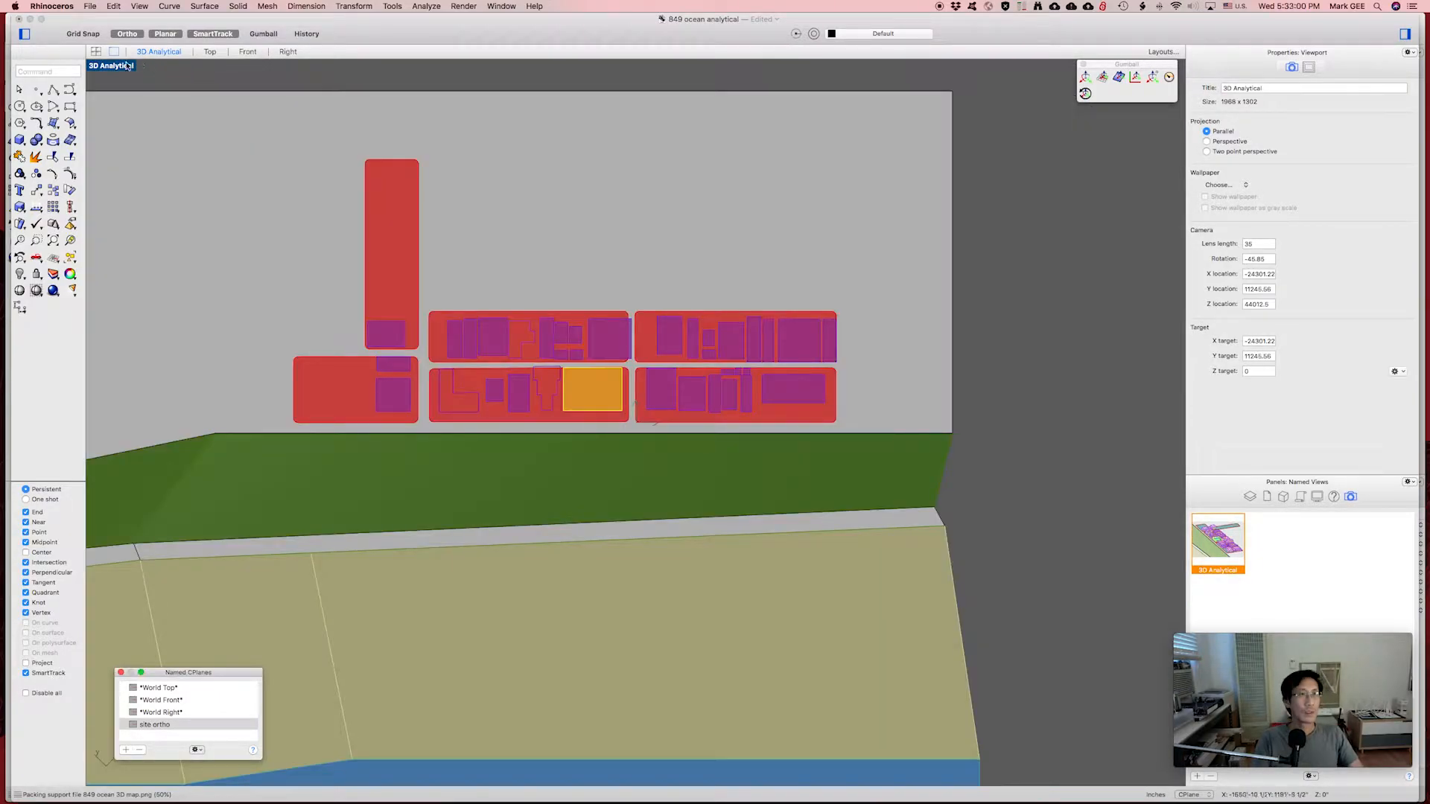
Return to the four-viewport layout and recentre the 3D Analytical, Top and Right views.
{"action": "left_click", "coordinate": [96, 53]}
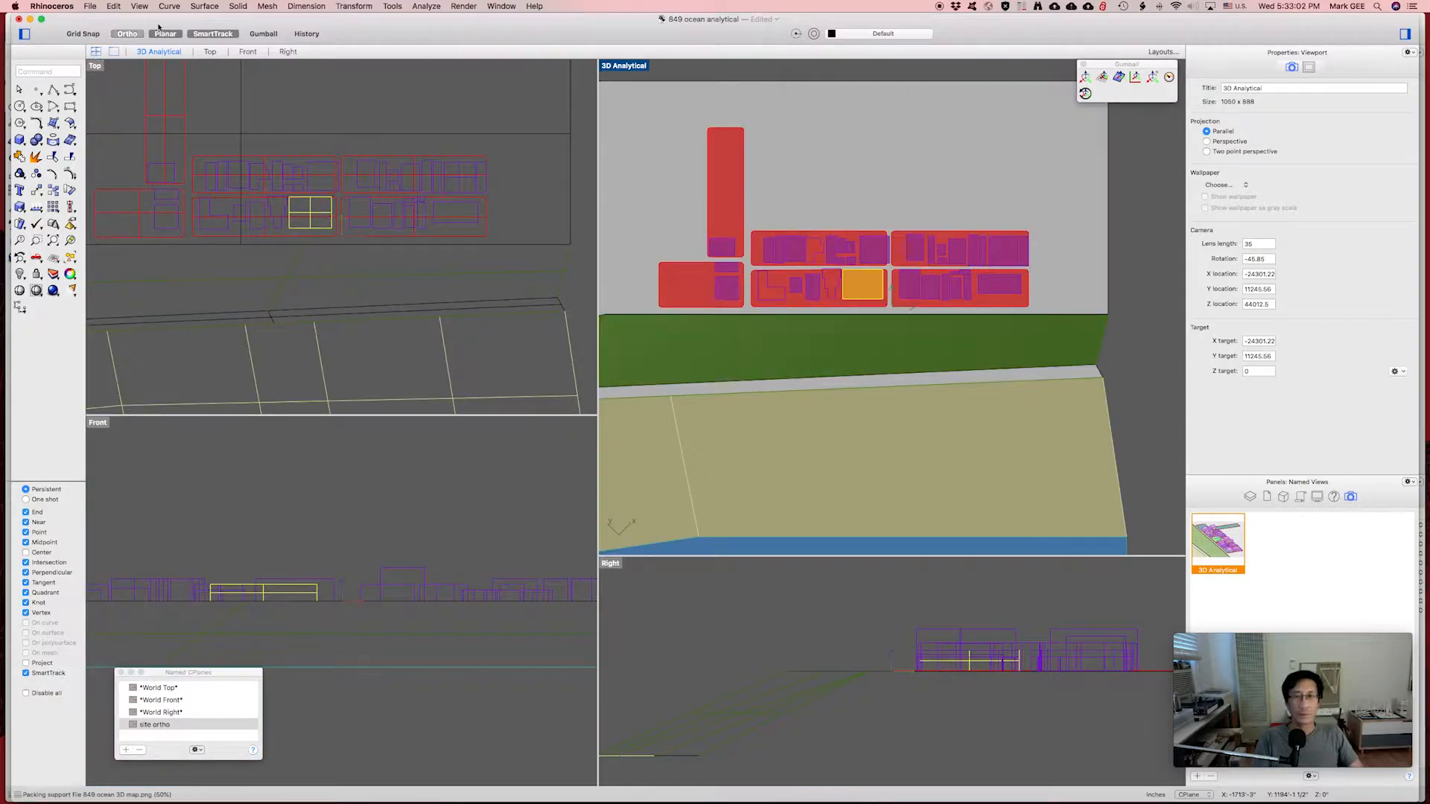
{"action": "right_click_drag", "start_coordinate": [862, 347], "coordinate": [852, 366]}
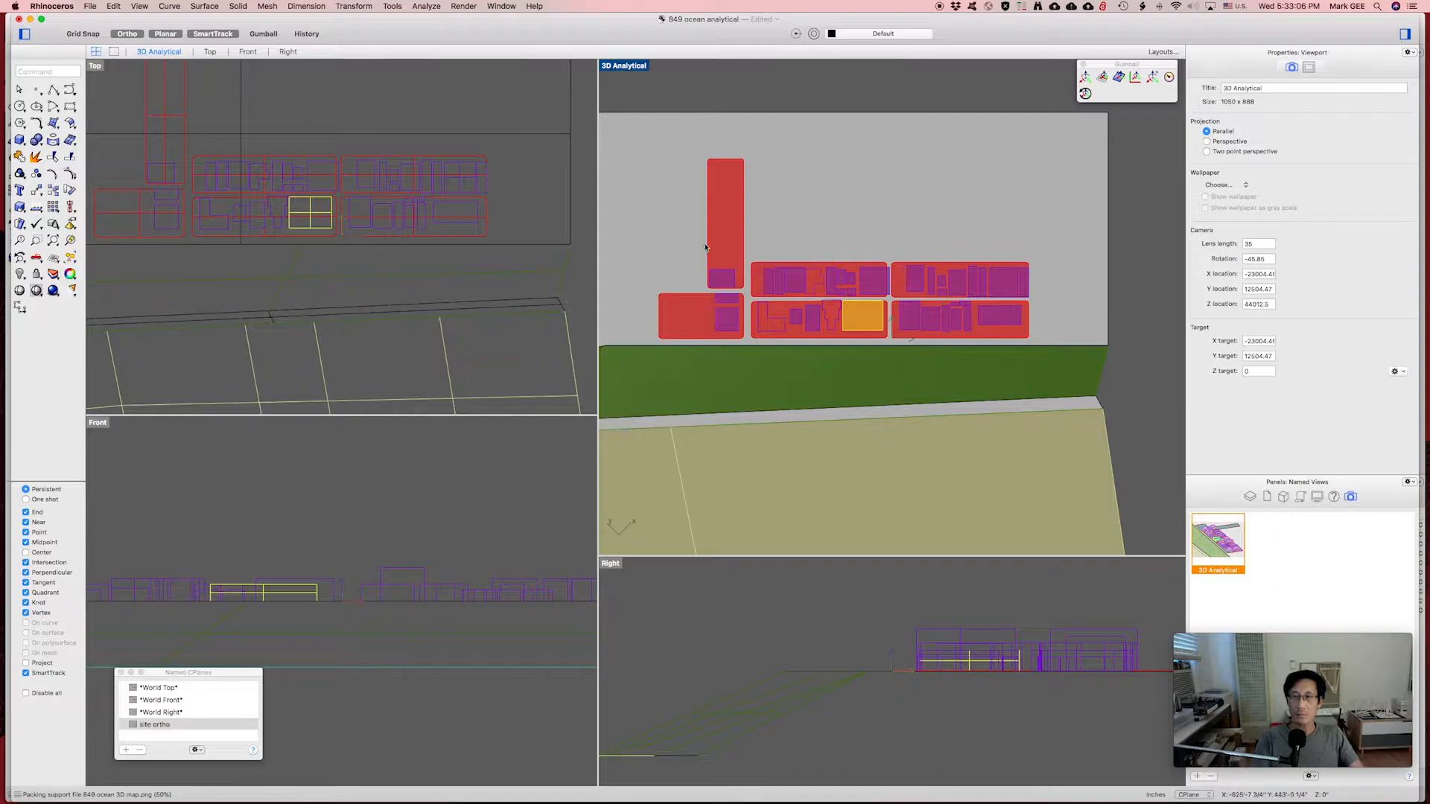
{"action": "right_click_drag", "start_coordinate": [383, 266], "coordinate": [379, 277]}
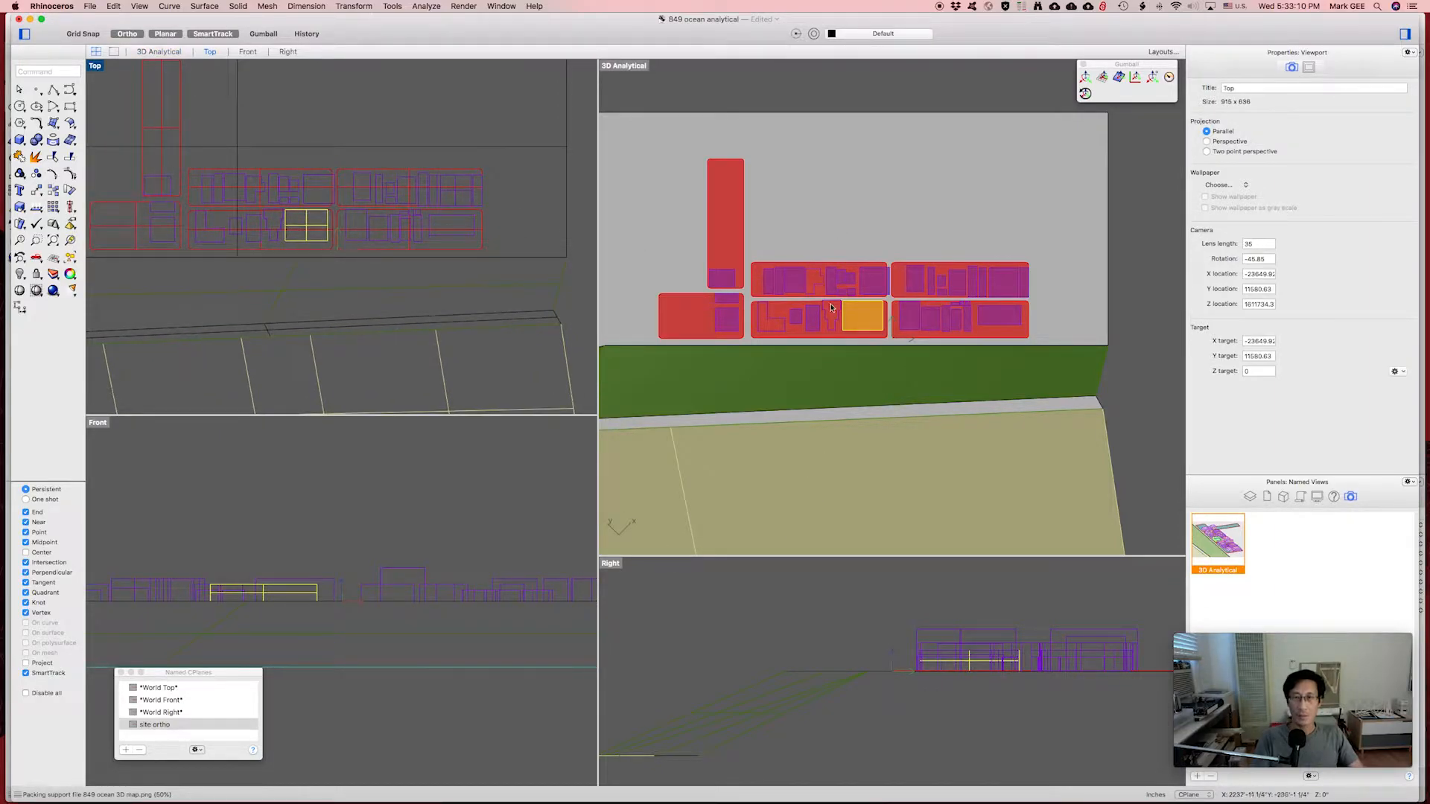
{"action": "right_click_drag", "start_coordinate": [873, 627], "coordinate": [825, 630]}
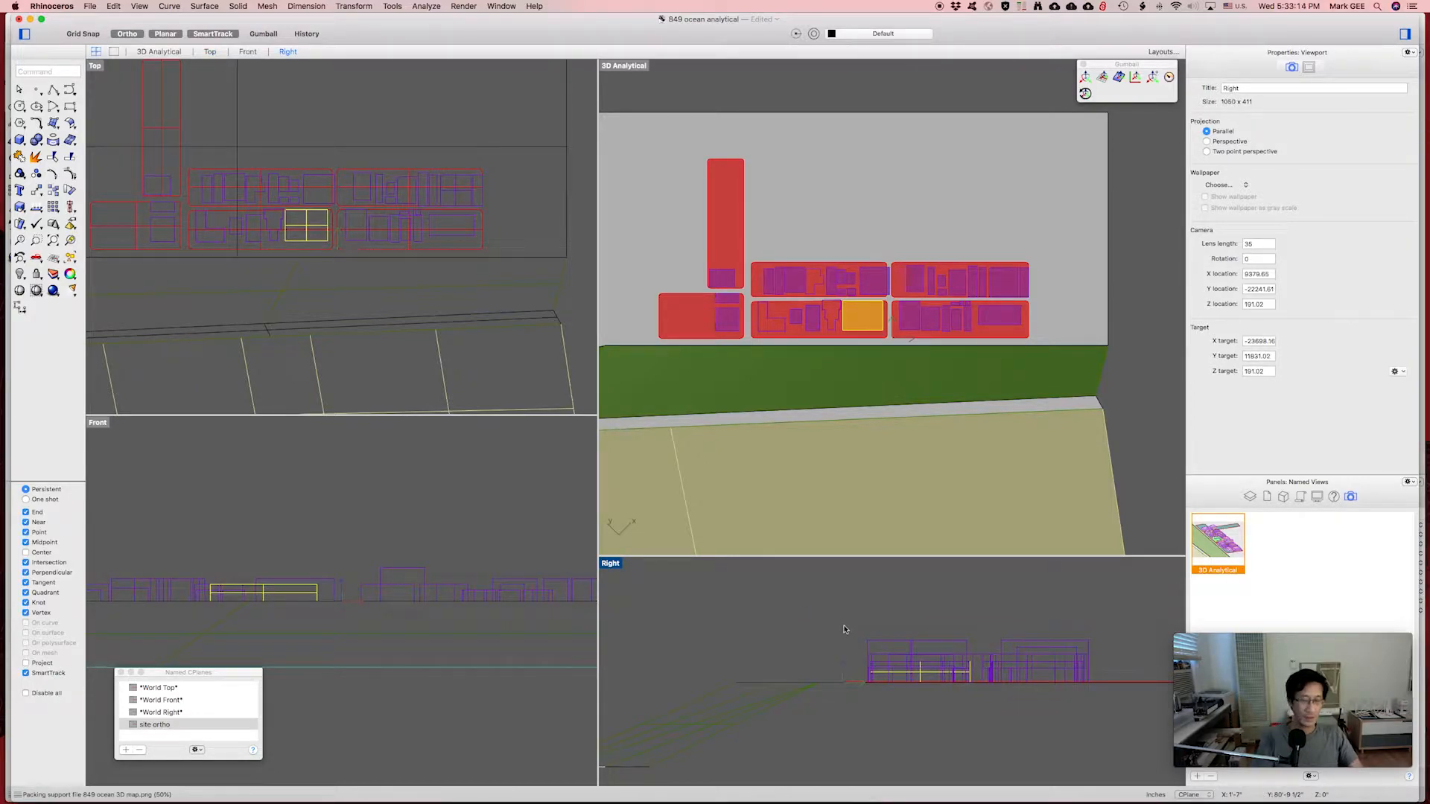
Draw a clipping plane in the Right viewport by picking two corners.
{"action": "type", "text": "clippingPlane"}
{"action": "key", "text": "Return"}
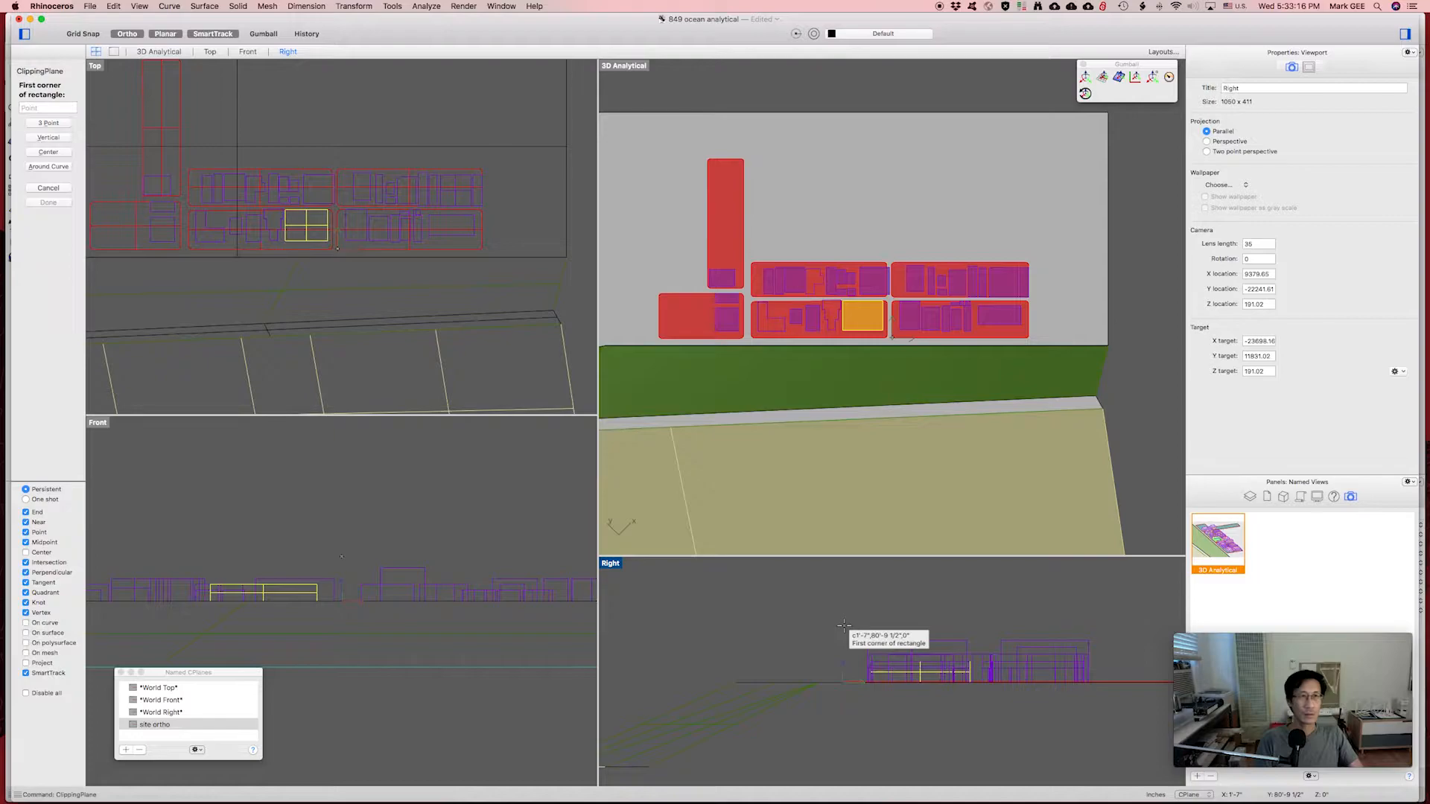
{"action": "left_click", "coordinate": [716, 587]}
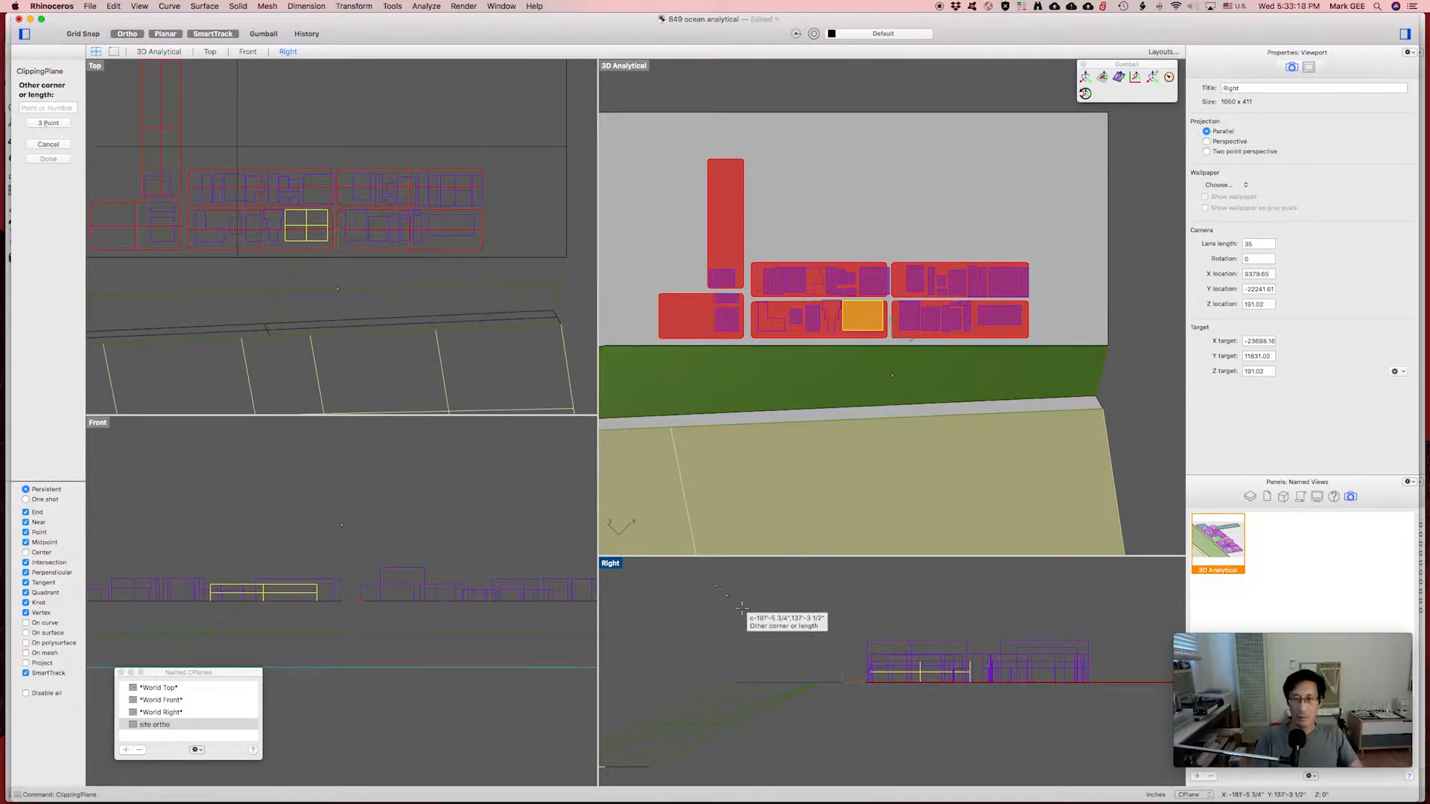
{"action": "left_click", "coordinate": [1074, 749]}
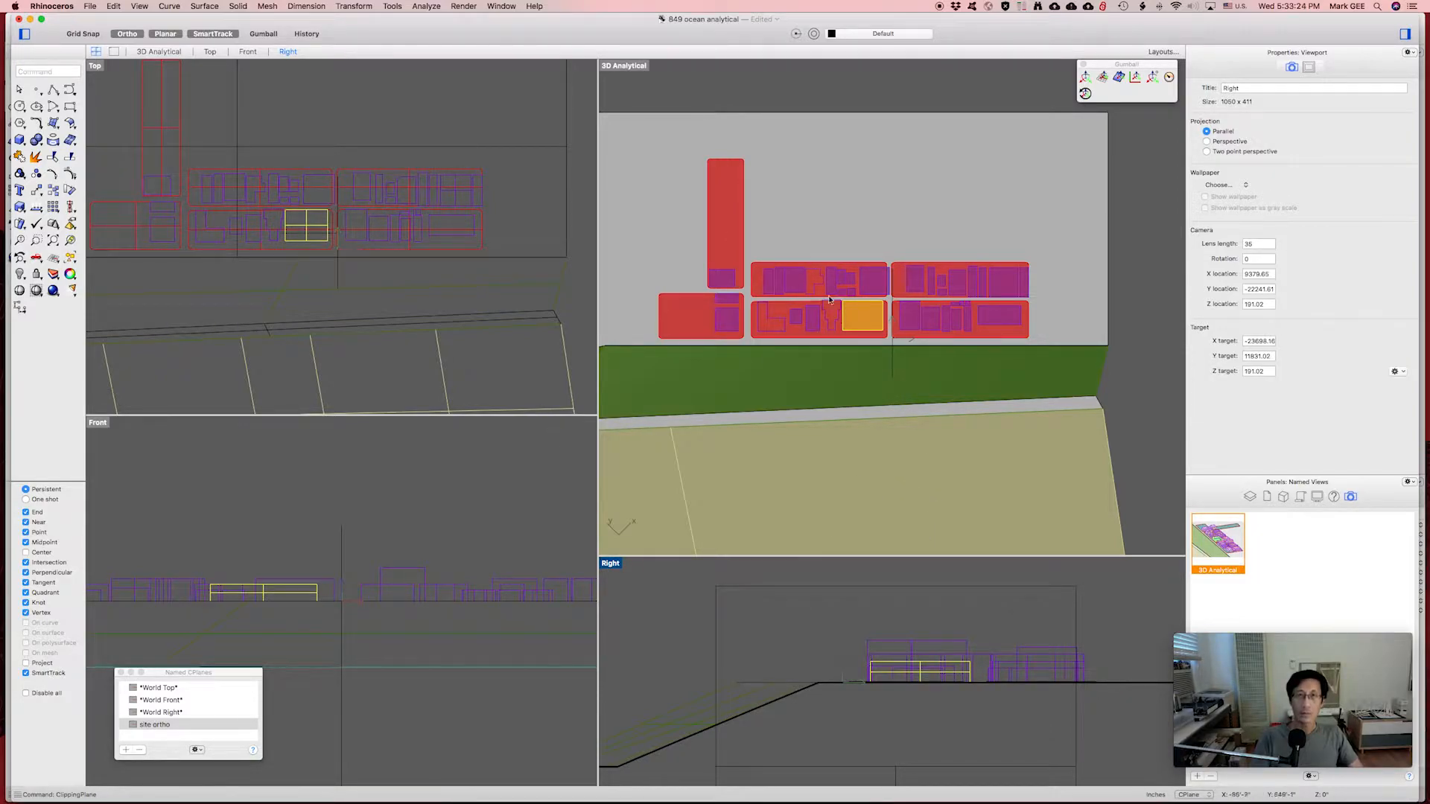
Set the 3D Analytical view to perspective and orbit to an oblique view of the yellow building.
{"action": "right_click_drag", "start_coordinate": [829, 299], "coordinate": [1013, 378]}
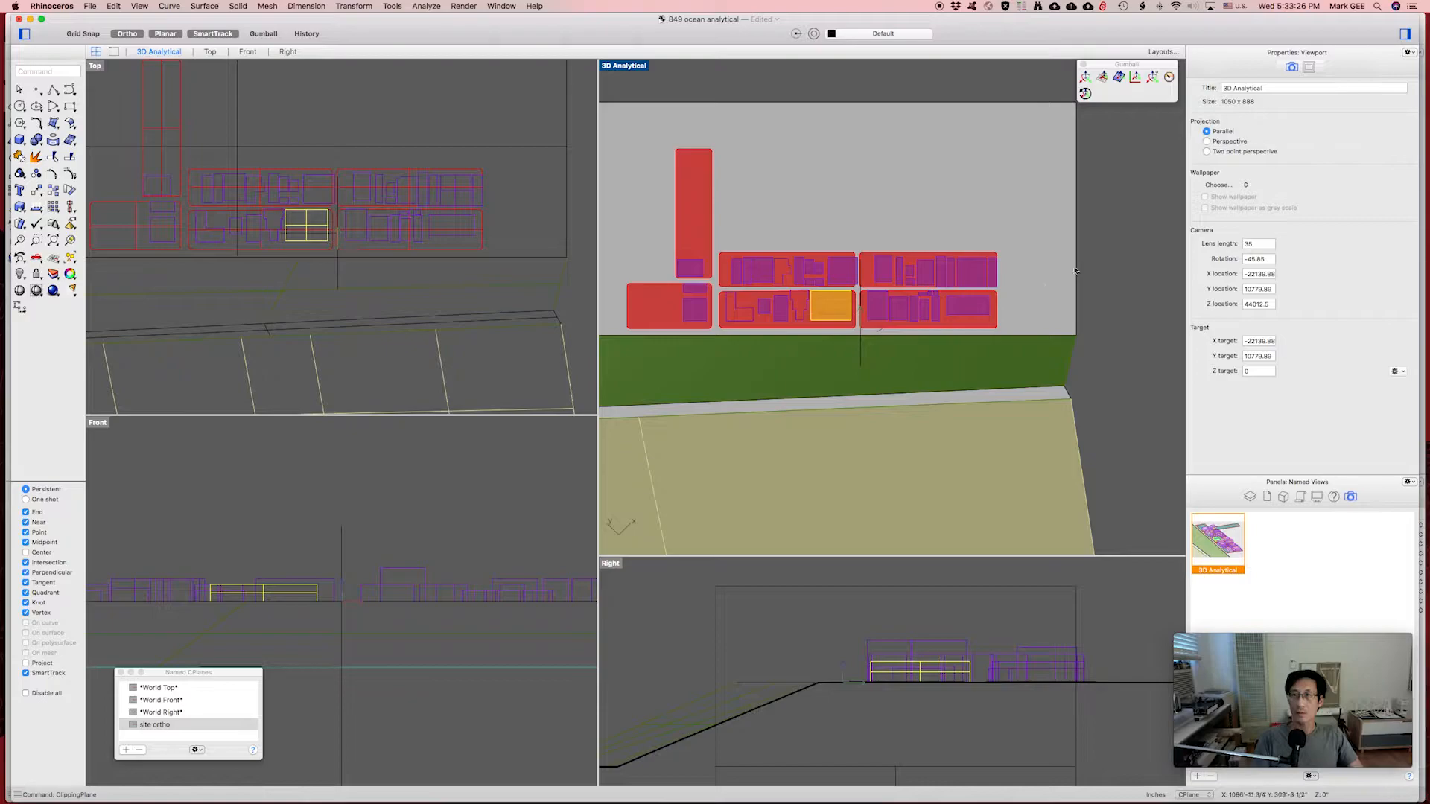
{"action": "right_click_drag", "start_coordinate": [1022, 314], "coordinate": [1034, 311]}
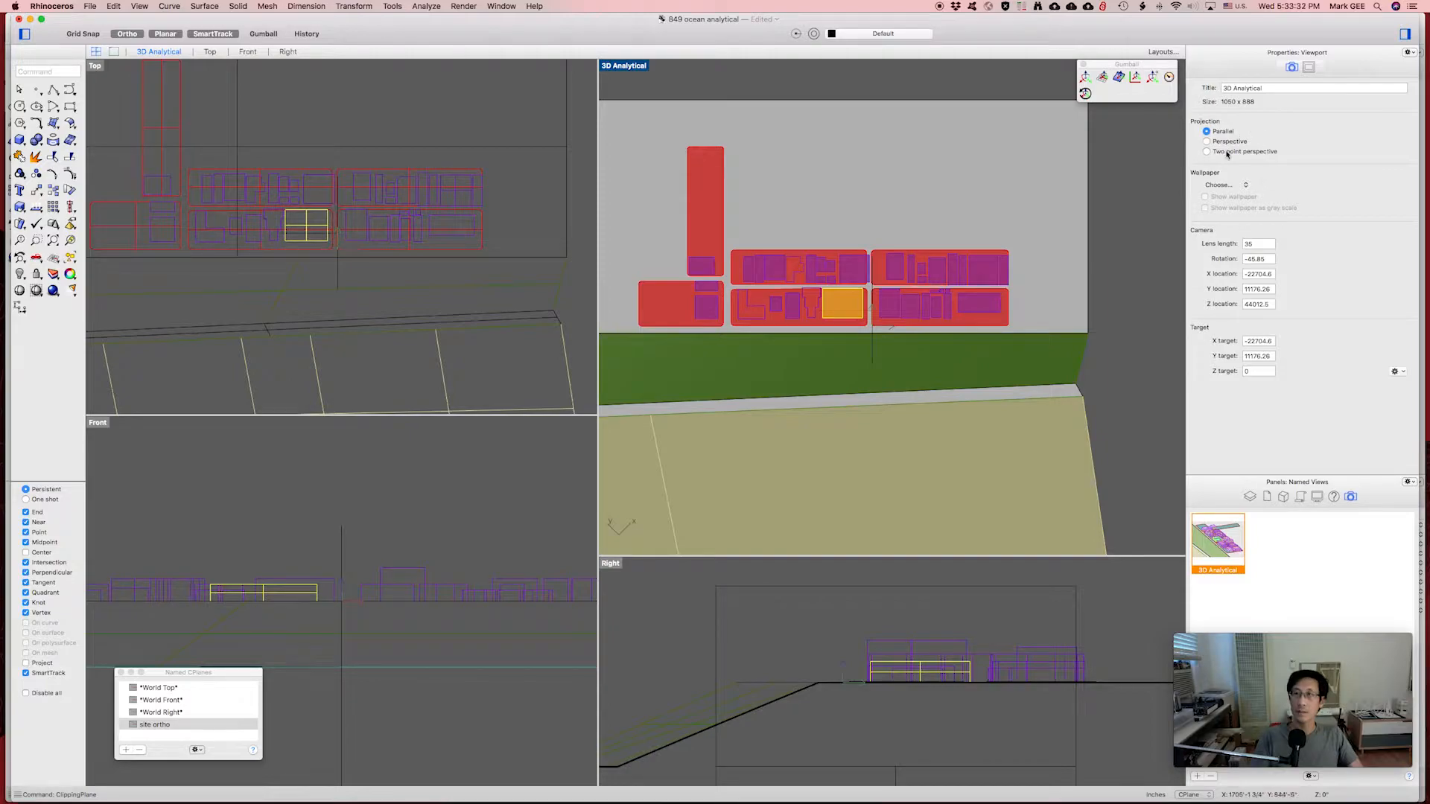
{"action": "left_click", "coordinate": [1207, 141]}
{"action": "right_click_drag", "start_coordinate": [1043, 238], "coordinate": [923, 352]}
{"action": "scroll", "coordinate": [871, 323], "scroll_direction": "down", "scroll_amount": 5}
{"action": "scroll", "coordinate": [871, 323], "scroll_direction": "up", "scroll_amount": 9}
{"action": "scroll", "coordinate": [923, 353], "scroll_direction": "up", "scroll_amount": 3}
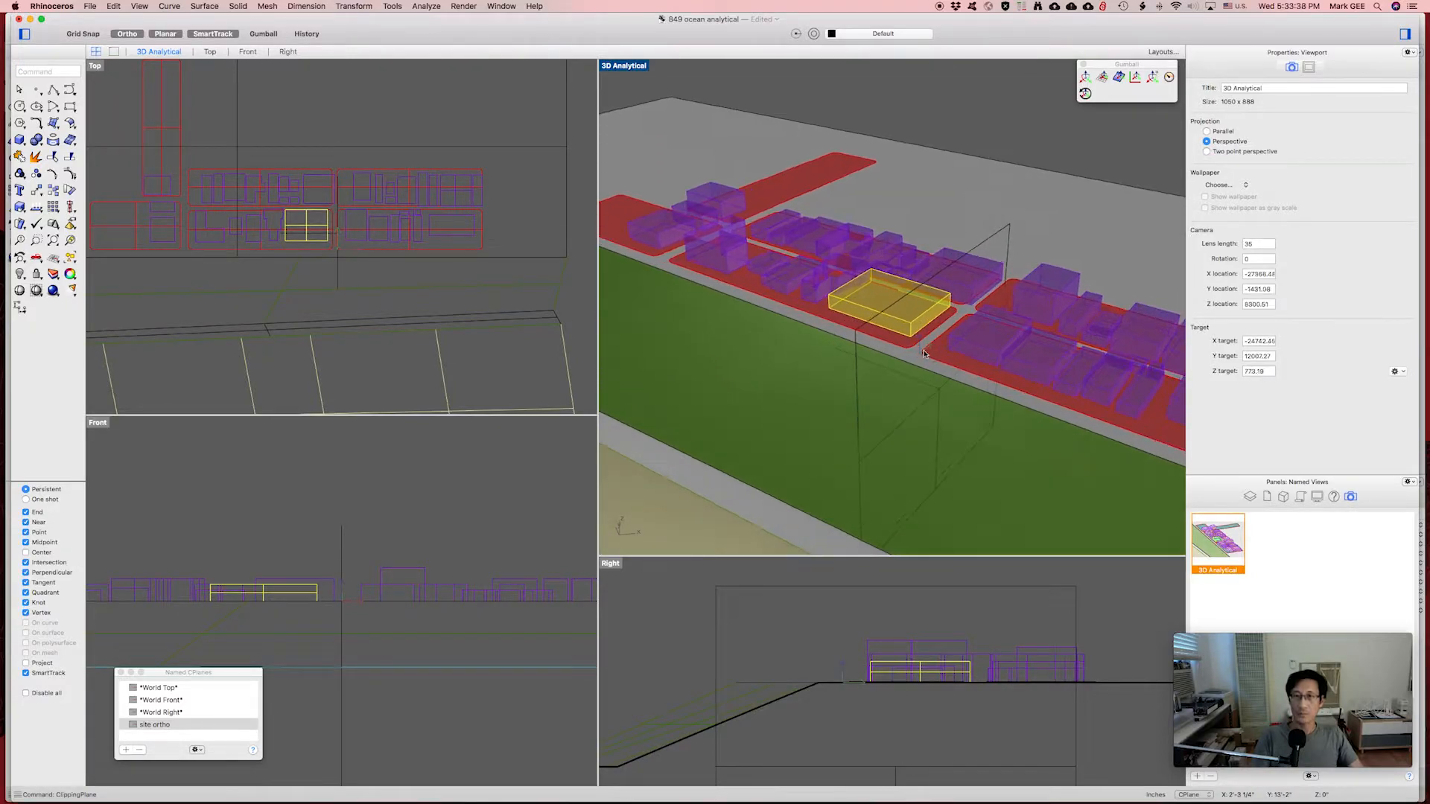
Make the clipping plane cut the 3D Analytical view.
{"action": "left_click", "coordinate": [1000, 235]}
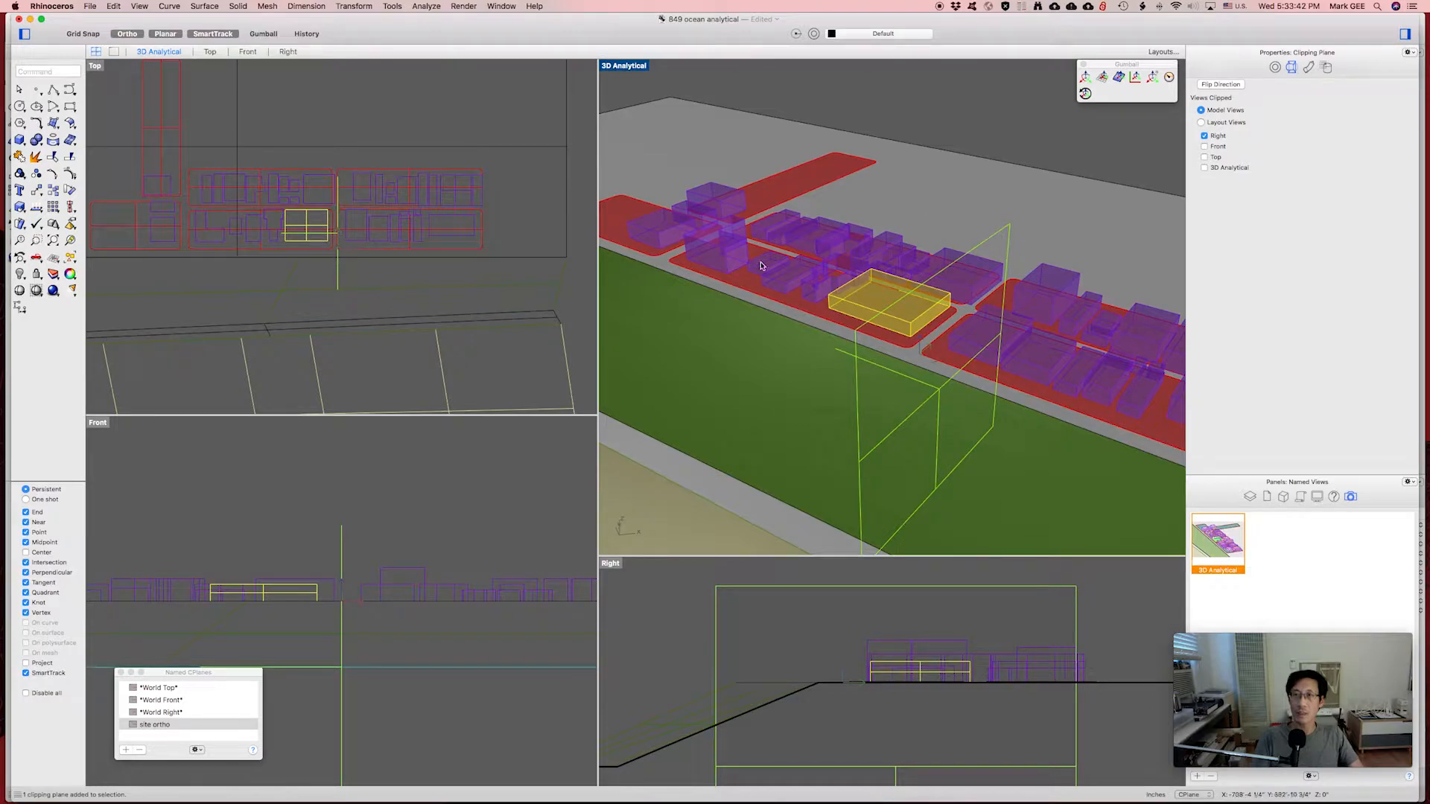
{"action": "left_click", "coordinate": [1204, 168]}
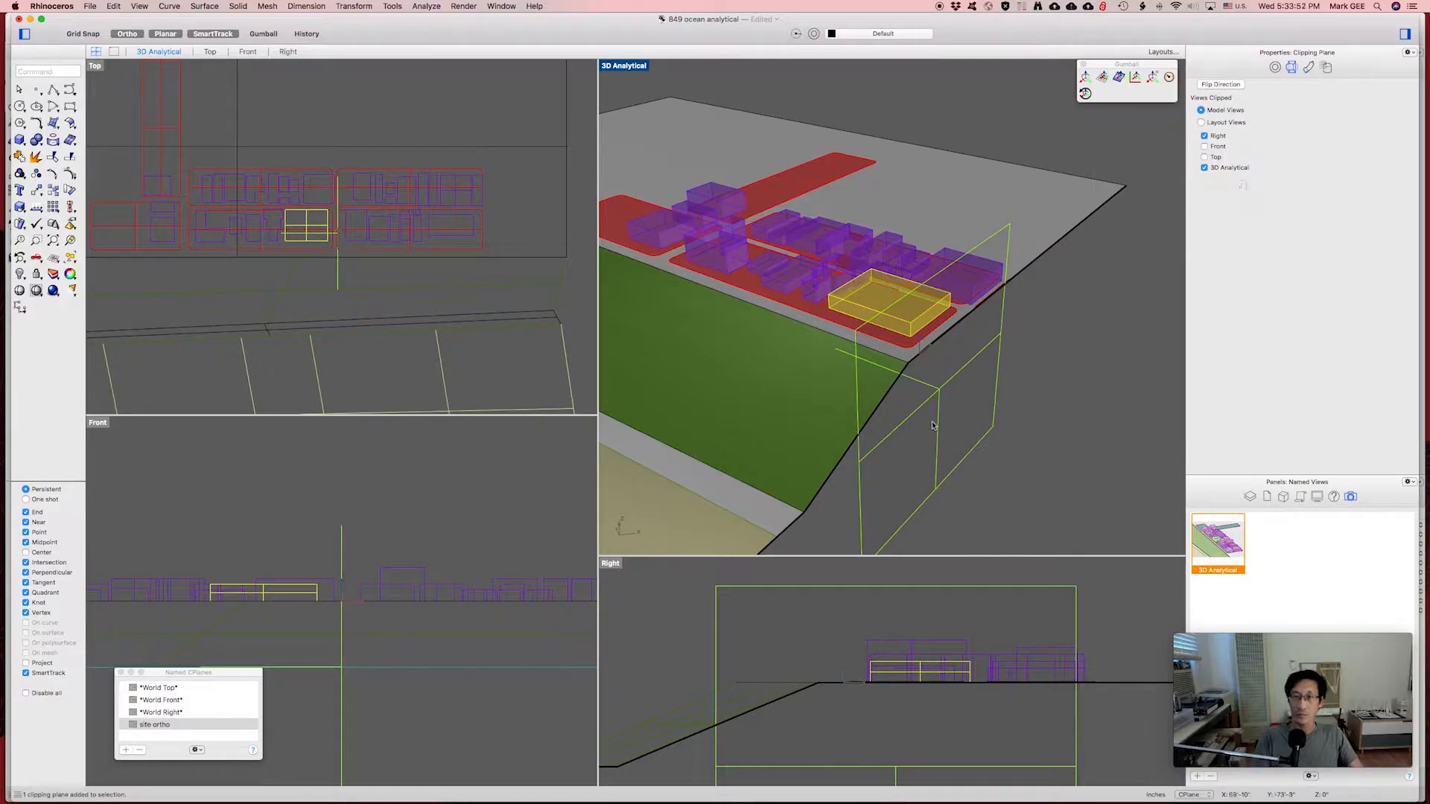
{"action": "right_click_drag", "start_coordinate": [381, 280], "coordinate": [338, 297]}
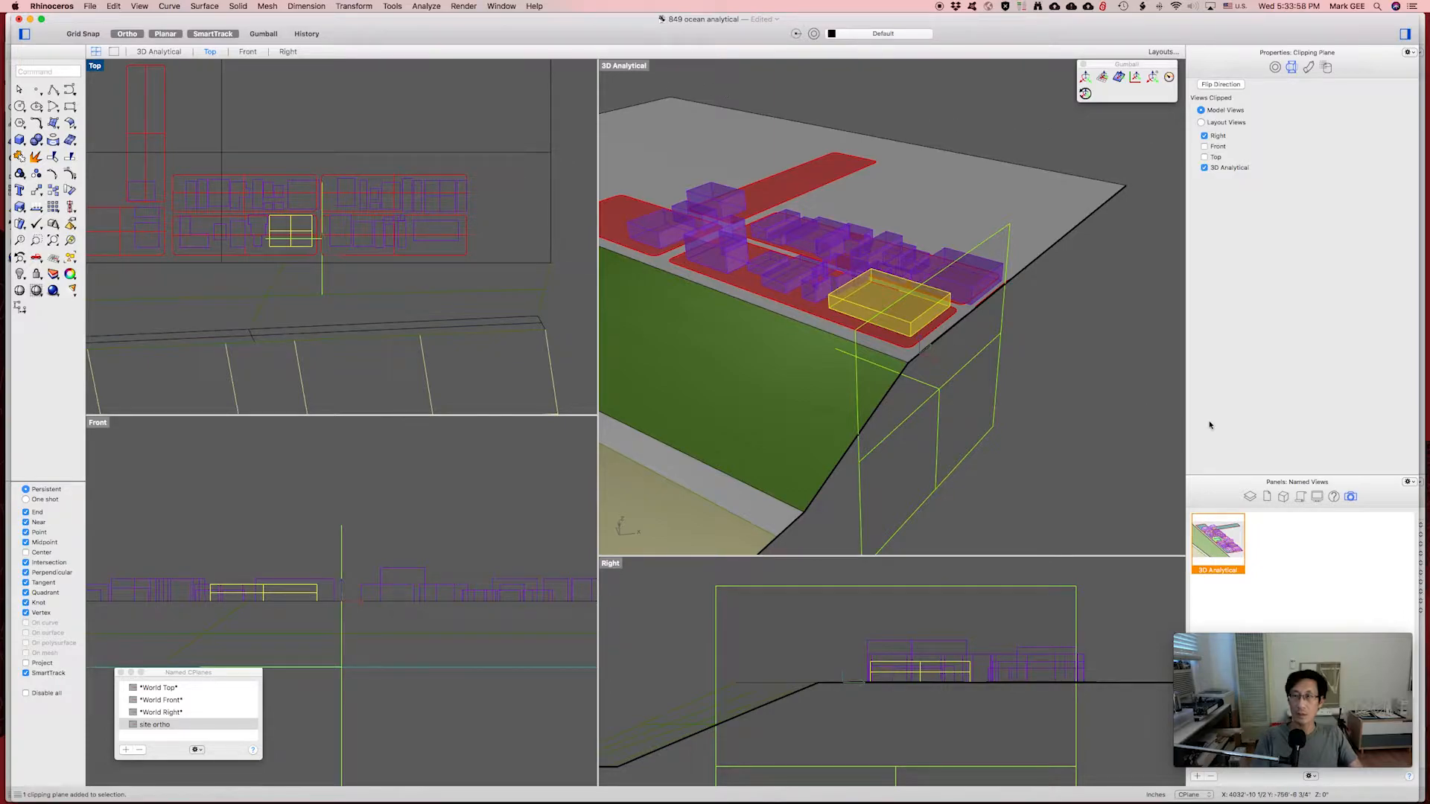
{"action": "left_click", "coordinate": [1045, 405]}
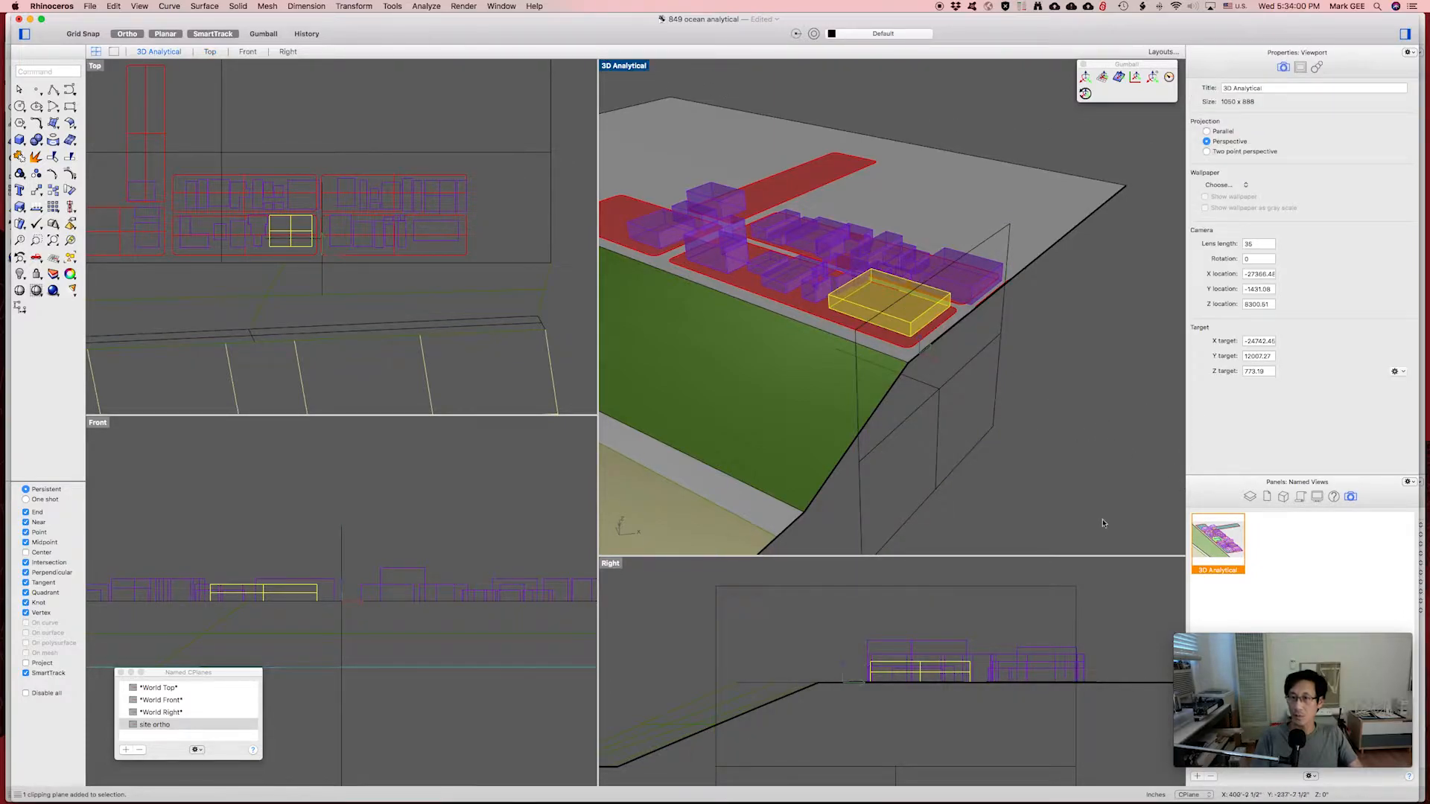
Restore the 3D Analytical named view and reapply the clipping plane to it.
{"action": "double_click", "coordinate": [1217, 554]}
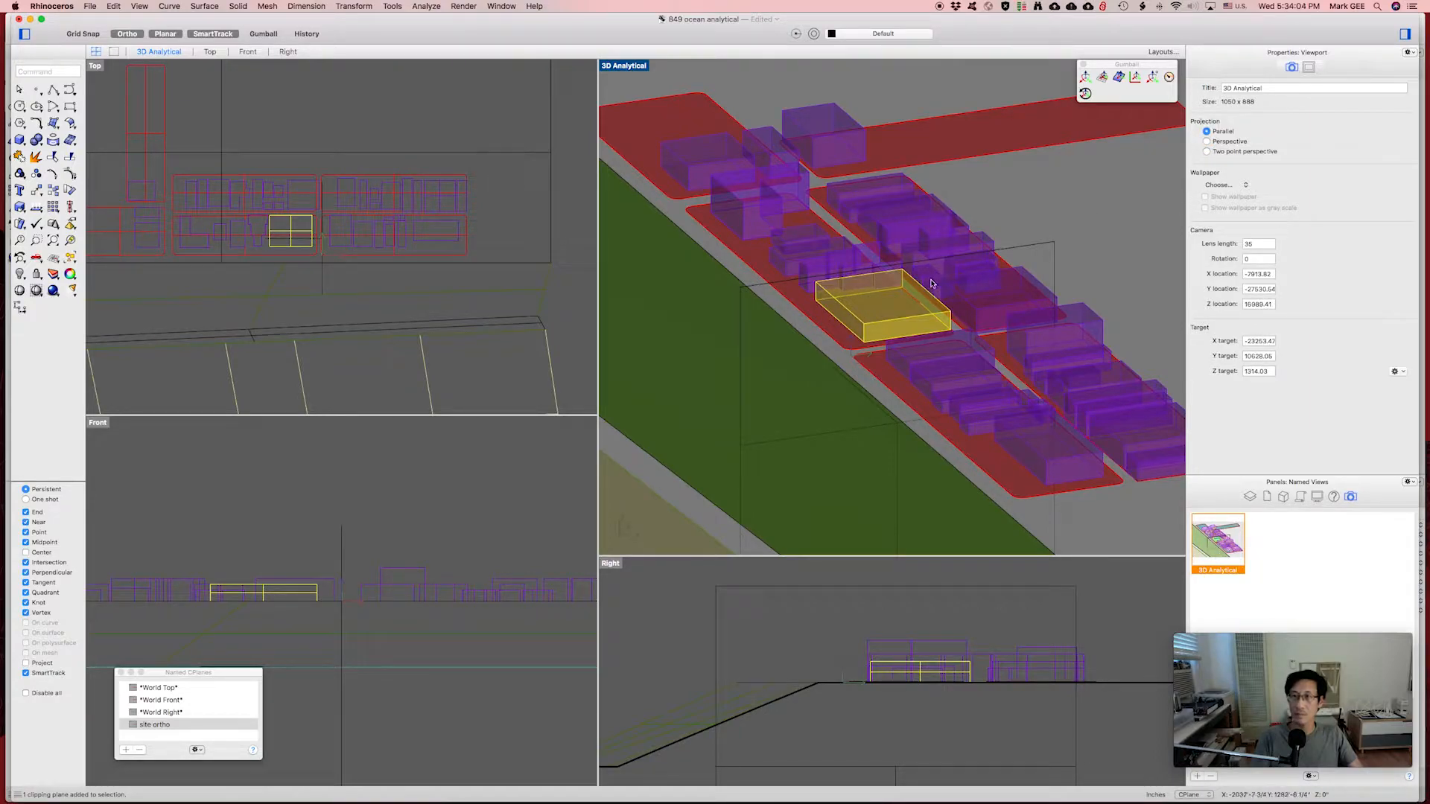
{"action": "left_click", "coordinate": [1025, 248]}
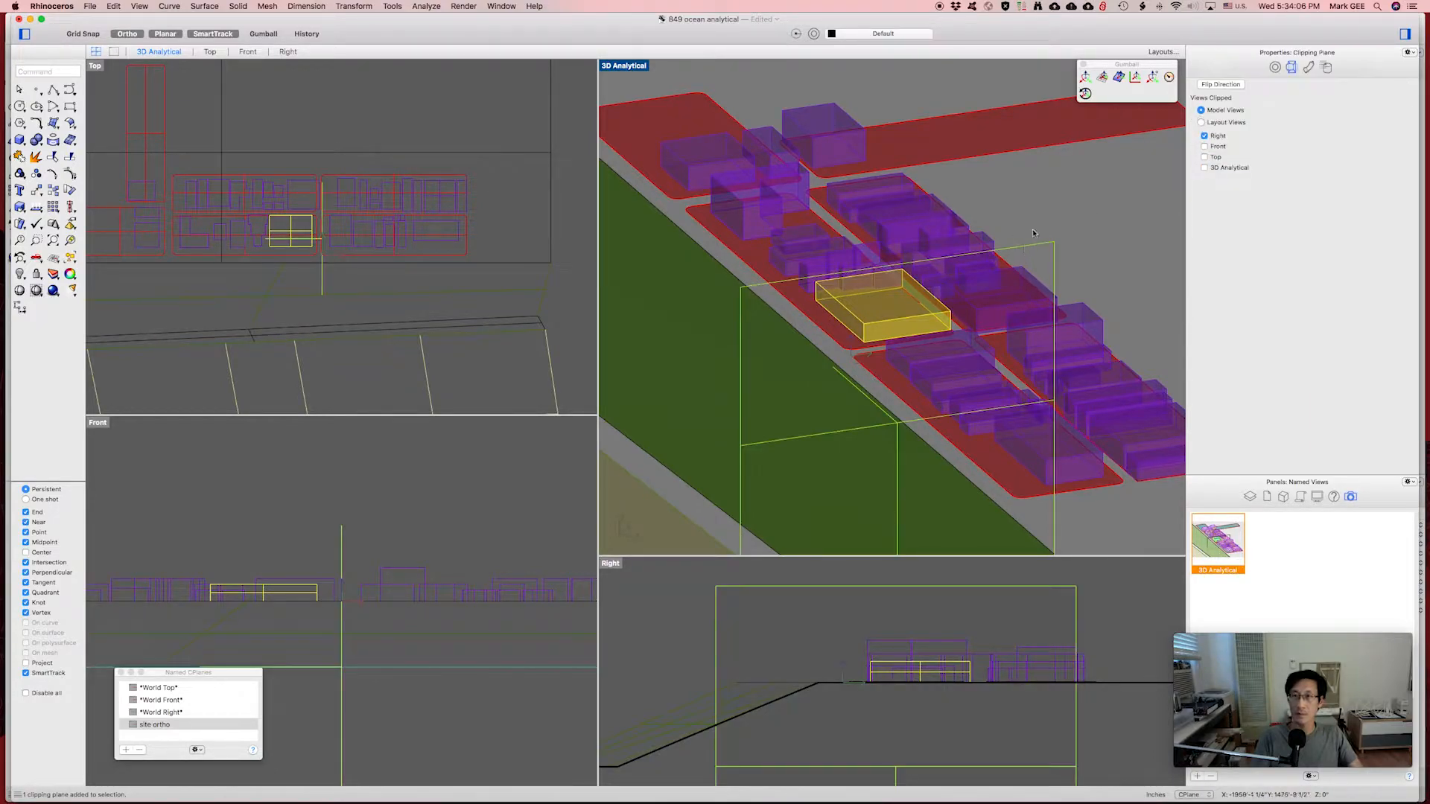
{"action": "left_click", "coordinate": [1205, 168]}
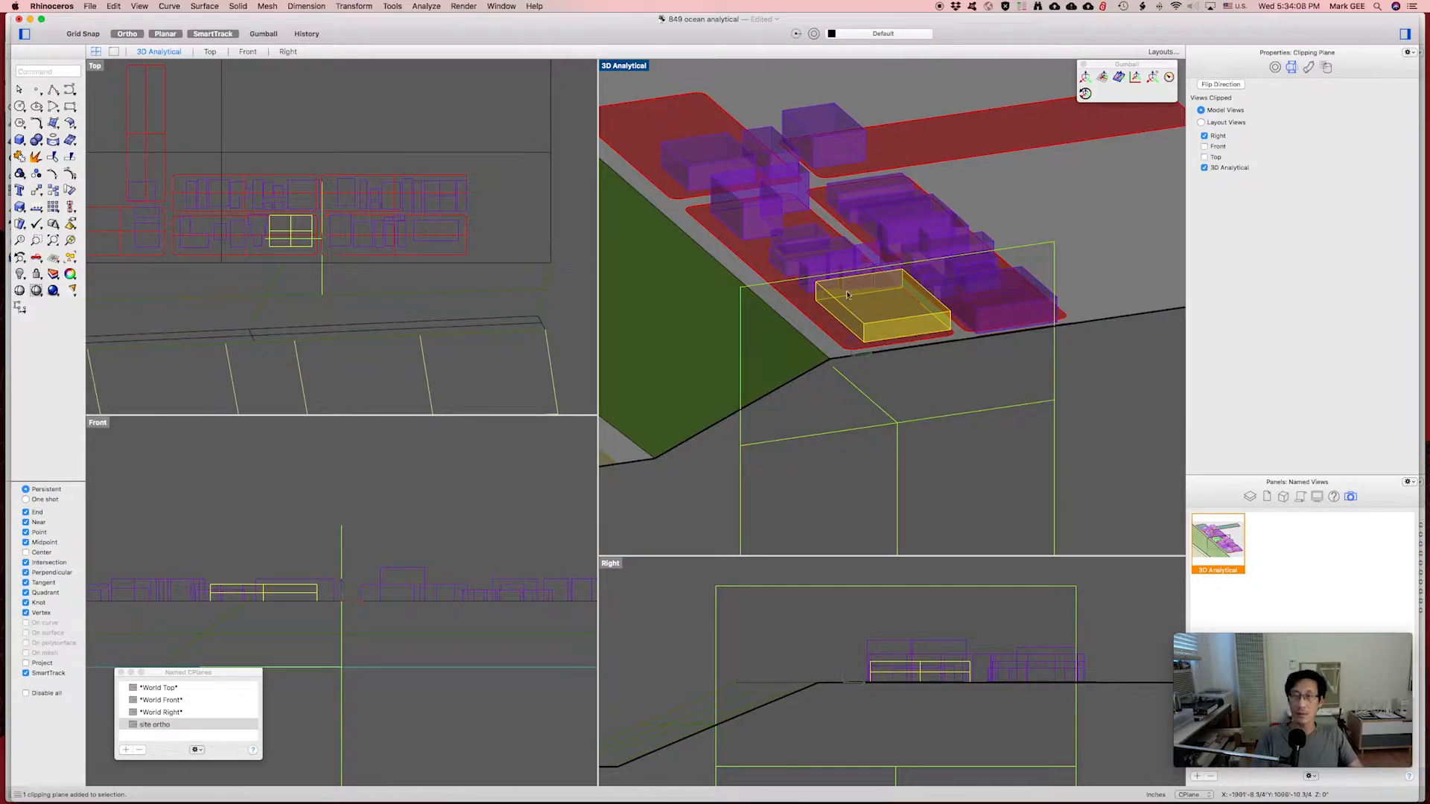
{"action": "left_click", "coordinate": [353, 282]}
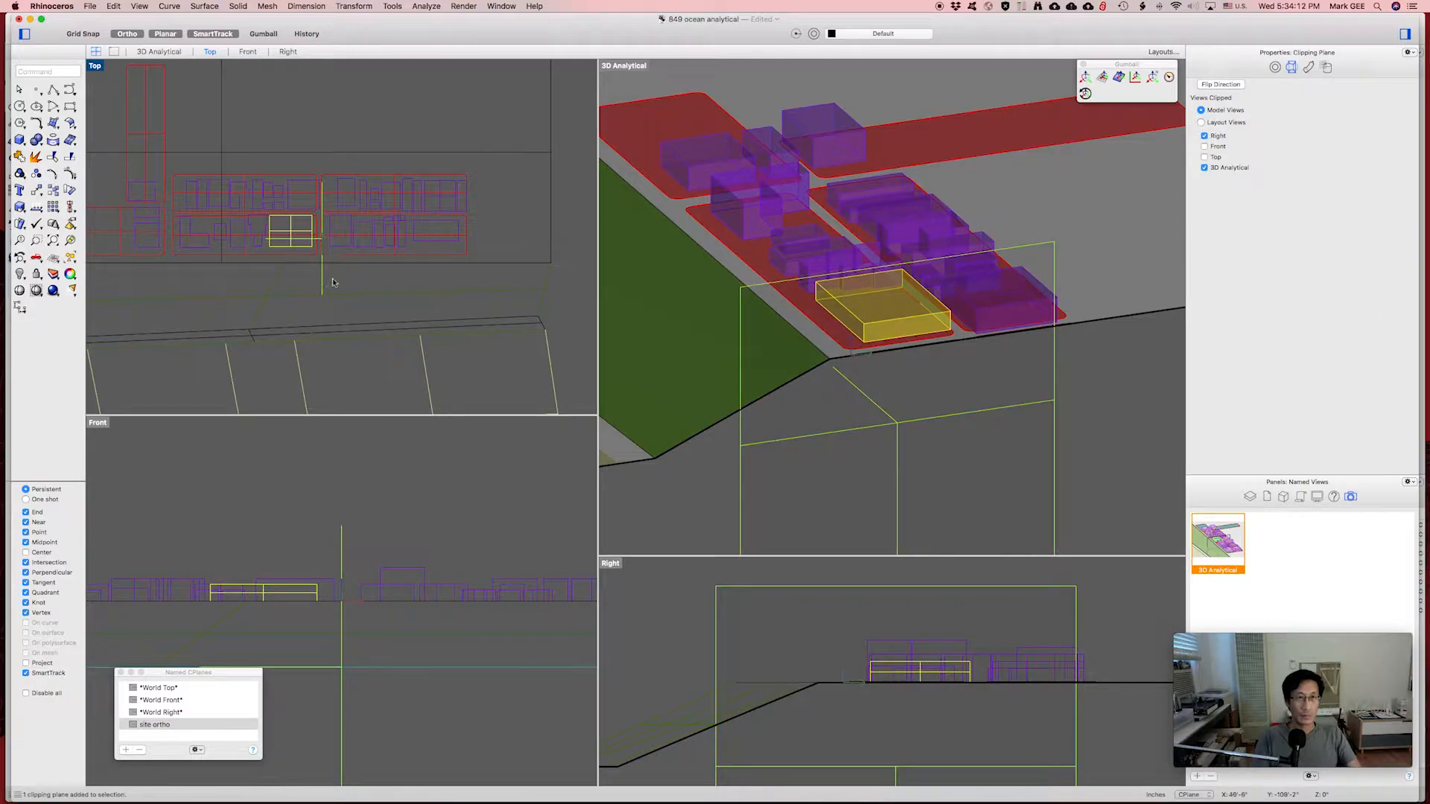
Start moving the clipping plane from a base point in the Top view.
{"action": "type", "text": "m"}
{"action": "key", "text": "Return"}
{"action": "left_click", "coordinate": [334, 279]}
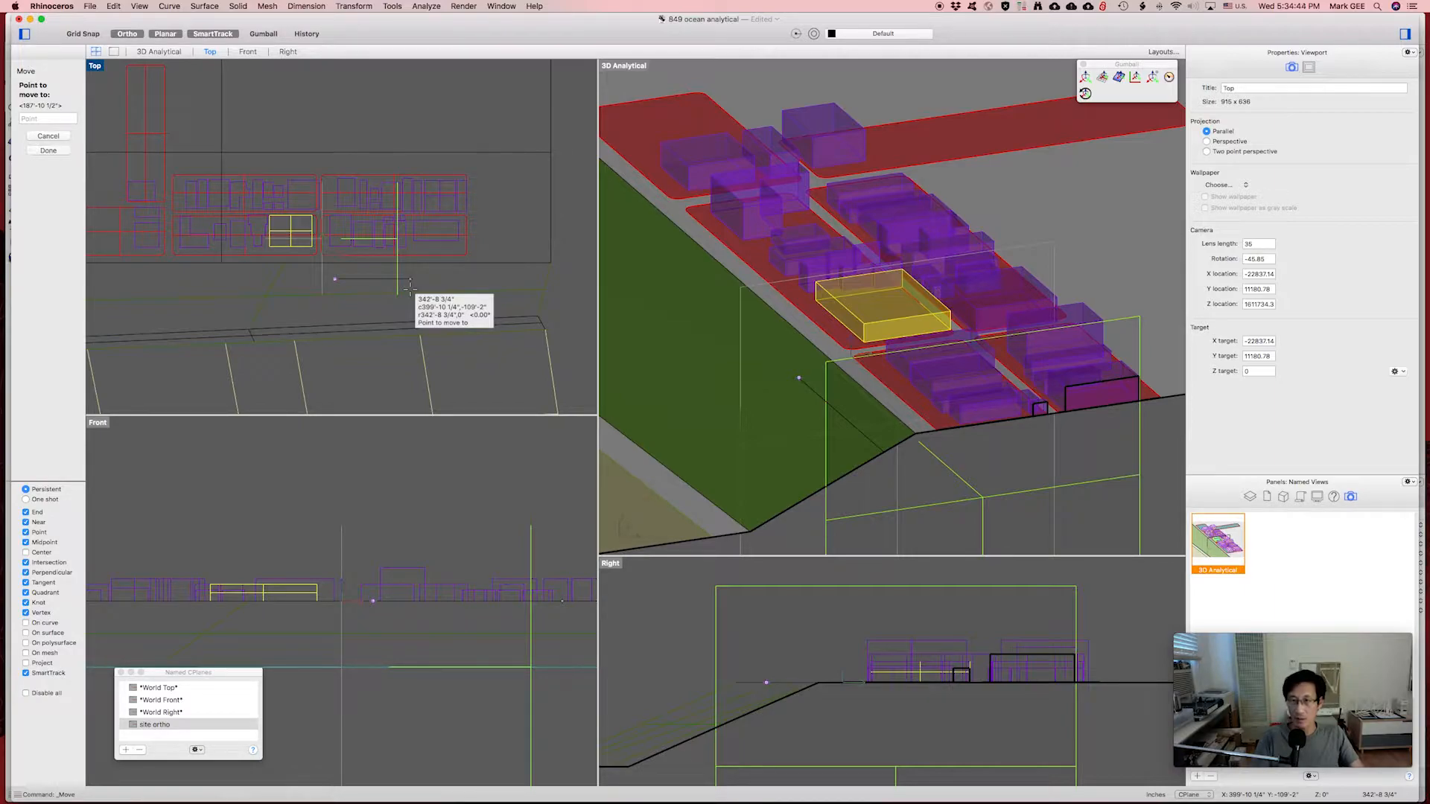
Place the clipping plane deeper into the buildings and maximize the 3D Analytical viewport.
{"action": "left_click", "coordinate": [410, 287]}
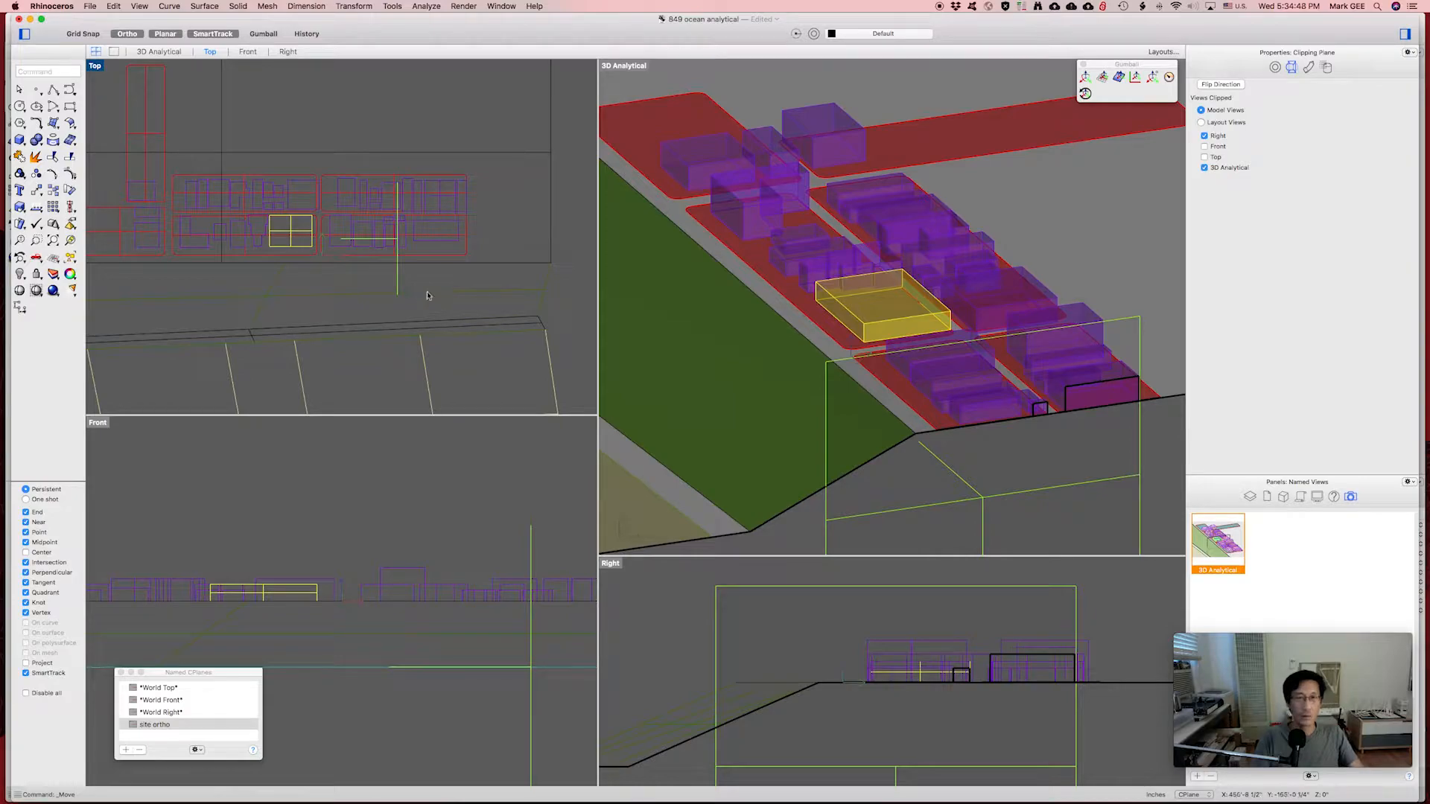
{"action": "left_click", "coordinate": [462, 295]}
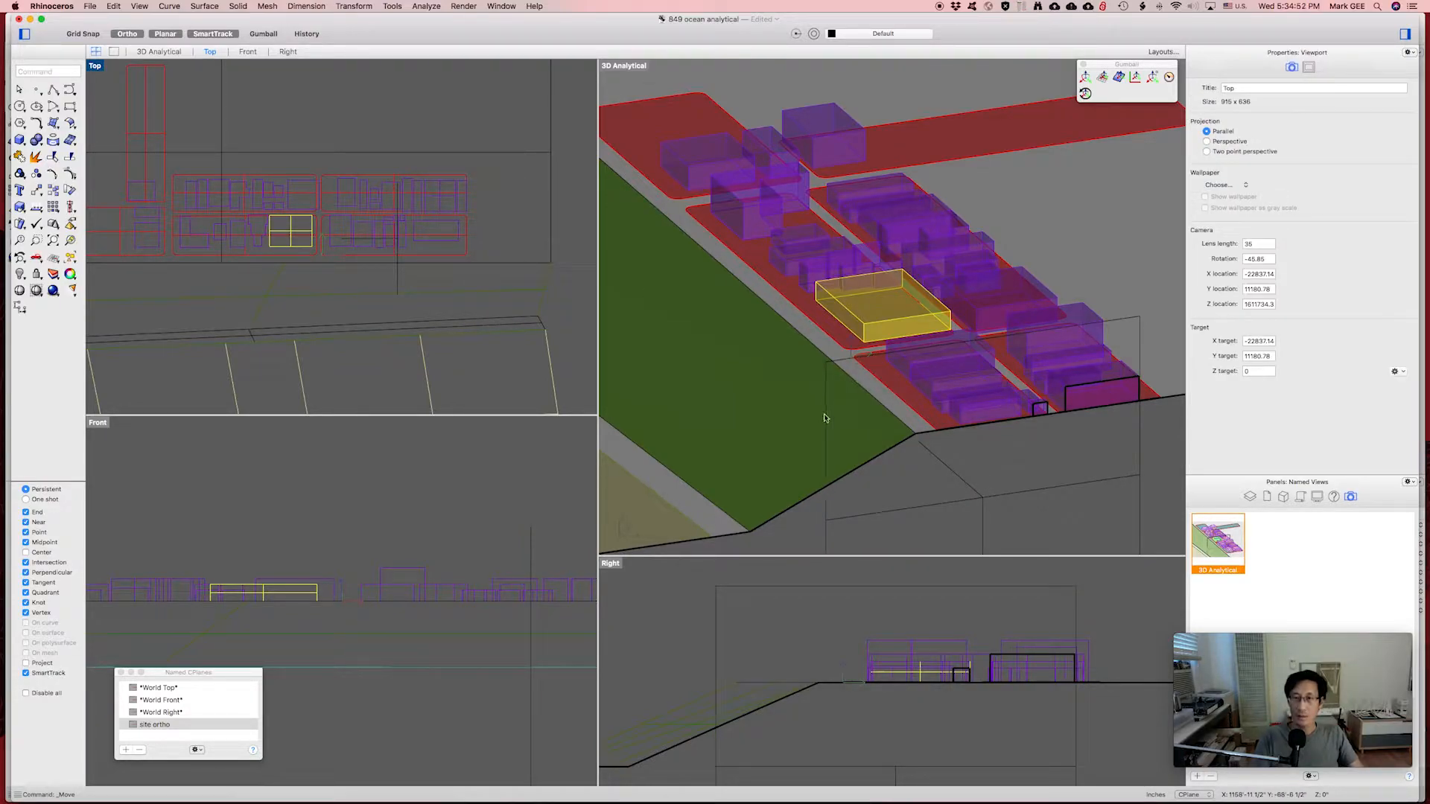
{"action": "double_click", "coordinate": [626, 66]}
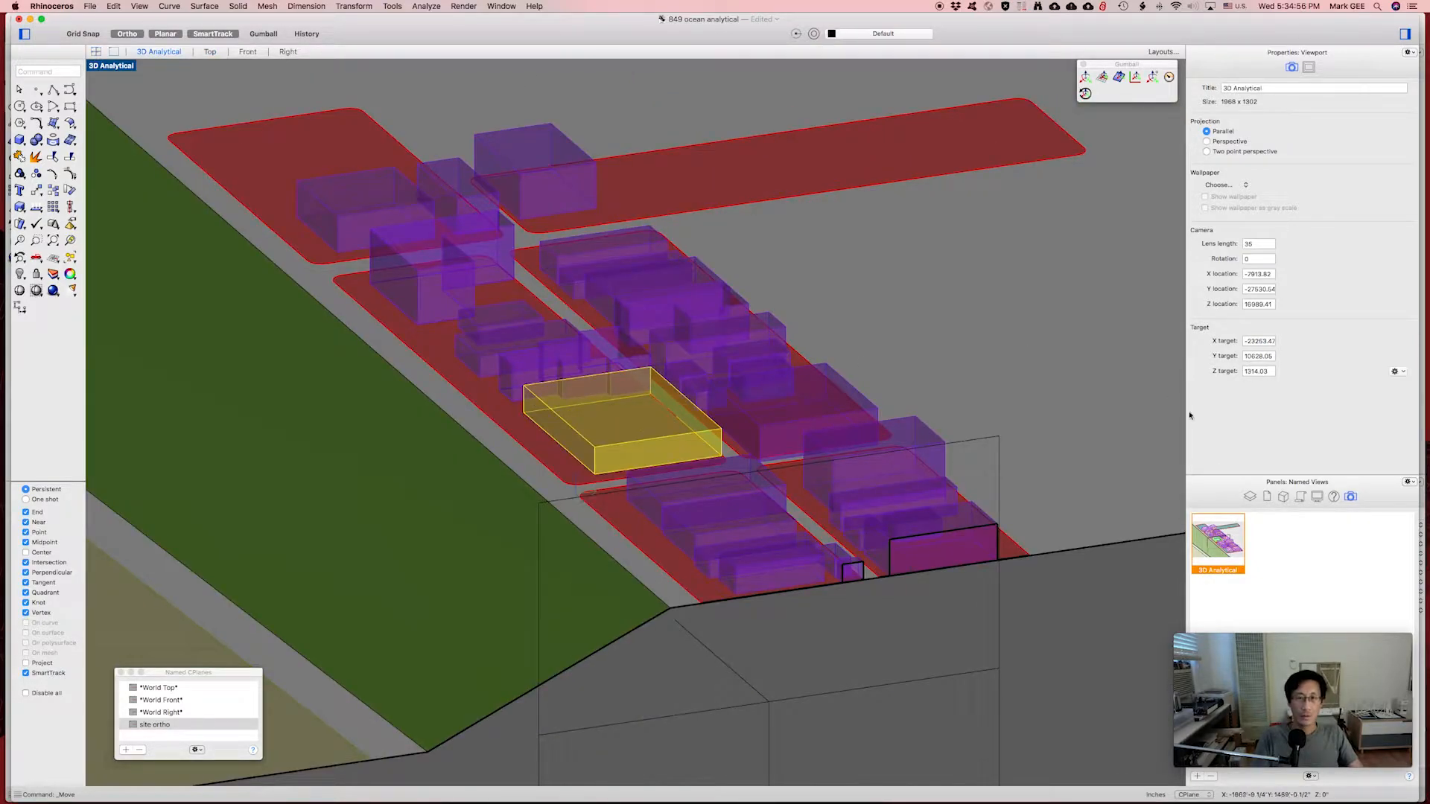
Restore the 3D Analytical named view and have the clipping plane clip it again.
{"action": "double_click", "coordinate": [1227, 546]}
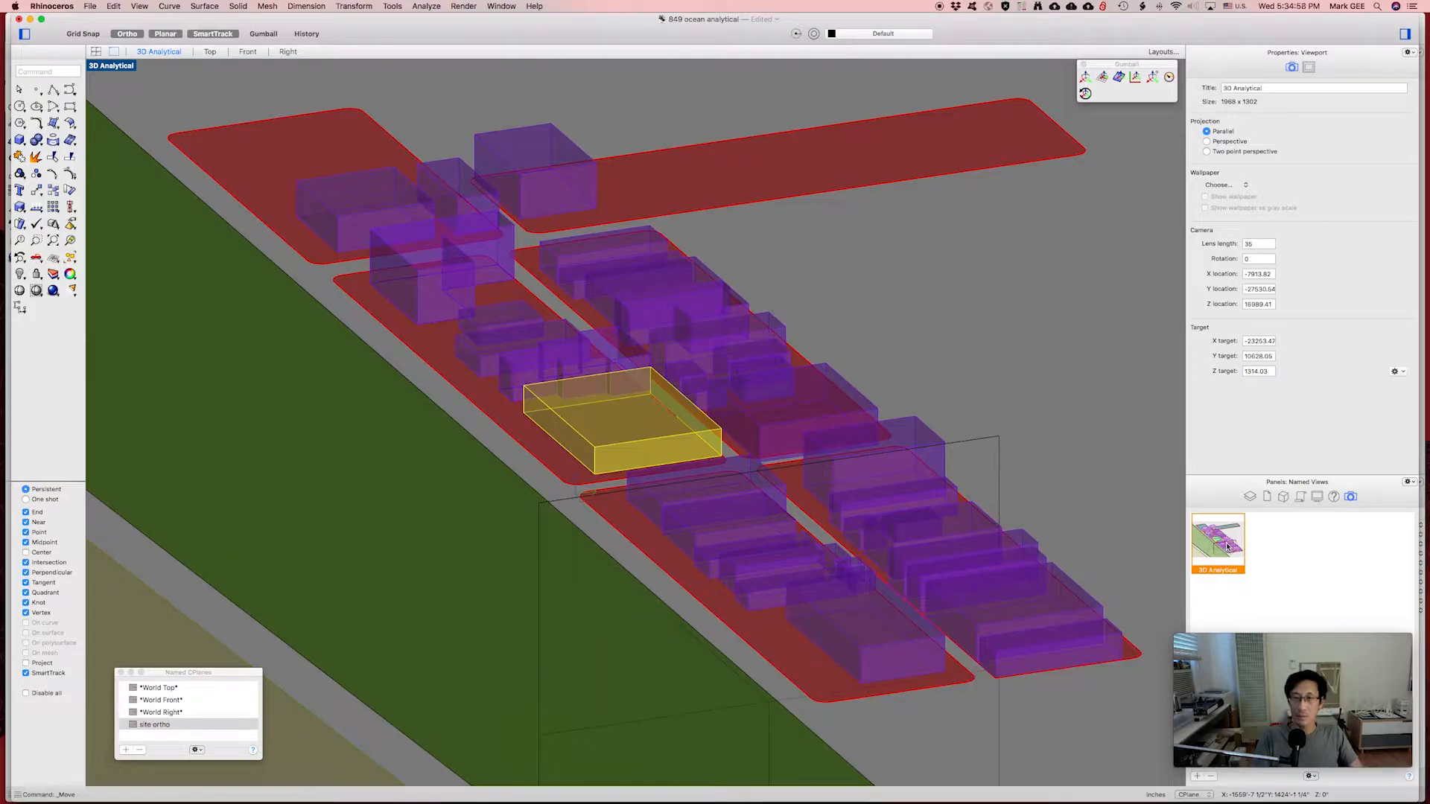
{"action": "left_click", "coordinate": [998, 452]}
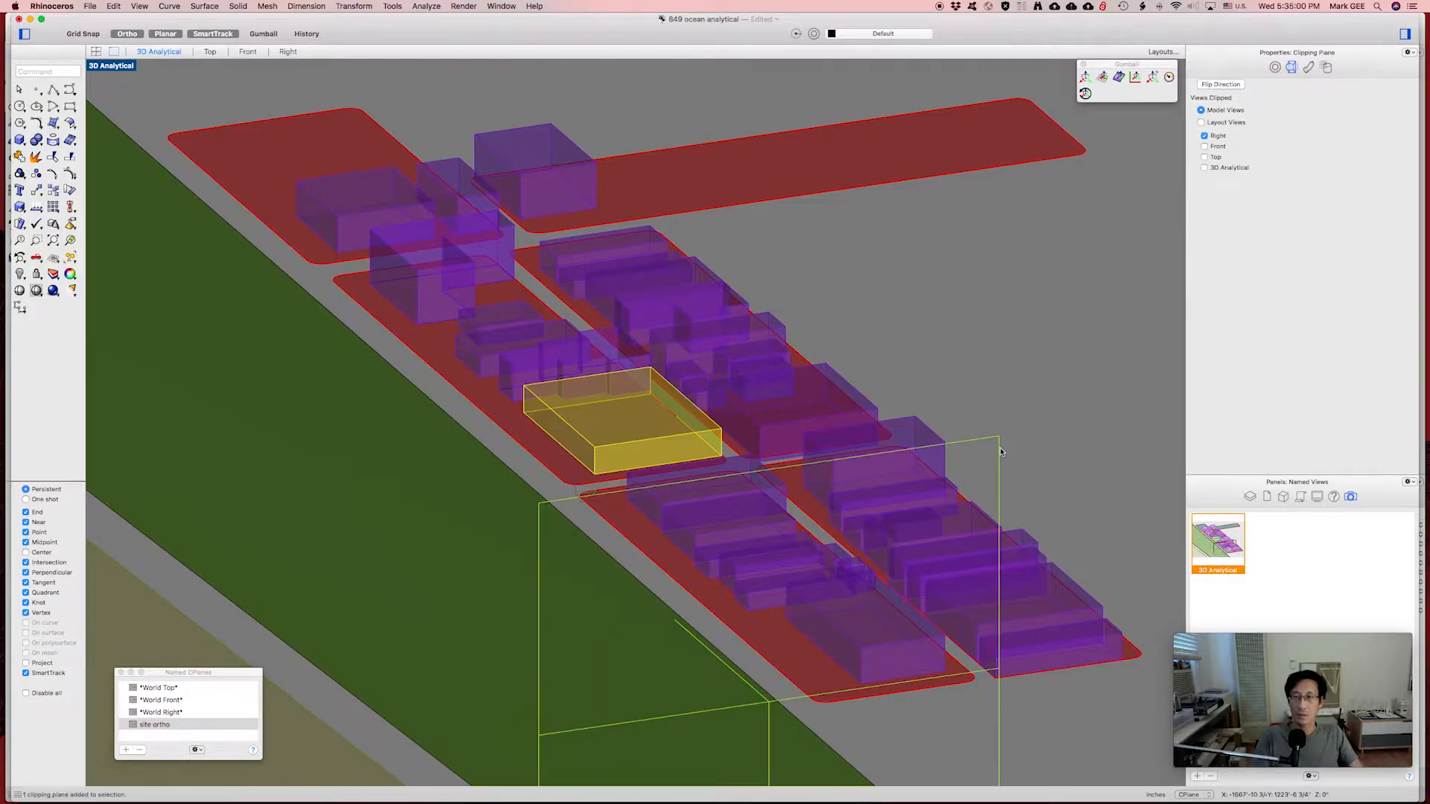
{"action": "left_click", "coordinate": [1210, 170]}
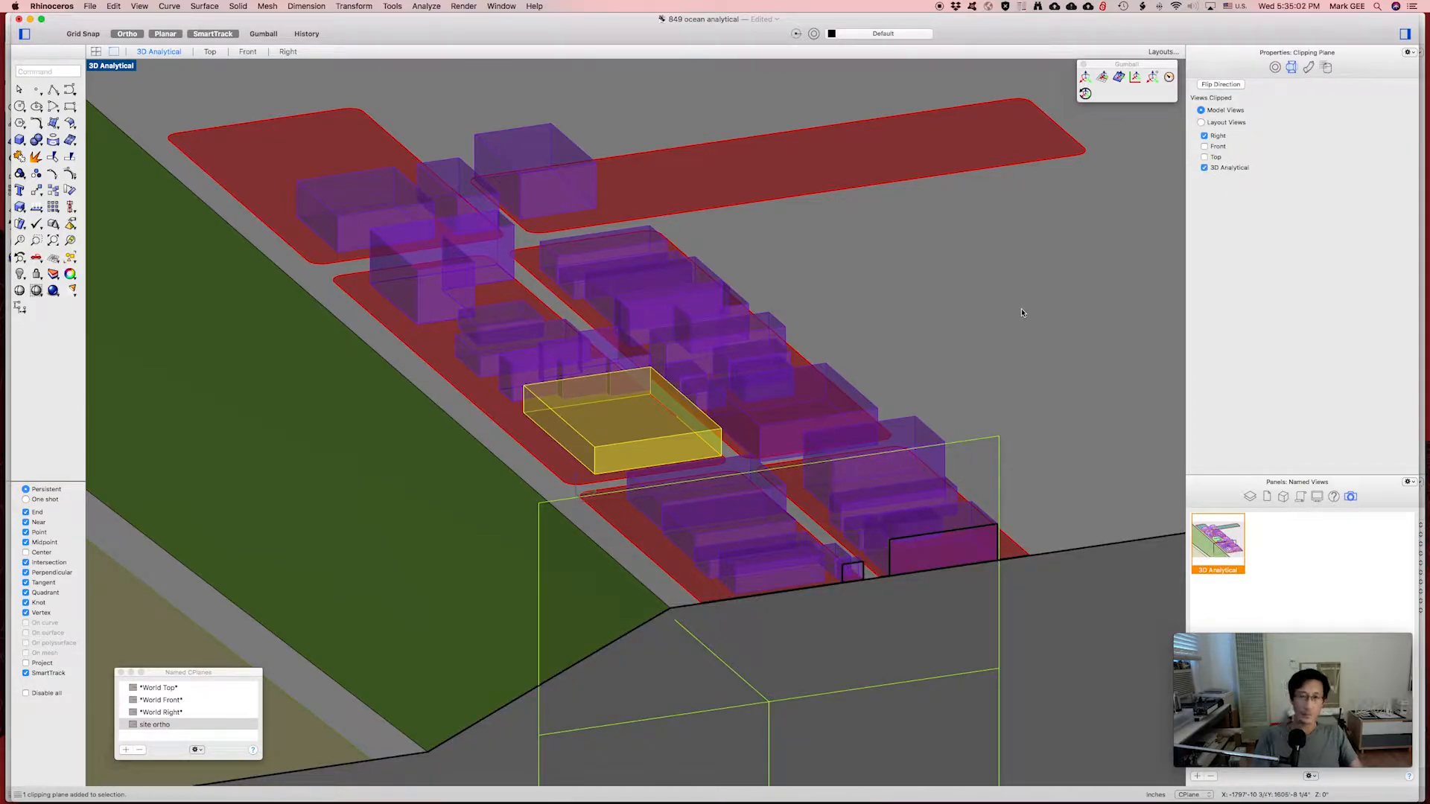
{"action": "left_click", "coordinate": [1008, 330]}
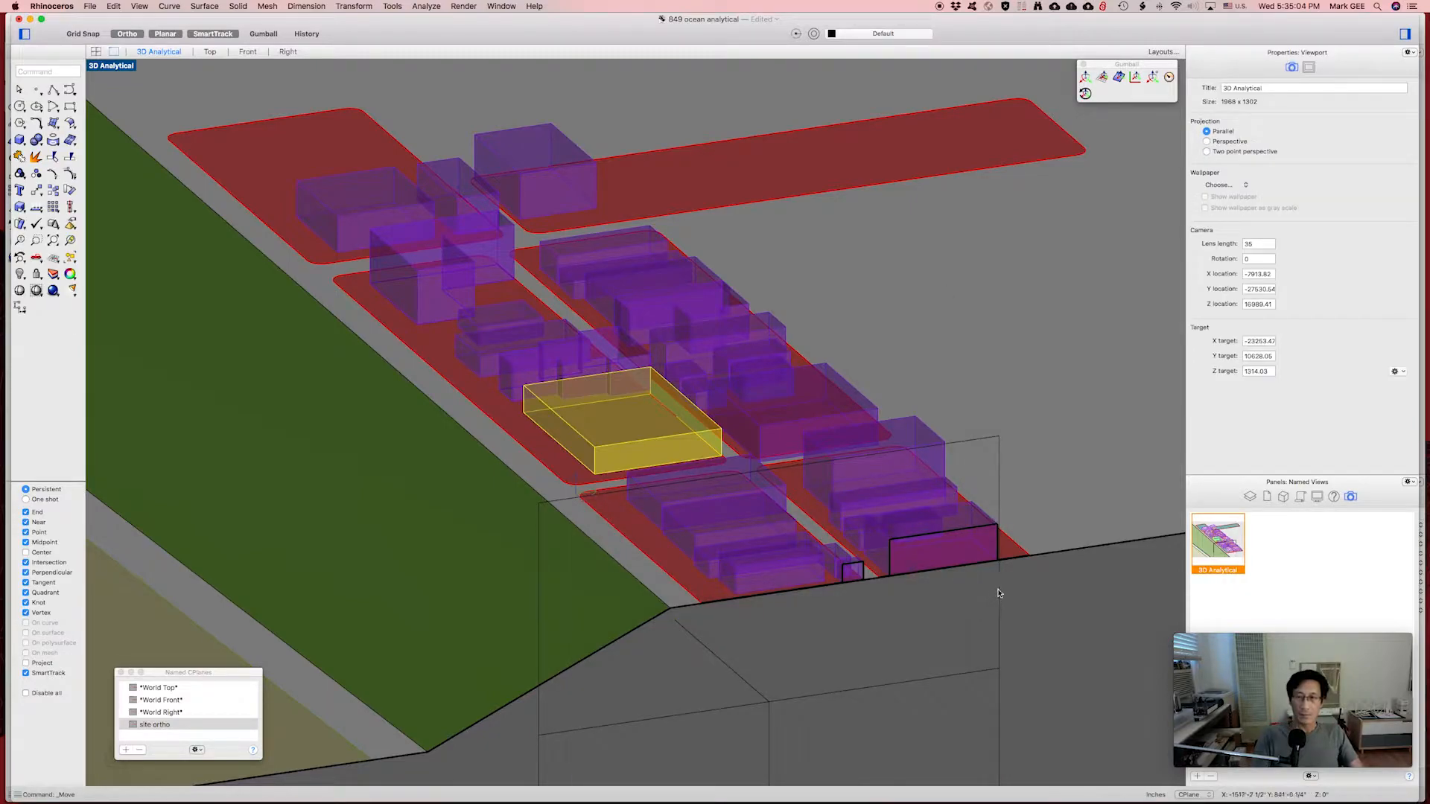
Hide the clipping plane with Hide Objects, then select all objects.
{"action": "left_click", "coordinate": [1001, 592]}
{"action": "right_click", "coordinate": [1000, 592]}
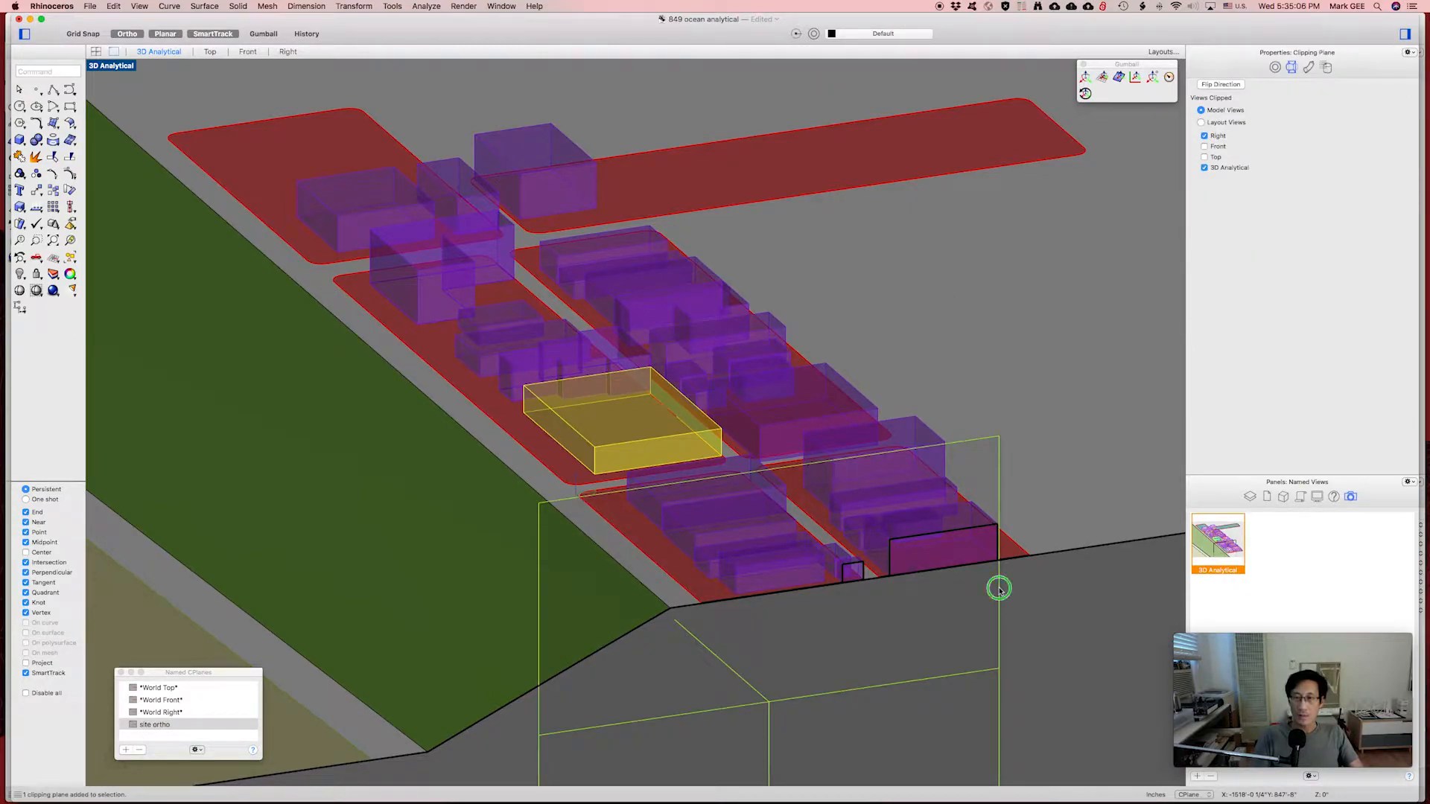
{"action": "left_click", "coordinate": [1023, 525]}
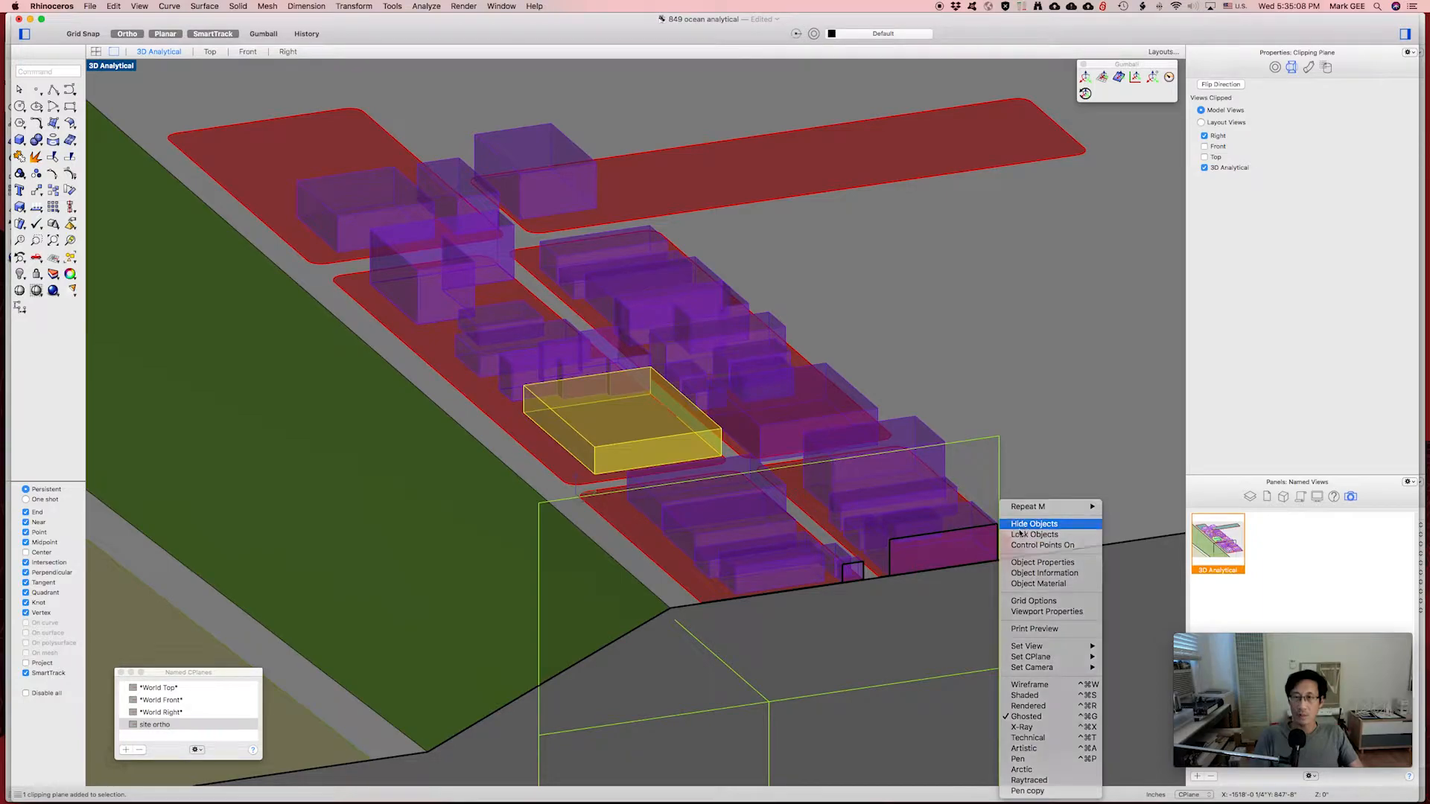
{"action": "right_click", "coordinate": [963, 513]}
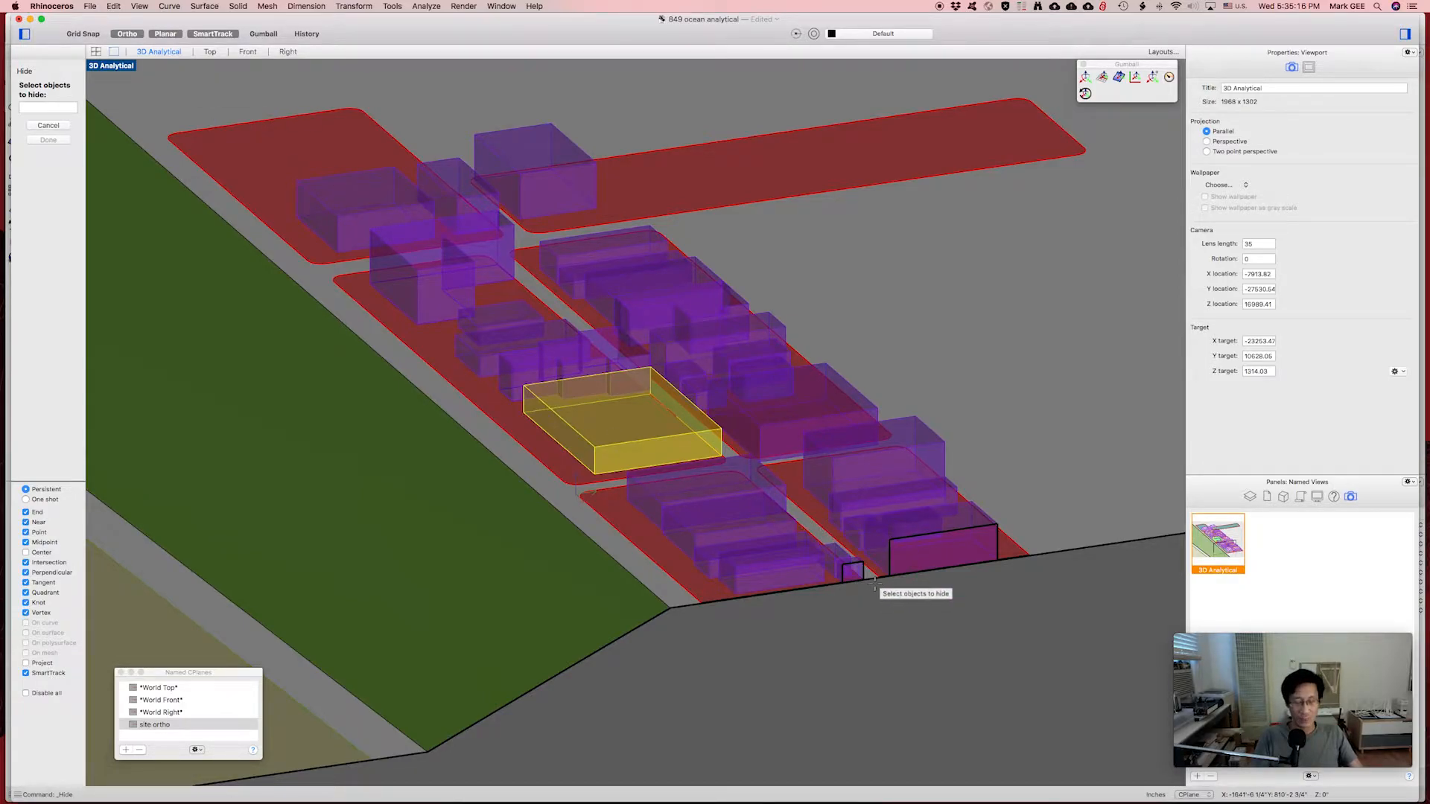
{"action": "key", "text": "super+a"}
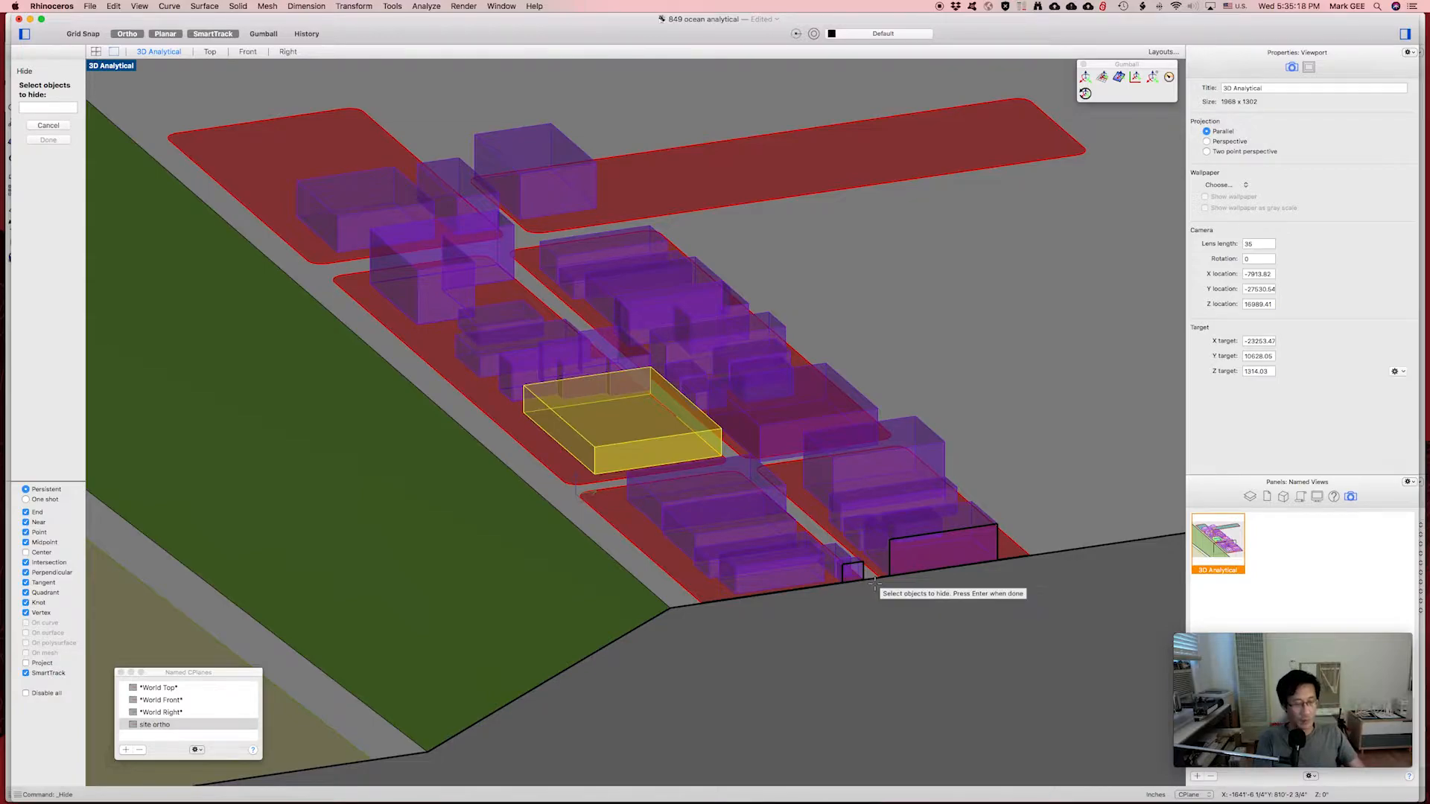
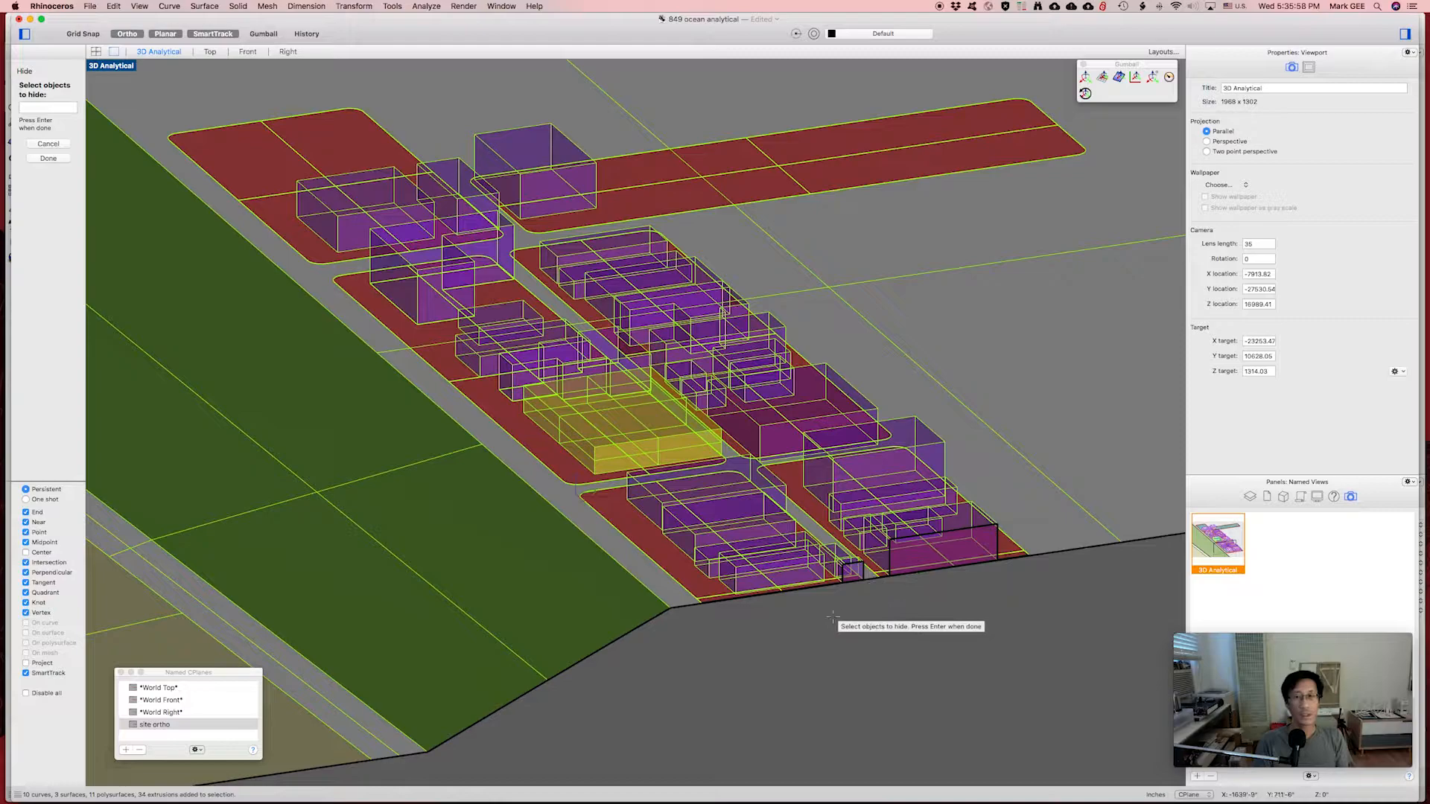
Finish hiding the selected objects and launch Make2D from the command line.
{"action": "key", "text": "Return"}
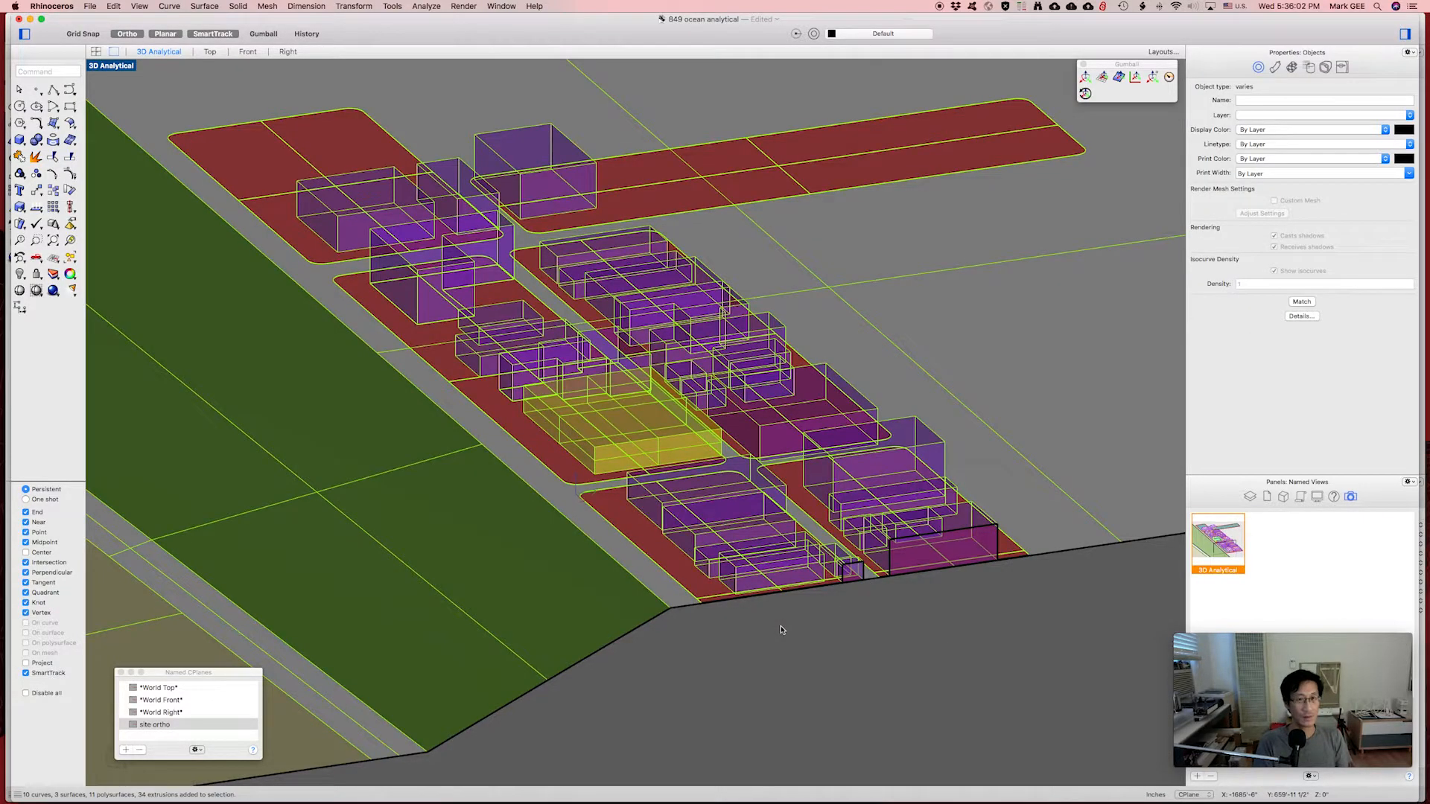
{"action": "type", "text": "Make2D"}
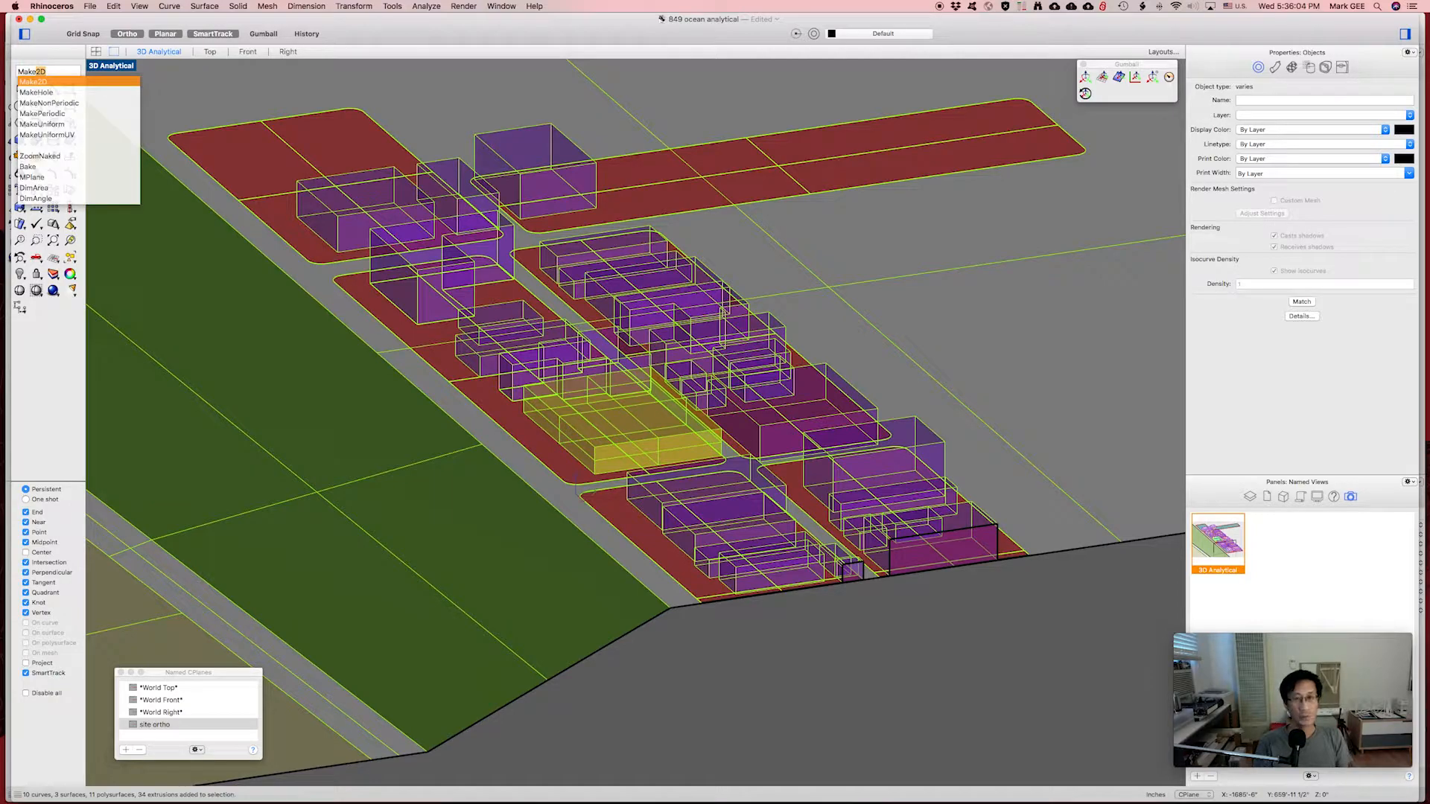
{"action": "key", "text": "Return"}
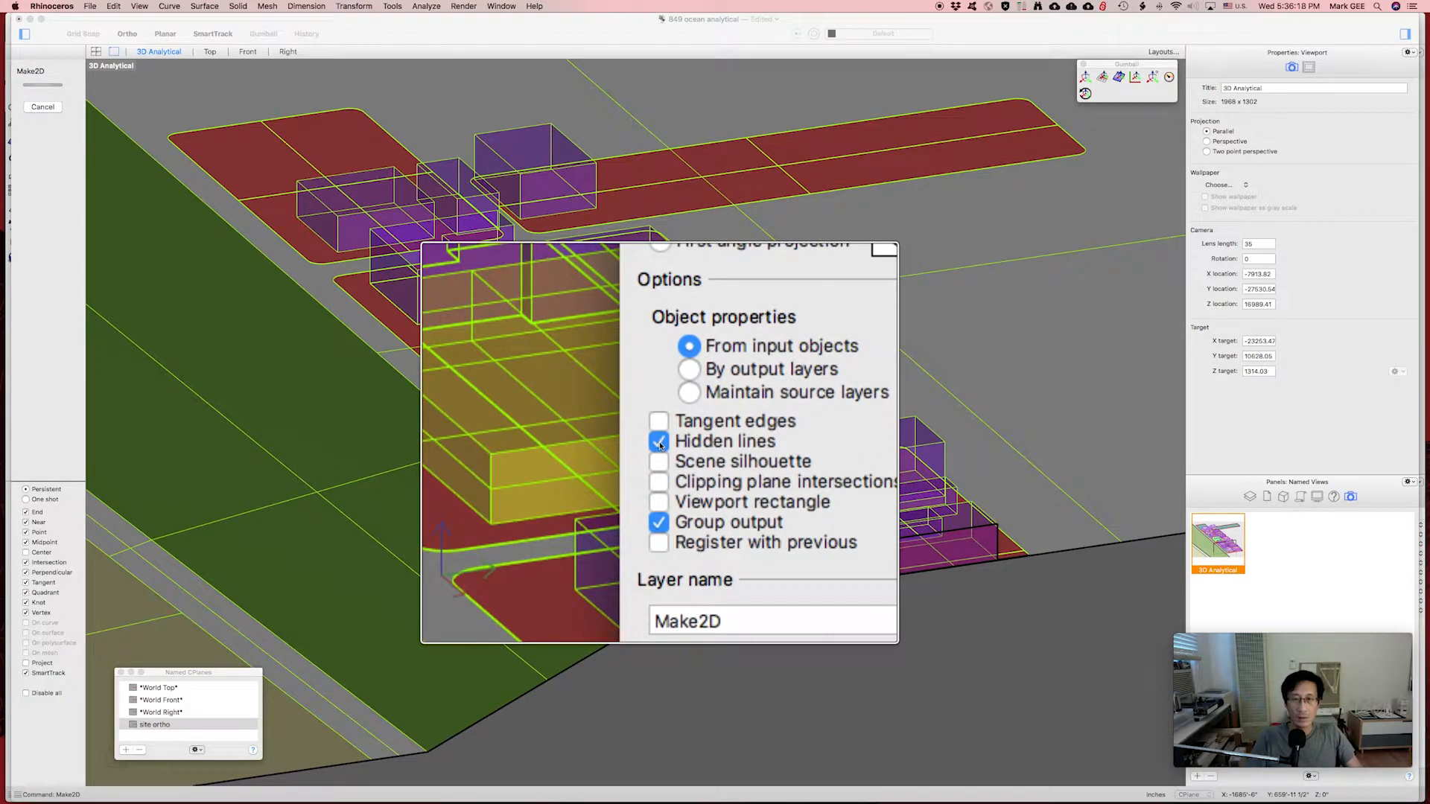
Turn off hidden lines and apply Make2D, producing 374 grouped curves from the 3D Analytical view.
{"action": "left_click", "coordinate": [660, 444]}
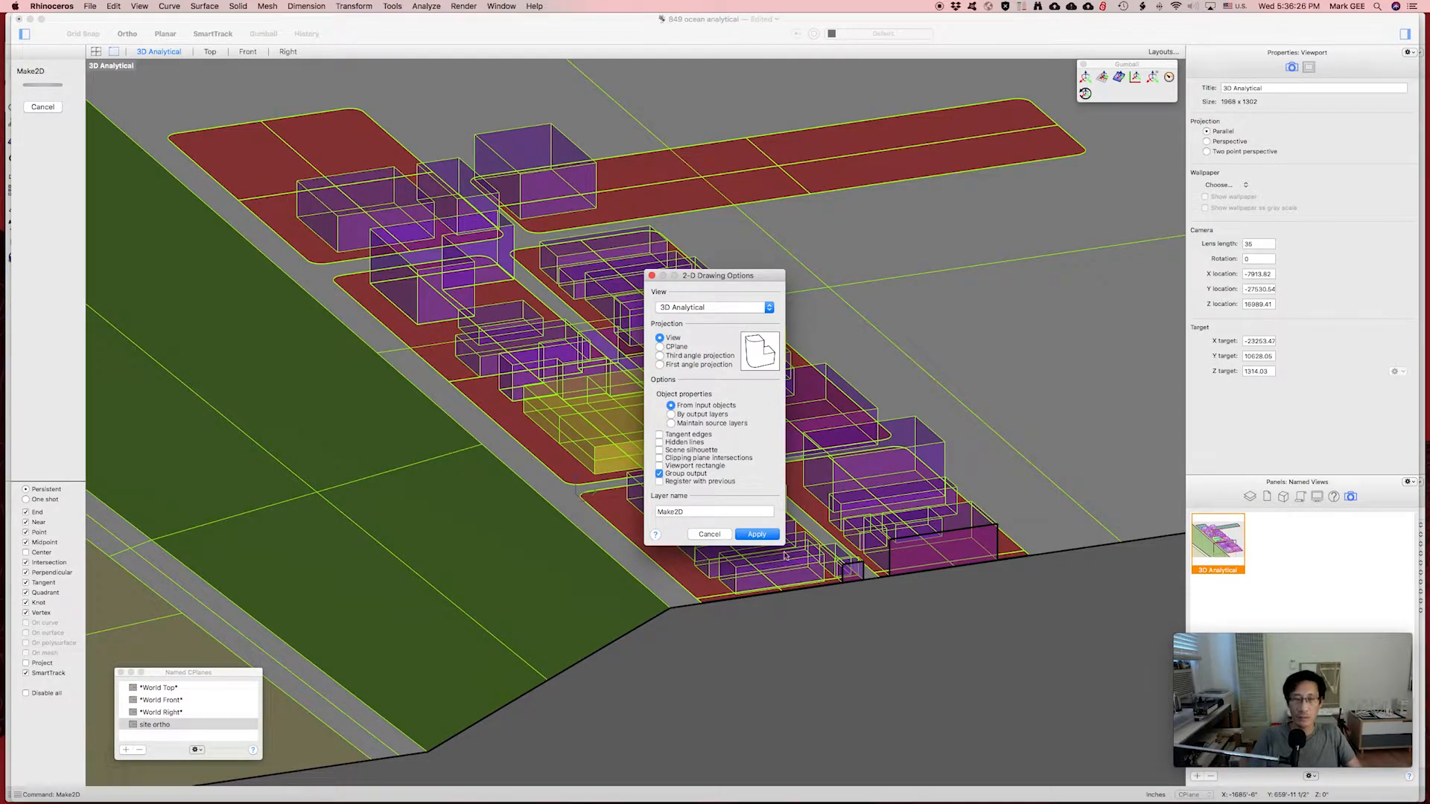
{"action": "left_click", "coordinate": [756, 535]}
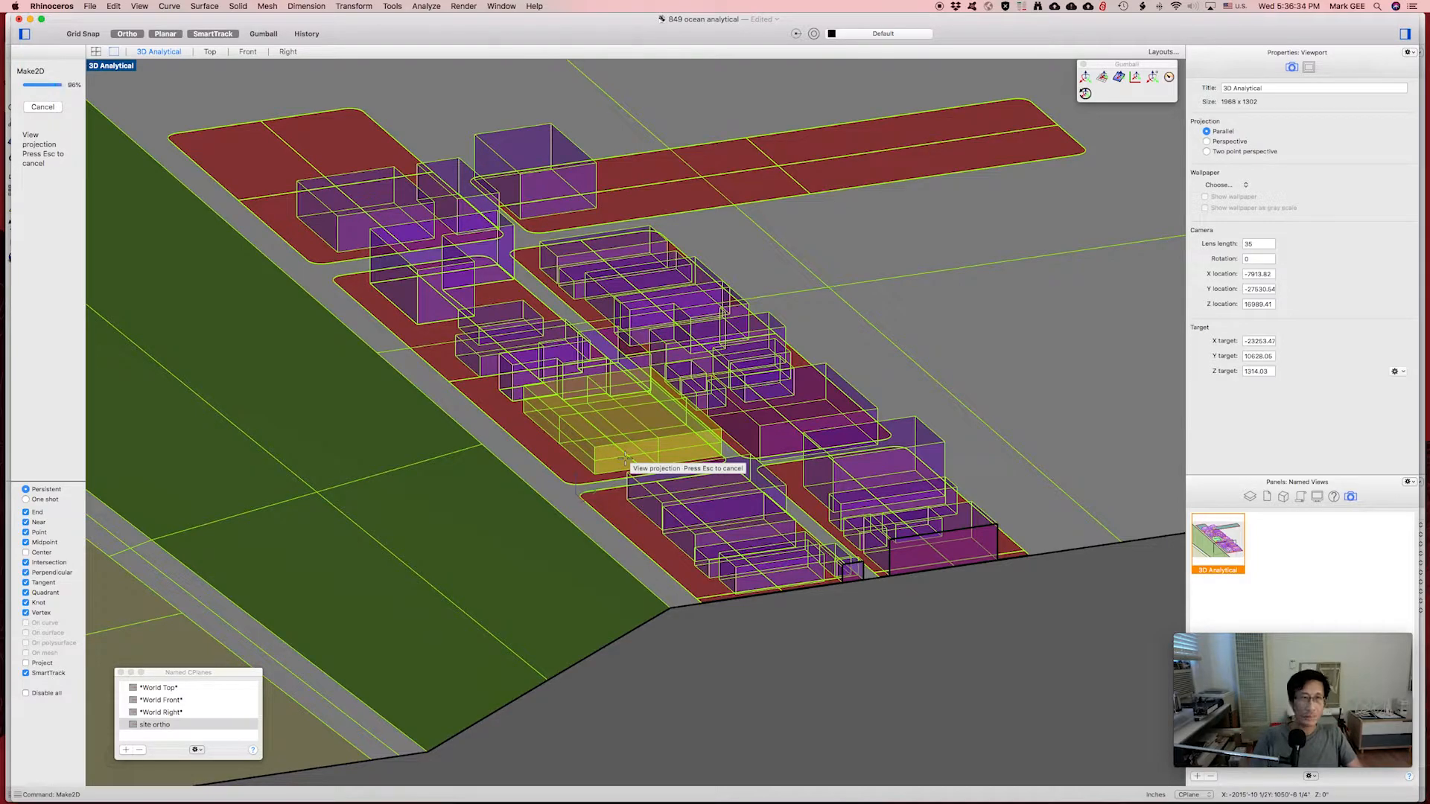
Switch to the four-viewport layout, frame the green 2D drawing in Top, and restore the World Top construction plane.
{"action": "left_click", "coordinate": [96, 51]}
{"action": "scroll", "coordinate": [311, 235], "scroll_direction": "down", "scroll_amount": 10}
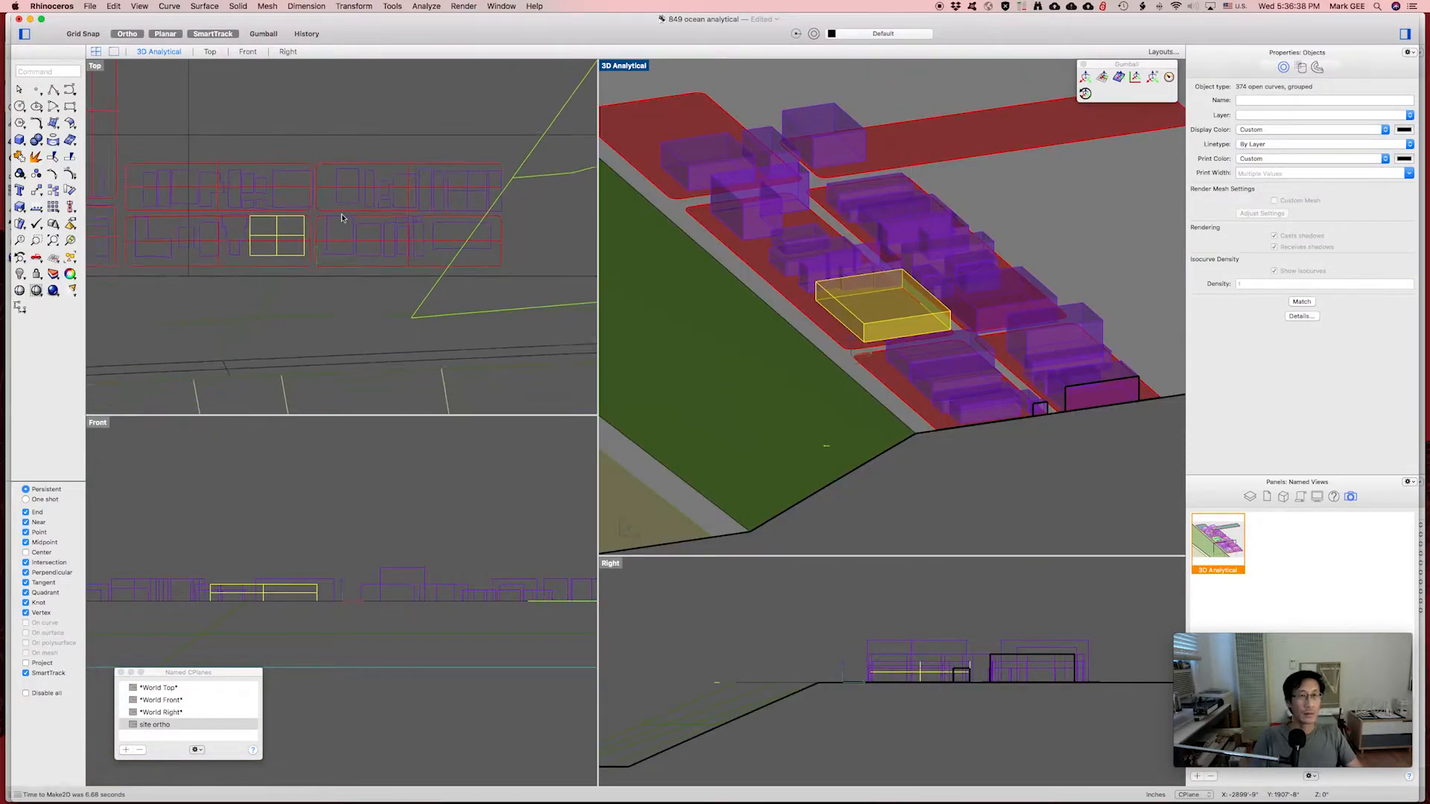
{"action": "right_click_drag", "start_coordinate": [364, 171], "coordinate": [266, 246]}
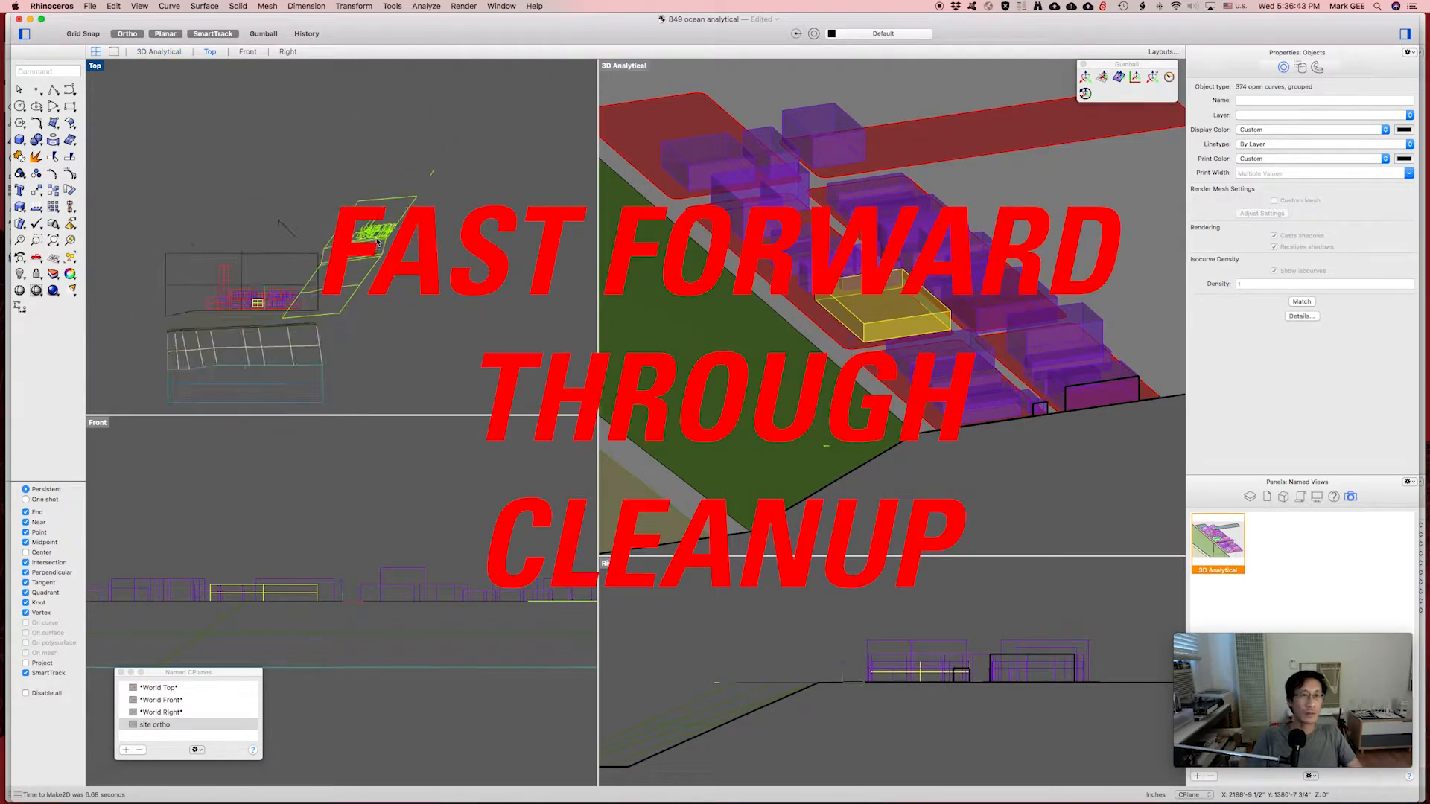
{"action": "scroll", "coordinate": [348, 195], "scroll_direction": "up", "scroll_amount": 6}
{"action": "key", "text": "super+s"}
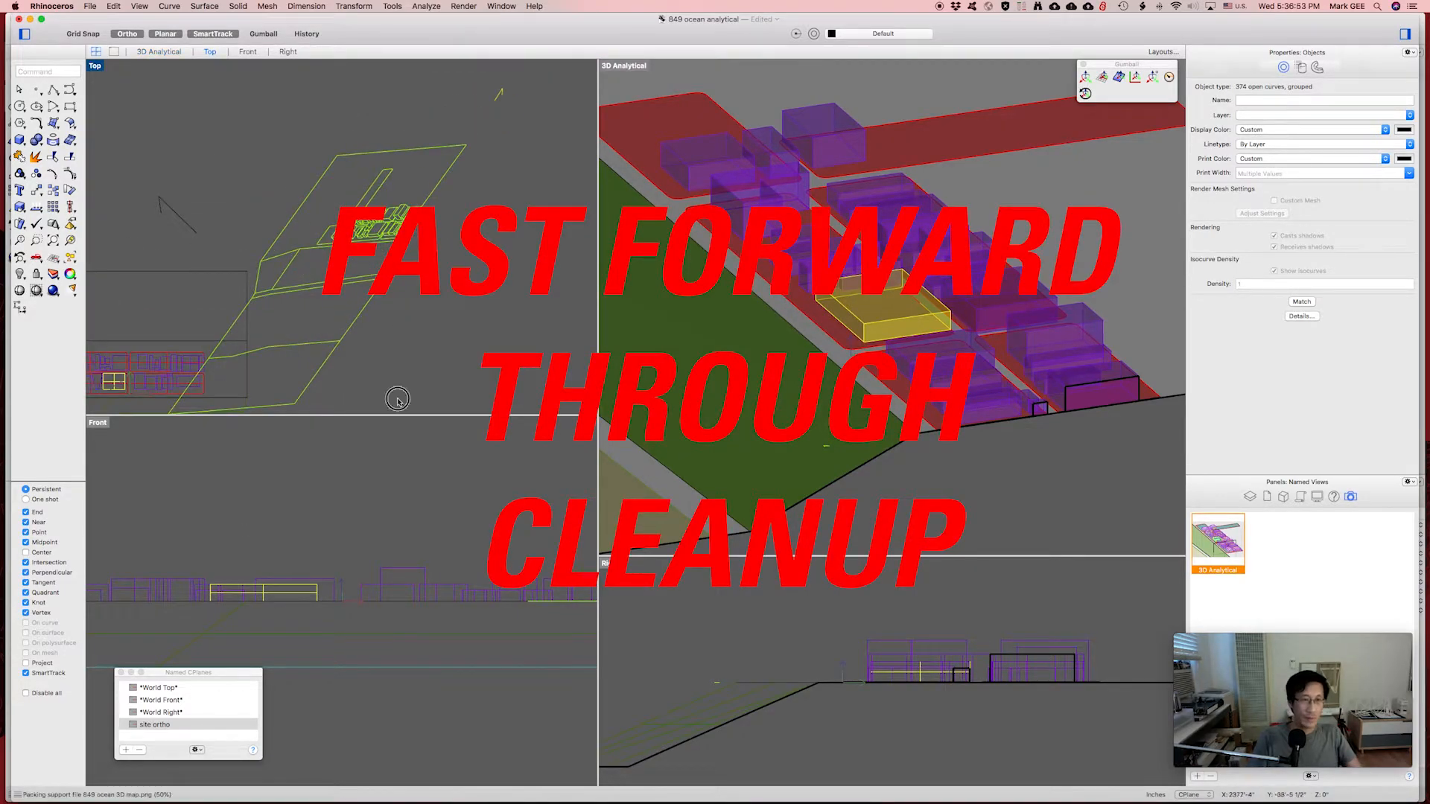
{"action": "left_click", "coordinate": [398, 398]}
{"action": "double_click", "coordinate": [165, 687]}
Hide the buildings, sidewalk, landscape and Default layers and make Make2D the current layer.
{"action": "left_click", "coordinate": [1249, 497]}
{"action": "left_click", "coordinate": [1250, 497]}
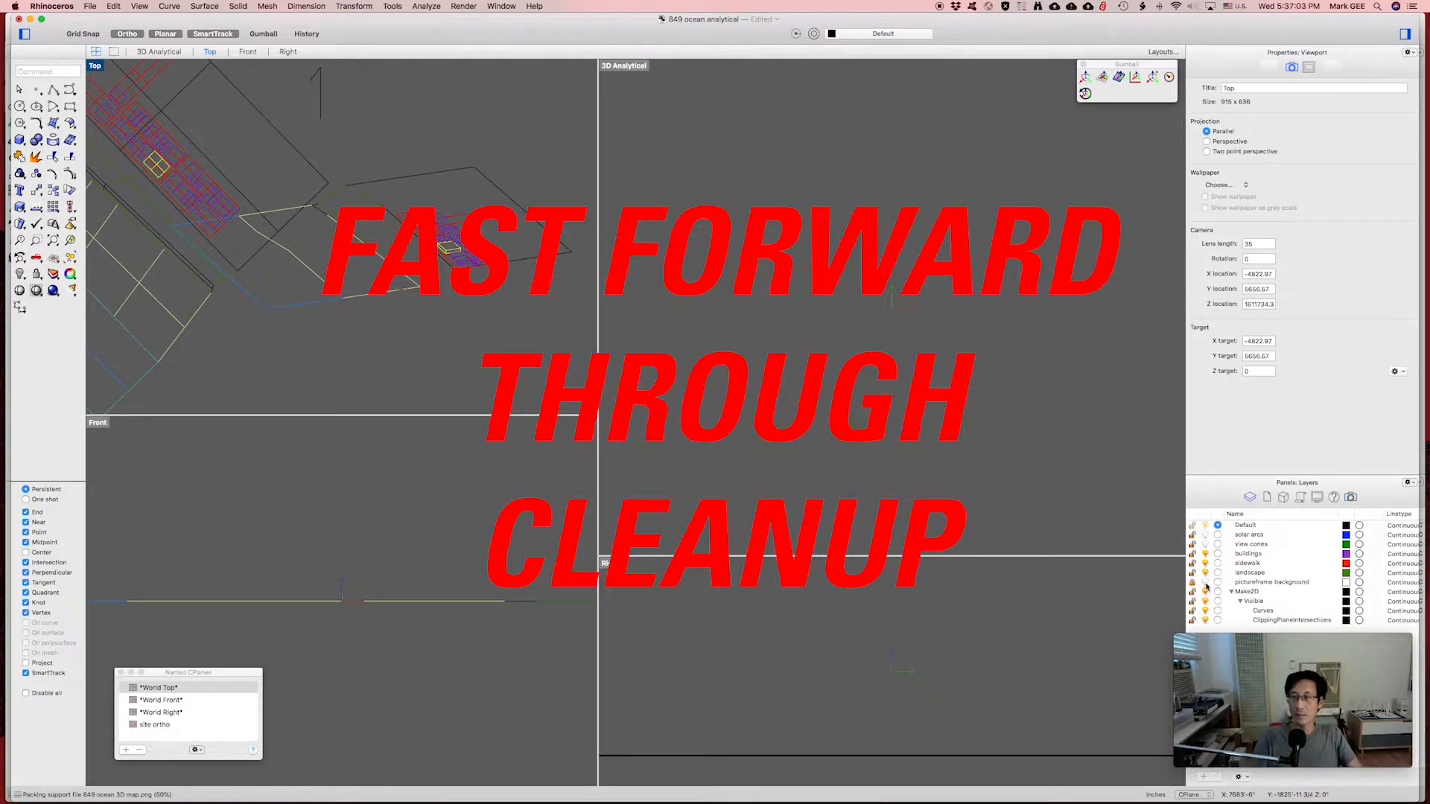
{"action": "left_click", "coordinate": [1205, 554]}
{"action": "left_click", "coordinate": [1205, 564]}
{"action": "left_click", "coordinate": [1205, 572]}
{"action": "left_click", "coordinate": [1218, 592]}
{"action": "left_click", "coordinate": [1205, 526]}
Window-select all curves of the 2D drawing in the Top view.
{"action": "right_click_drag", "start_coordinate": [444, 331], "coordinate": [386, 340]}
{"action": "scroll", "coordinate": [386, 339], "scroll_direction": "down", "scroll_amount": 1}
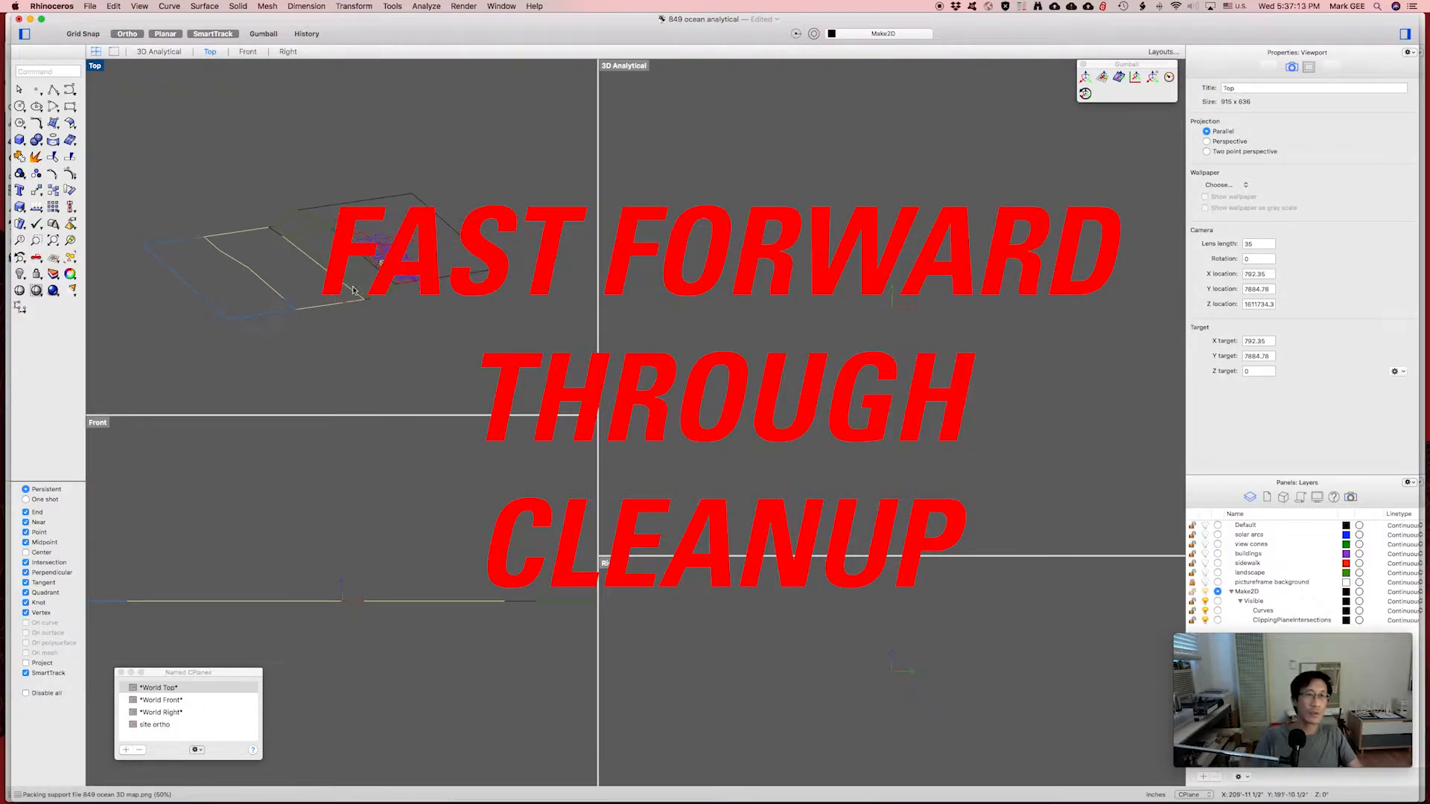
{"action": "mouse_move", "coordinate": [129, 162]}
{"action": "left_mouse_down"}
{"action": "mouse_move", "coordinate": [529, 290]}
{"action": "mouse_move", "coordinate": [551, 366]}
{"action": "left_mouse_up"}
{"action": "scroll", "coordinate": [555, 258], "scroll_direction": "down", "scroll_amount": 10}
{"action": "scroll", "coordinate": [555, 258], "scroll_direction": "up", "scroll_amount": 7}
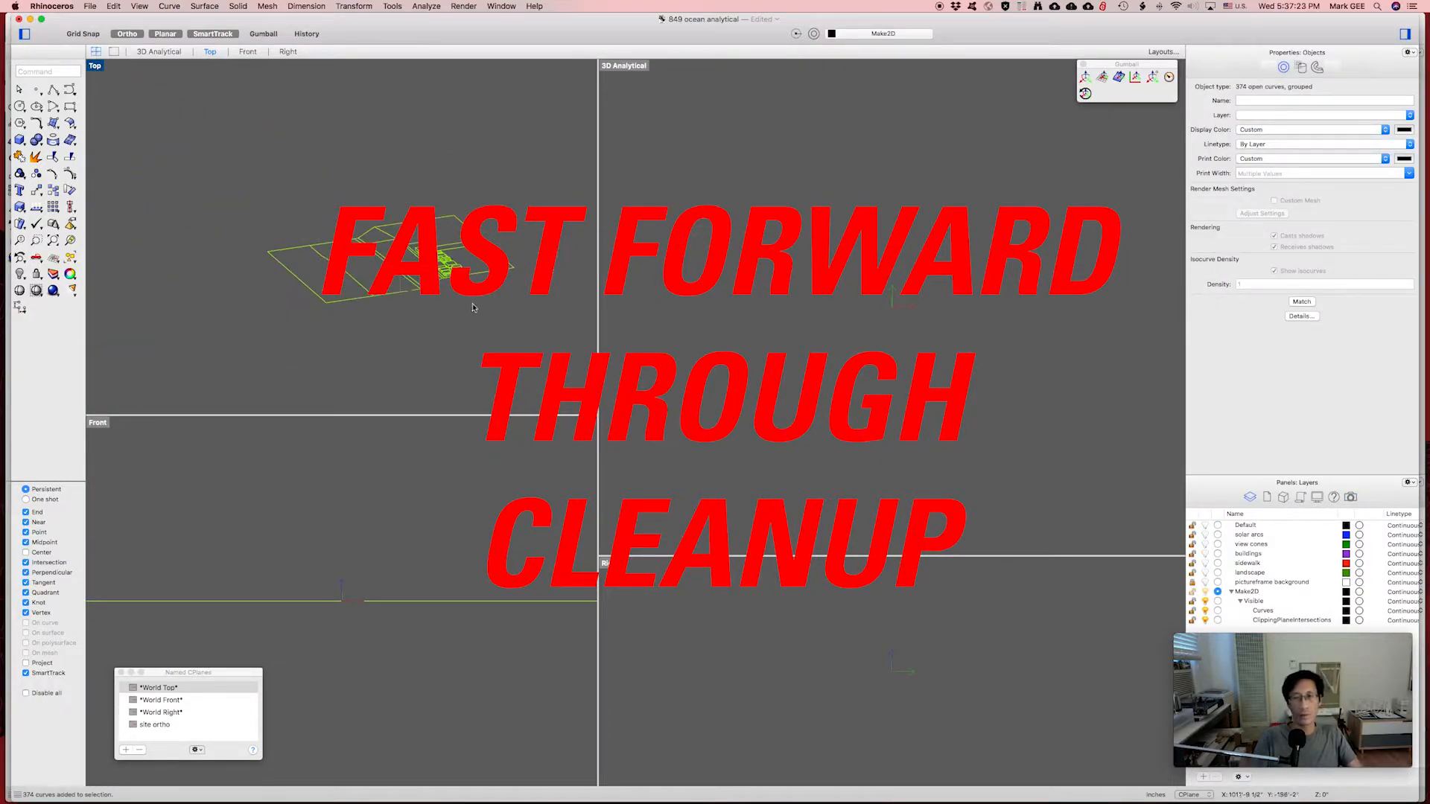
{"action": "scroll", "coordinate": [426, 313], "scroll_direction": "down", "scroll_amount": 7}
Move the selected drawing off to the right and recentre the Top view.
{"action": "right_click_drag", "start_coordinate": [450, 236], "coordinate": [328, 229]}
{"action": "type", "text": "m"}
{"action": "key", "text": "Return"}
{"action": "left_click", "coordinate": [246, 326]}
{"action": "left_click", "coordinate": [514, 340]}
{"action": "mouse_move", "coordinate": [547, 320]}
{"action": "right_mouse_down"}
{"action": "mouse_move", "coordinate": [346, 328]}
{"action": "mouse_move", "coordinate": [359, 331]}
{"action": "right_mouse_up"}
{"action": "scroll", "coordinate": [370, 329], "scroll_direction": "up", "scroll_amount": 11}
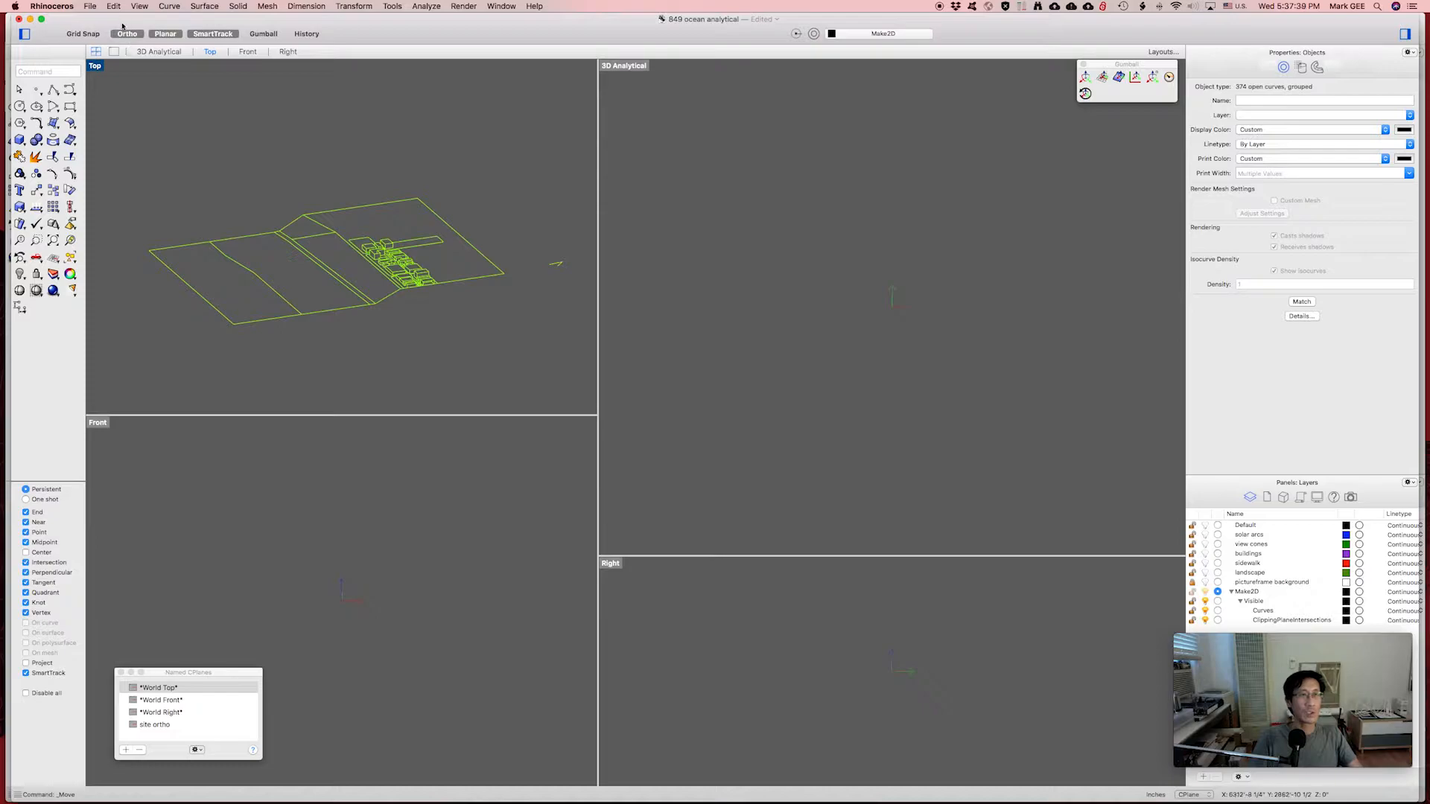
{"action": "left_click", "coordinate": [90, 6]}
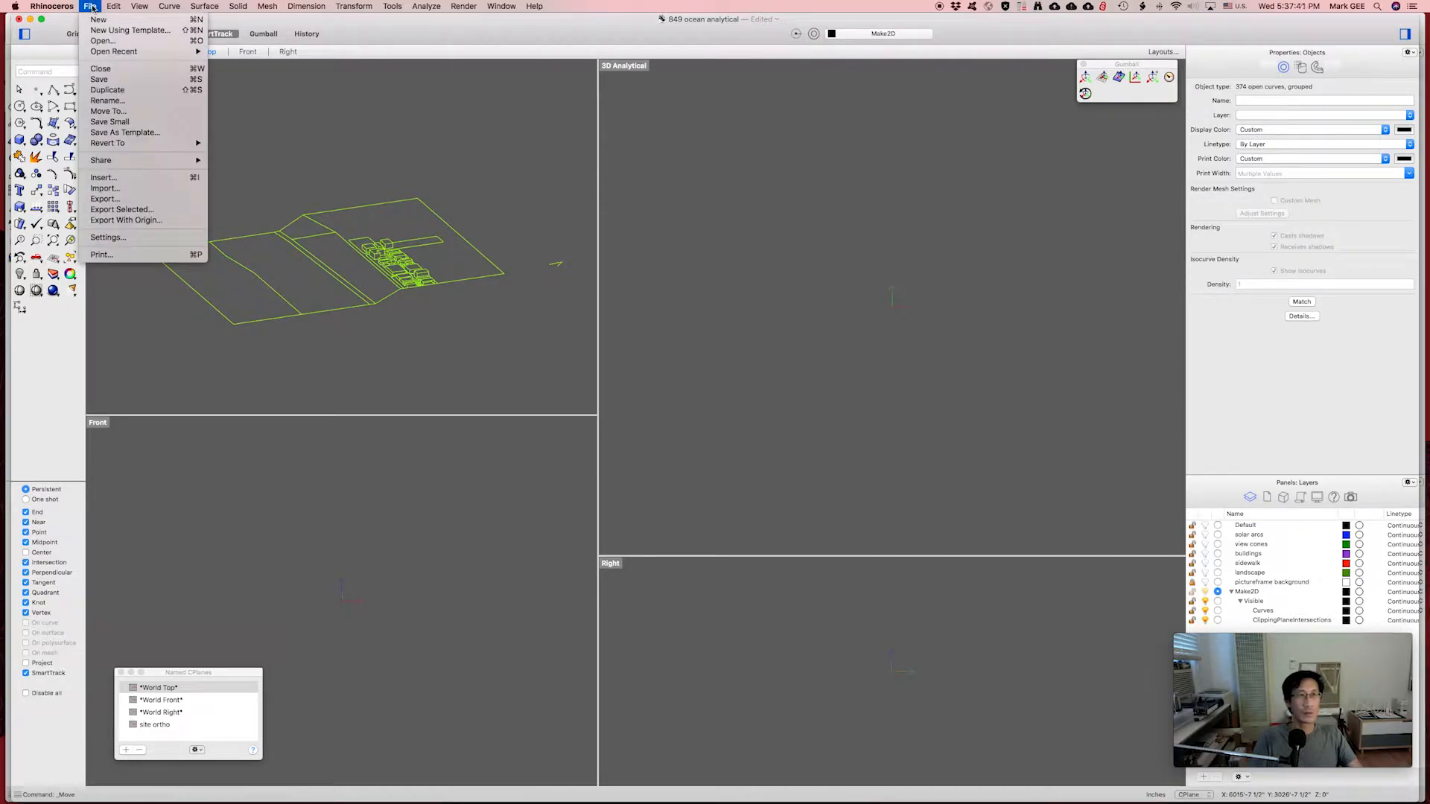
{"action": "left_click", "coordinate": [110, 211]}
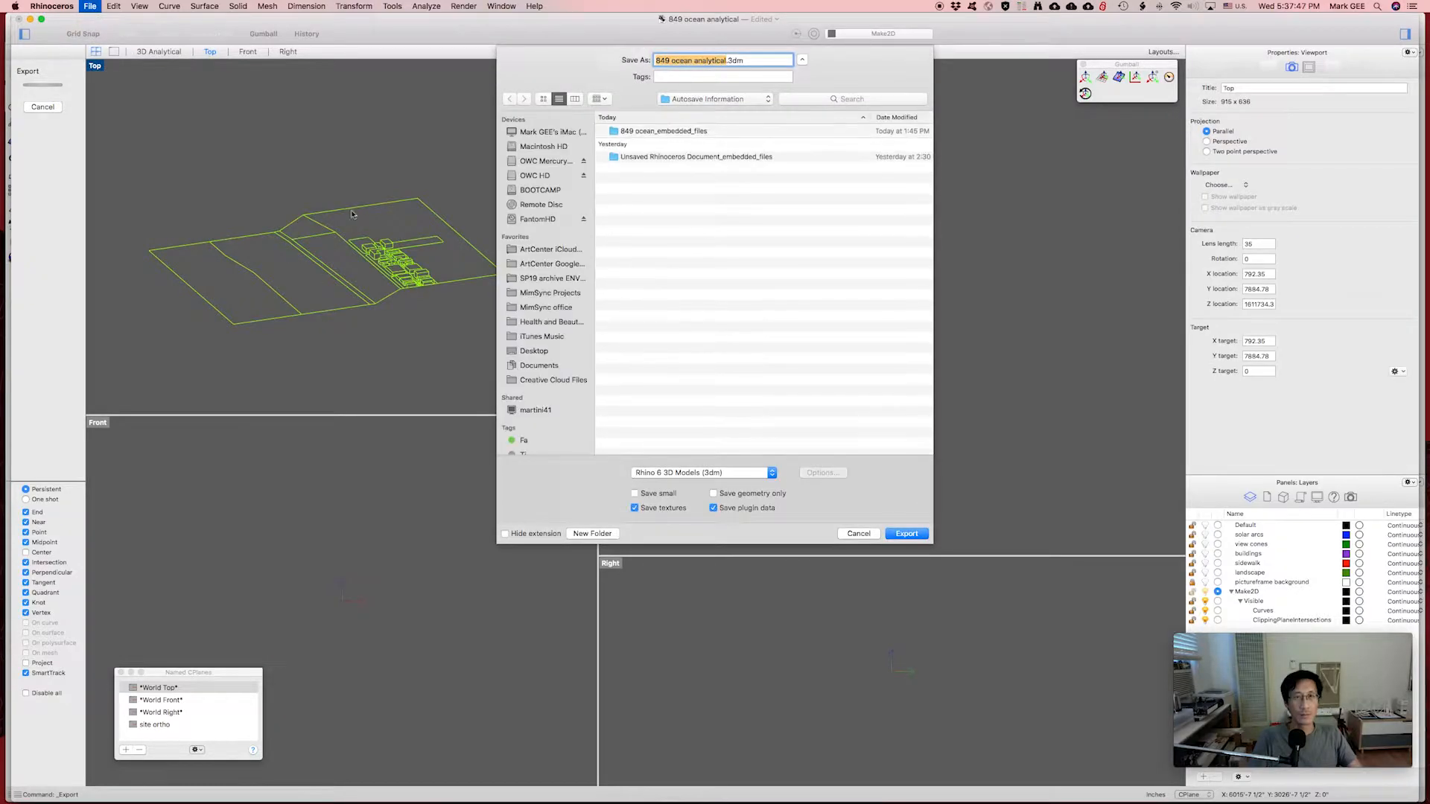
{"action": "left_click", "coordinate": [711, 100]}
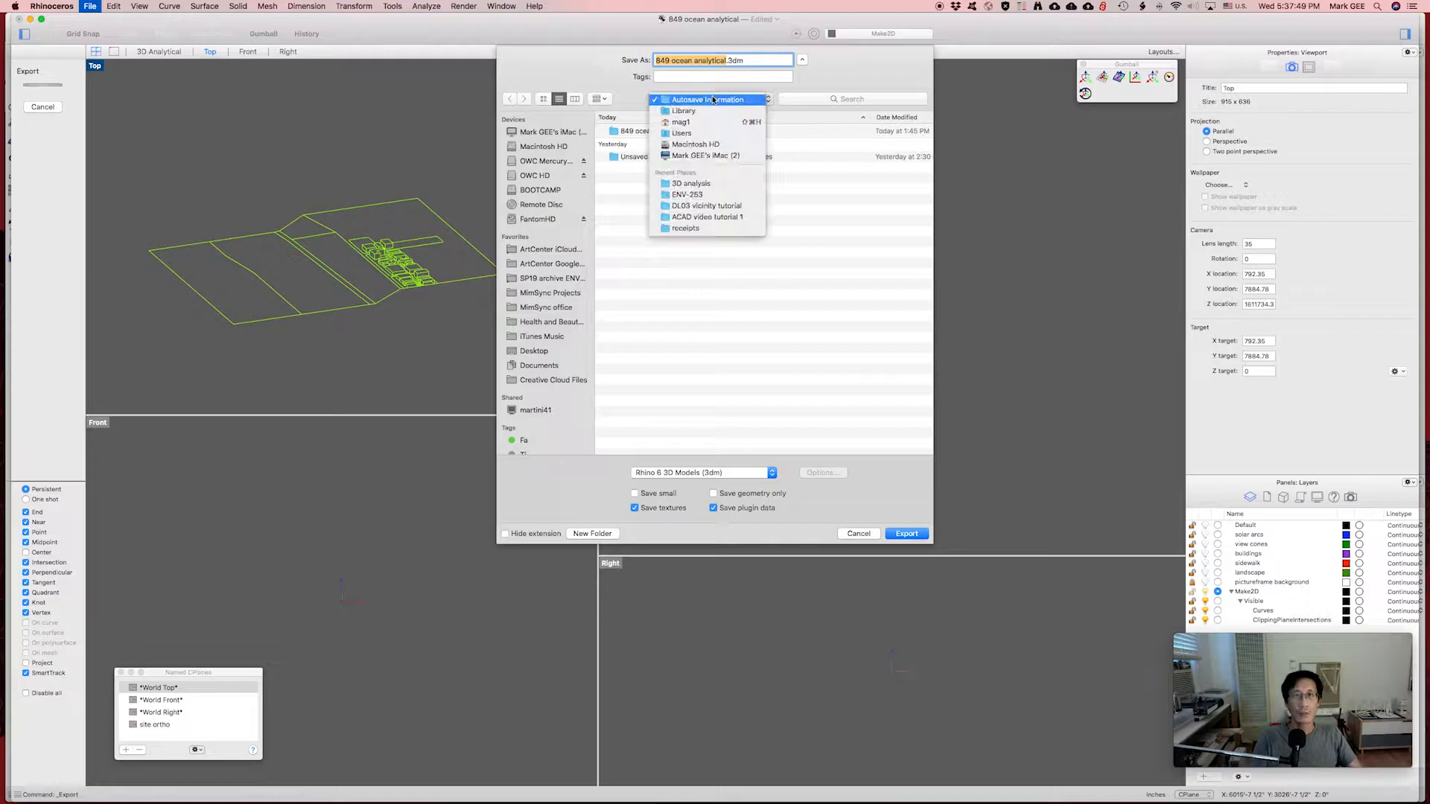
{"action": "left_click", "coordinate": [691, 183]}
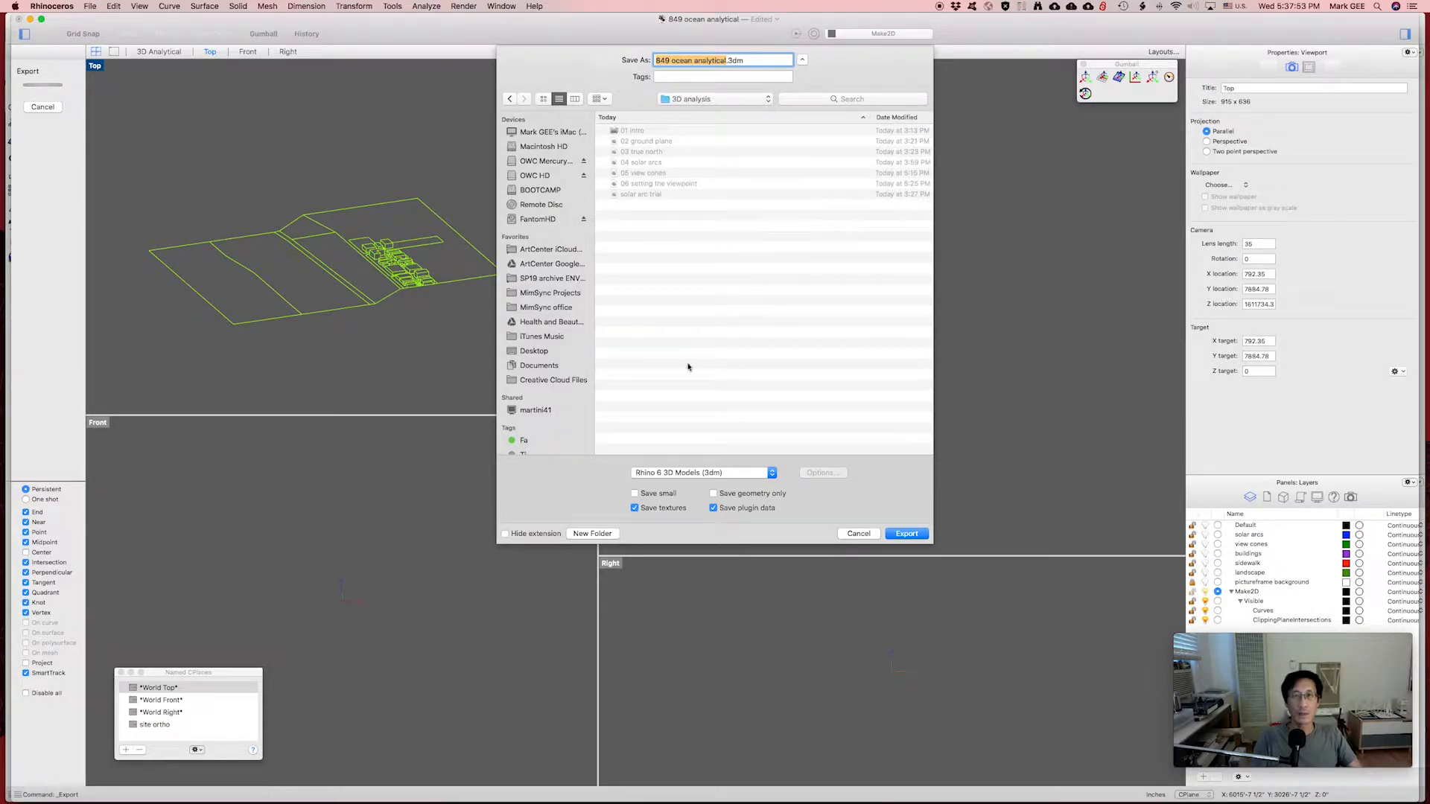
{"action": "left_click", "coordinate": [697, 473]}
{"action": "left_click", "coordinate": [690, 556]}
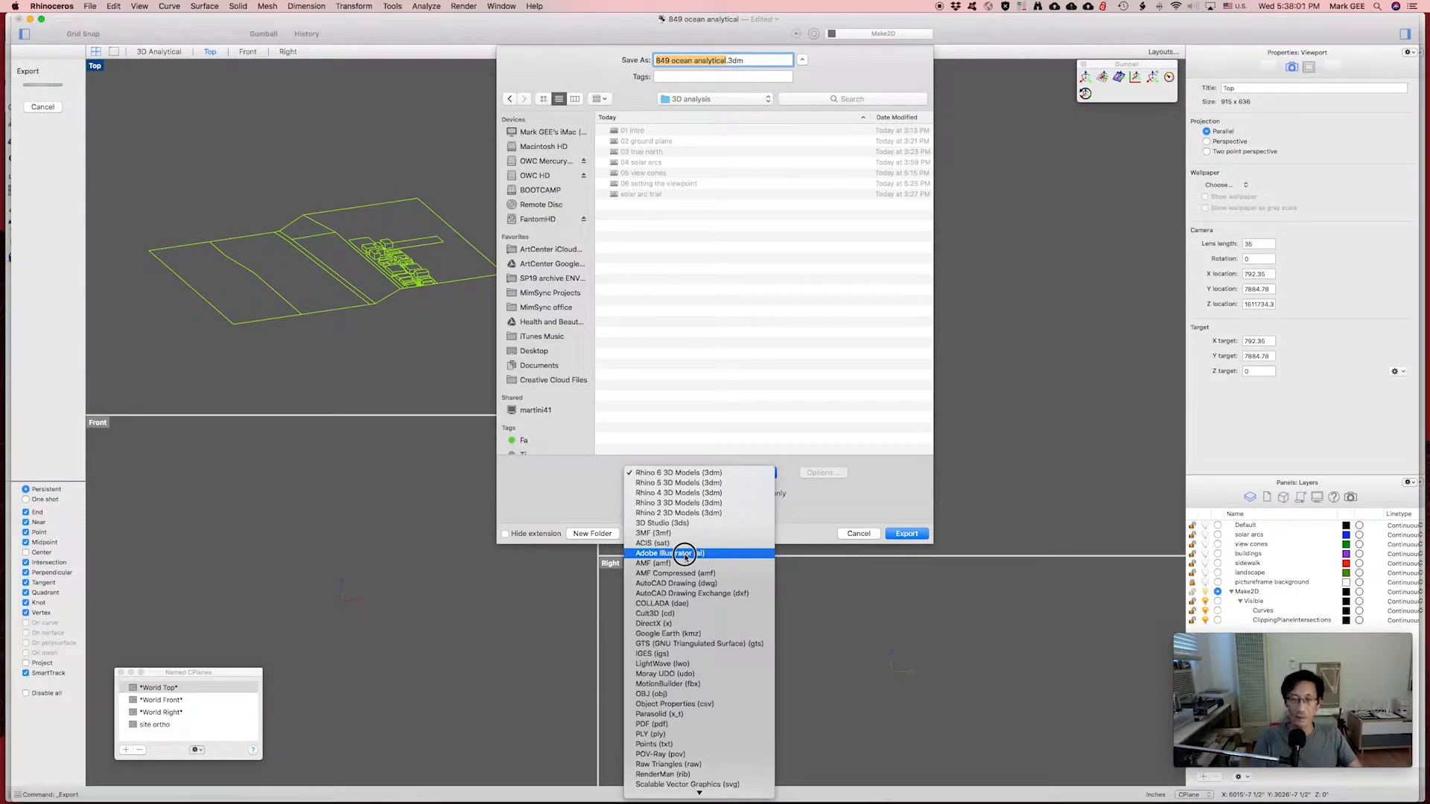
{"action": "left_click", "coordinate": [685, 555]}
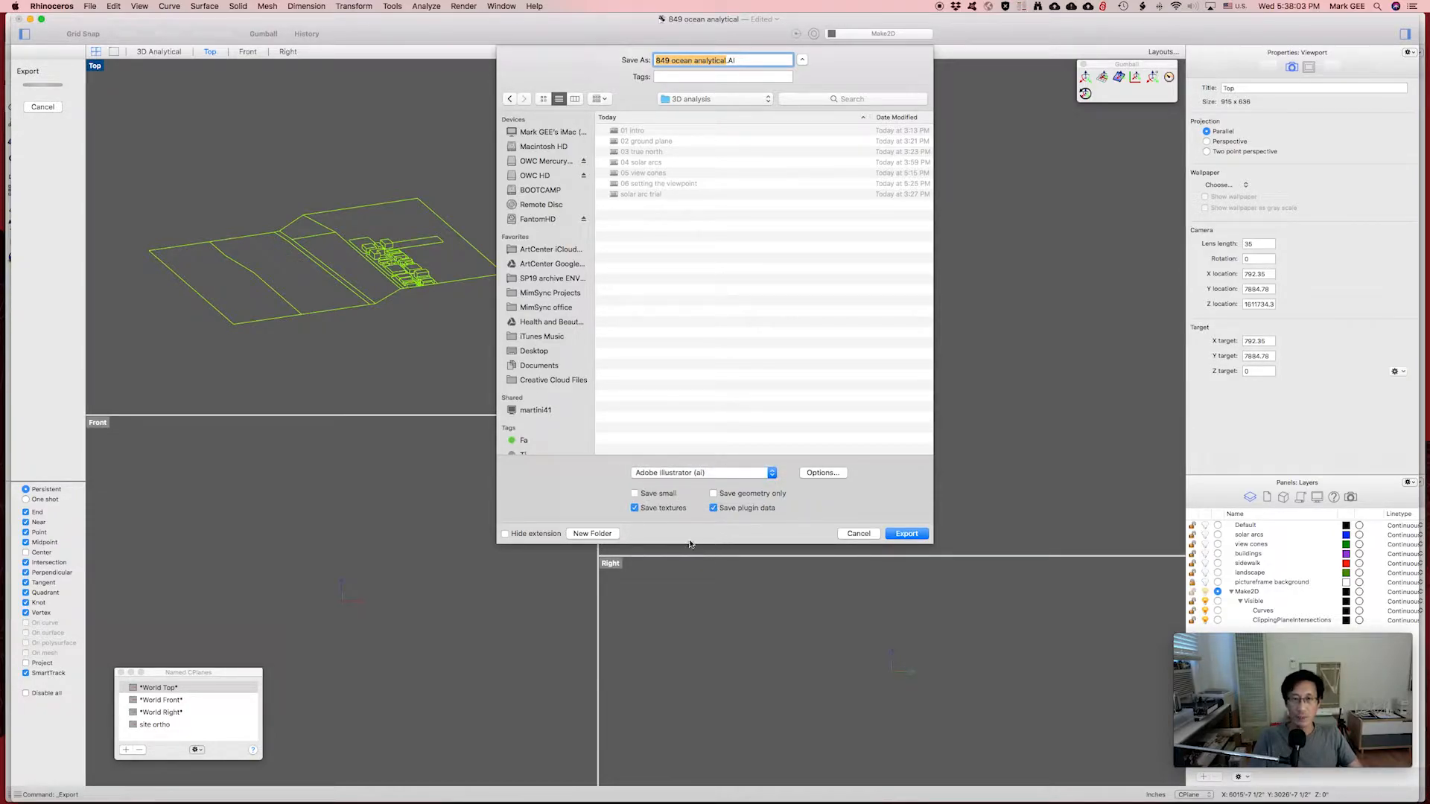
{"action": "key", "text": "Return"}
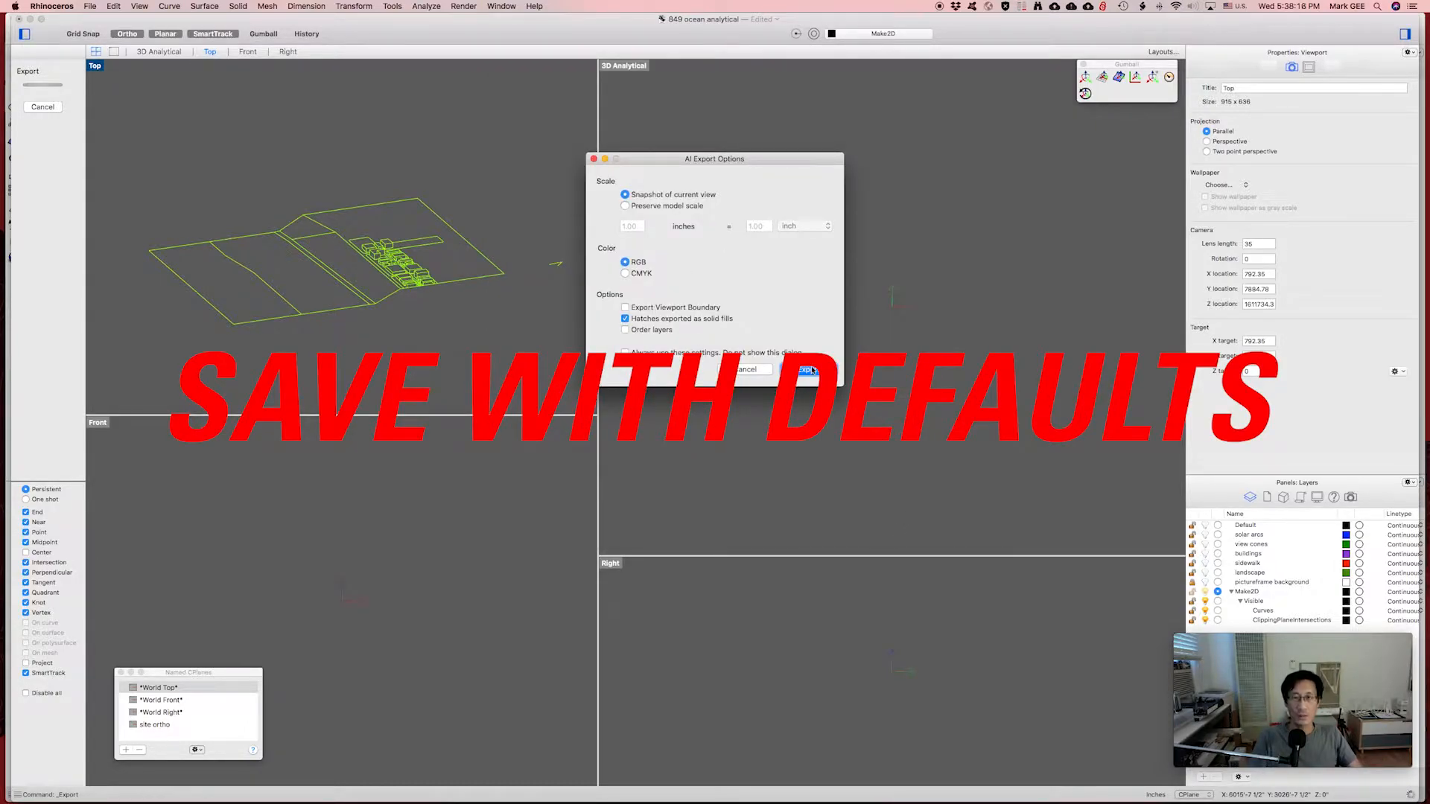
{"action": "left_click", "coordinate": [808, 370]}
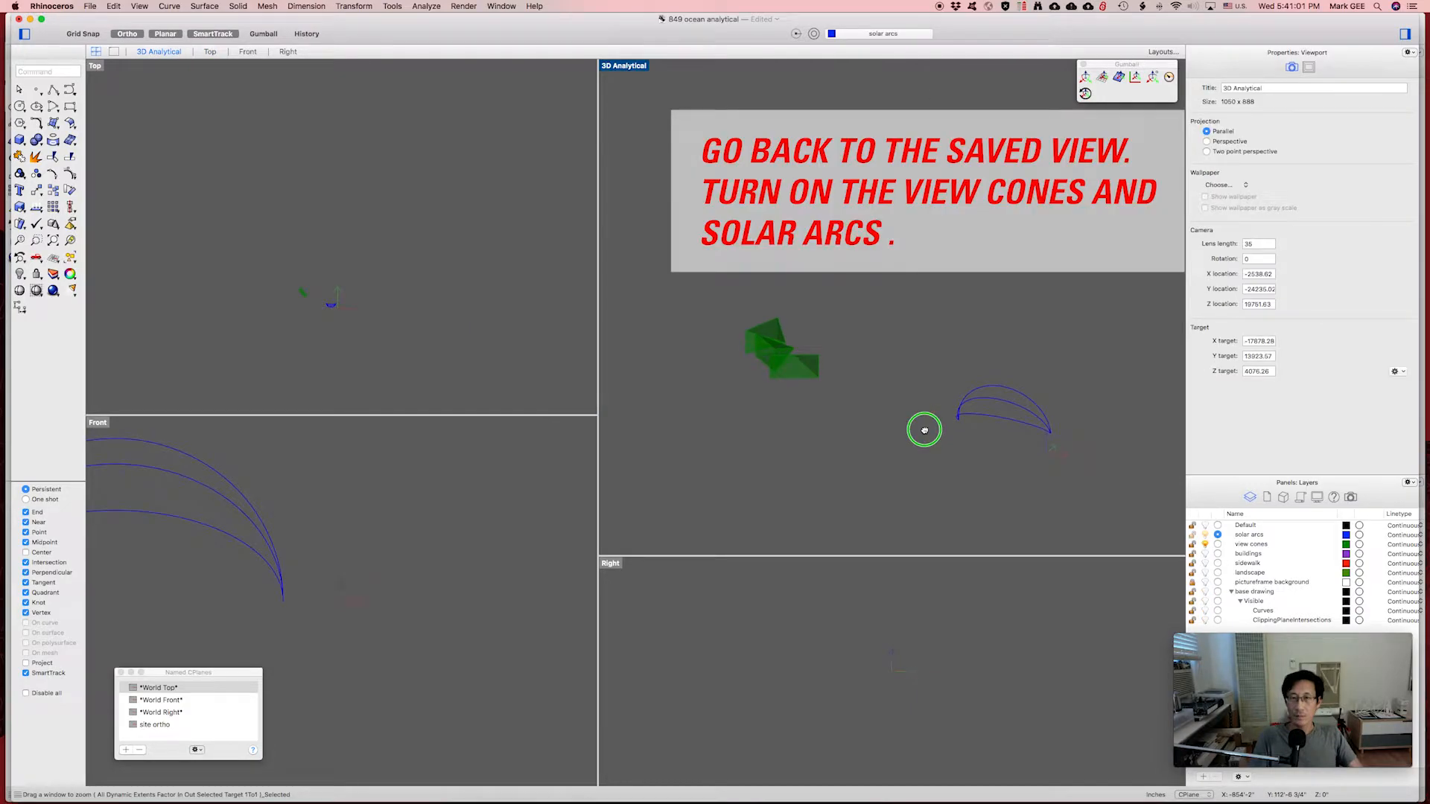
Select two of the overlapping green view cones.
{"action": "scroll", "coordinate": [924, 430], "scroll_direction": "down", "scroll_amount": 2}
{"action": "scroll", "coordinate": [926, 426], "scroll_direction": "up", "scroll_amount": 4}
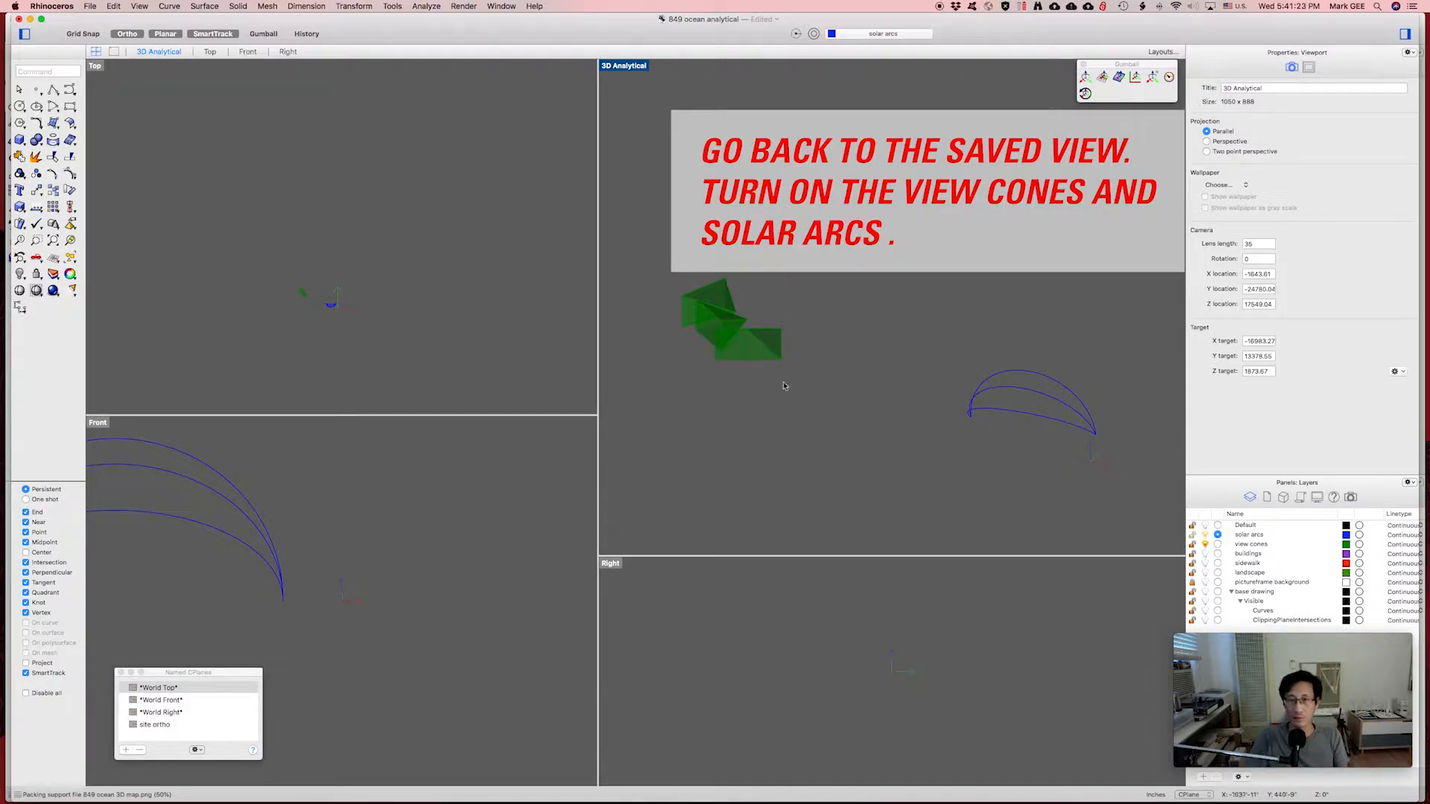
{"action": "left_click", "coordinate": [708, 333]}
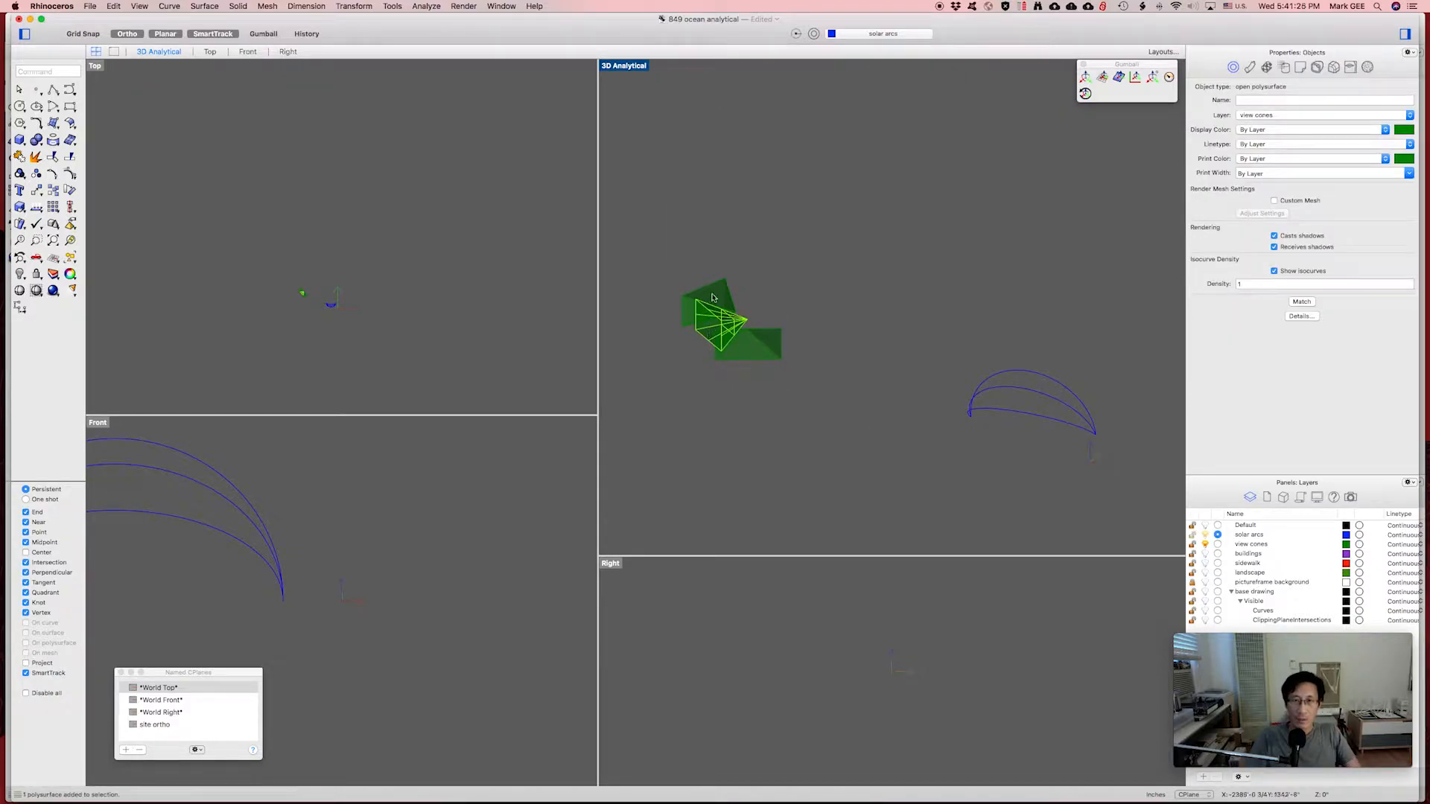
{"action": "left_click", "coordinate": [715, 297], "text": "shift"}
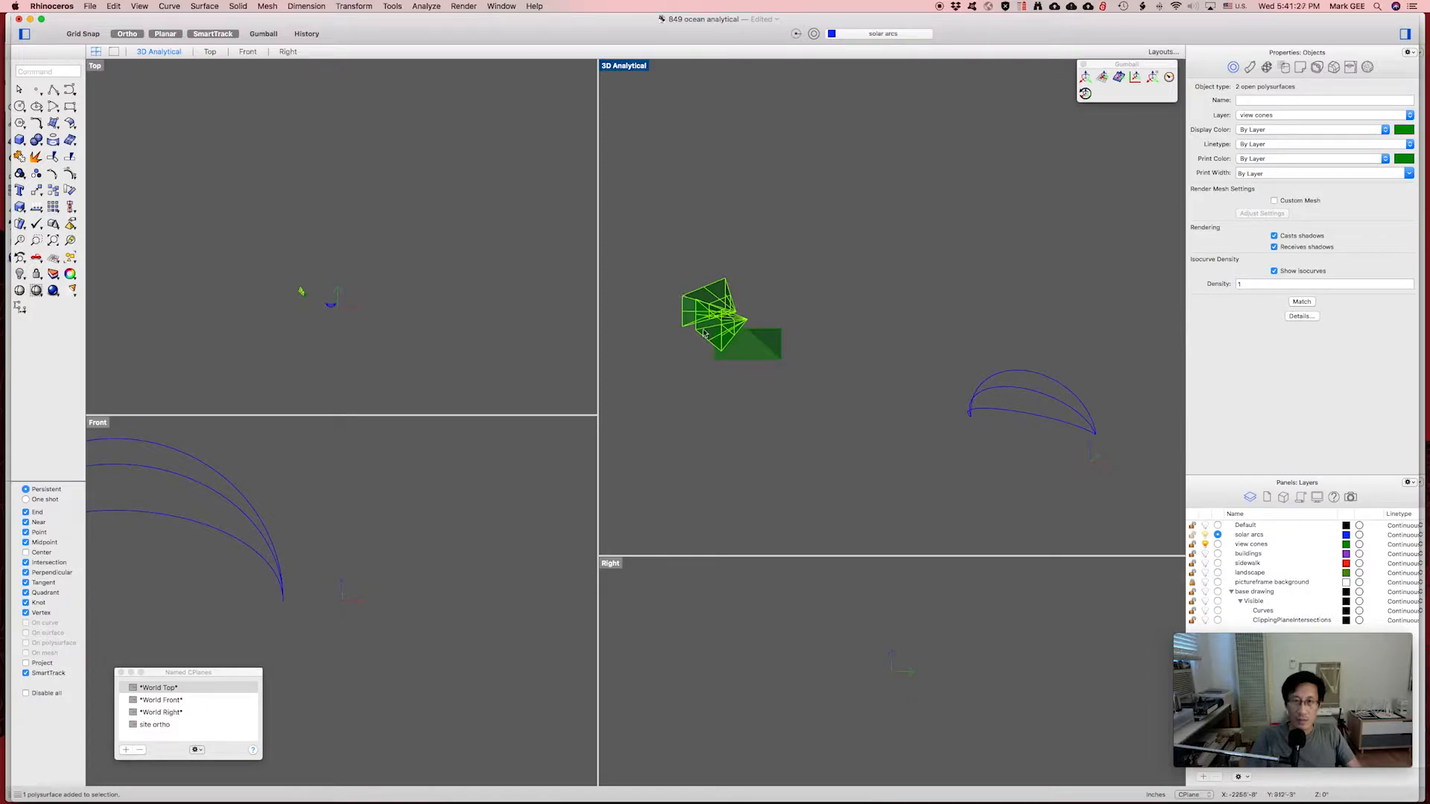
{"action": "scroll", "coordinate": [704, 332], "scroll_direction": "up", "scroll_amount": 5}
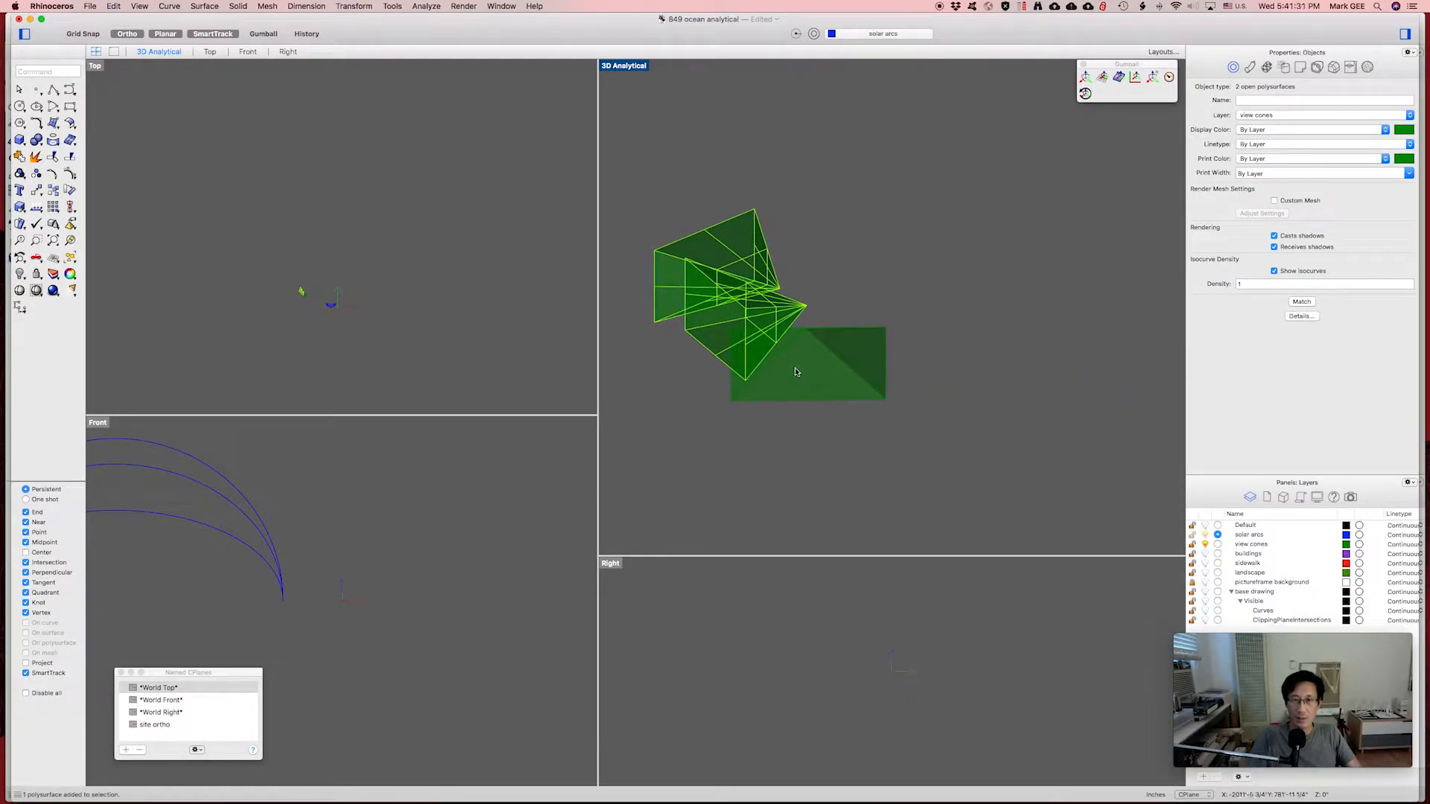
{"action": "scroll", "coordinate": [795, 372], "scroll_direction": "down", "scroll_amount": 3}
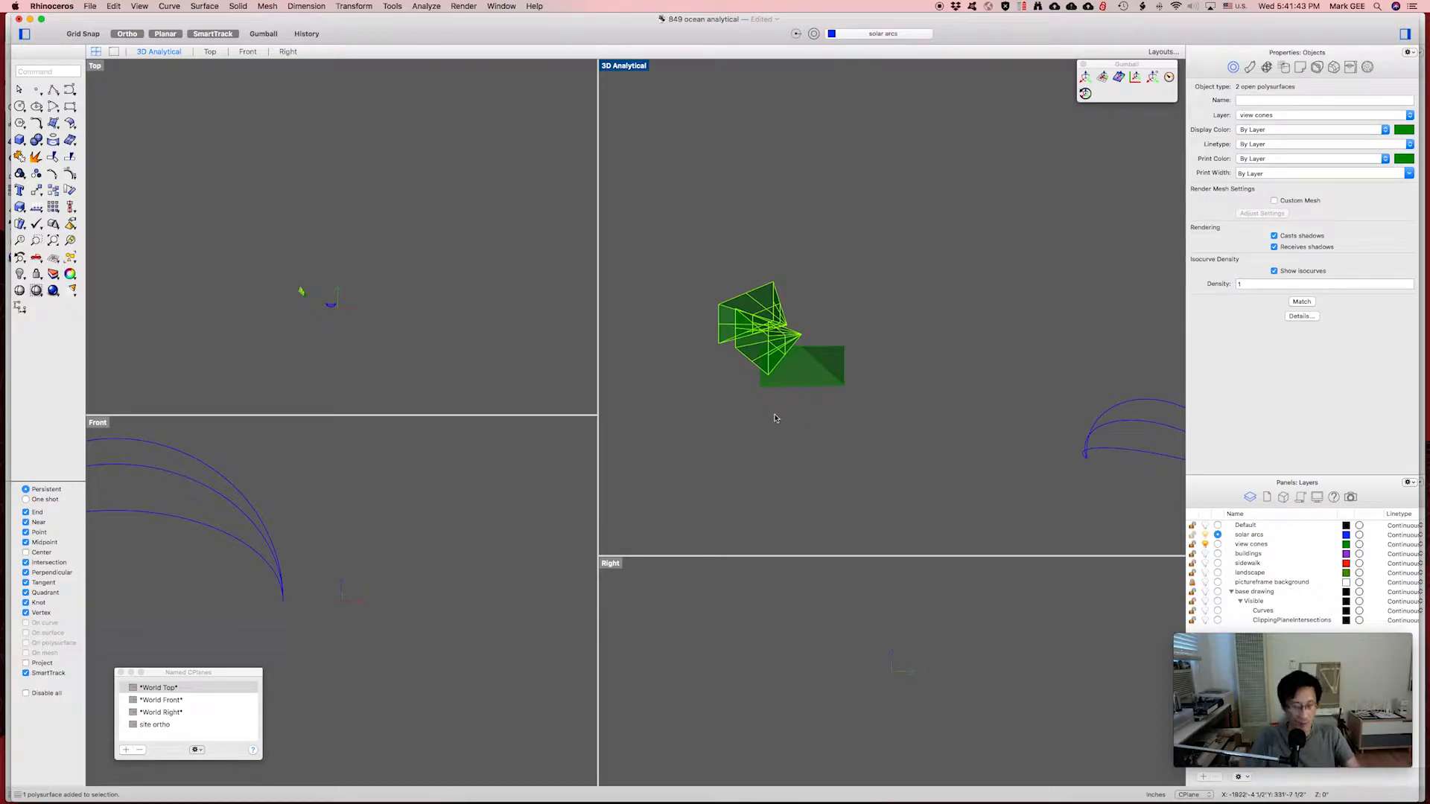
Move the selected cones to the left, then move one cone up and to the right.
{"action": "key", "text": "m"}
{"action": "key", "text": "Return"}
{"action": "left_click", "coordinate": [788, 422]}
{"action": "left_click", "coordinate": [745, 426]}
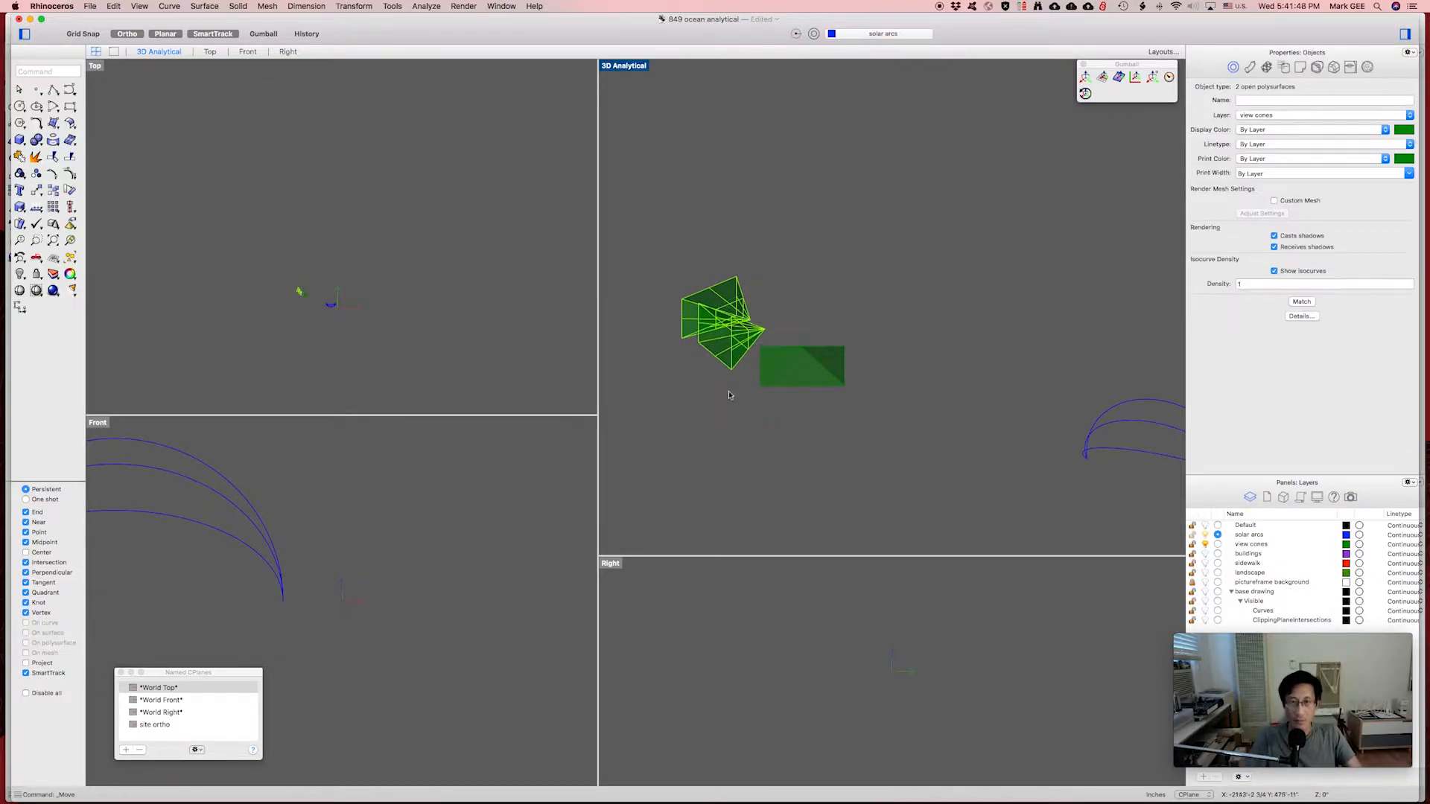
{"action": "key", "text": "Return"}
{"action": "left_click", "coordinate": [741, 450]}
{"action": "left_click", "coordinate": [869, 419]}
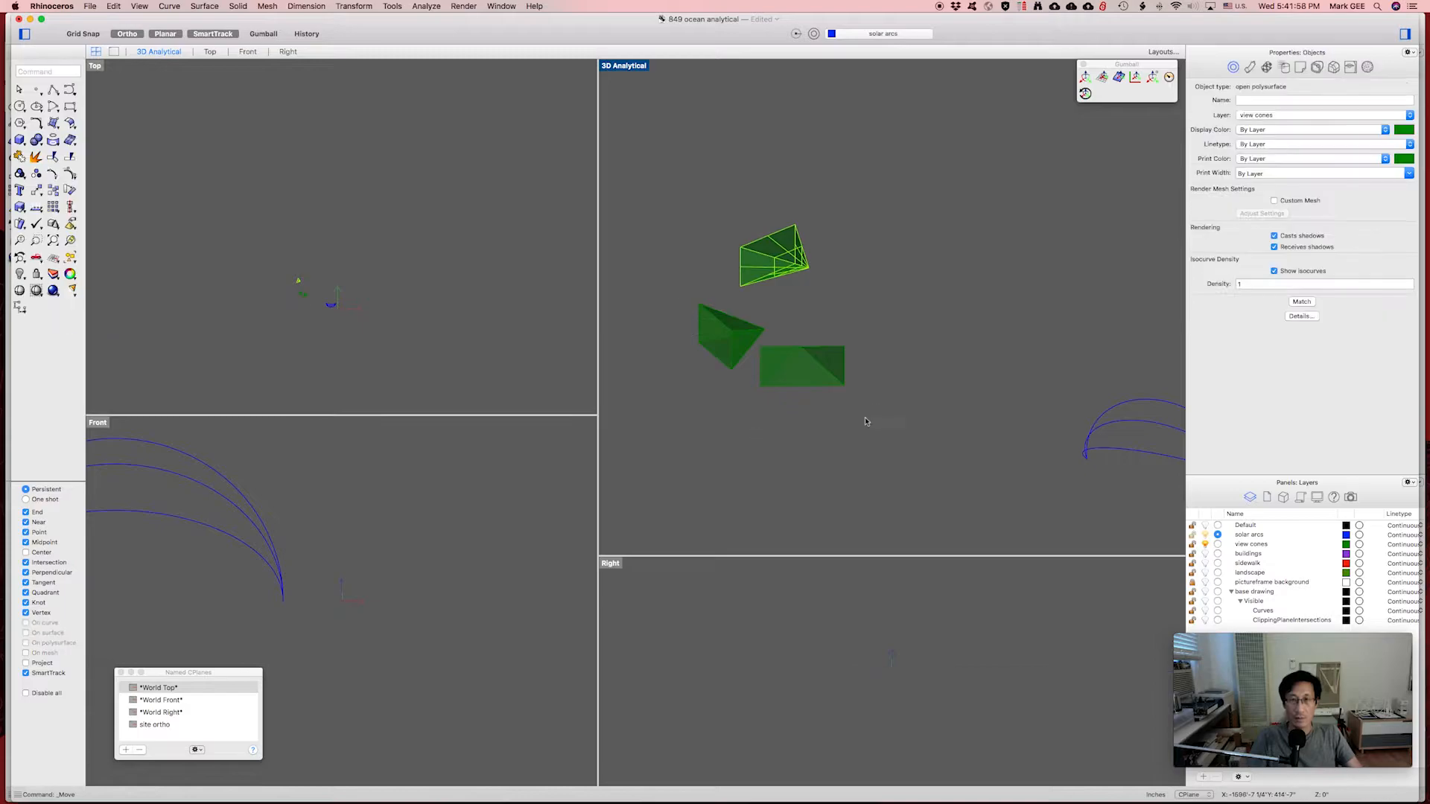
Clear the selection and maximize the 3D Analytical viewport.
{"action": "left_click", "coordinate": [942, 415]}
{"action": "right_click_drag", "start_coordinate": [946, 416], "coordinate": [887, 409], "text": "shift"}
{"action": "double_click", "coordinate": [624, 66]}
{"action": "right_click_drag", "start_coordinate": [652, 433], "coordinate": [648, 434], "text": "shift"}
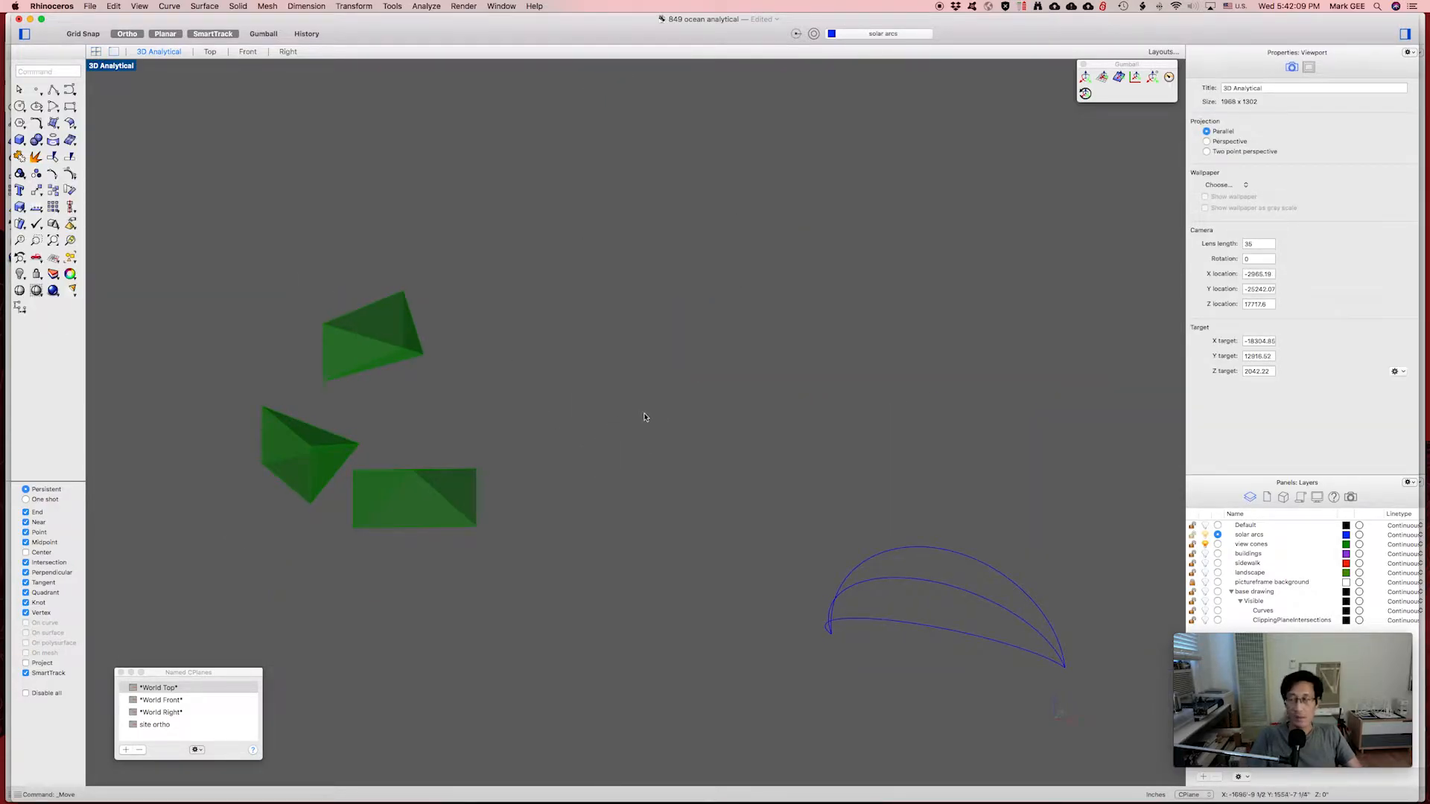
Select all view cones and solar arcs and run Make2D with default options, yielding 28 curves.
{"action": "key", "text": "super+a"}
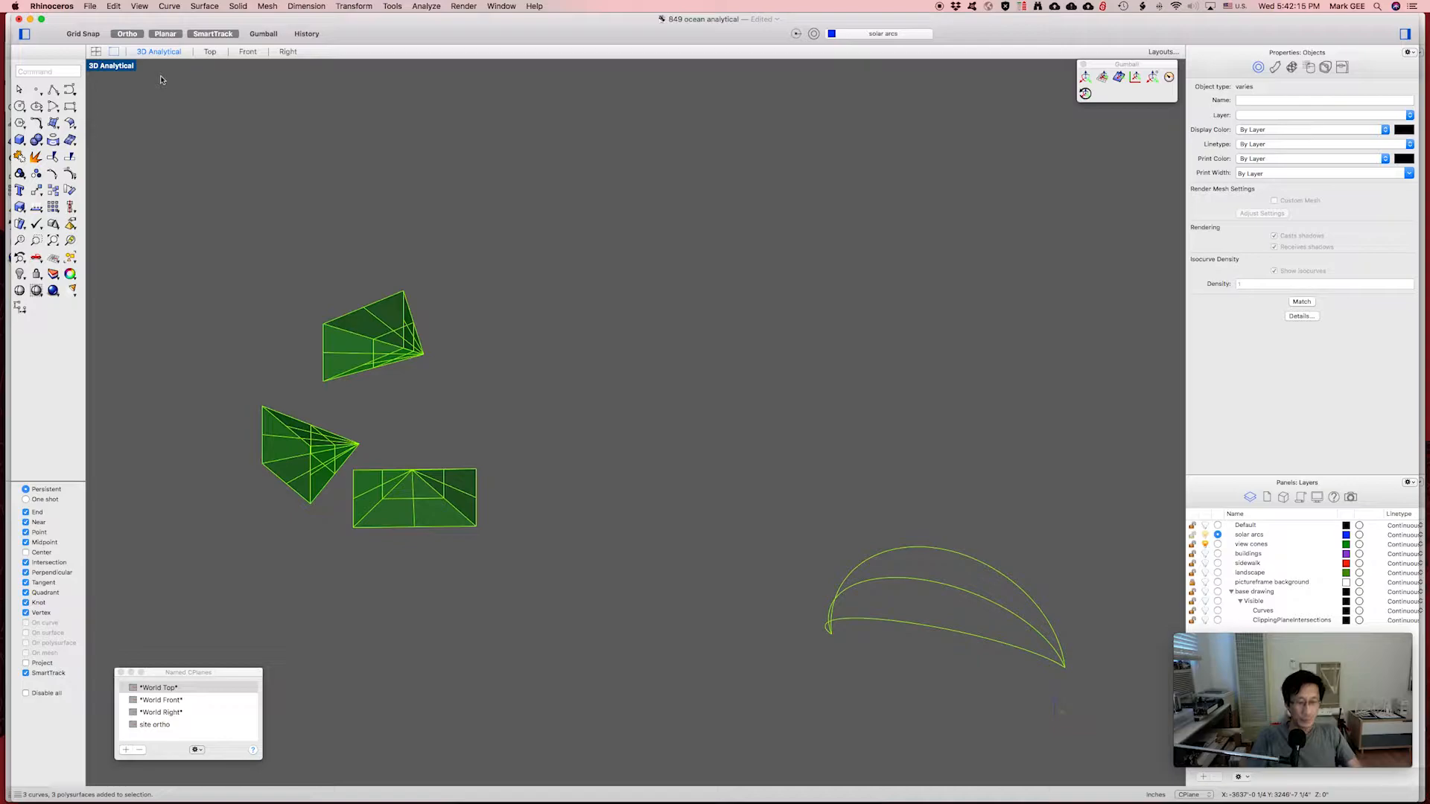
{"action": "type", "text": "ma"}
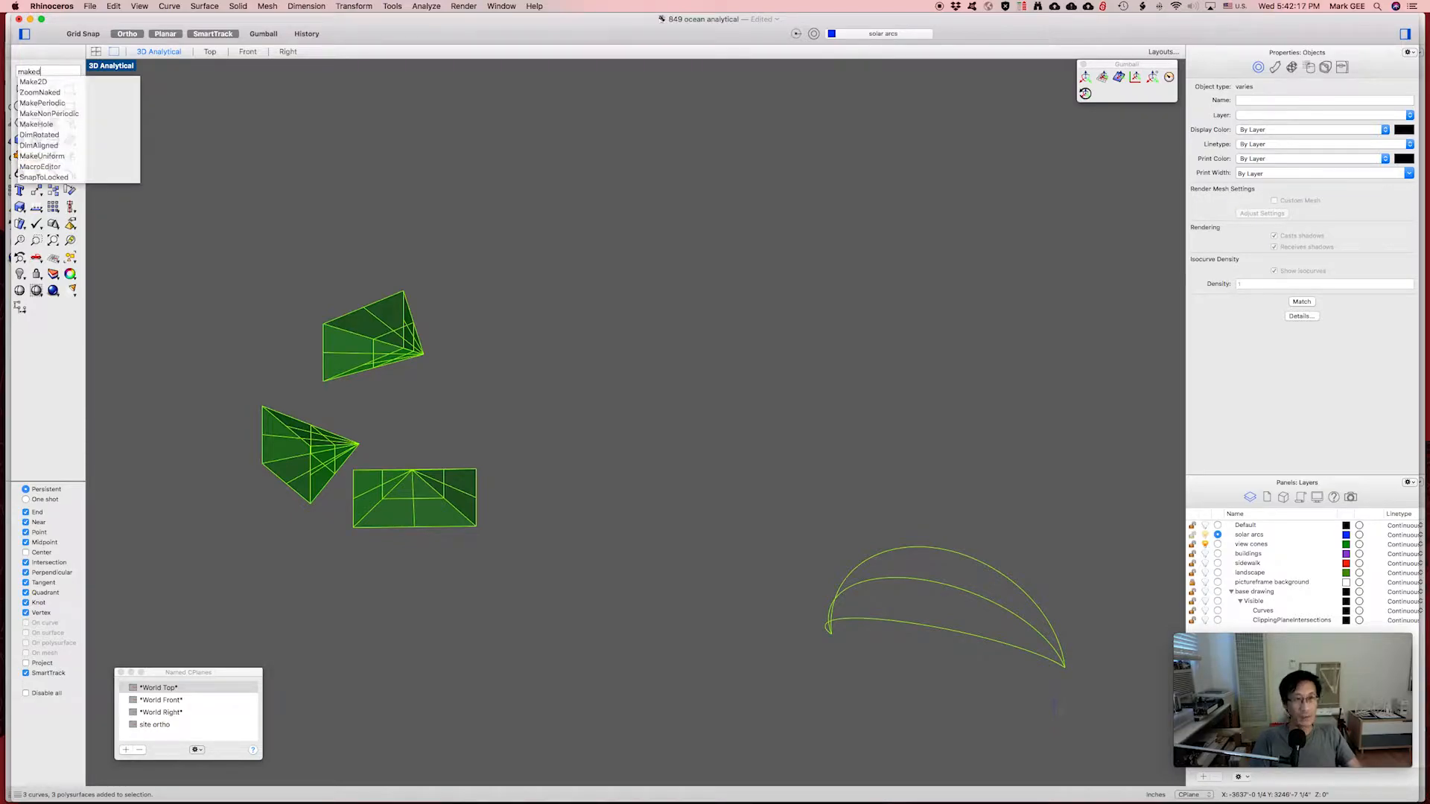
{"action": "type", "text": "ked"}
{"action": "key", "text": "Return"}
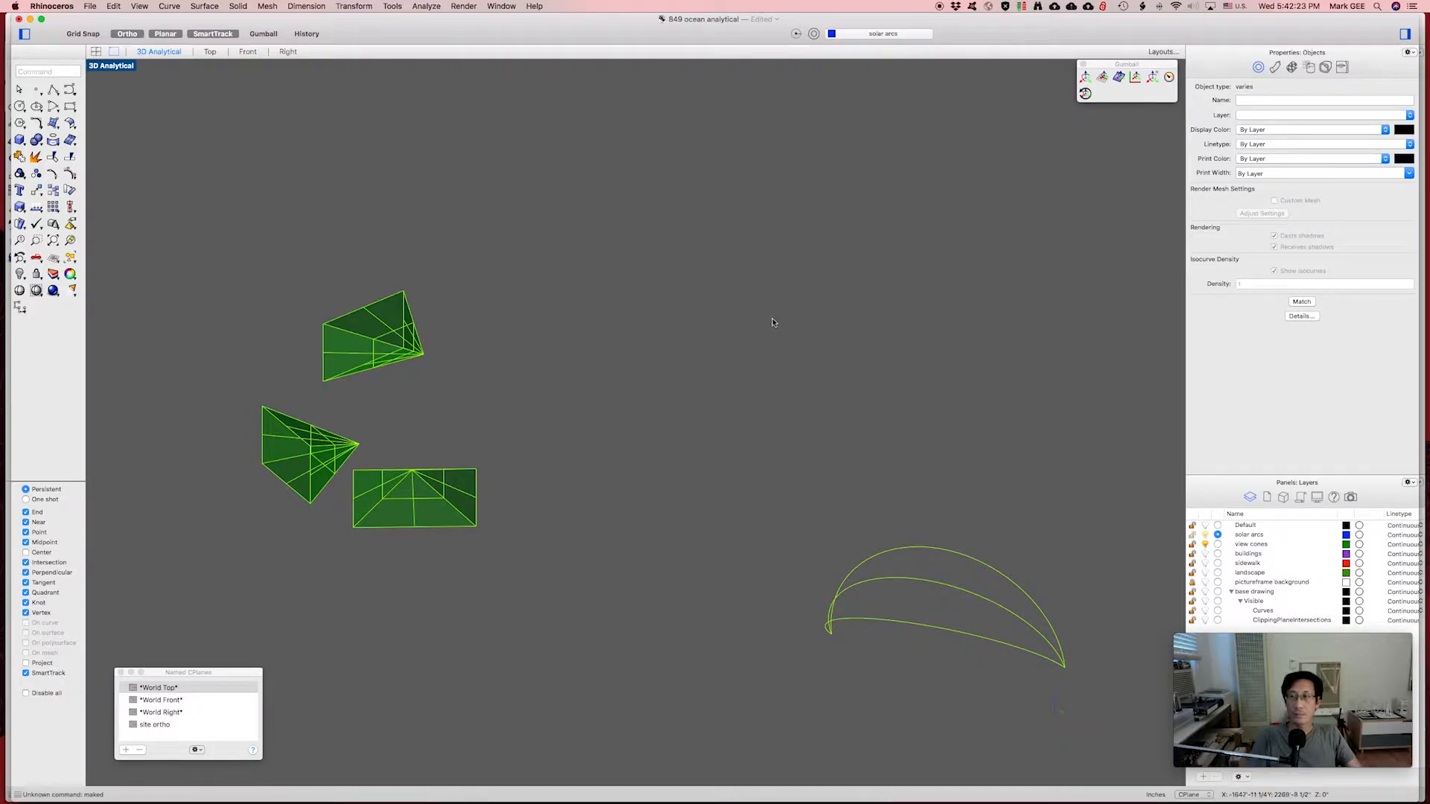
{"action": "type", "text": "Make"}
{"action": "key", "text": "Return"}
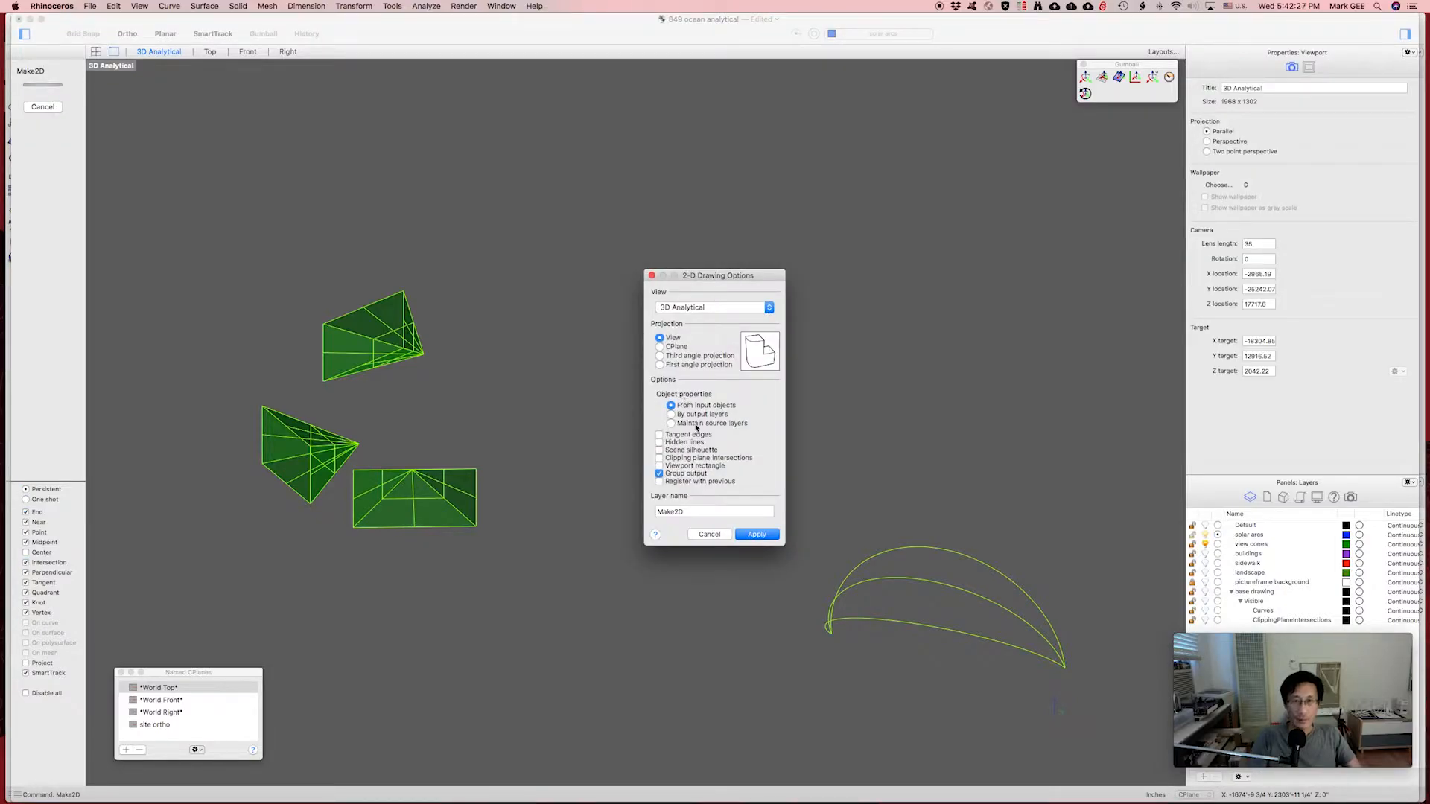
{"action": "left_click", "coordinate": [757, 535]}
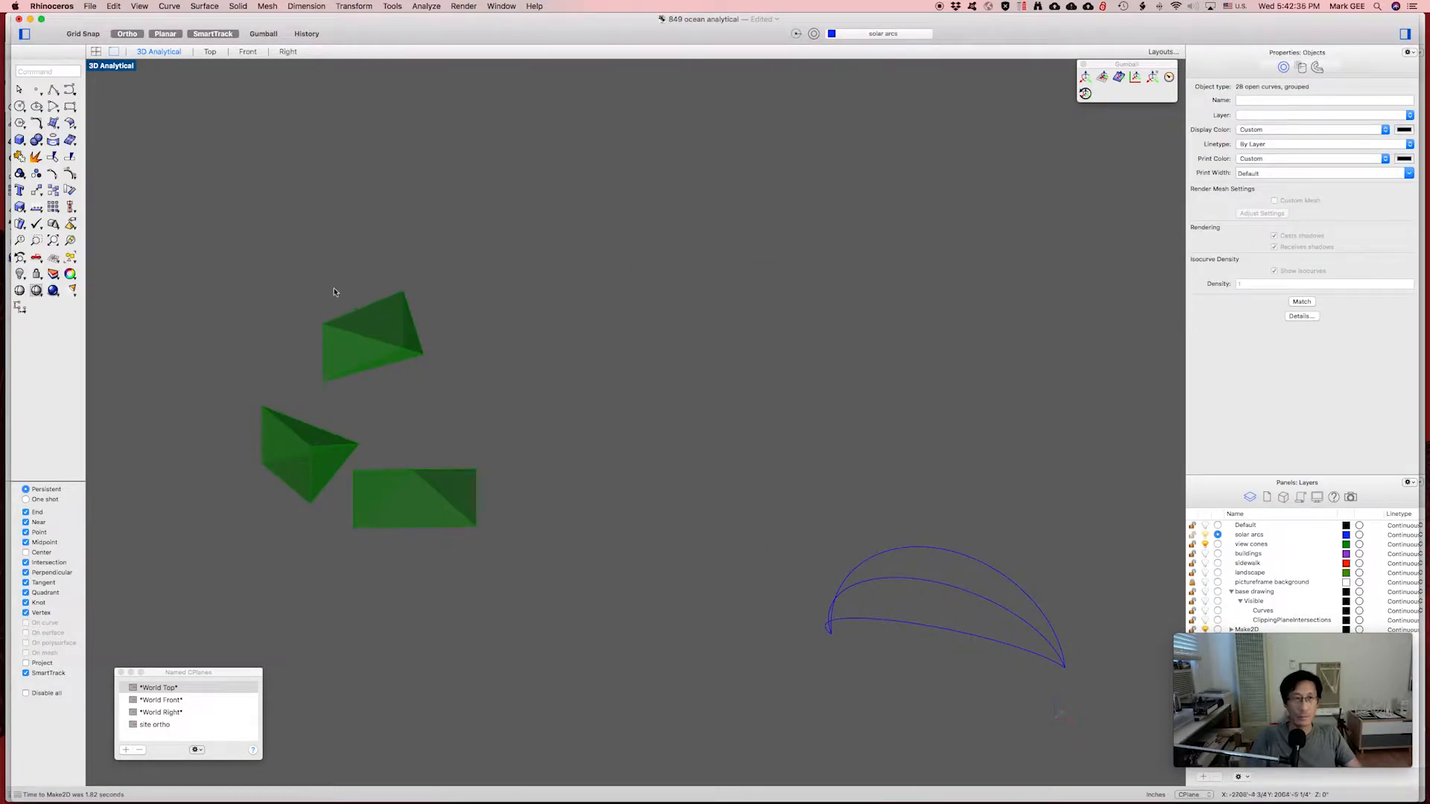
Return to four viewports and frame the flattened linework in the Top view.
{"action": "left_click", "coordinate": [97, 52]}
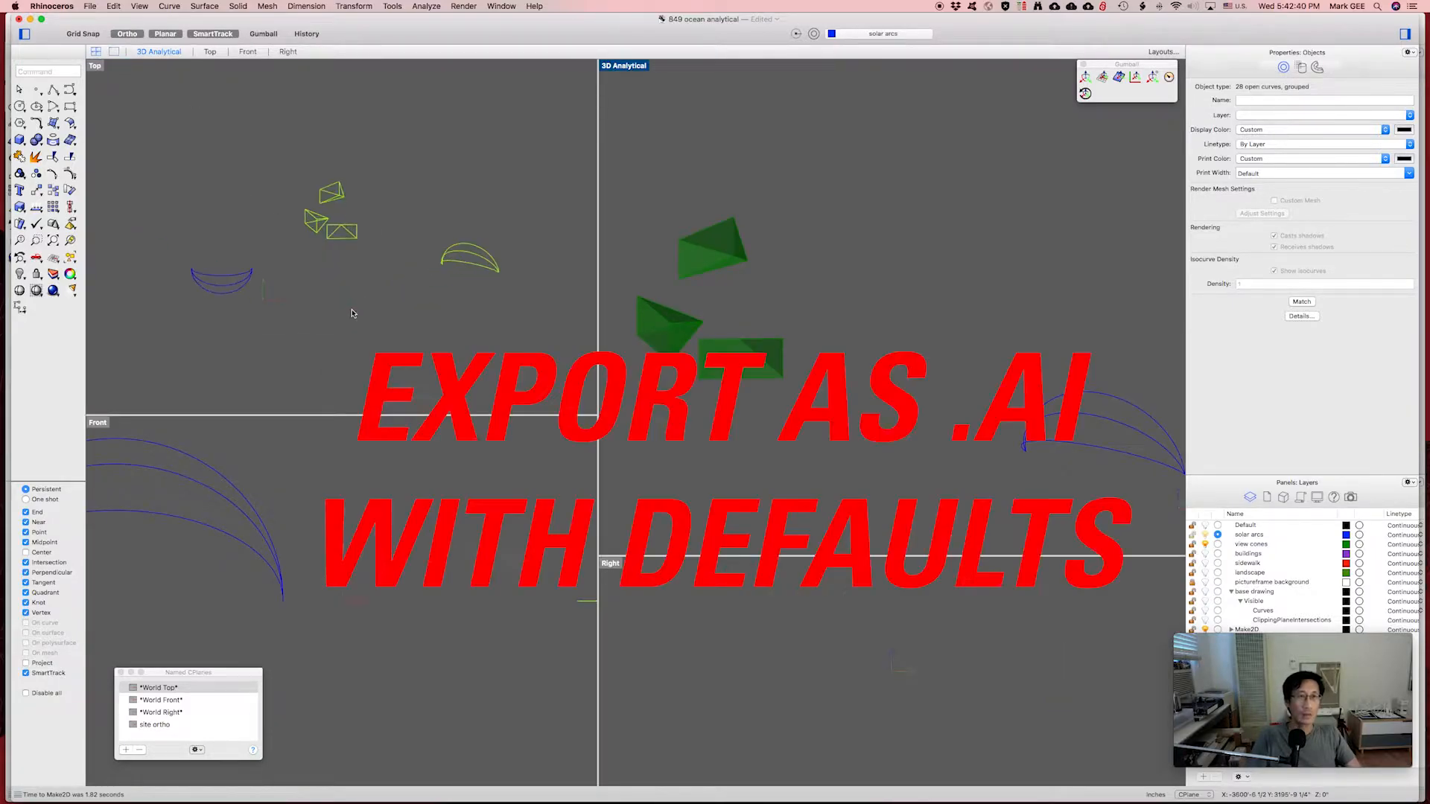
{"action": "double_click", "coordinate": [175, 690]}
{"action": "right_click_drag", "start_coordinate": [460, 257], "coordinate": [372, 337]}
{"action": "scroll", "coordinate": [377, 249], "scroll_direction": "up", "scroll_amount": 7}
{"action": "right_click_drag", "start_coordinate": [404, 247], "coordinate": [353, 261]}
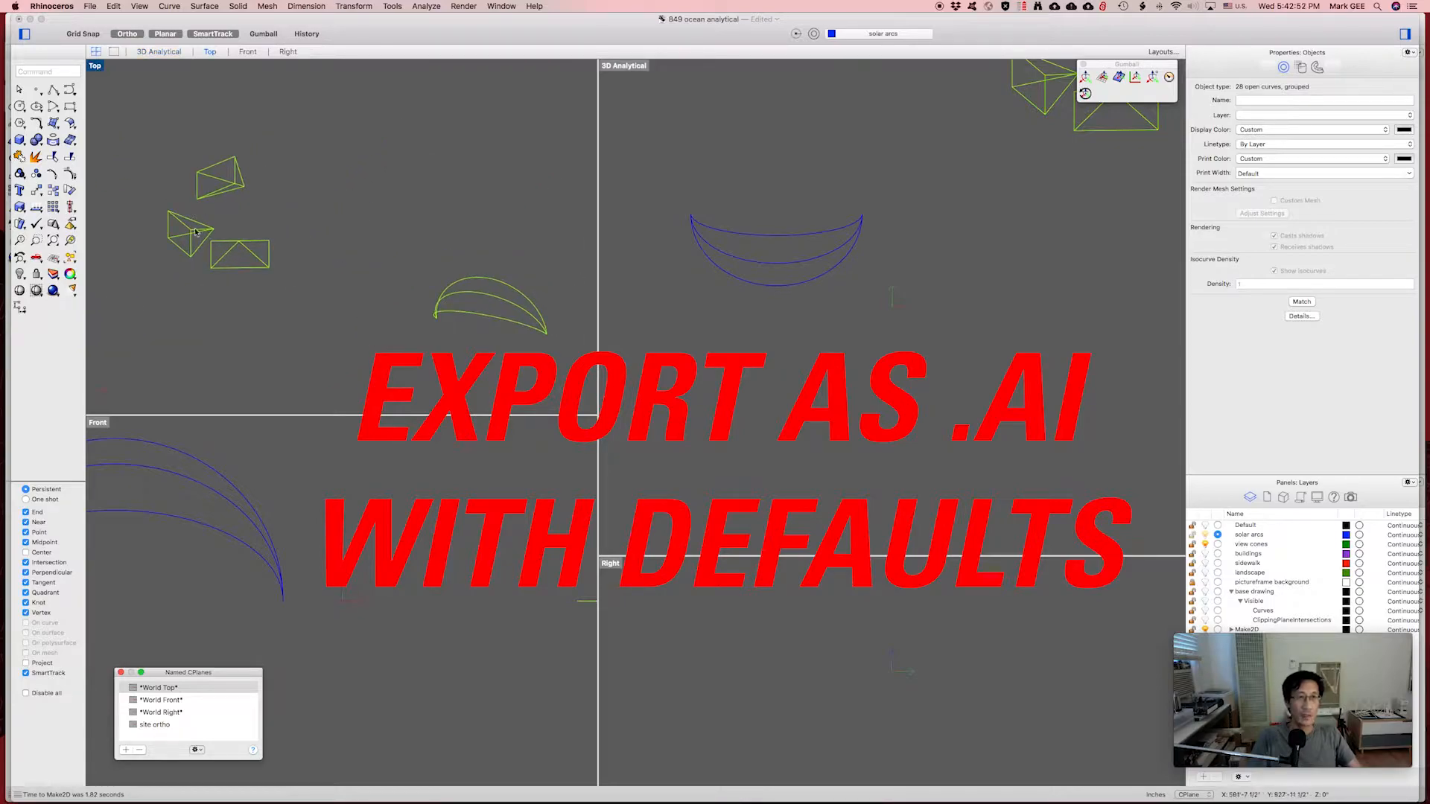
{"action": "left_click", "coordinate": [89, 6]}
{"action": "left_click", "coordinate": [112, 210]}
{"action": "left_click", "coordinate": [727, 60]}
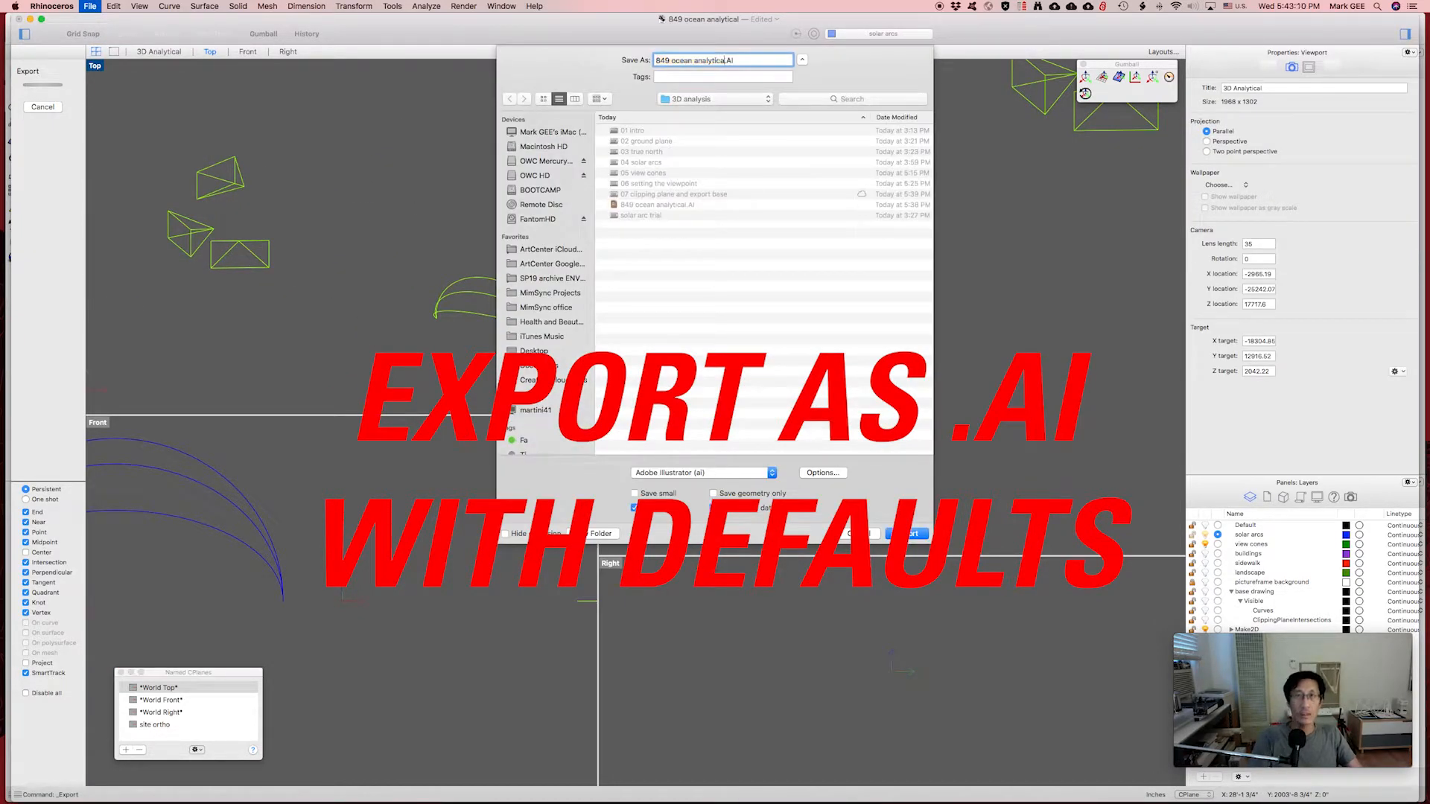
{"action": "key", "text": "BackSpace"}
{"action": "key", "text": "BackSpace"}
{"action": "key", "text": "BackSpace"}
{"action": "key", "text": "BackSpace"}
{"action": "key", "text": "BackSpace"}
{"action": "key", "text": "BackSpace"}
{"action": "key", "text": "BackSpace"}
{"action": "key", "text": "BackSpace"}
{"action": "key", "text": "BackSpace"}
{"action": "key", "text": "BackSpace"}
{"action": "type", "text": "viewcones"}
{"action": "key", "text": "Return"}
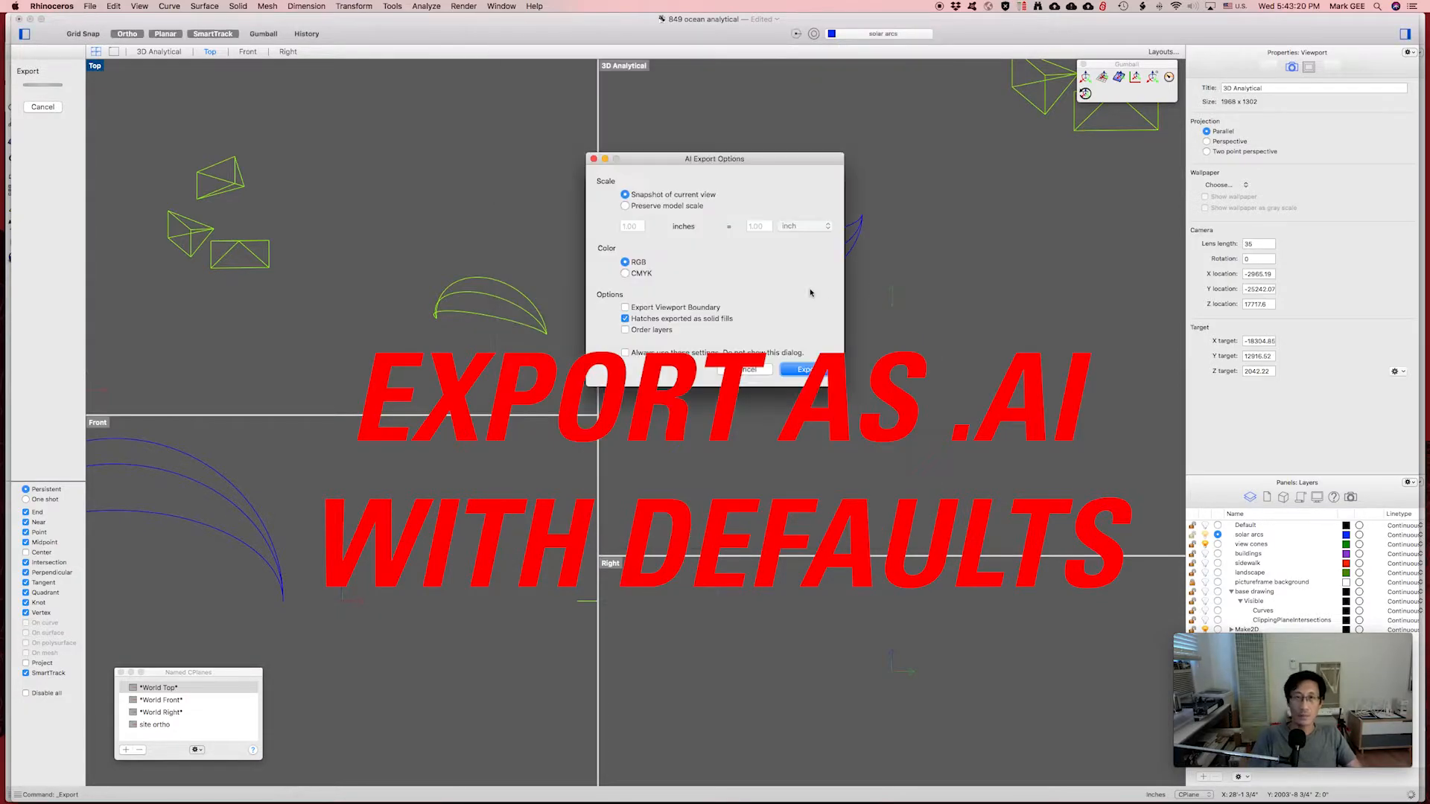
{"action": "key", "text": "Return"}
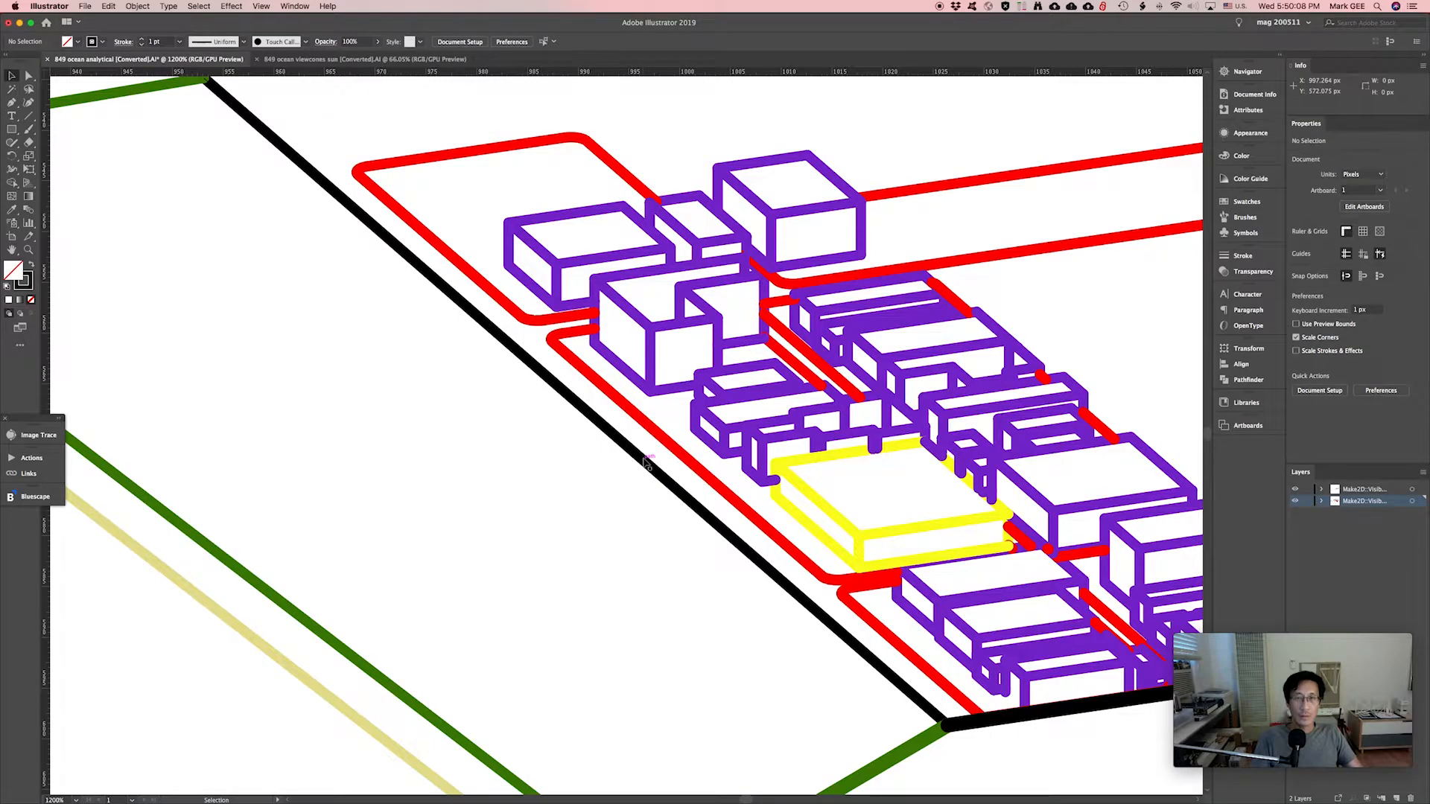
{"action": "scroll", "coordinate": [645, 462], "scroll_direction": "down", "scroll_amount": 1, "text": "alt"}
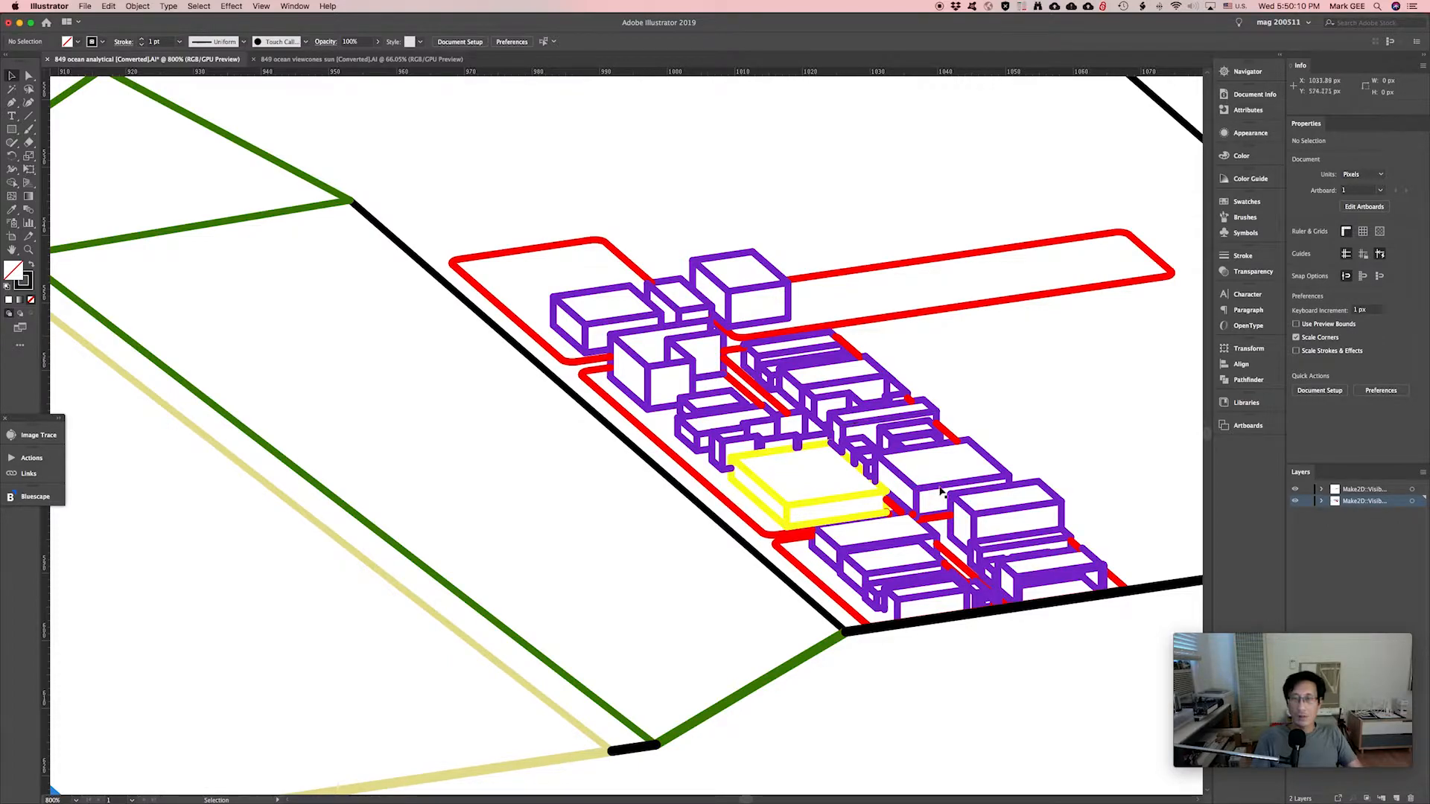
{"action": "left_click", "coordinate": [533, 335]}
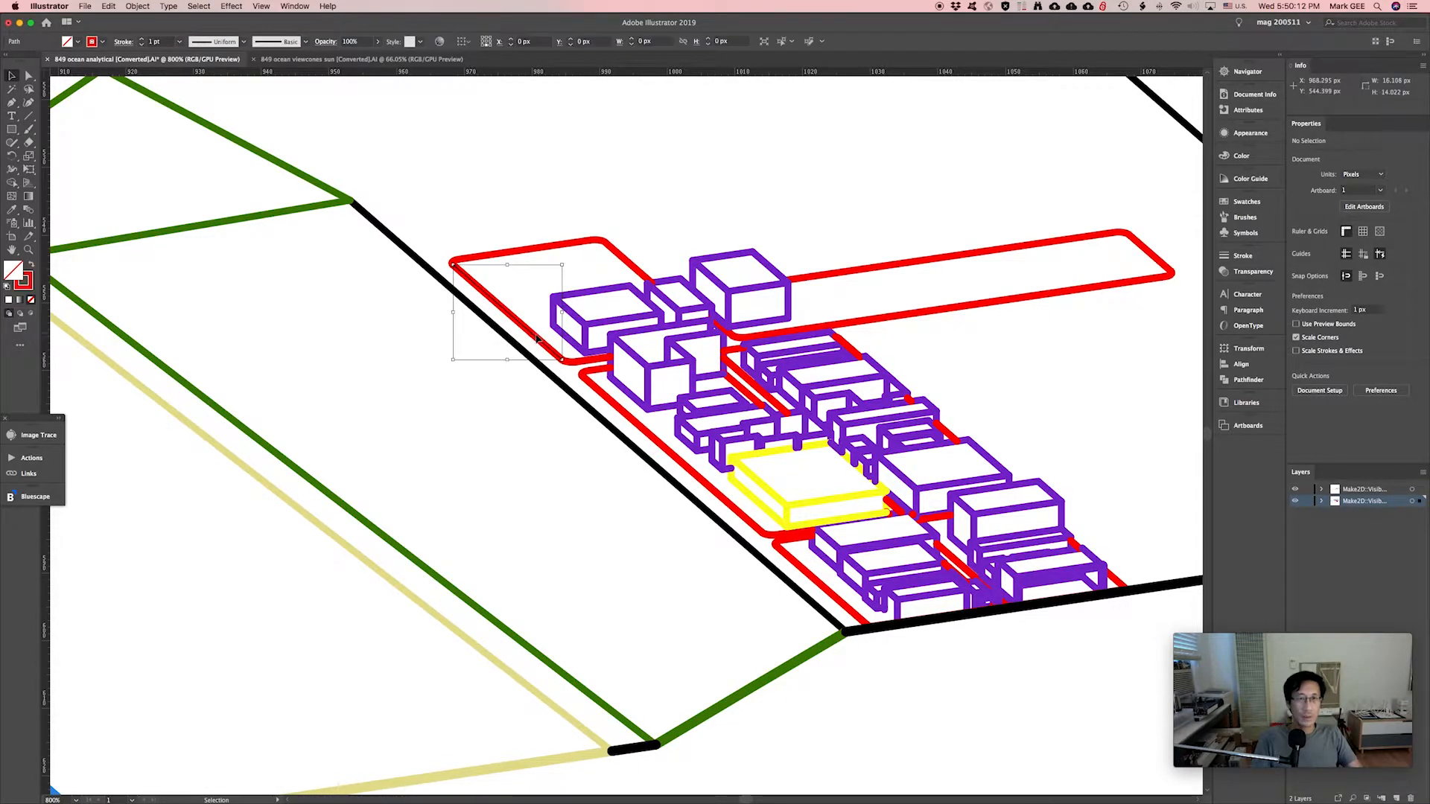
{"action": "left_click", "coordinate": [525, 250]}
{"action": "left_click", "coordinate": [612, 250]}
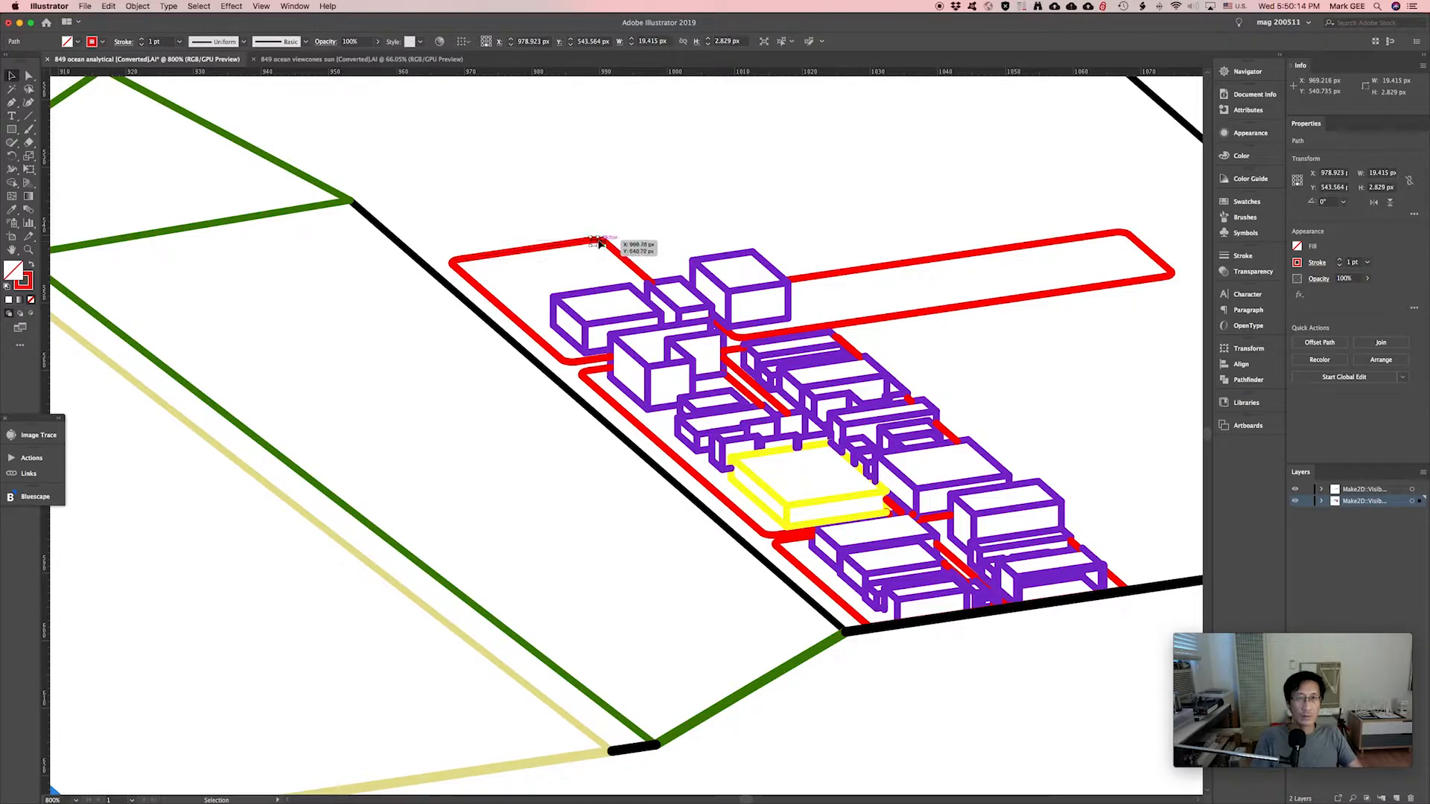
{"action": "left_click", "coordinate": [825, 276]}
{"action": "left_click", "coordinate": [496, 330]}
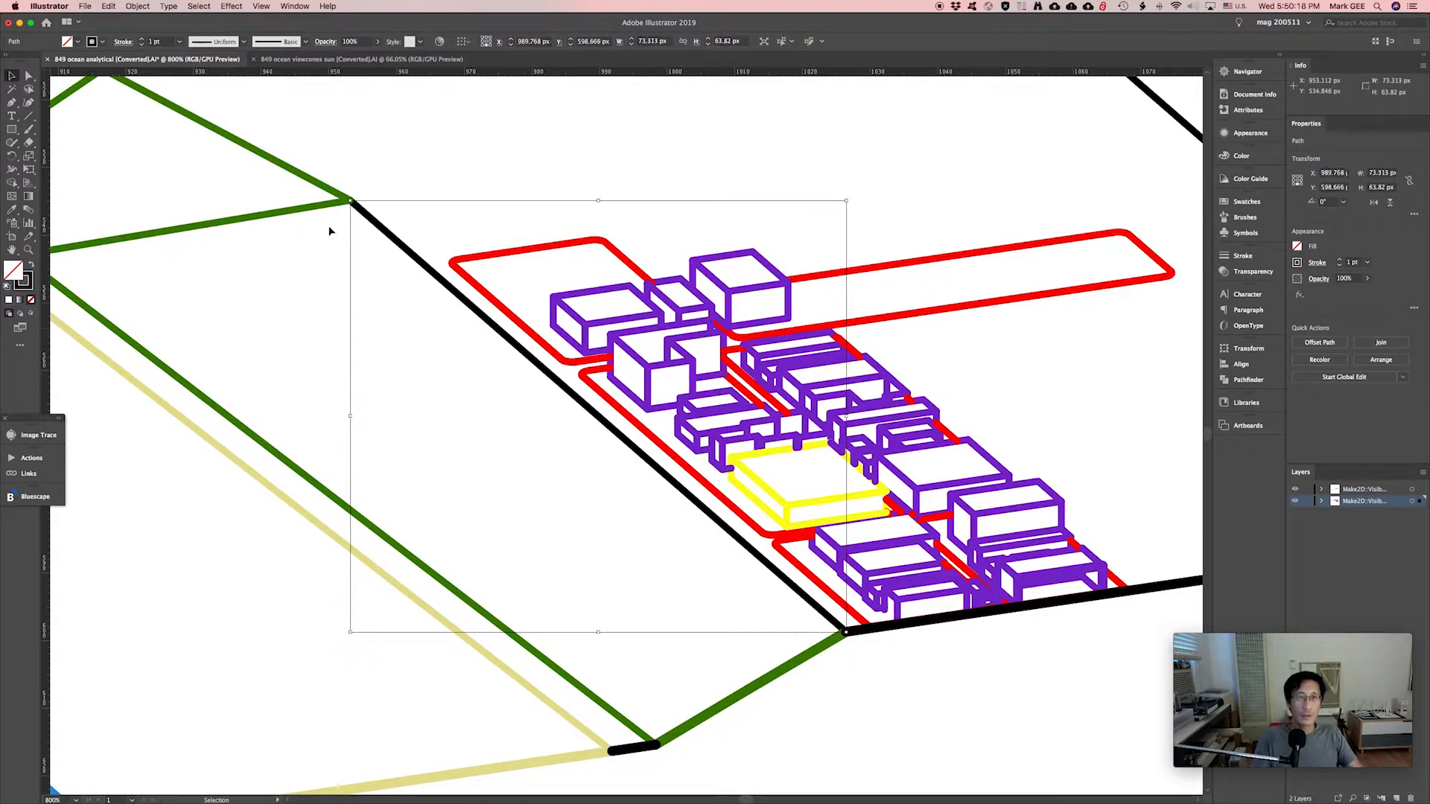
{"action": "left_click_drag", "start_coordinate": [317, 214], "coordinate": [57, 255]}
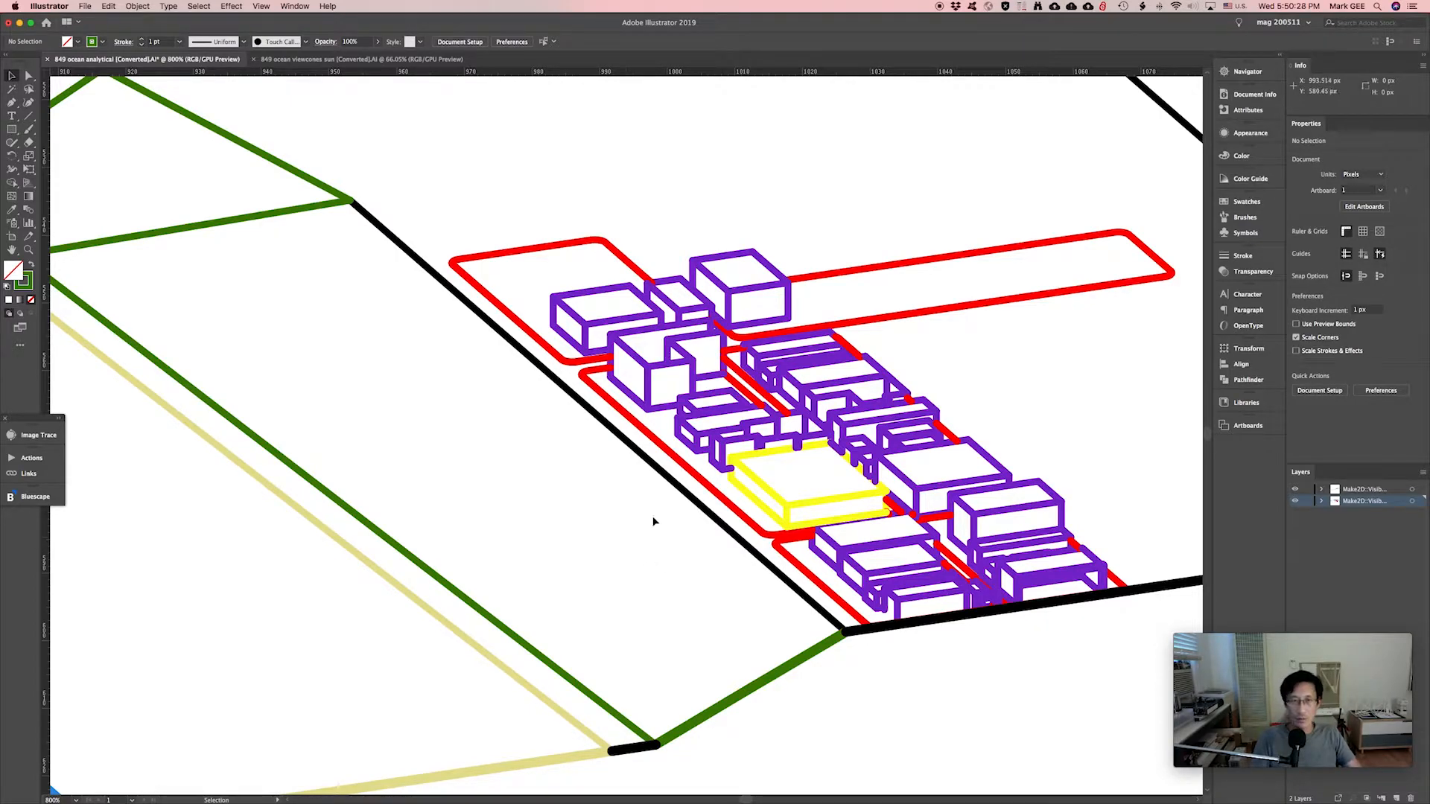
{"action": "left_click", "coordinate": [642, 371]}
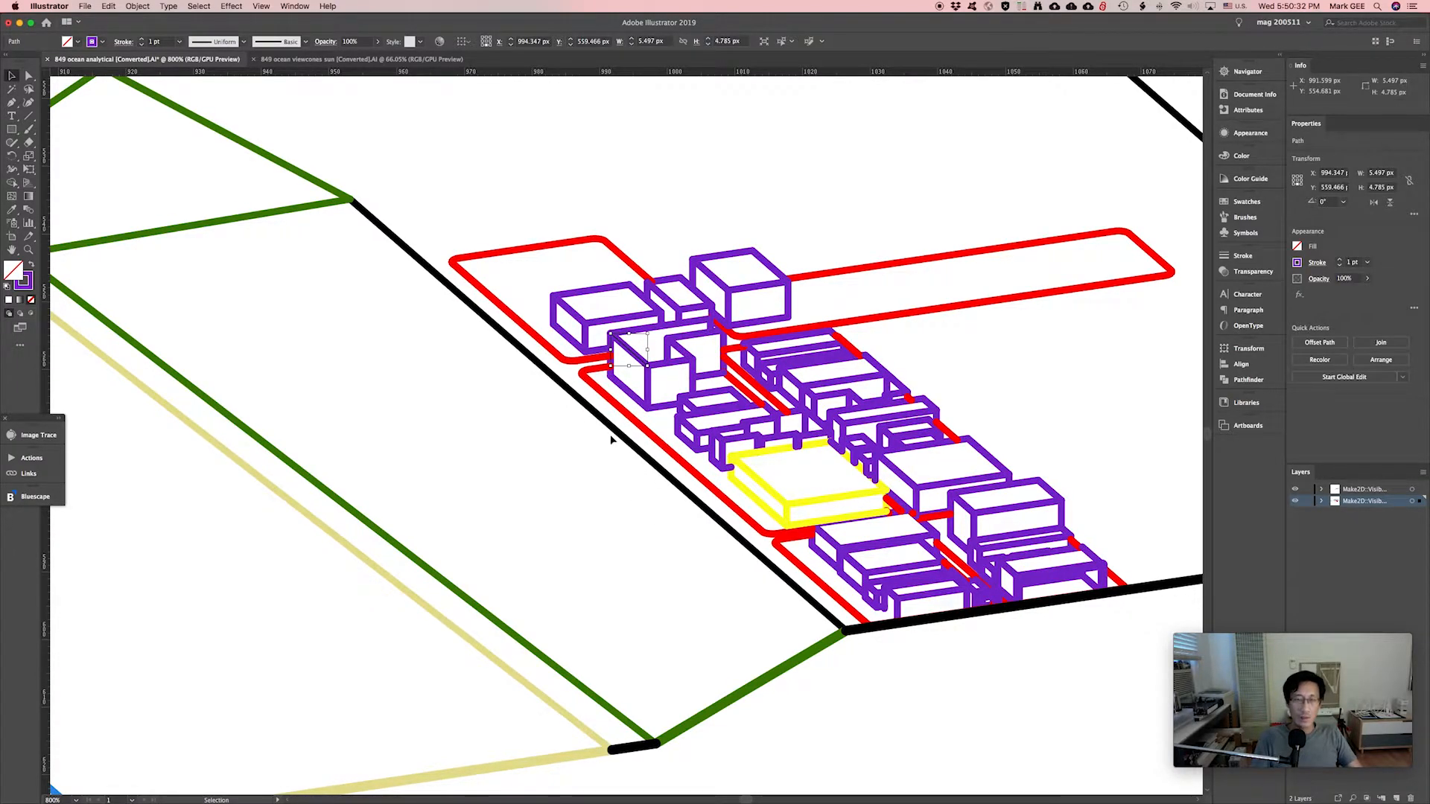
{"action": "scroll", "coordinate": [610, 435], "scroll_direction": "down", "scroll_amount": 4, "text": "alt"}
Select the entire site drawing and scale it up proportionally by its corner handles.
{"action": "scroll", "coordinate": [611, 440], "scroll_direction": "down", "scroll_amount": 1, "text": "alt"}
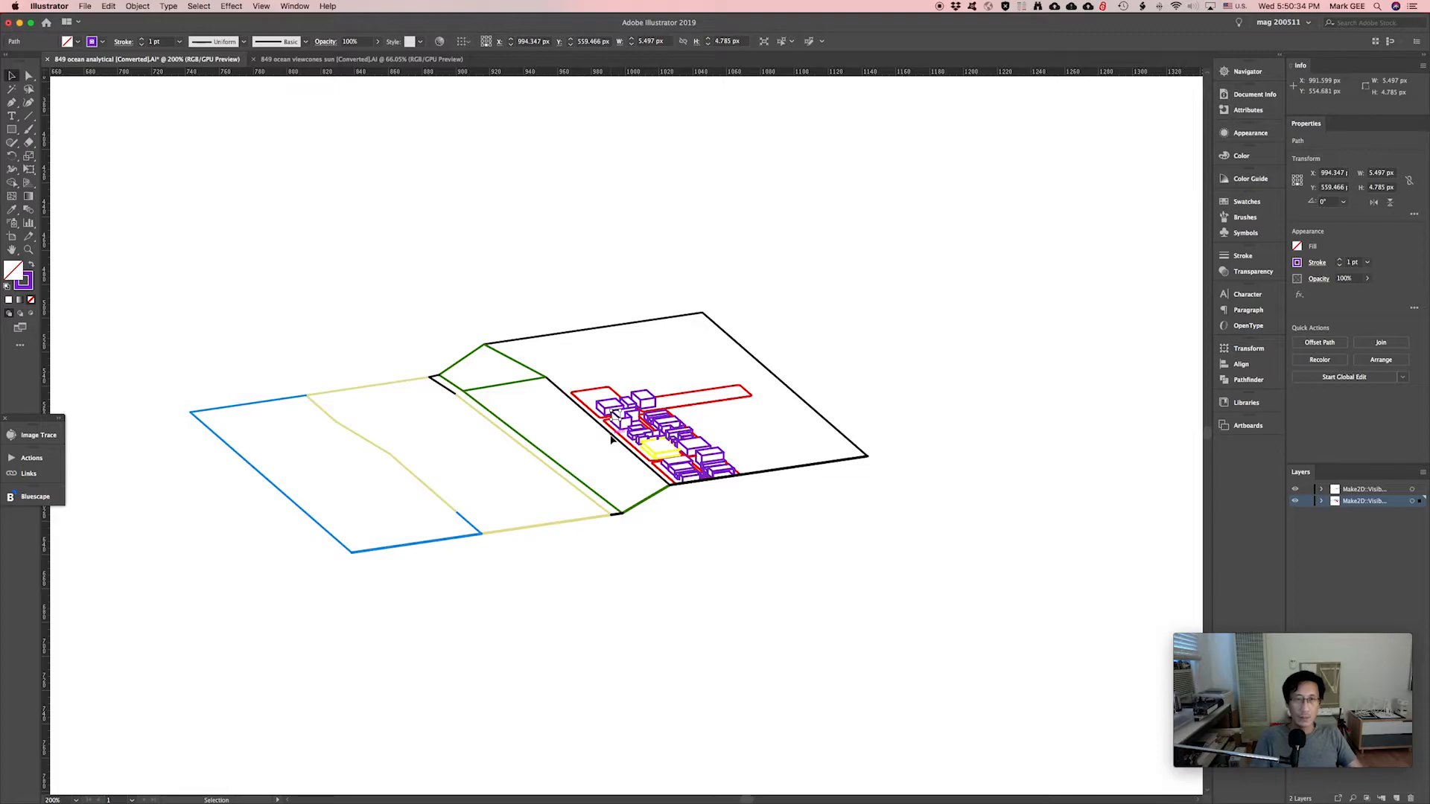
{"action": "mouse_move", "coordinate": [922, 274]}
{"action": "left_mouse_down"}
{"action": "mouse_move", "coordinate": [470, 440]}
{"action": "mouse_move", "coordinate": [172, 590]}
{"action": "left_mouse_up"}
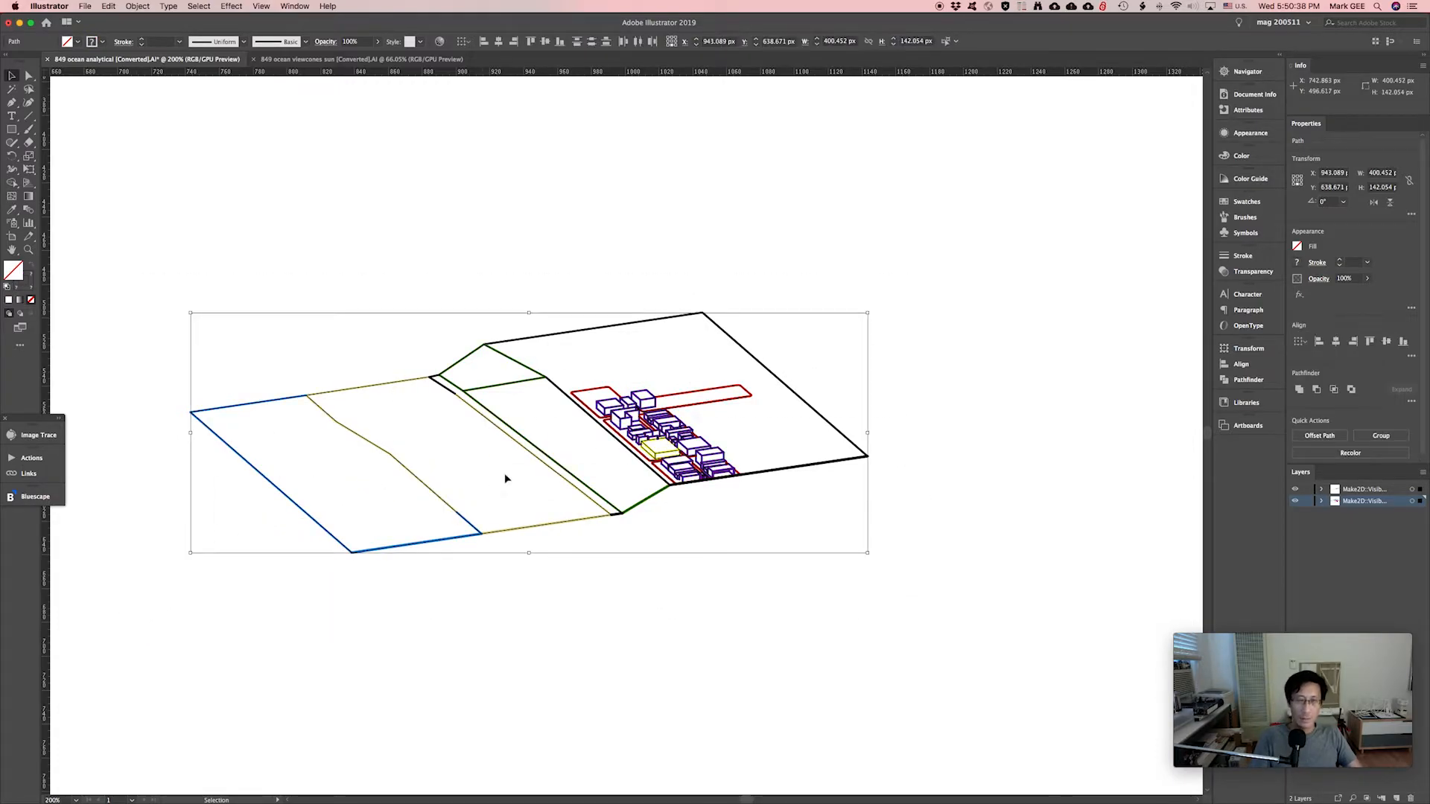
{"action": "scroll", "coordinate": [505, 479], "scroll_direction": "down", "scroll_amount": 4, "text": "alt"}
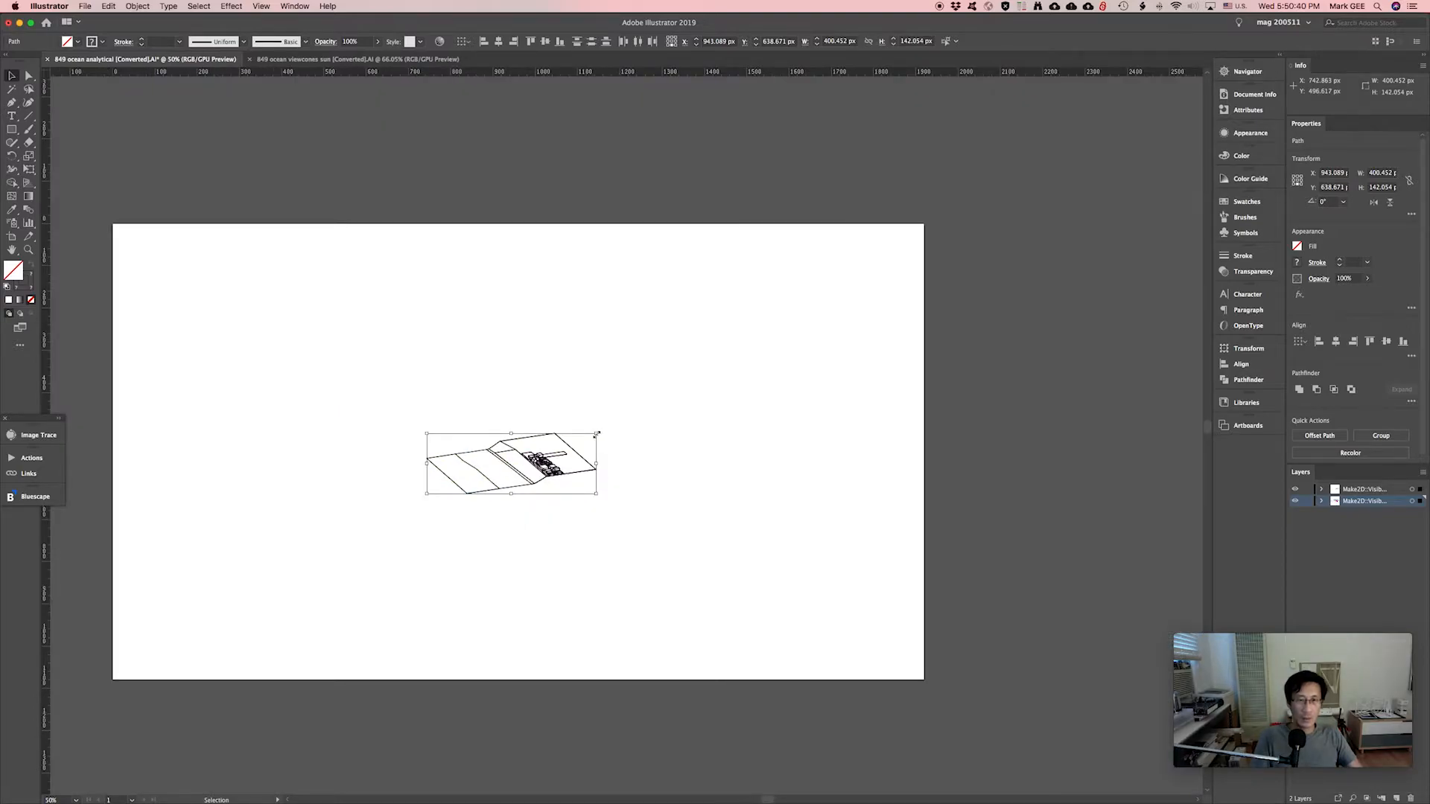
{"action": "left_click_drag", "start_coordinate": [597, 434], "coordinate": [876, 308], "text": "shift"}
{"action": "mouse_move", "coordinate": [425, 495]}
{"action": "left_mouse_down", "text": "shift"}
{"action": "mouse_move", "coordinate": [159, 659]}
{"action": "mouse_move", "coordinate": [38, 710]}
{"action": "mouse_move", "coordinate": [137, 677]}
{"action": "mouse_move", "coordinate": [94, 693]}
{"action": "left_mouse_up", "text": "shift"}
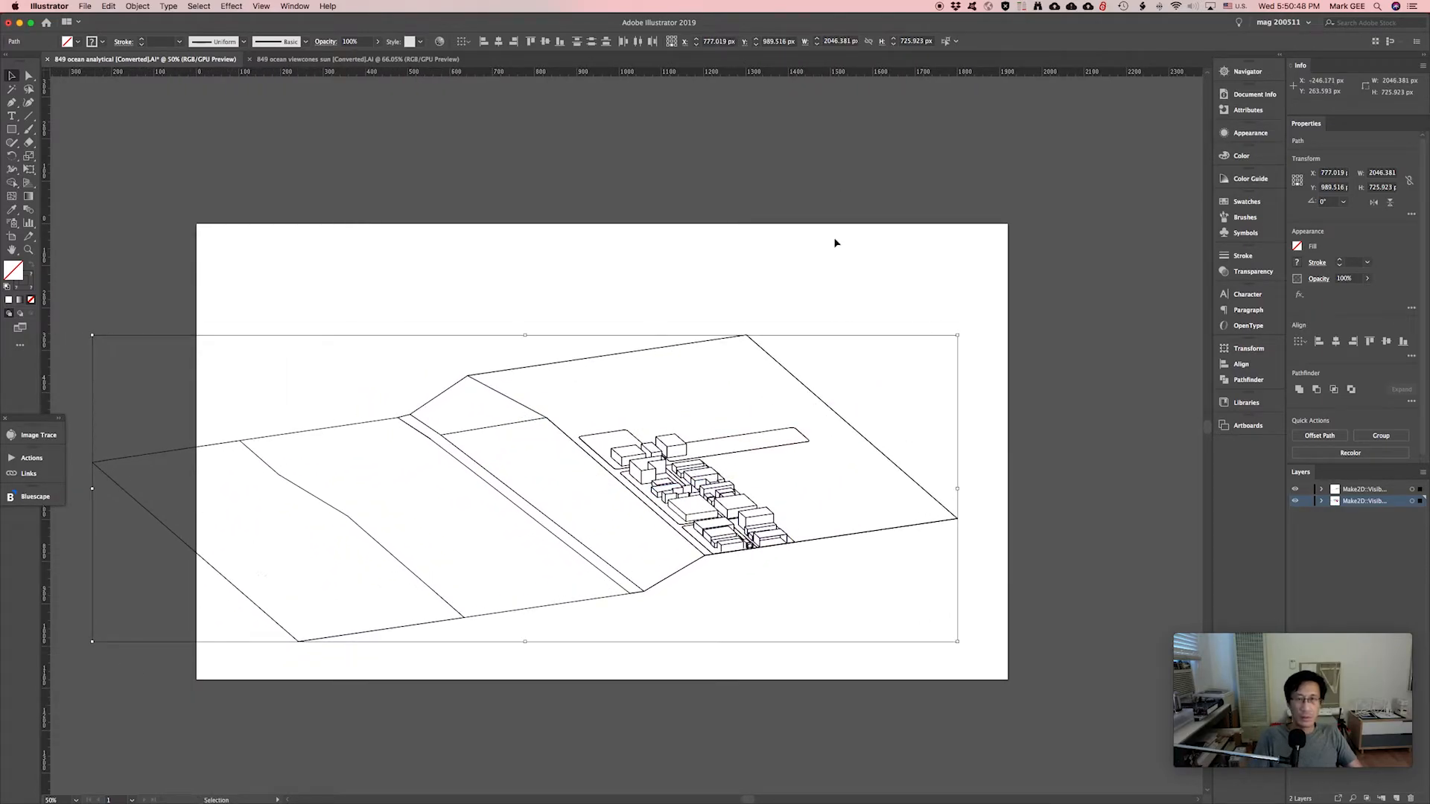
{"action": "left_click_drag", "start_coordinate": [957, 335], "coordinate": [1177, 220], "text": "shift"}
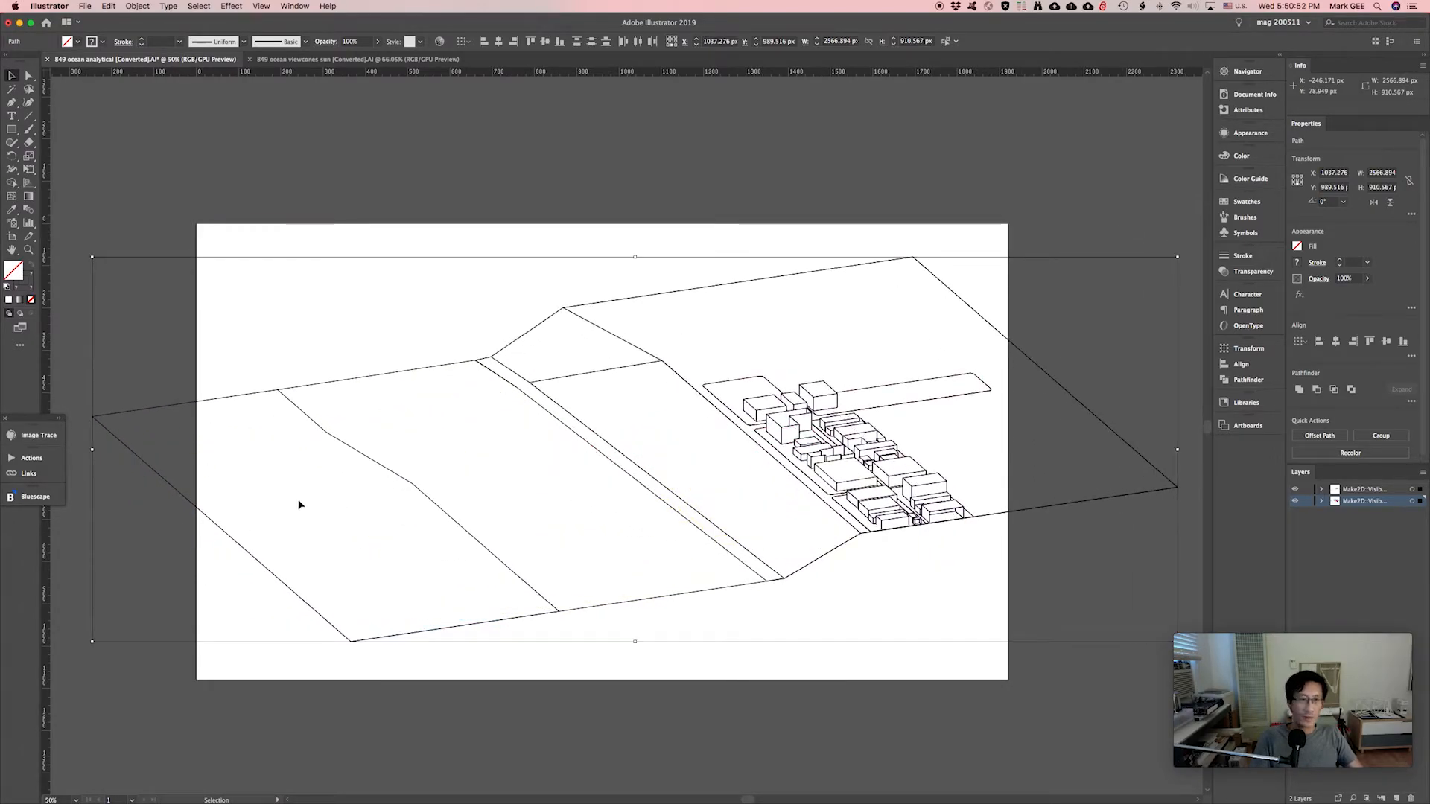
{"action": "left_click_drag", "start_coordinate": [305, 553], "coordinate": [461, 409]}
{"action": "left_click_drag", "start_coordinate": [240, 499], "coordinate": [94, 599], "text": "shift"}
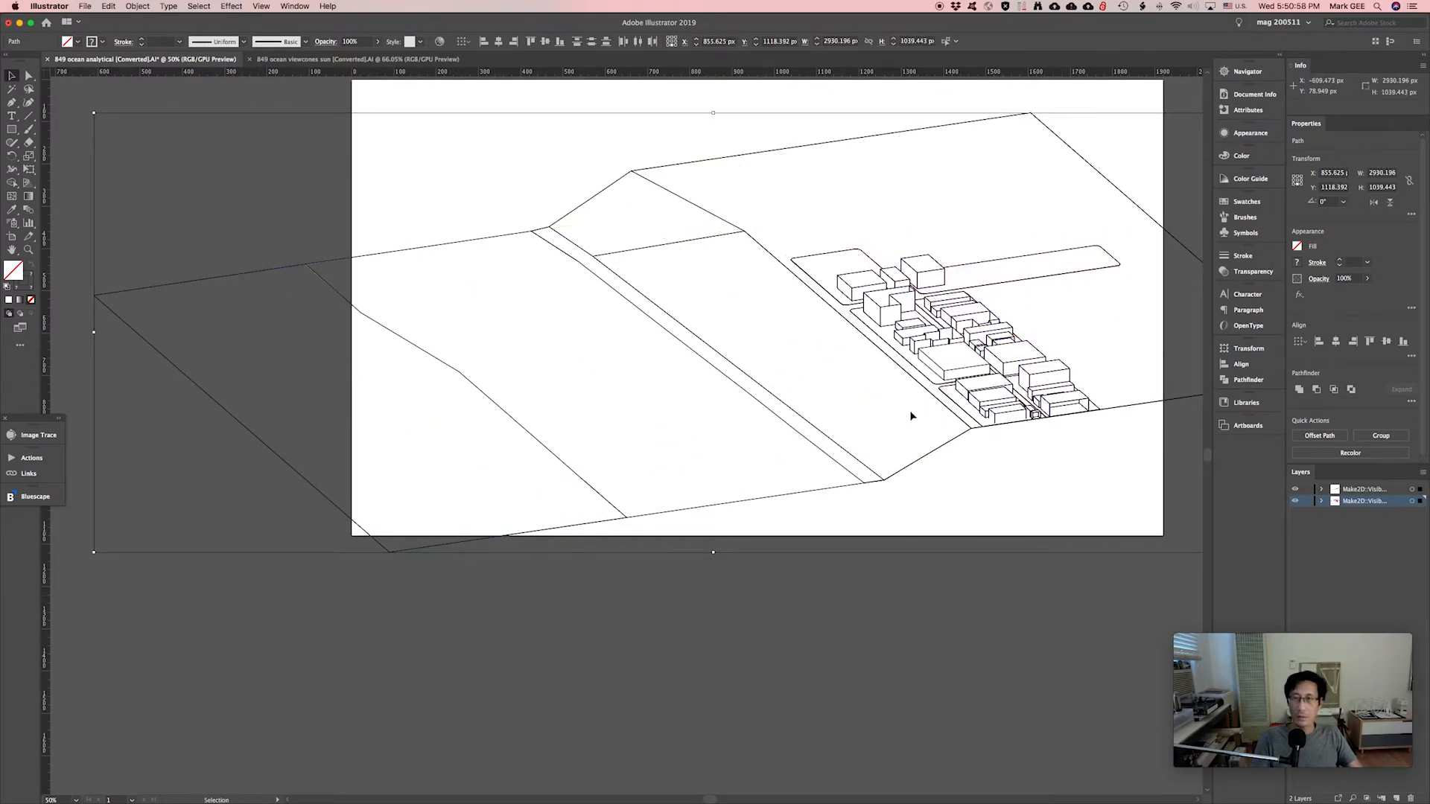
{"action": "left_click_drag", "start_coordinate": [909, 444], "coordinate": [733, 525]}
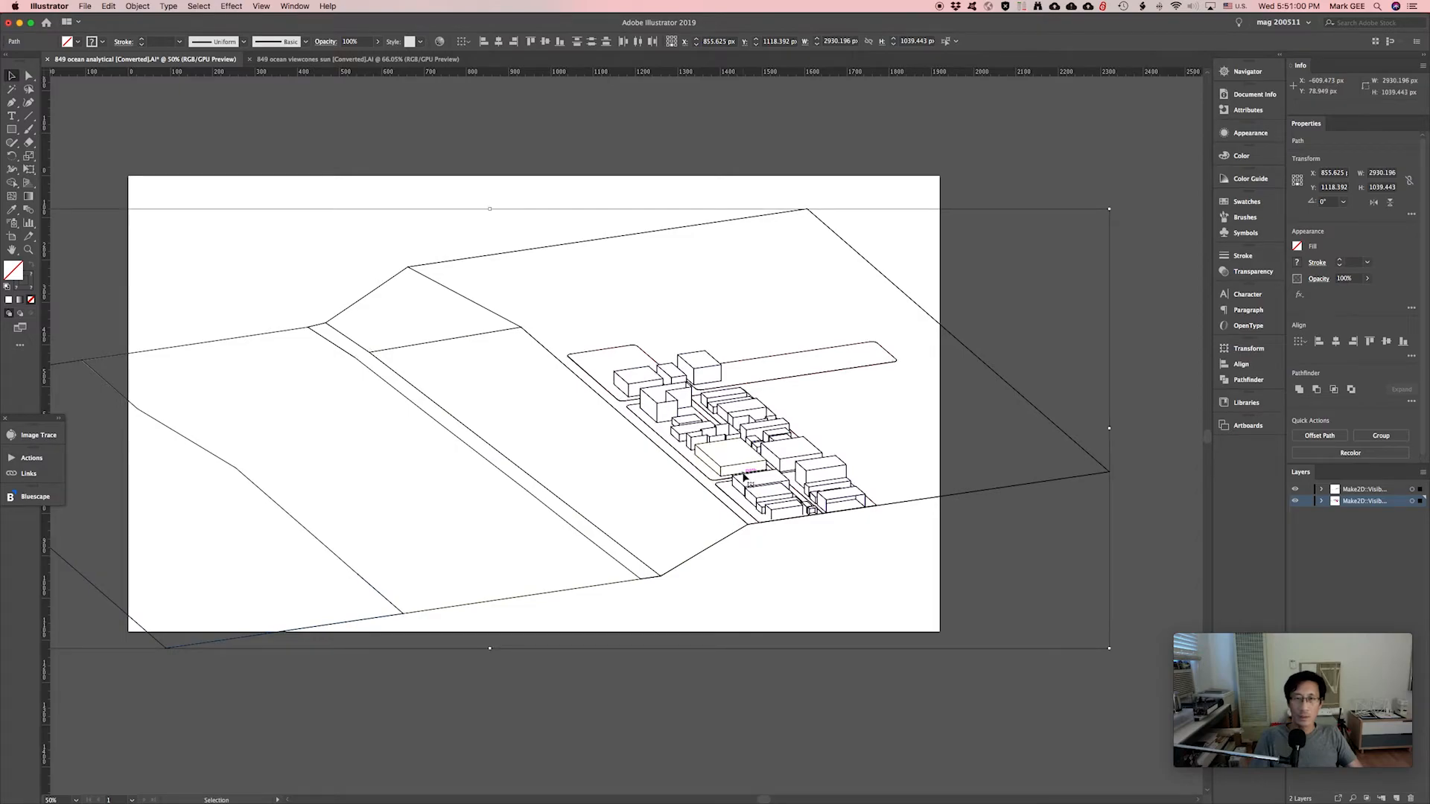
Reposition the drawing, enlarge it further toward the upper left, and deselect it.
{"action": "left_click_drag", "start_coordinate": [732, 461], "coordinate": [702, 417]}
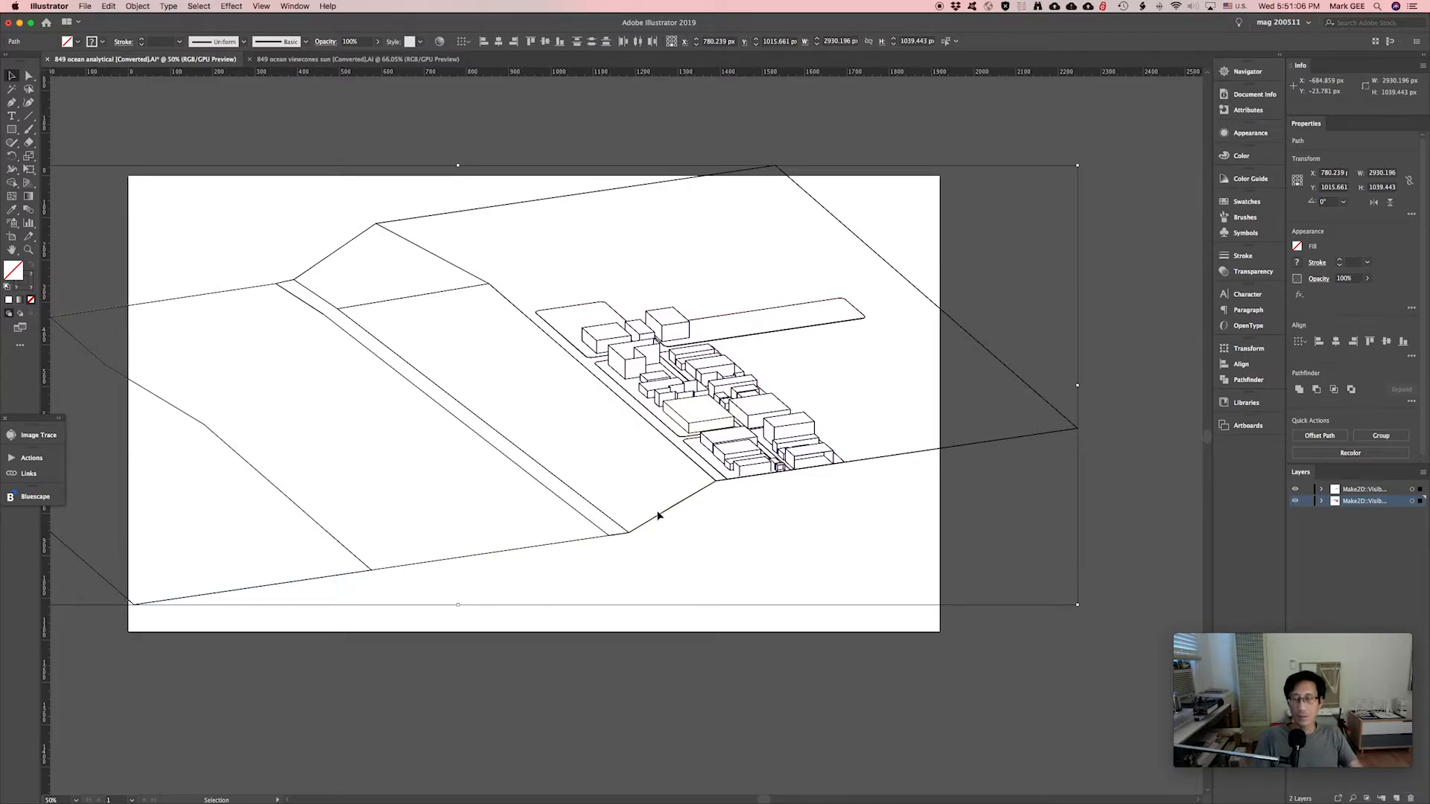
{"action": "left_click_drag", "start_coordinate": [739, 536], "coordinate": [770, 561]}
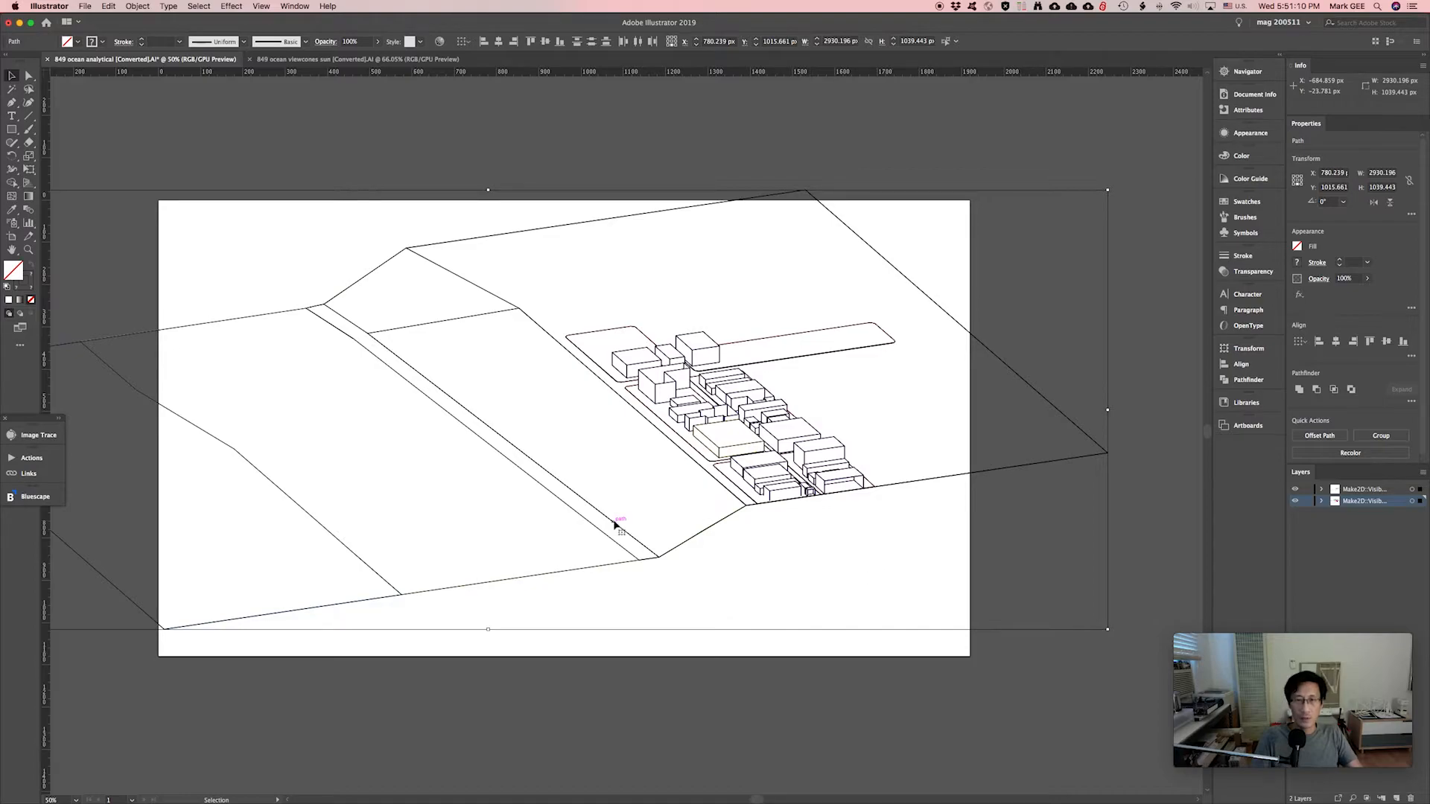
{"action": "left_click_drag", "start_coordinate": [310, 367], "coordinate": [428, 395]}
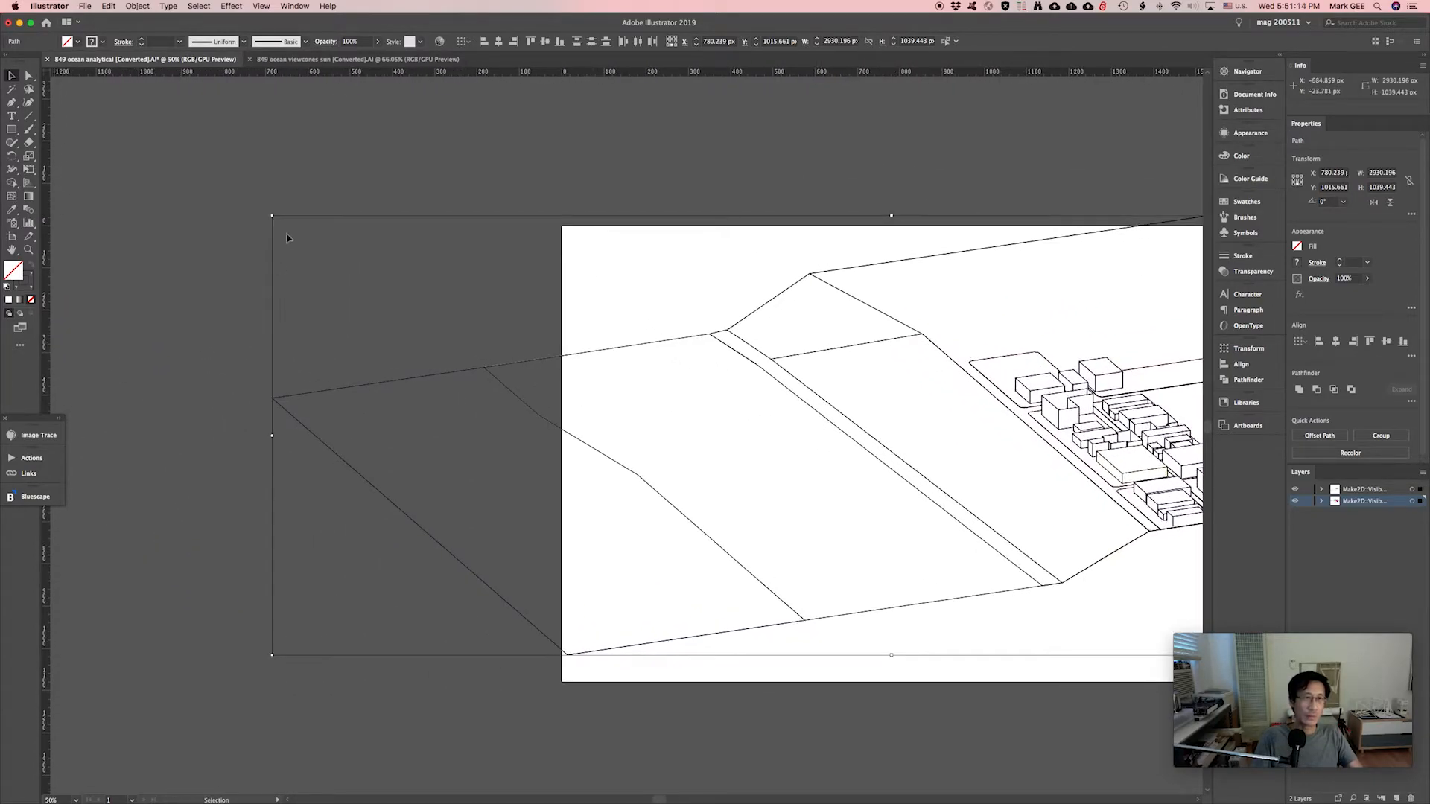
{"action": "left_click_drag", "start_coordinate": [272, 216], "coordinate": [145, 156]}
{"action": "left_click_drag", "start_coordinate": [760, 517], "coordinate": [602, 537]}
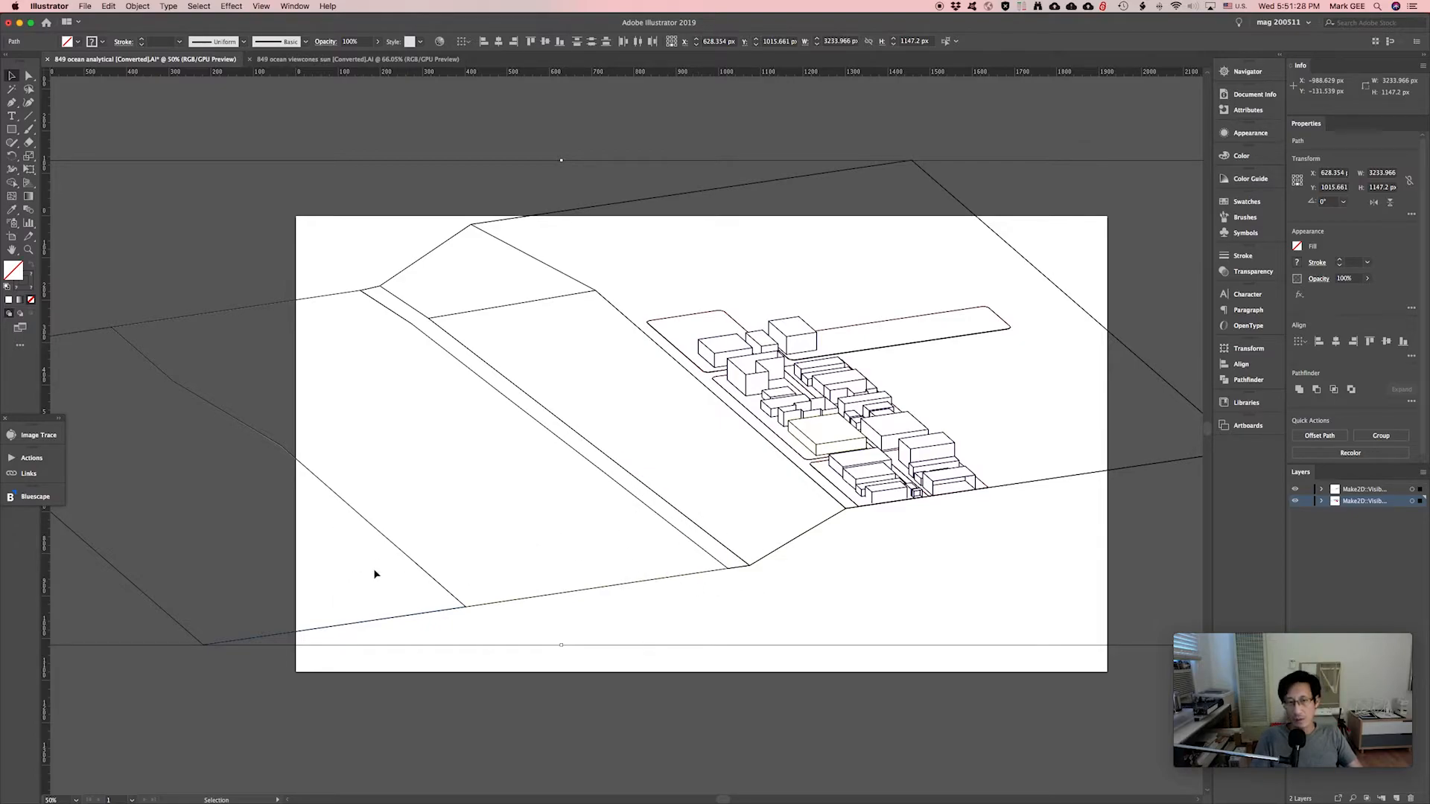
{"action": "left_click_drag", "start_coordinate": [842, 585], "coordinate": [748, 615]}
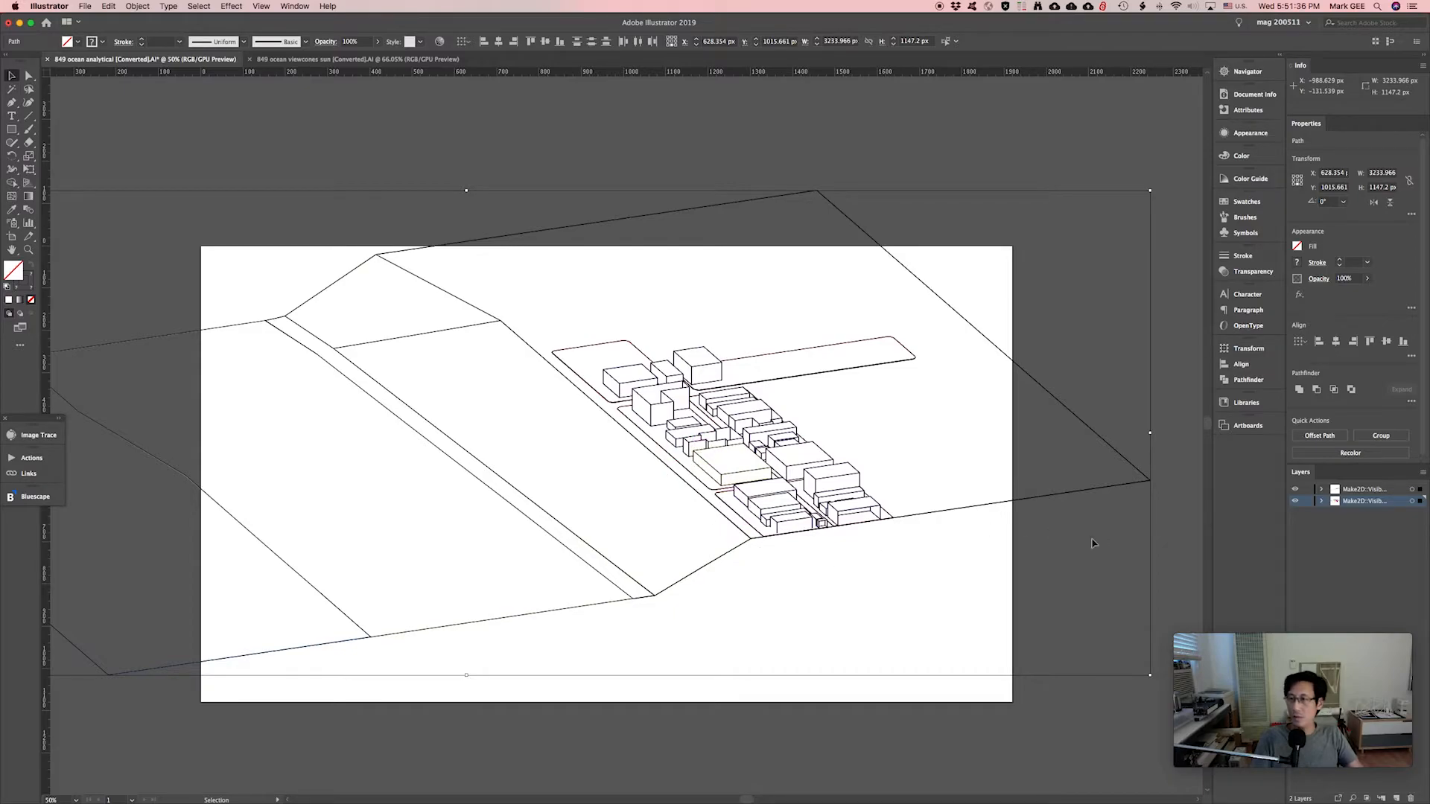
{"action": "left_click", "coordinate": [1073, 349]}
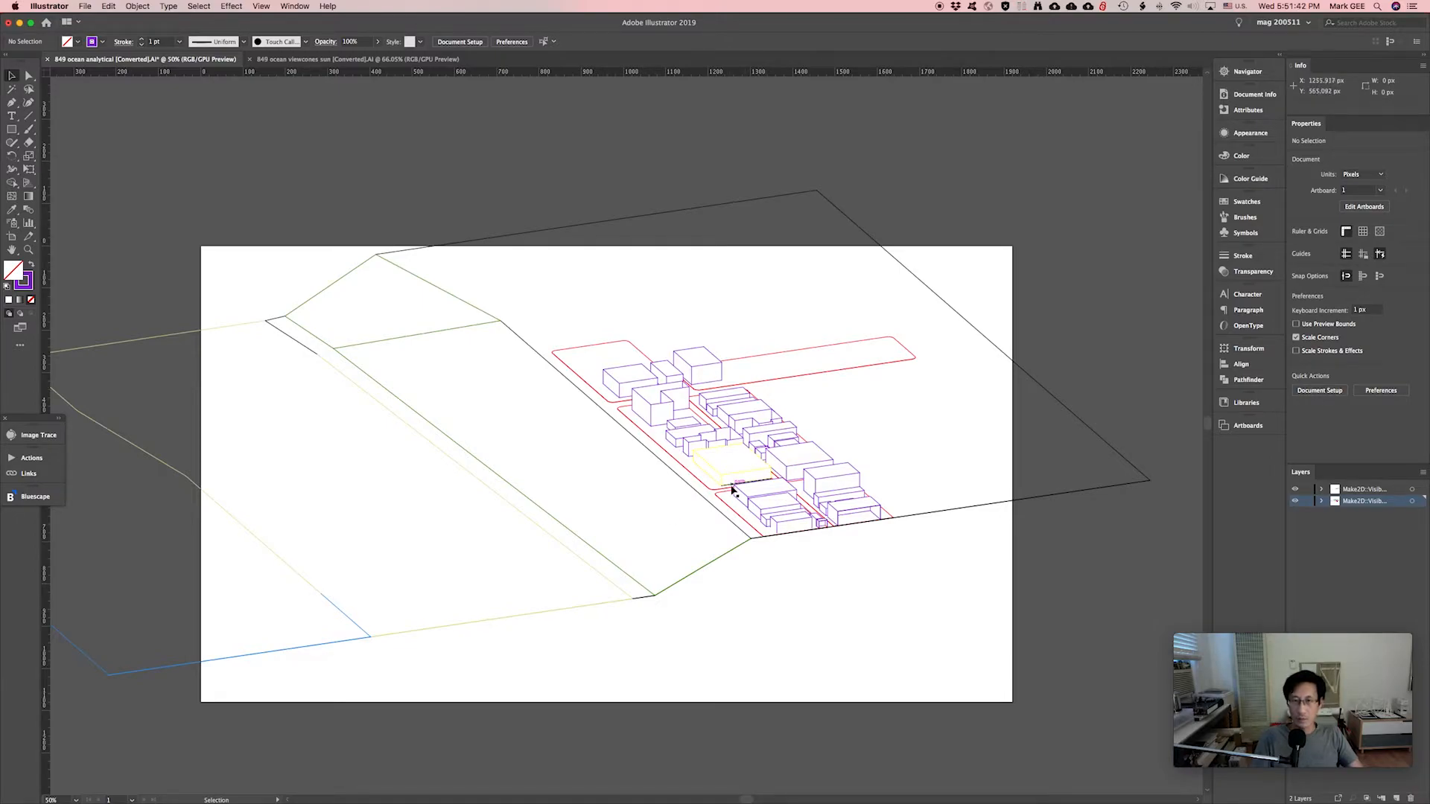
{"action": "key", "text": "z"}
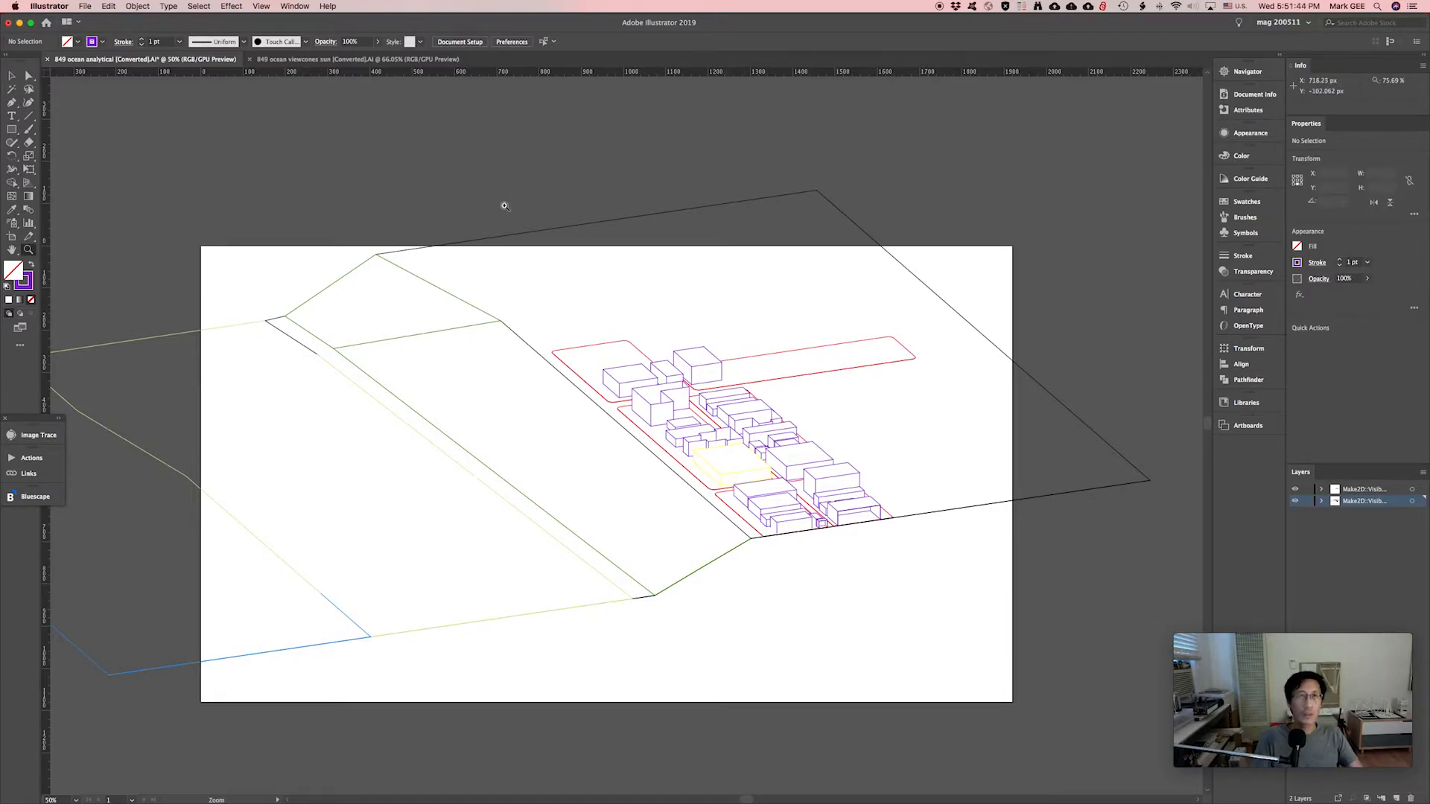
{"action": "left_click", "coordinate": [337, 61]}
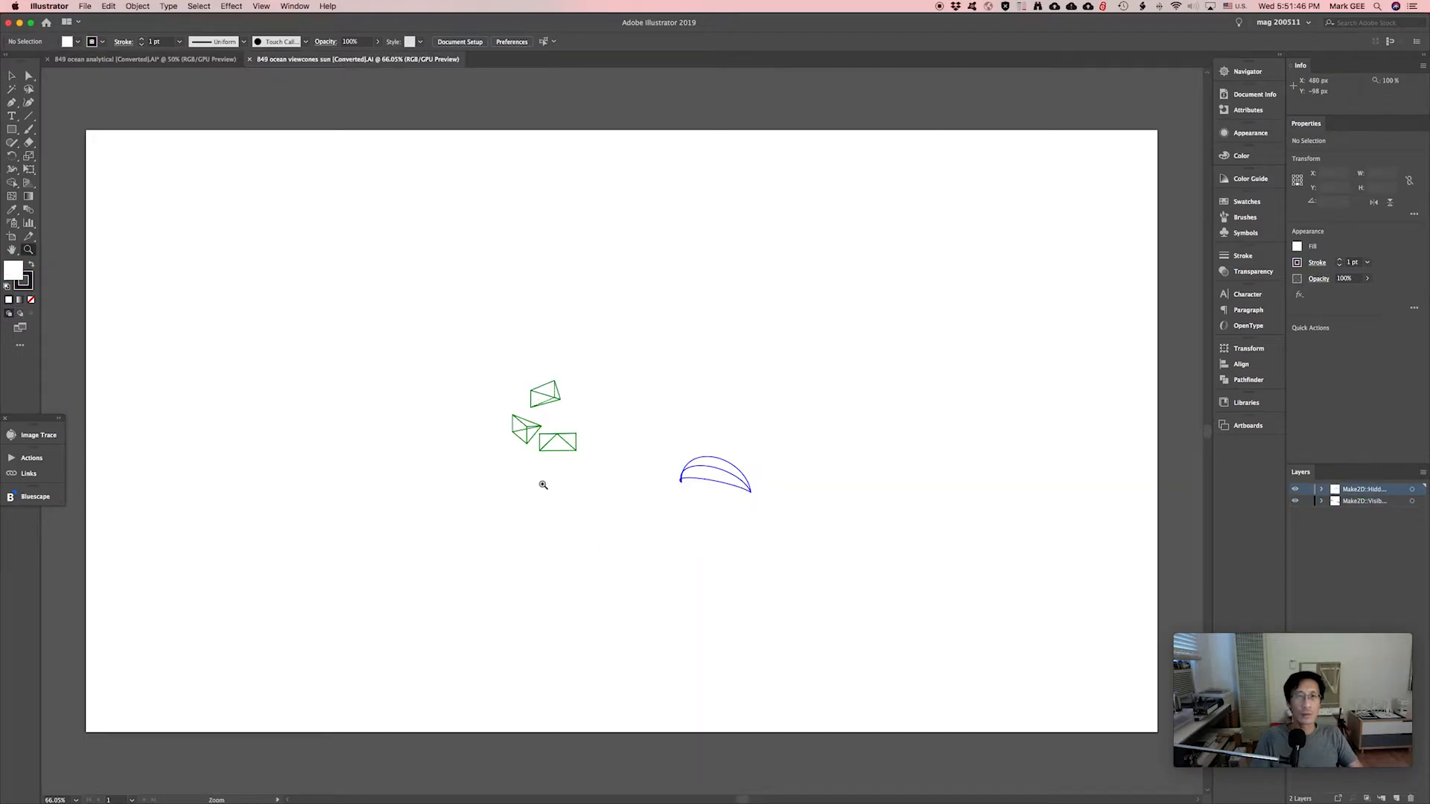
{"action": "key", "text": "v"}
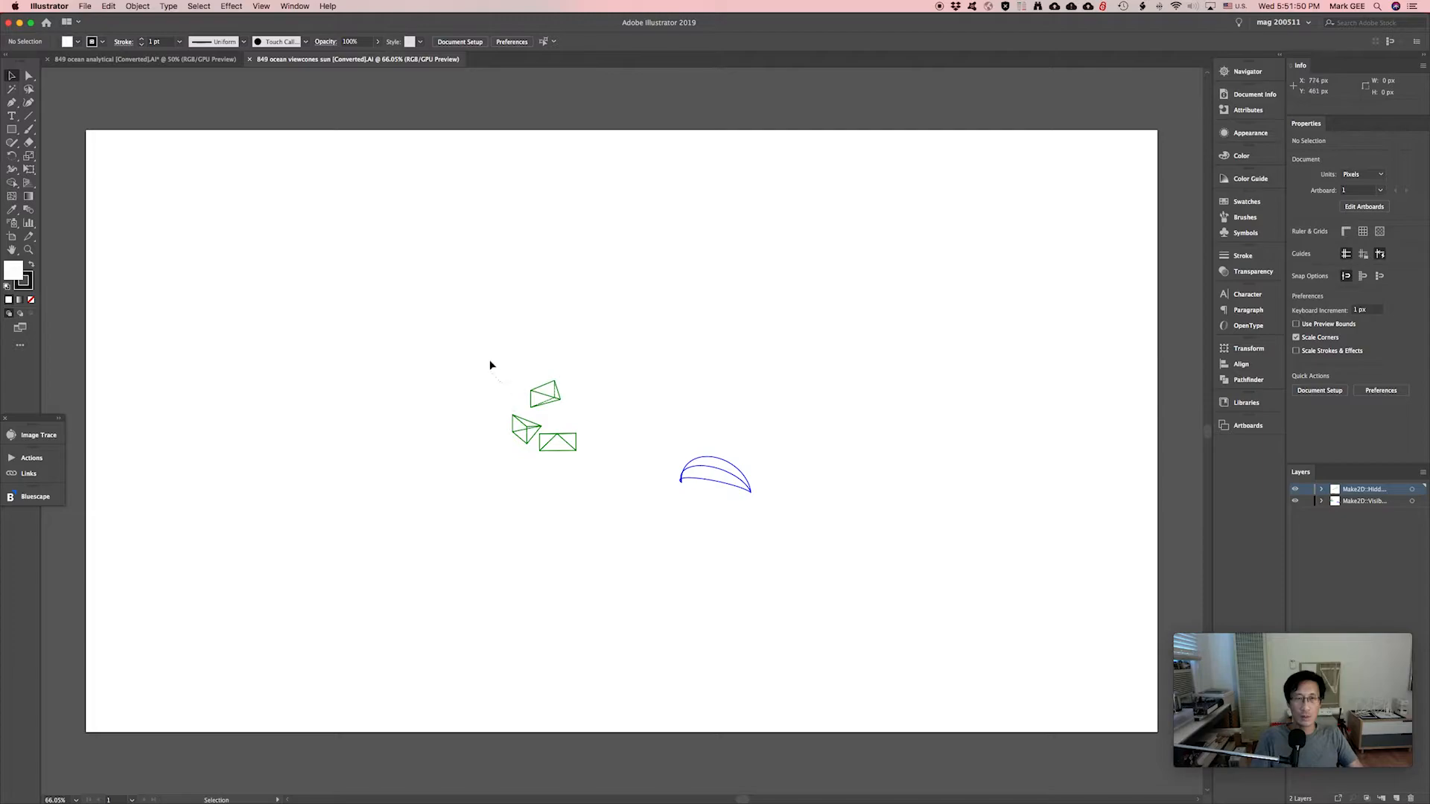
{"action": "left_click_drag", "start_coordinate": [475, 350], "coordinate": [610, 490]}
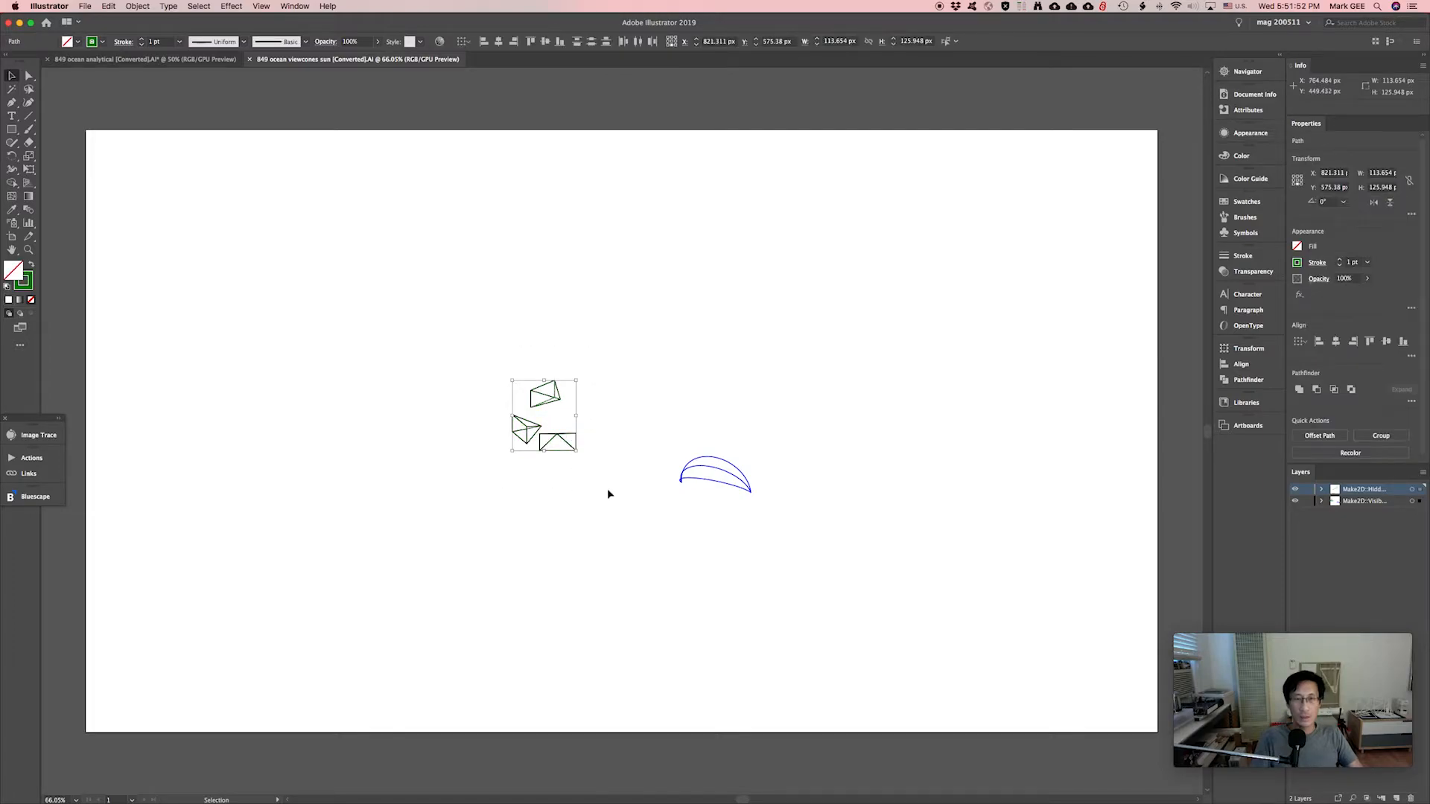
{"action": "key", "text": "a"}
{"action": "key", "text": "v"}
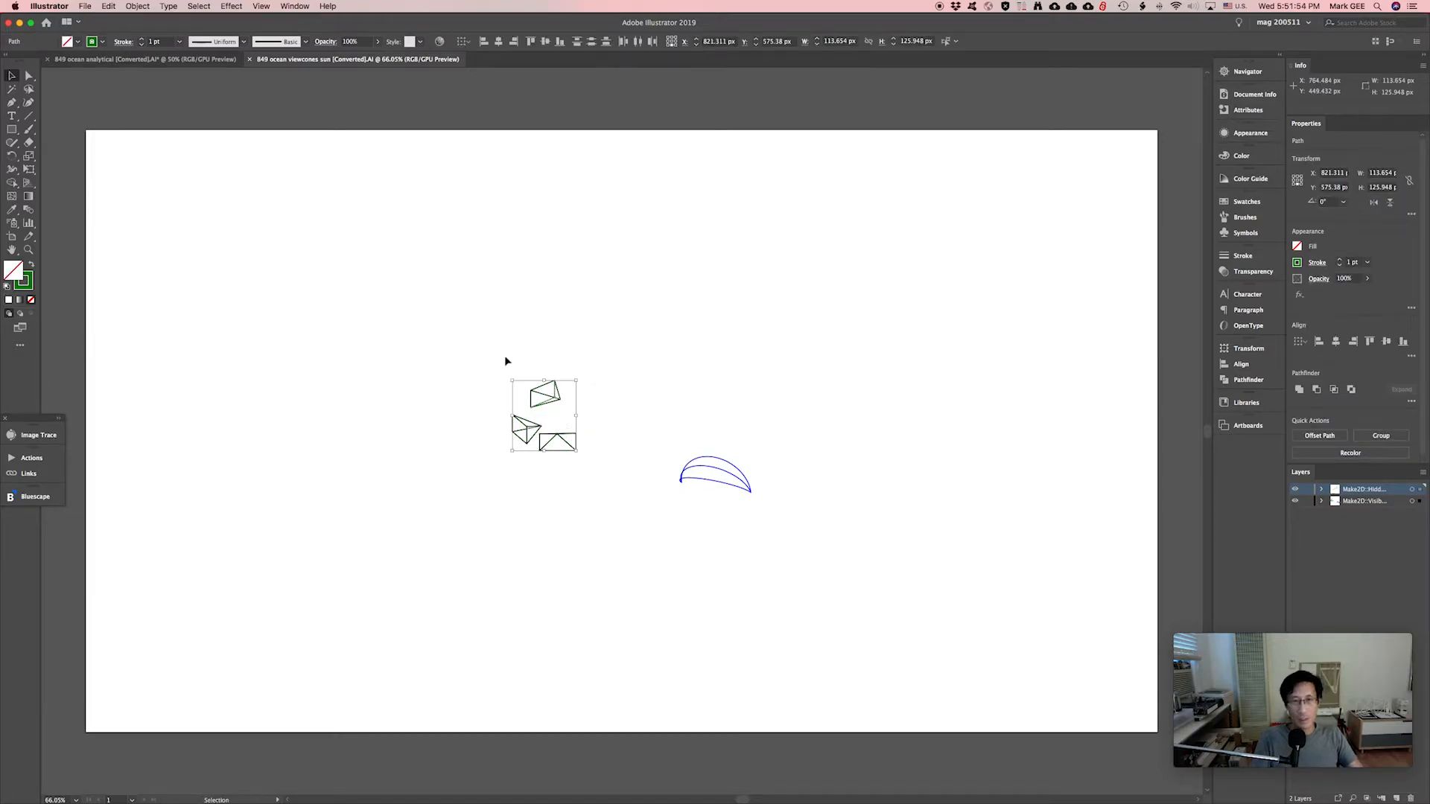
{"action": "left_click", "coordinate": [210, 60]}
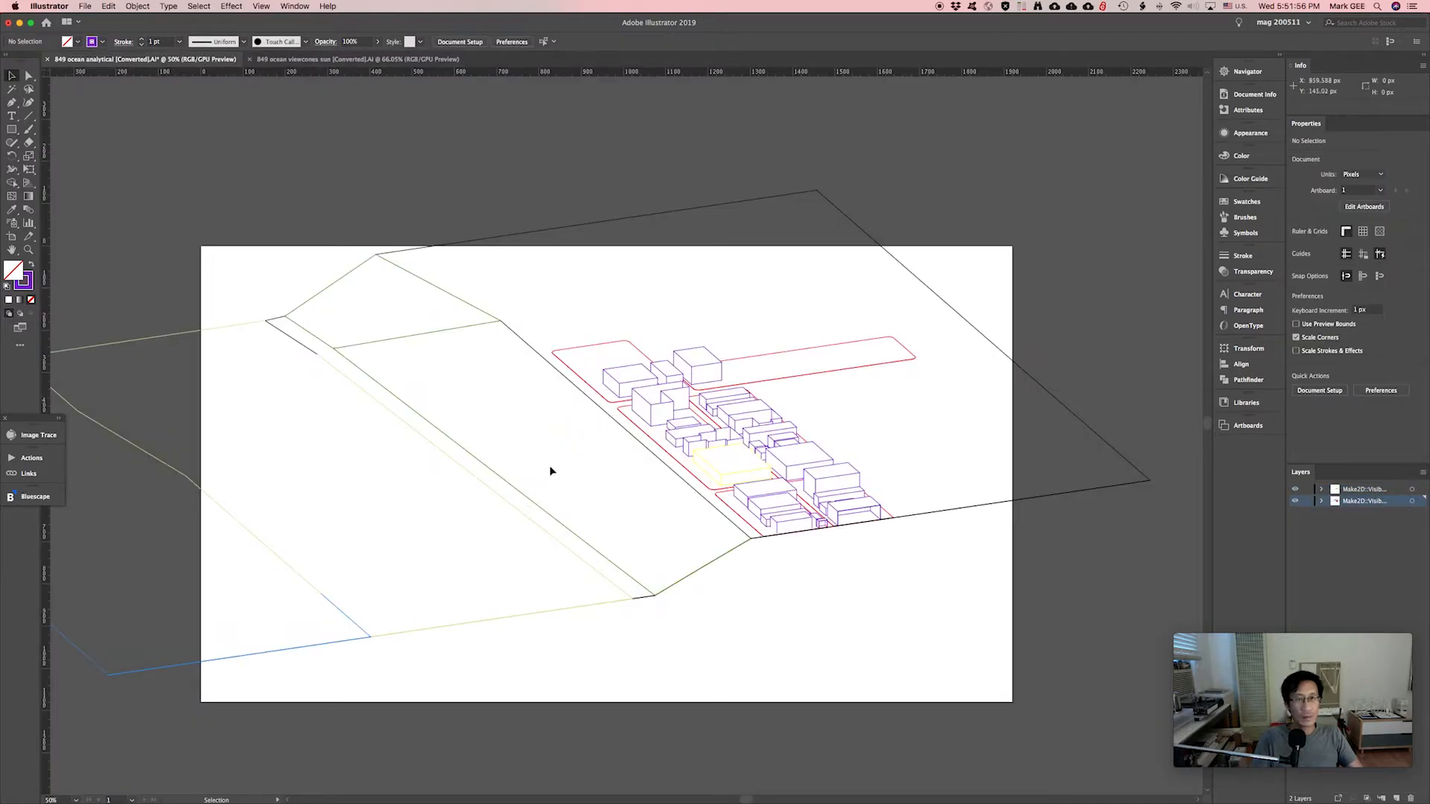
{"action": "key", "text": "super+v"}
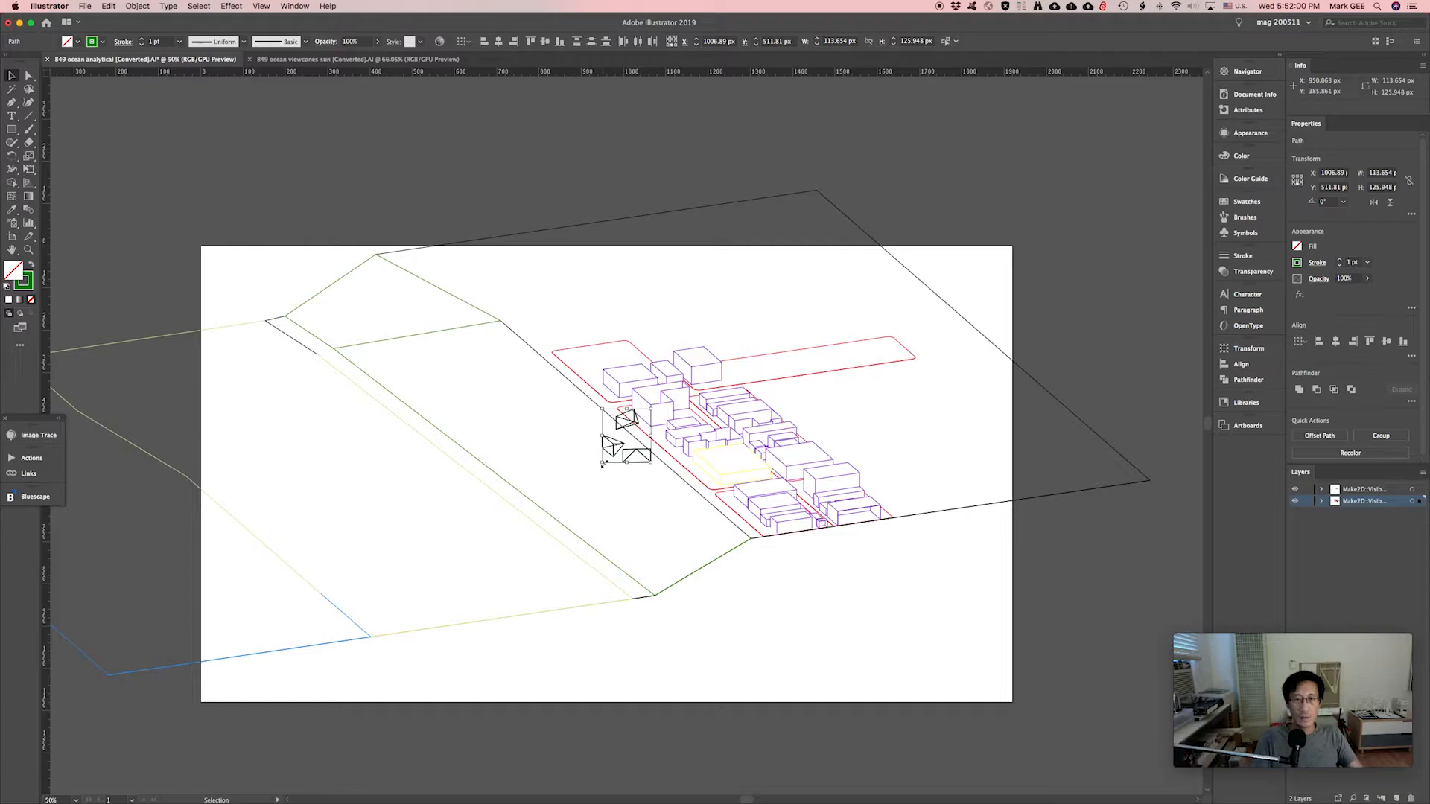
Enlarge the pasted cones, group the rectangular cone's lines, and move it beside the buildings.
{"action": "left_click_drag", "start_coordinate": [601, 463], "coordinate": [538, 533]}
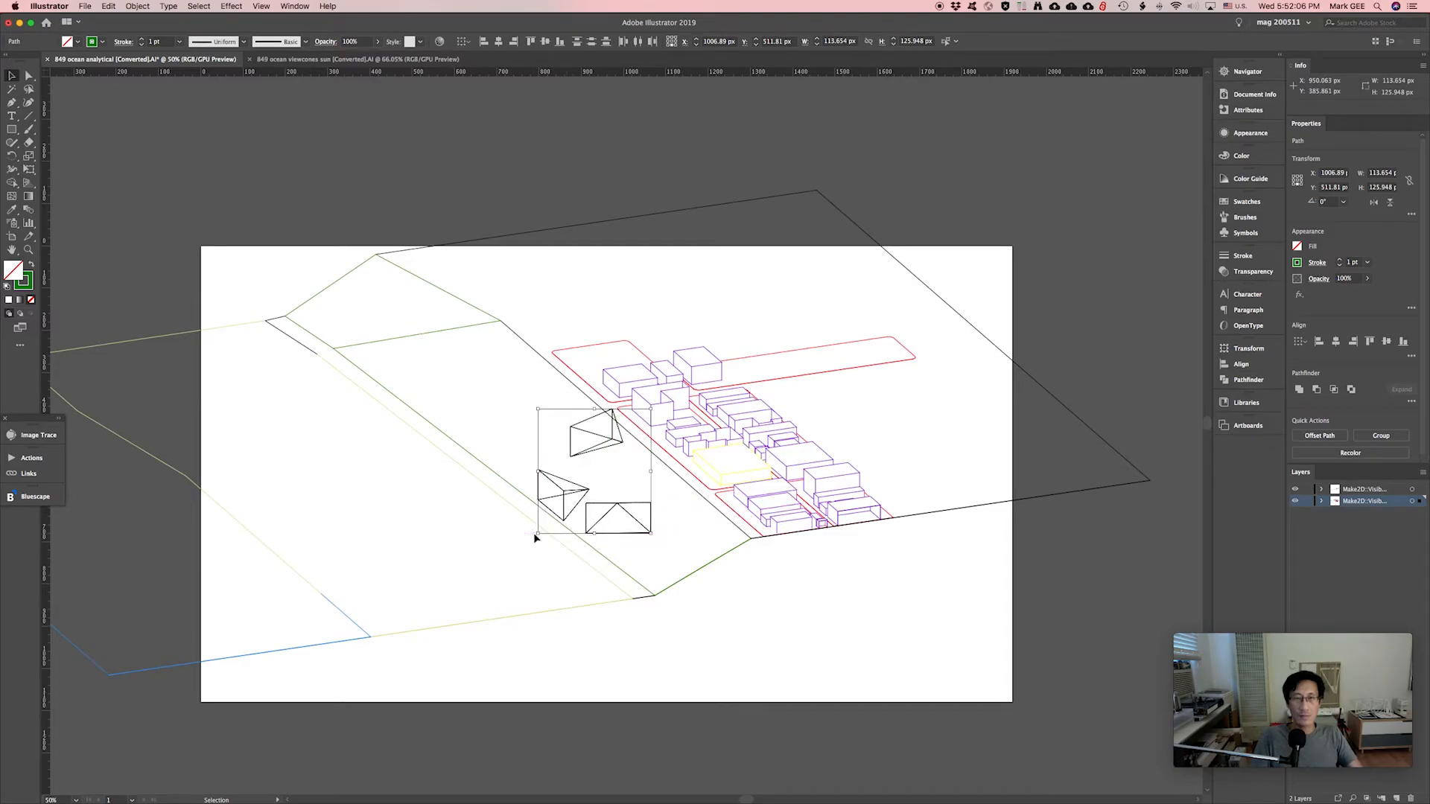
{"action": "left_click_drag", "start_coordinate": [578, 485], "coordinate": [375, 226]}
{"action": "left_click", "coordinate": [471, 174]}
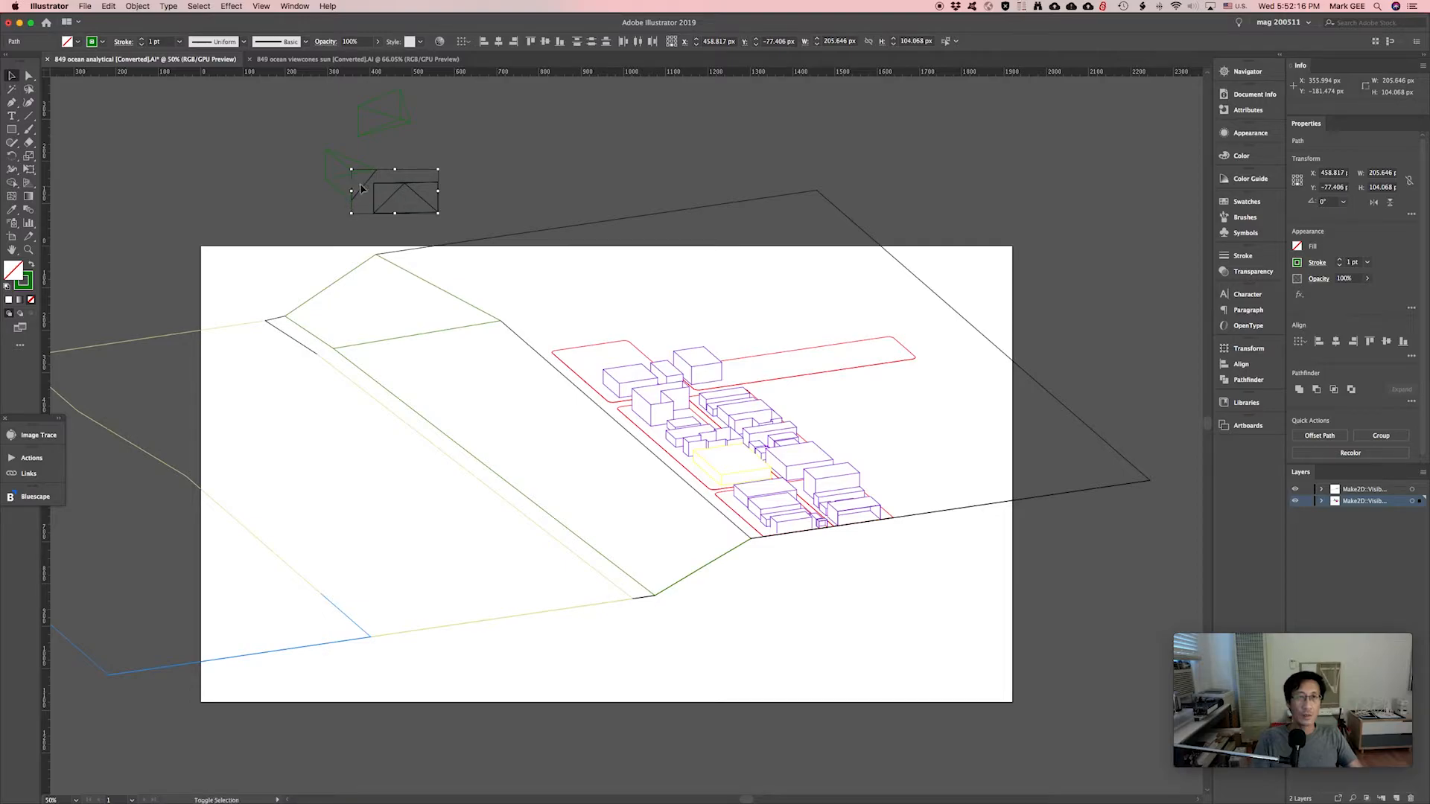
{"action": "left_click", "coordinate": [361, 188], "text": "shift"}
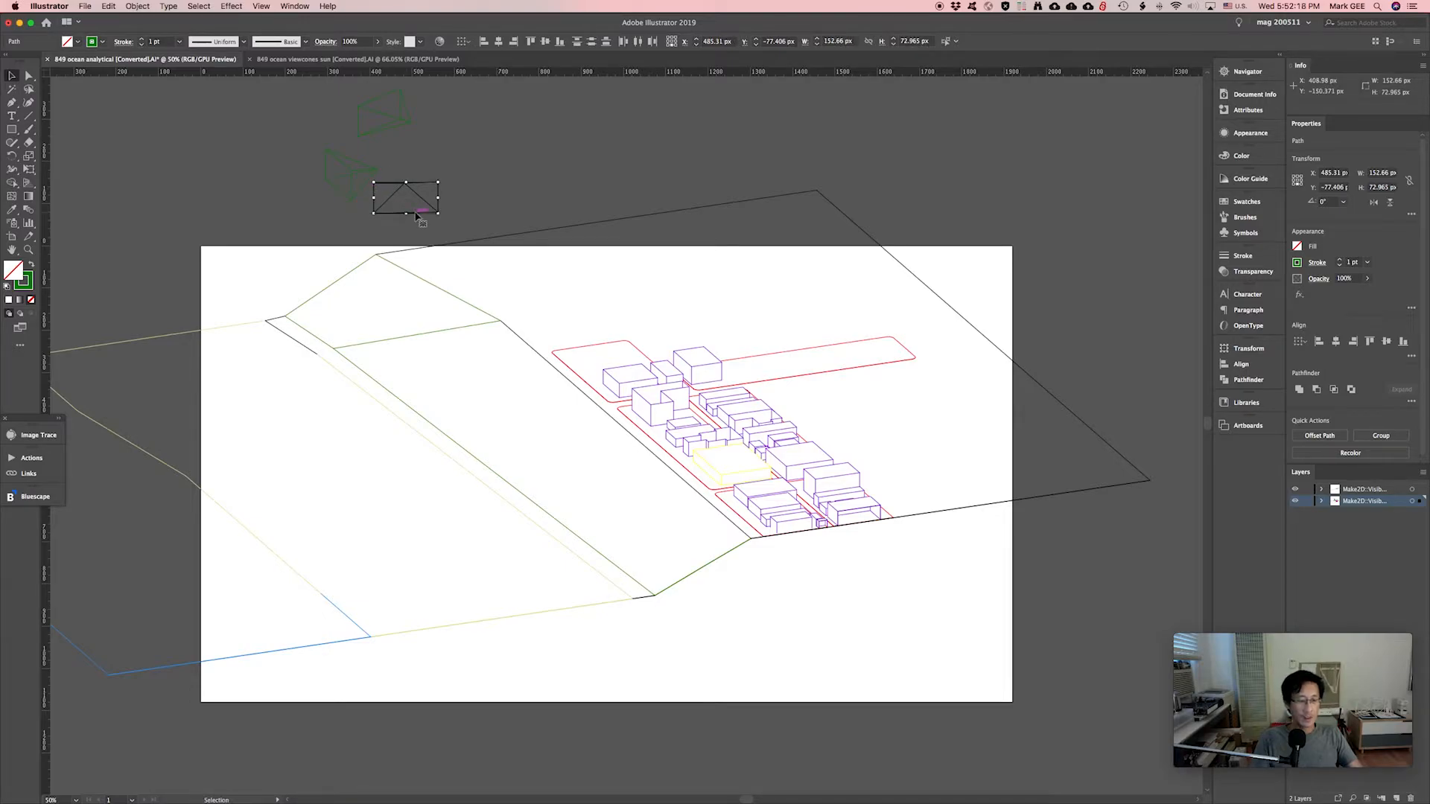
{"action": "key", "text": "a"}
{"action": "key", "text": "super+g"}
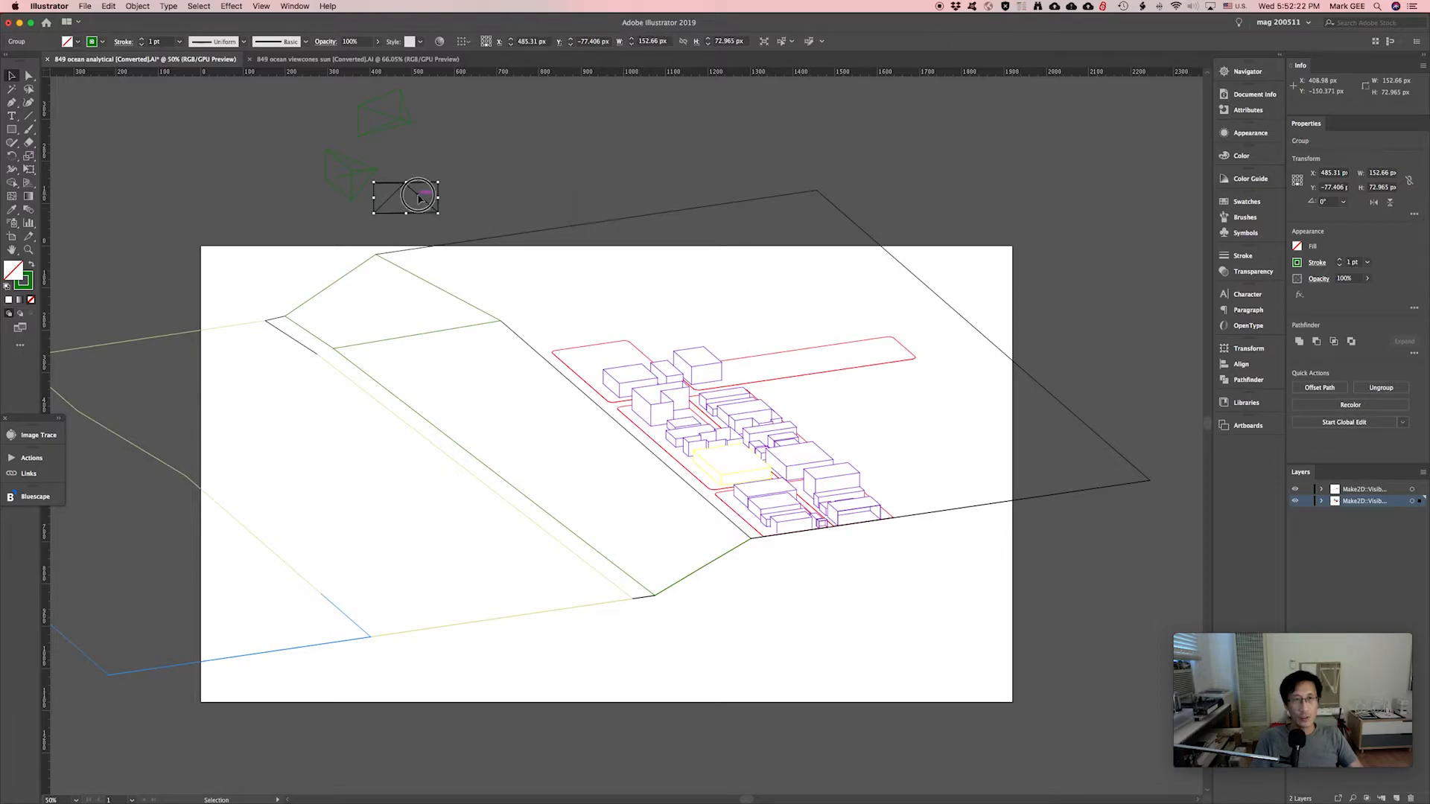
{"action": "left_click_drag", "start_coordinate": [423, 197], "coordinate": [741, 504]}
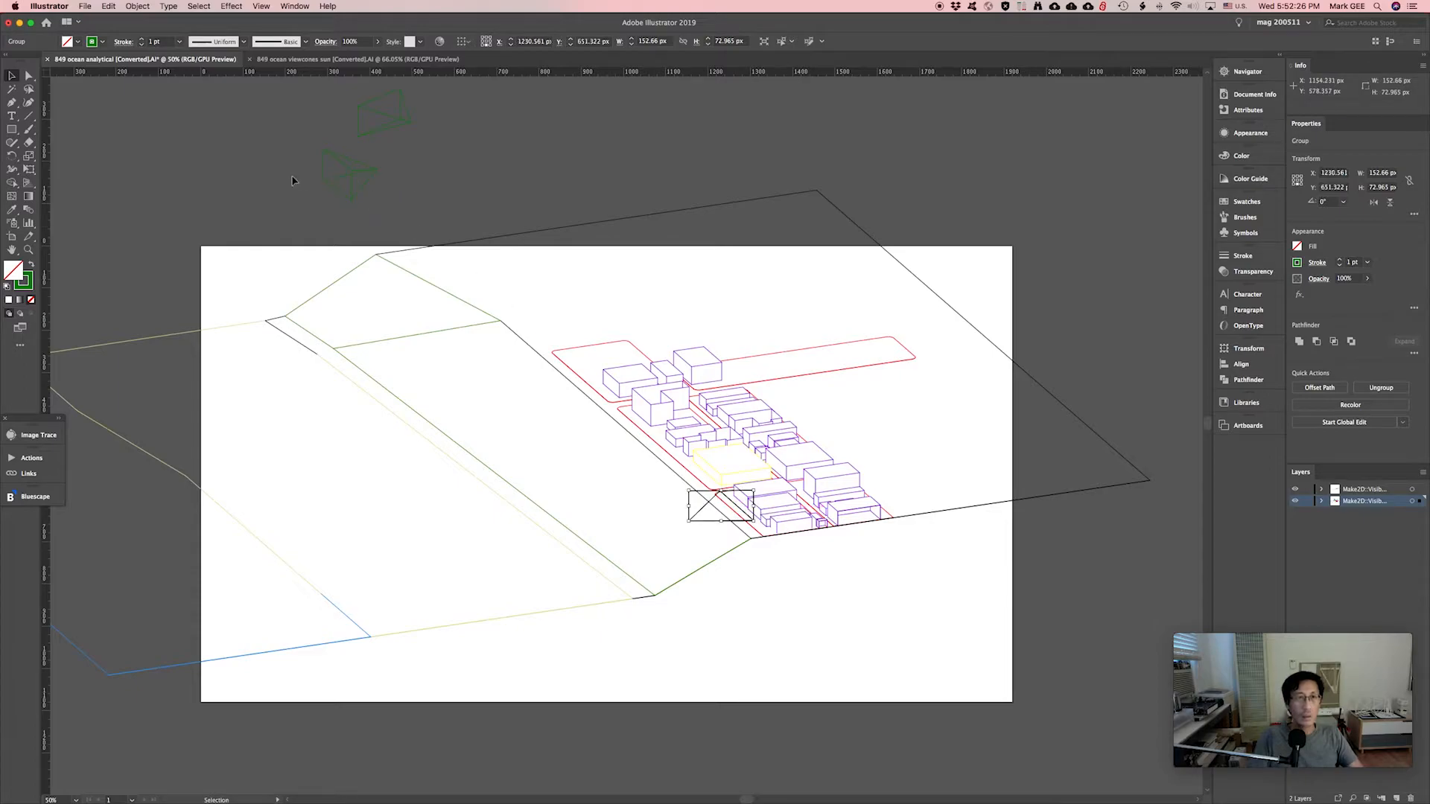
Move the second and last view cones beside the buildings.
{"action": "left_click_drag", "start_coordinate": [281, 141], "coordinate": [428, 215]}
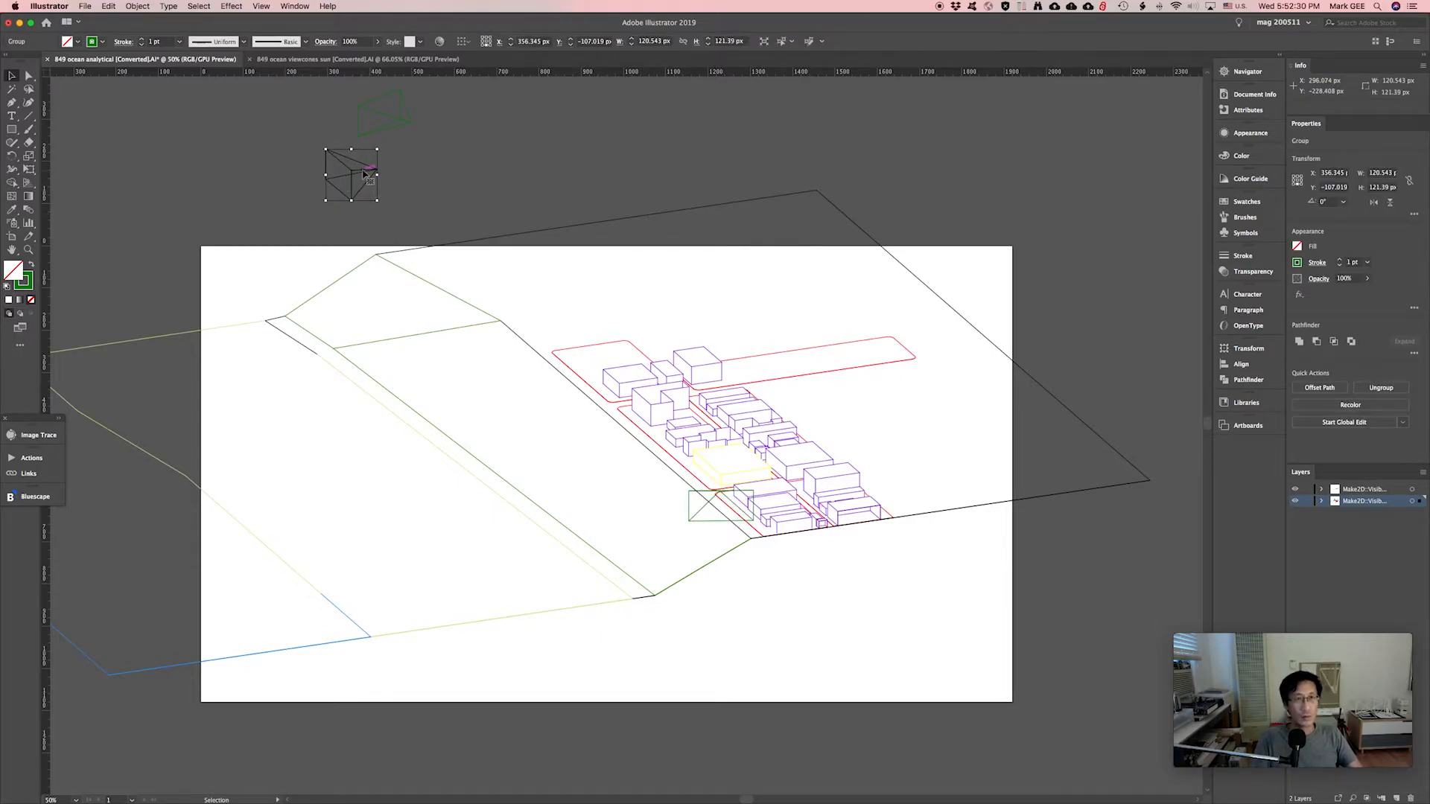
{"action": "left_click_drag", "start_coordinate": [365, 173], "coordinate": [697, 477]}
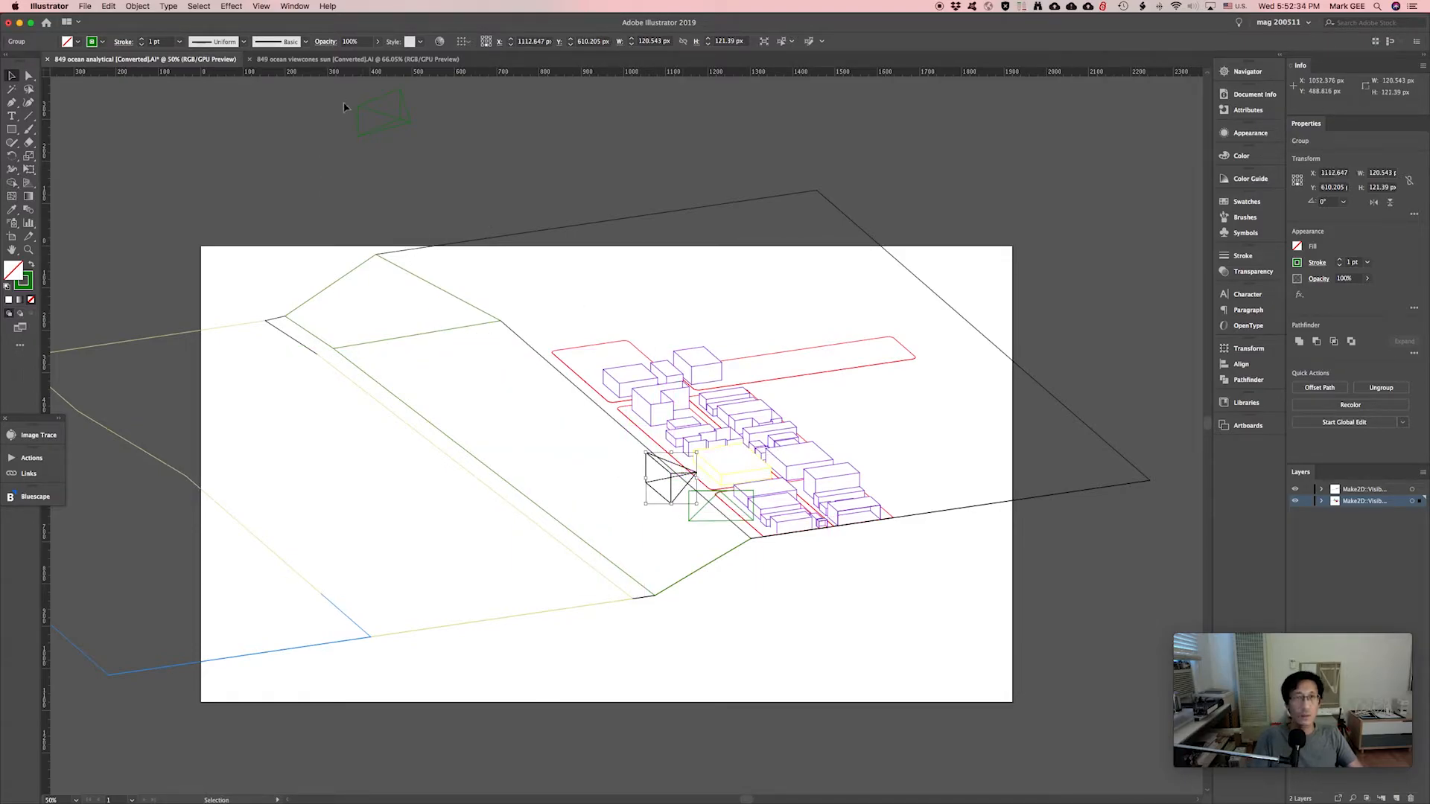
{"action": "left_click", "coordinate": [383, 132]}
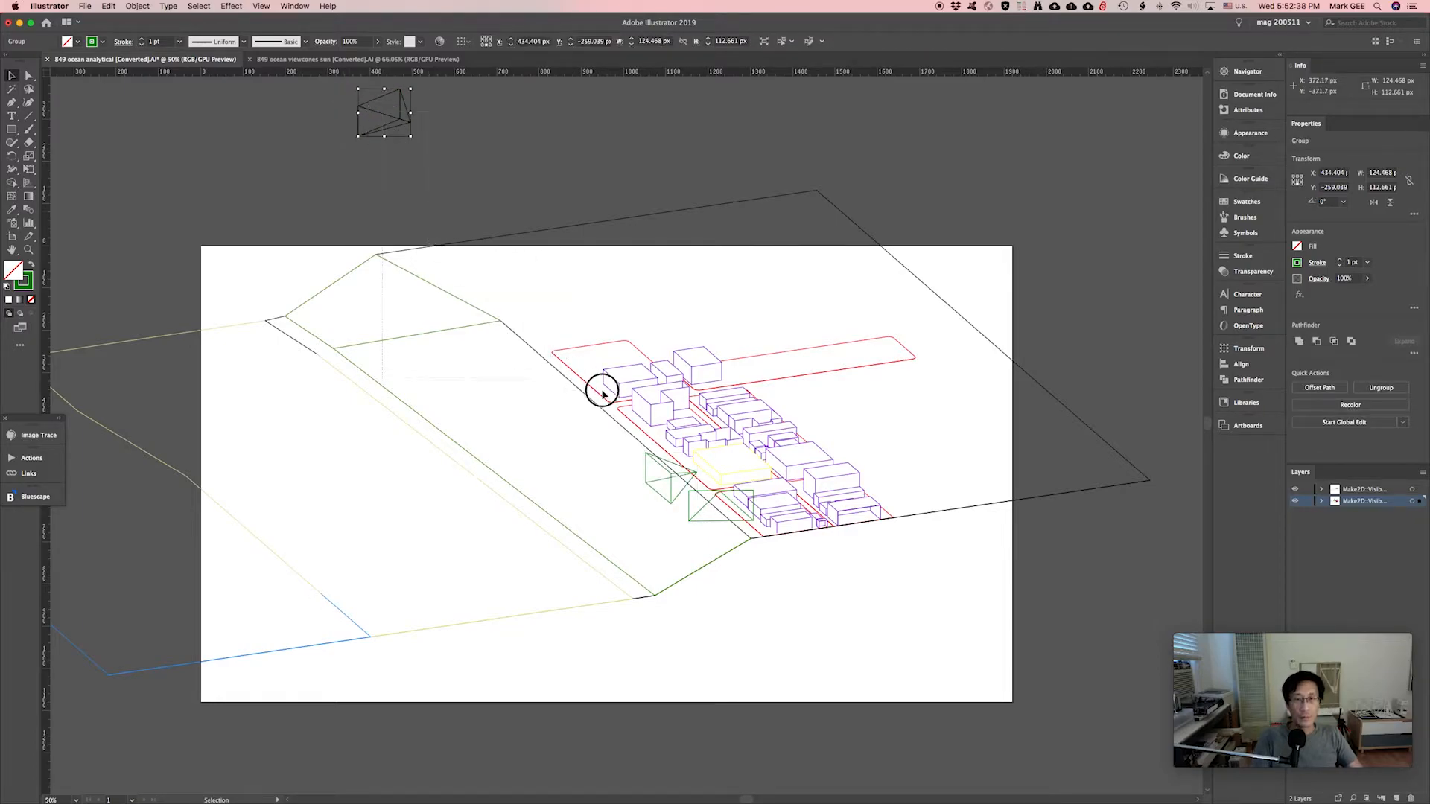
{"action": "left_click_drag", "start_coordinate": [380, 116], "coordinate": [655, 449]}
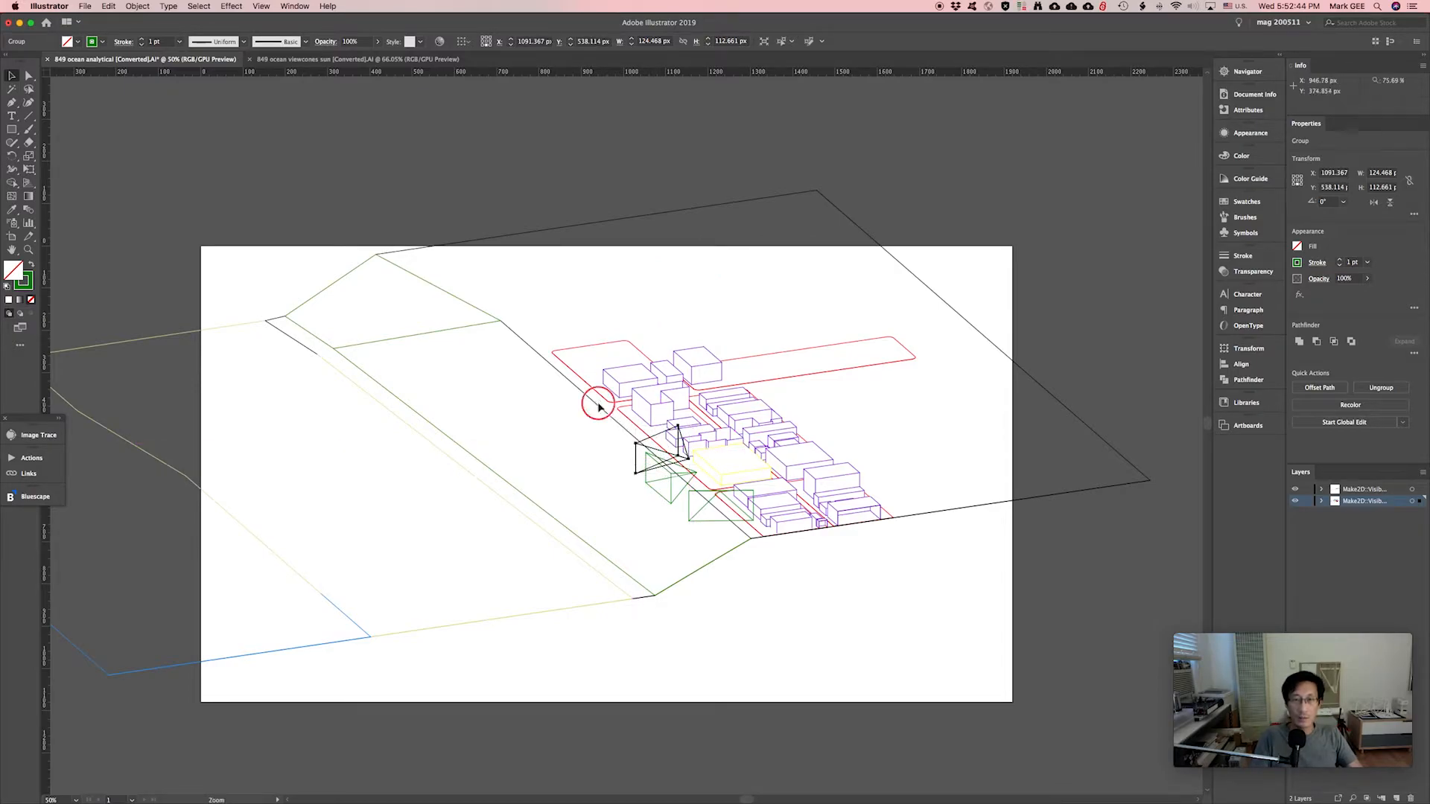
{"action": "left_click_drag", "start_coordinate": [597, 399], "coordinate": [804, 556], "text": "super"}
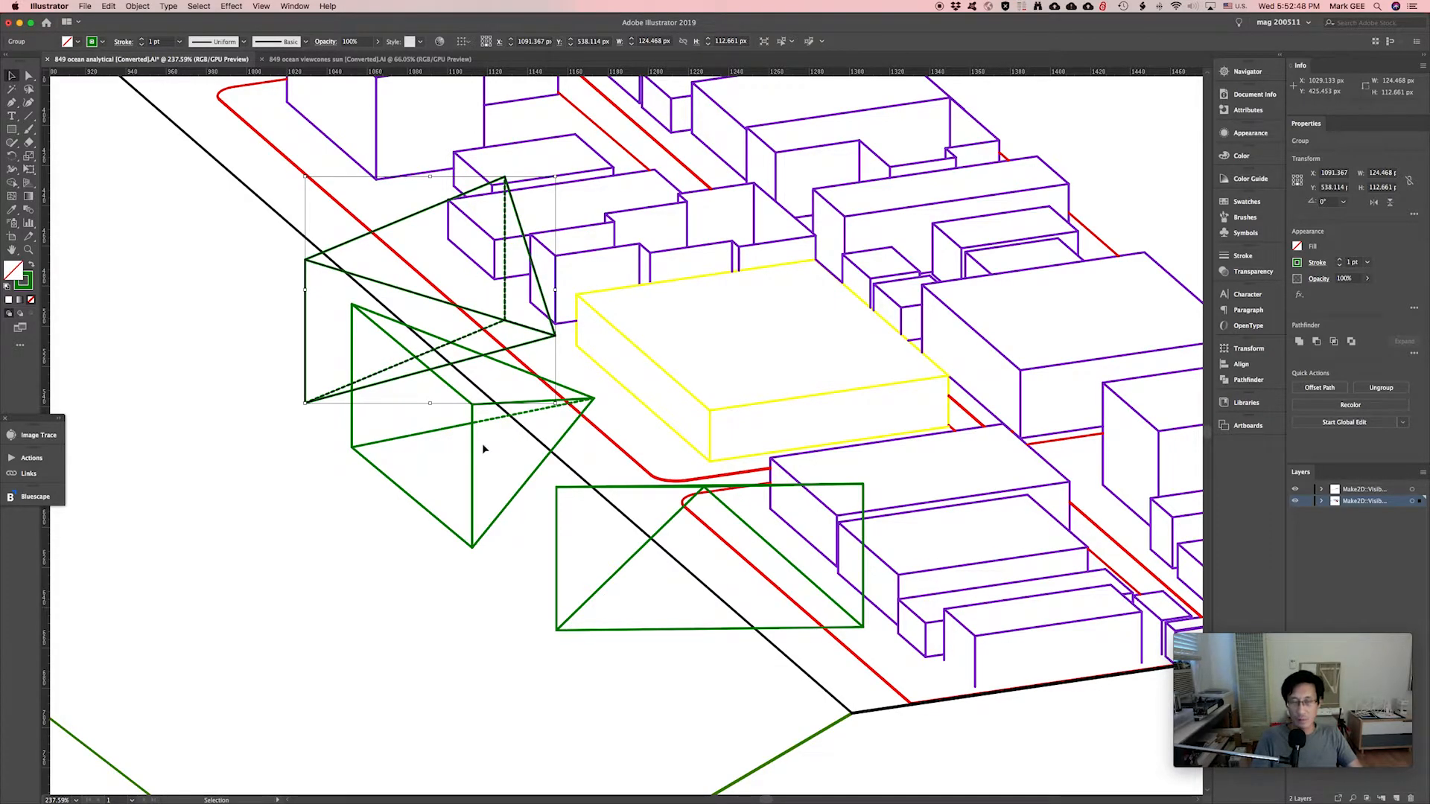
Zoom in on the view cones and shrink the upper cone.
{"action": "key", "text": "super+minus"}
{"action": "key", "text": "super+minus"}
{"action": "key", "text": "super+minus"}
{"action": "key", "text": "super+minus"}
{"action": "key", "text": "super+minus"}
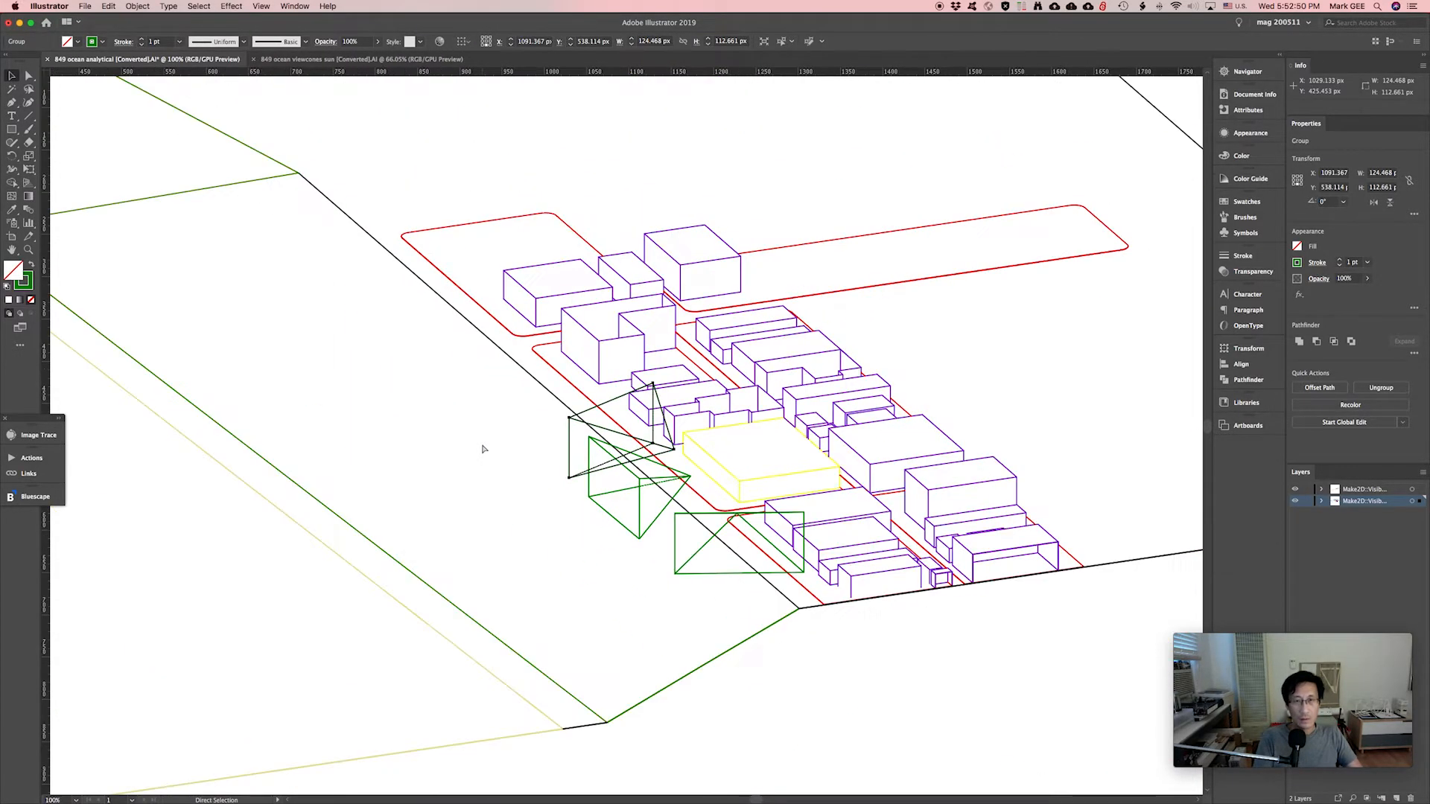
{"action": "scroll", "coordinate": [613, 447], "scroll_direction": "right", "scroll_amount": 3}
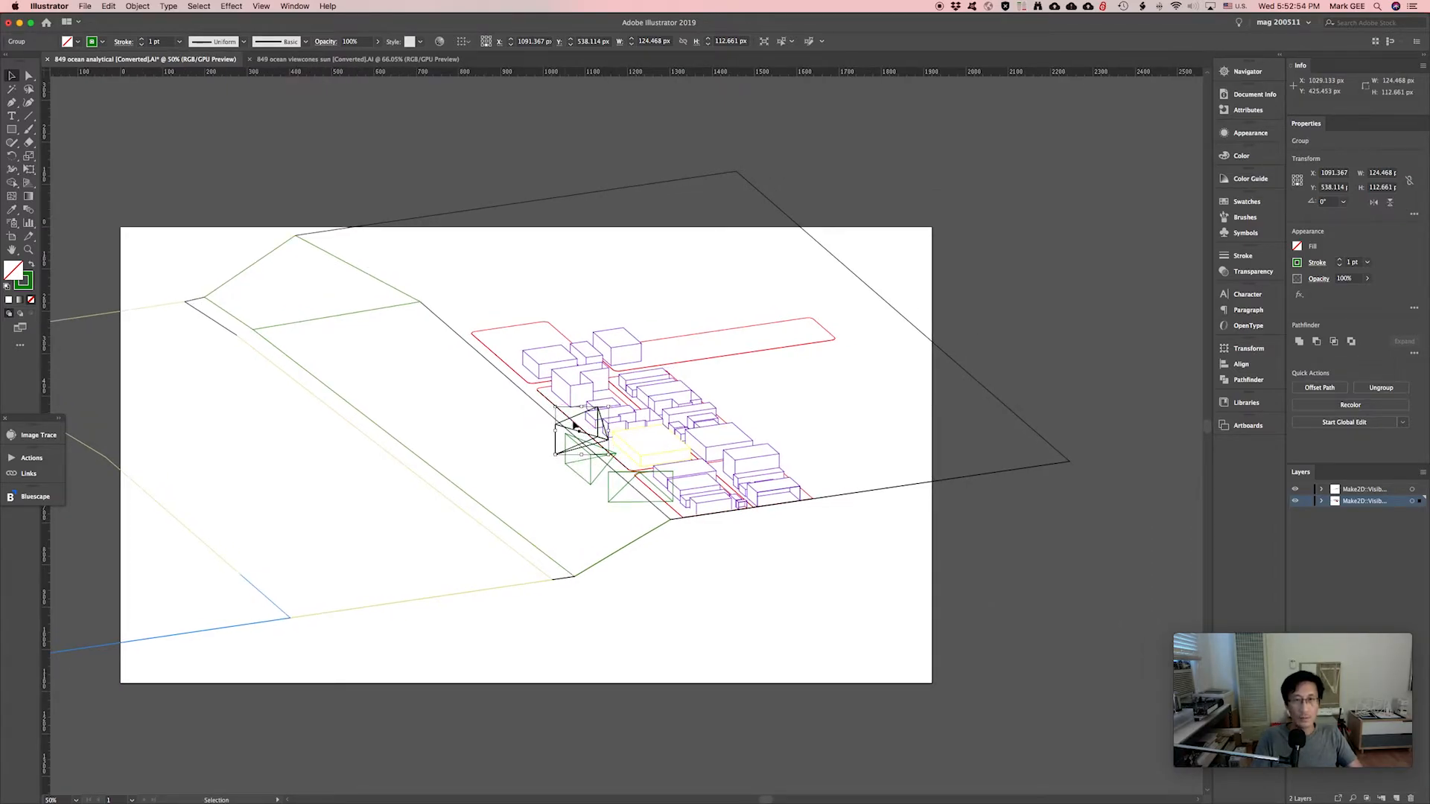
{"action": "left_click_drag", "start_coordinate": [514, 387], "coordinate": [713, 536]}
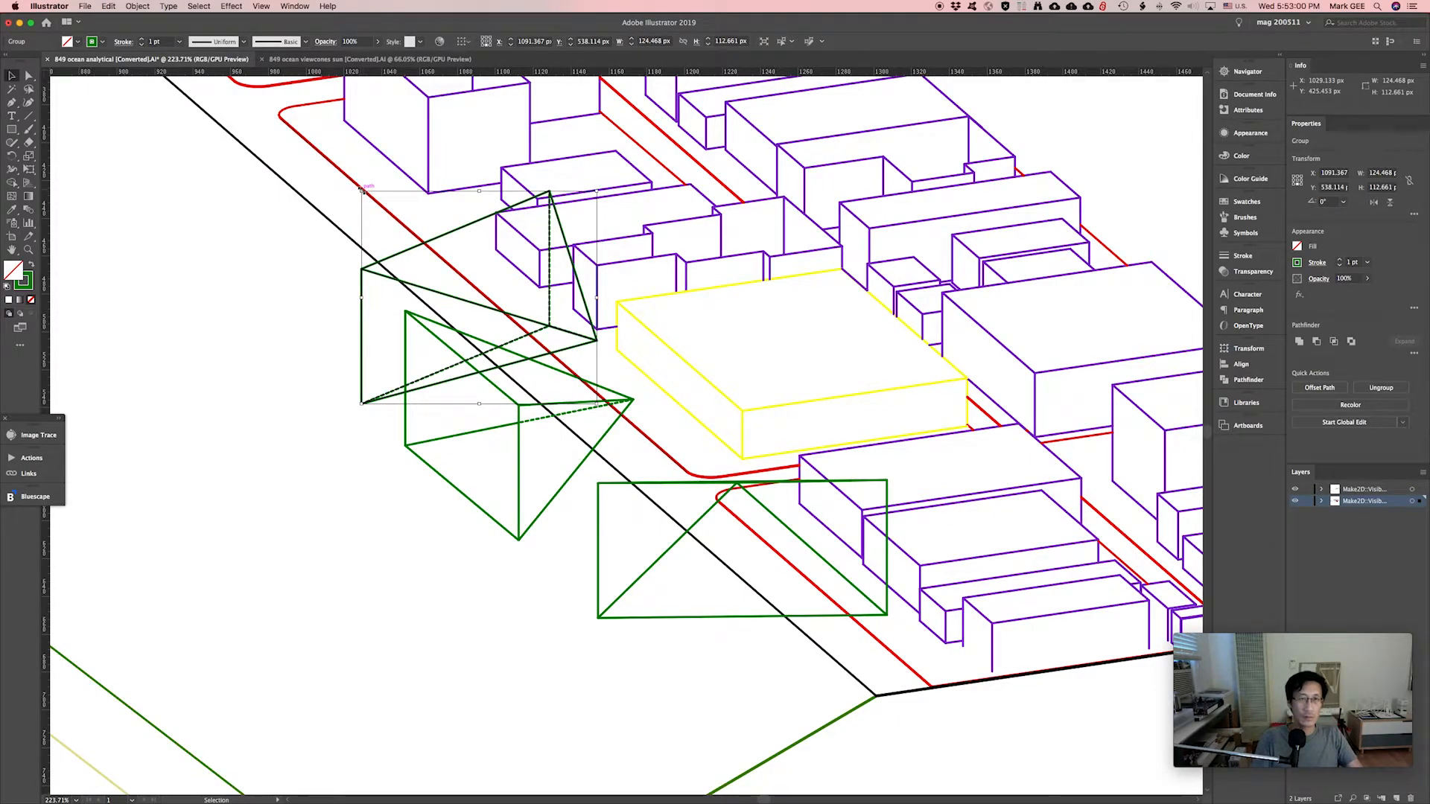
{"action": "left_click_drag", "start_coordinate": [362, 191], "coordinate": [544, 284]}
Shrink the rectangular cone to about 91 px wide, move it up, and select all three cones.
{"action": "left_click", "coordinate": [698, 484]}
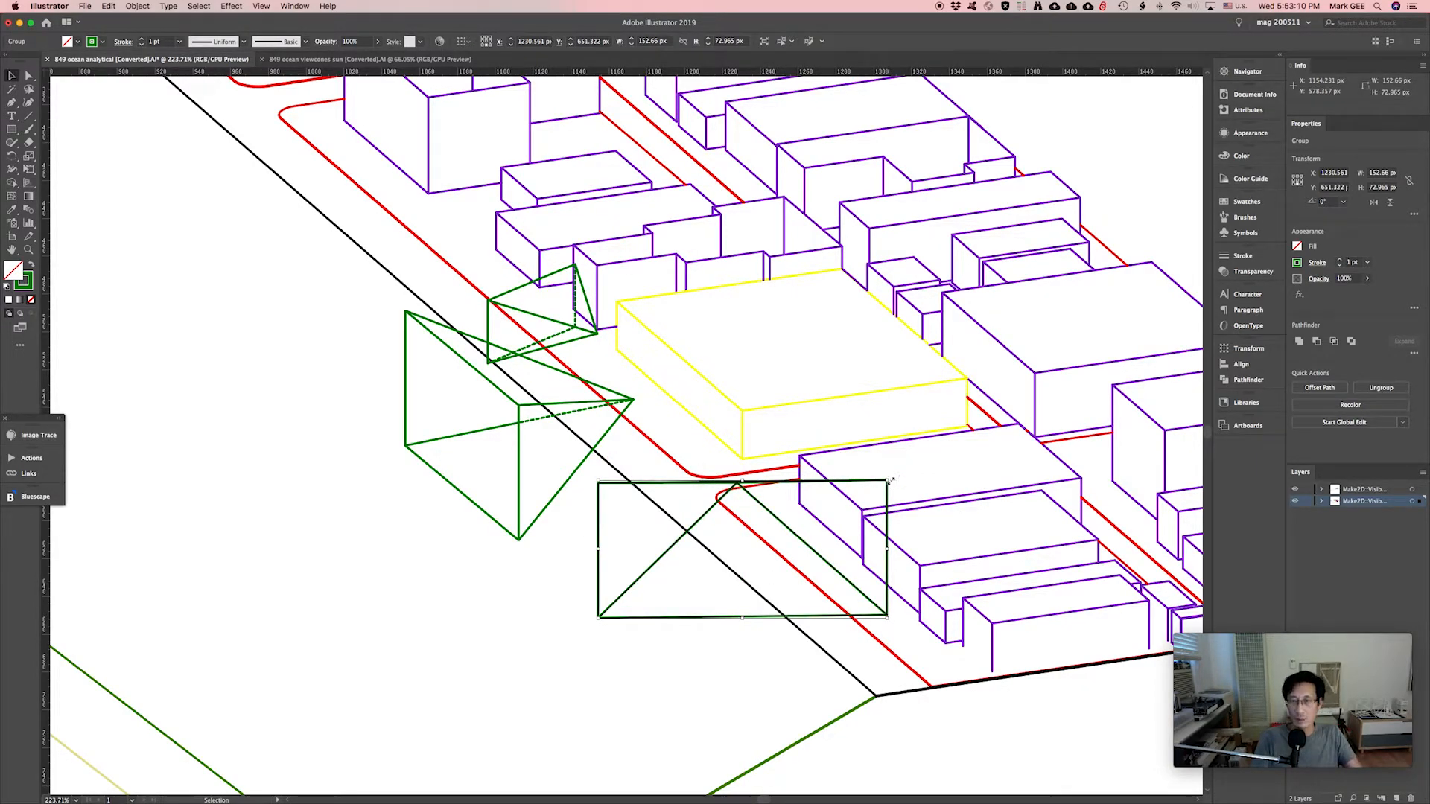
{"action": "left_click_drag", "start_coordinate": [888, 480], "coordinate": [793, 541], "text": "shift"}
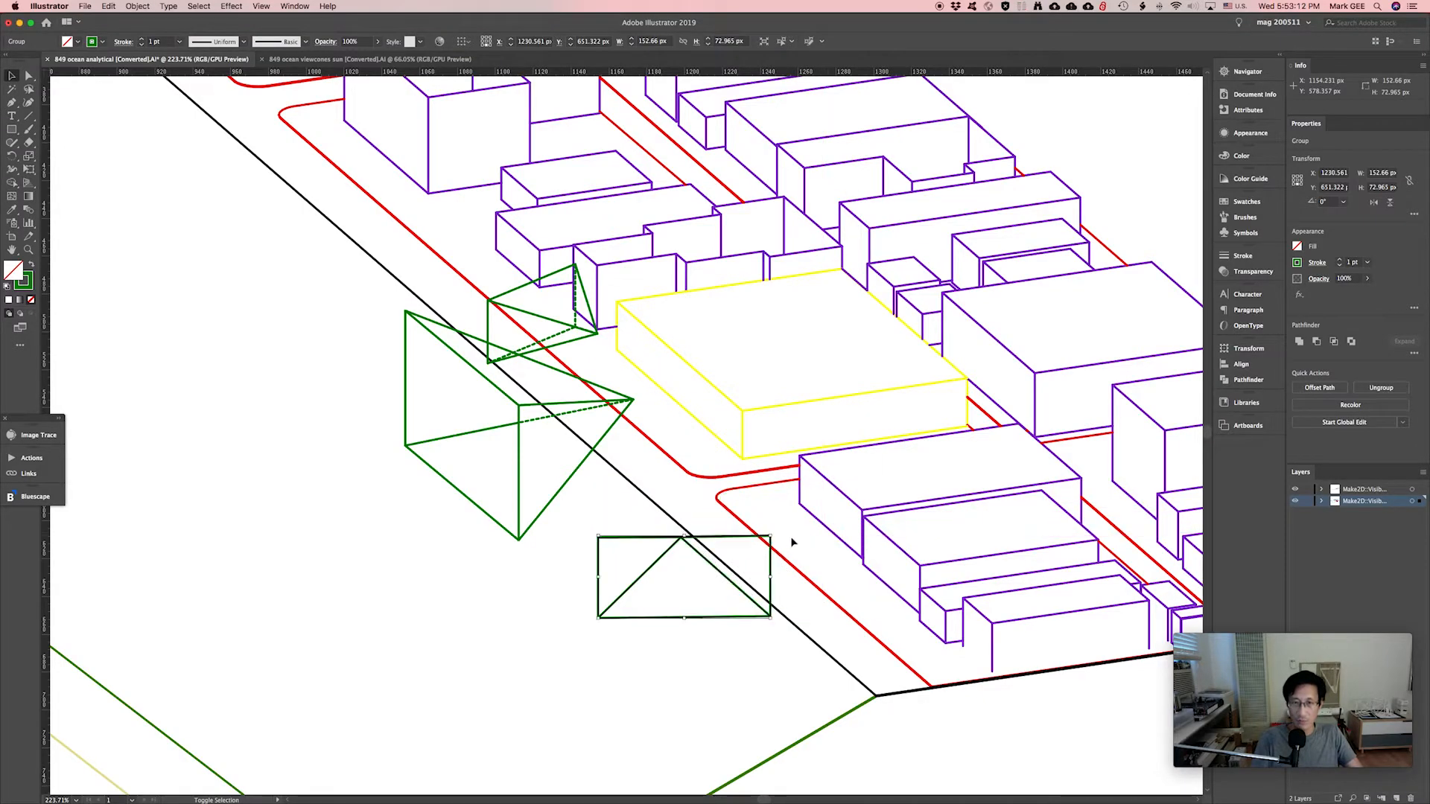
{"action": "left_click_drag", "start_coordinate": [720, 570], "coordinate": [790, 511]}
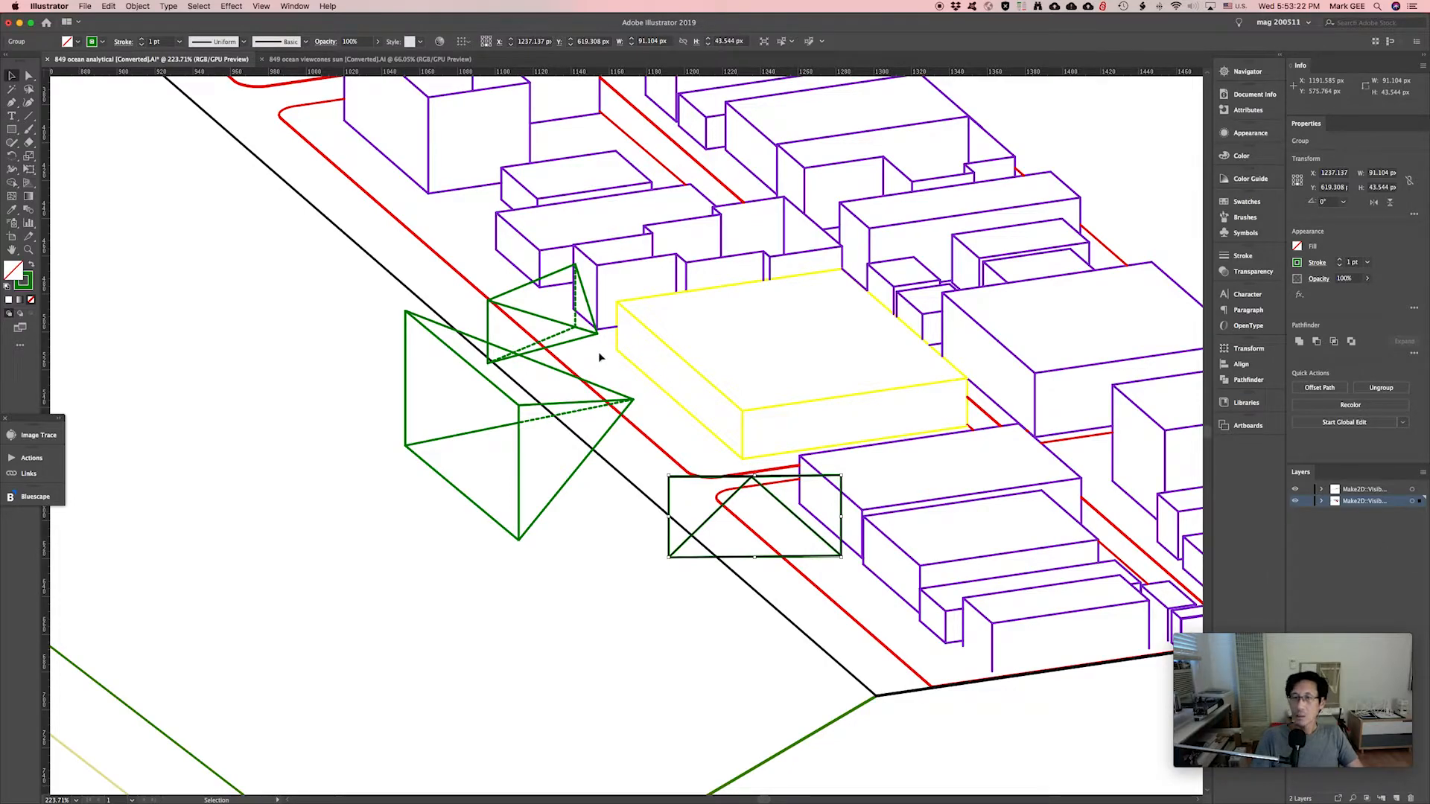
{"action": "left_click", "coordinate": [527, 407], "text": "shift"}
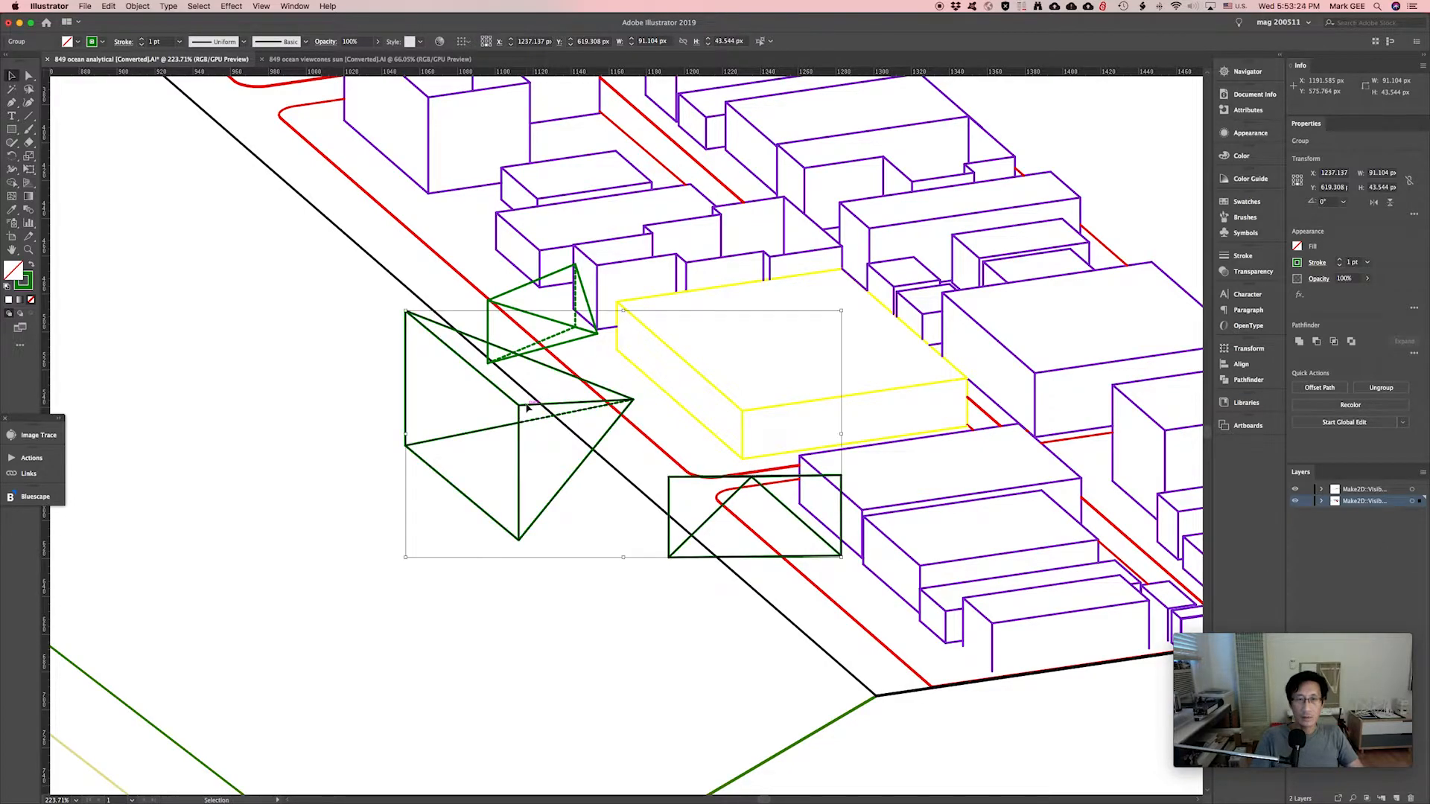
{"action": "left_click", "coordinate": [566, 344], "text": "shift"}
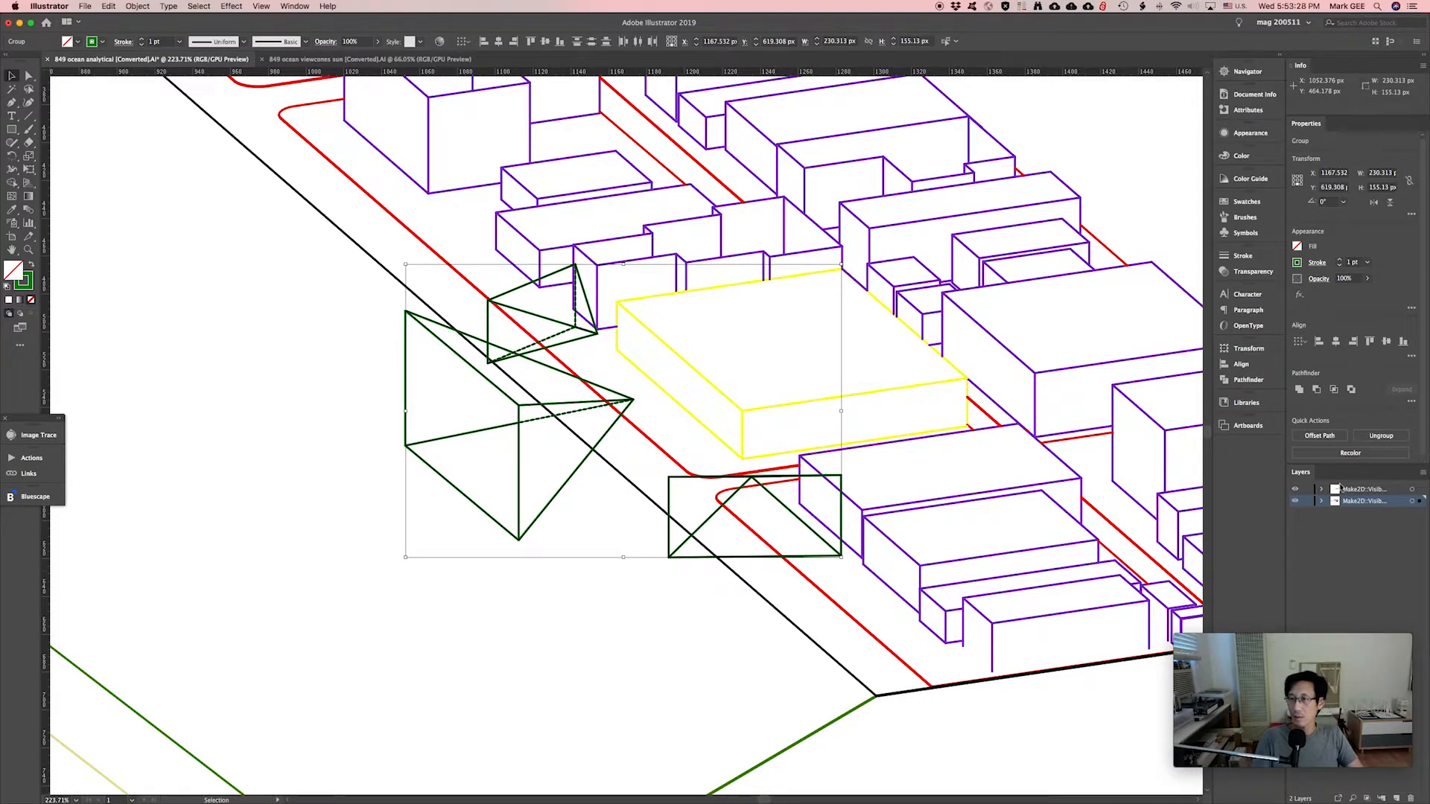
Add a new layer named 'view cones'.
{"action": "left_click", "coordinate": [1398, 798]}
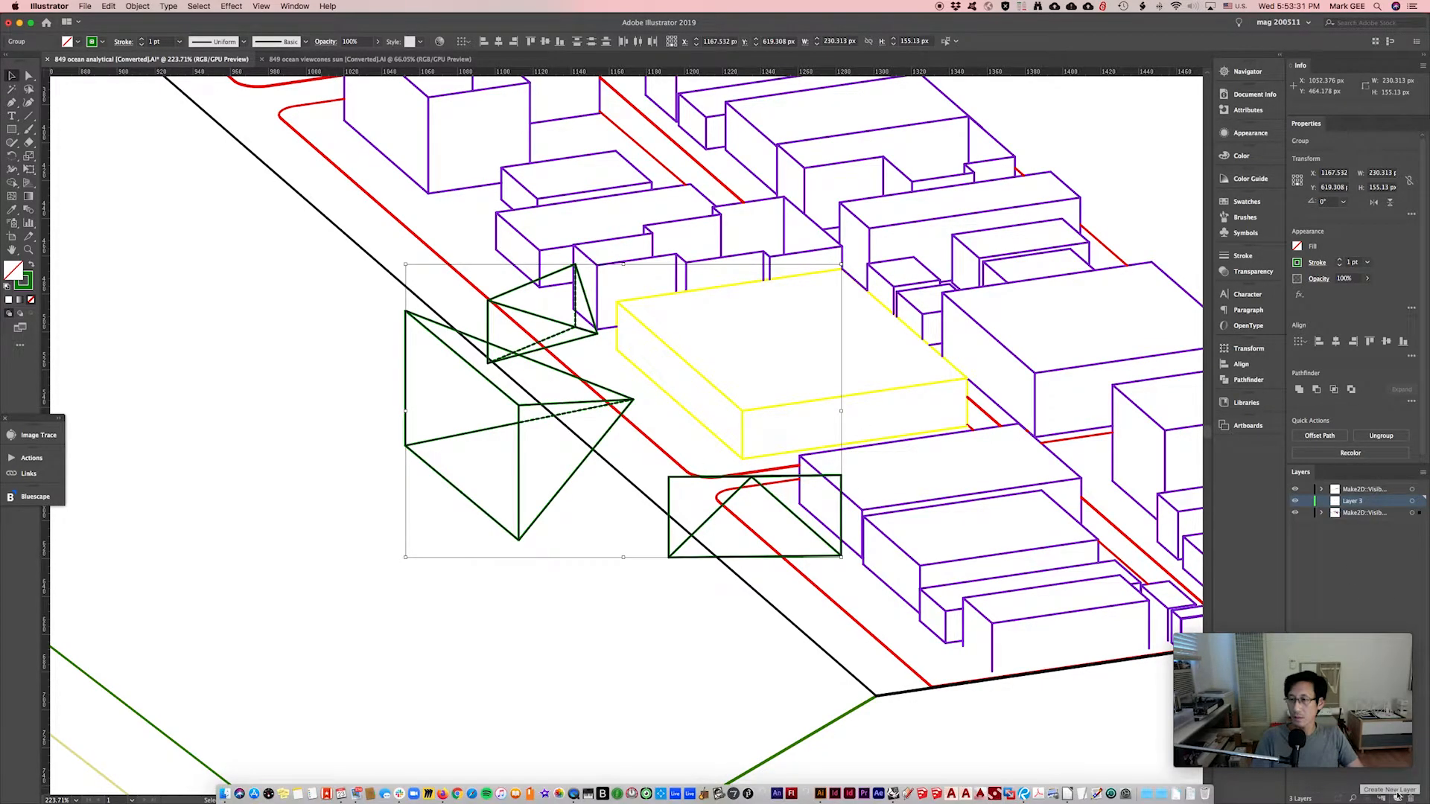
{"action": "double_click", "coordinate": [1356, 501]}
{"action": "type", "text": "v"}
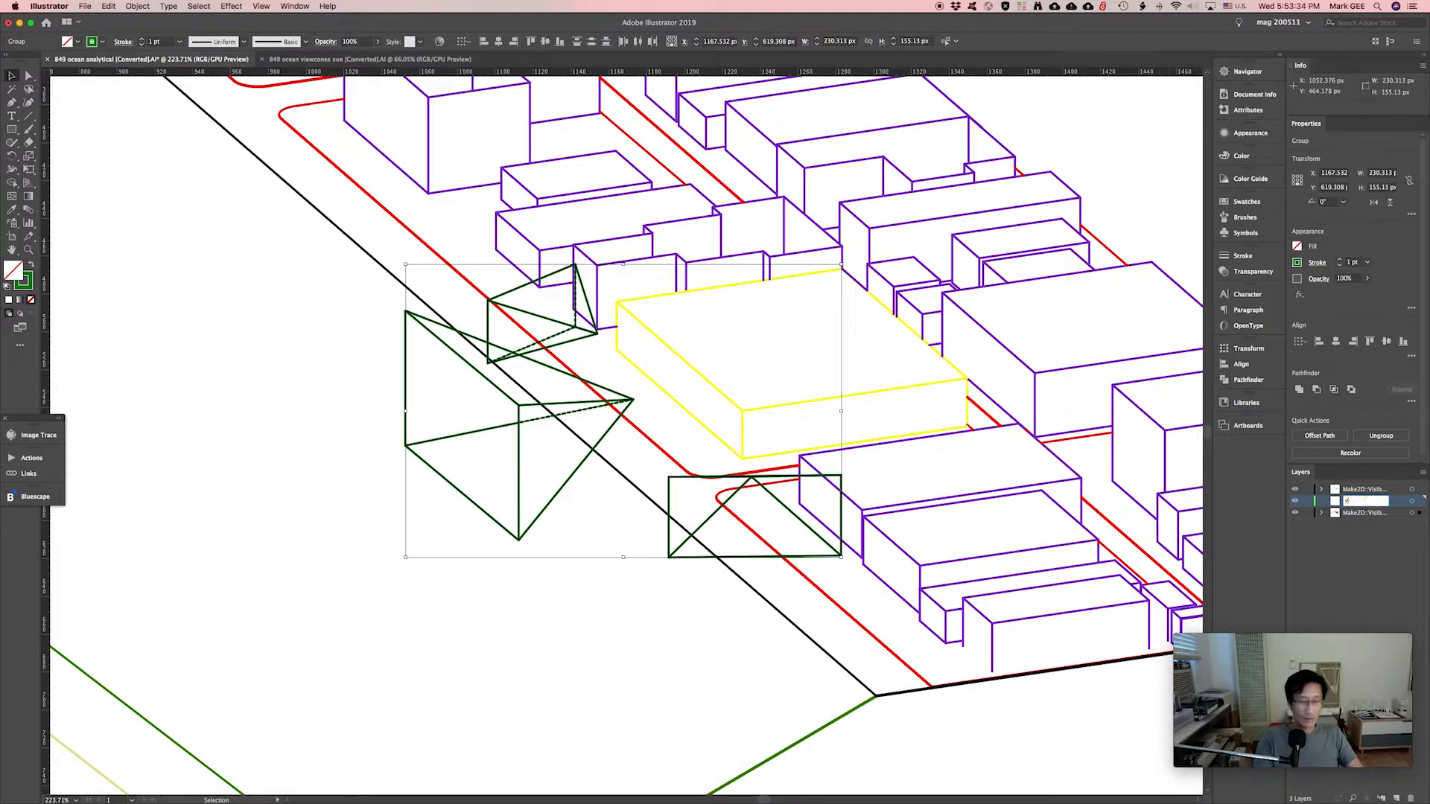
{"action": "type", "text": "iew cones"}
{"action": "key", "text": "Return"}
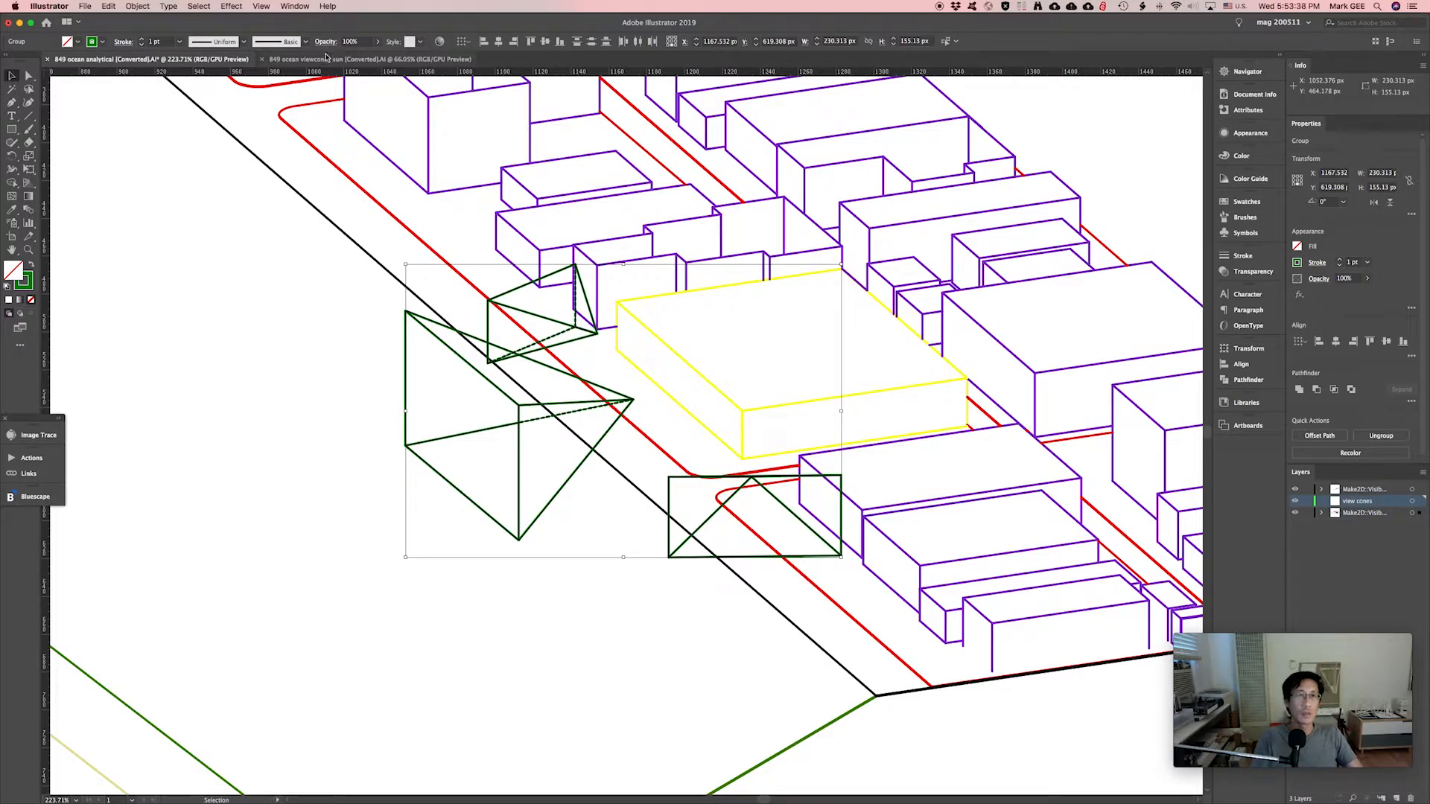
Copy the blue solar arc from the sun file and paste it over the view cones in the massing drawing.
{"action": "left_click", "coordinate": [365, 58]}
{"action": "key", "text": "a"}
{"action": "left_click_drag", "start_coordinate": [655, 405], "coordinate": [779, 530]}
{"action": "key", "text": "v"}
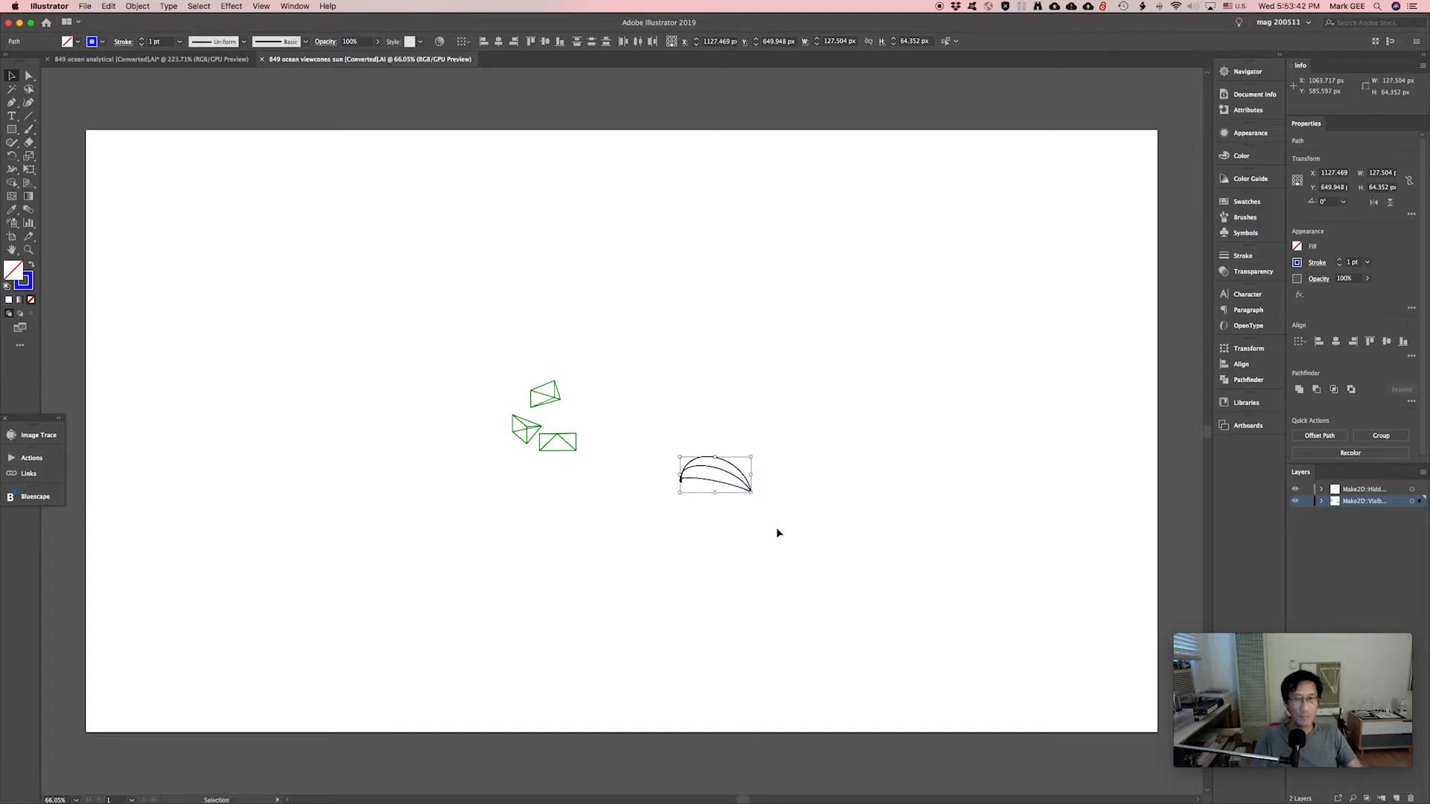
{"action": "left_click", "coordinate": [207, 59]}
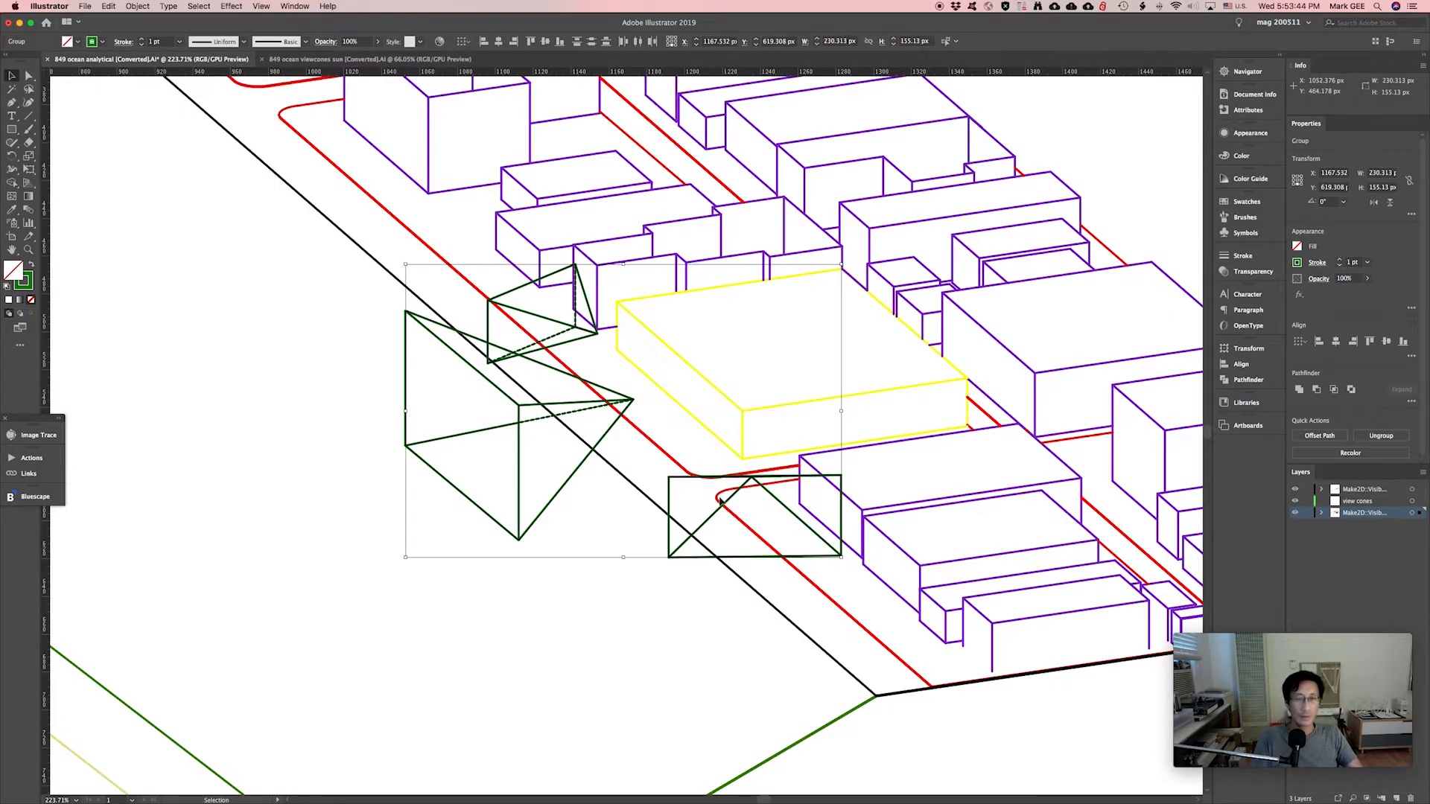
{"action": "key", "text": "super+v"}
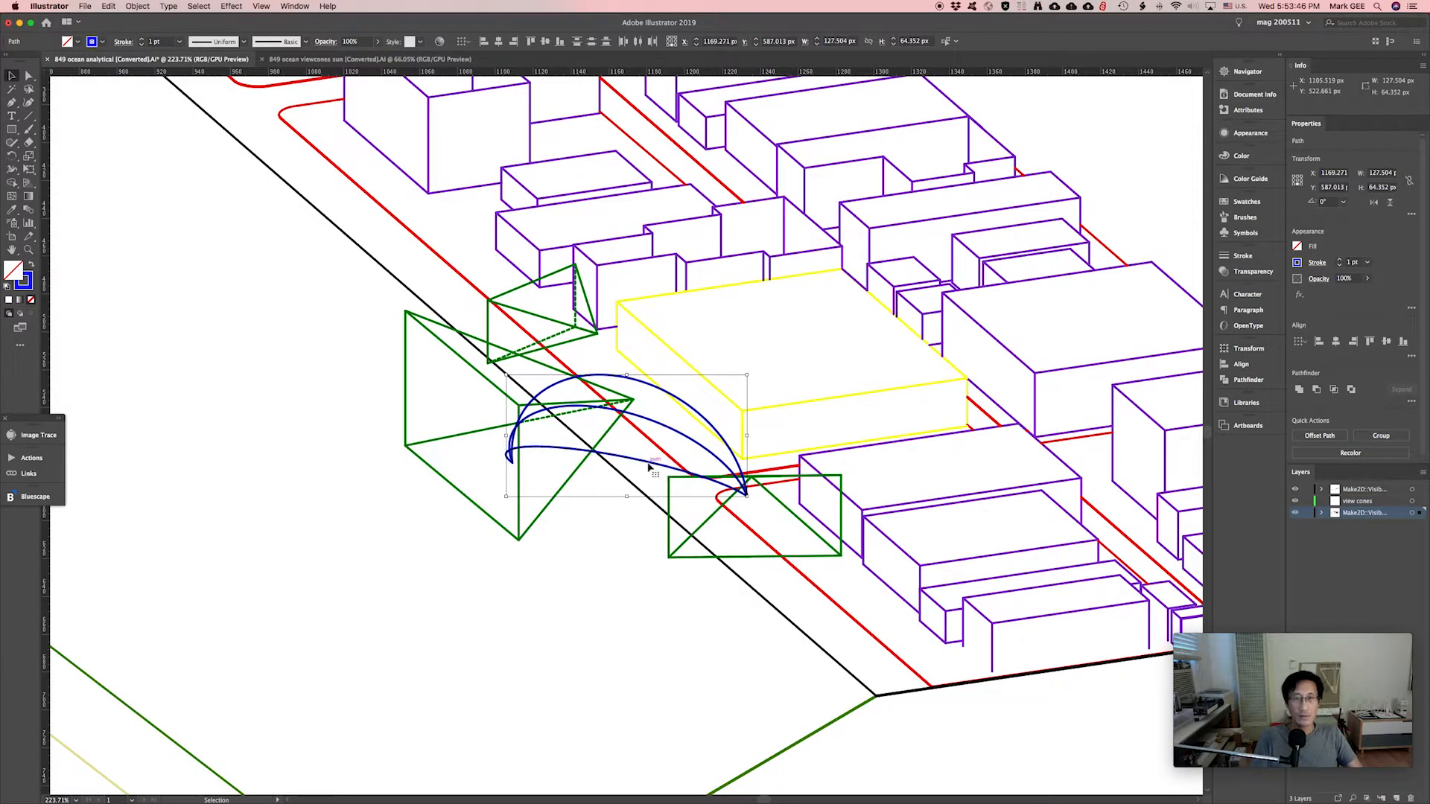
{"action": "left_click_drag", "start_coordinate": [649, 467], "coordinate": [708, 516]}
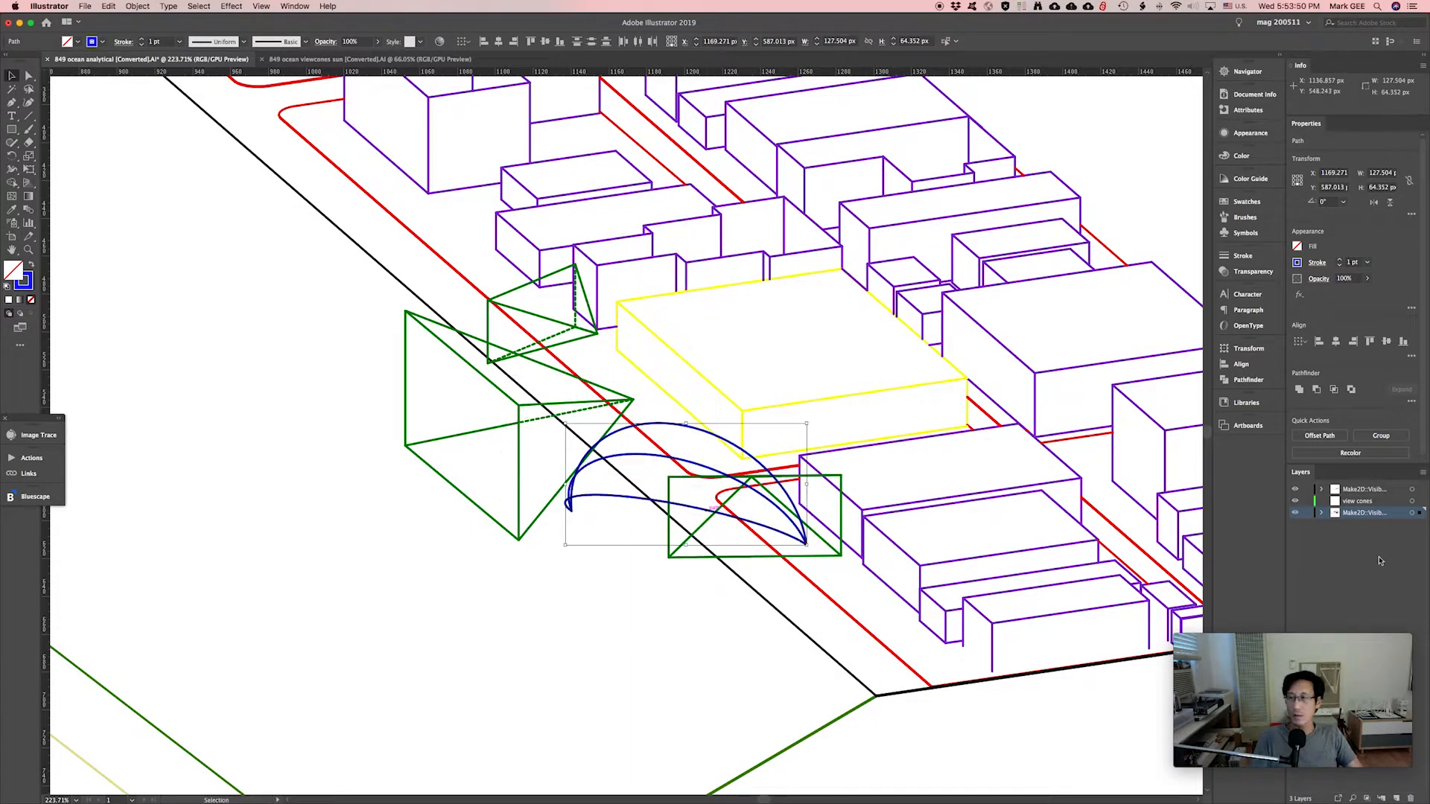
Add a new layer named 'solar arcs'.
{"action": "left_click", "coordinate": [1395, 798]}
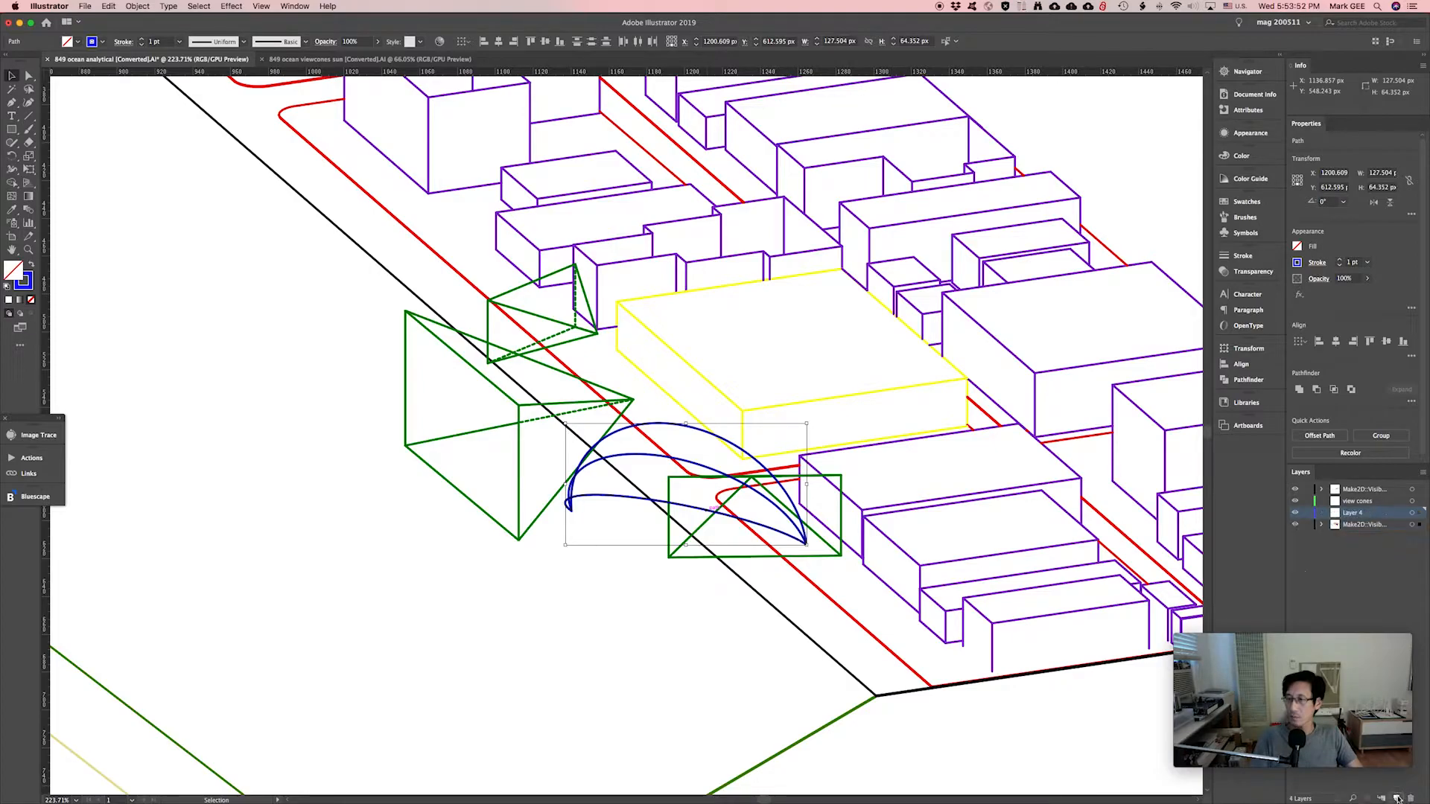
{"action": "double_click", "coordinate": [1360, 514]}
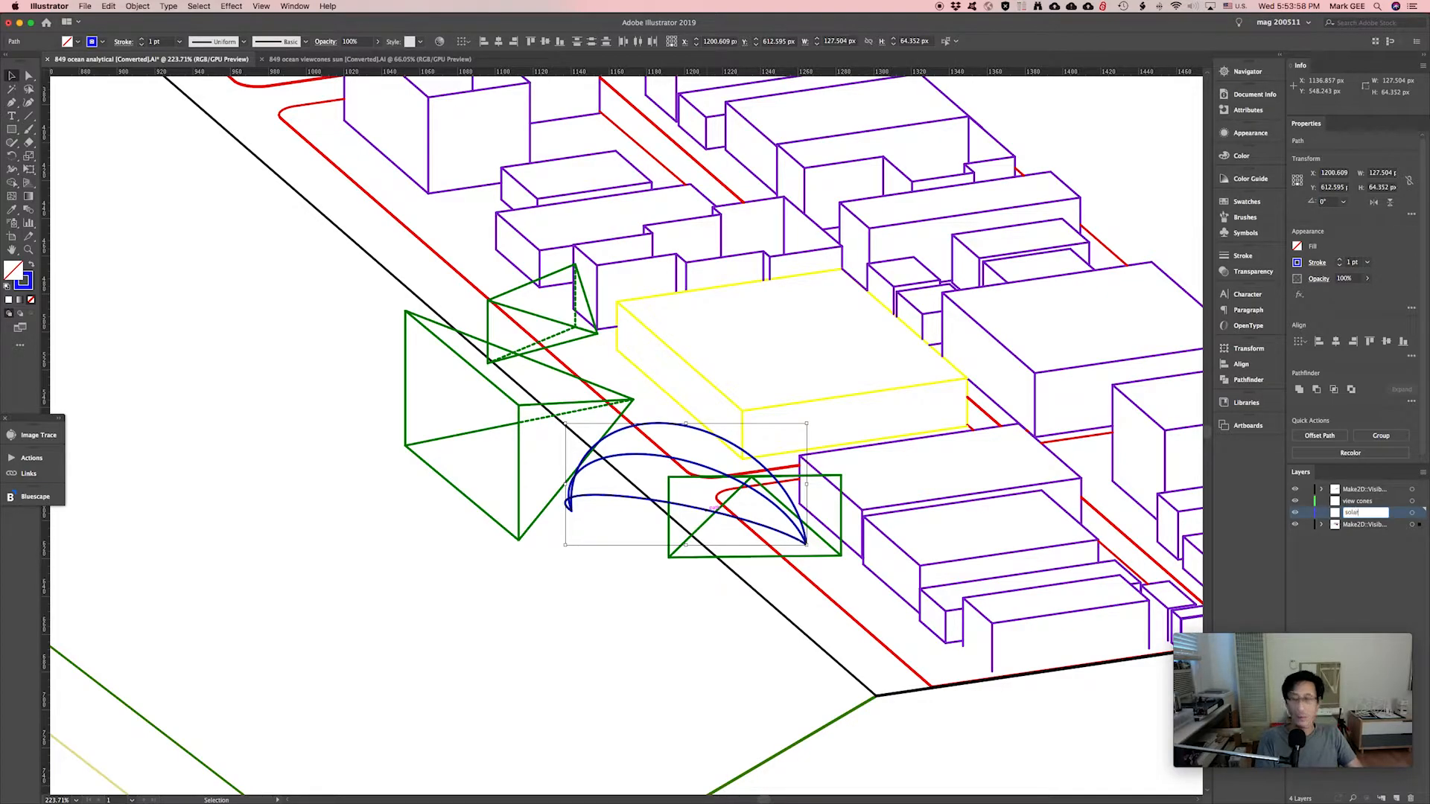
{"action": "type", "text": "solar arcs"}
{"action": "key", "text": "Return"}
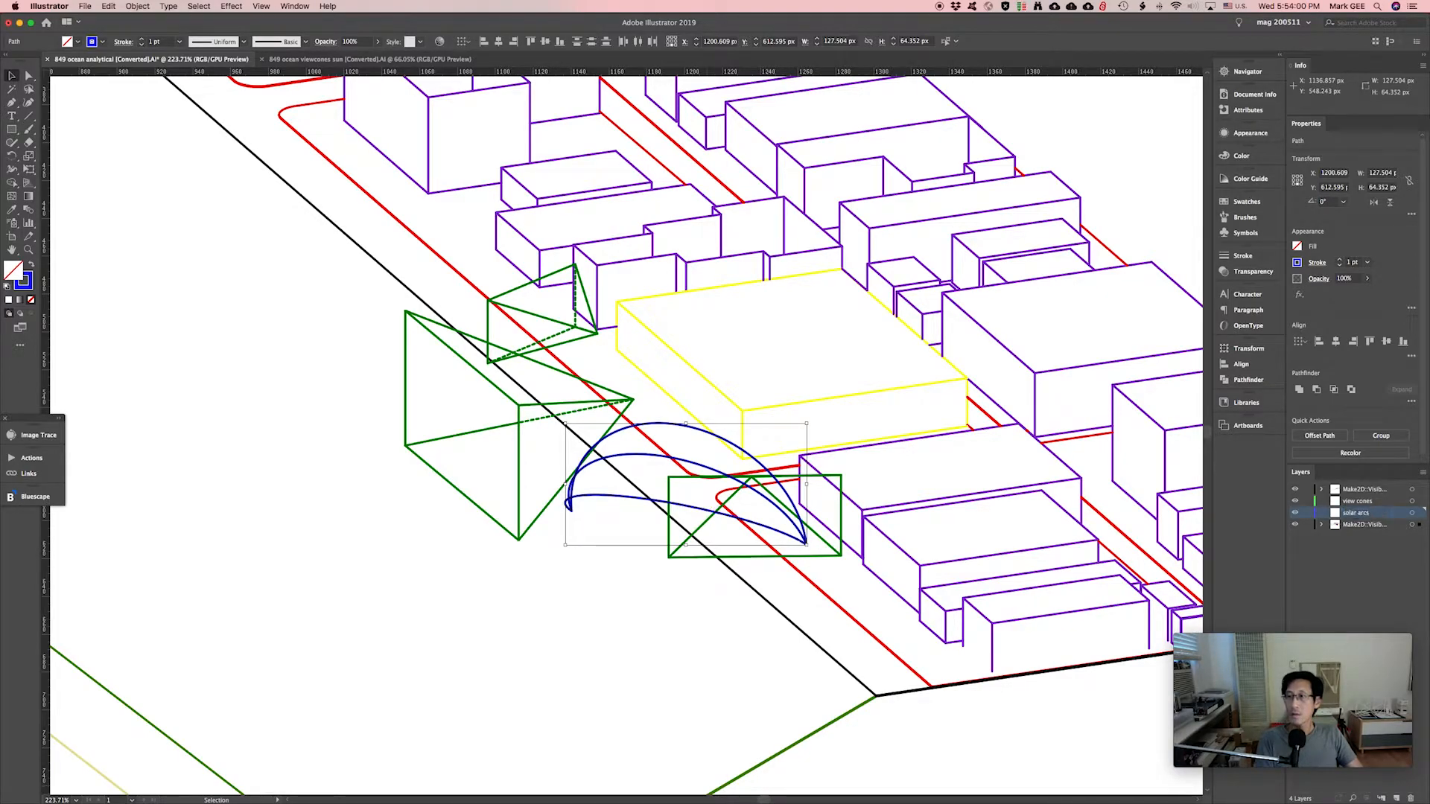
Move both blue arcs onto the 'solar arcs' layer and hide that layer.
{"action": "left_click", "coordinate": [1307, 512], "text": "alt"}
{"action": "left_click", "coordinate": [489, 454]}
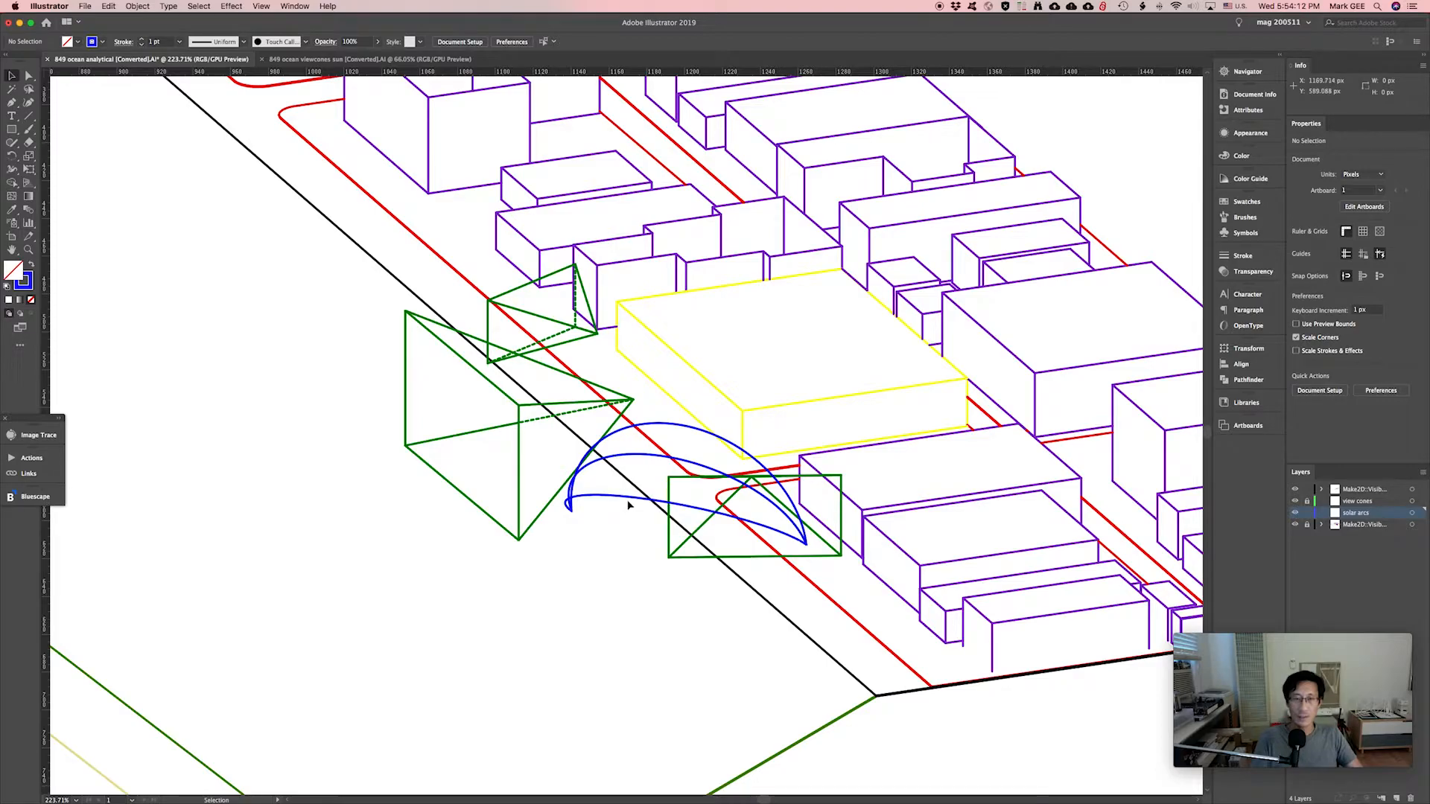
{"action": "left_click_drag", "start_coordinate": [1306, 500], "coordinate": [1306, 524]}
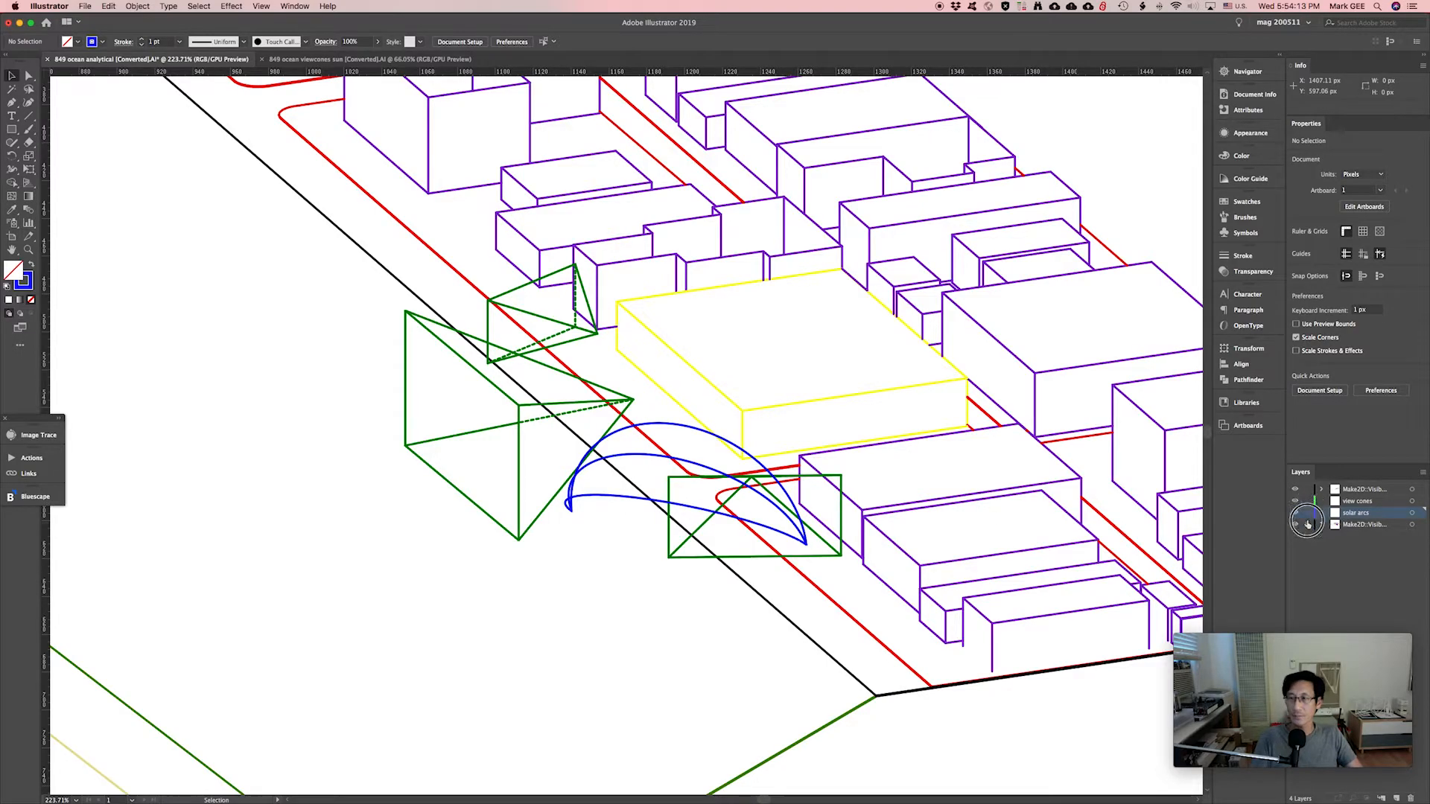
{"action": "left_click", "coordinate": [617, 500]}
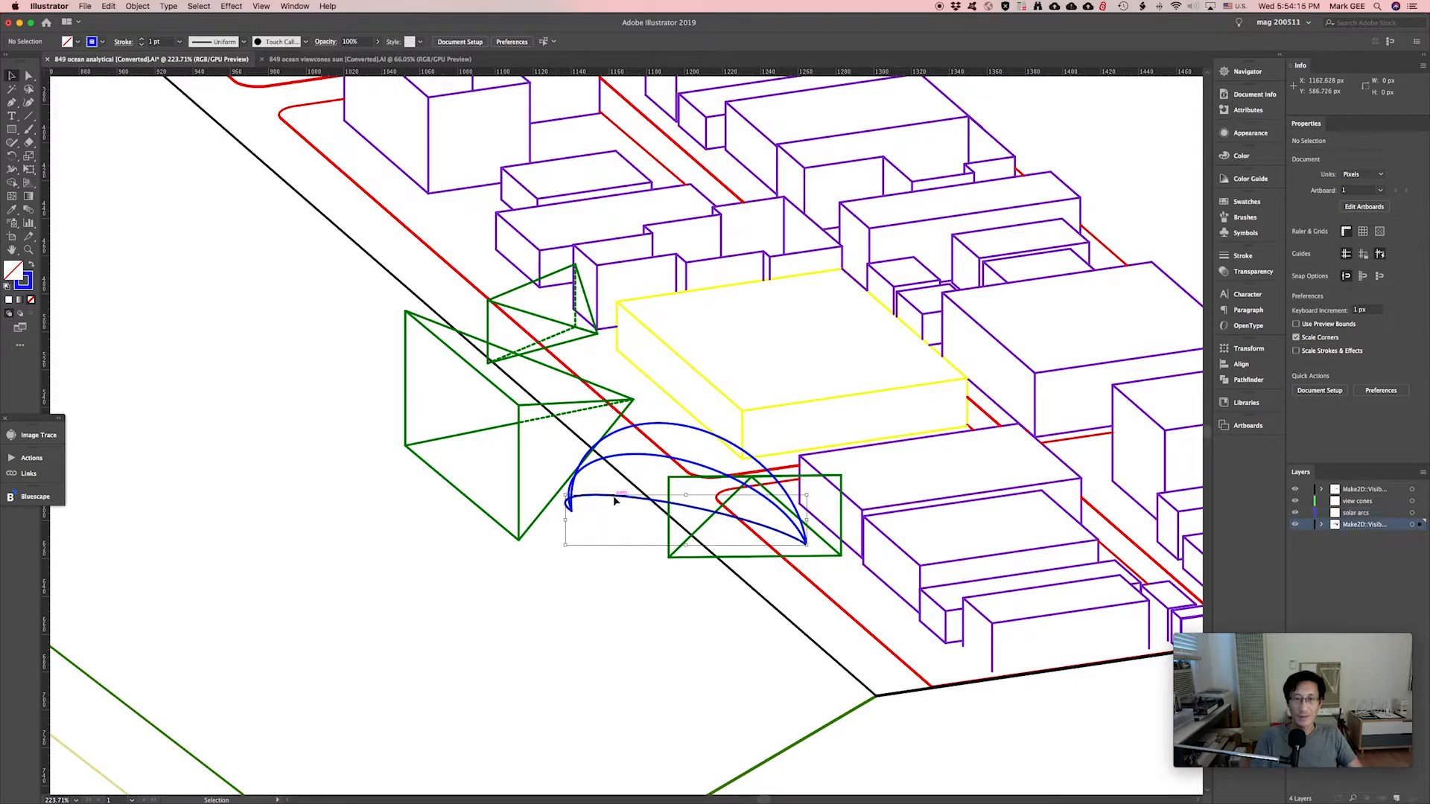
{"action": "left_click", "coordinate": [657, 430], "text": "shift"}
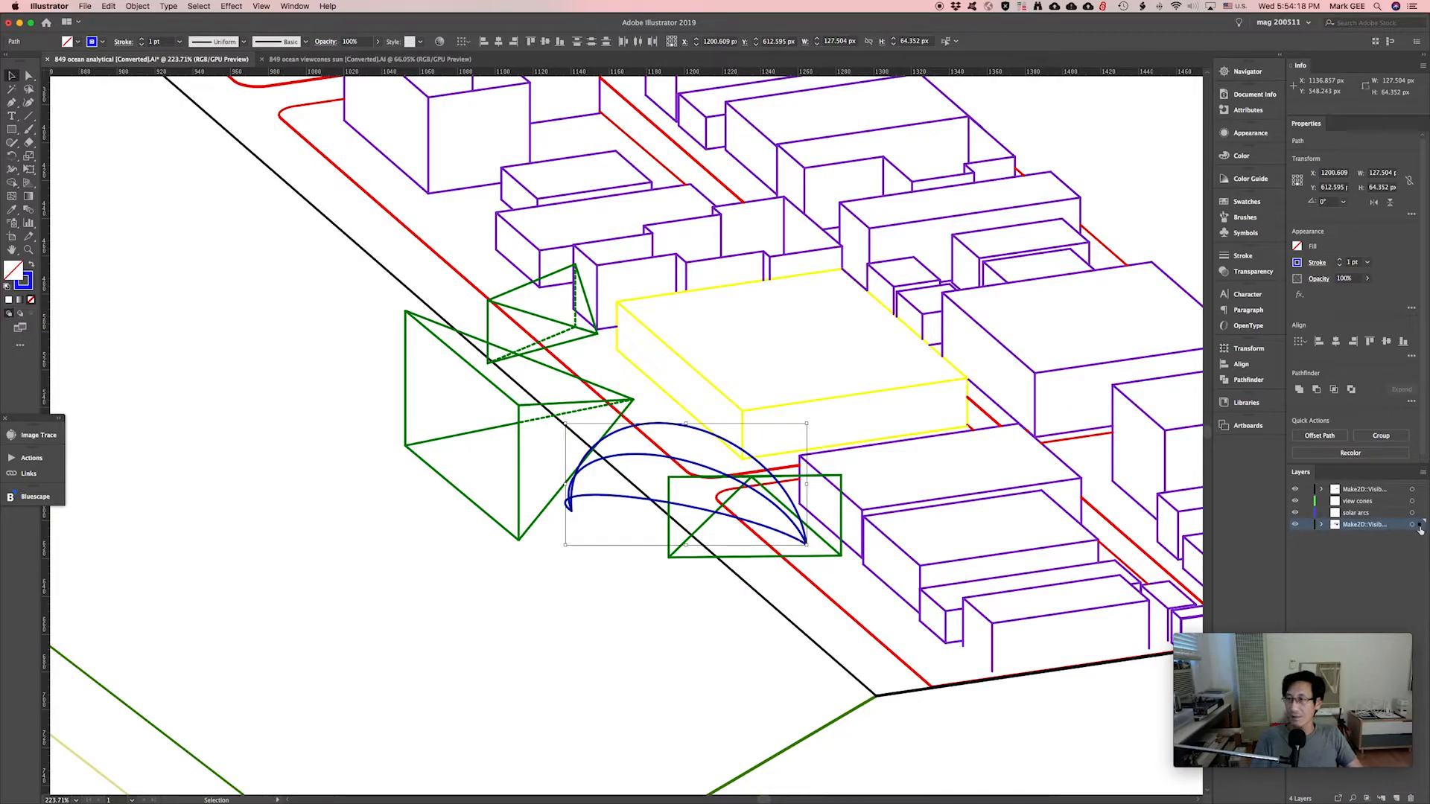
{"action": "left_click_drag", "start_coordinate": [1419, 525], "coordinate": [1420, 518]}
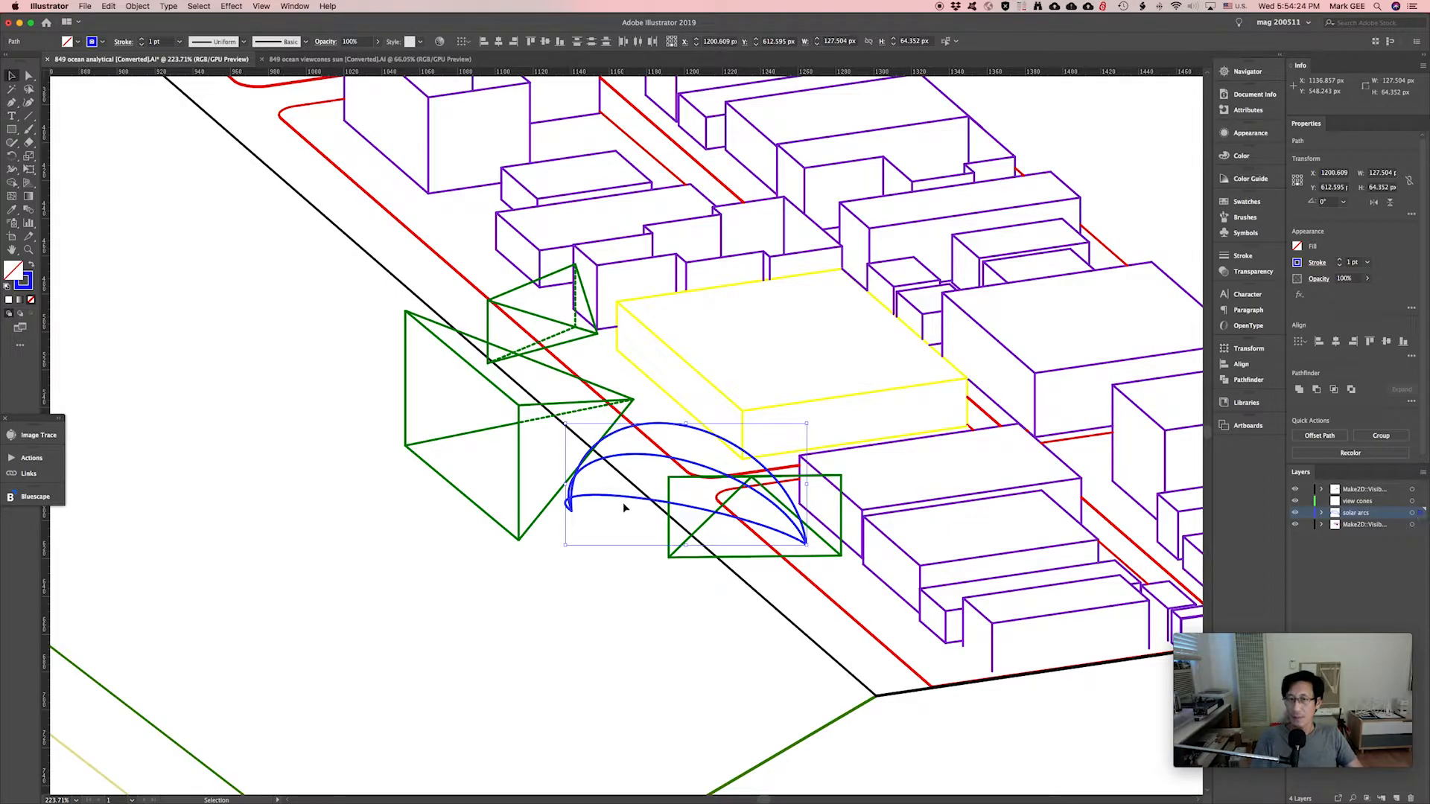
{"action": "left_click", "coordinate": [1295, 513]}
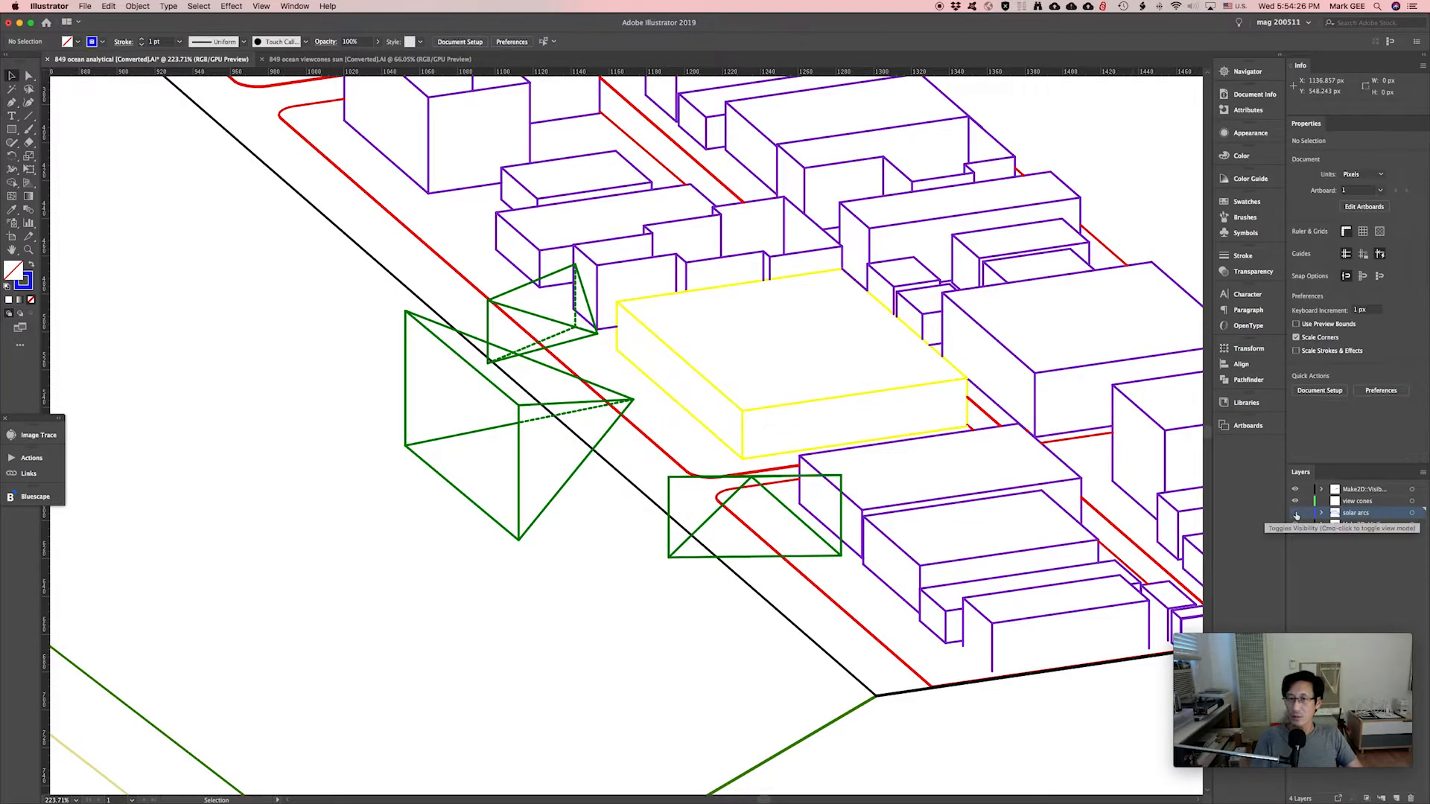
Move the three green view cones onto the 'view cones' layer.
{"action": "left_click", "coordinate": [1295, 513]}
{"action": "left_click", "coordinate": [1295, 513]}
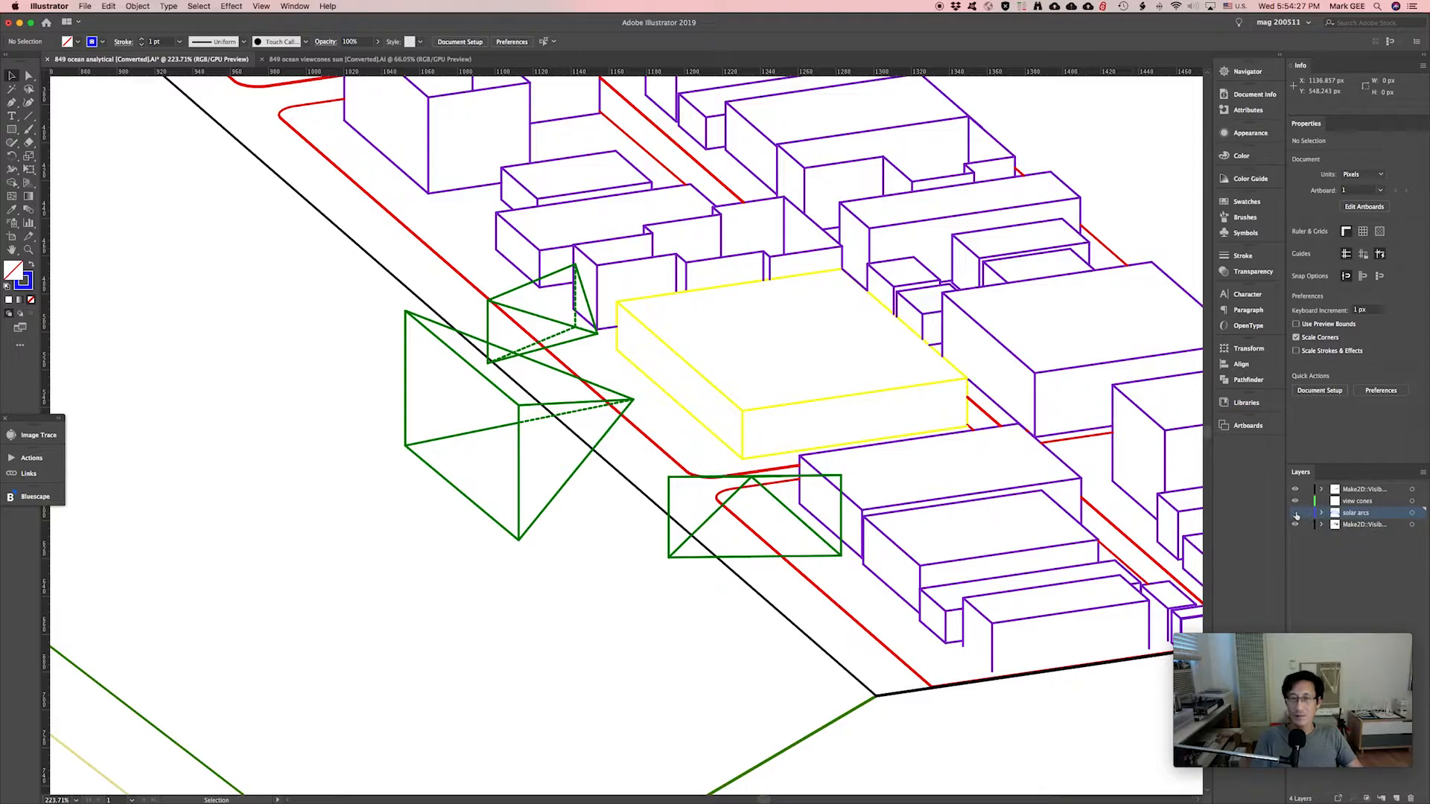
{"action": "left_click", "coordinate": [519, 469]}
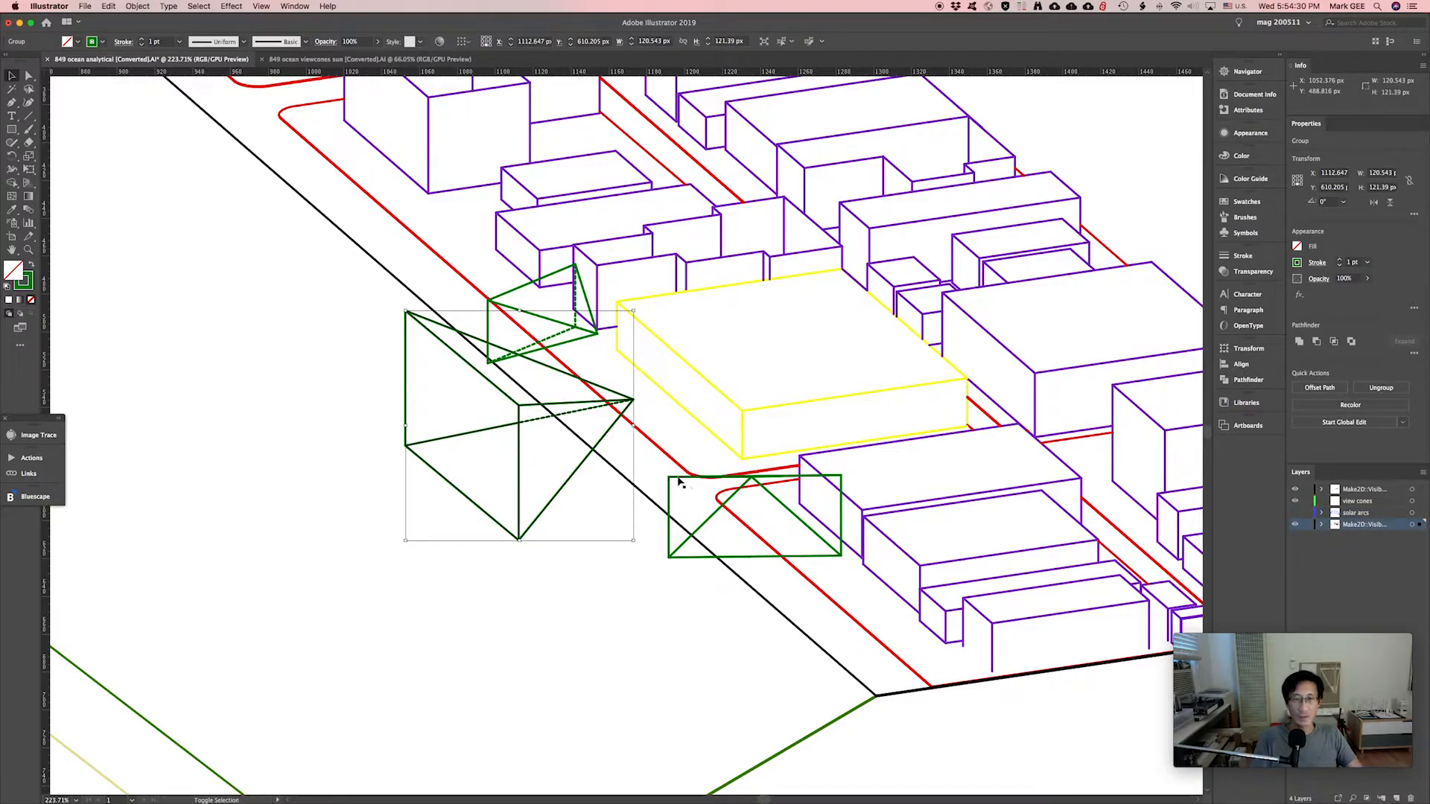
{"action": "left_click", "coordinate": [675, 480], "text": "shift"}
{"action": "left_click", "coordinate": [521, 292], "text": "shift"}
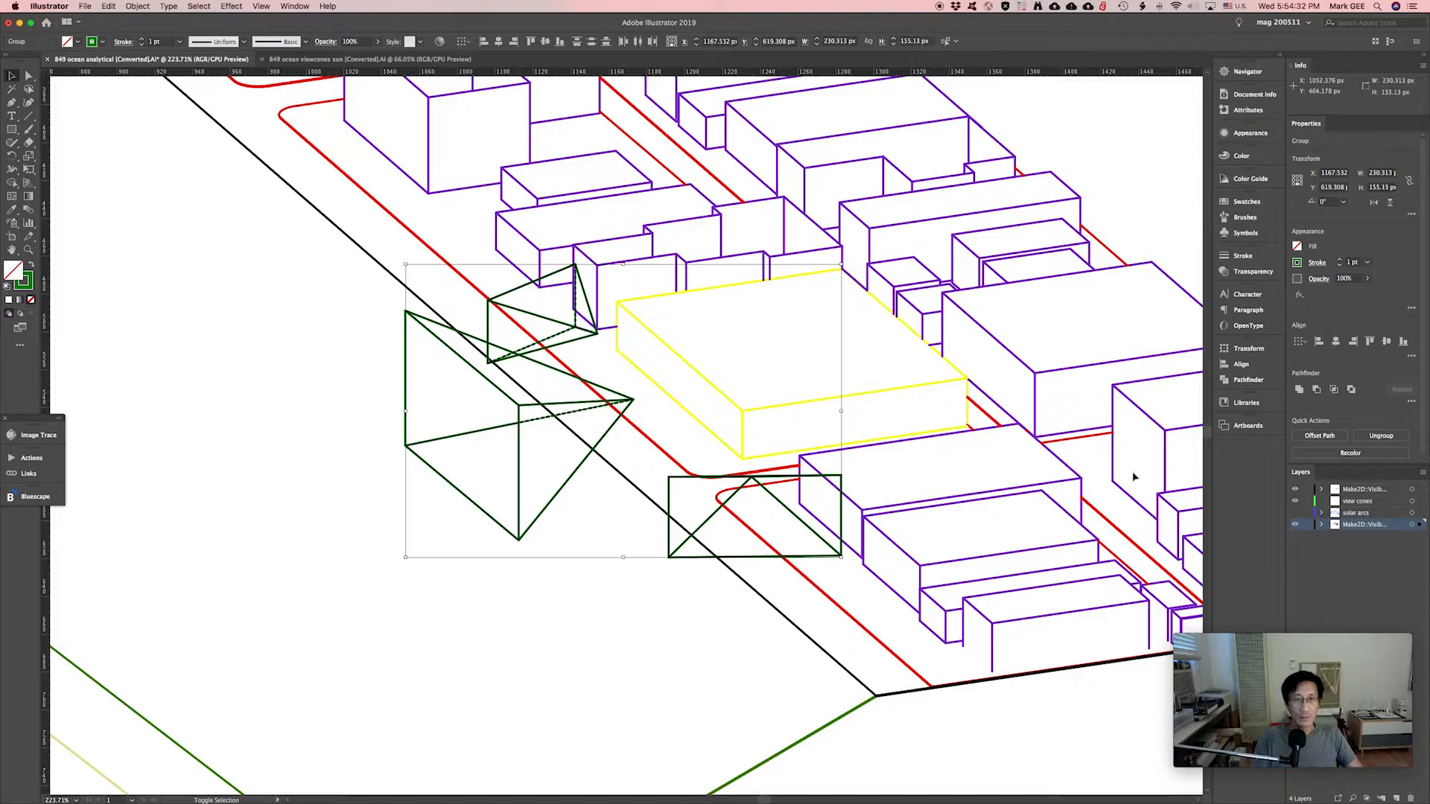
{"action": "left_click_drag", "start_coordinate": [1419, 525], "coordinate": [1419, 501]}
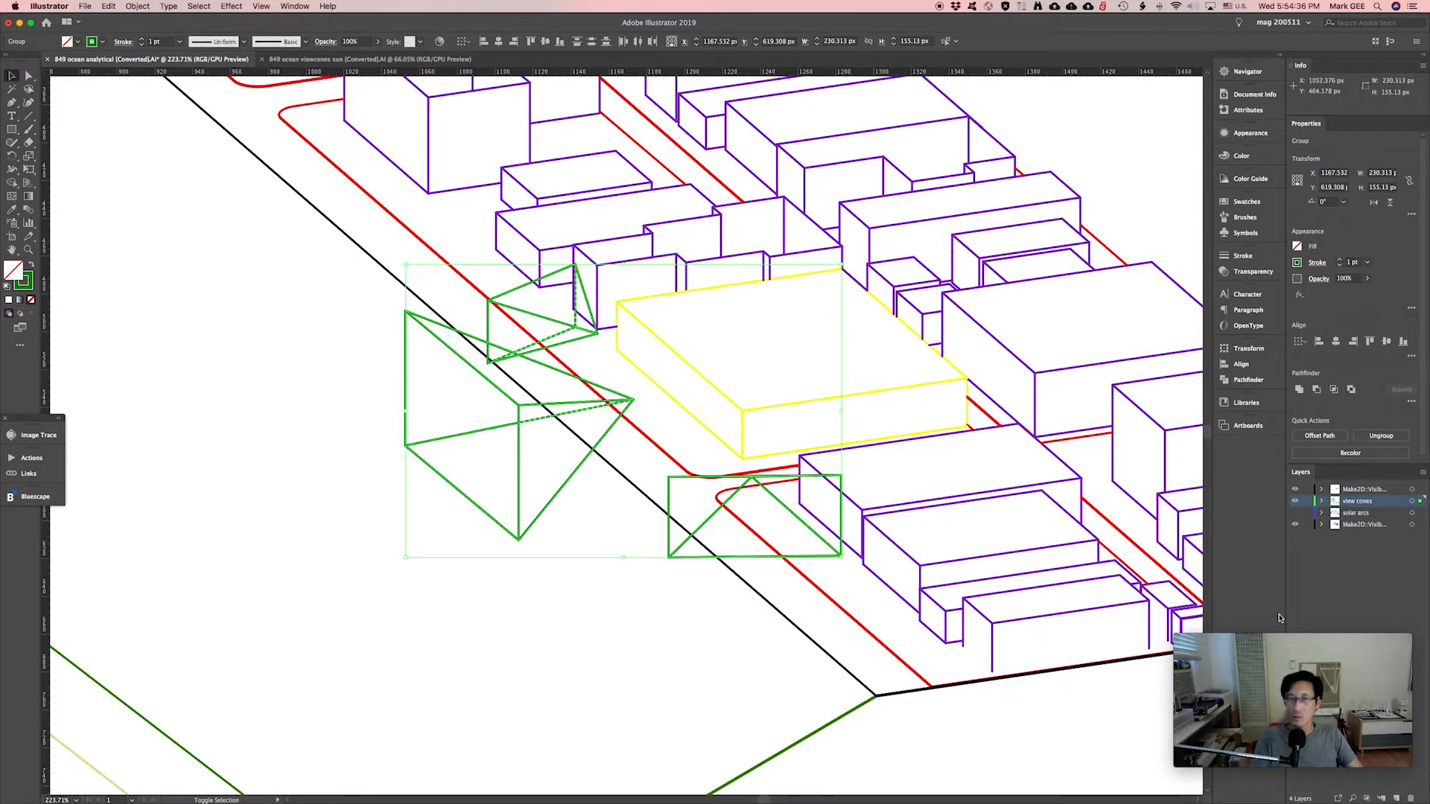
{"action": "left_click", "coordinate": [1296, 502]}
{"action": "left_click", "coordinate": [1296, 502]}
{"action": "left_click", "coordinate": [1295, 502]}
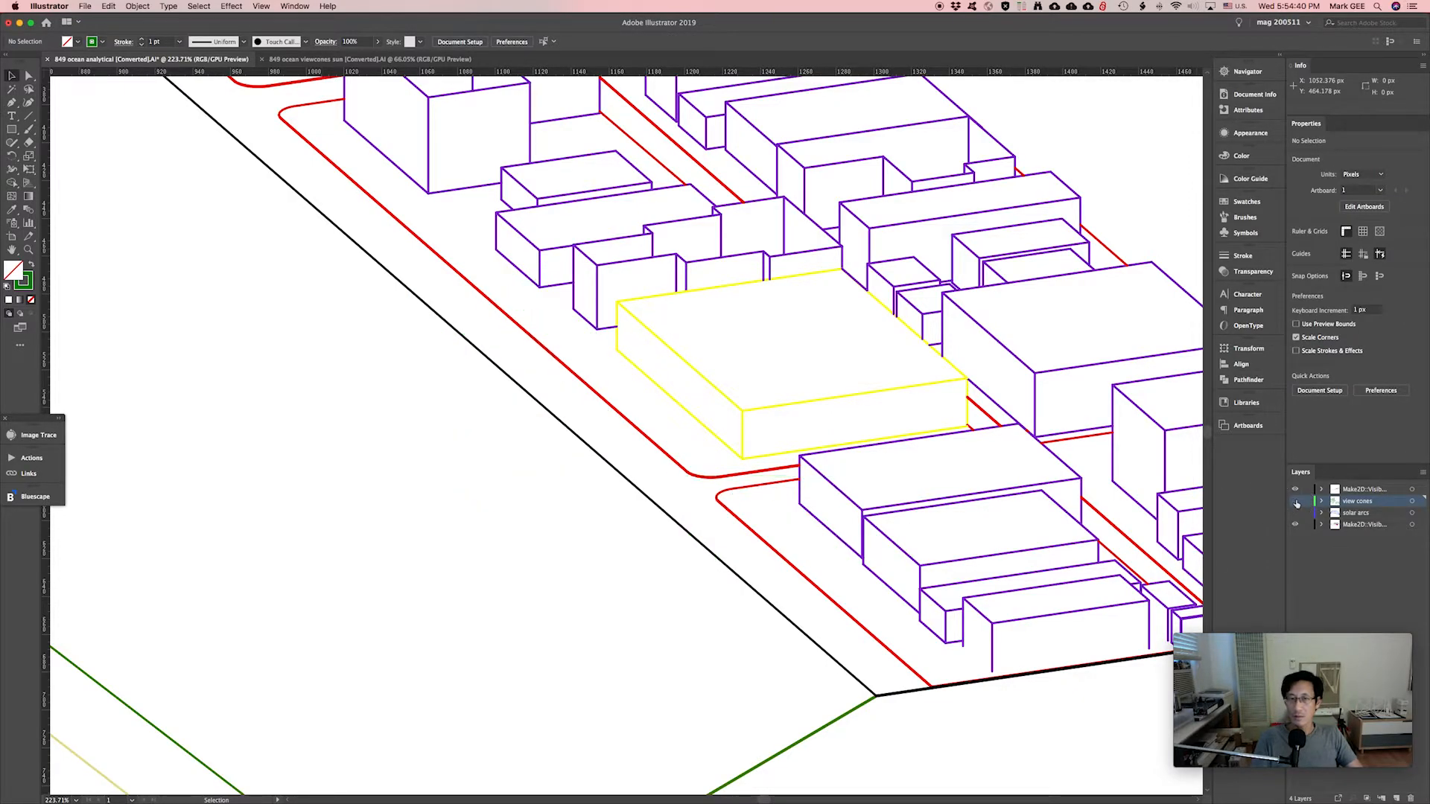
{"action": "left_click", "coordinate": [1297, 503]}
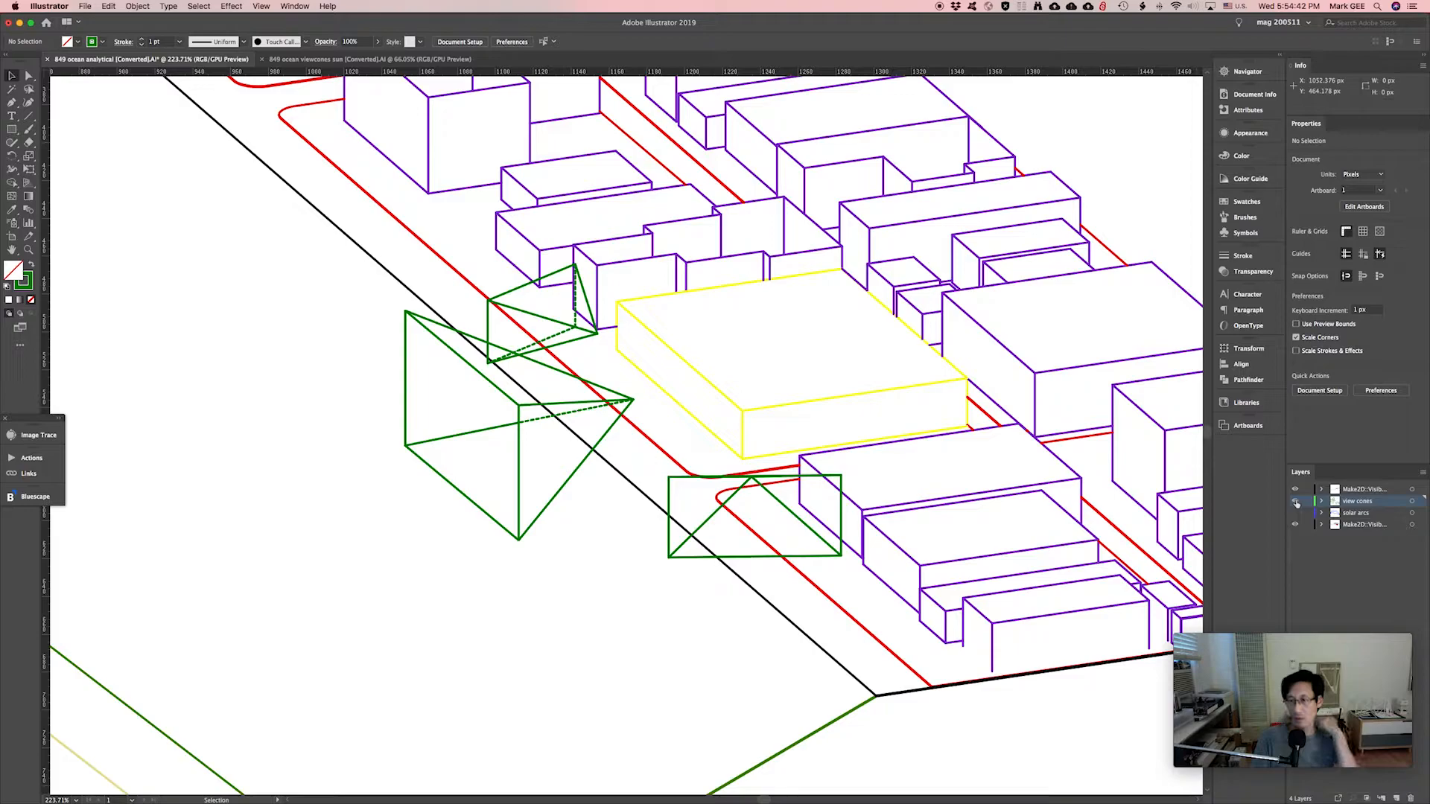
Show the solar arcs, group them, and shift them up-left and enlarge them near the yellow building.
{"action": "left_click", "coordinate": [1296, 512]}
{"action": "left_click_drag", "start_coordinate": [1306, 490], "coordinate": [1309, 521]}
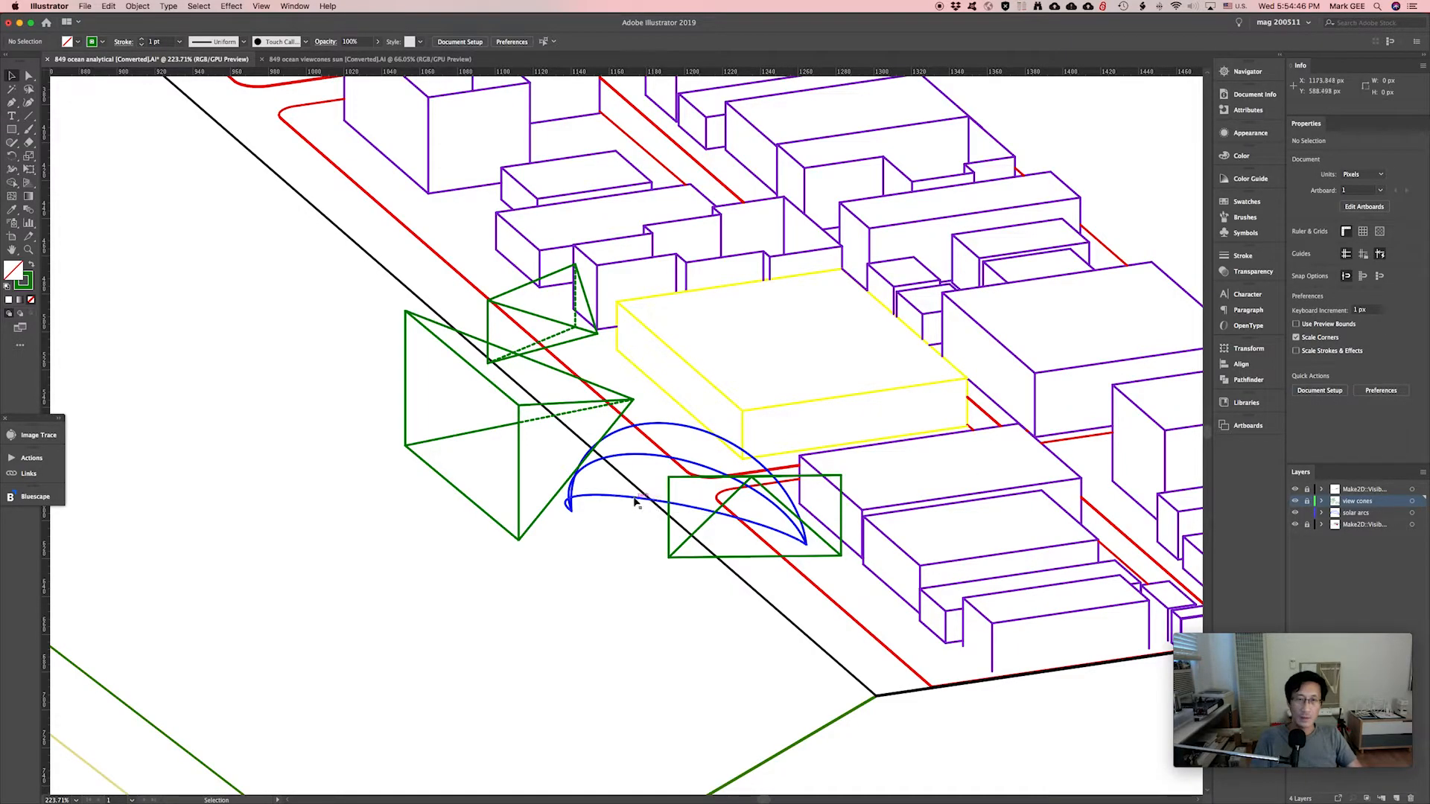
{"action": "left_click_drag", "start_coordinate": [635, 492], "coordinate": [606, 502]}
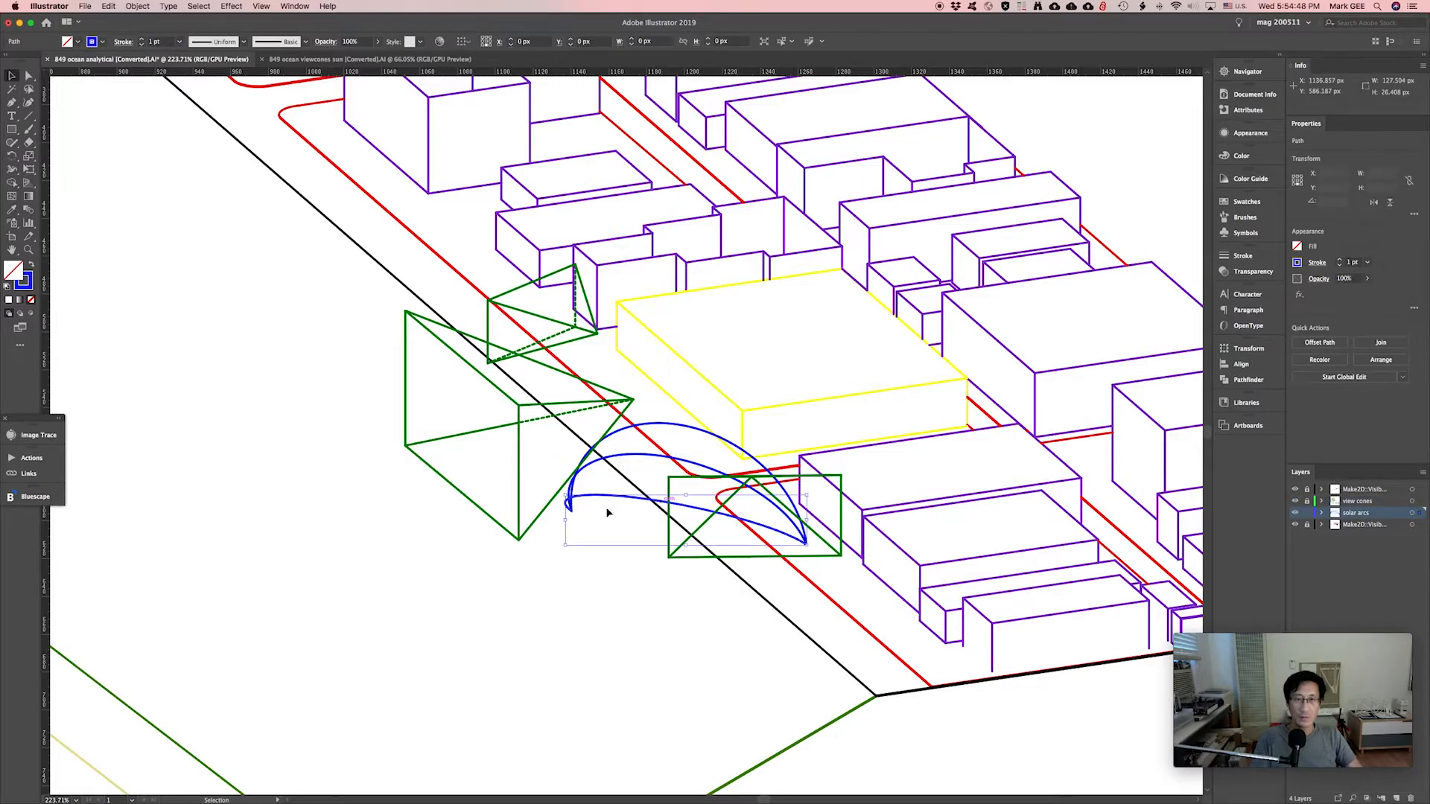
{"action": "left_click_drag", "start_coordinate": [873, 357], "coordinate": [771, 546]}
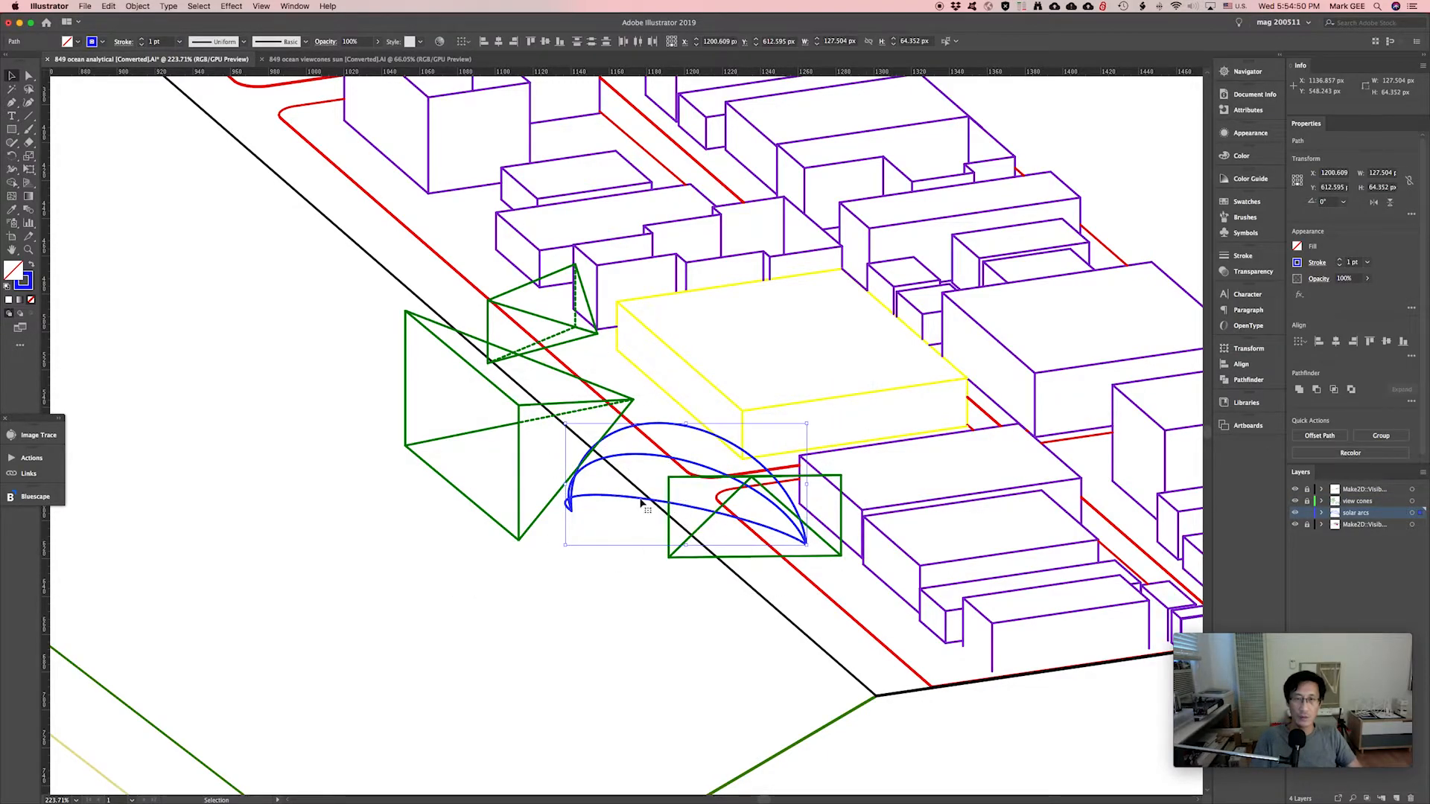
{"action": "left_click_drag", "start_coordinate": [634, 502], "coordinate": [615, 480]}
{"action": "key", "text": "super+g"}
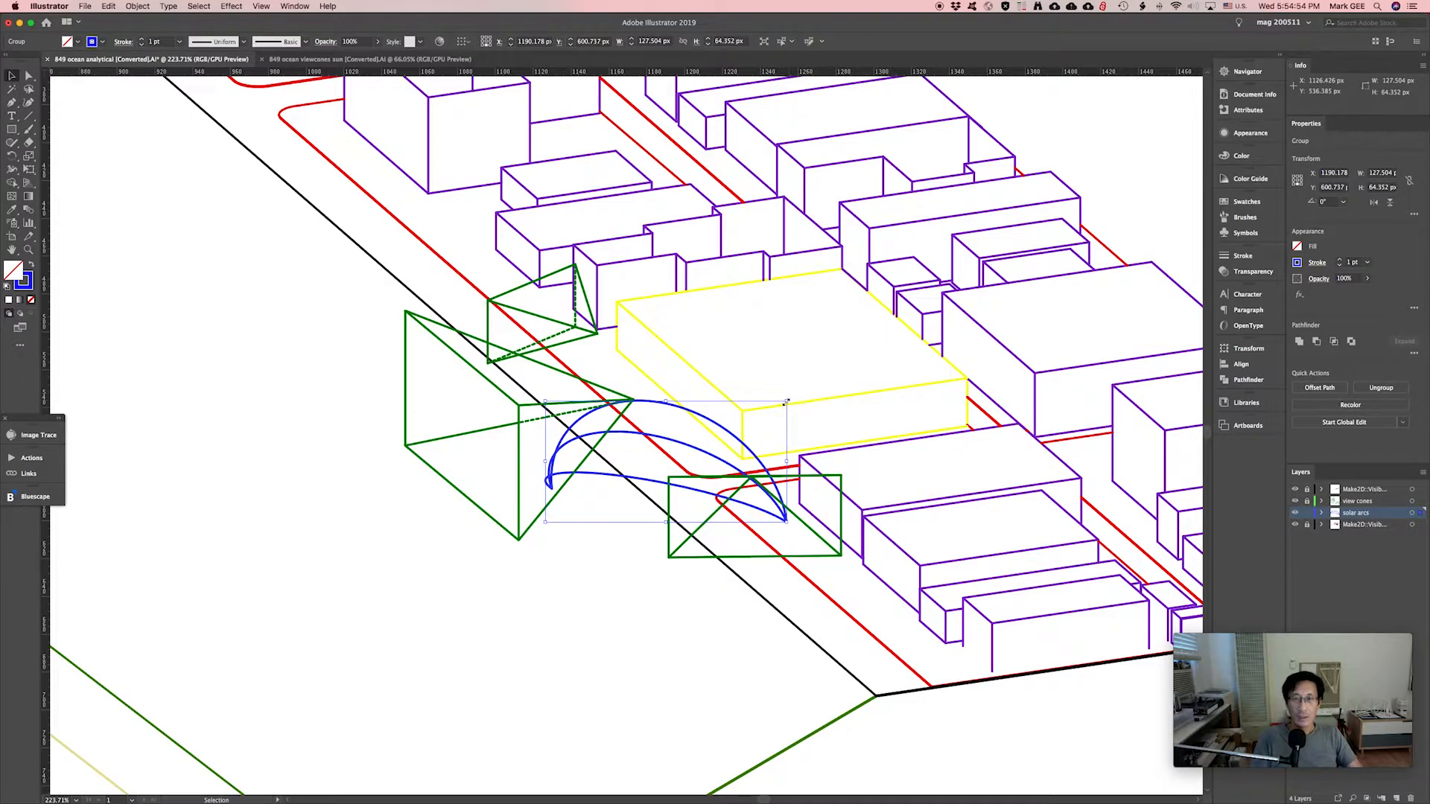
{"action": "left_click_drag", "start_coordinate": [786, 402], "coordinate": [759, 418], "text": "shift"}
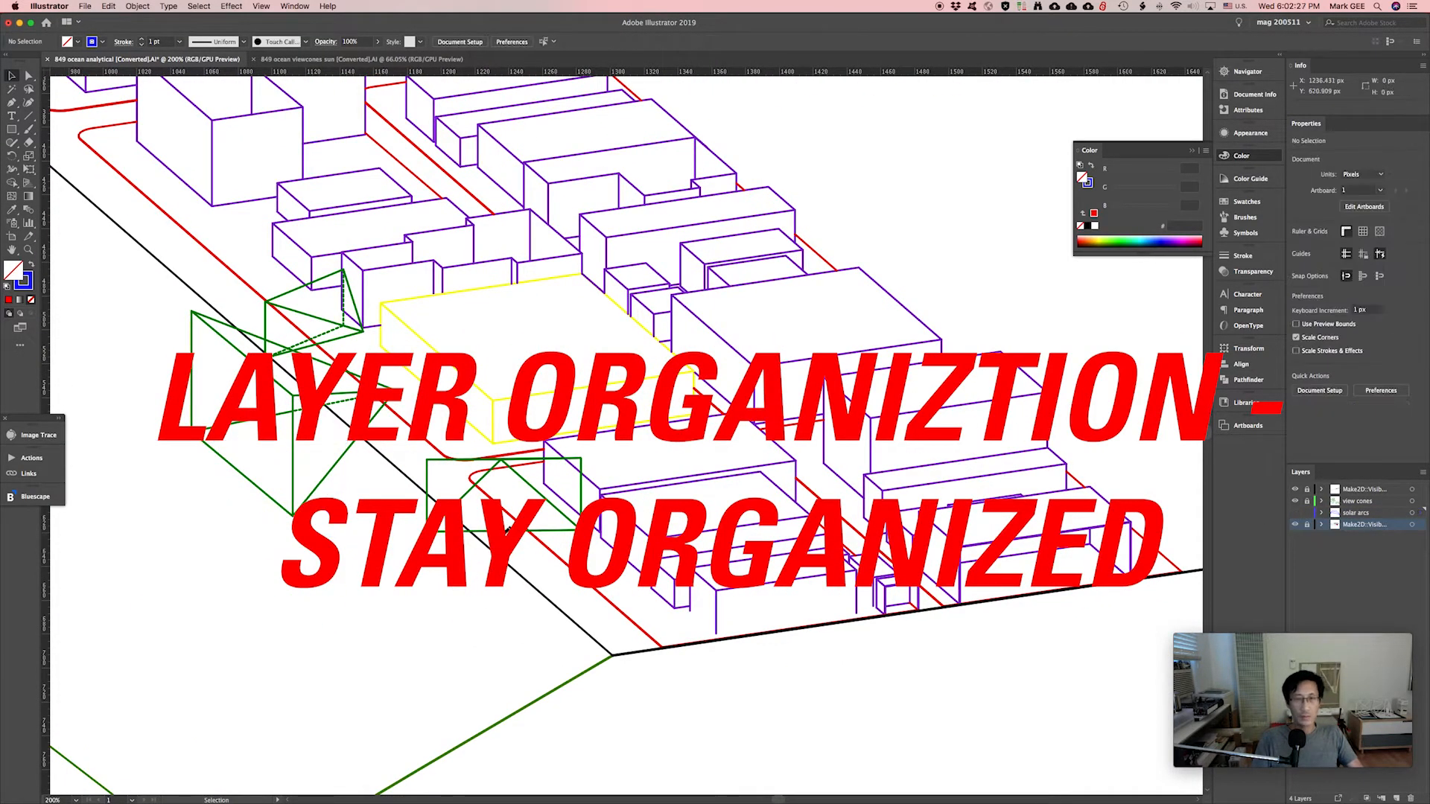
Unlock all layers and hide the 'view cones' and 'solar arcs' layers.
{"action": "left_click", "coordinate": [1307, 524]}
{"action": "left_click", "coordinate": [1307, 502]}
{"action": "left_click", "coordinate": [1307, 489]}
{"action": "left_click", "coordinate": [1356, 501]}
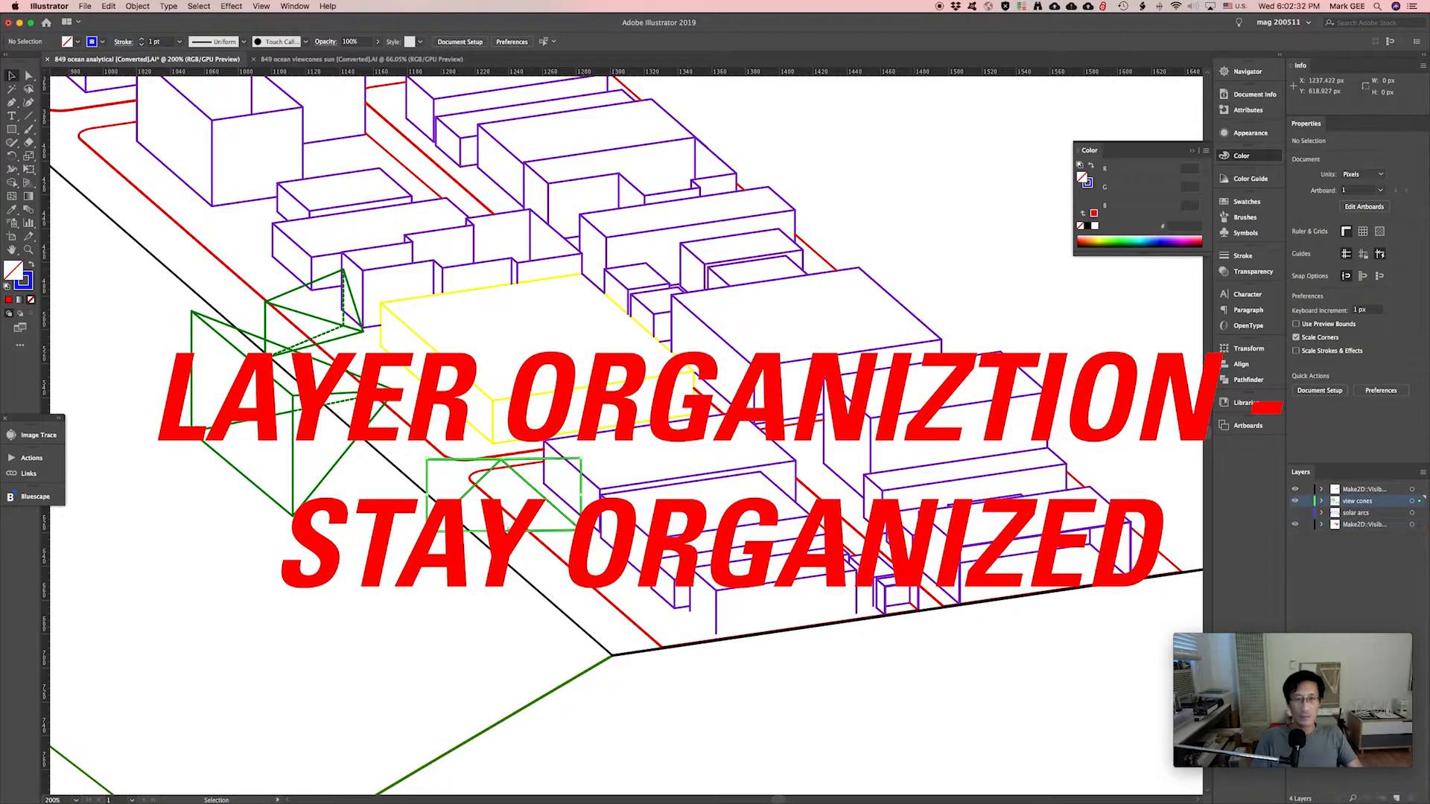
{"action": "left_click", "coordinate": [327, 474]}
{"action": "left_click", "coordinate": [1295, 501]}
Rename the bottom Make2D layer to 'base drawing'.
{"action": "scroll", "coordinate": [1100, 544], "scroll_direction": "down", "scroll_amount": 2, "text": "alt"}
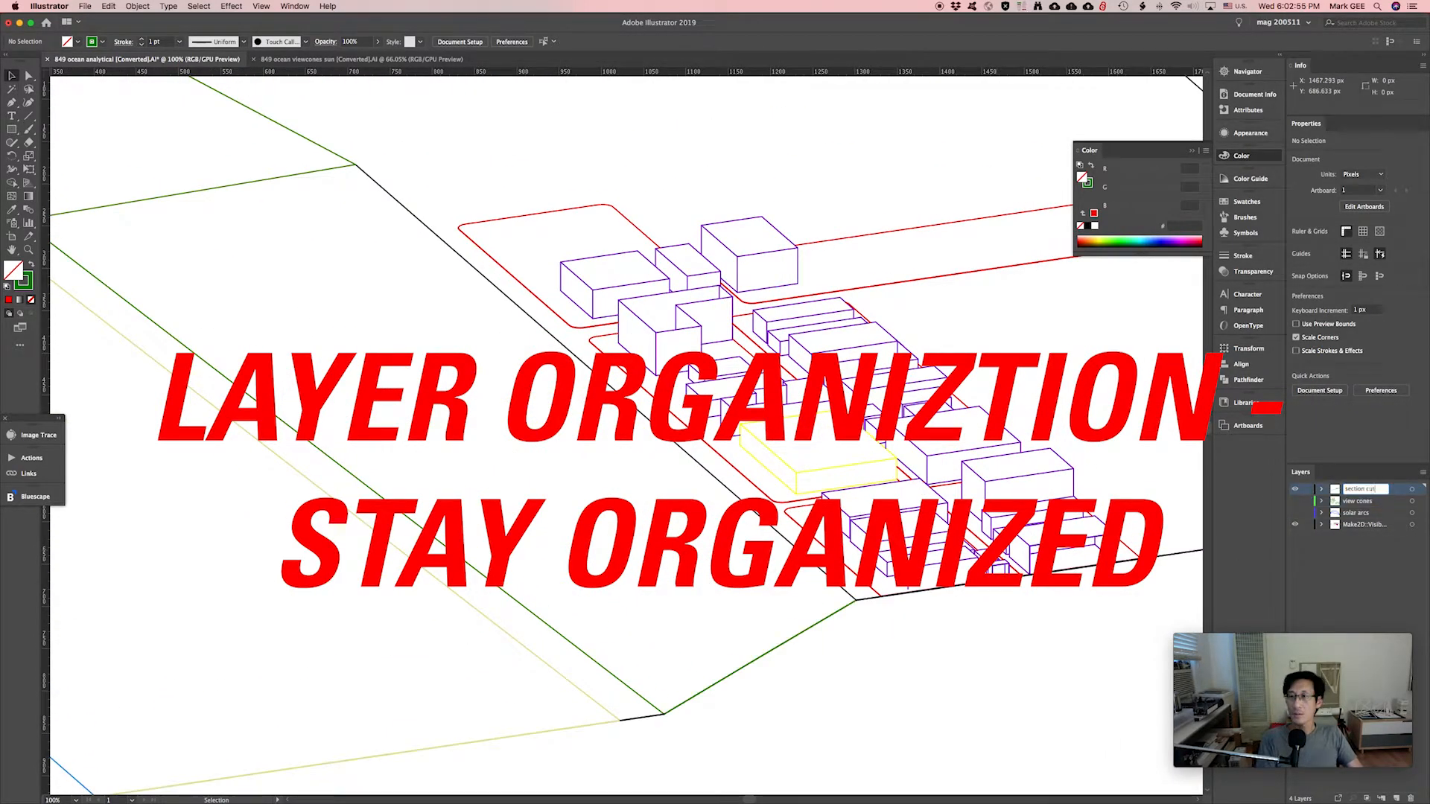
{"action": "double_click", "coordinate": [1357, 524]}
{"action": "type", "text": "base drawing"}
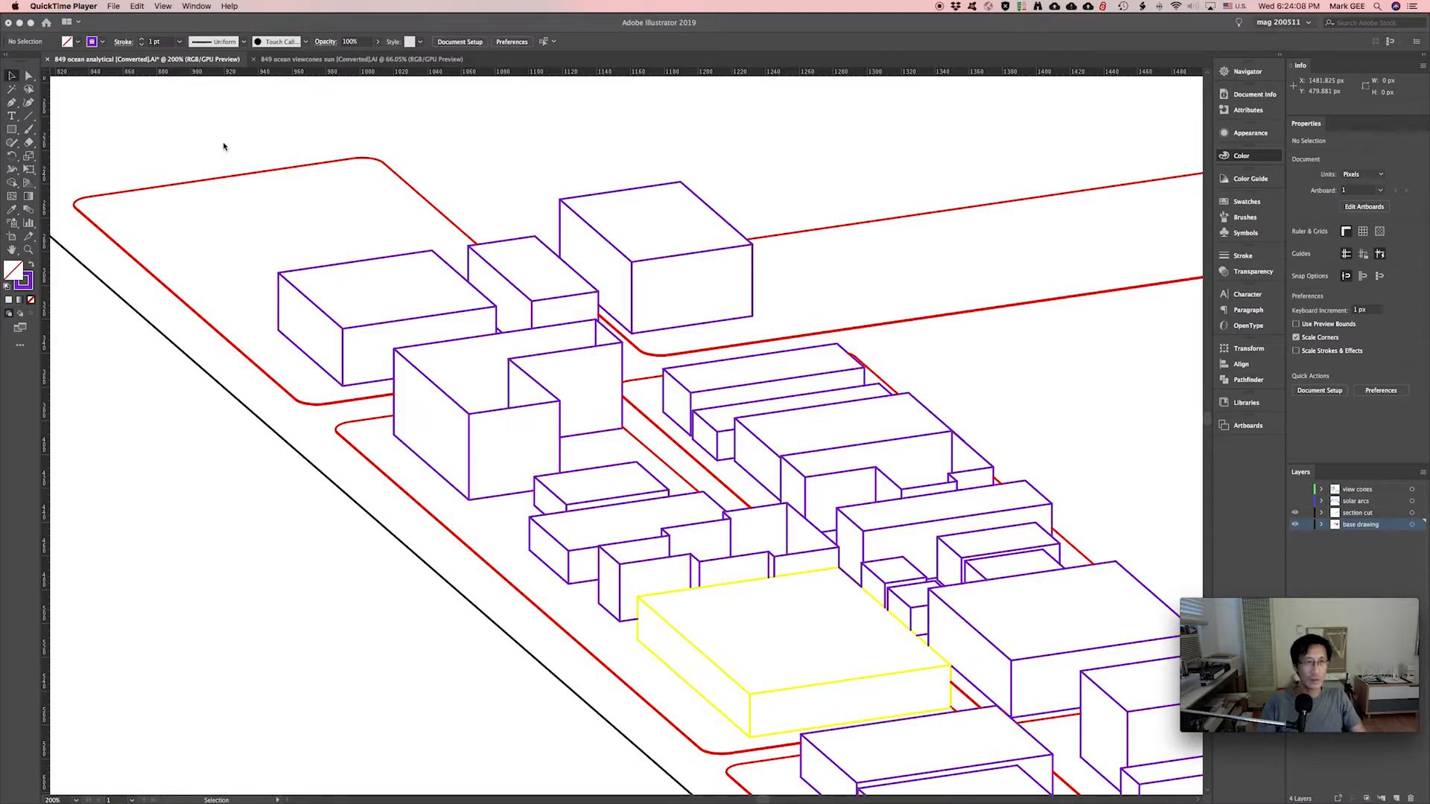
Select the base drawing linework, switch to Shape Builder, and zoom in on the building blocks.
{"action": "left_click", "coordinate": [511, 149]}
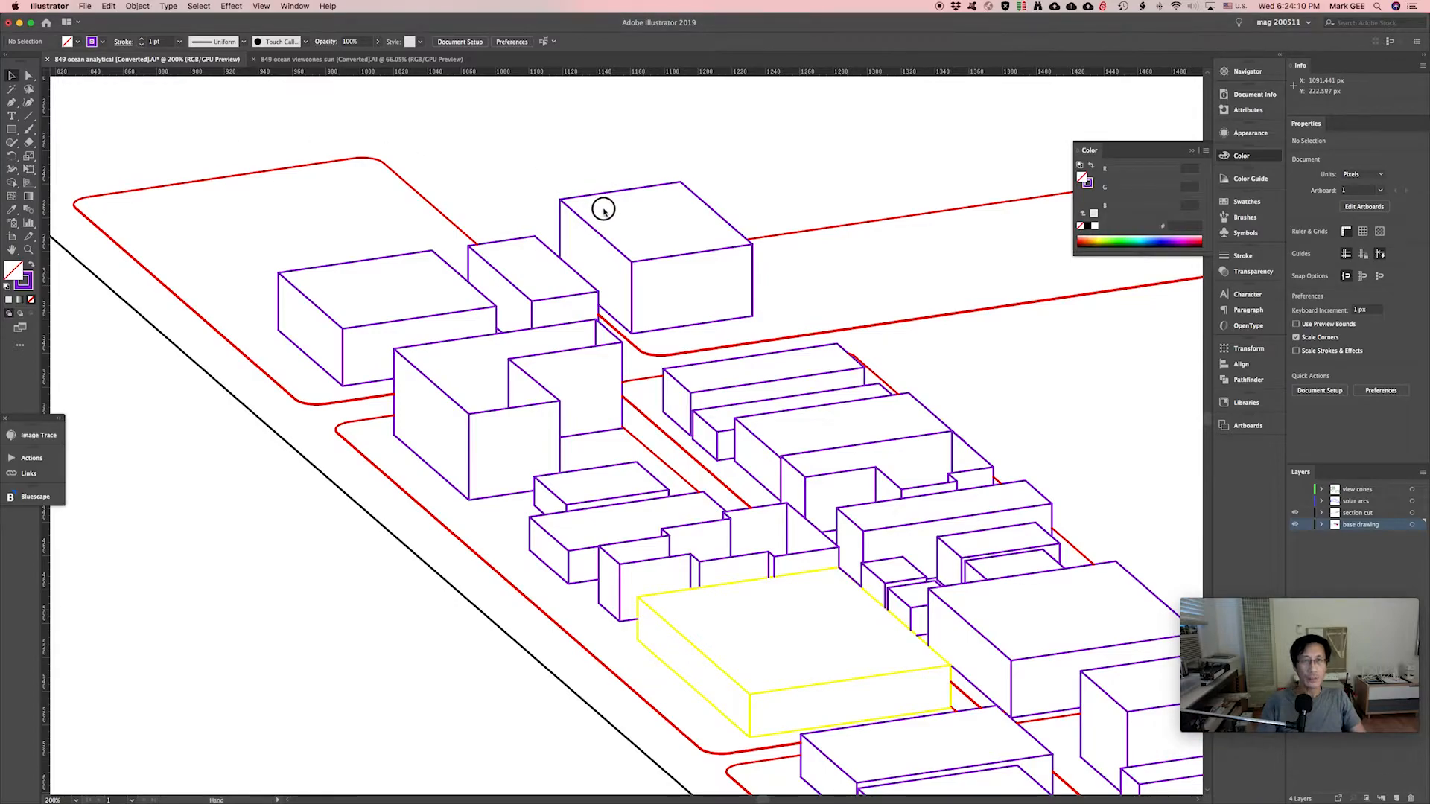
{"action": "left_click_drag", "start_coordinate": [439, 170], "coordinate": [561, 247]}
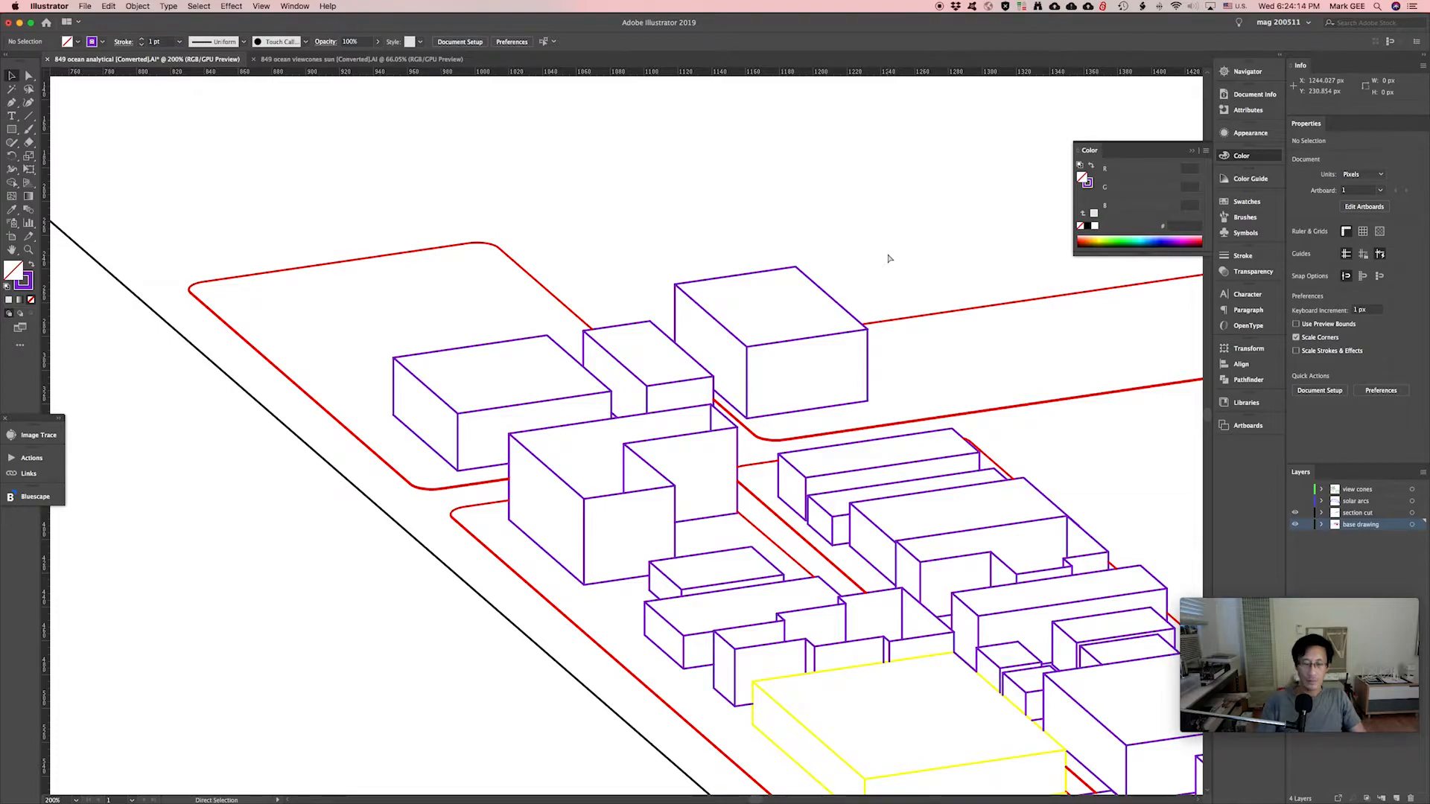
{"action": "key", "text": "super+minus"}
{"action": "key", "text": "super+minus"}
{"action": "key", "text": "super+minus"}
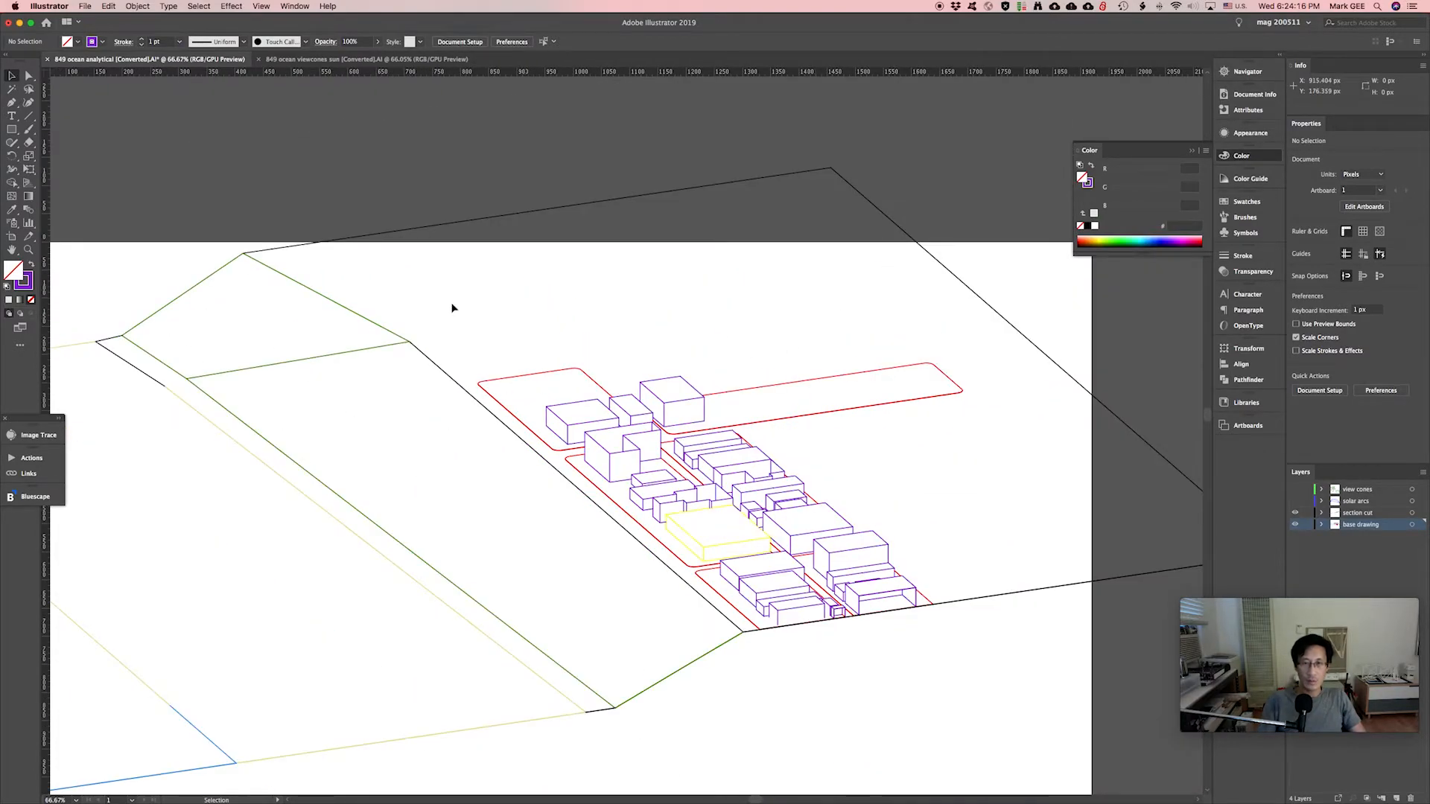
{"action": "left_click", "coordinate": [990, 669]}
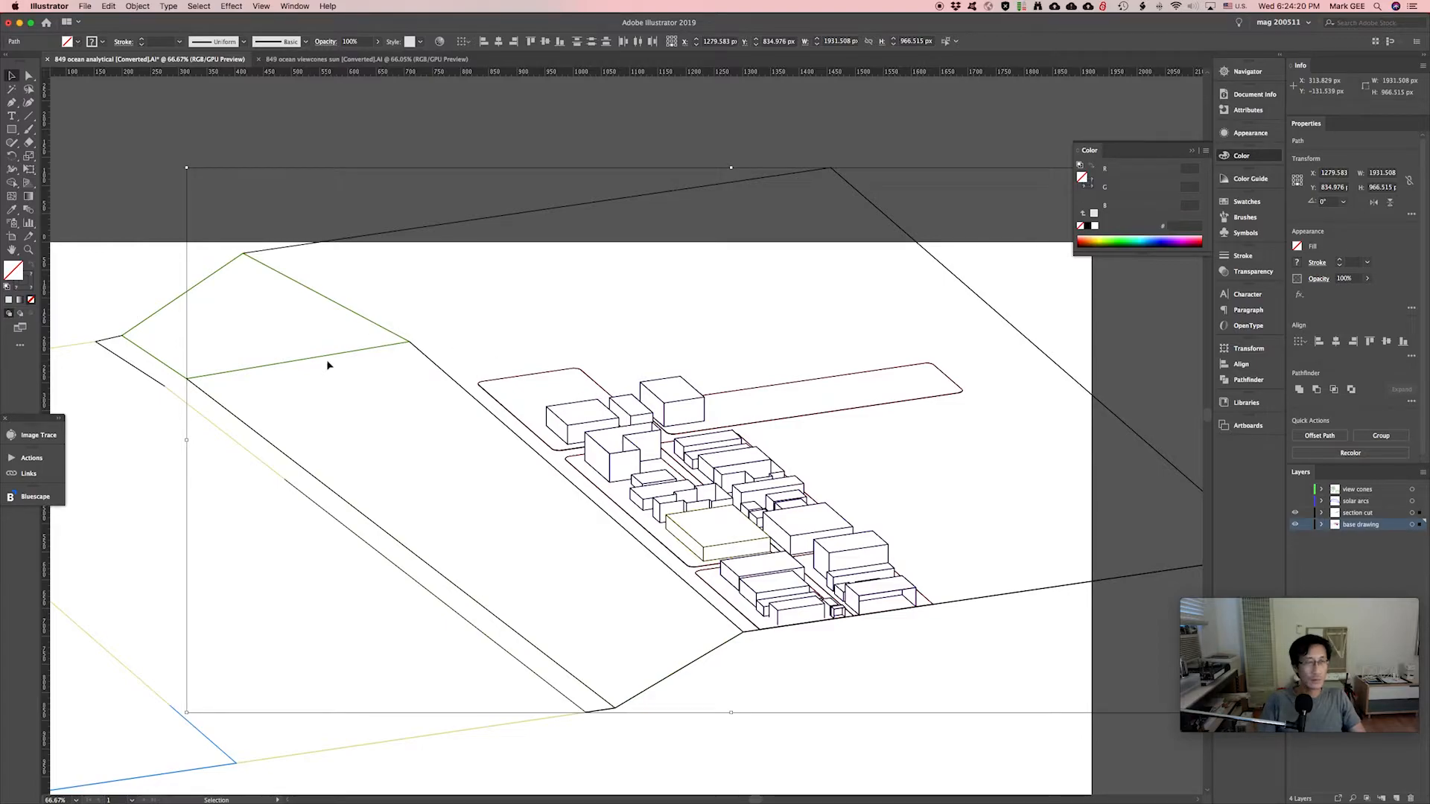
{"action": "key", "text": "shift+m"}
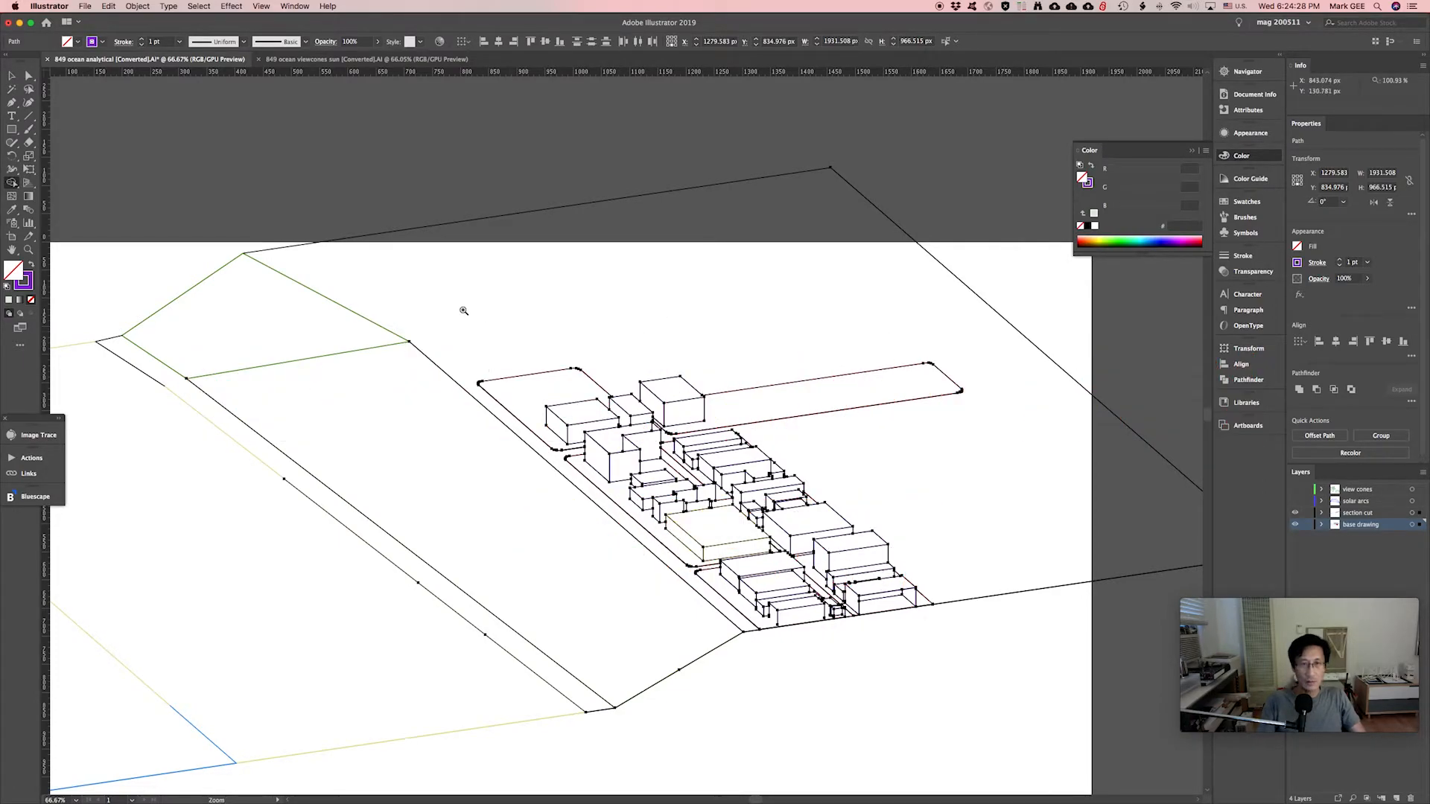
{"action": "left_click_drag", "start_coordinate": [463, 311], "coordinate": [769, 509]}
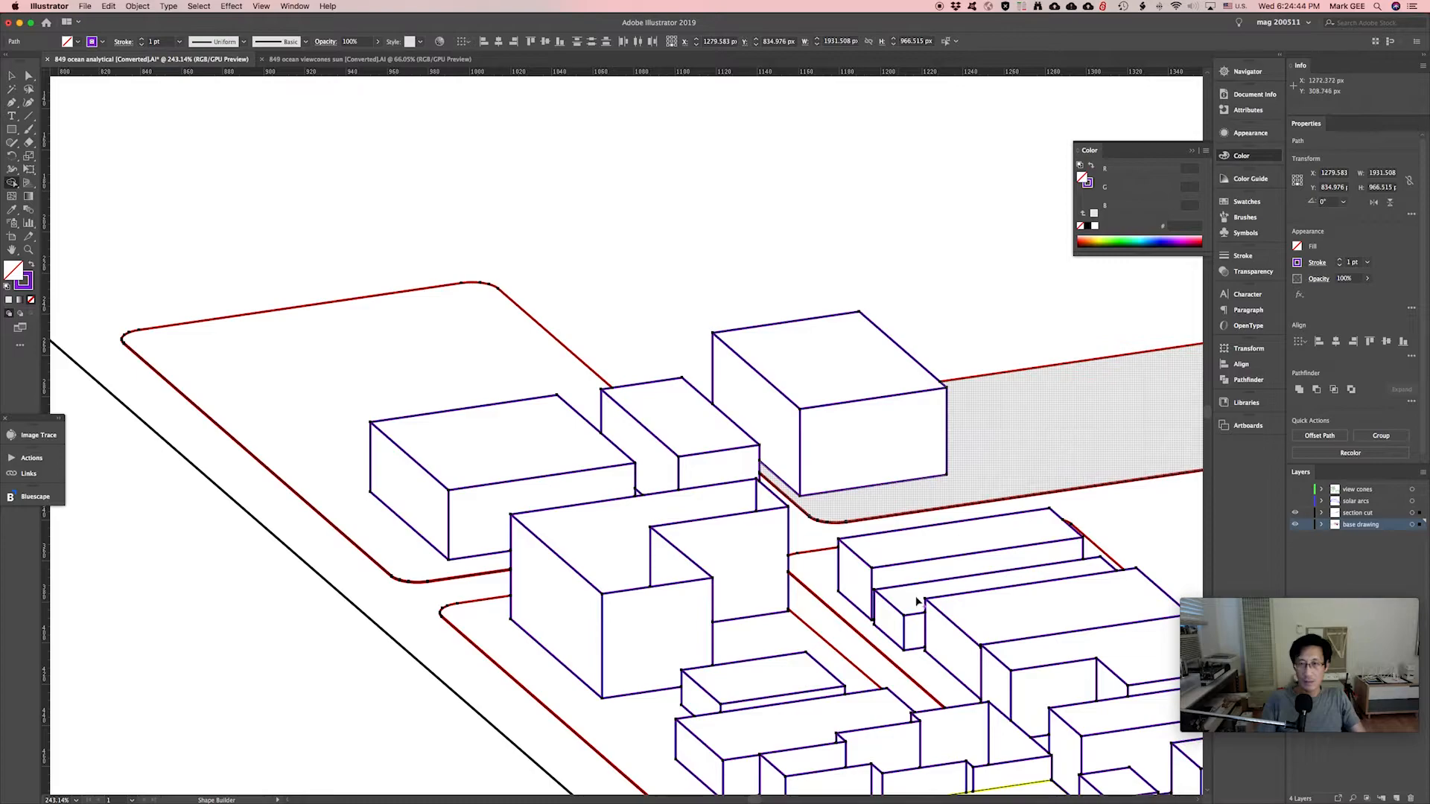
Set the fill to light green (RGB 176, 255, 176) and fill the left, middle and right roofs.
{"action": "double_click", "coordinate": [15, 271]}
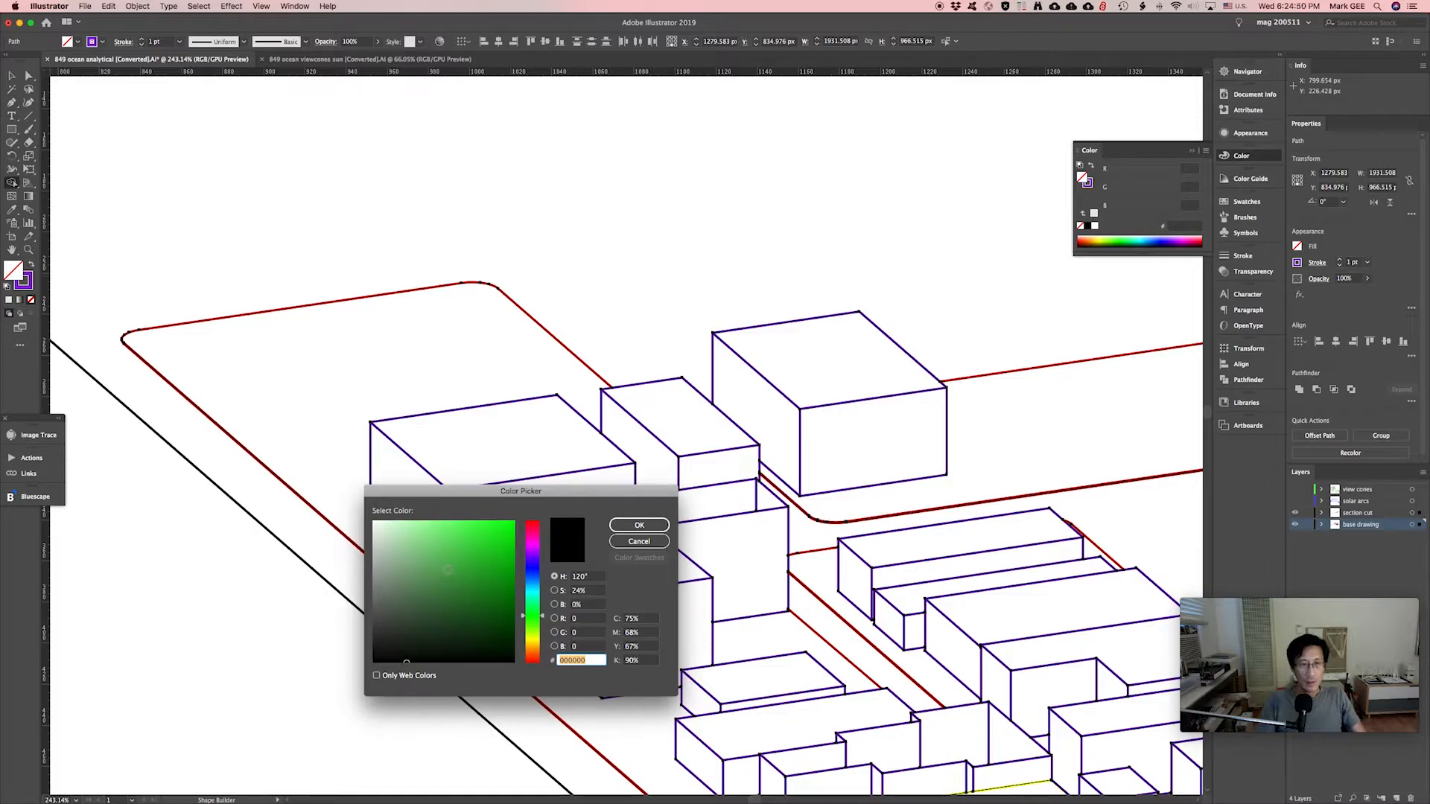
{"action": "left_click", "coordinate": [421, 525]}
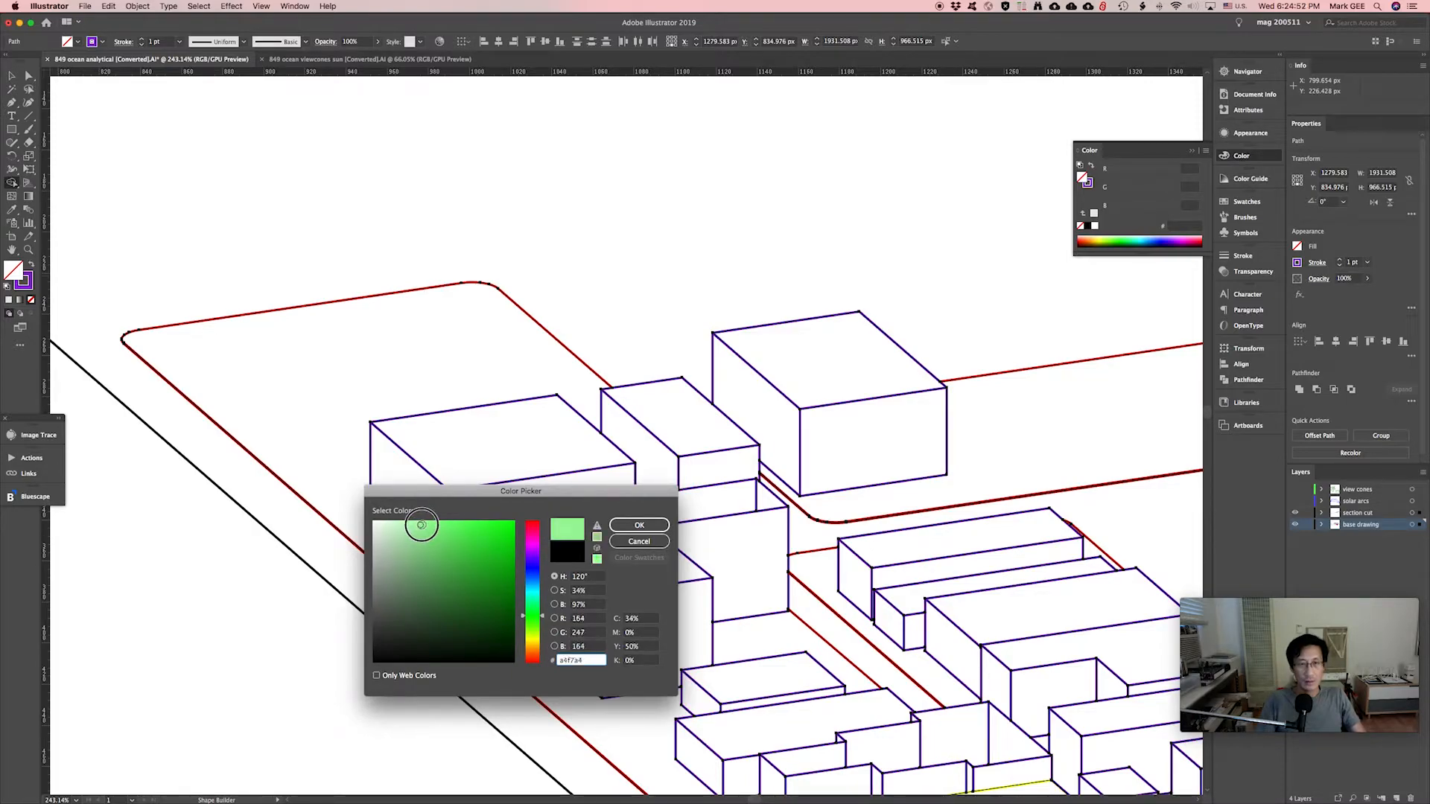
{"action": "left_click", "coordinate": [648, 529]}
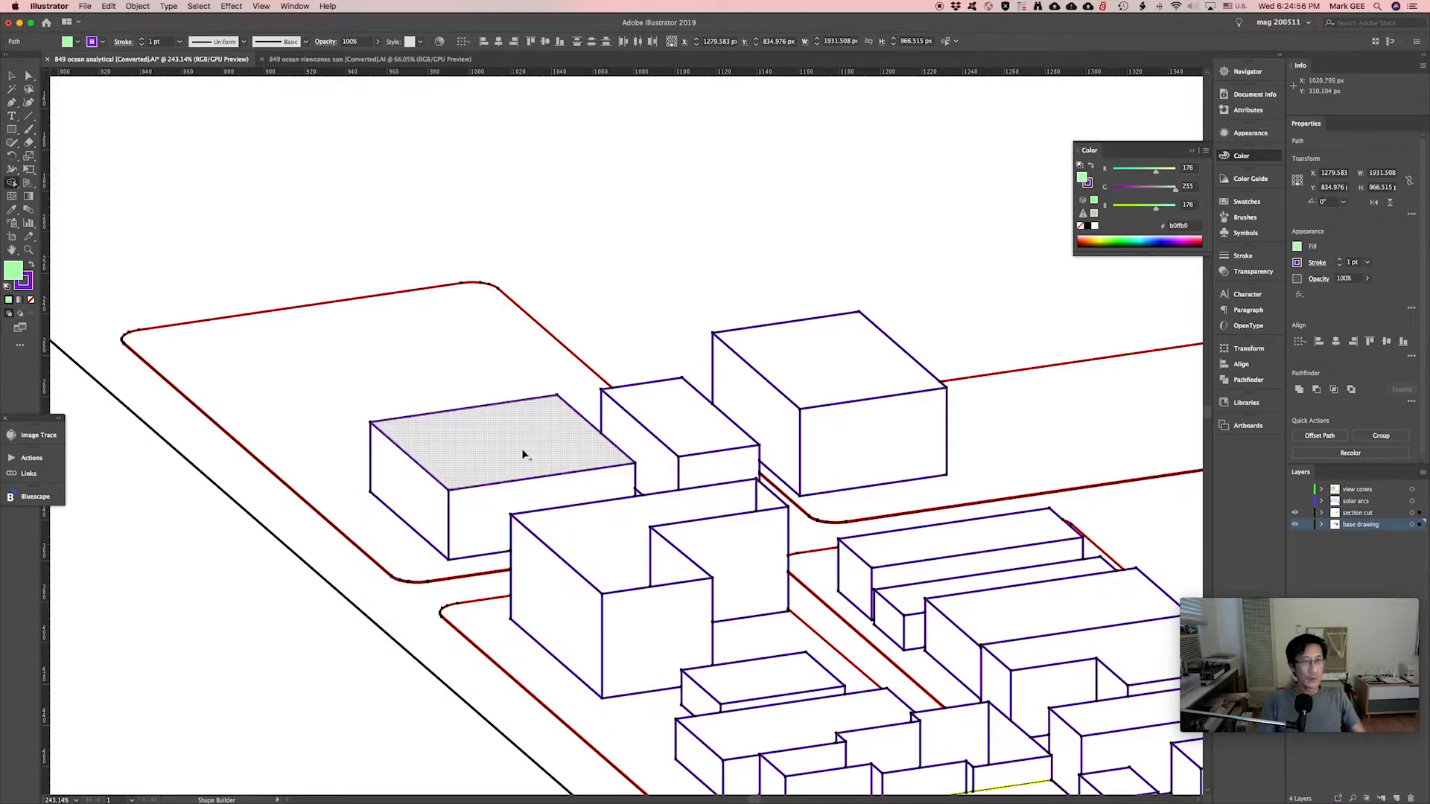
{"action": "left_click", "coordinate": [533, 441]}
{"action": "left_click", "coordinate": [674, 417]}
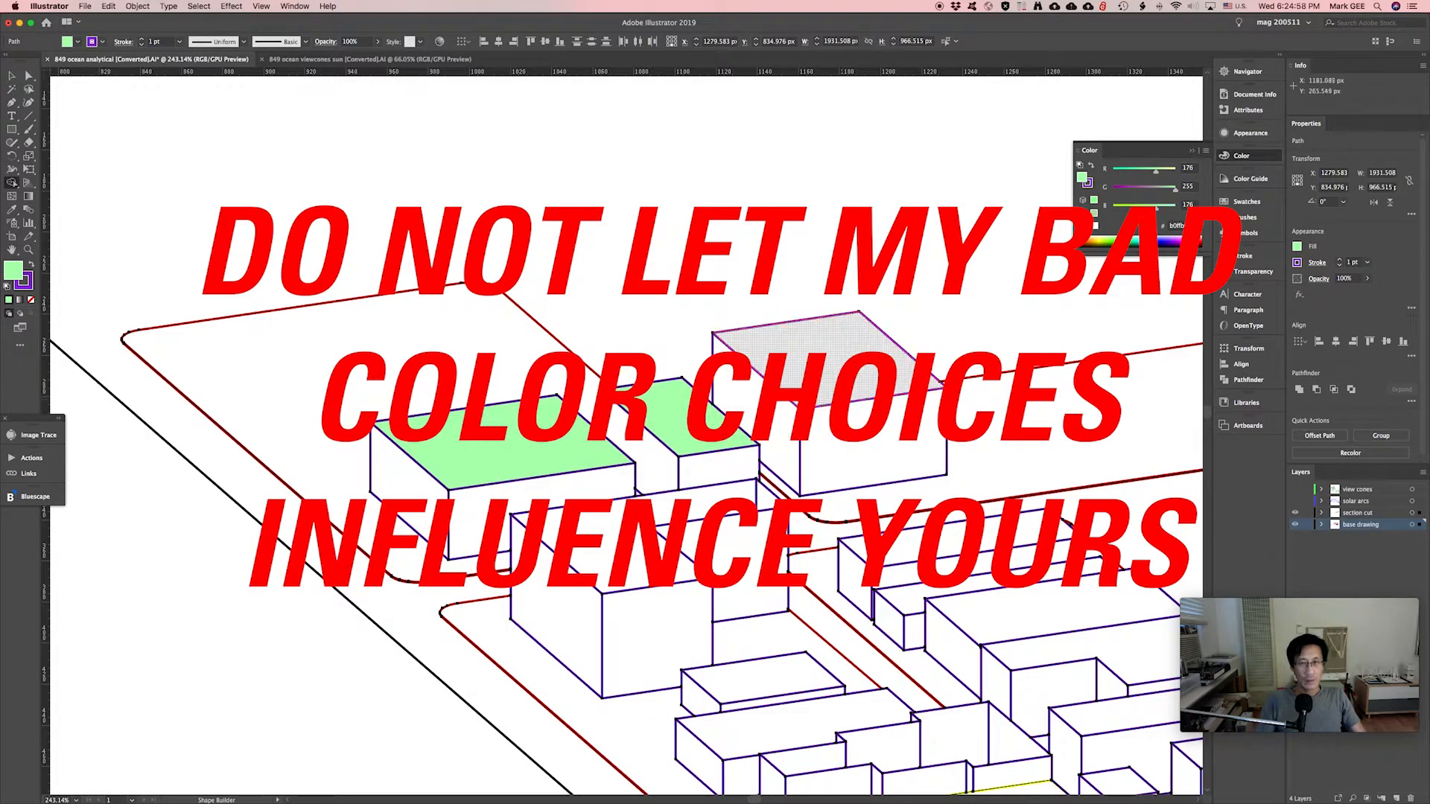
{"action": "left_click", "coordinate": [844, 385]}
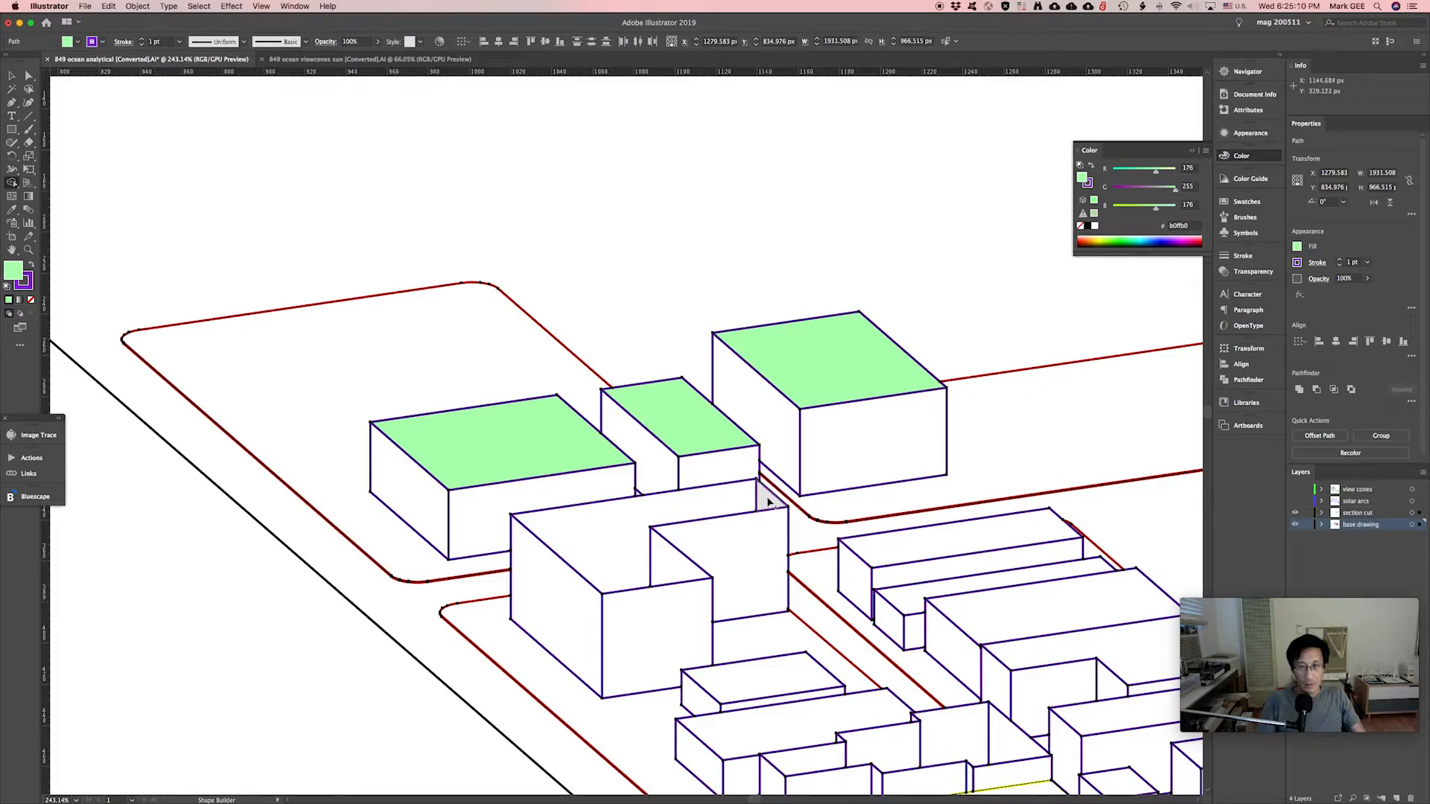
Merge the L-shaped roof and triangle into one green face and fill the long and lower block roofs.
{"action": "left_click_drag", "start_coordinate": [769, 503], "coordinate": [719, 499]}
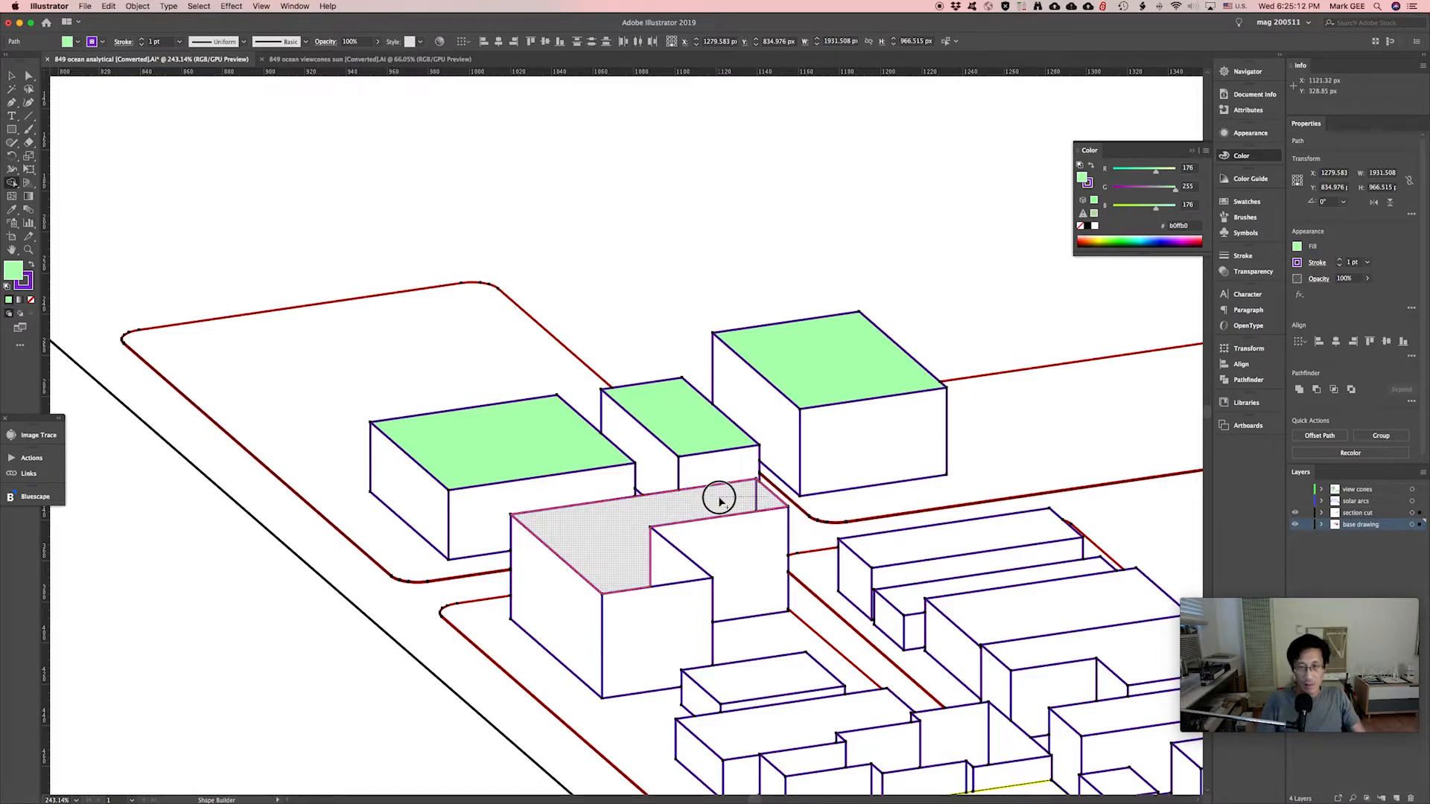
{"action": "left_click_drag", "start_coordinate": [719, 501], "coordinate": [720, 501]}
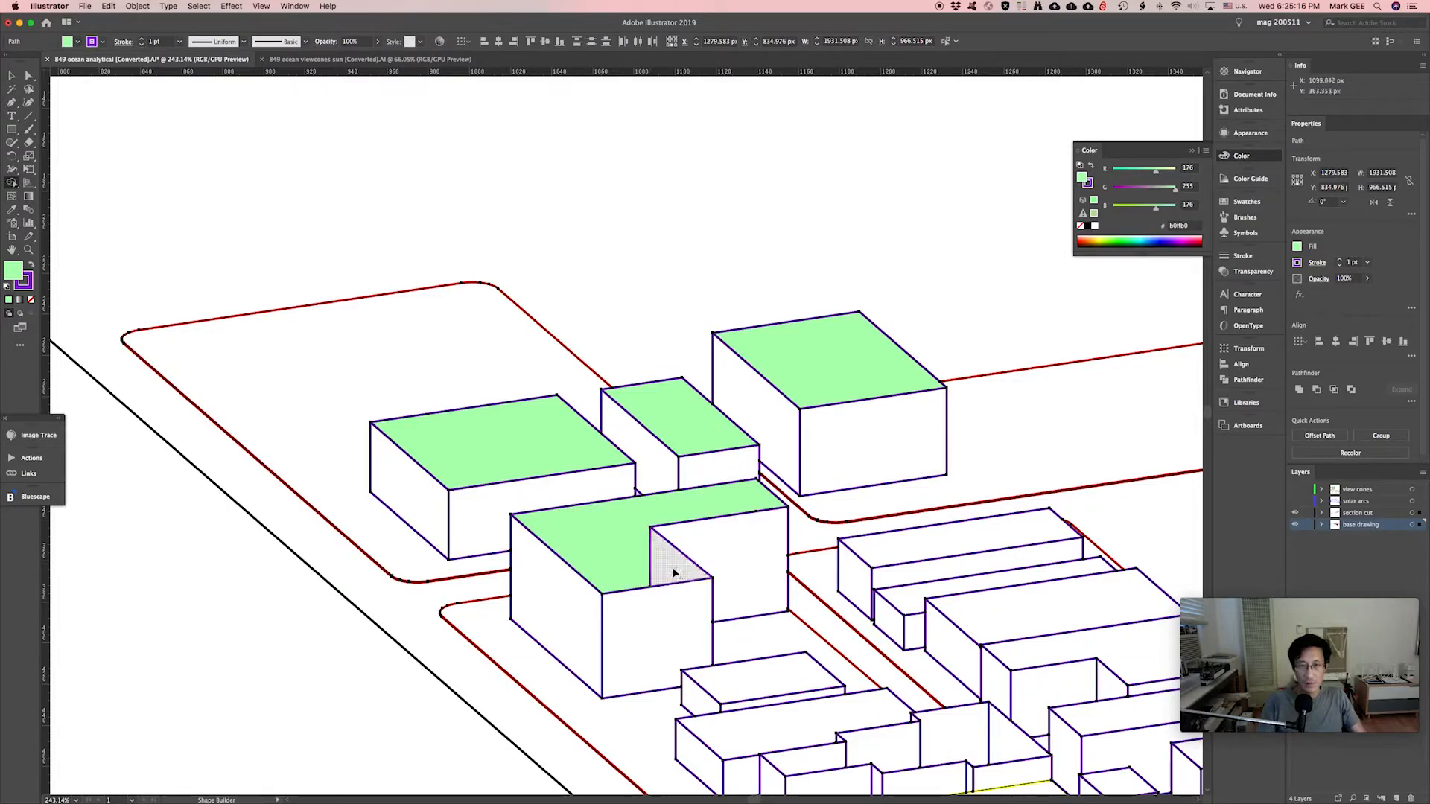
{"action": "left_click_drag", "start_coordinate": [673, 572], "coordinate": [623, 555]}
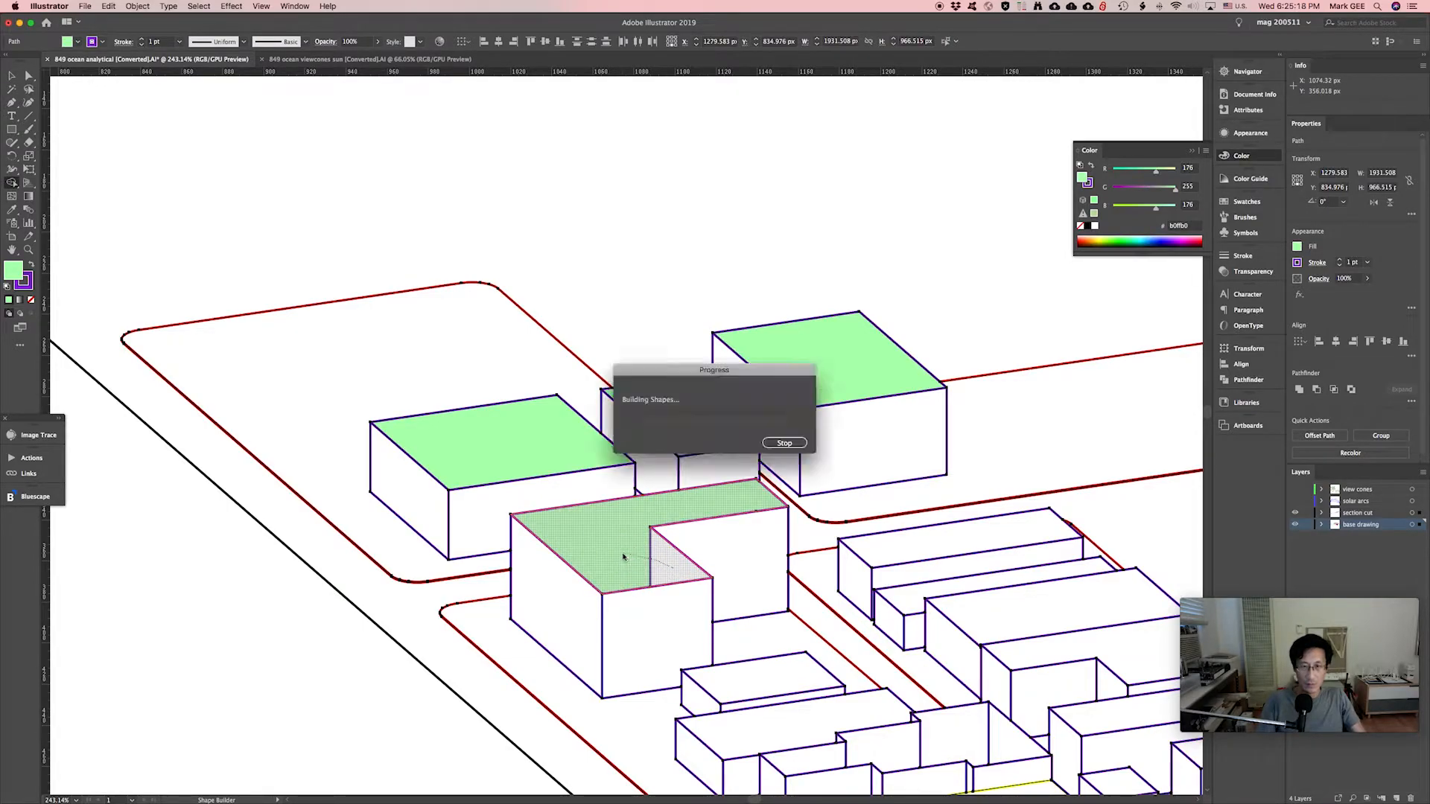
{"action": "key", "text": "Return"}
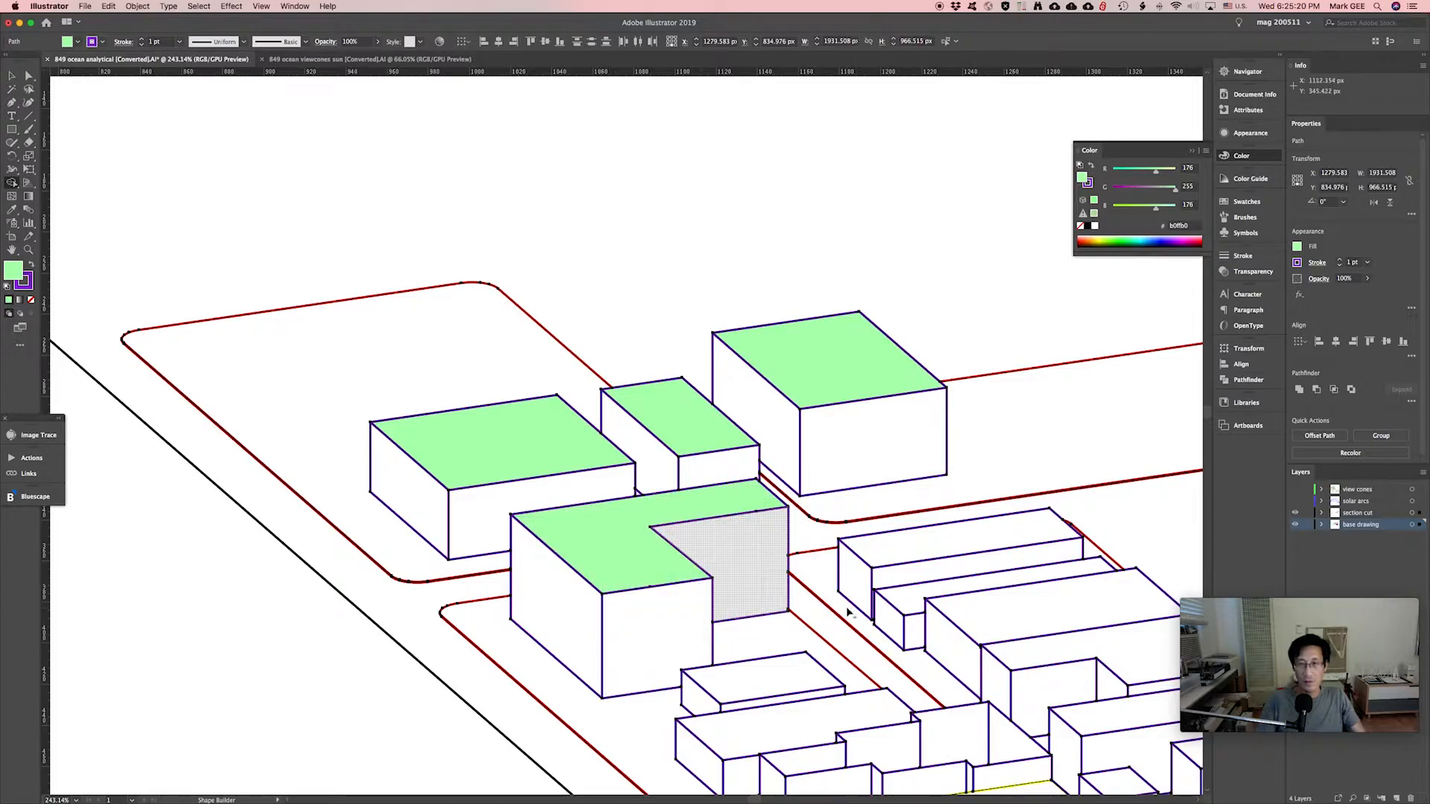
{"action": "left_click", "coordinate": [915, 556]}
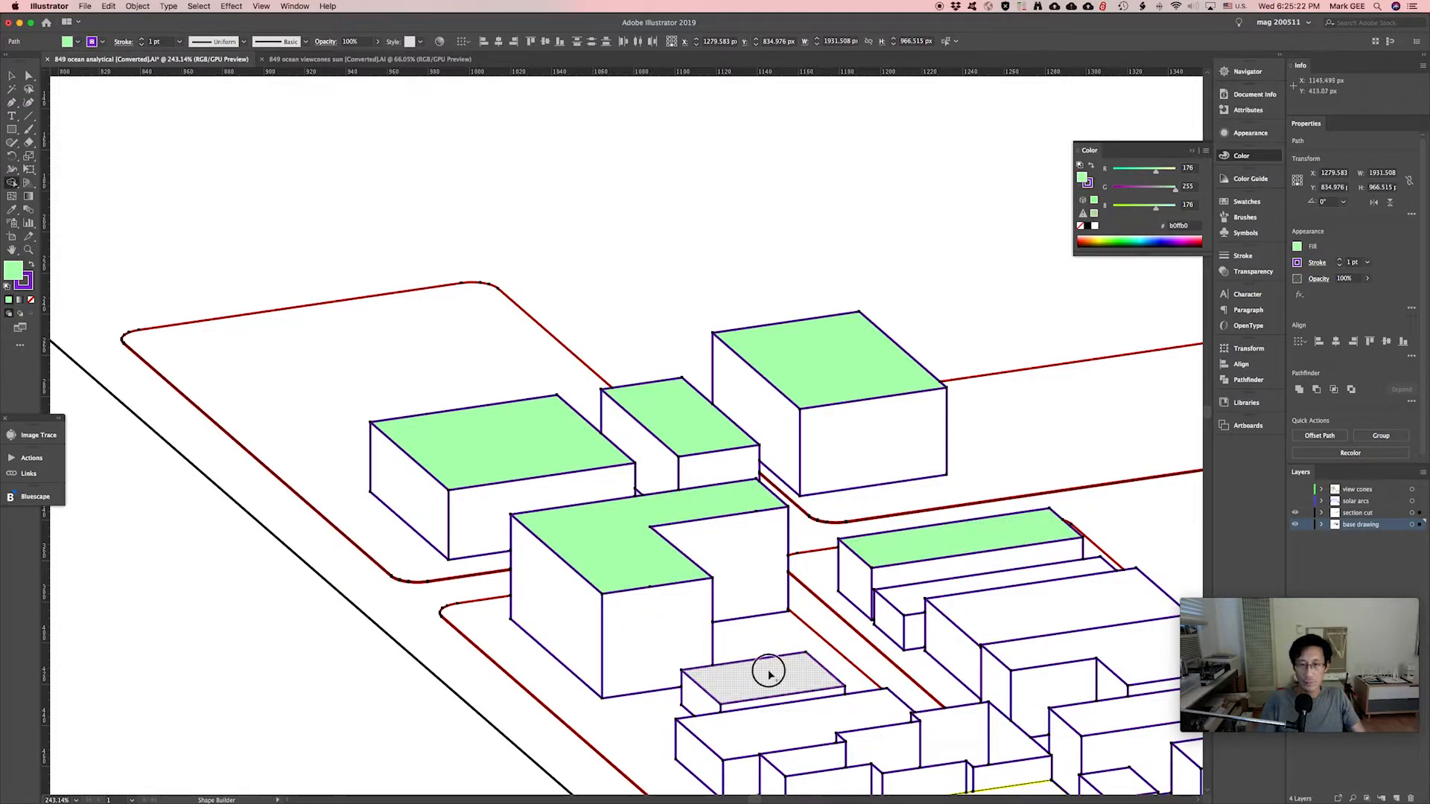
{"action": "left_click", "coordinate": [767, 668]}
{"action": "left_click", "coordinate": [969, 584]}
{"action": "left_click", "coordinate": [983, 600]}
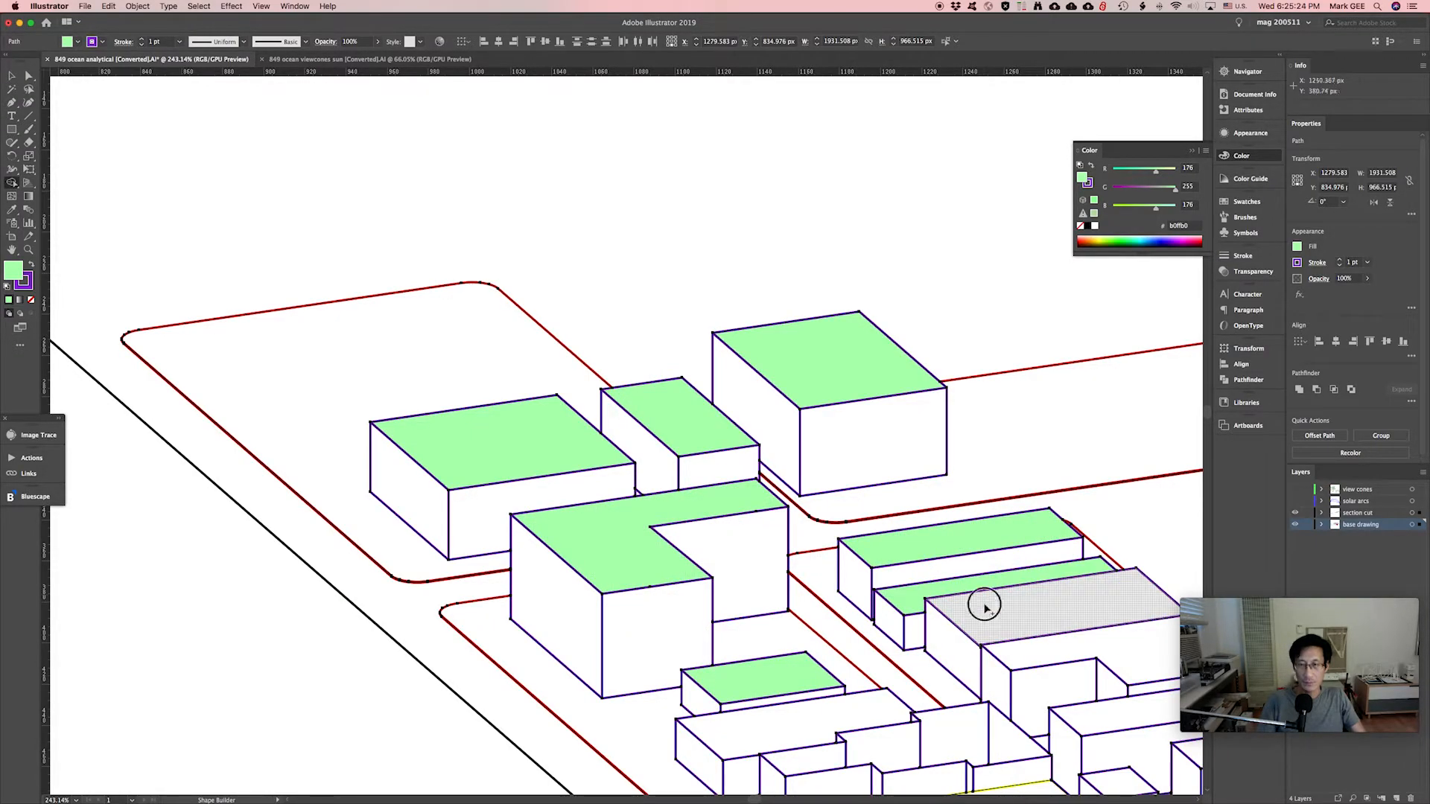
{"action": "left_click", "coordinate": [748, 736]}
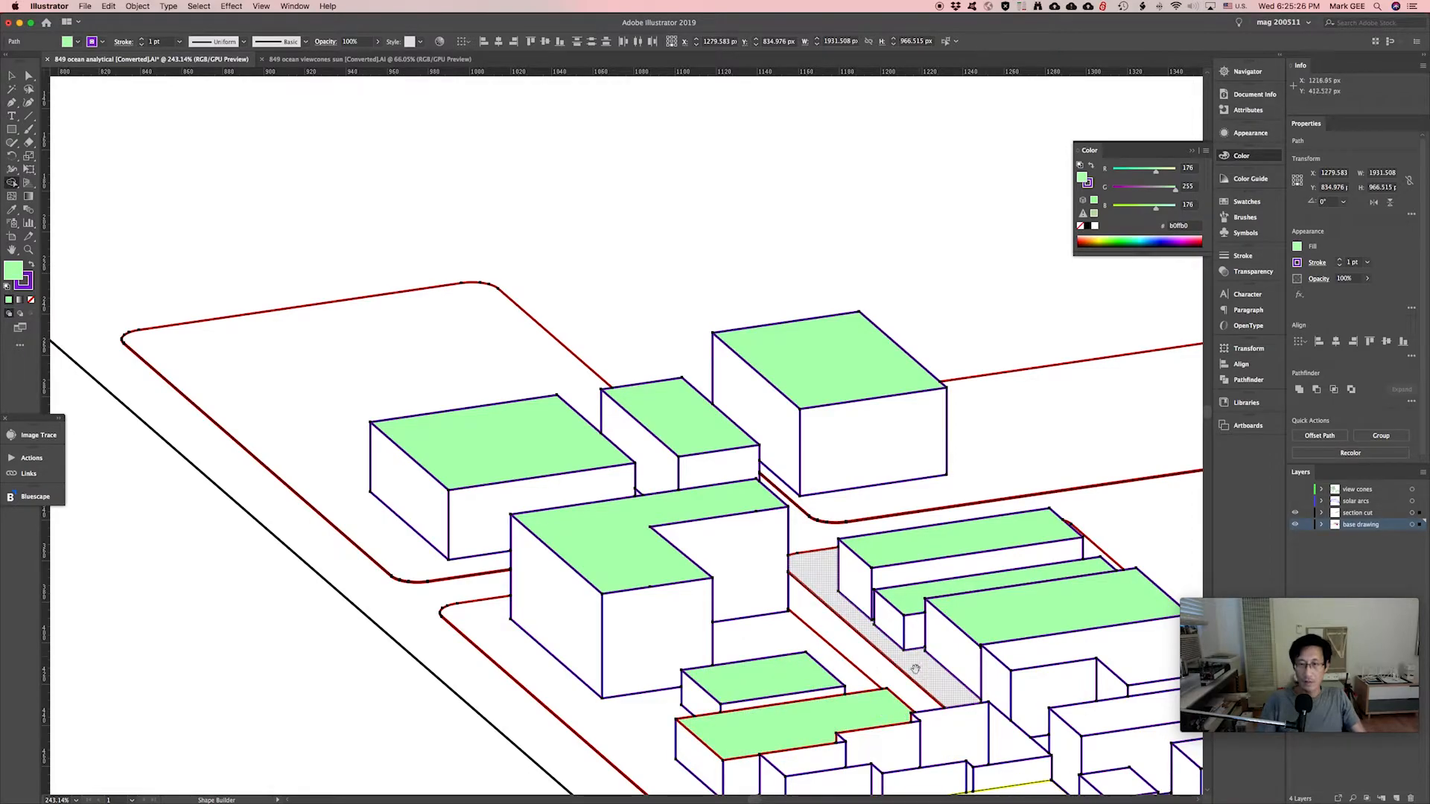
Merge the leftover triangle and stepped roof pieces, and fill the next group of roofs green.
{"action": "mouse_move", "coordinate": [875, 618]}
{"action": "left_mouse_down"}
{"action": "mouse_move", "coordinate": [841, 562]}
{"action": "mouse_move", "coordinate": [678, 410]}
{"action": "left_mouse_up"}
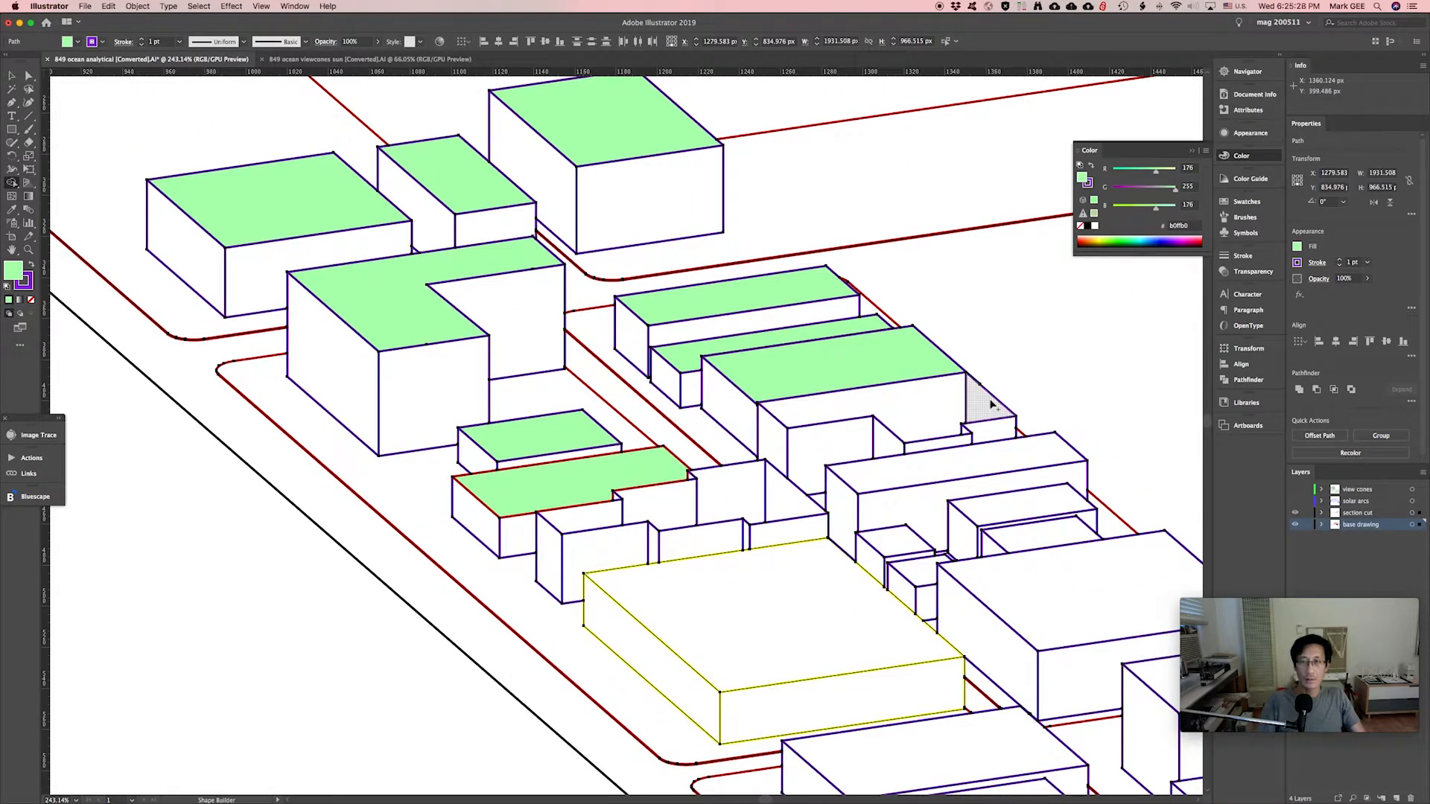
{"action": "left_click_drag", "start_coordinate": [965, 406], "coordinate": [886, 406]}
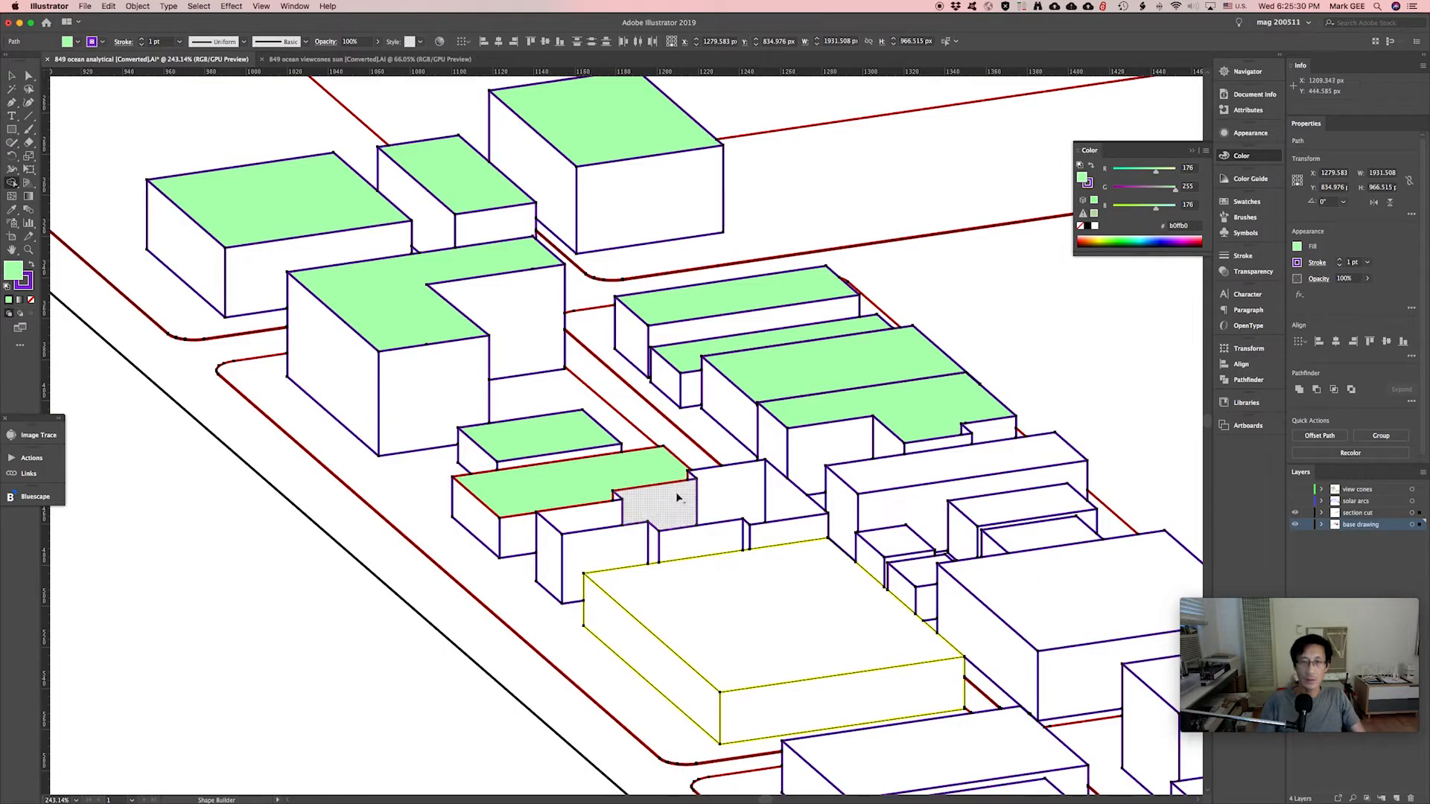
{"action": "left_click_drag", "start_coordinate": [782, 504], "coordinate": [599, 518]}
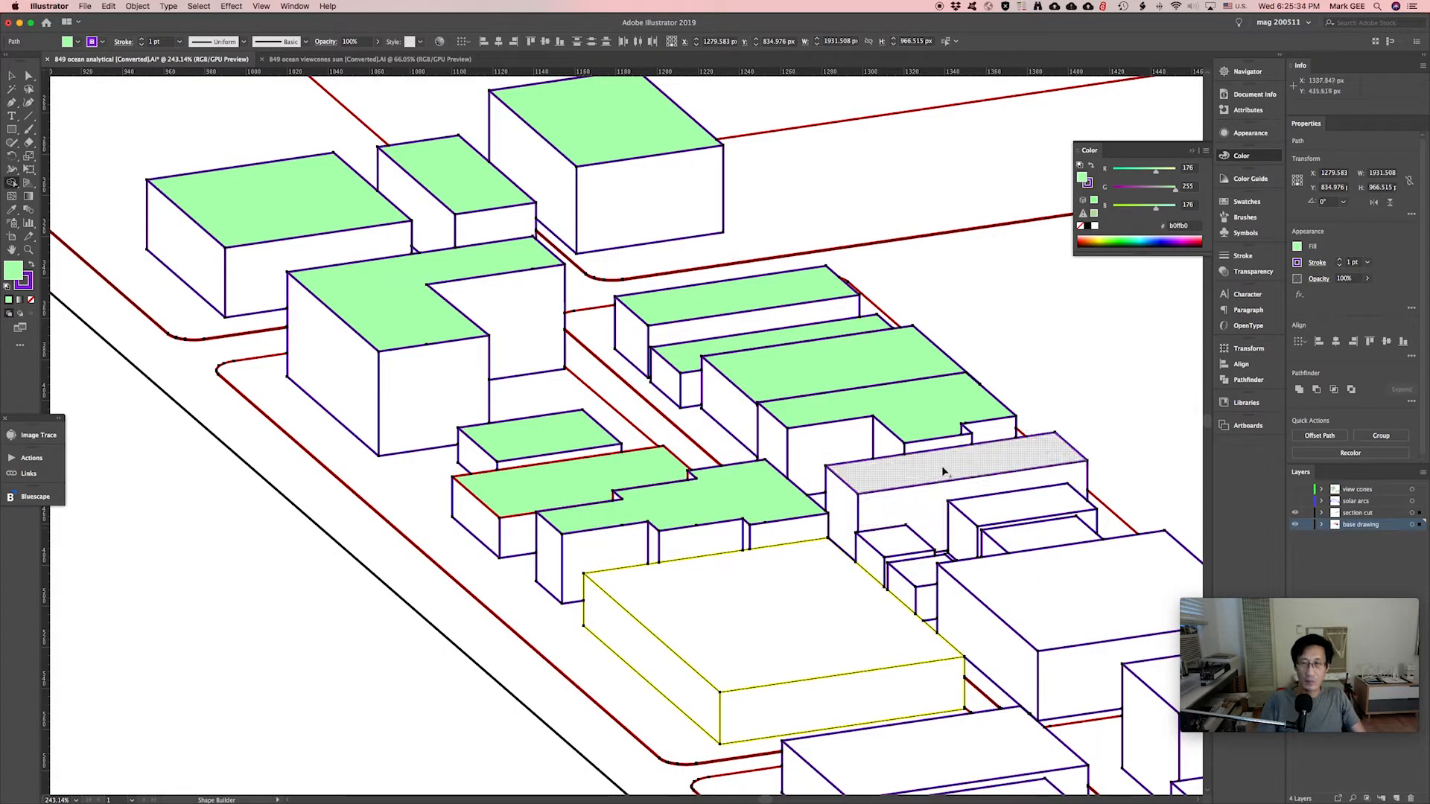
{"action": "left_click", "coordinate": [993, 507]}
{"action": "left_click", "coordinate": [1023, 538]}
{"action": "left_click", "coordinate": [897, 541]}
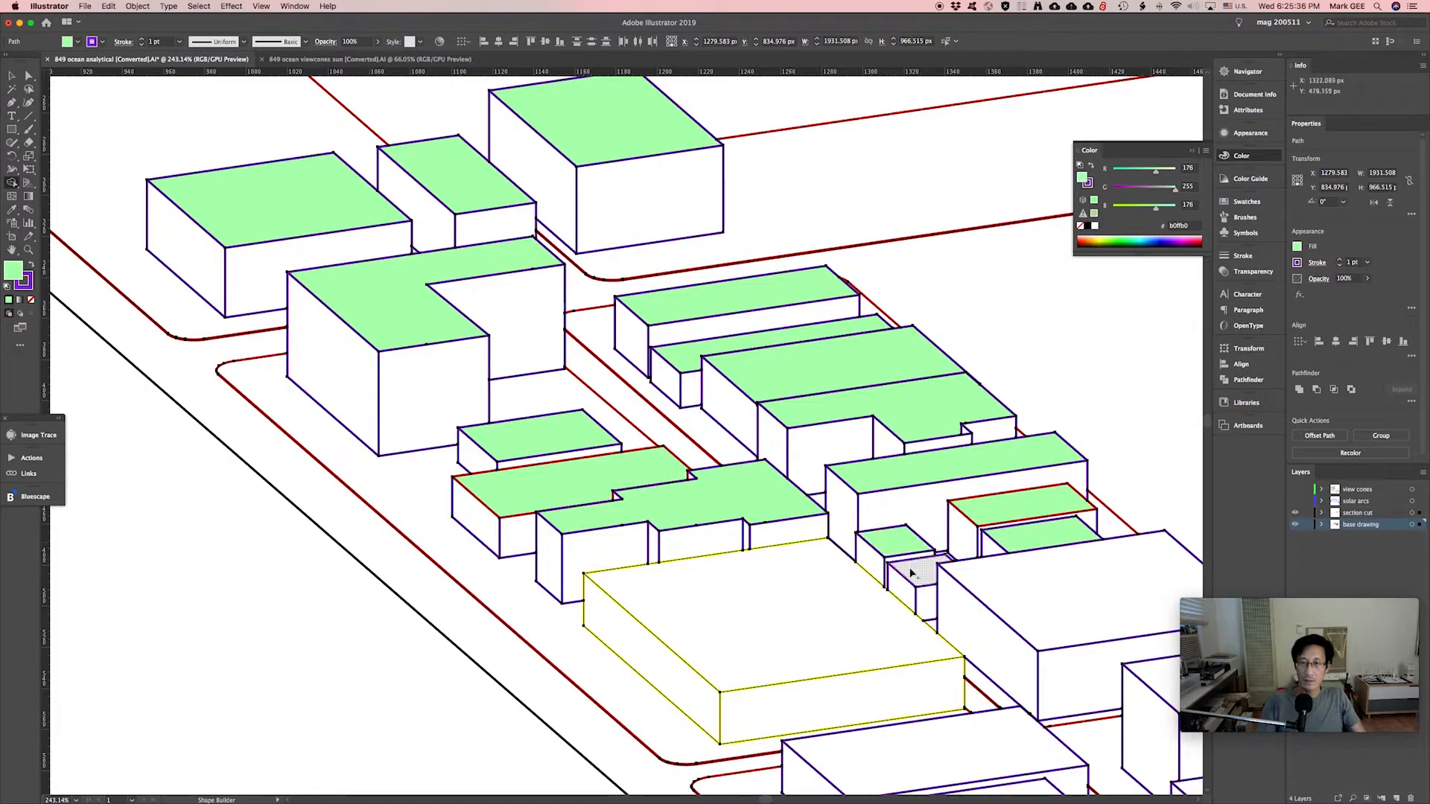
{"action": "left_click", "coordinate": [912, 572]}
{"action": "left_click_drag", "start_coordinate": [915, 507], "coordinate": [612, 380]}
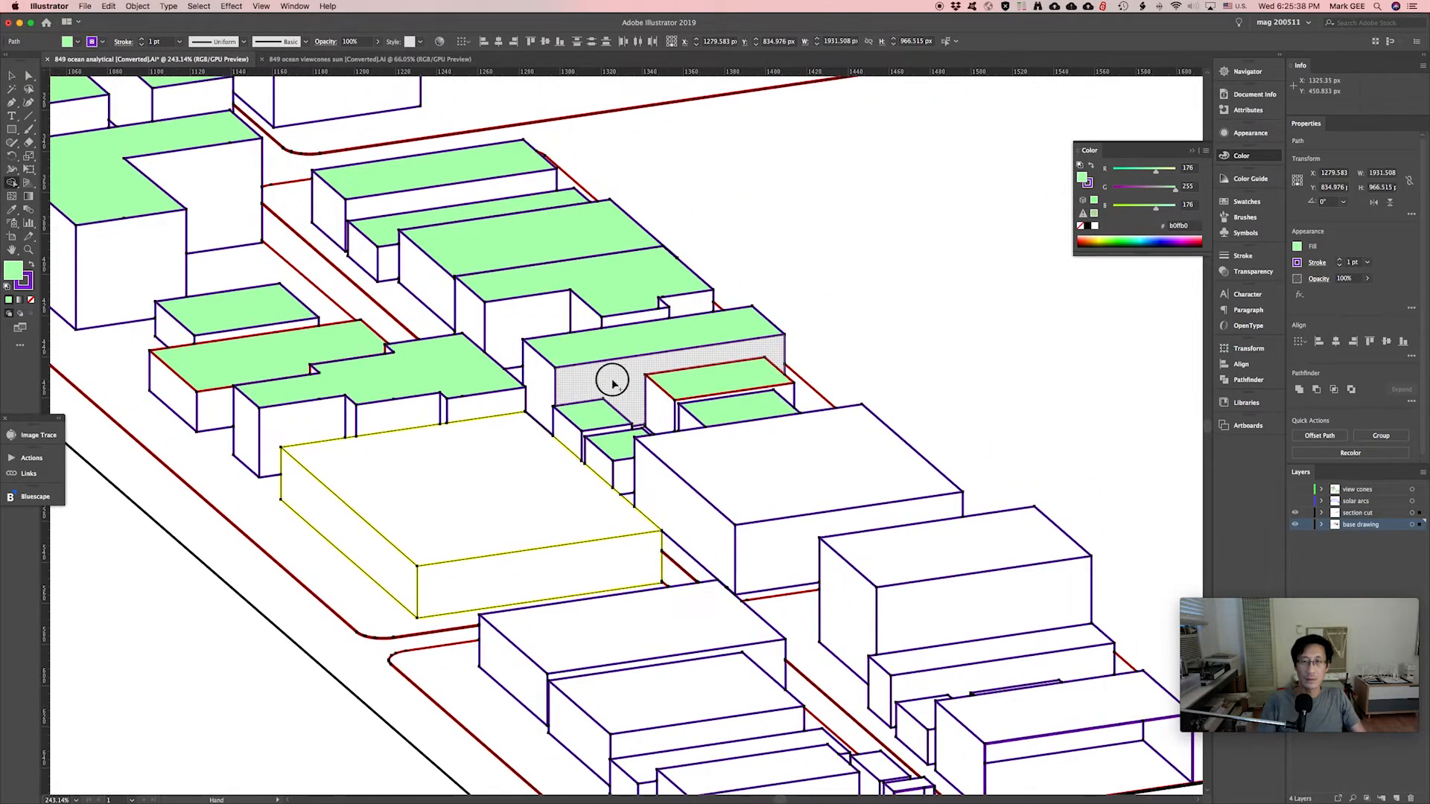
{"action": "left_click", "coordinate": [727, 445]}
{"action": "left_click", "coordinate": [670, 606]}
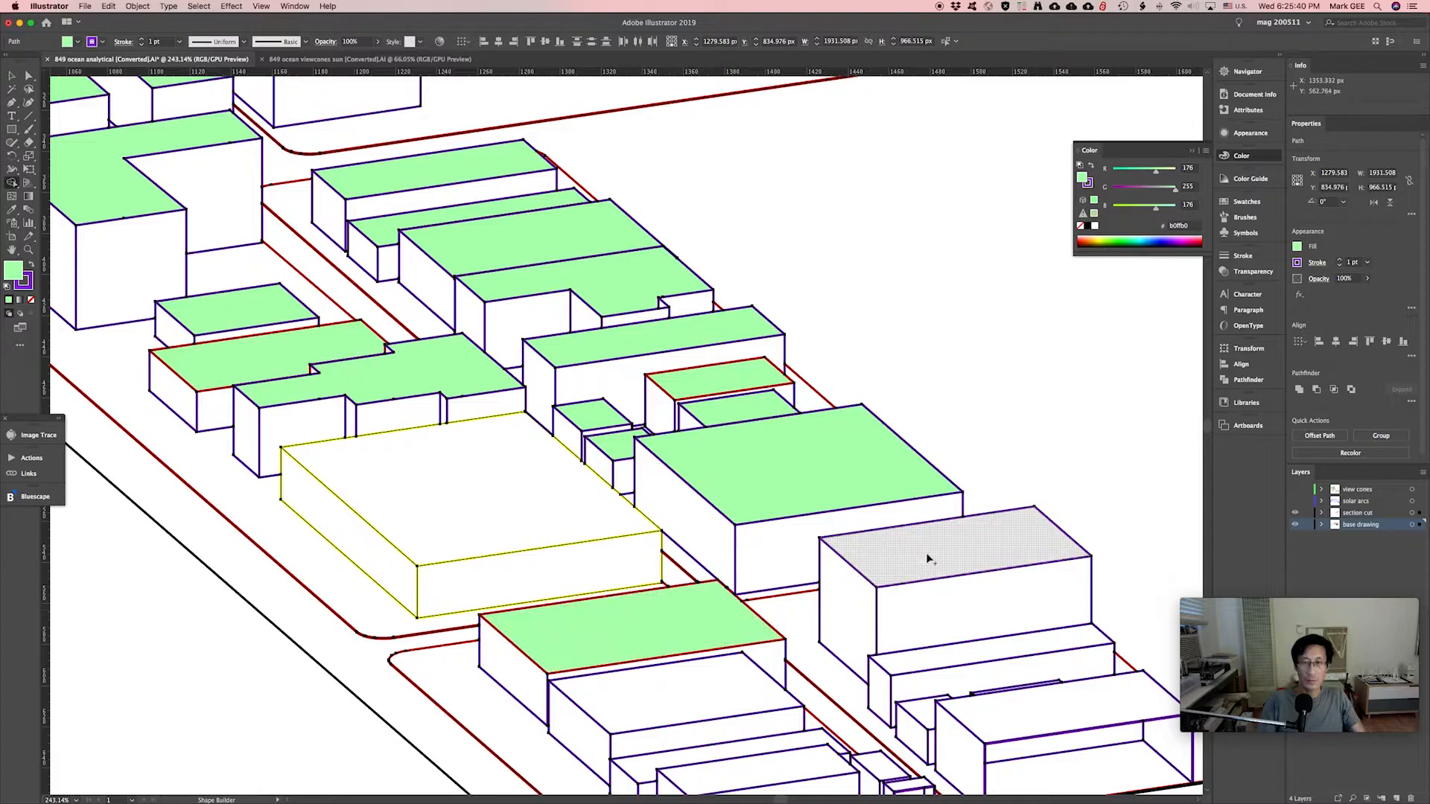
Fill the remaining lower buildings' roofs light green, then return to the upper-left buildings.
{"action": "left_click_drag", "start_coordinate": [946, 579], "coordinate": [889, 344]}
{"action": "left_click", "coordinate": [886, 336]}
{"action": "left_click", "coordinate": [673, 467]}
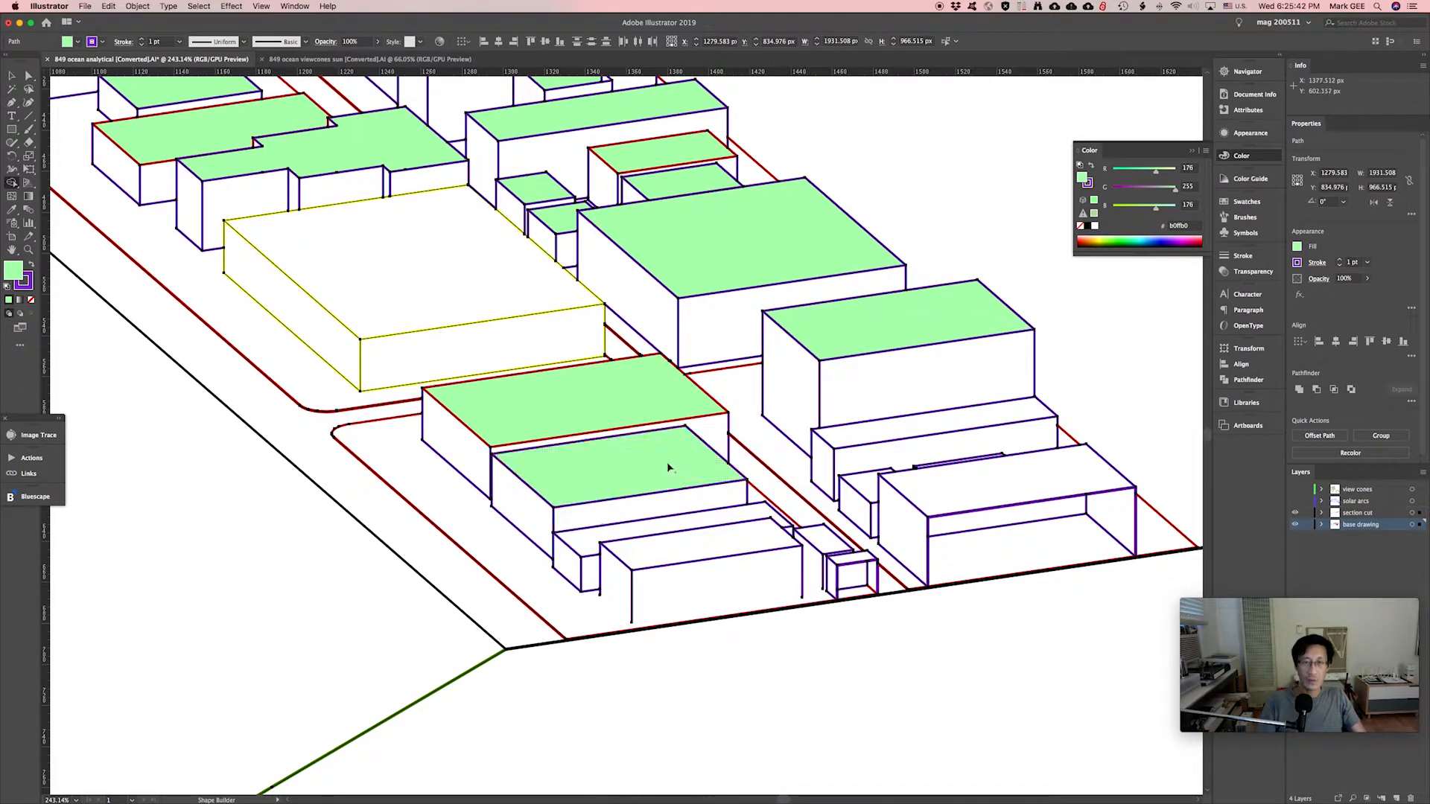
{"action": "left_click", "coordinate": [674, 531]}
{"action": "left_click", "coordinate": [680, 546]}
{"action": "left_click", "coordinate": [968, 480]}
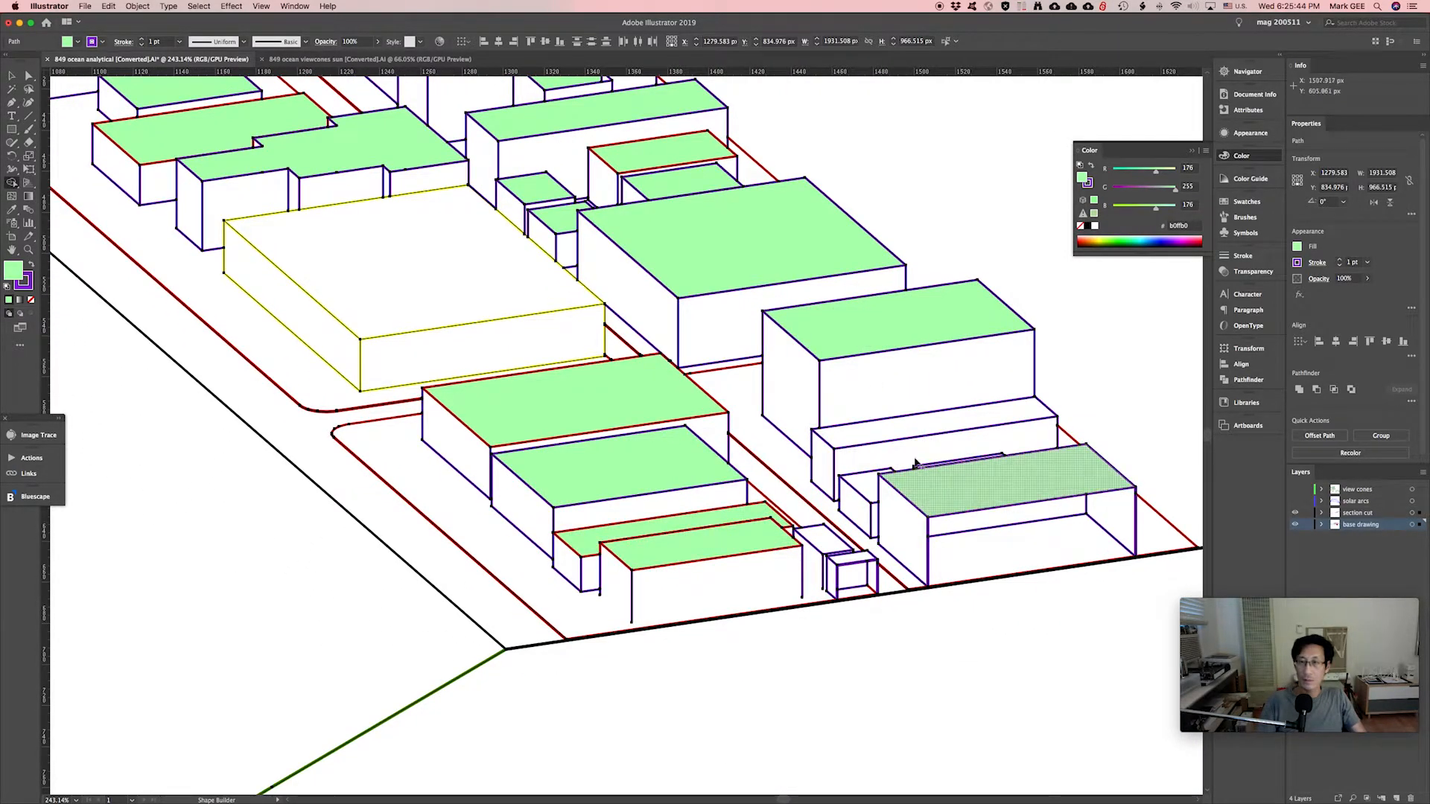
{"action": "left_click", "coordinate": [879, 439]}
{"action": "left_click", "coordinate": [865, 484]}
{"action": "mouse_move", "coordinate": [603, 271]}
{"action": "left_mouse_down"}
{"action": "mouse_move", "coordinate": [798, 367]}
{"action": "mouse_move", "coordinate": [863, 488]}
{"action": "left_mouse_up"}
{"action": "scroll", "coordinate": [638, 281], "scroll_direction": "up", "scroll_amount": 7}
{"action": "scroll", "coordinate": [638, 281], "scroll_direction": "left", "scroll_amount": 7}
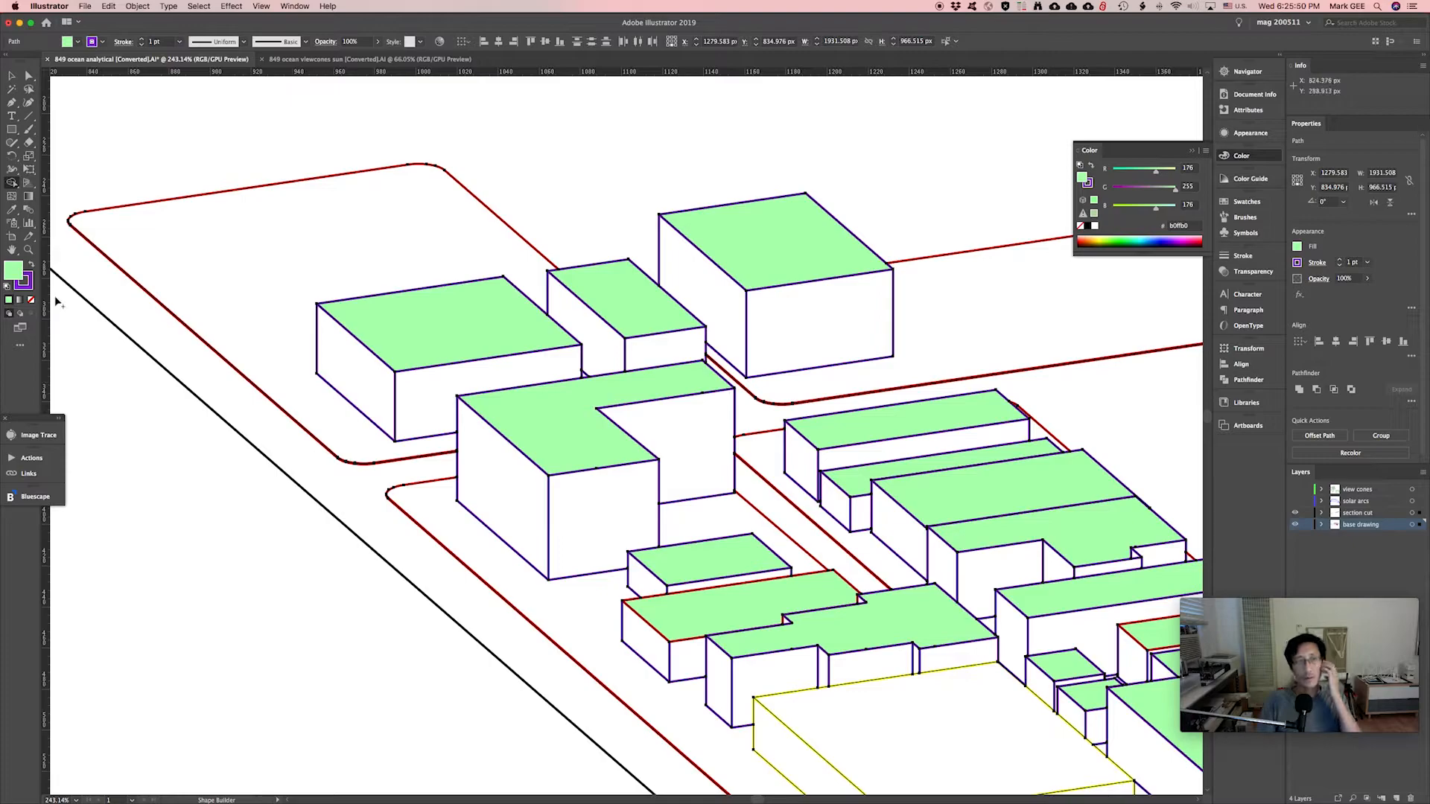
Switch the fill to a paler green and fill one side face of eight buildings.
{"action": "double_click", "coordinate": [17, 275]}
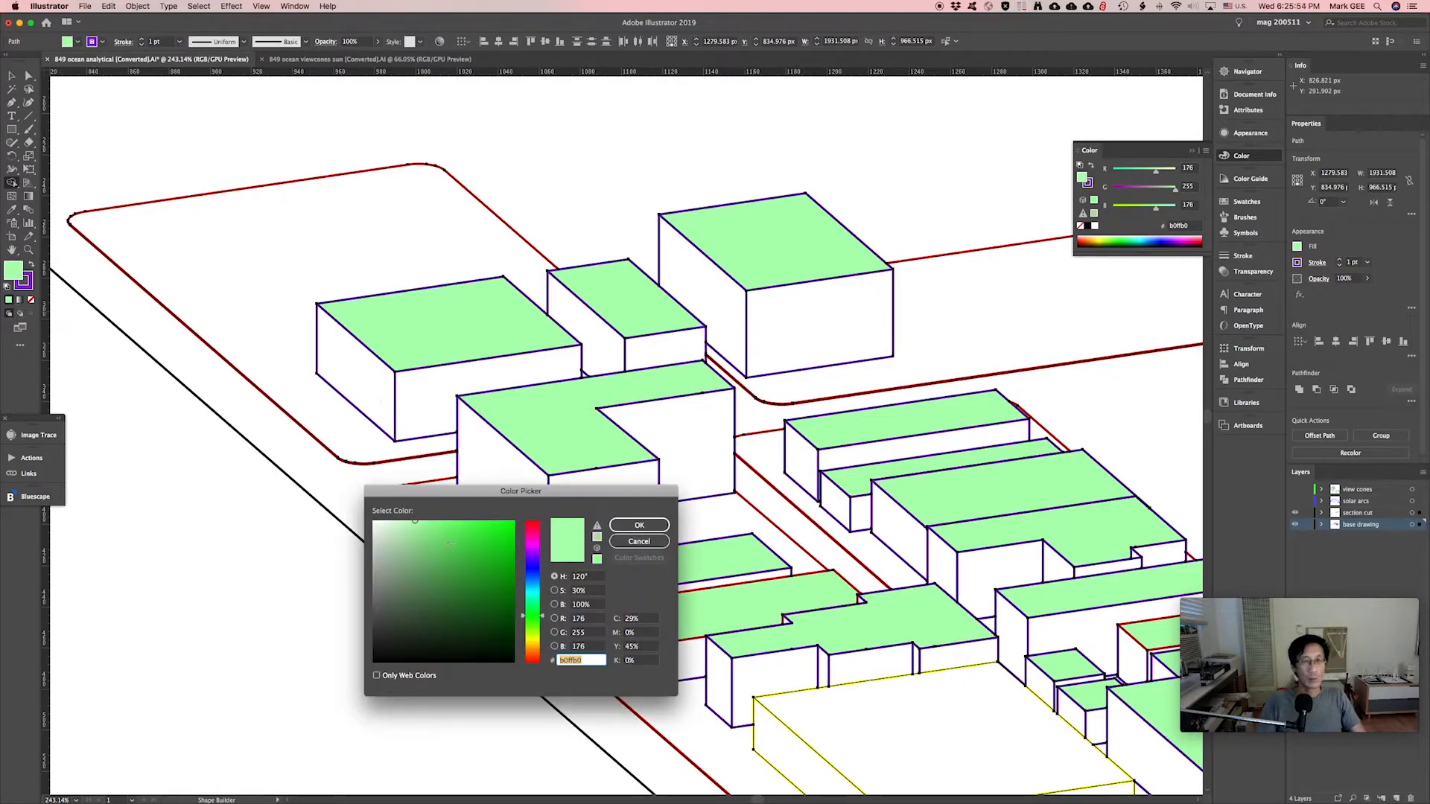
{"action": "left_click_drag", "start_coordinate": [414, 520], "coordinate": [391, 520]}
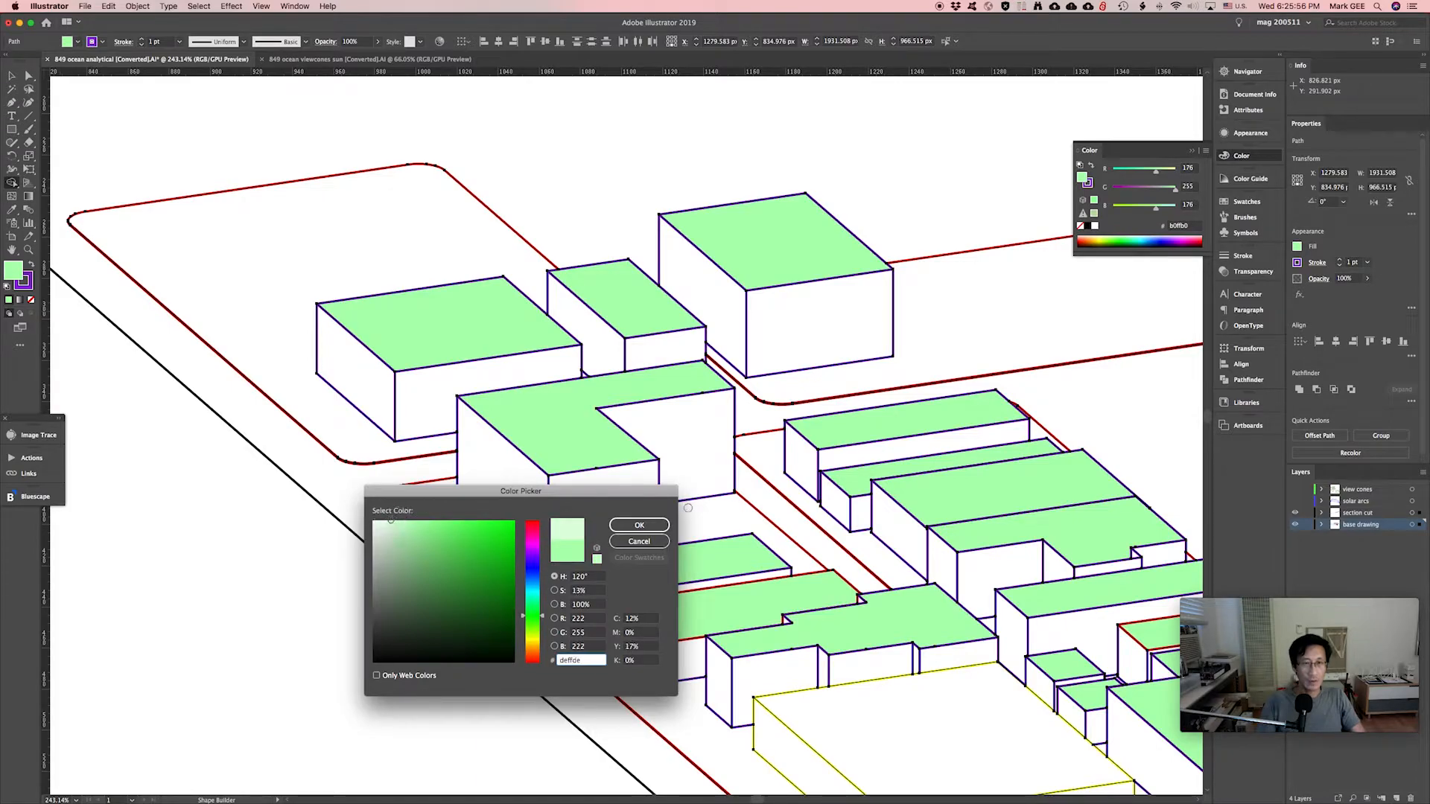
{"action": "left_click", "coordinate": [639, 525]}
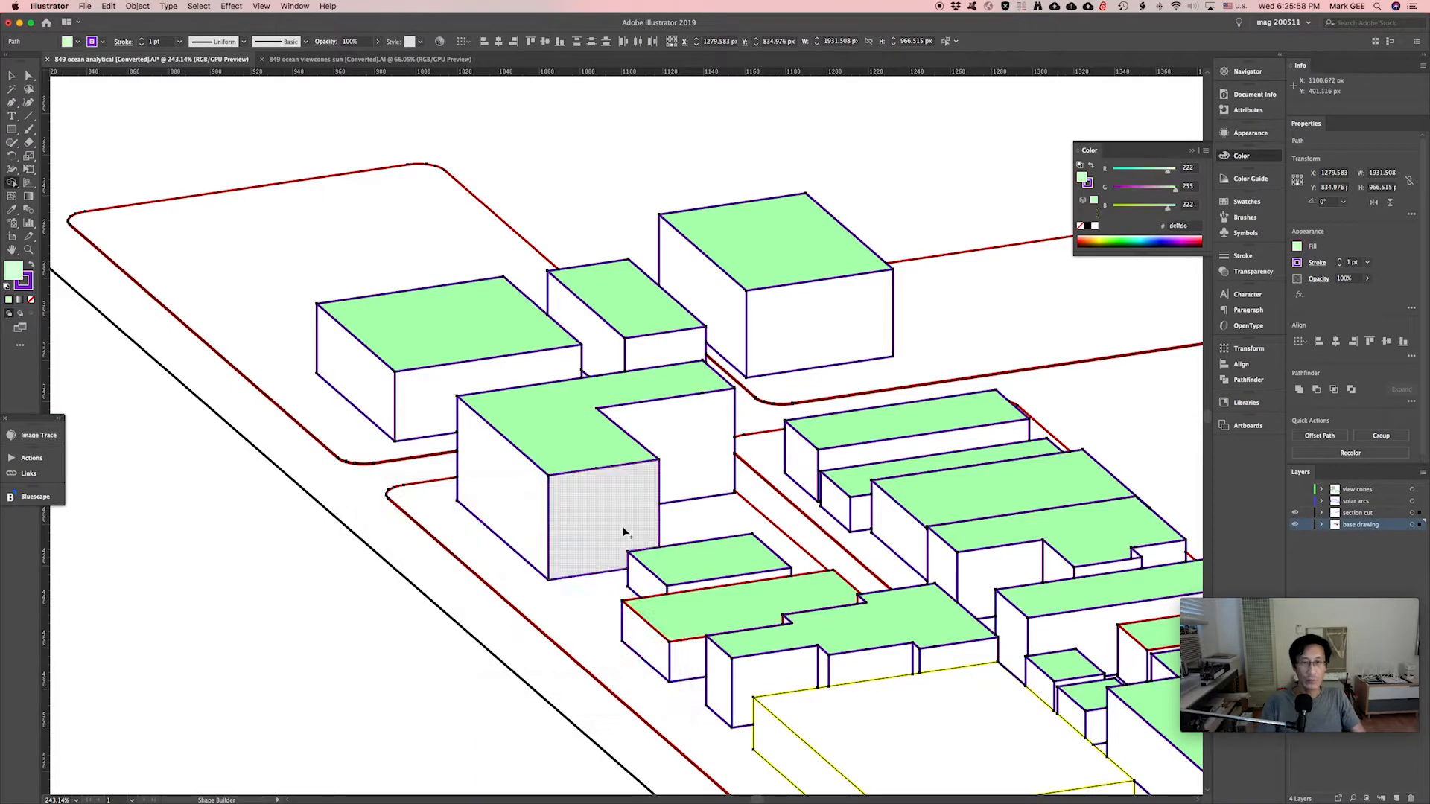
{"action": "left_click", "coordinate": [363, 374]}
{"action": "left_click", "coordinate": [497, 482]}
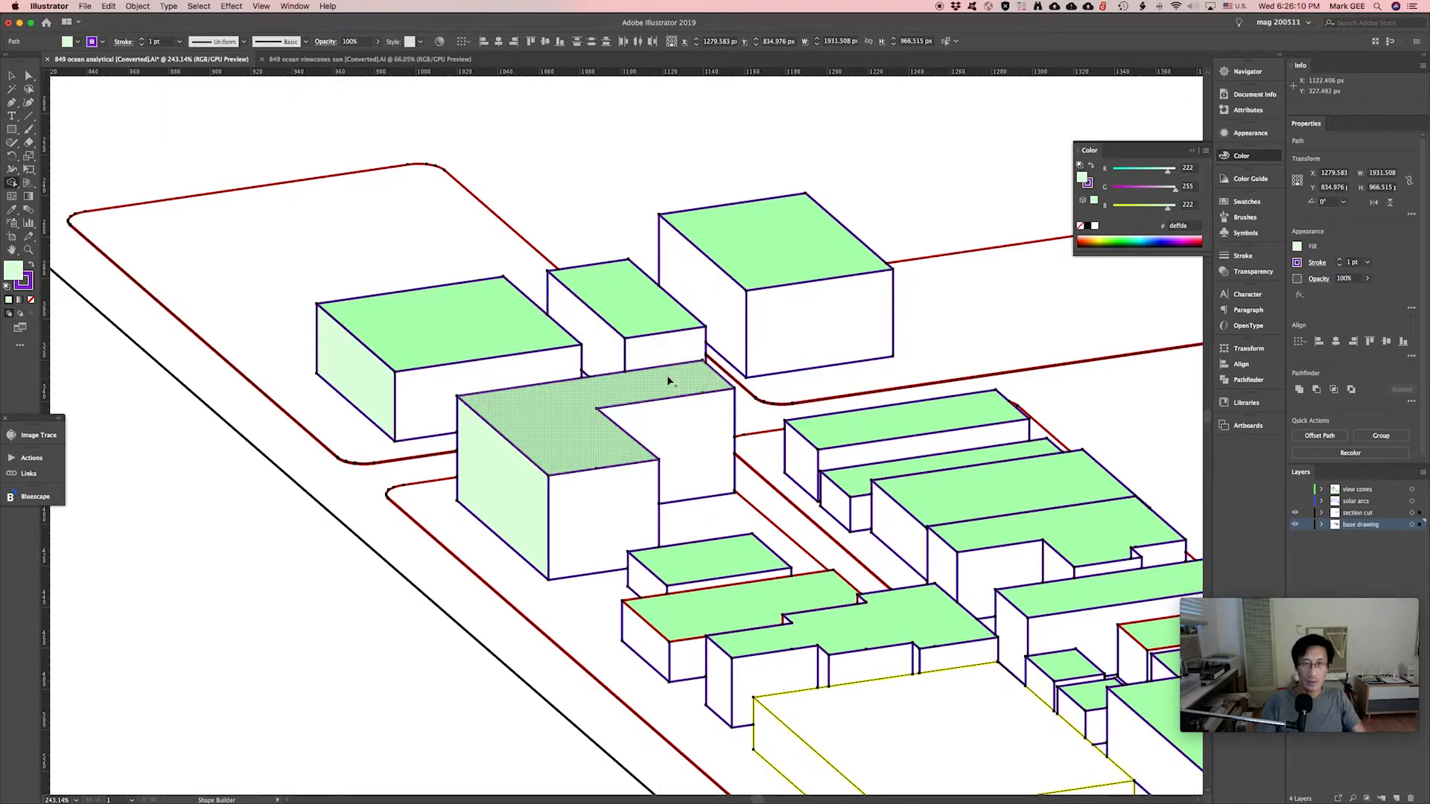
{"action": "left_click", "coordinate": [728, 305]}
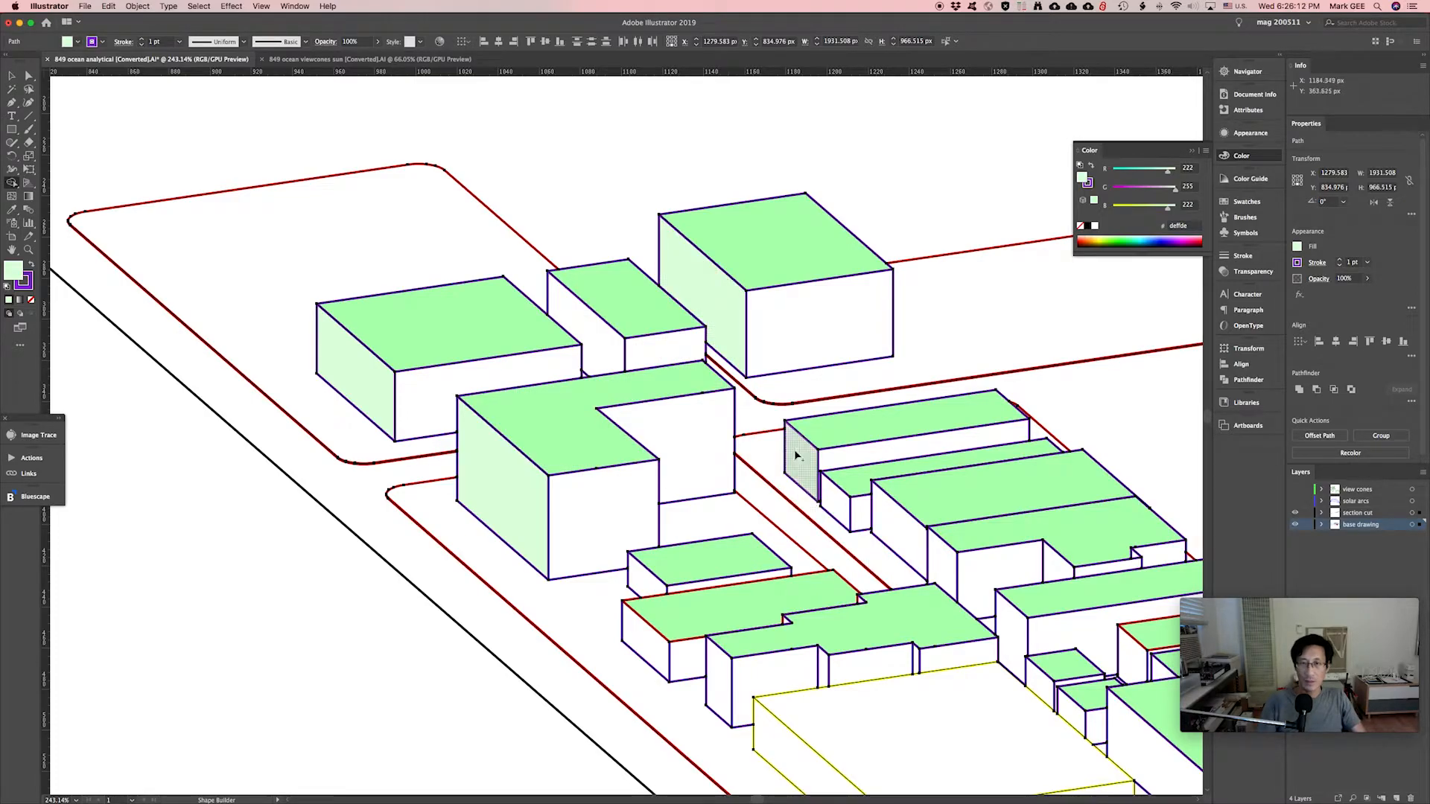
{"action": "left_click", "coordinate": [795, 455]}
{"action": "left_click", "coordinate": [885, 513]}
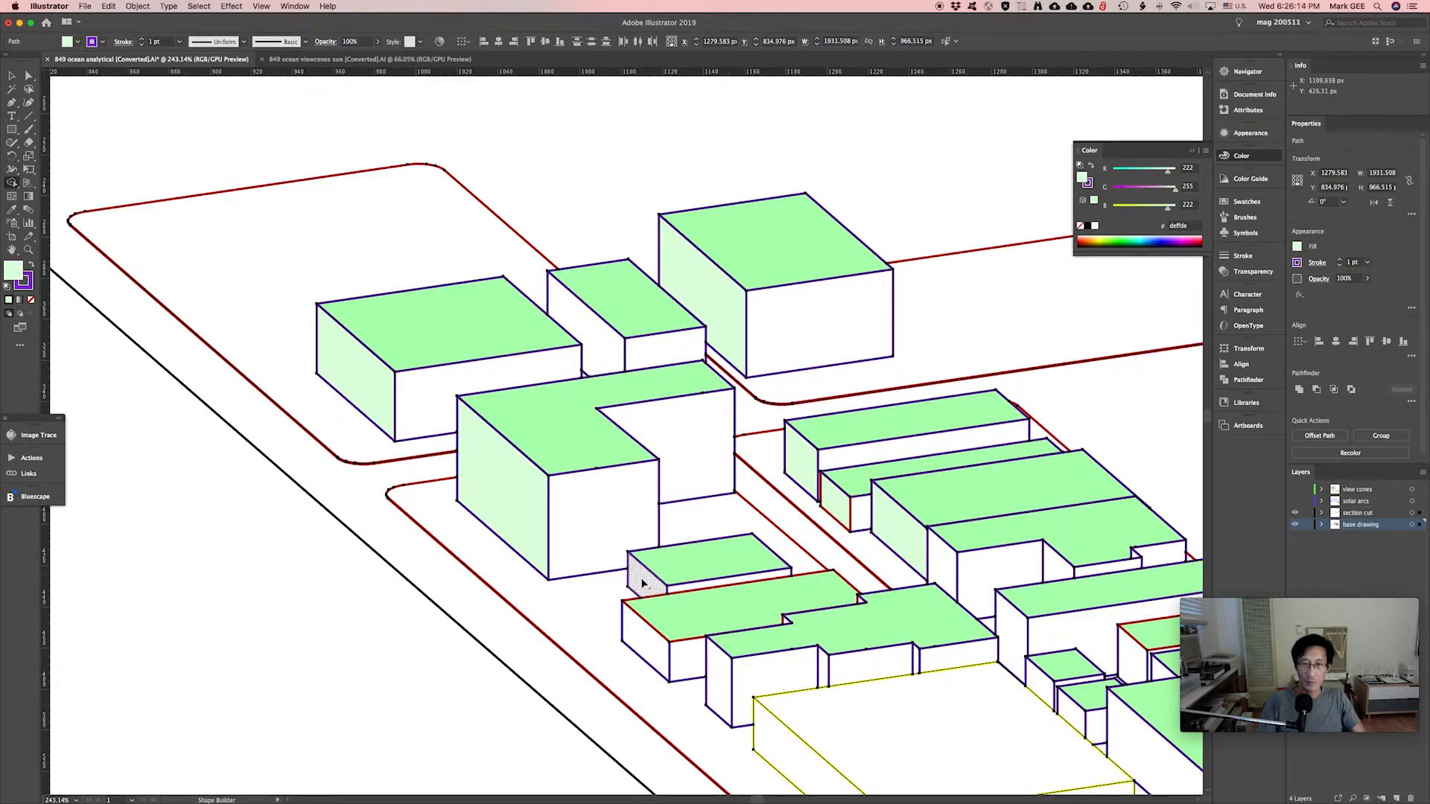
{"action": "left_click", "coordinate": [644, 582]}
{"action": "left_click", "coordinate": [645, 639]}
{"action": "left_click", "coordinate": [719, 674]}
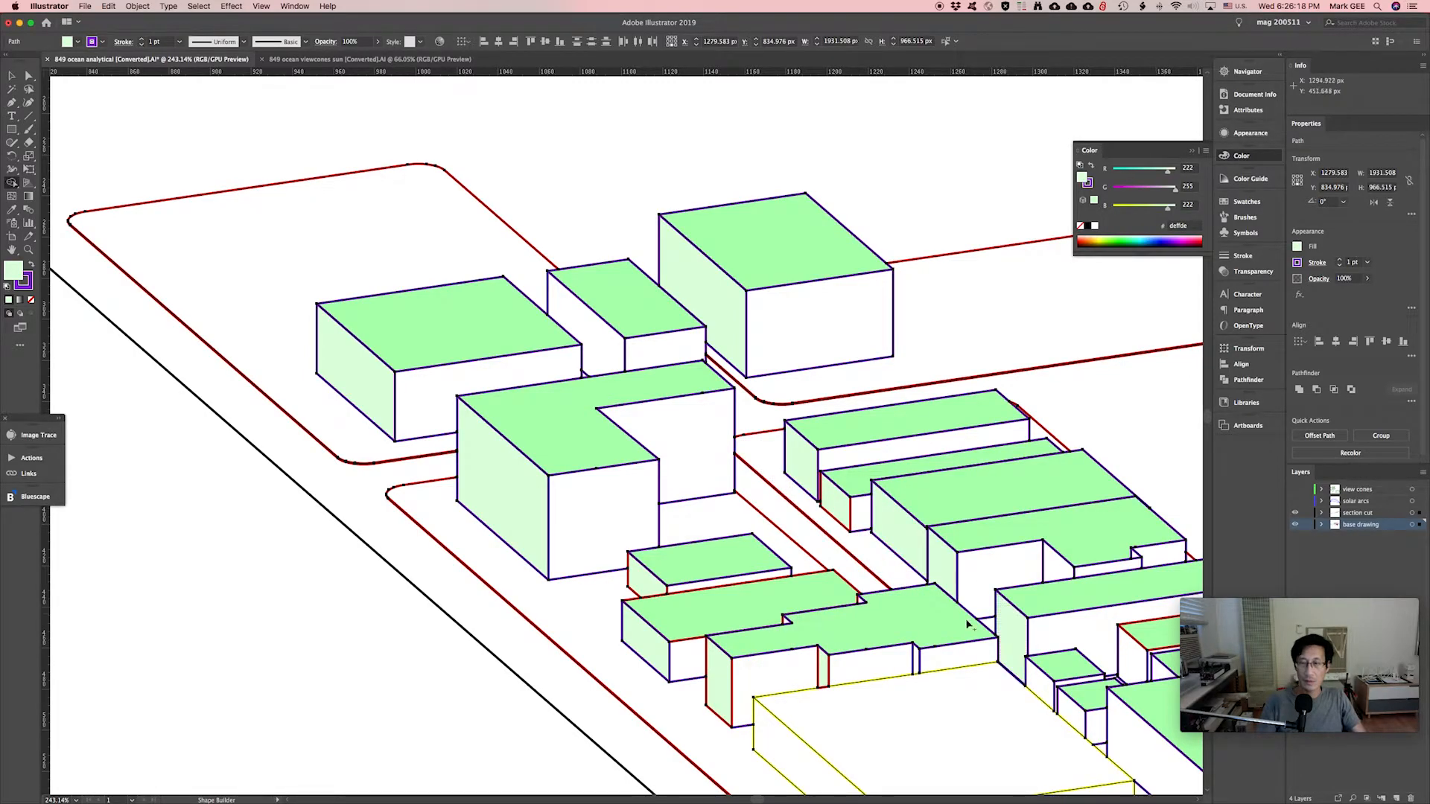
Change the fill to an almost-white green and fill the front and inner faces of several buildings.
{"action": "double_click", "coordinate": [10, 271]}
{"action": "left_click", "coordinate": [379, 535]}
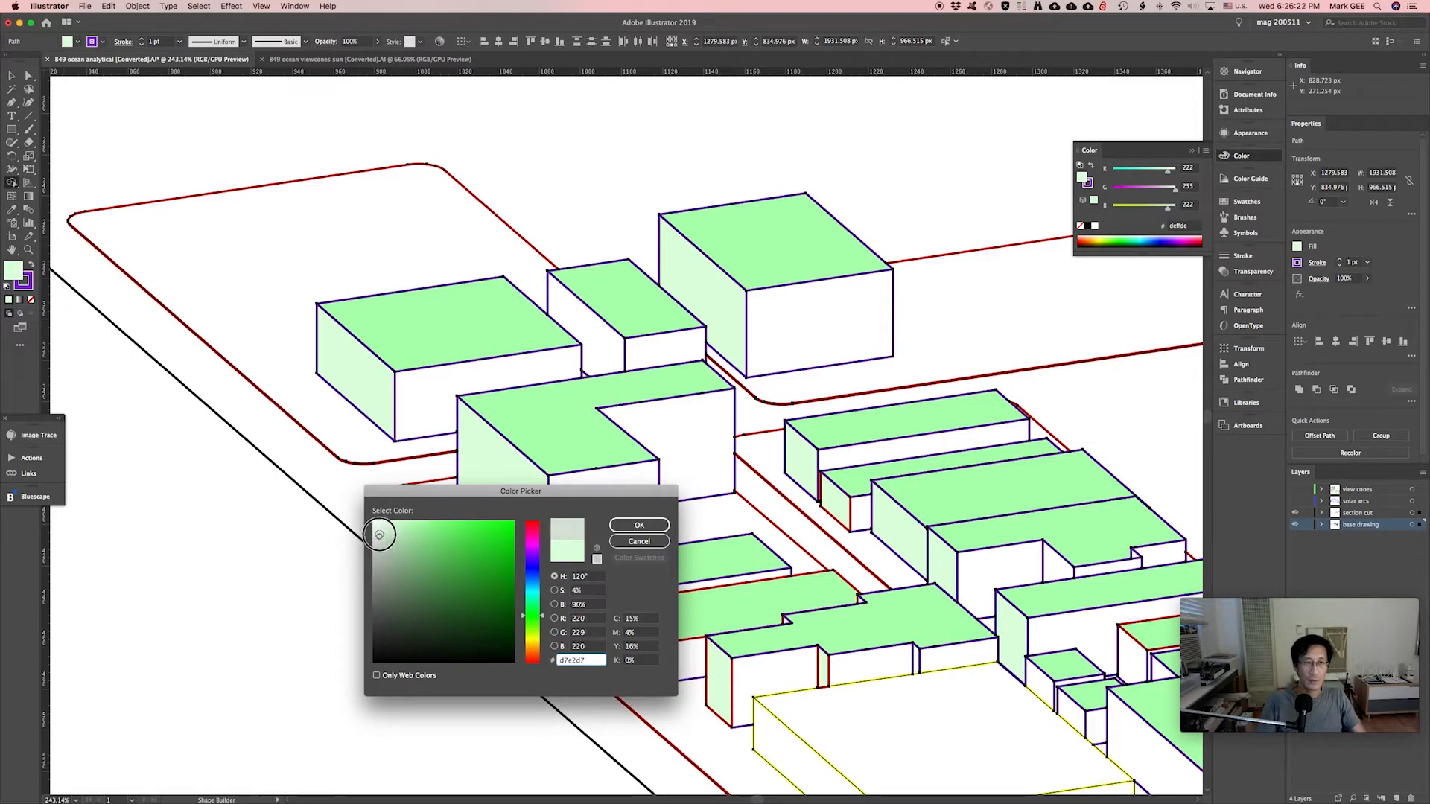
{"action": "left_click_drag", "start_coordinate": [379, 535], "coordinate": [376, 521]}
{"action": "left_click", "coordinate": [639, 525]}
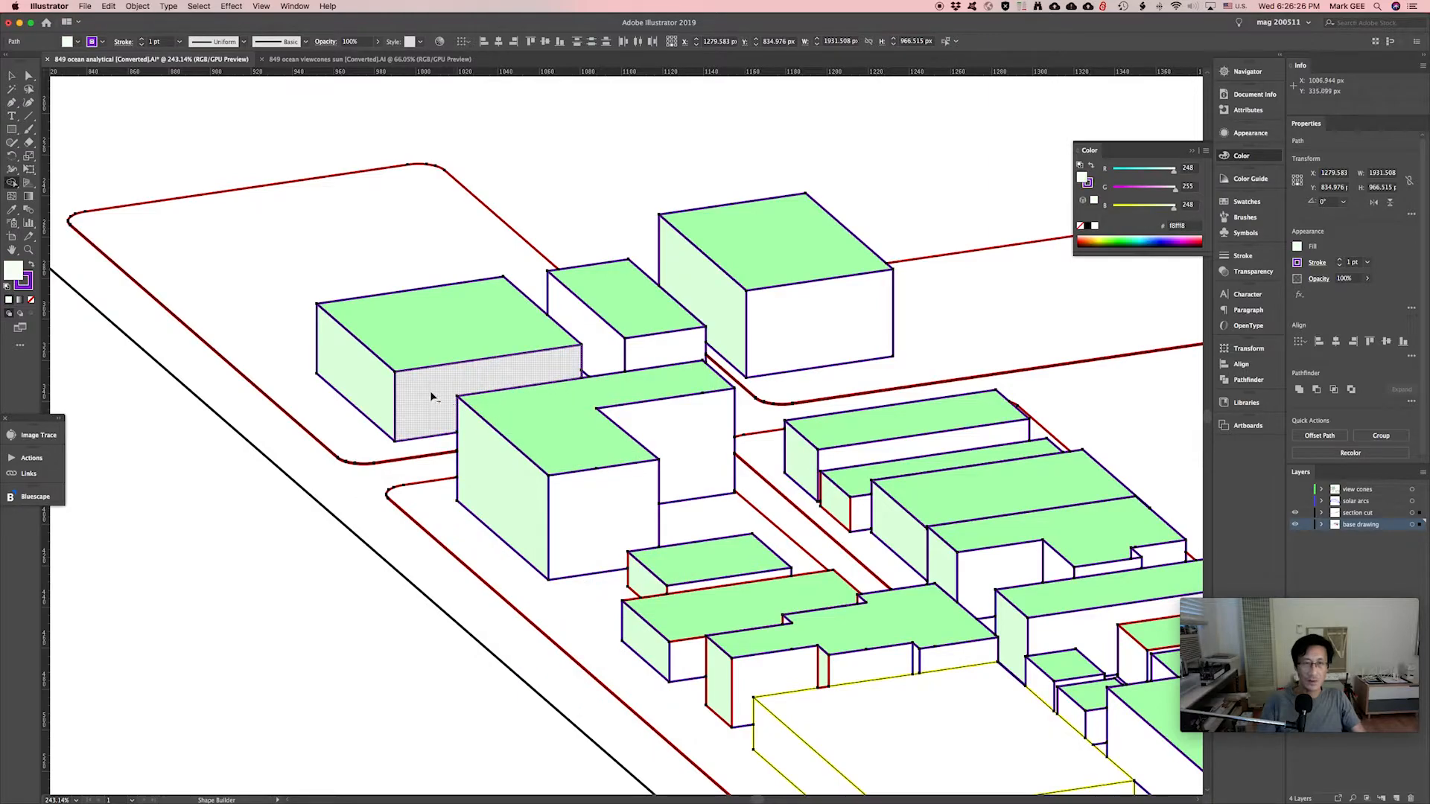
{"action": "left_click", "coordinate": [430, 394]}
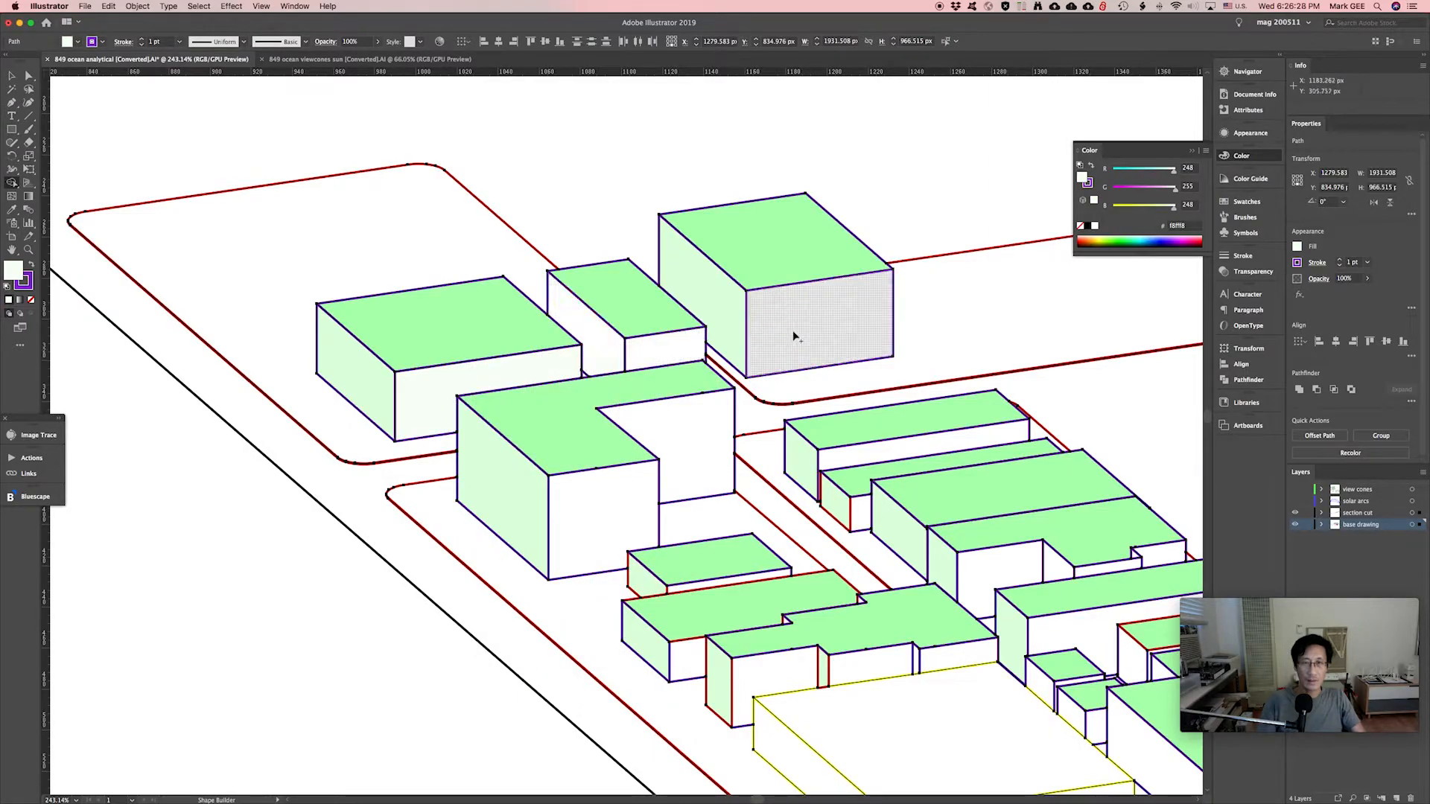
{"action": "left_click", "coordinate": [779, 353]}
{"action": "left_click", "coordinate": [702, 479]}
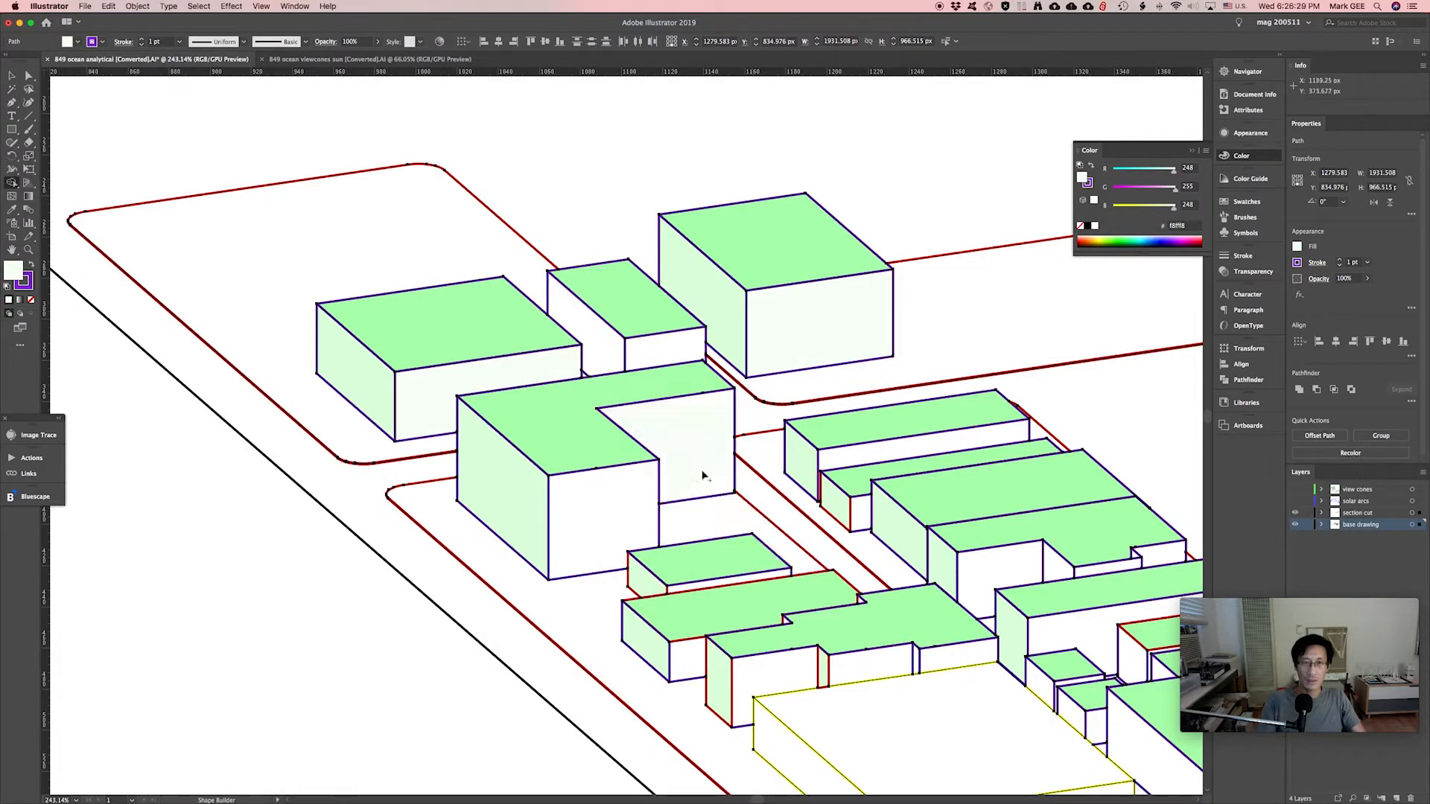
{"action": "left_click", "coordinate": [600, 544]}
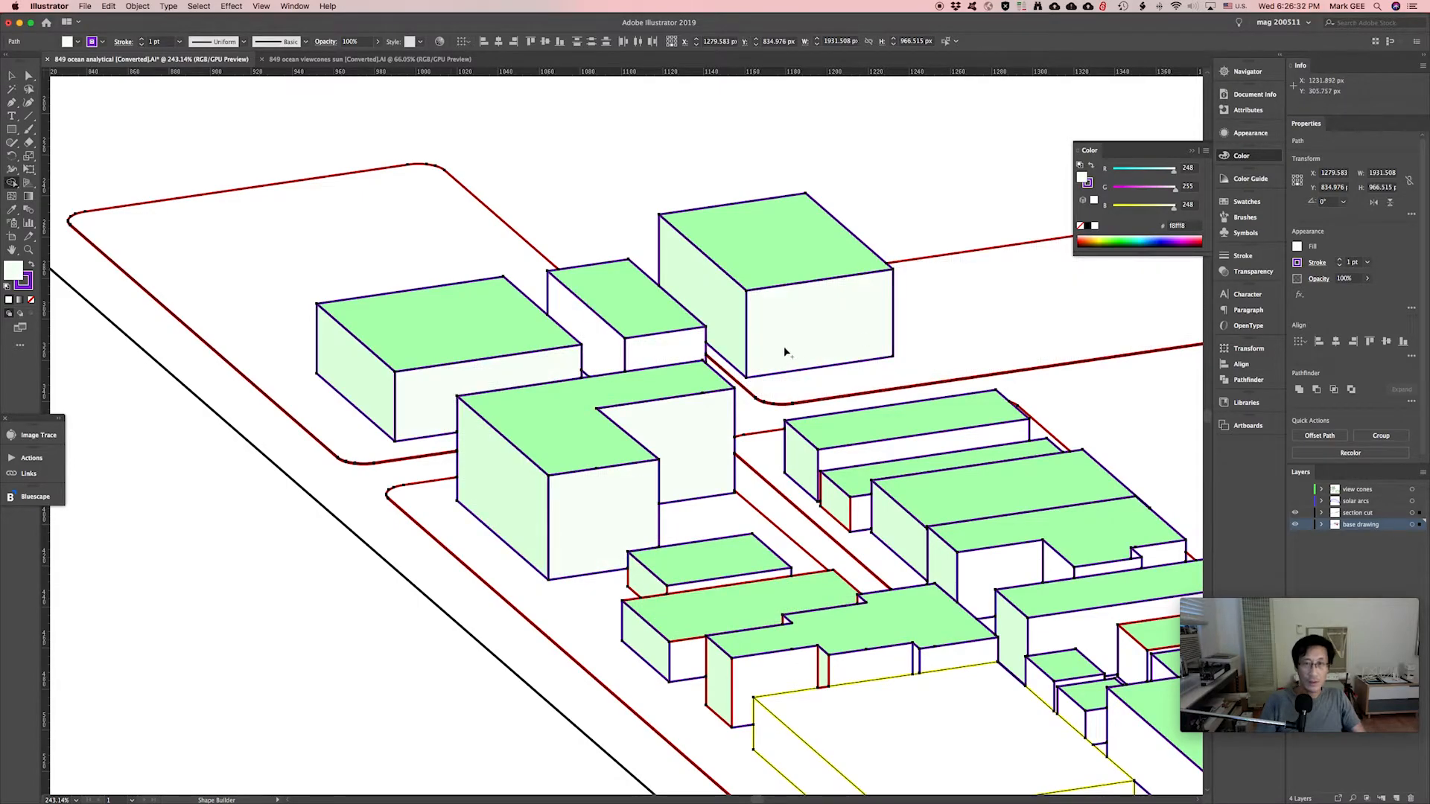
{"action": "left_click", "coordinate": [848, 455]}
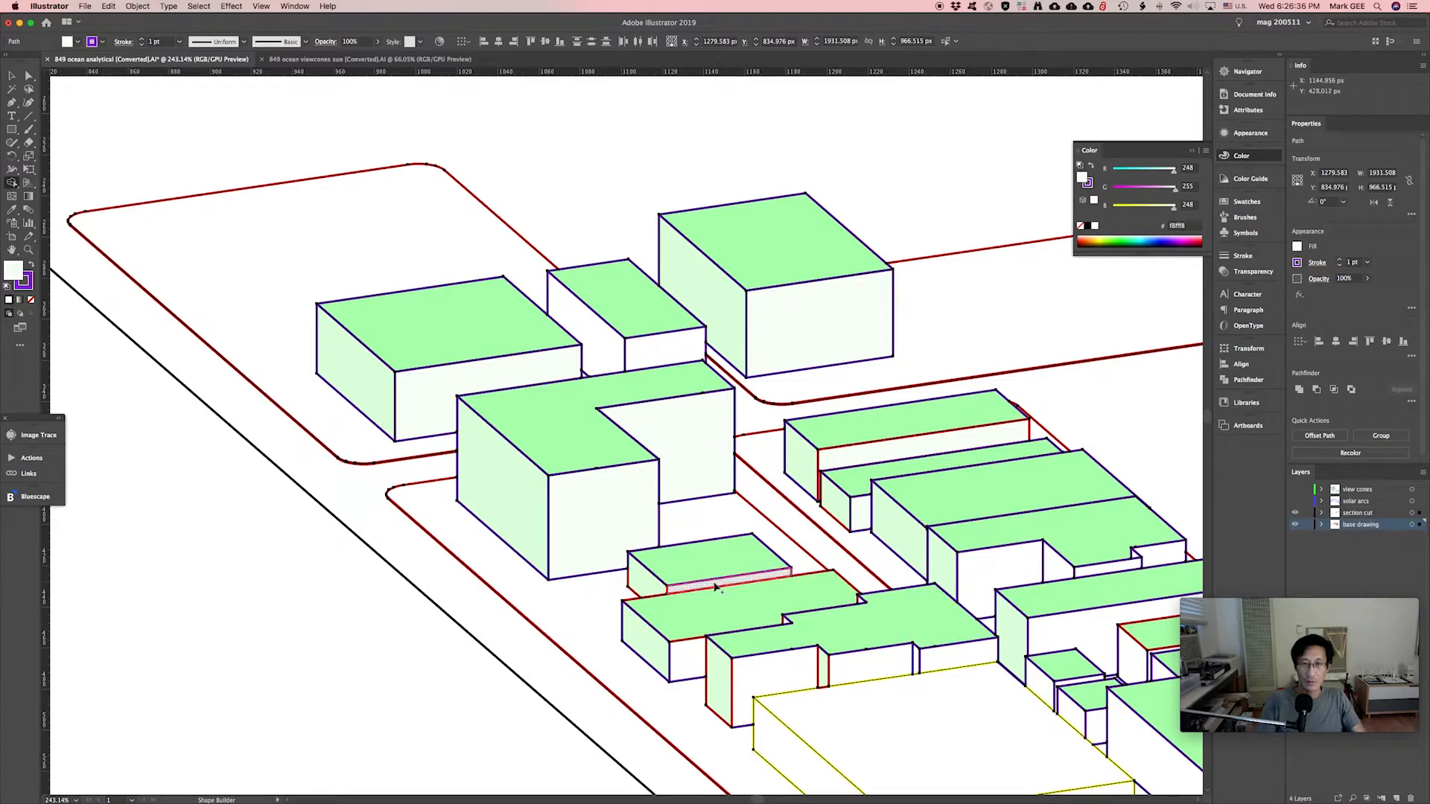
Set a stronger green fill (RGB 138, 255, 138) and fill side faces of the left and middle buildings.
{"action": "double_click", "coordinate": [13, 271]}
{"action": "left_click", "coordinate": [436, 520]}
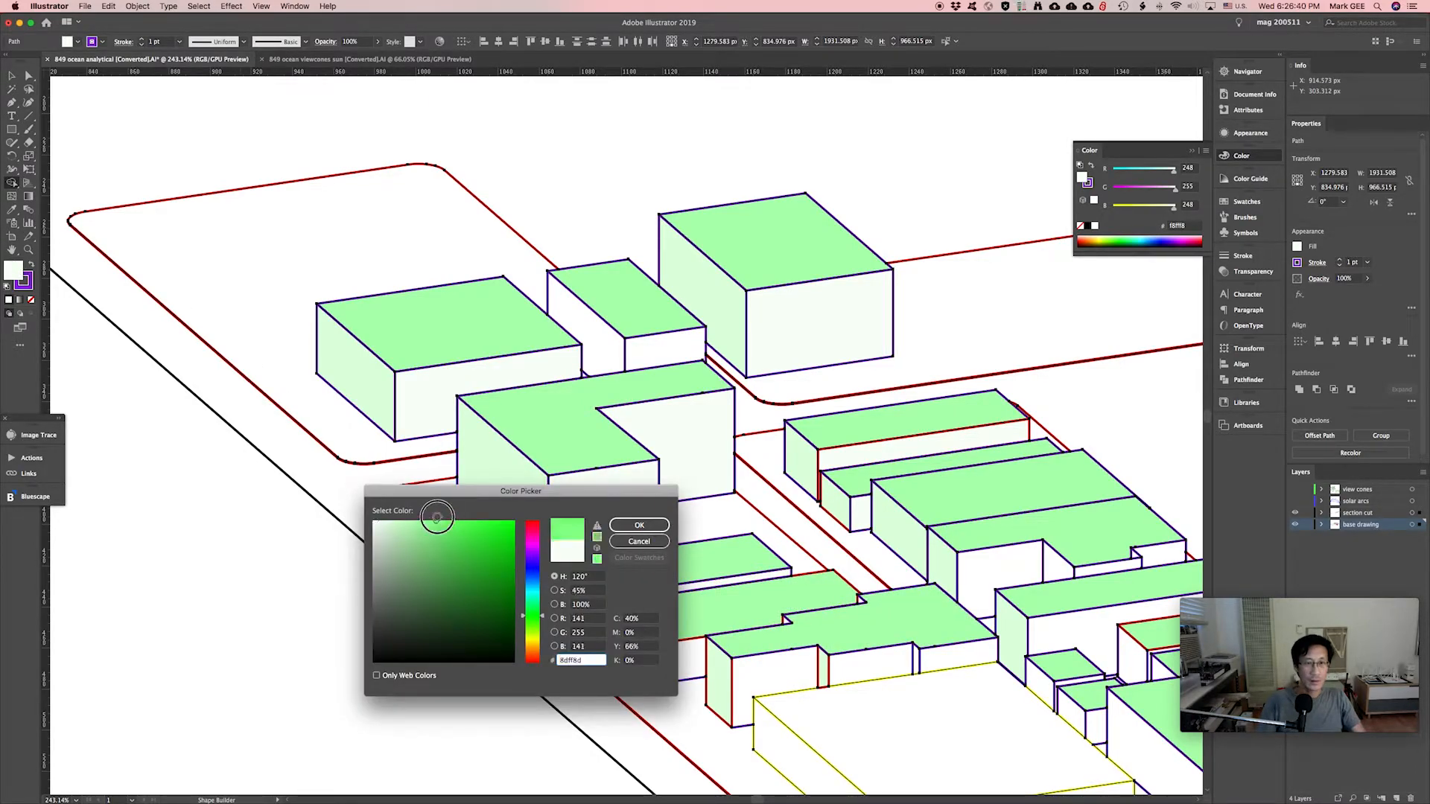
{"action": "left_click", "coordinate": [639, 525]}
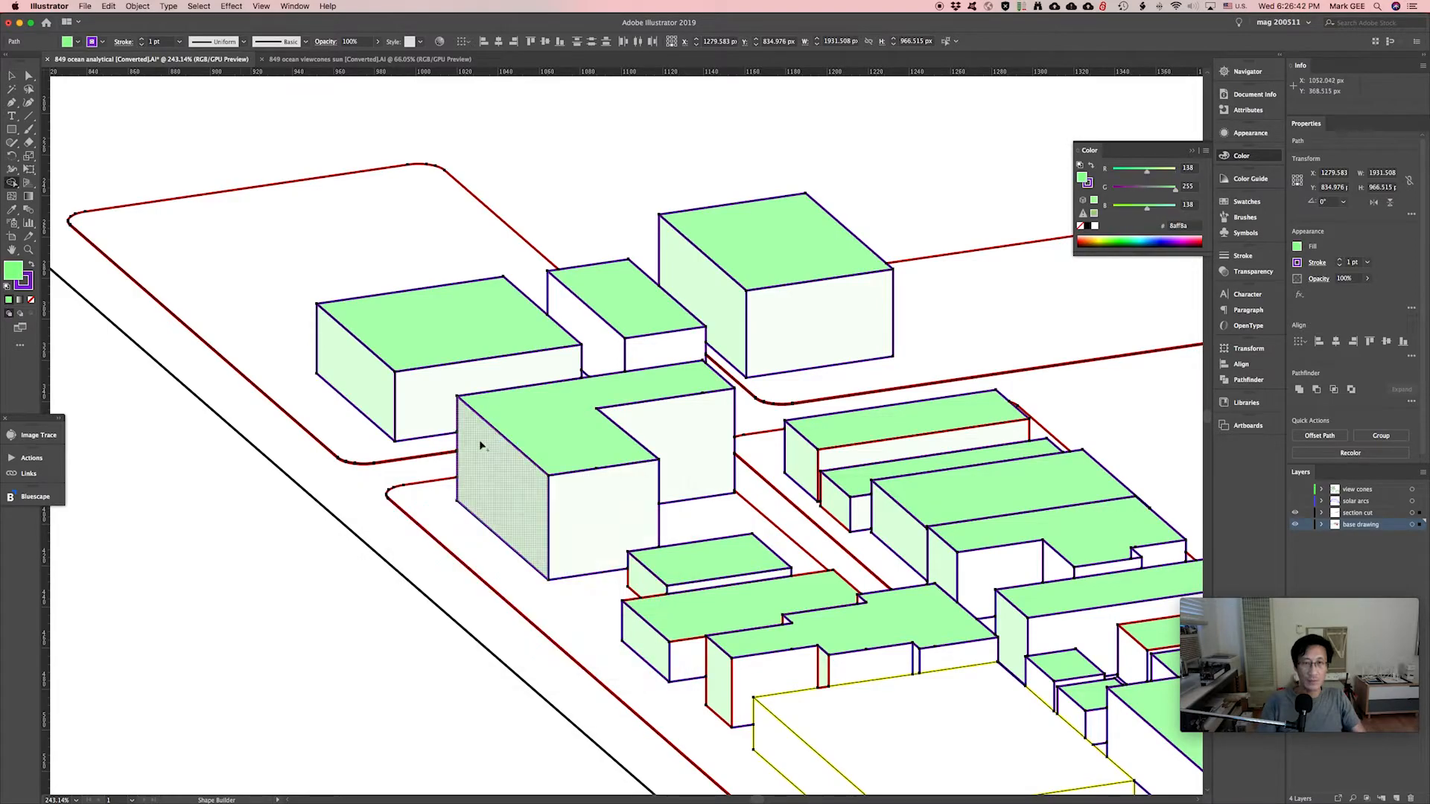
{"action": "left_click", "coordinate": [437, 412]}
{"action": "left_click", "coordinate": [604, 514]}
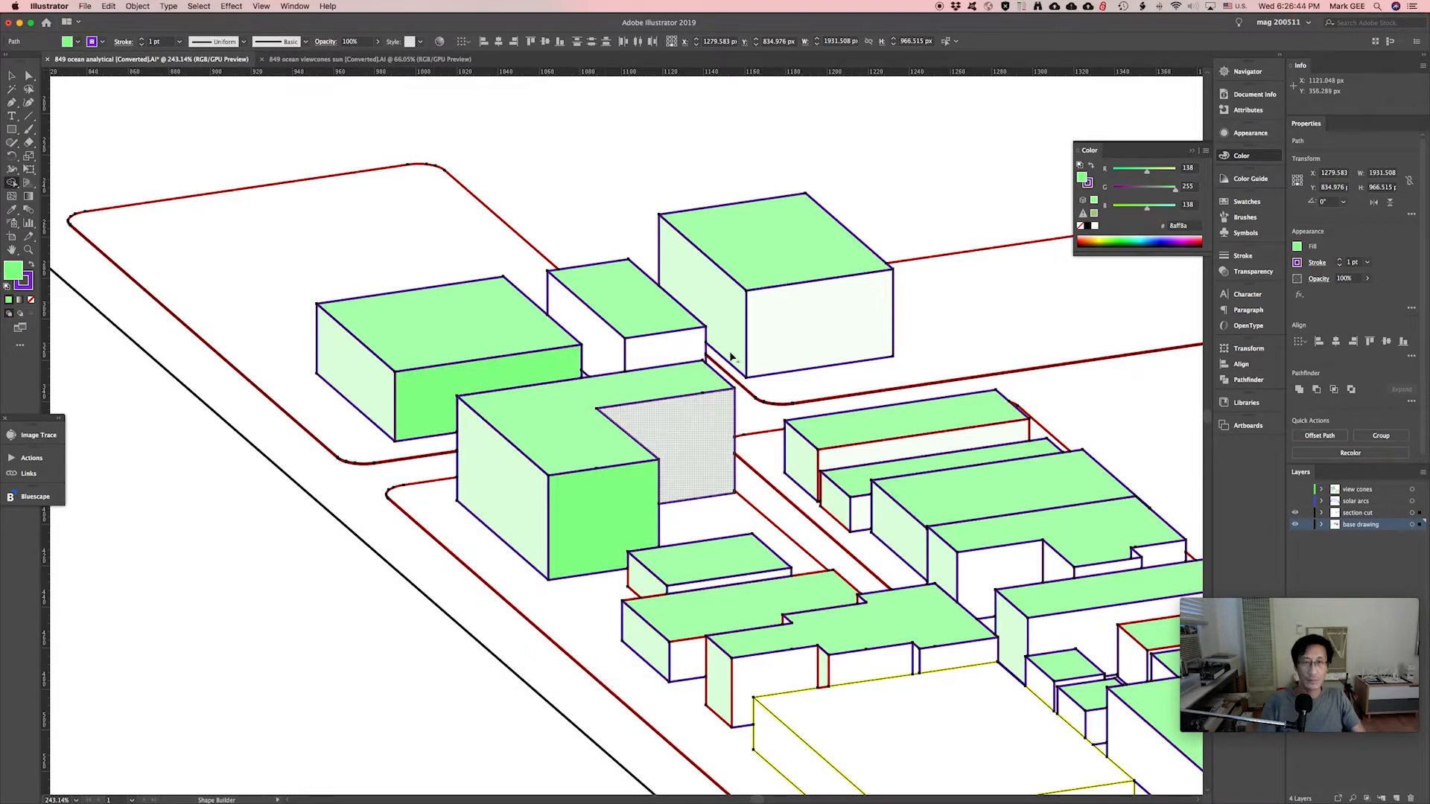
{"action": "left_click", "coordinate": [769, 335]}
{"action": "left_click", "coordinate": [838, 456]}
{"action": "left_click", "coordinate": [866, 518]}
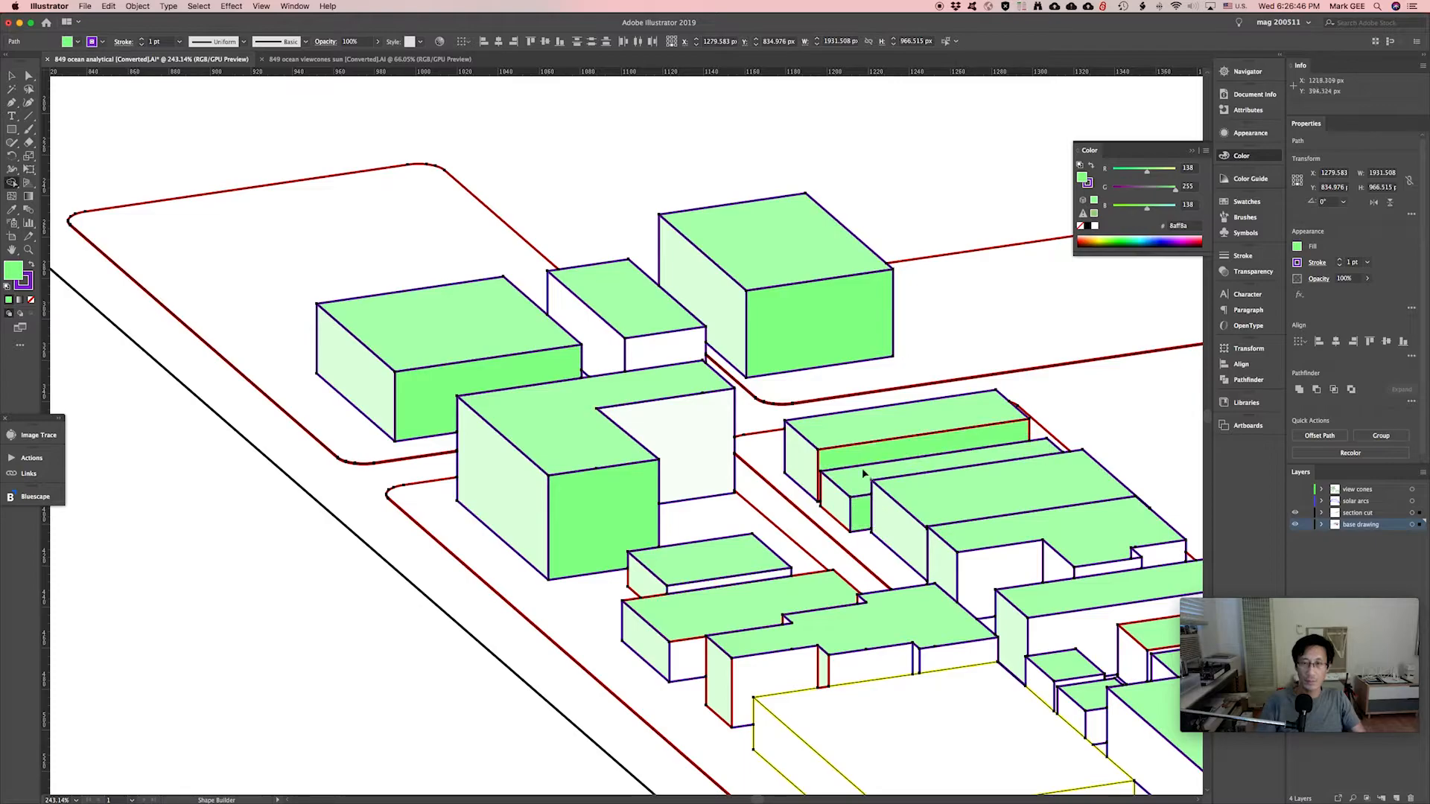
{"action": "left_click", "coordinate": [688, 644]}
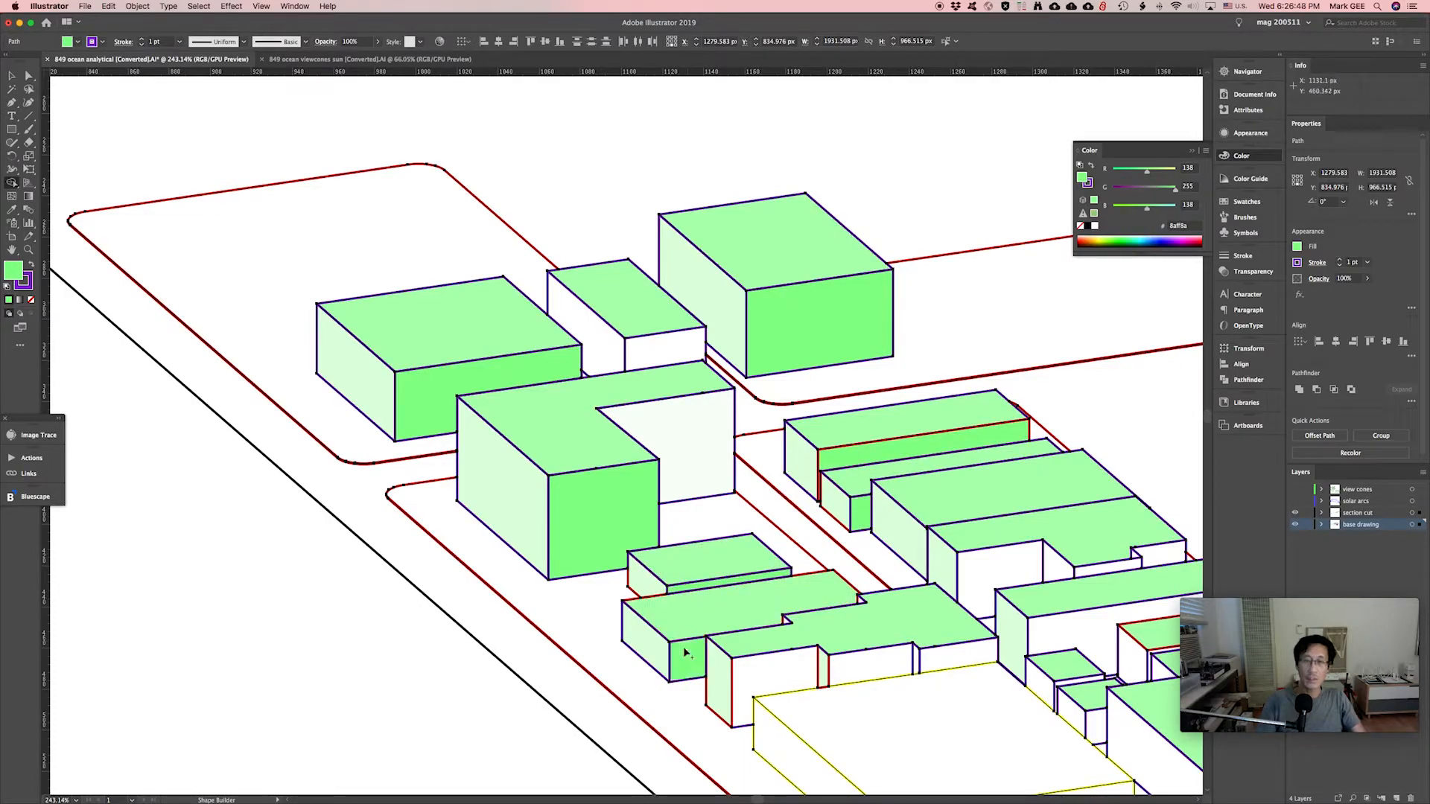
Fill the remaining front and strip faces of the lower and right buildings in the stronger green.
{"action": "left_click", "coordinate": [680, 655]}
{"action": "left_click", "coordinate": [767, 680]}
{"action": "left_click", "coordinate": [858, 663]}
{"action": "left_click", "coordinate": [943, 659]}
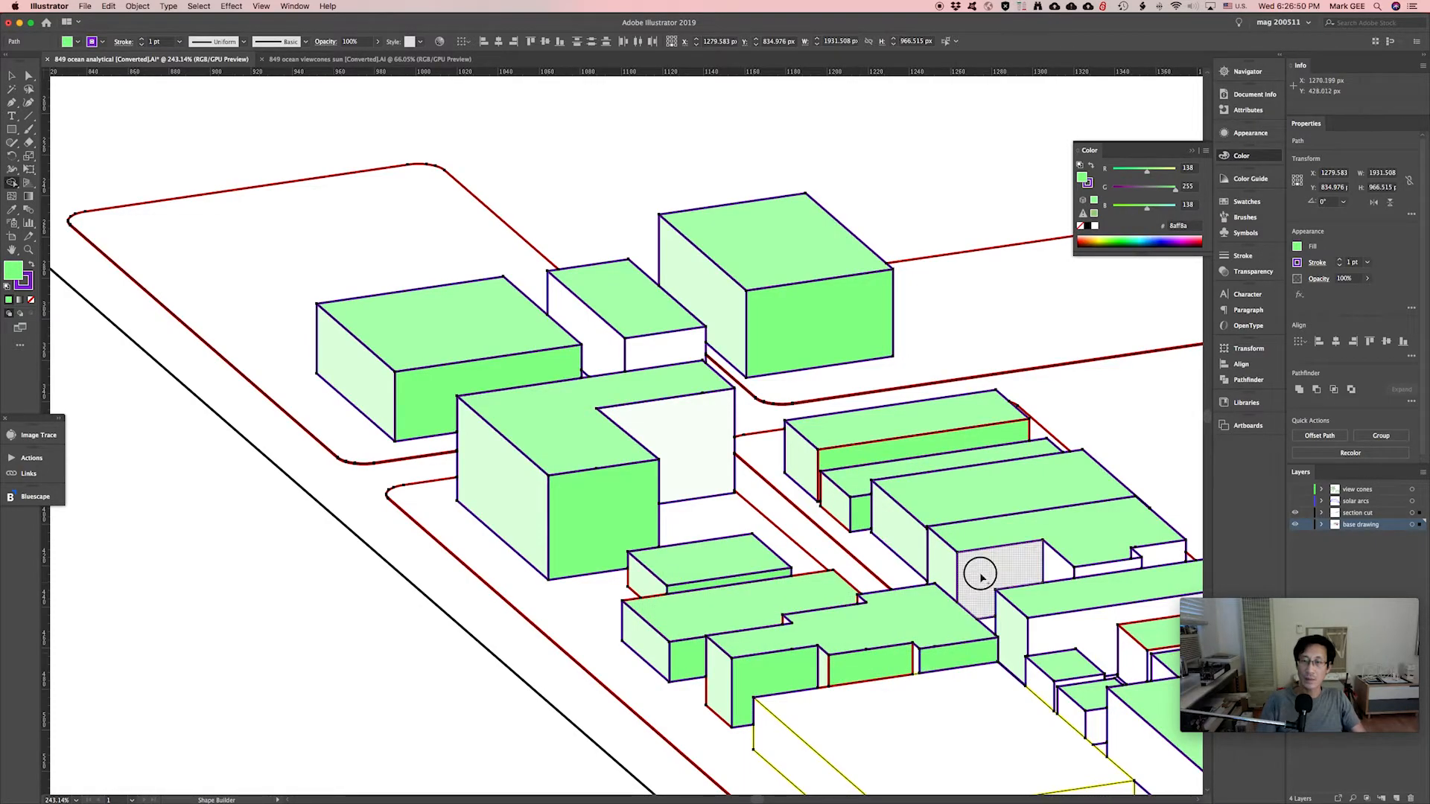
{"action": "left_click", "coordinate": [980, 574]}
{"action": "left_click", "coordinate": [1109, 570]}
{"action": "left_click", "coordinate": [1073, 640]}
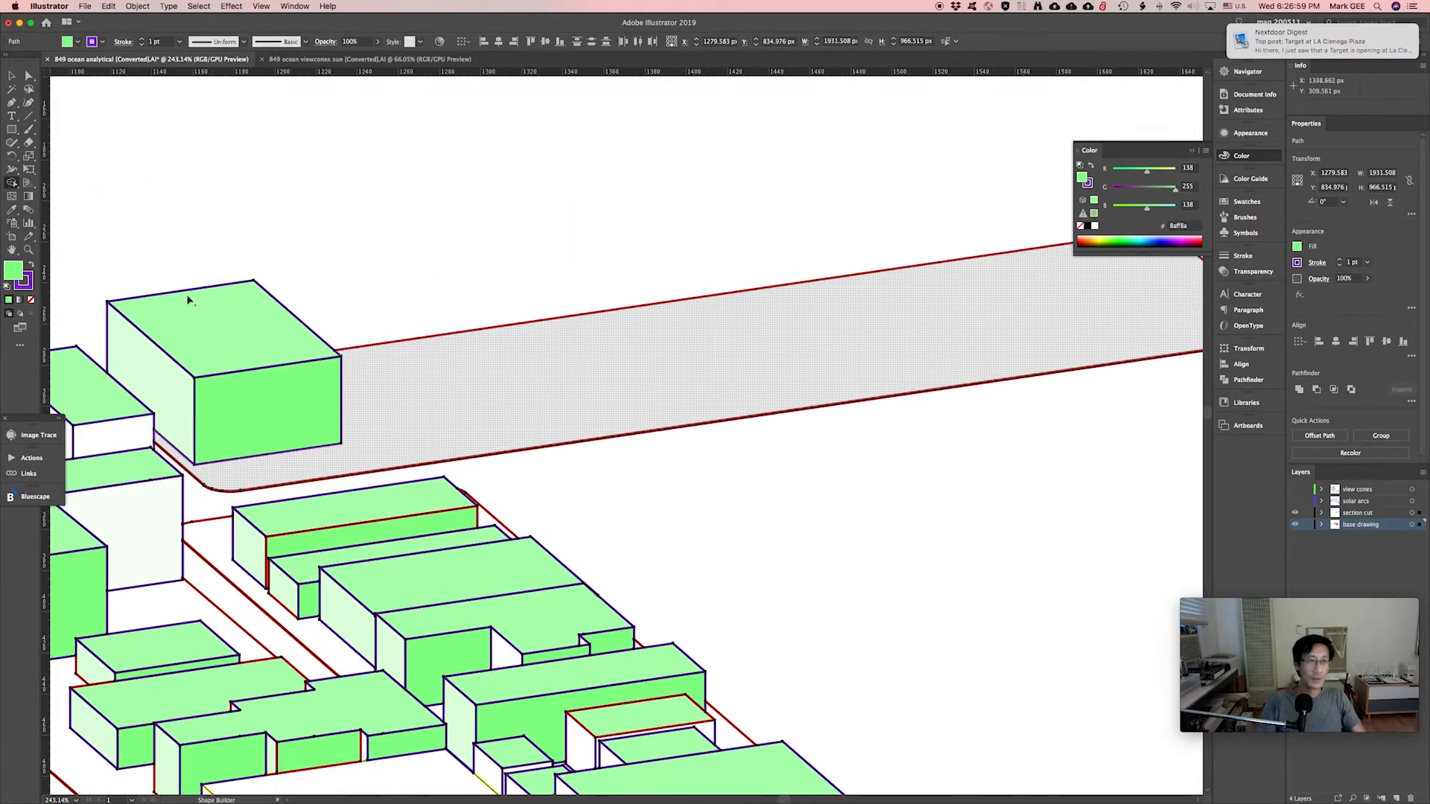
Set the fill colour to light grey cecece for the ground strips.
{"action": "double_click", "coordinate": [14, 270]}
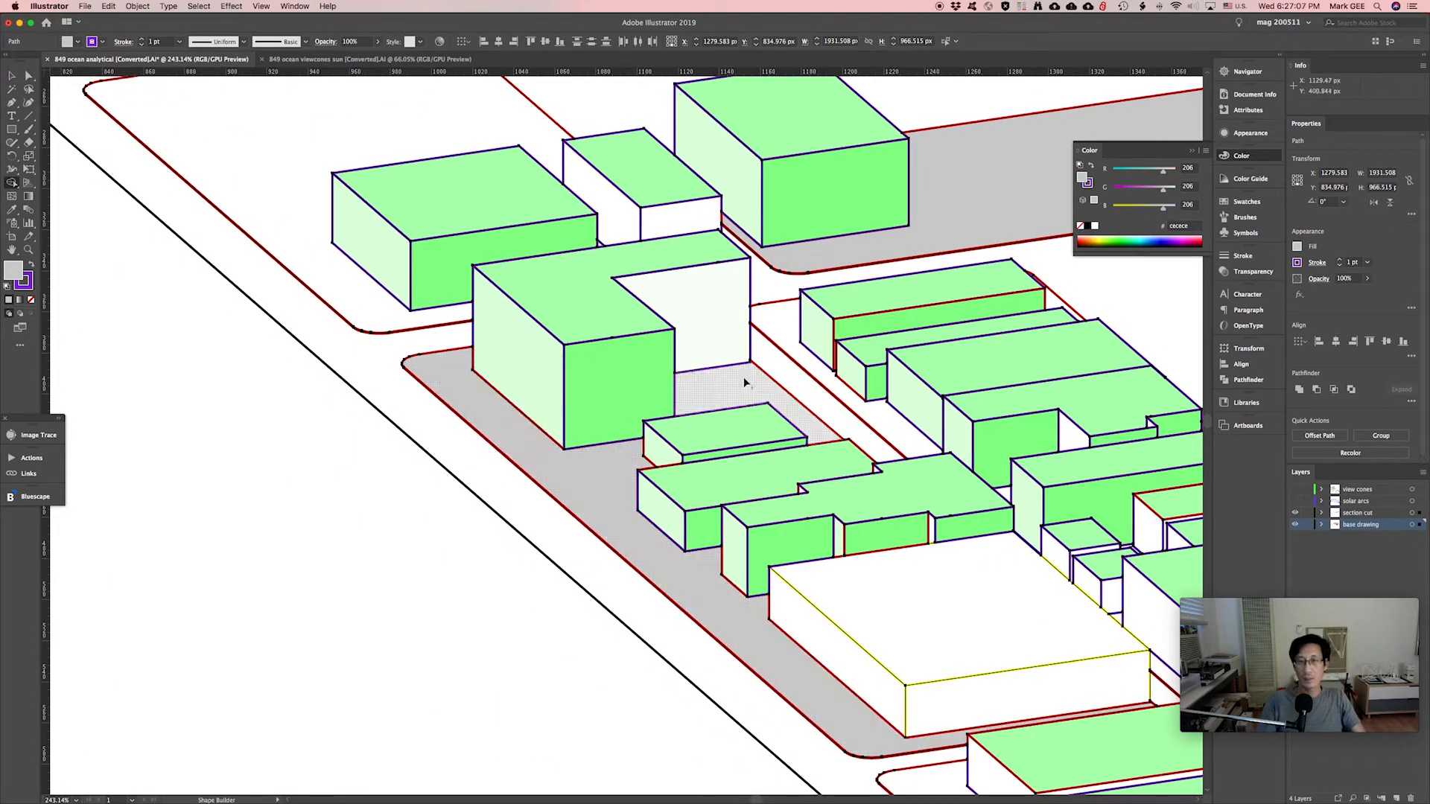
{"action": "scroll", "coordinate": [745, 382], "scroll_direction": "right", "scroll_amount": 5}
{"action": "scroll", "coordinate": [745, 382], "scroll_direction": "down", "scroll_amount": 3}
{"action": "scroll", "coordinate": [558, 583], "scroll_direction": "left", "scroll_amount": 2}
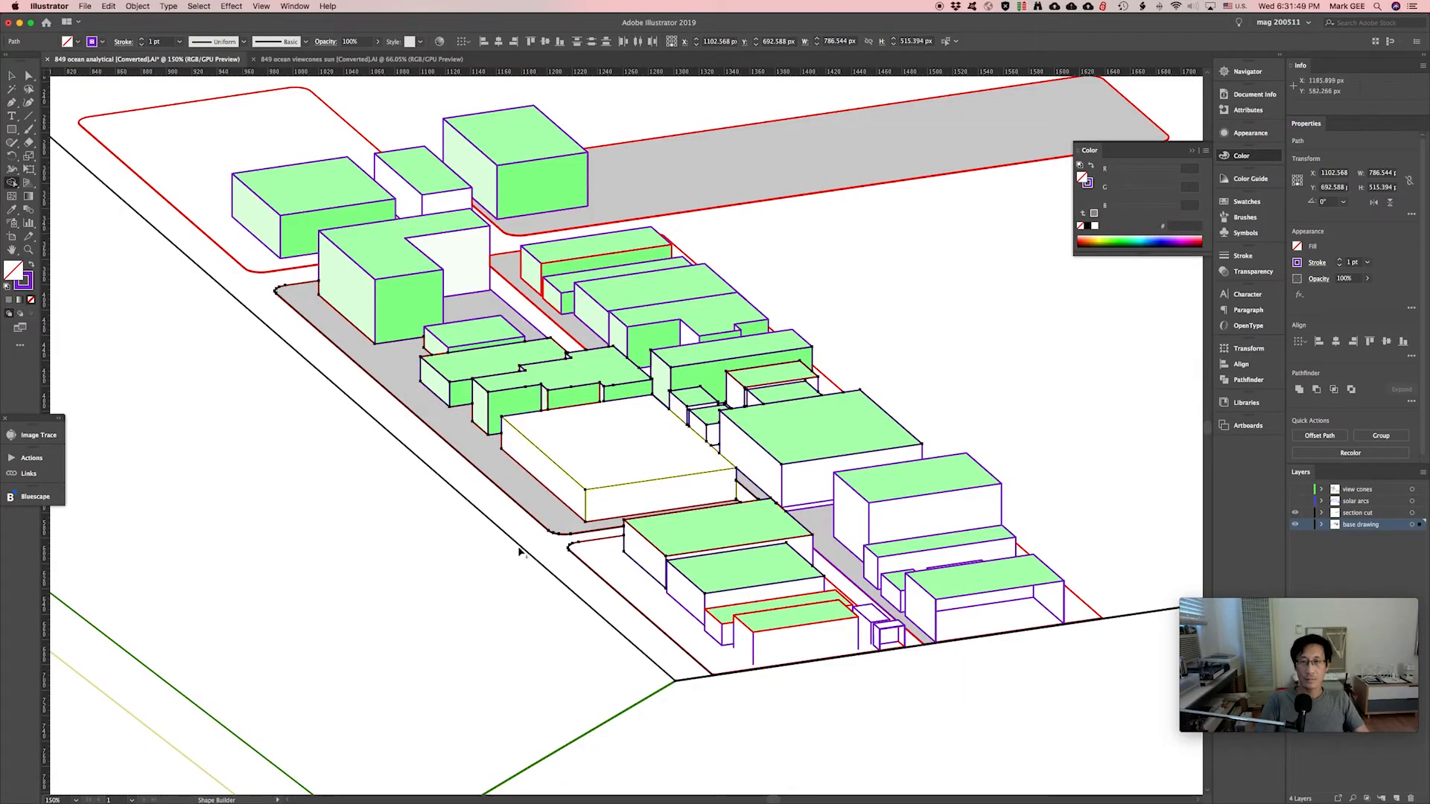
Change the fill colour to pink ff277f.
{"action": "double_click", "coordinate": [13, 271]}
{"action": "key", "text": "Escape"}
{"action": "double_click", "coordinate": [14, 271]}
{"action": "type", "text": "ff277f"}
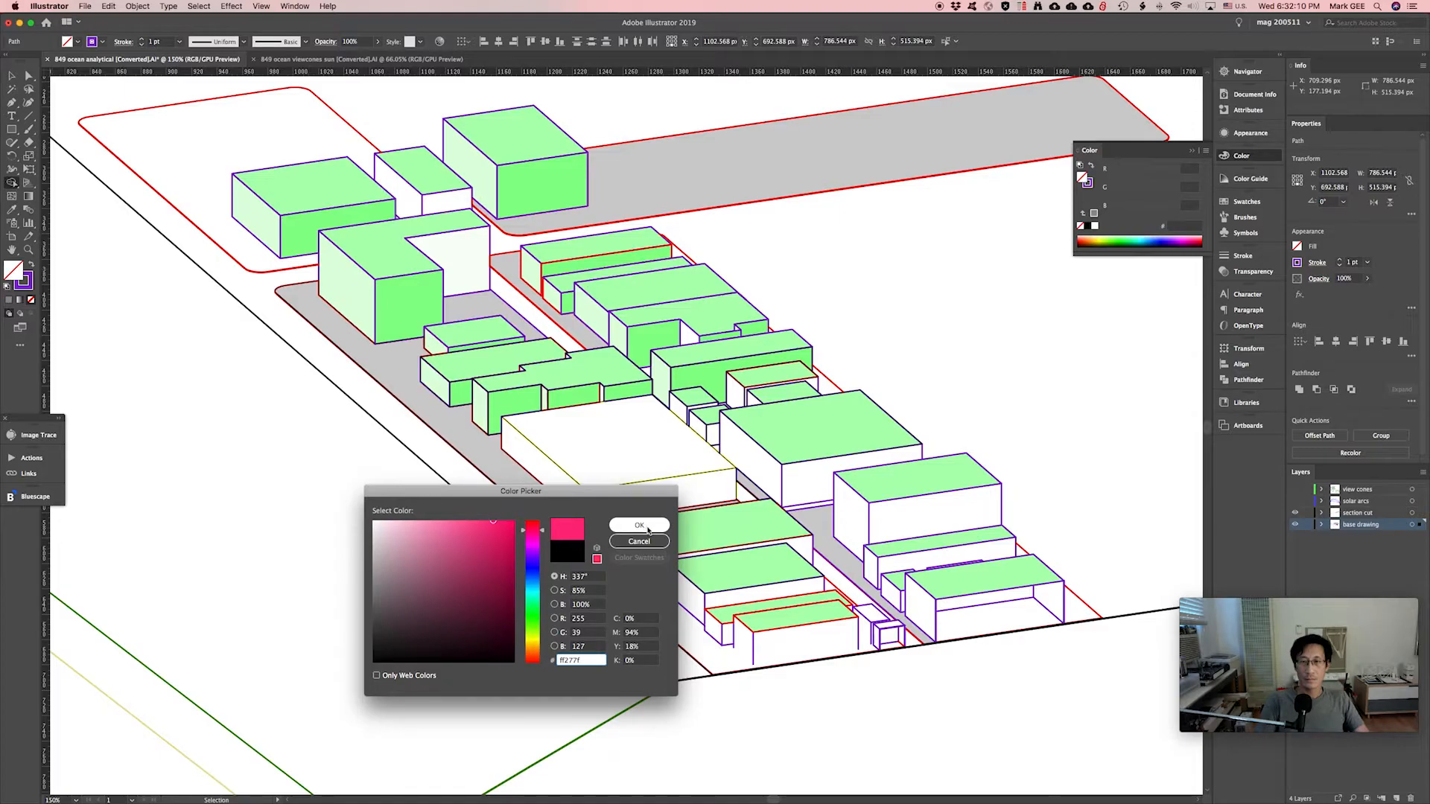
{"action": "left_click", "coordinate": [639, 525]}
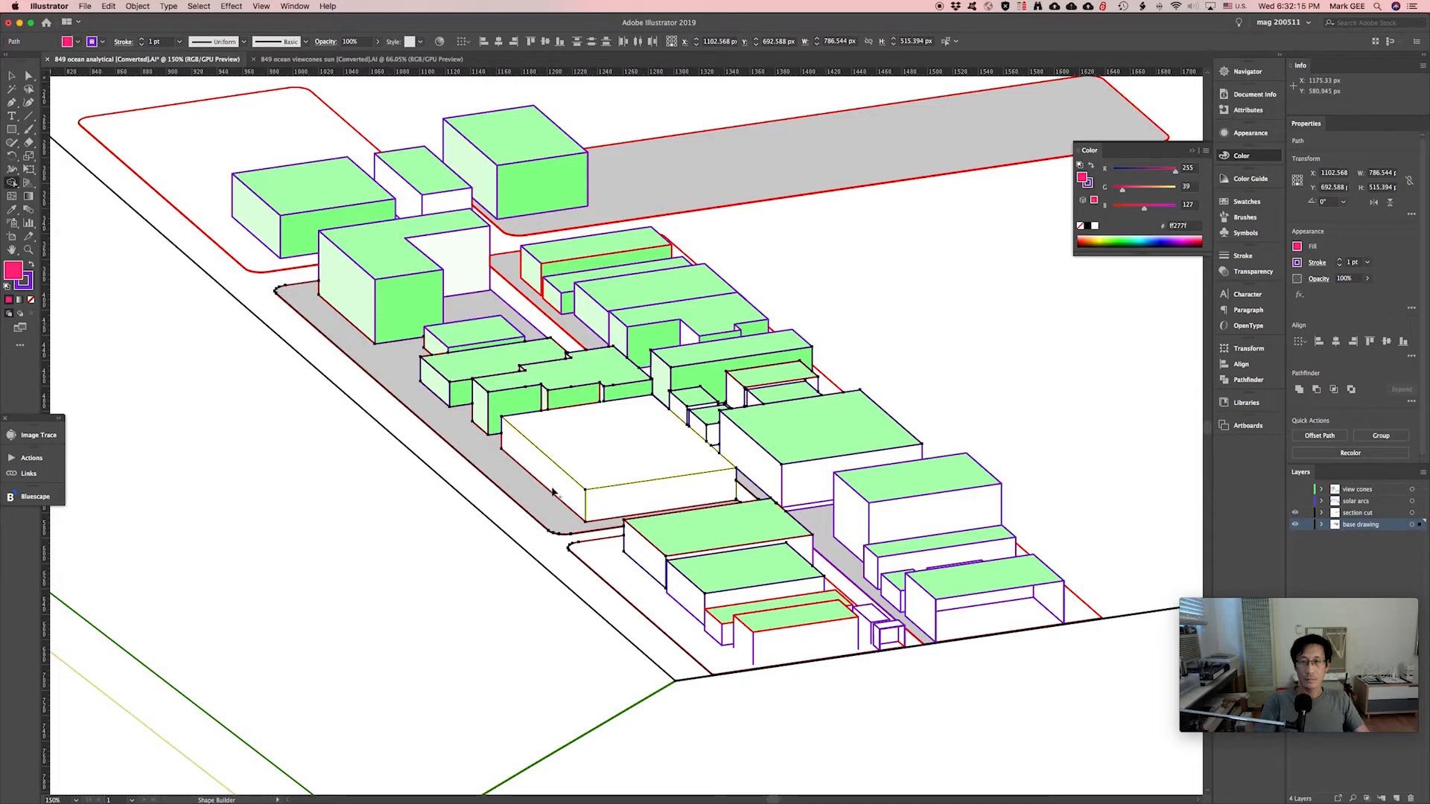
Fill the big building's roof and front face pink, deepening the pink toward magenta.
{"action": "left_click", "coordinate": [604, 449]}
{"action": "double_click", "coordinate": [14, 271]}
{"action": "mouse_move", "coordinate": [494, 524]}
{"action": "left_mouse_down"}
{"action": "mouse_move", "coordinate": [447, 507]}
{"action": "mouse_move", "coordinate": [519, 511]}
{"action": "left_mouse_up"}
{"action": "left_click", "coordinate": [640, 526]}
{"action": "left_click", "coordinate": [649, 498]}
Return to selection, deselect everything, and select one green side face.
{"action": "key", "text": "v"}
{"action": "left_click", "coordinate": [908, 346]}
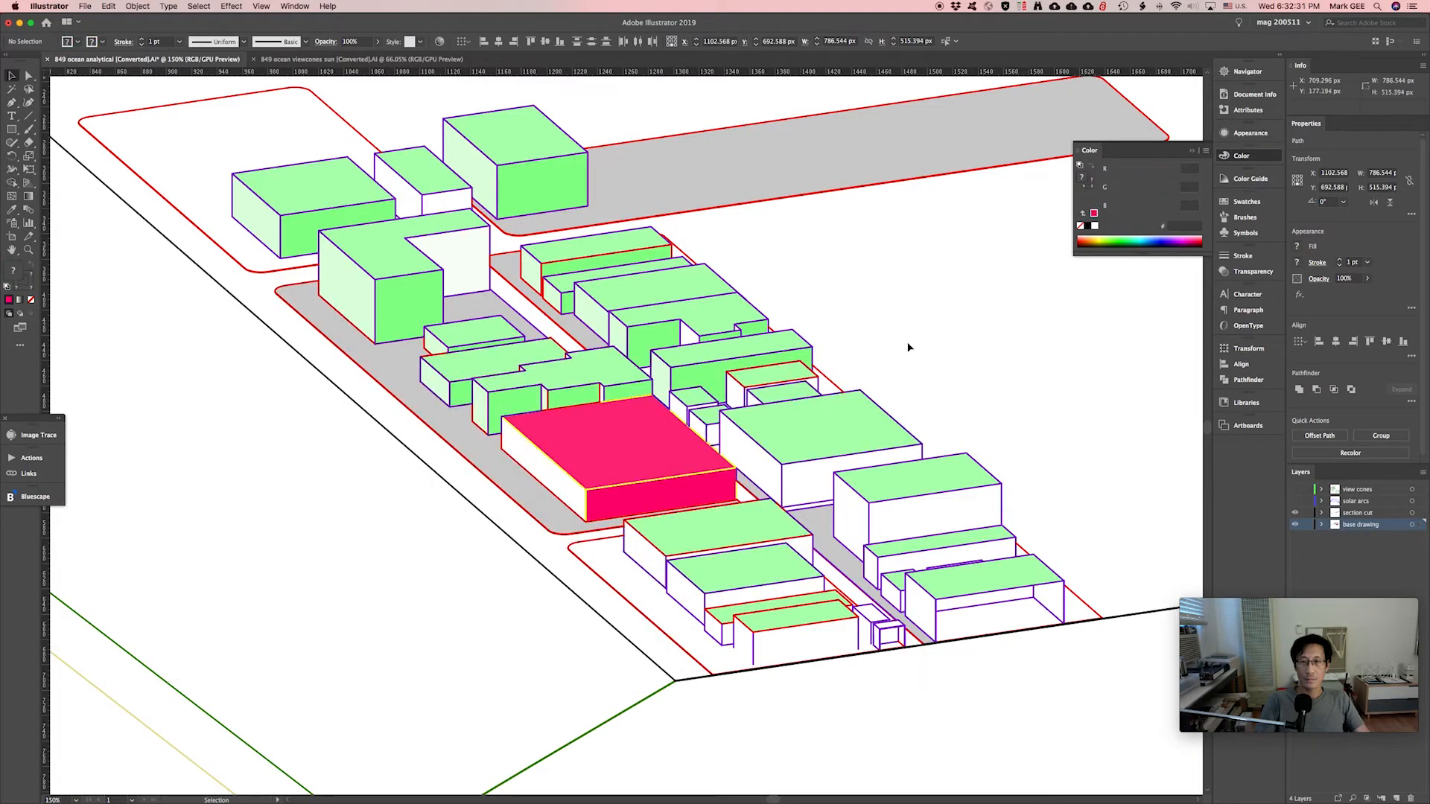
{"action": "left_click", "coordinate": [426, 305]}
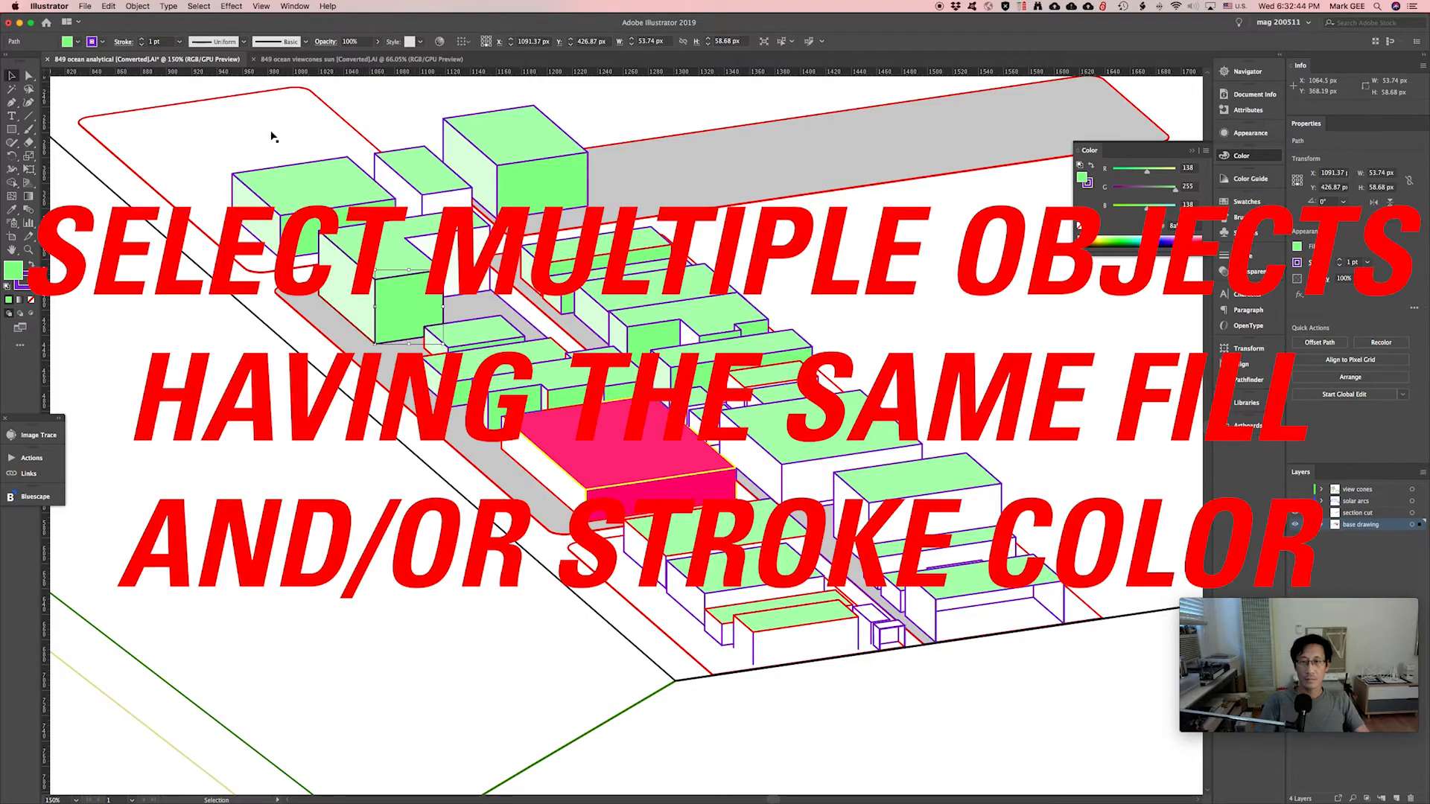
Select all faces with the same green fill and recolour them a dusky grey-purple.
{"action": "left_click", "coordinate": [198, 6]}
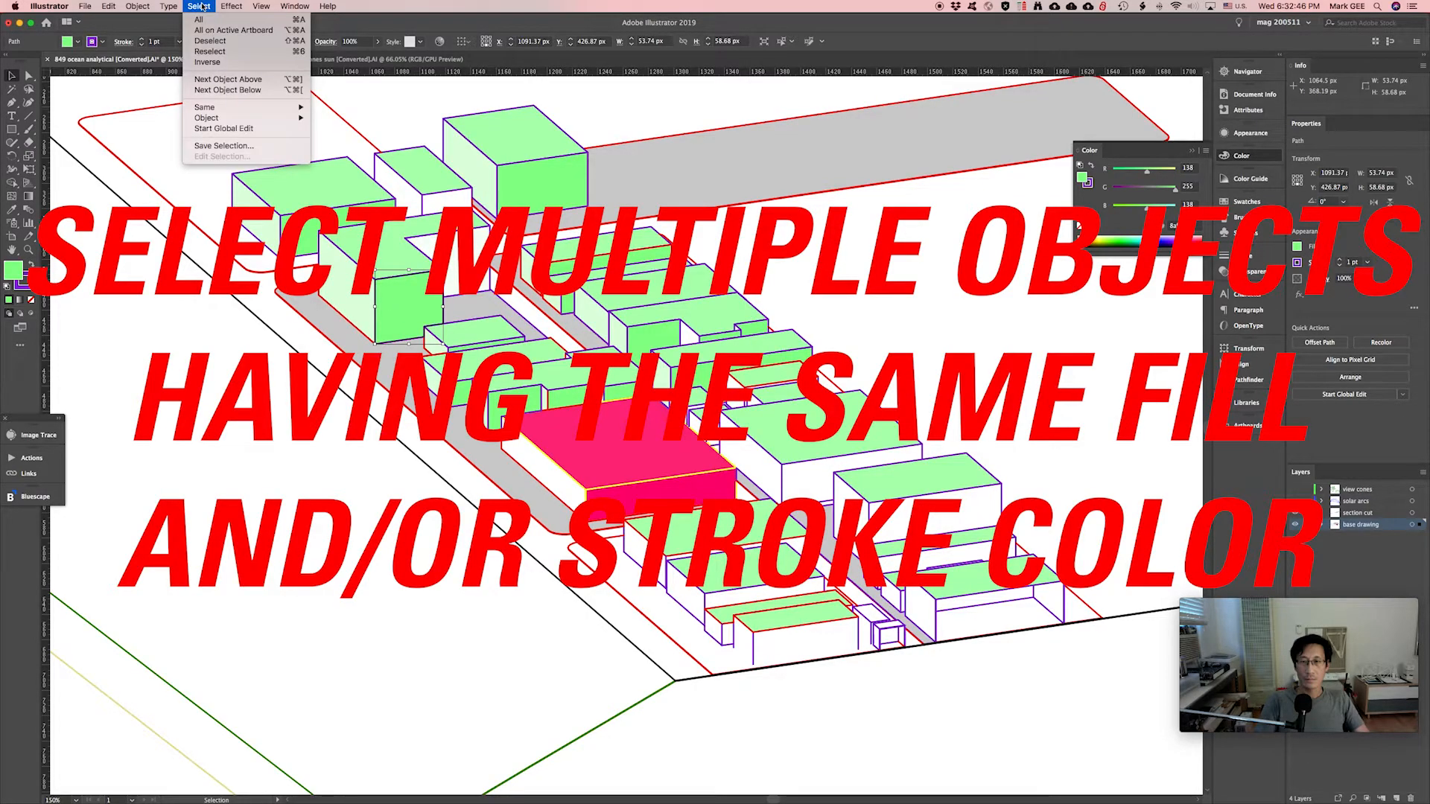
{"action": "mouse_move", "coordinate": [215, 119]}
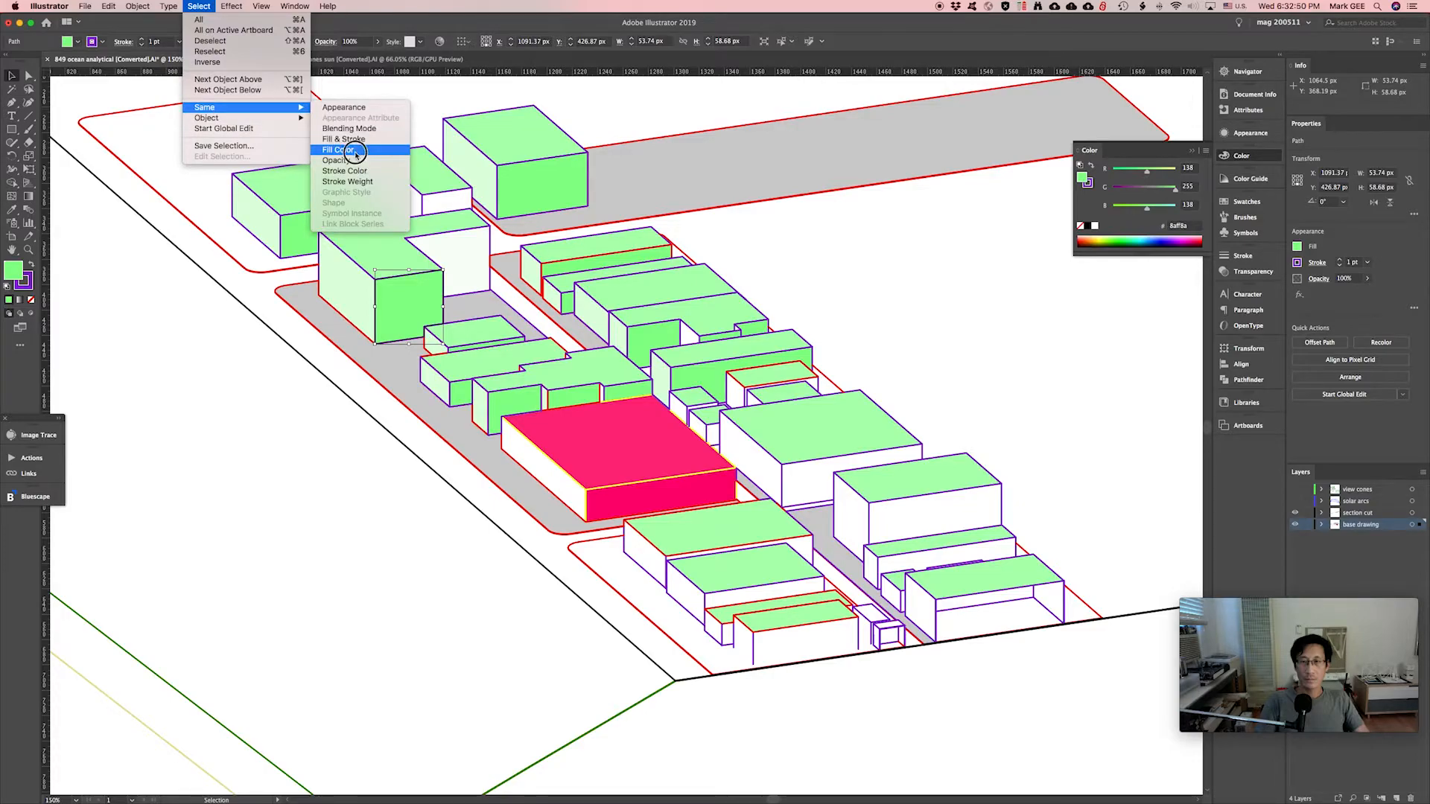
{"action": "left_click", "coordinate": [350, 151]}
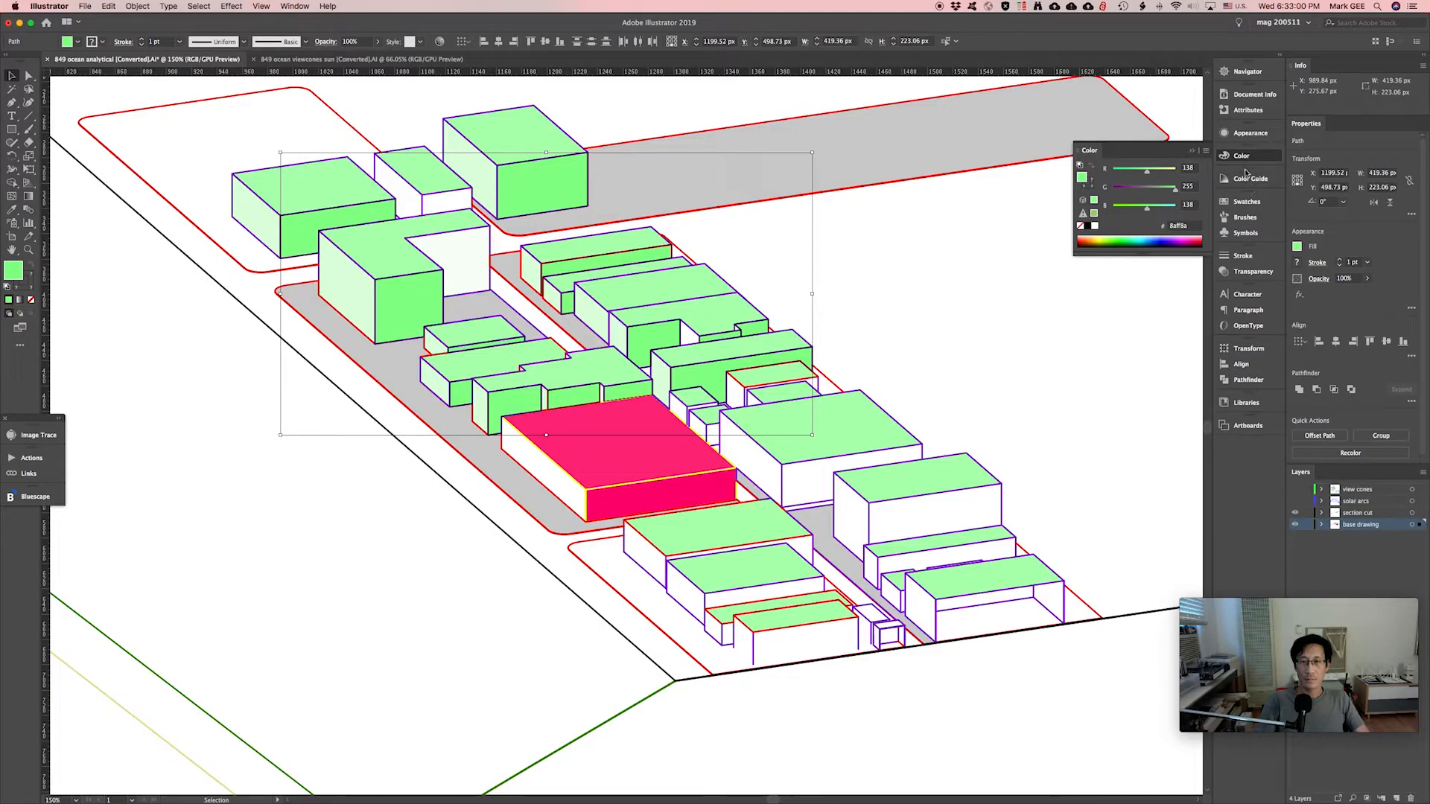
{"action": "left_click", "coordinate": [1139, 187]}
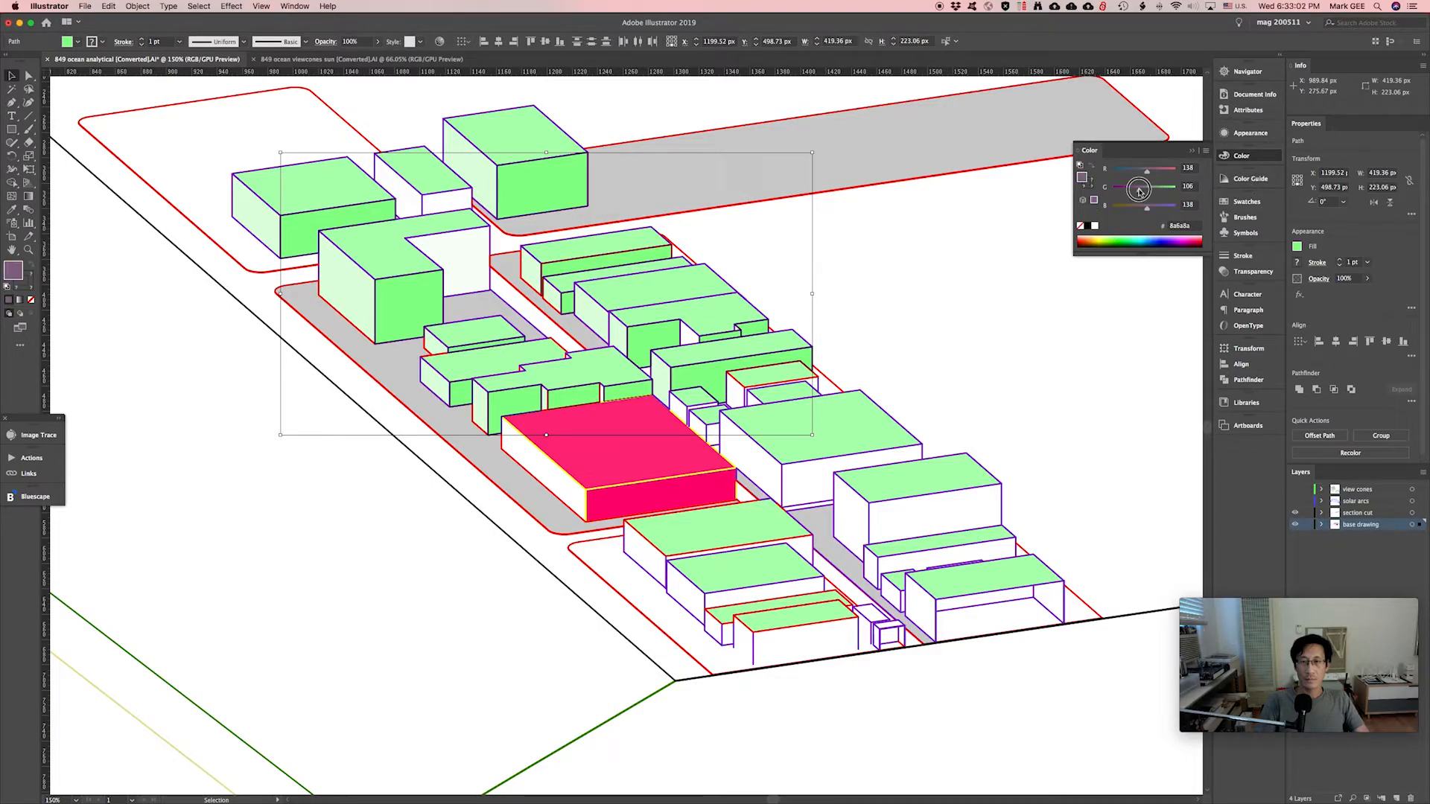
{"action": "left_click", "coordinate": [1140, 188]}
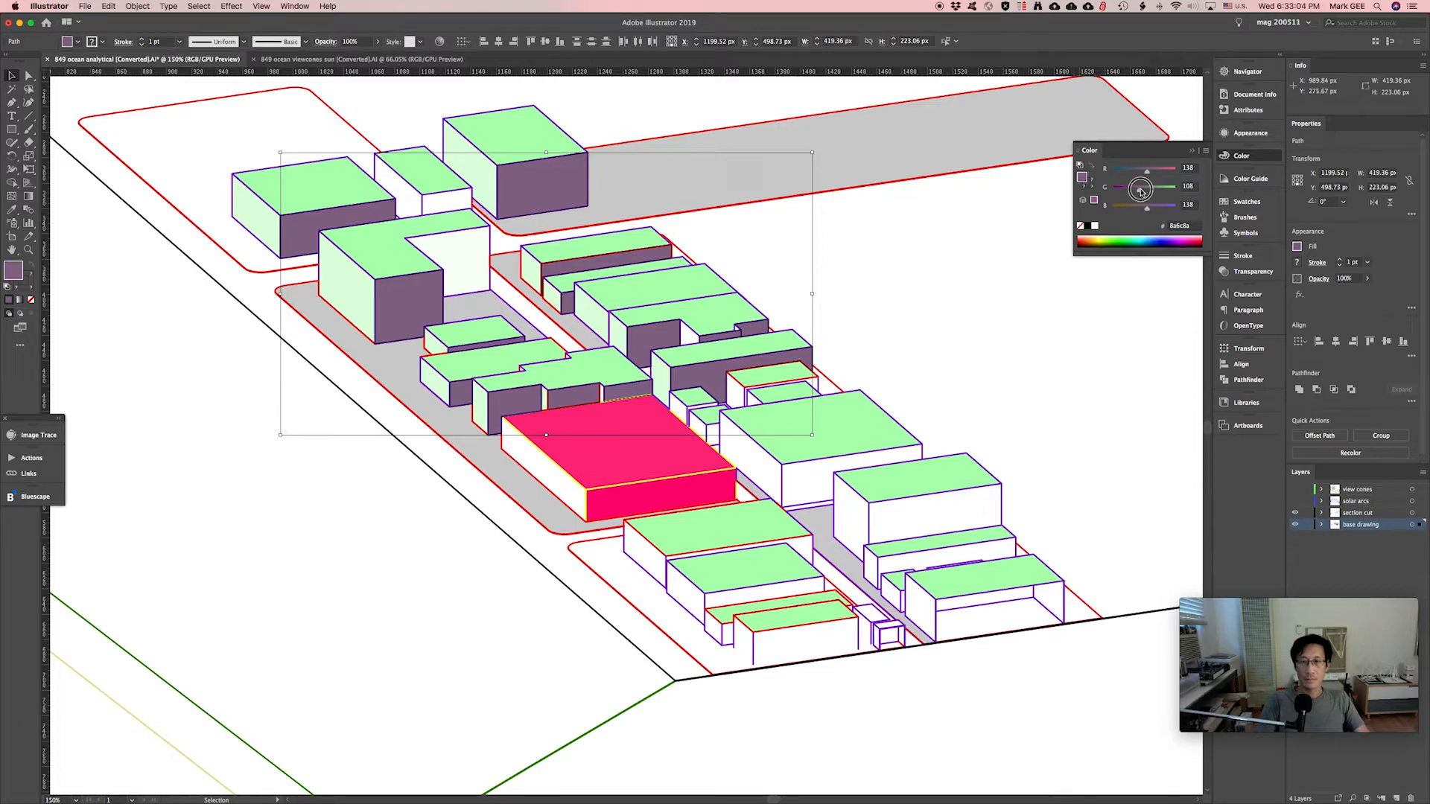
Bring up the Swatches panel.
{"action": "left_click", "coordinate": [1244, 201]}
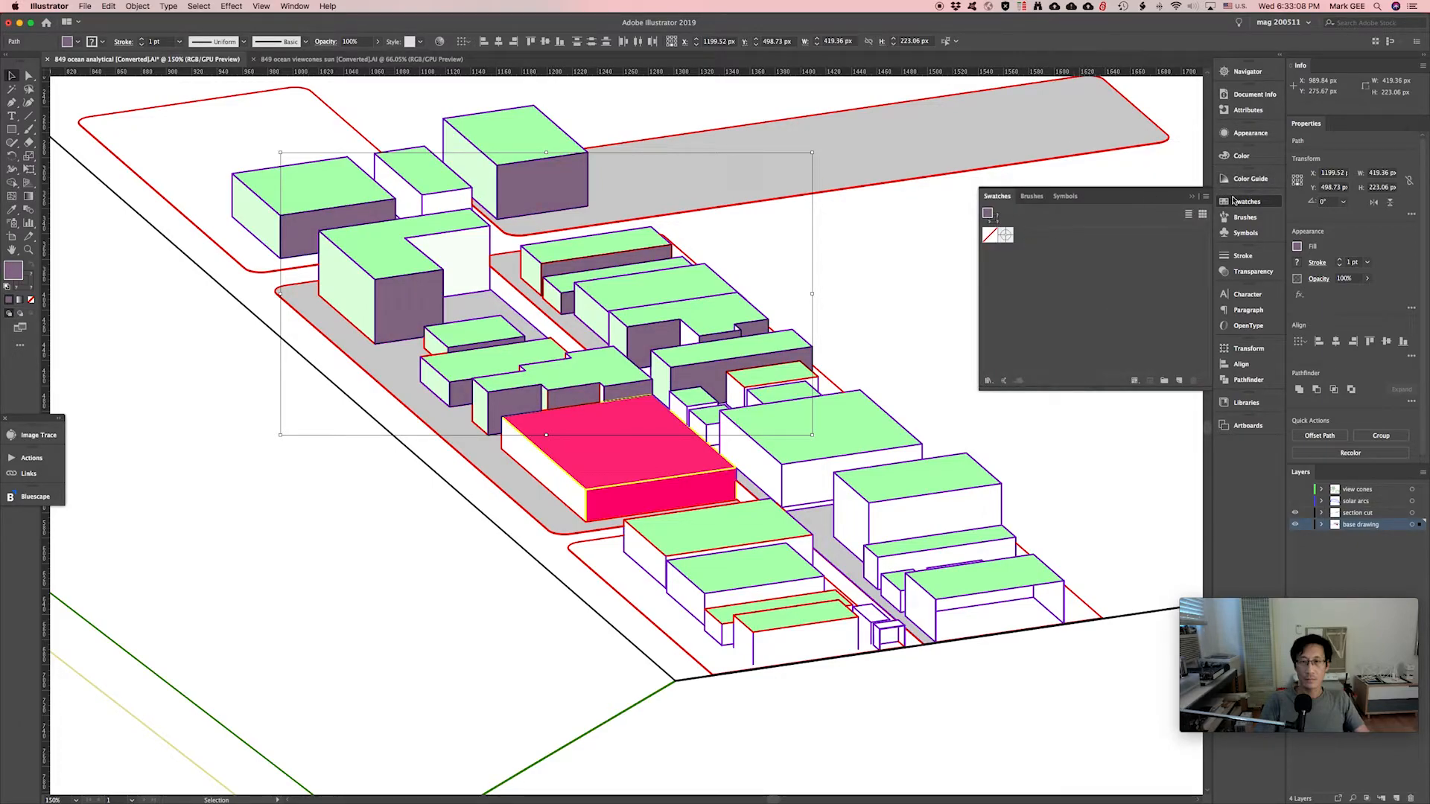
{"action": "left_click", "coordinate": [1192, 200]}
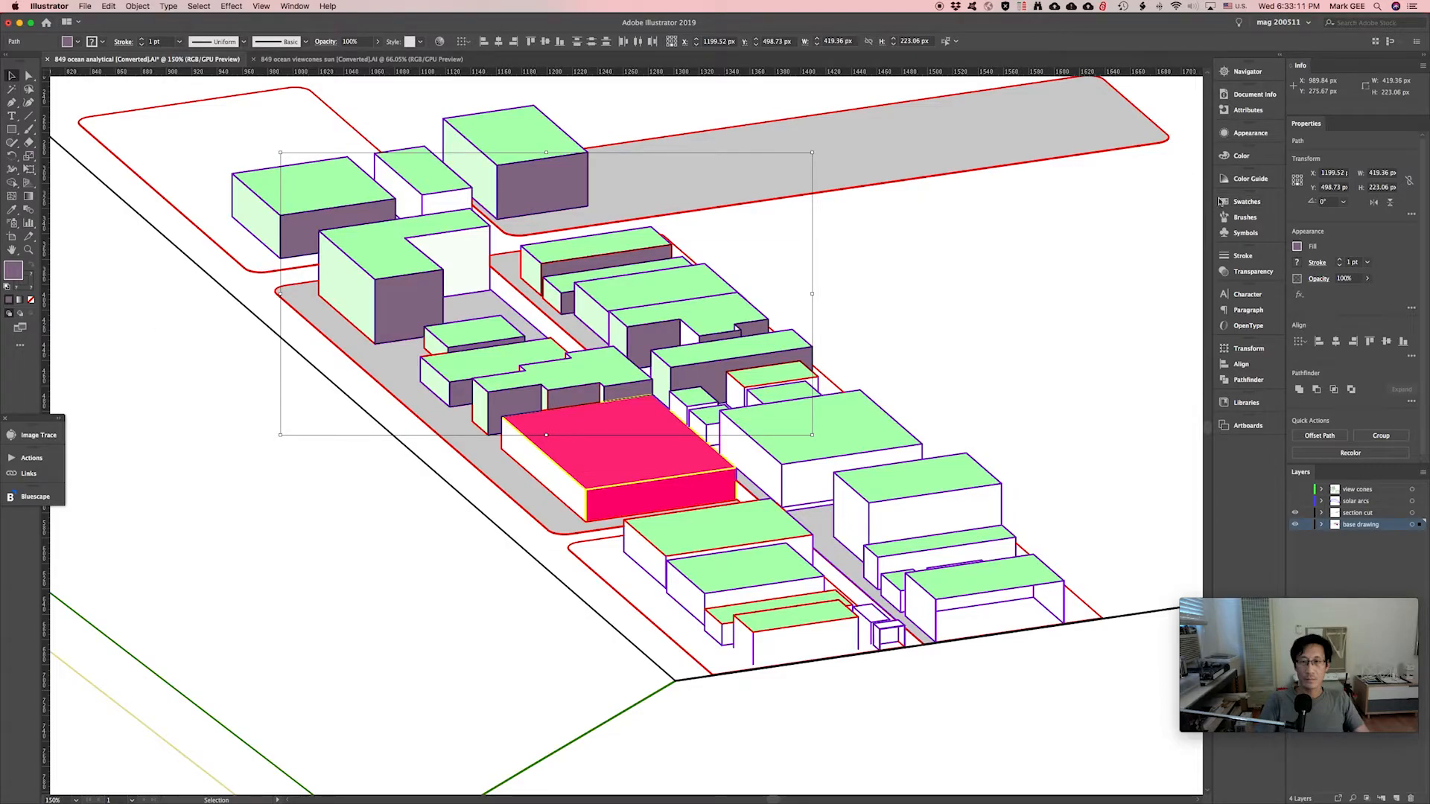
{"action": "left_click", "coordinate": [1228, 202]}
{"action": "left_click", "coordinate": [1228, 202]}
{"action": "left_click", "coordinate": [1243, 202]}
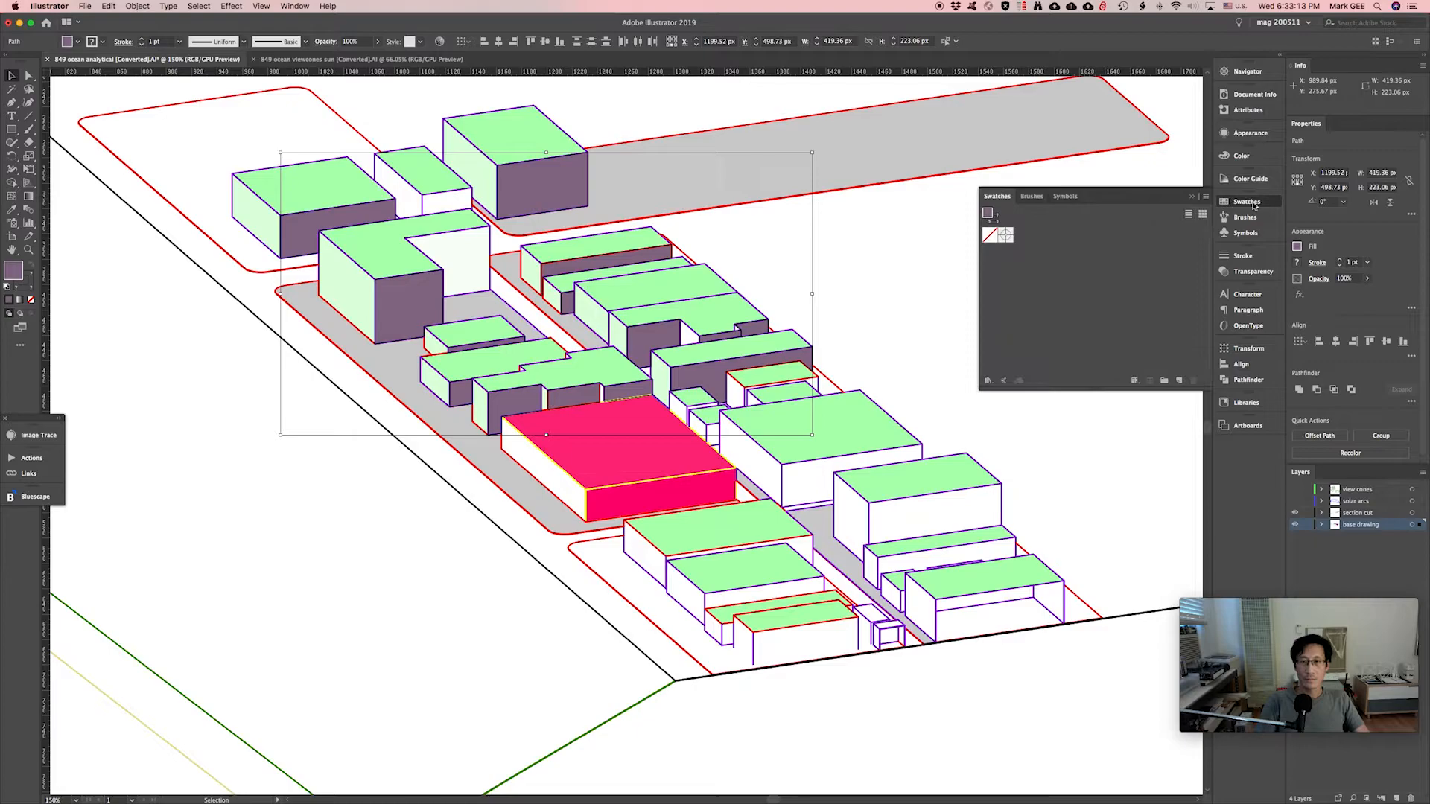
Load the Art & Illustration swatch library beside the Swatches panel and enlarge it.
{"action": "left_click", "coordinate": [1205, 196]}
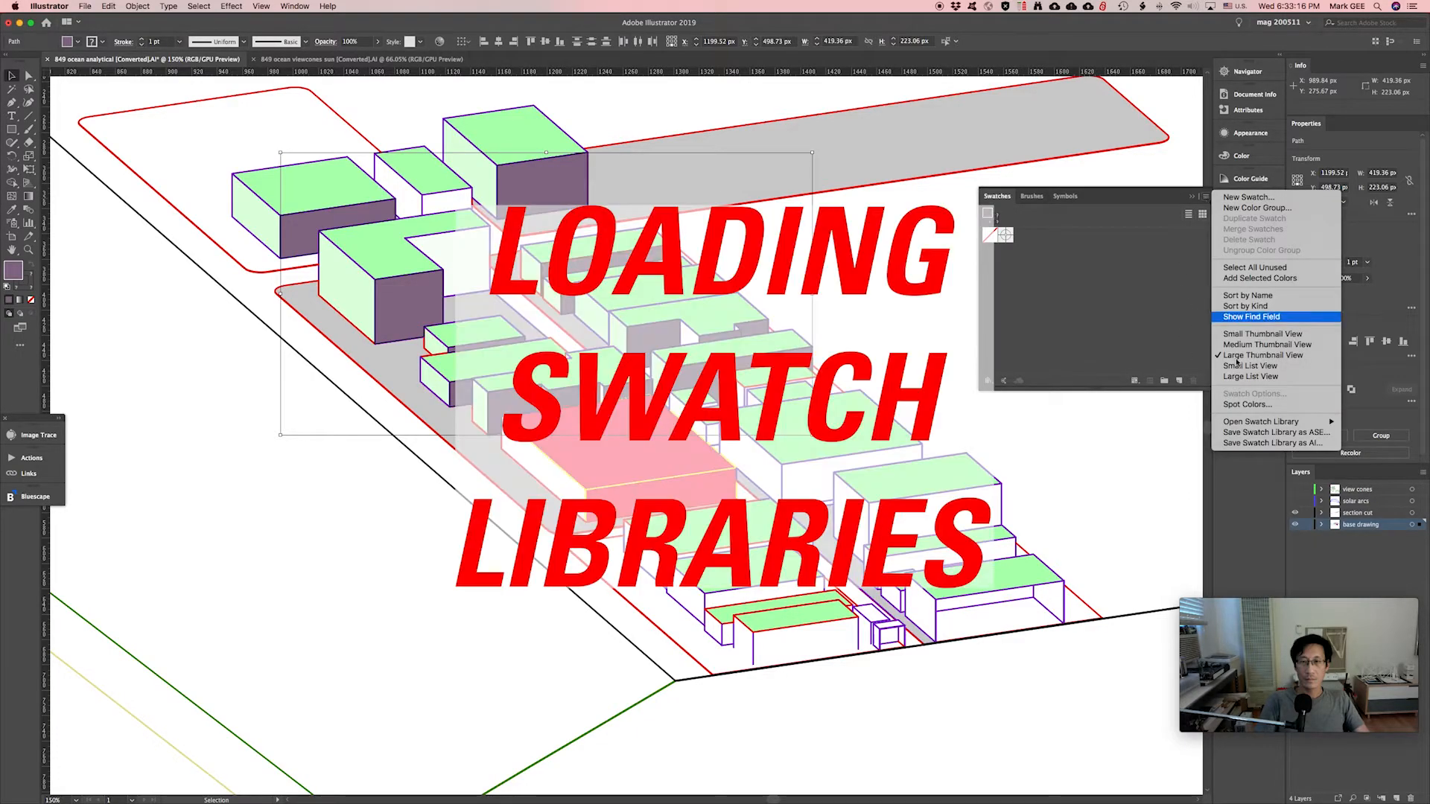
{"action": "mouse_move", "coordinate": [1256, 423]}
{"action": "mouse_move", "coordinate": [1117, 477]}
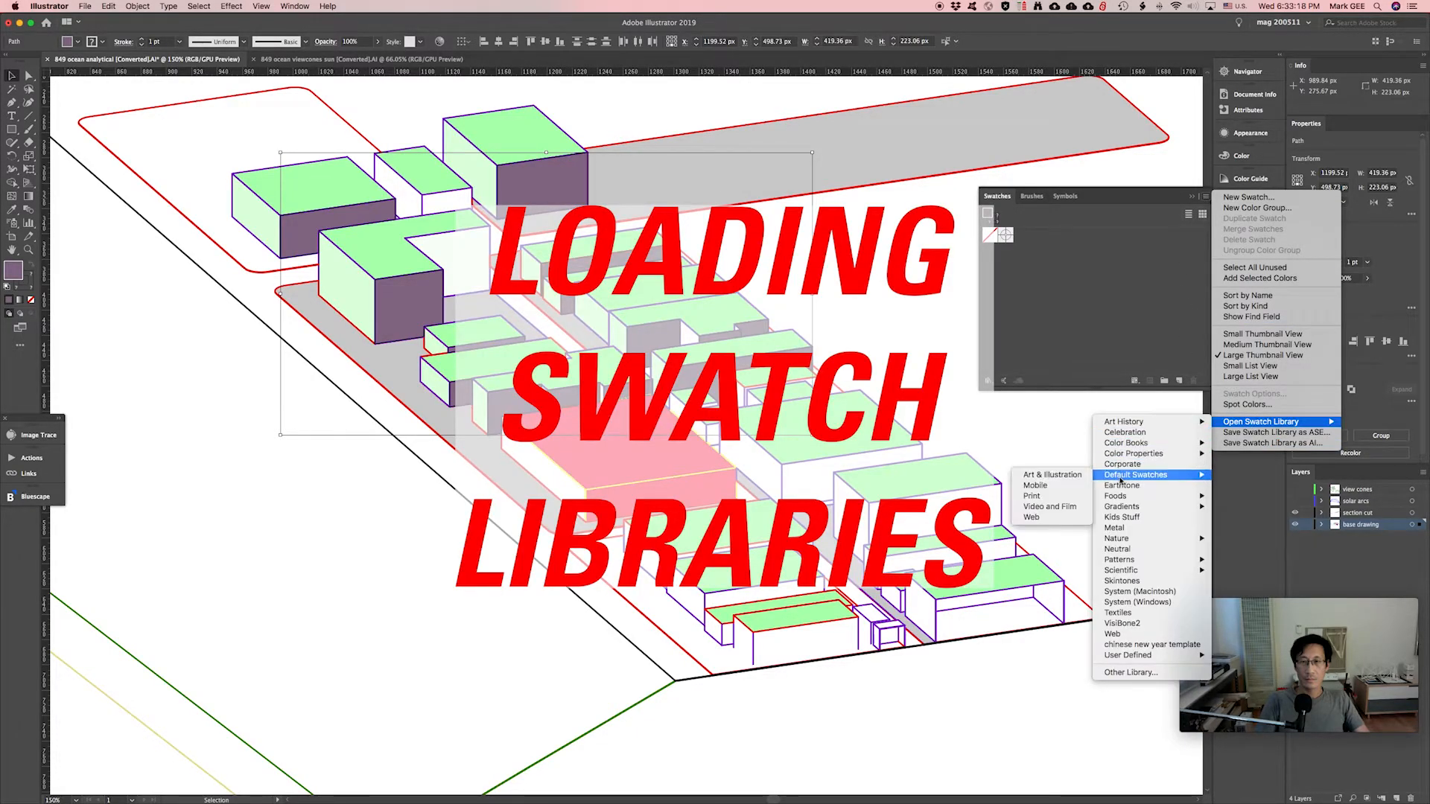
{"action": "left_click", "coordinate": [1053, 475]}
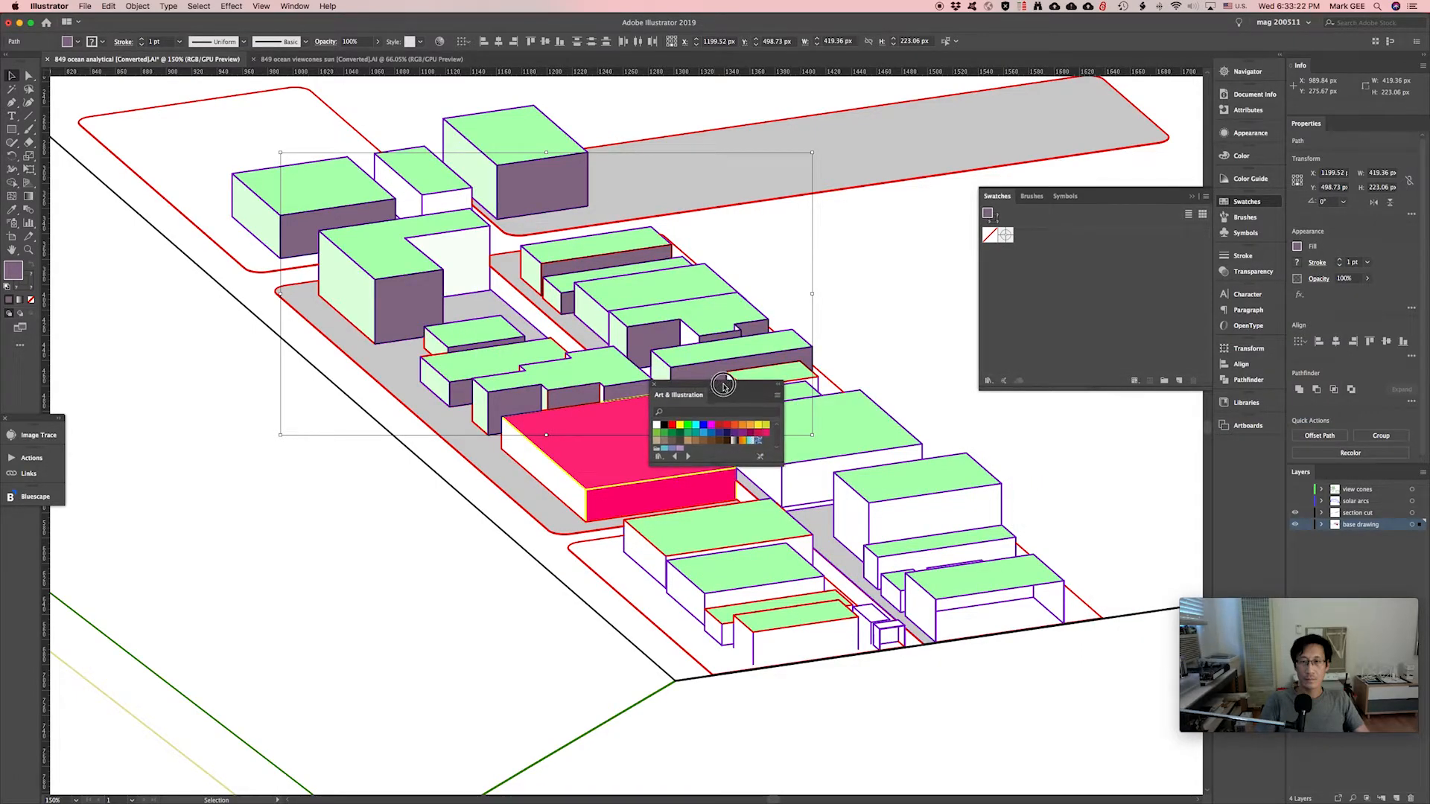
{"action": "left_click_drag", "start_coordinate": [723, 385], "coordinate": [951, 268]}
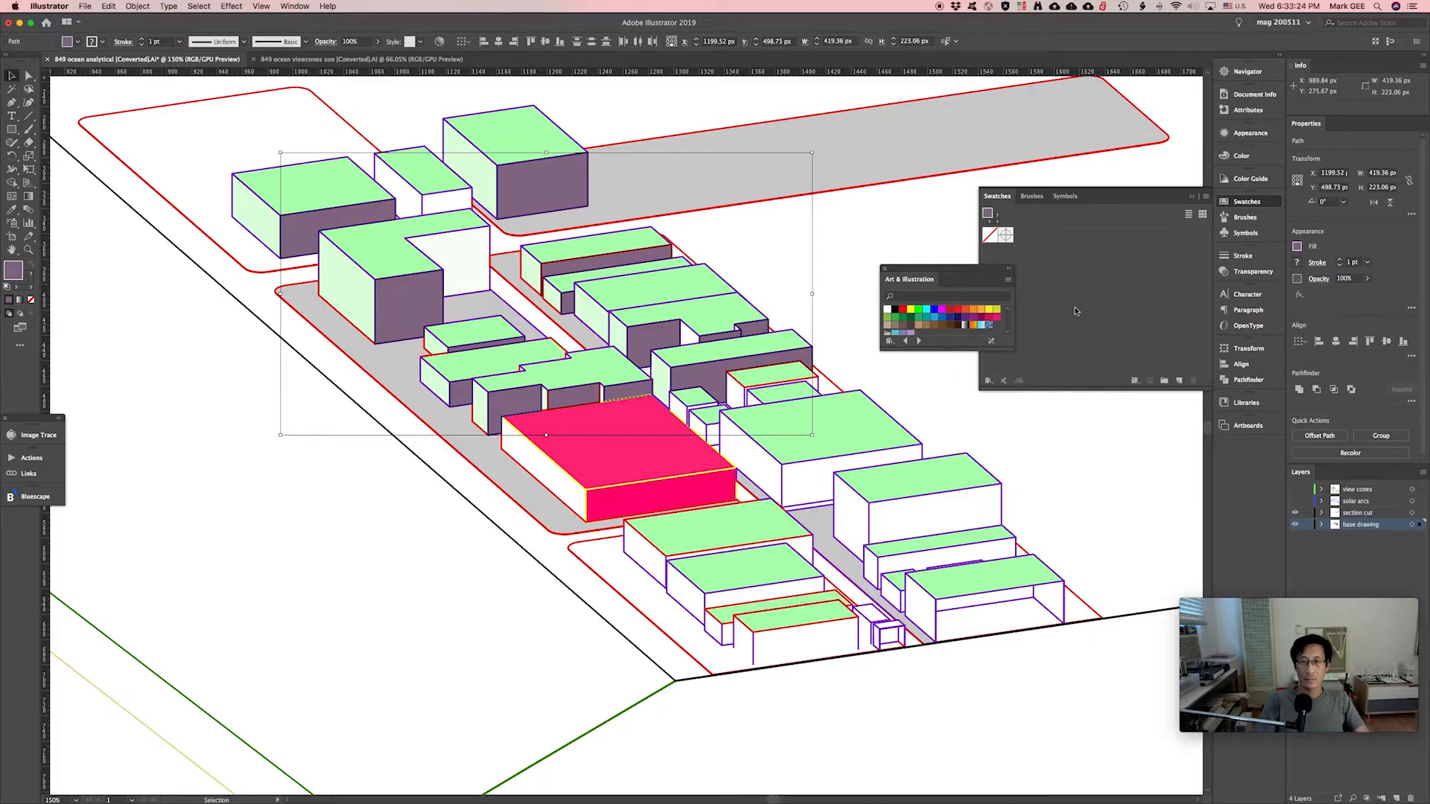
{"action": "left_click_drag", "start_coordinate": [1014, 349], "coordinate": [1100, 402]}
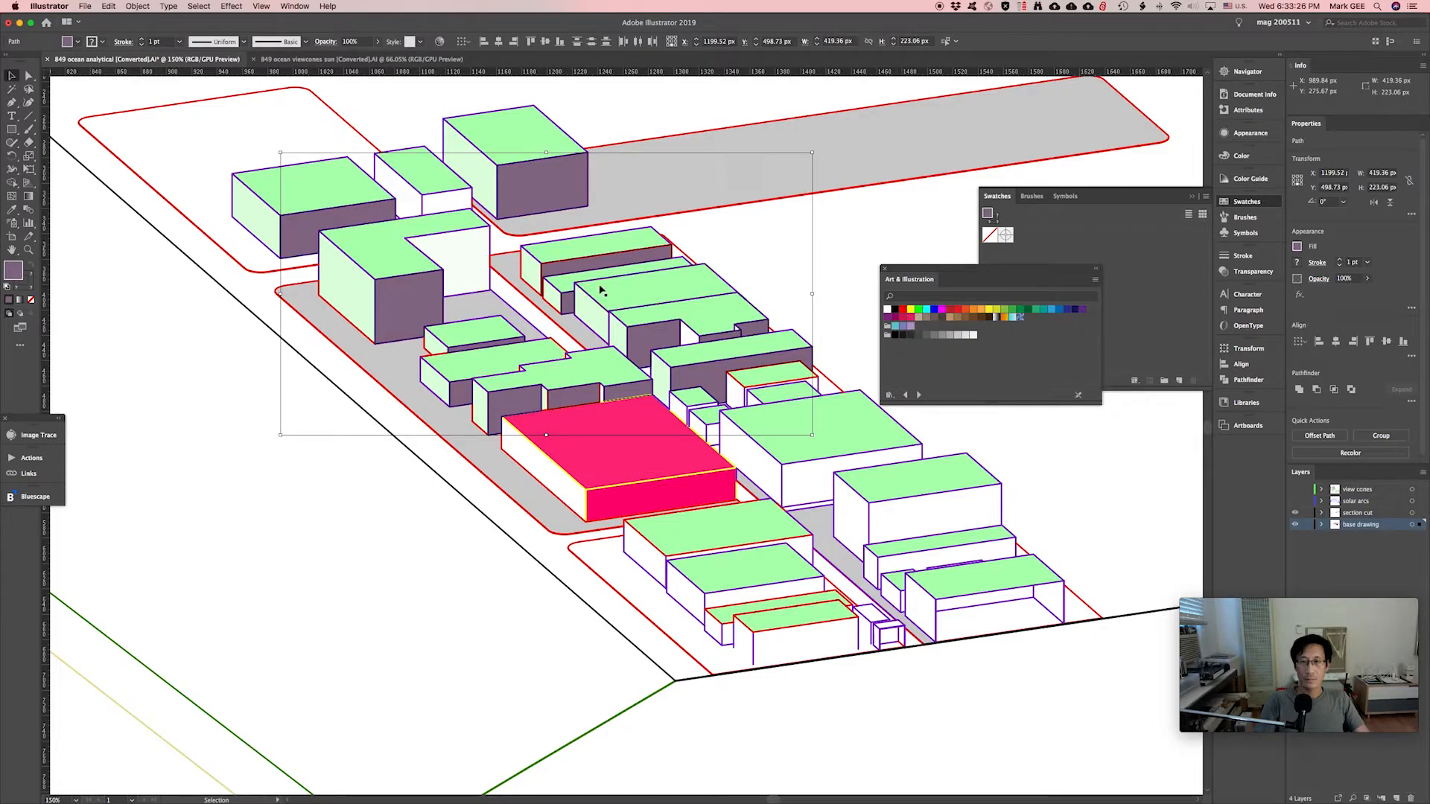
Recolour the selected faces orange-red and bring up the stroke Color Picker.
{"action": "left_click", "coordinate": [965, 310]}
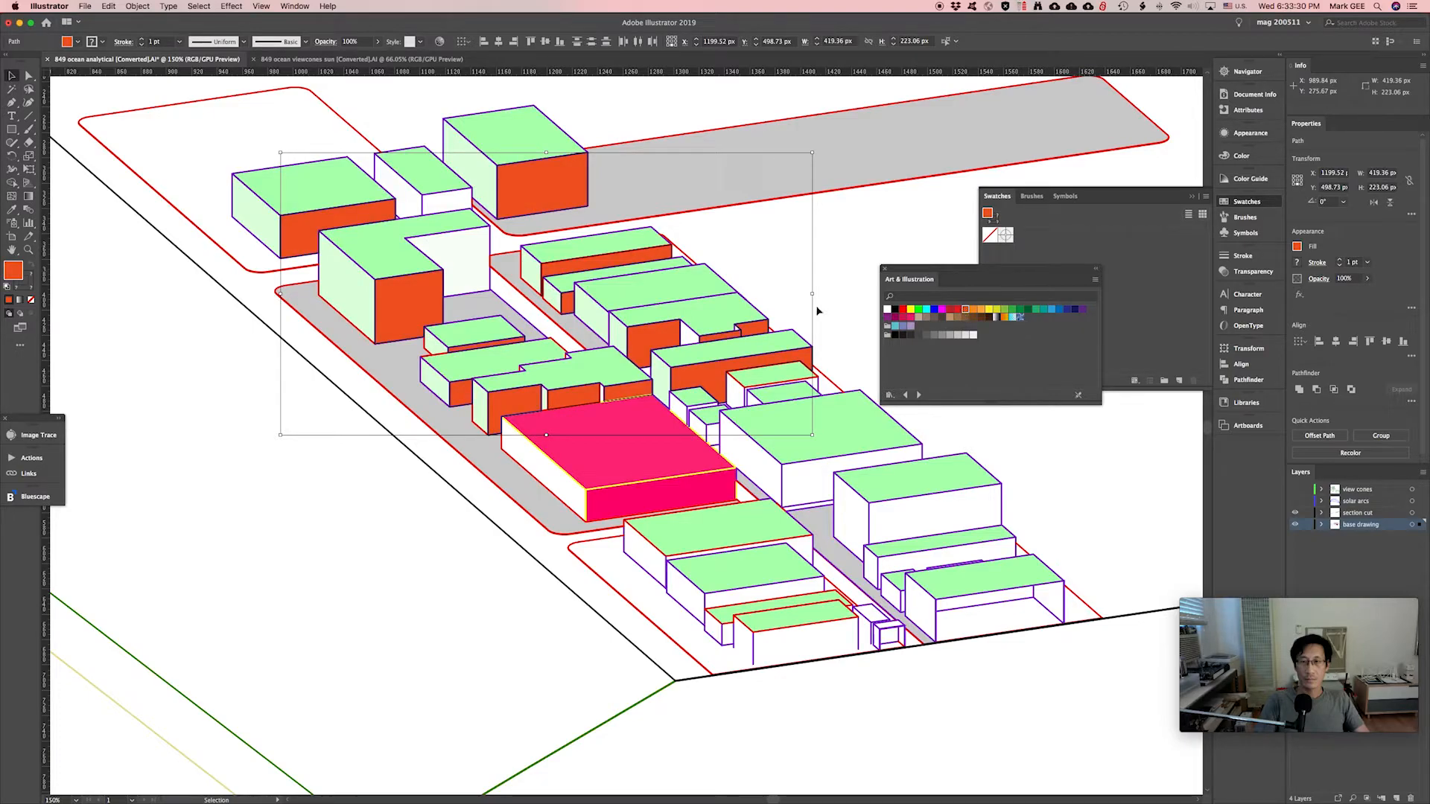
{"action": "left_click_drag", "start_coordinate": [985, 272], "coordinate": [1077, 420]}
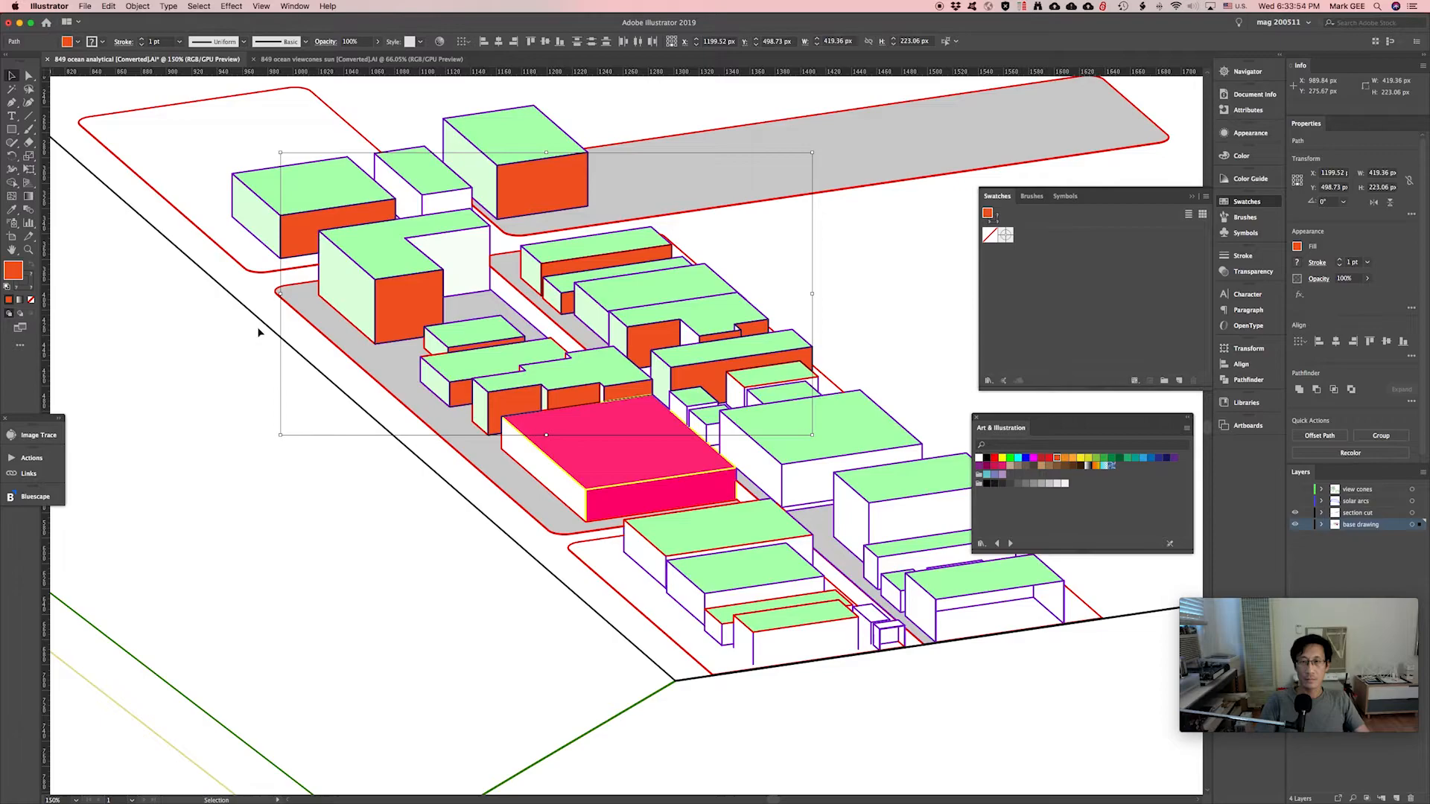
{"action": "double_click", "coordinate": [31, 282]}
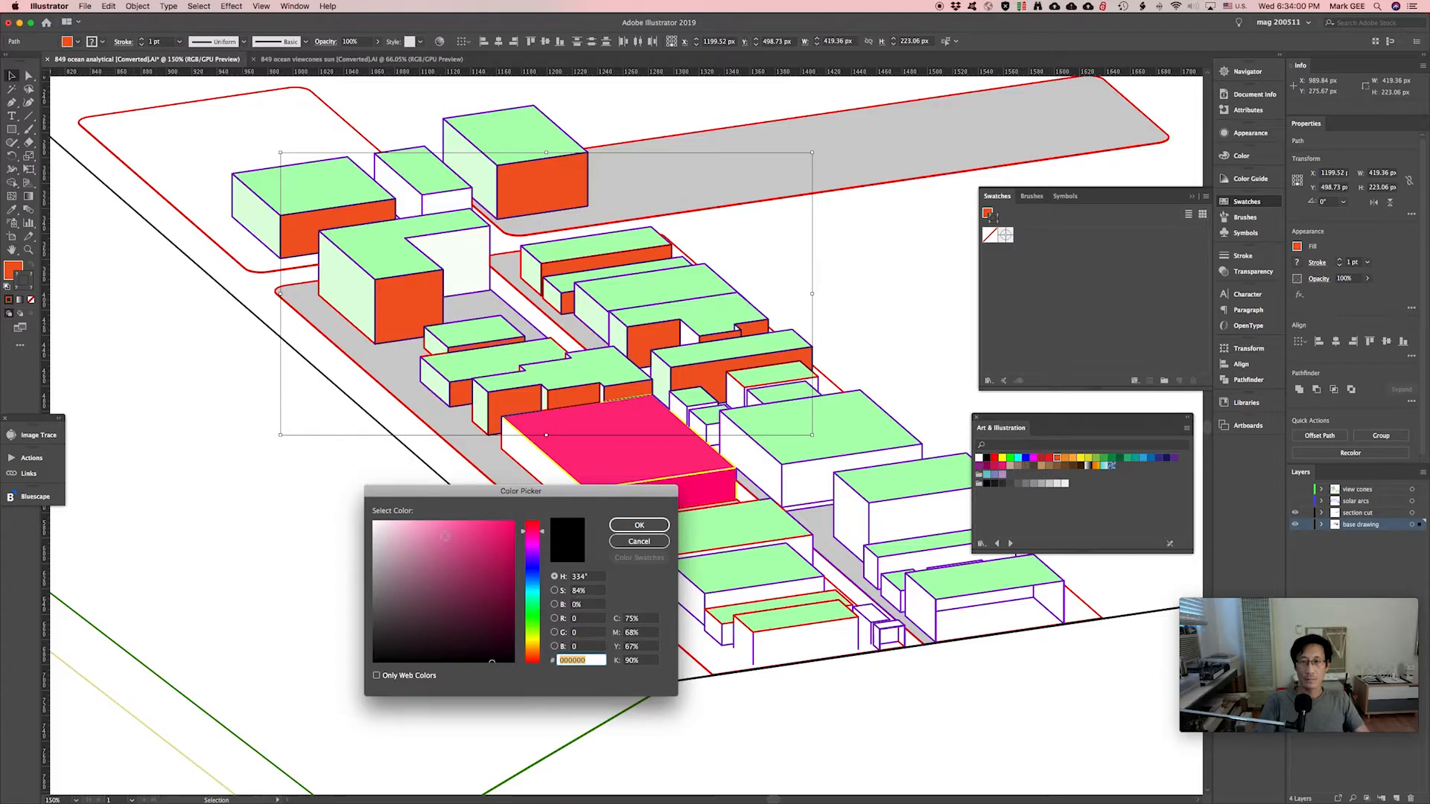
Set the outline colour to dark crimson a8386b.
{"action": "left_click", "coordinate": [476, 574]}
{"action": "left_click", "coordinate": [466, 568]}
{"action": "left_click", "coordinate": [639, 525]}
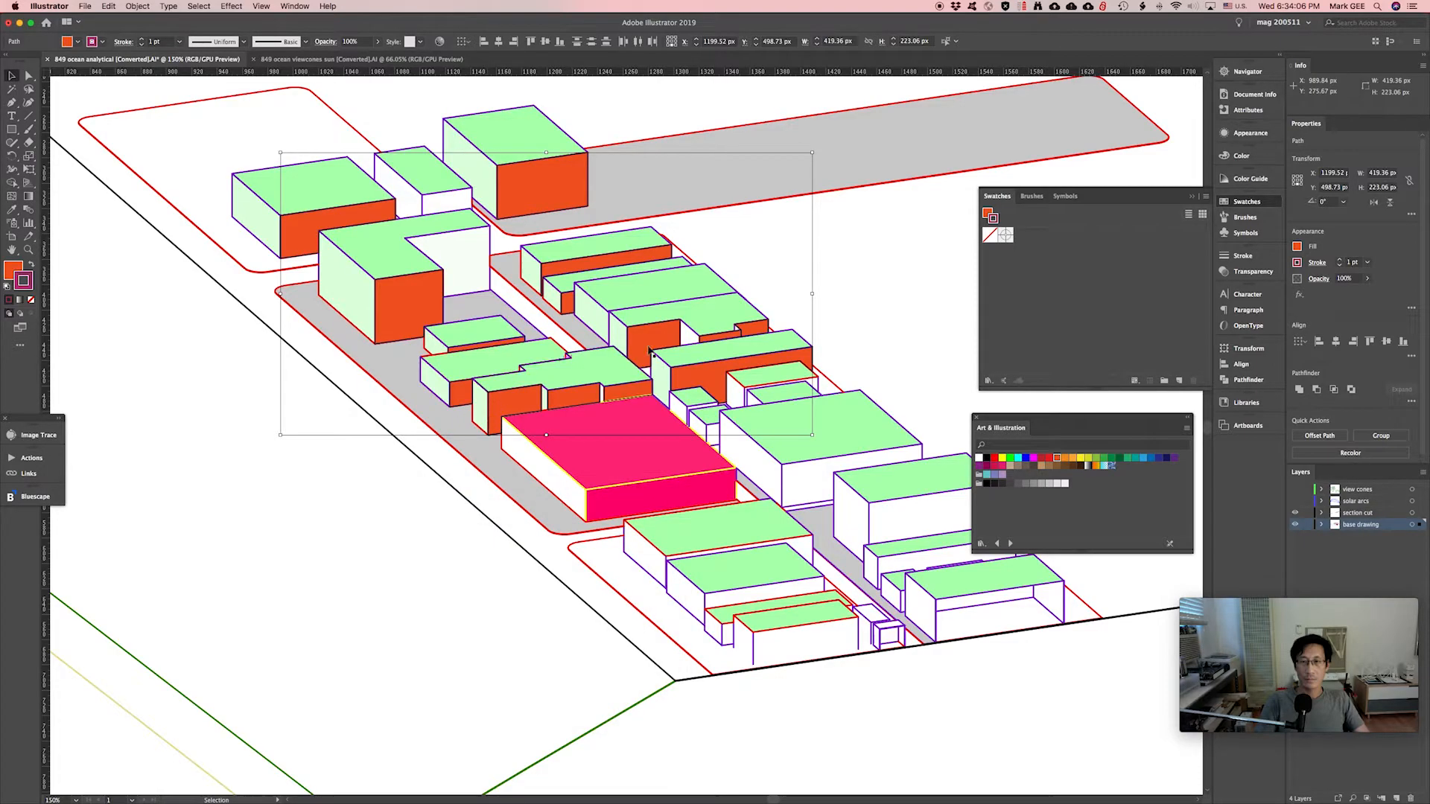
Set the stroke weight to 4 pt, then deselect and pick a pale green side face.
{"action": "left_click", "coordinate": [1243, 256]}
{"action": "left_click", "coordinate": [1166, 268]}
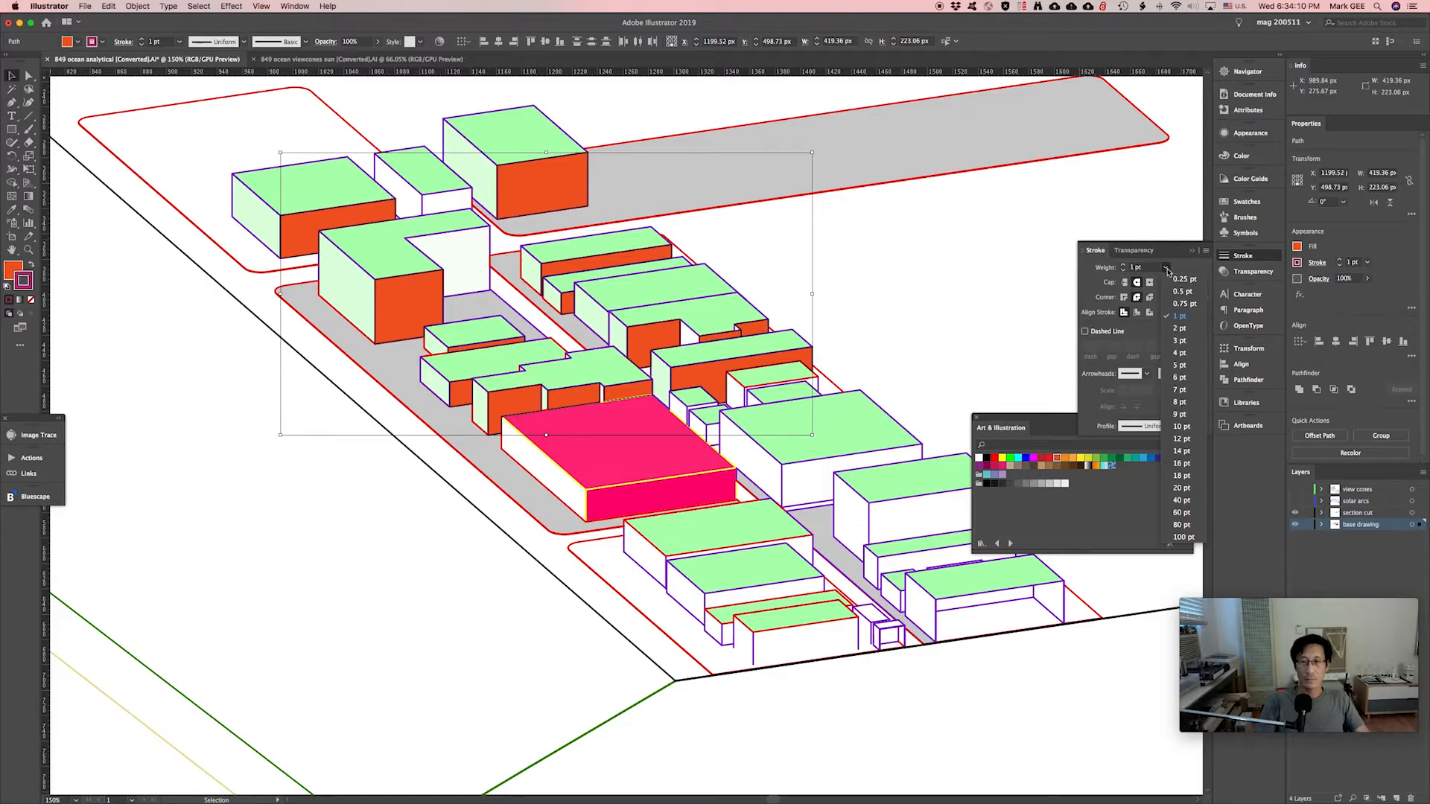
{"action": "left_click", "coordinate": [1180, 353]}
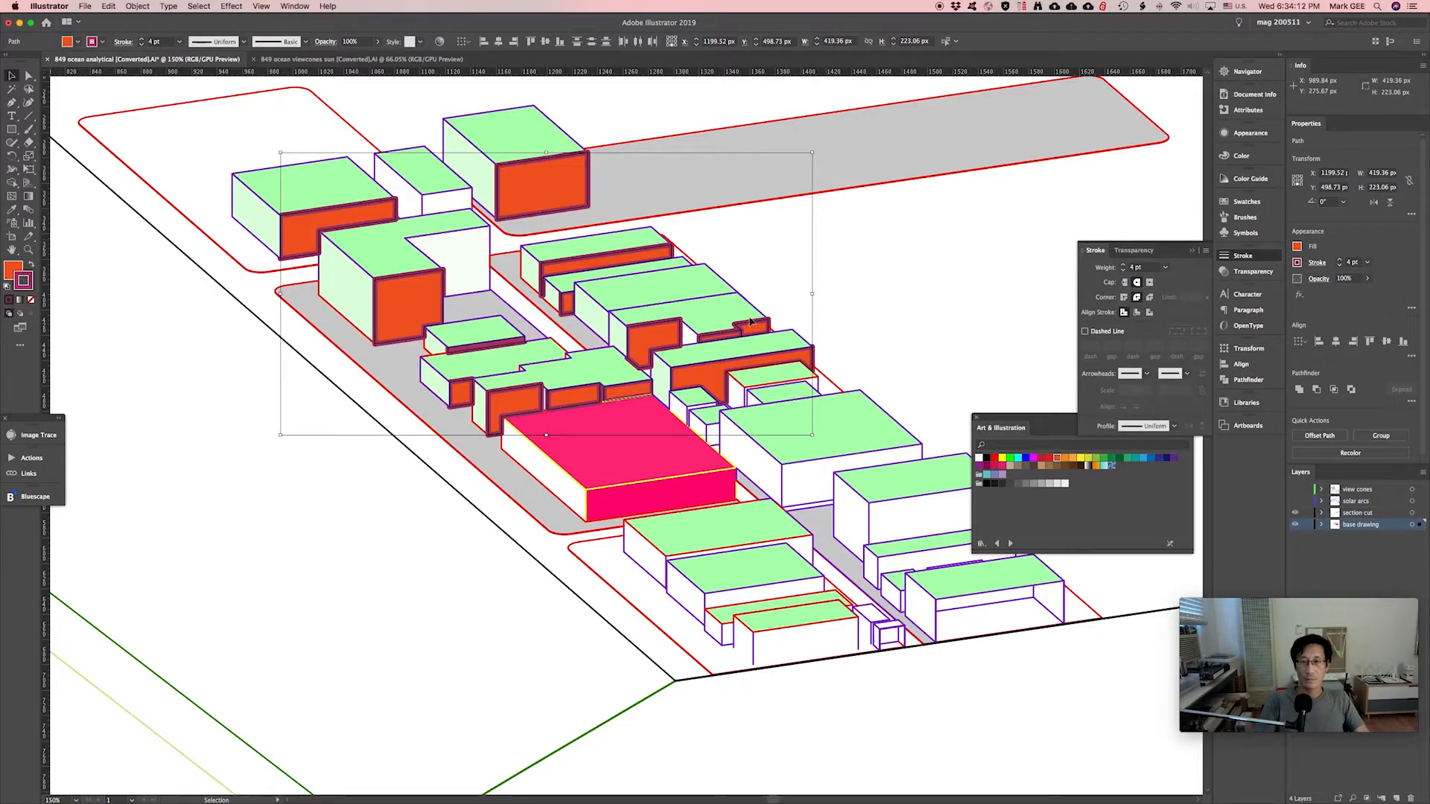
{"action": "left_click", "coordinate": [885, 307]}
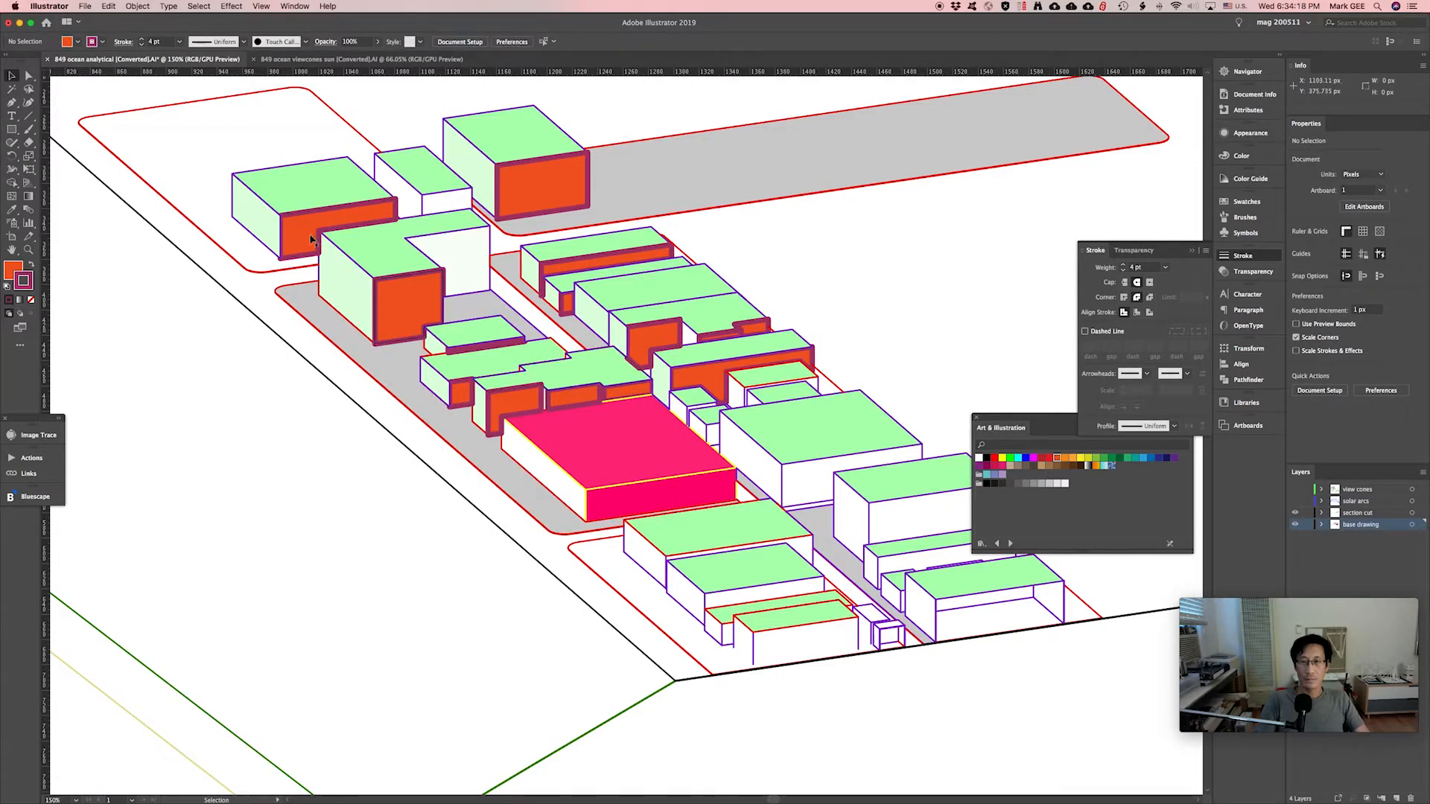
{"action": "left_click", "coordinate": [268, 237]}
Select every face sharing the same pale green fill via Select > Same > Fill Color.
{"action": "left_click", "coordinate": [198, 6]}
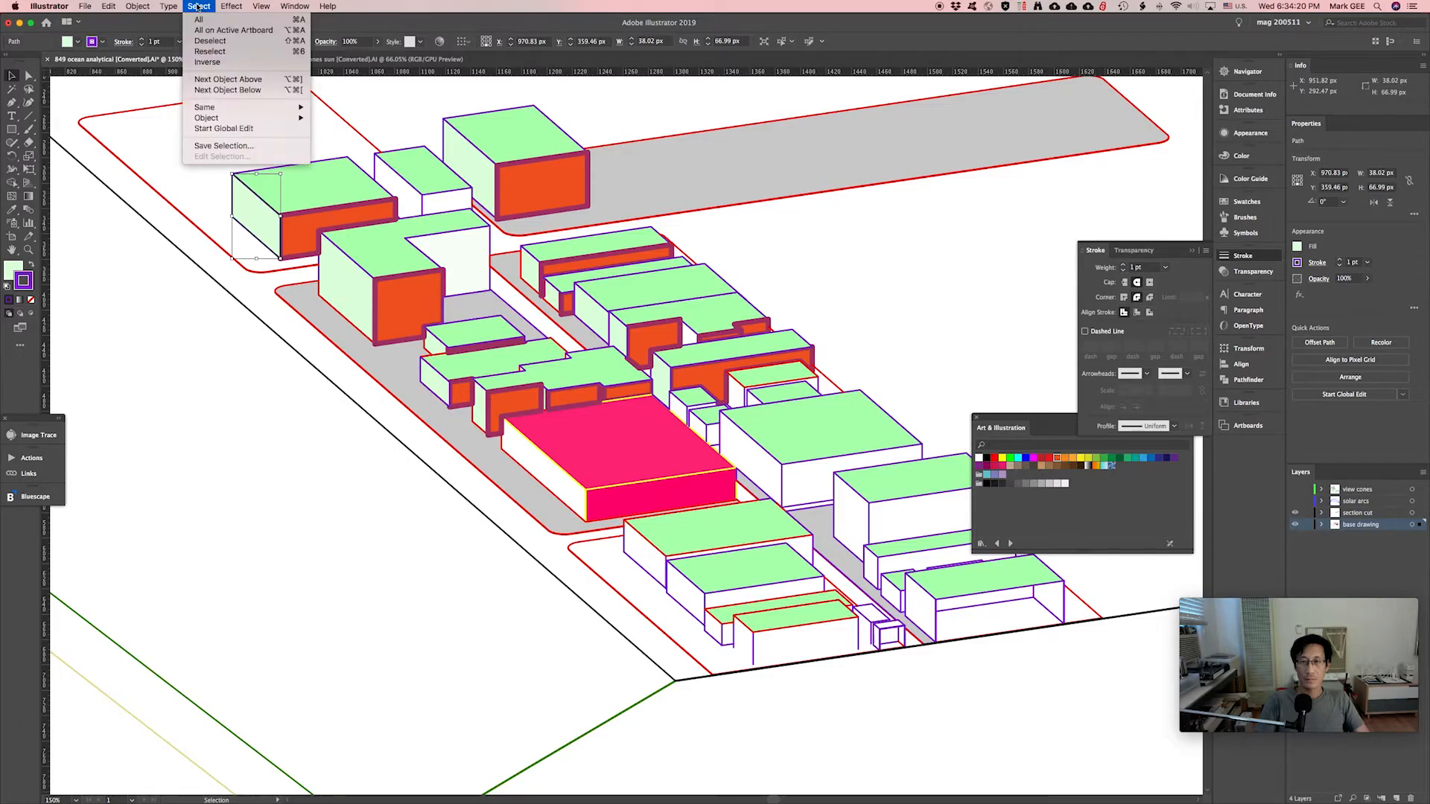
{"action": "mouse_move", "coordinate": [214, 113]}
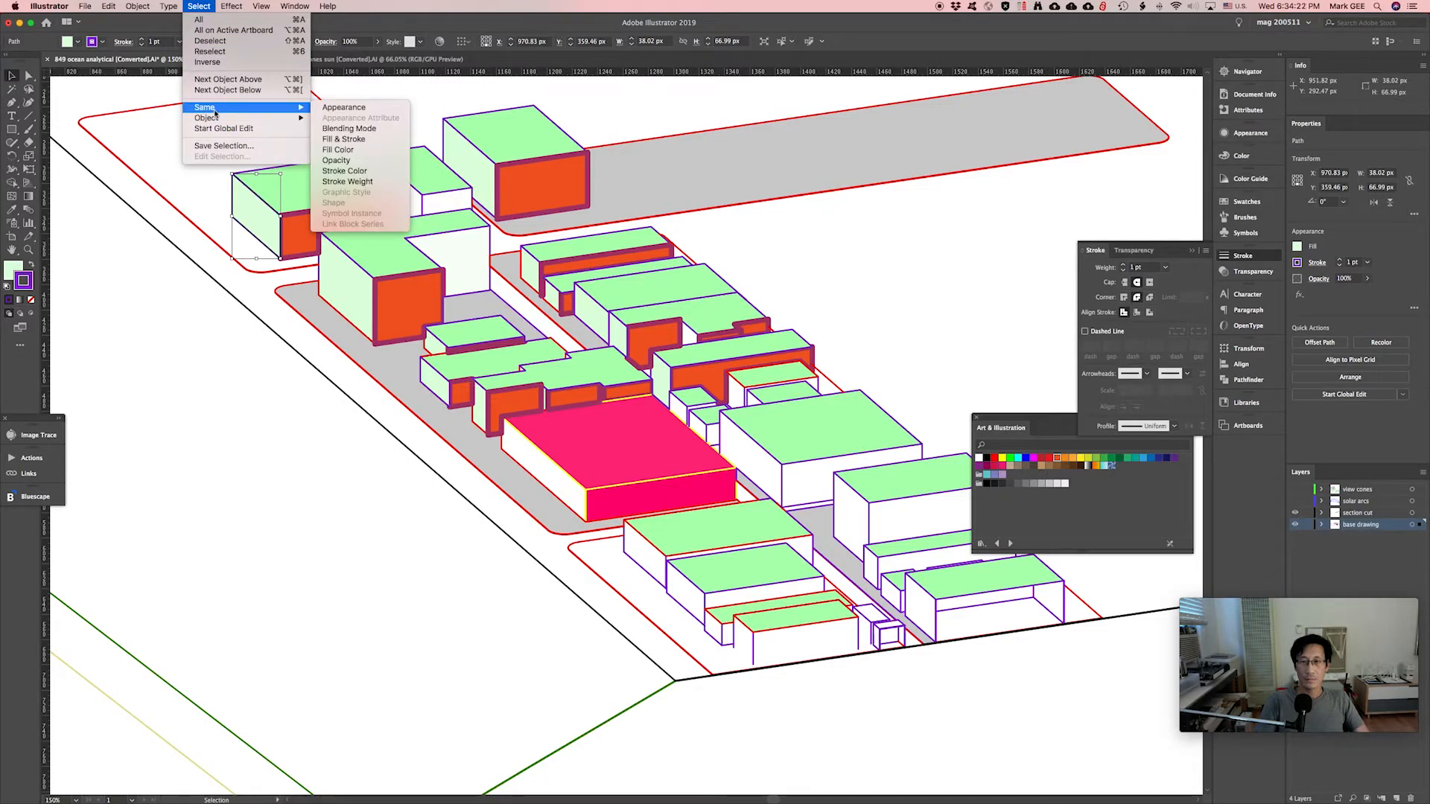
{"action": "left_click", "coordinate": [339, 149]}
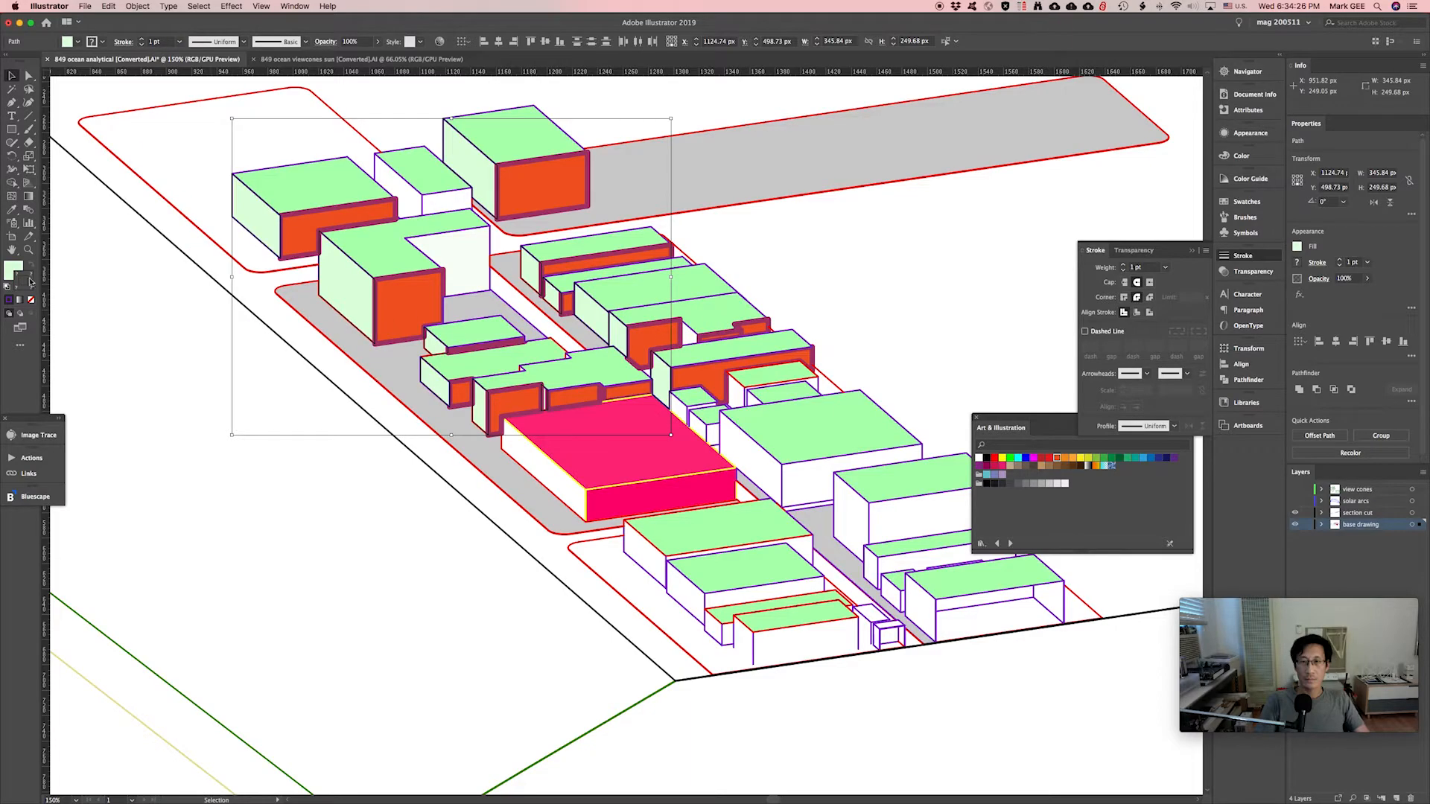
Change the selected faces' fill to saturated orange ff960b.
{"action": "key", "text": "x"}
{"action": "double_click", "coordinate": [15, 271]}
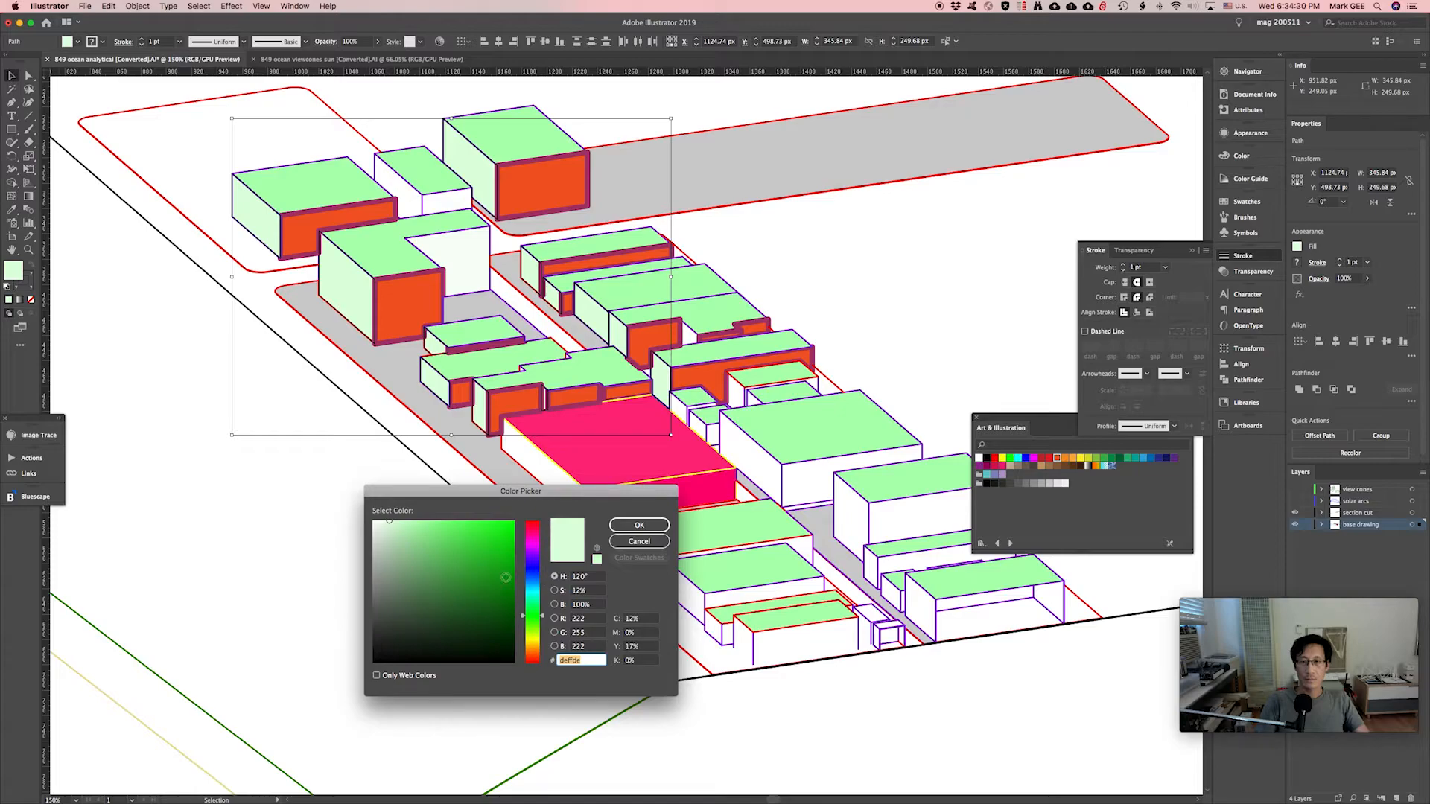
{"action": "left_click_drag", "start_coordinate": [538, 628], "coordinate": [537, 645]}
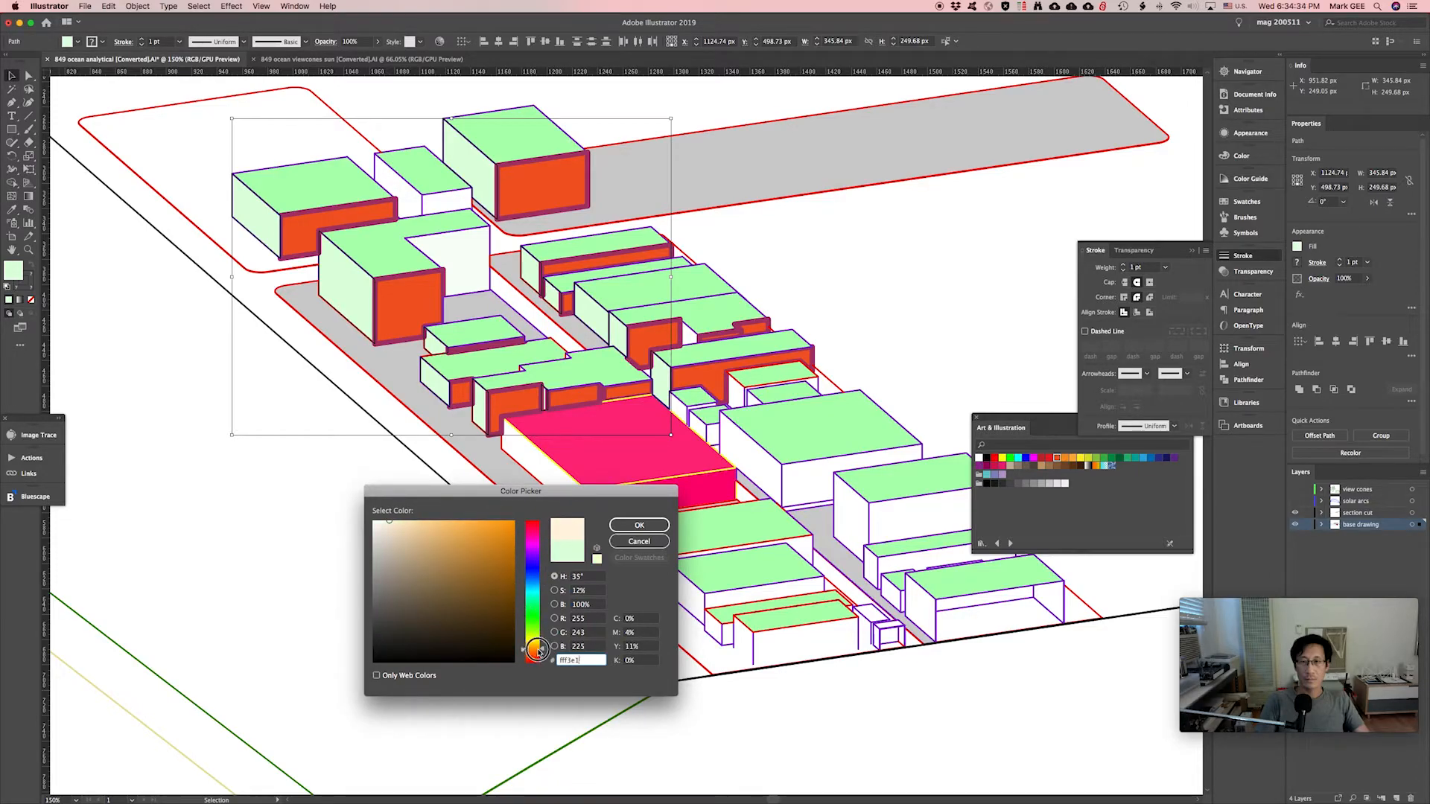
{"action": "mouse_move", "coordinate": [499, 529]}
{"action": "left_mouse_down"}
{"action": "mouse_move", "coordinate": [500, 546]}
{"action": "mouse_move", "coordinate": [479, 511]}
{"action": "mouse_move", "coordinate": [526, 521]}
{"action": "left_mouse_up"}
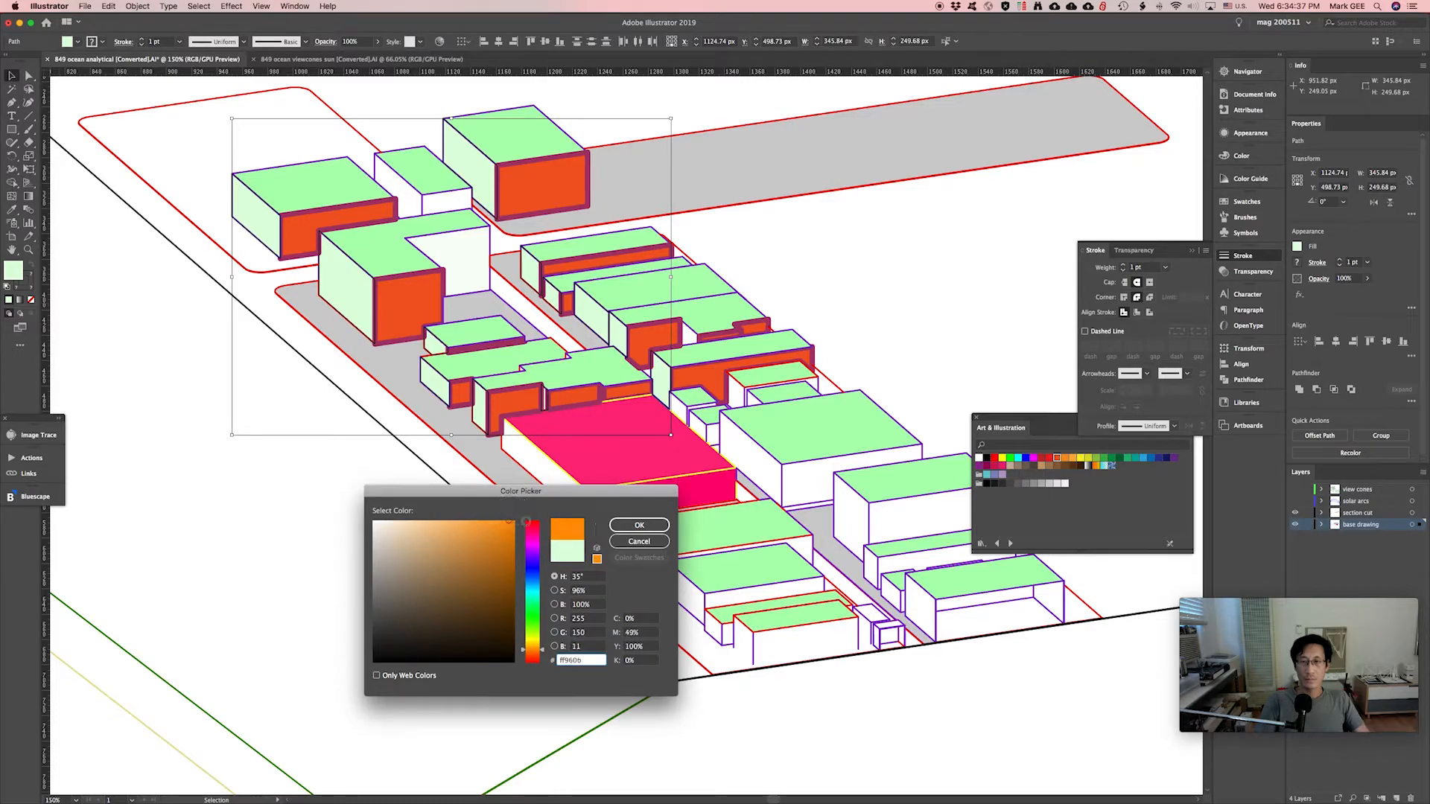
{"action": "left_click", "coordinate": [648, 526]}
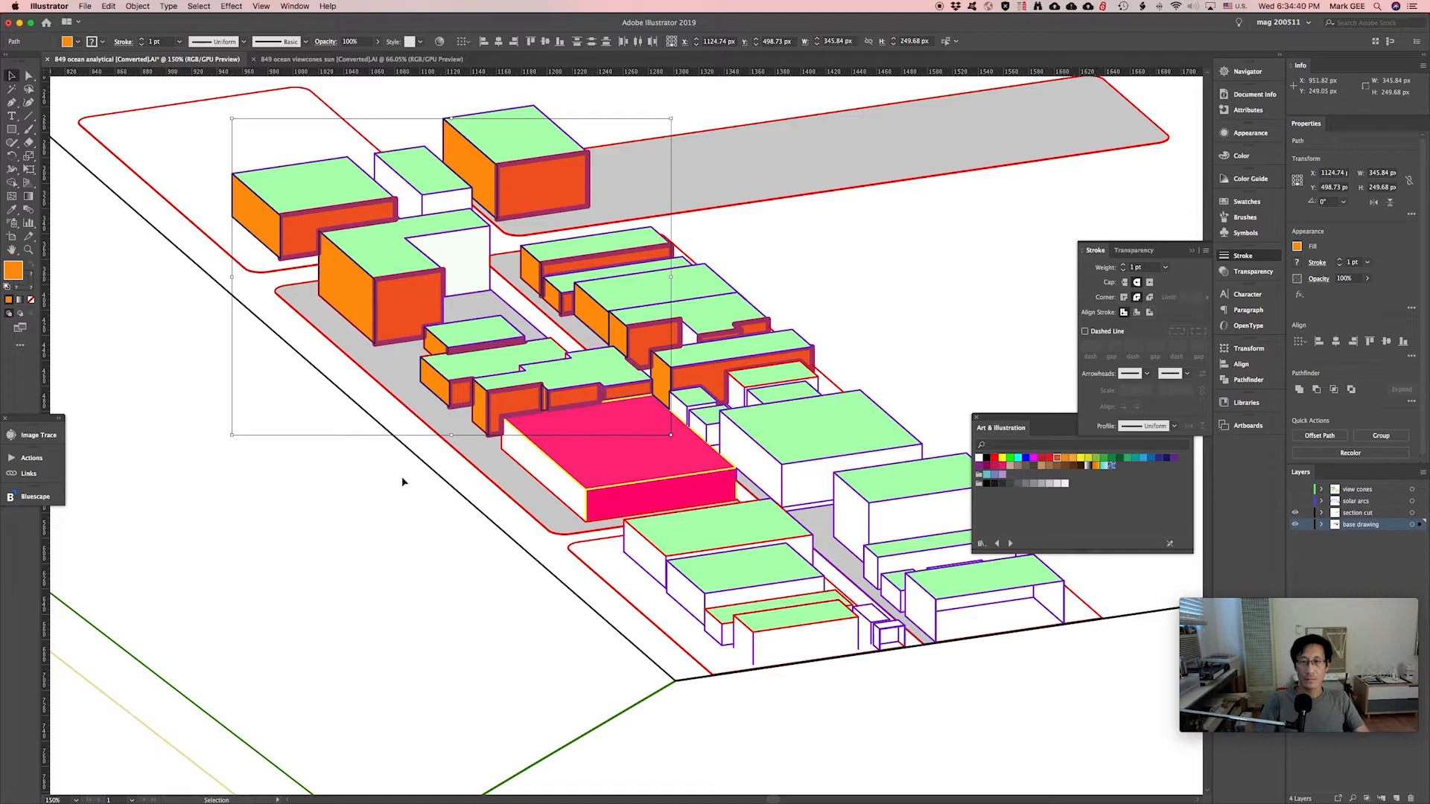
Give the selected faces a magenta outline colour.
{"action": "double_click", "coordinate": [28, 286]}
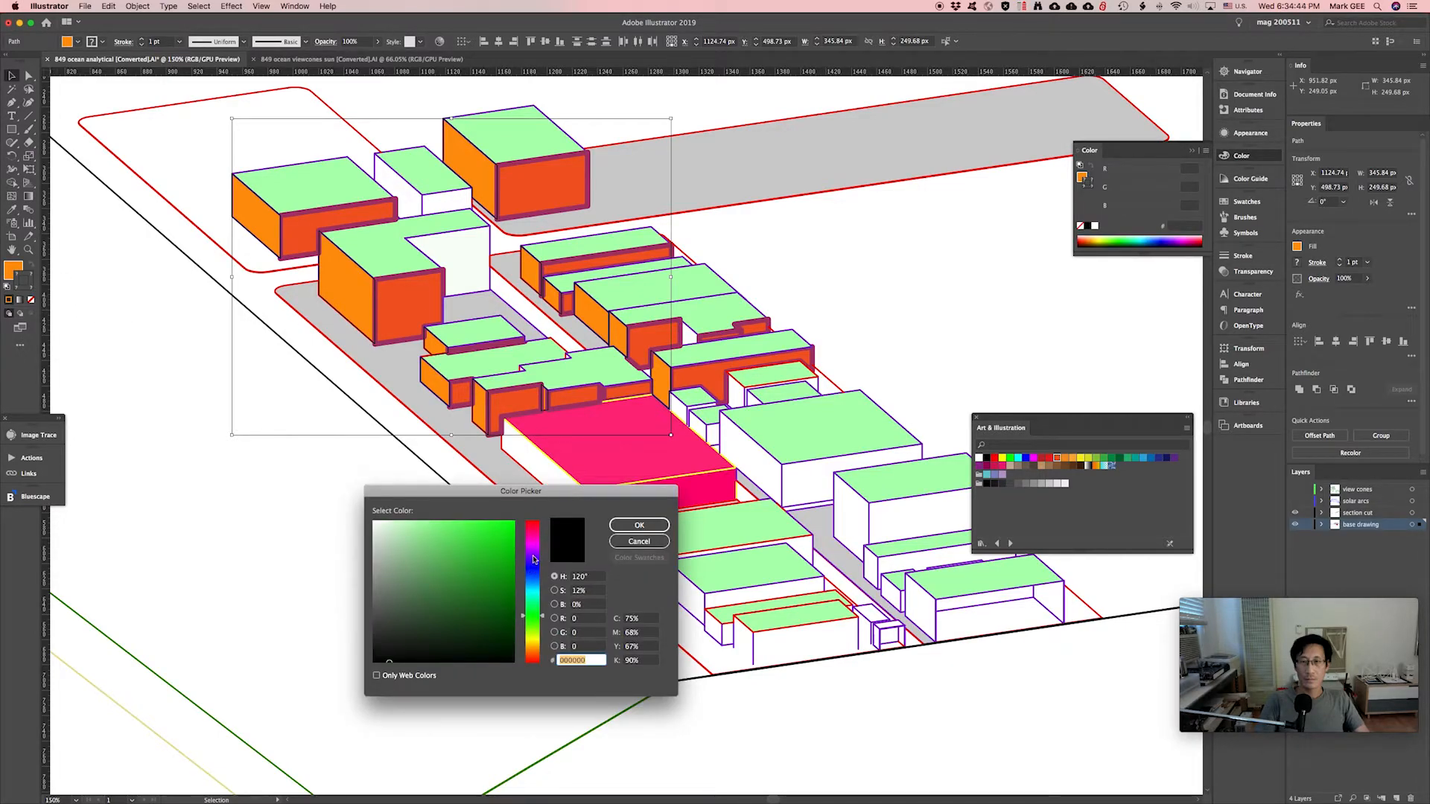
{"action": "left_click", "coordinate": [532, 553]}
{"action": "left_click_drag", "start_coordinate": [481, 525], "coordinate": [499, 521]}
{"action": "left_click", "coordinate": [536, 545]}
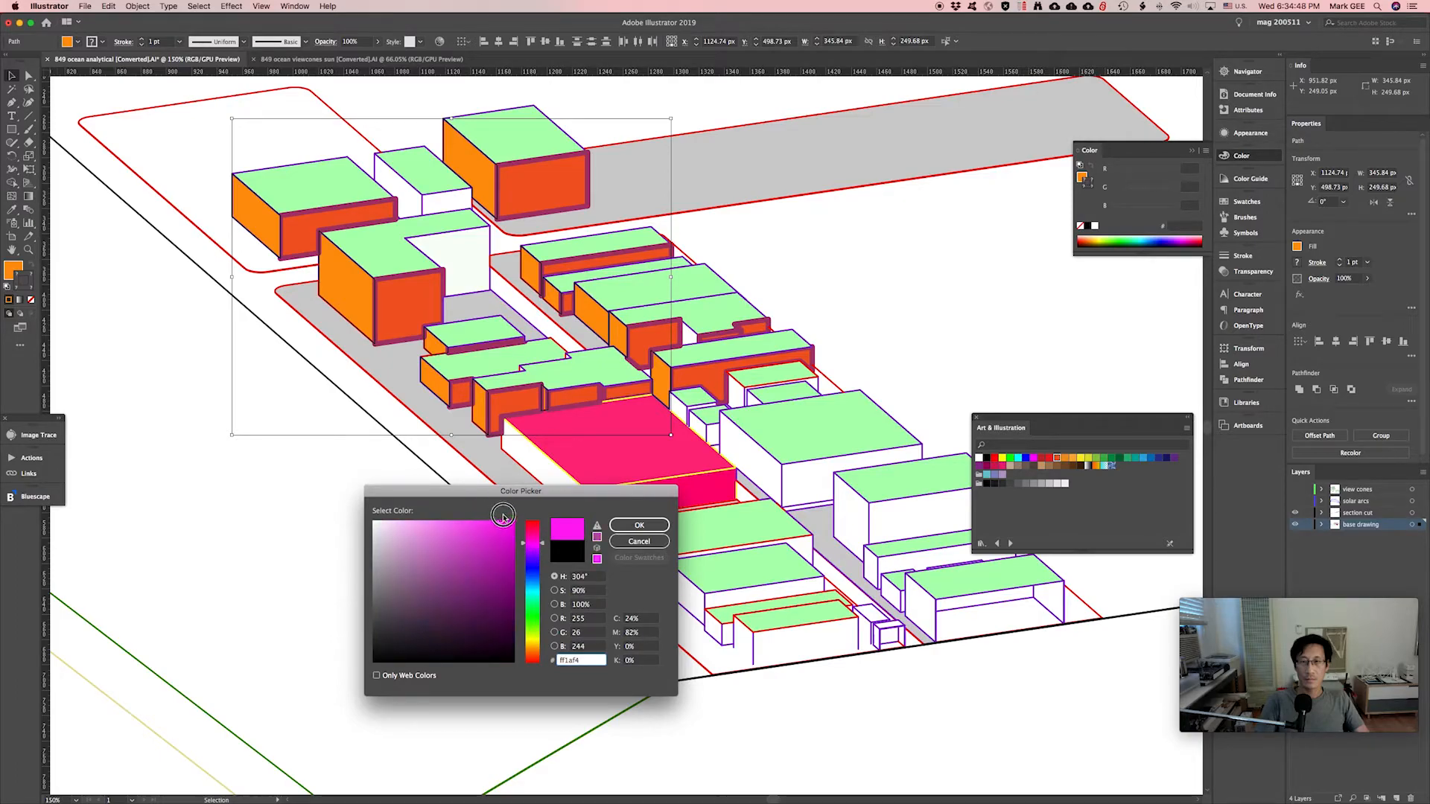
{"action": "left_click", "coordinate": [639, 525]}
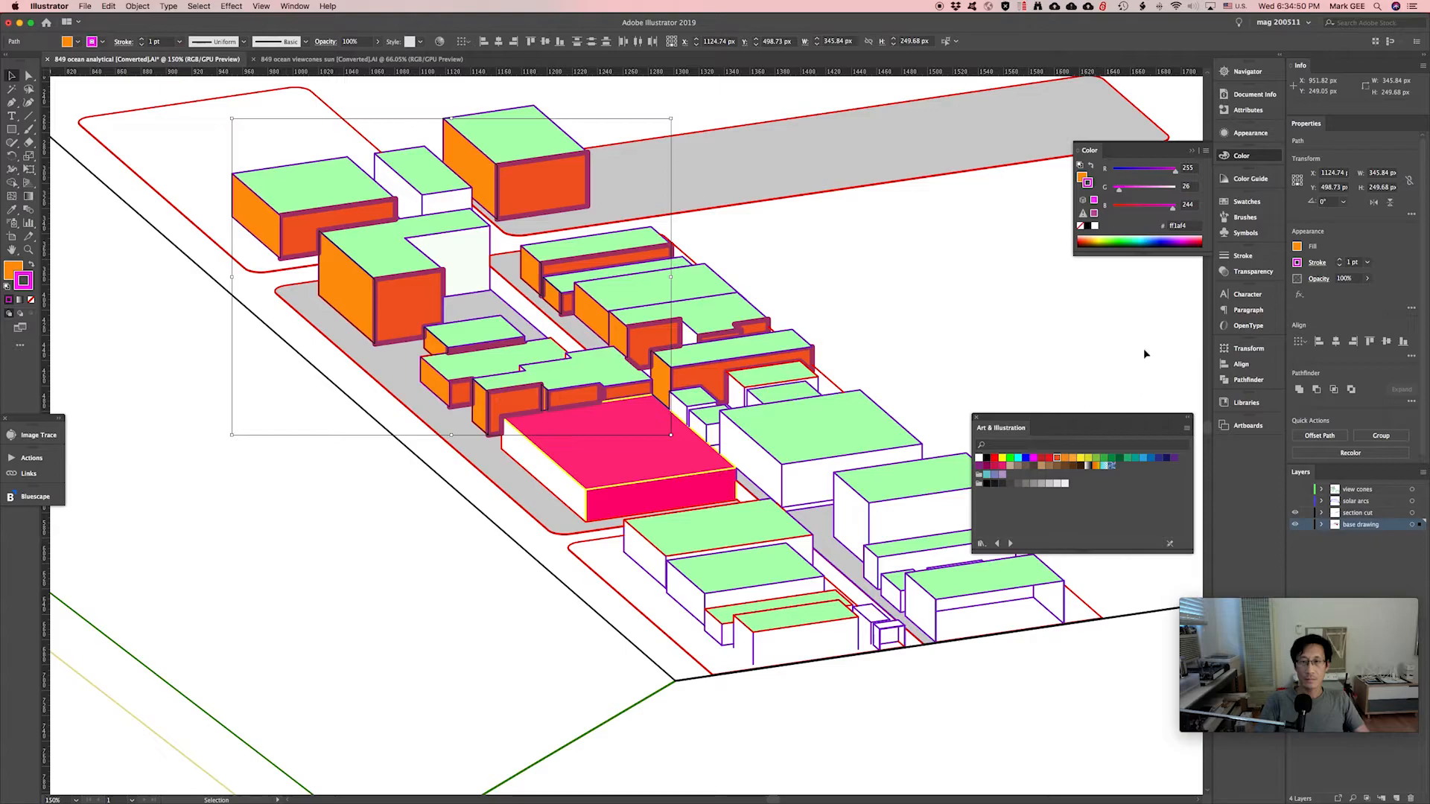
Set the stroke weight to 6 pt.
{"action": "left_click", "coordinate": [1245, 258]}
{"action": "left_click", "coordinate": [1166, 268]}
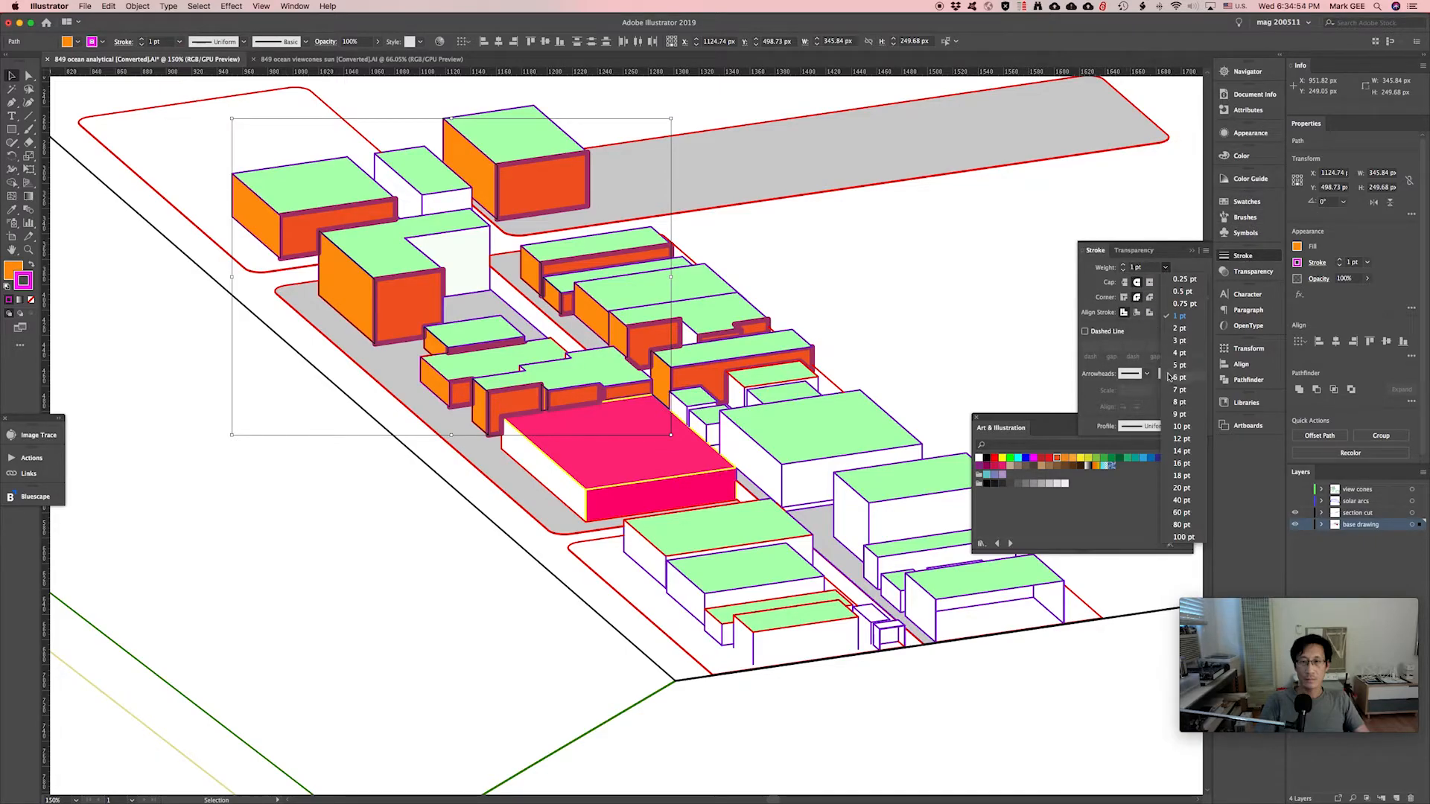
{"action": "left_click", "coordinate": [1169, 377]}
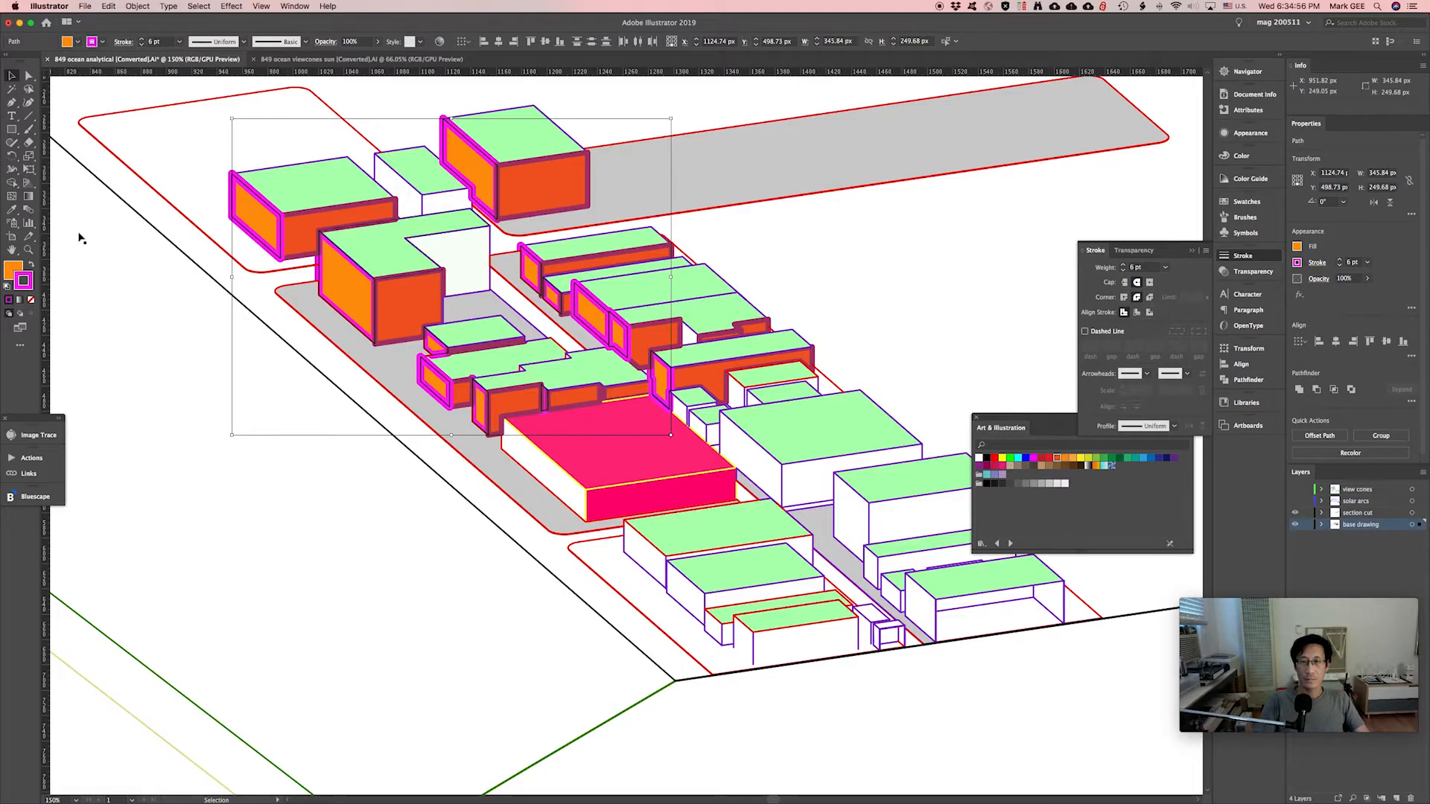
Shift the outline colour to red-pink e20057 and deselect the buildings.
{"action": "double_click", "coordinate": [23, 280]}
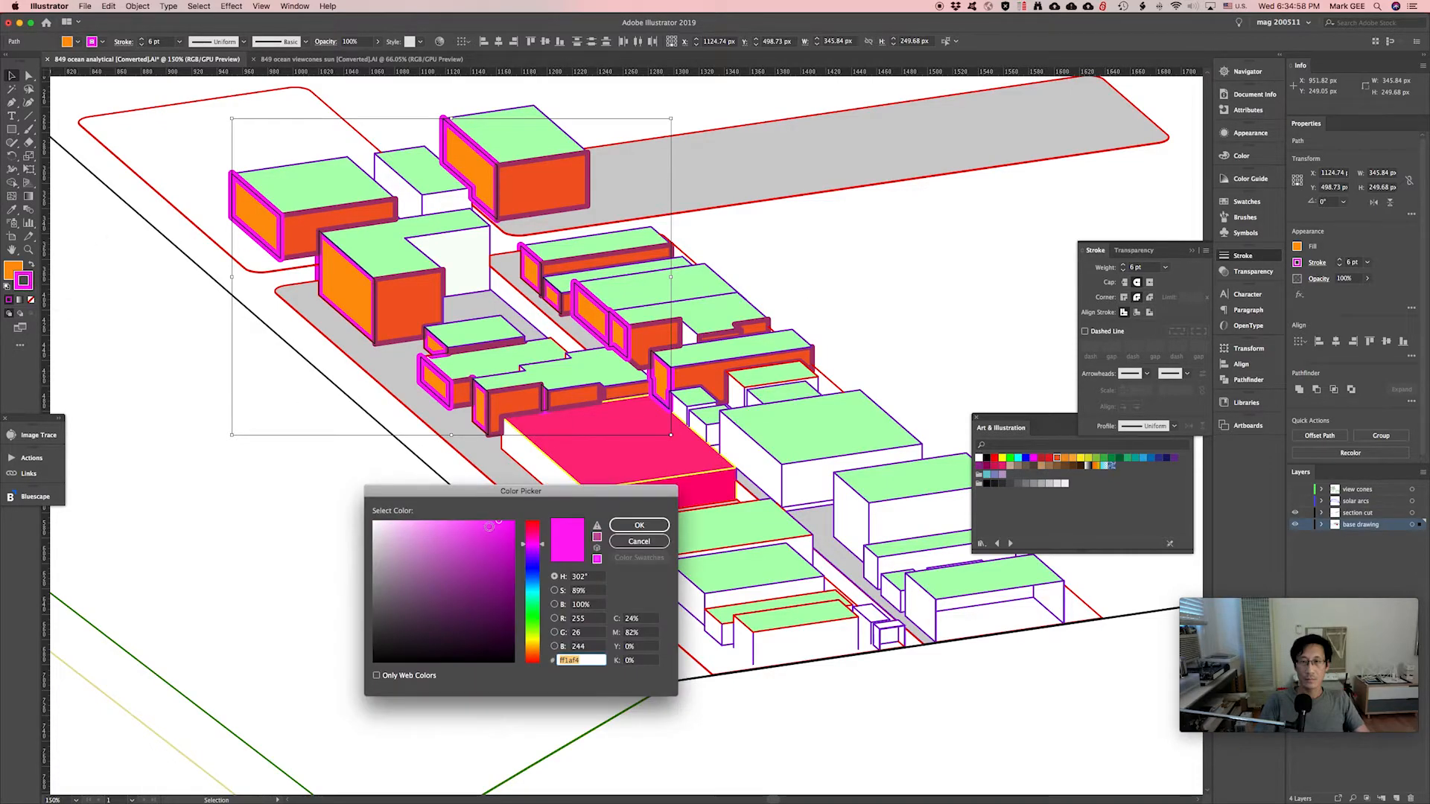
{"action": "left_click_drag", "start_coordinate": [540, 554], "coordinate": [609, 529]}
{"action": "left_click", "coordinate": [630, 526]}
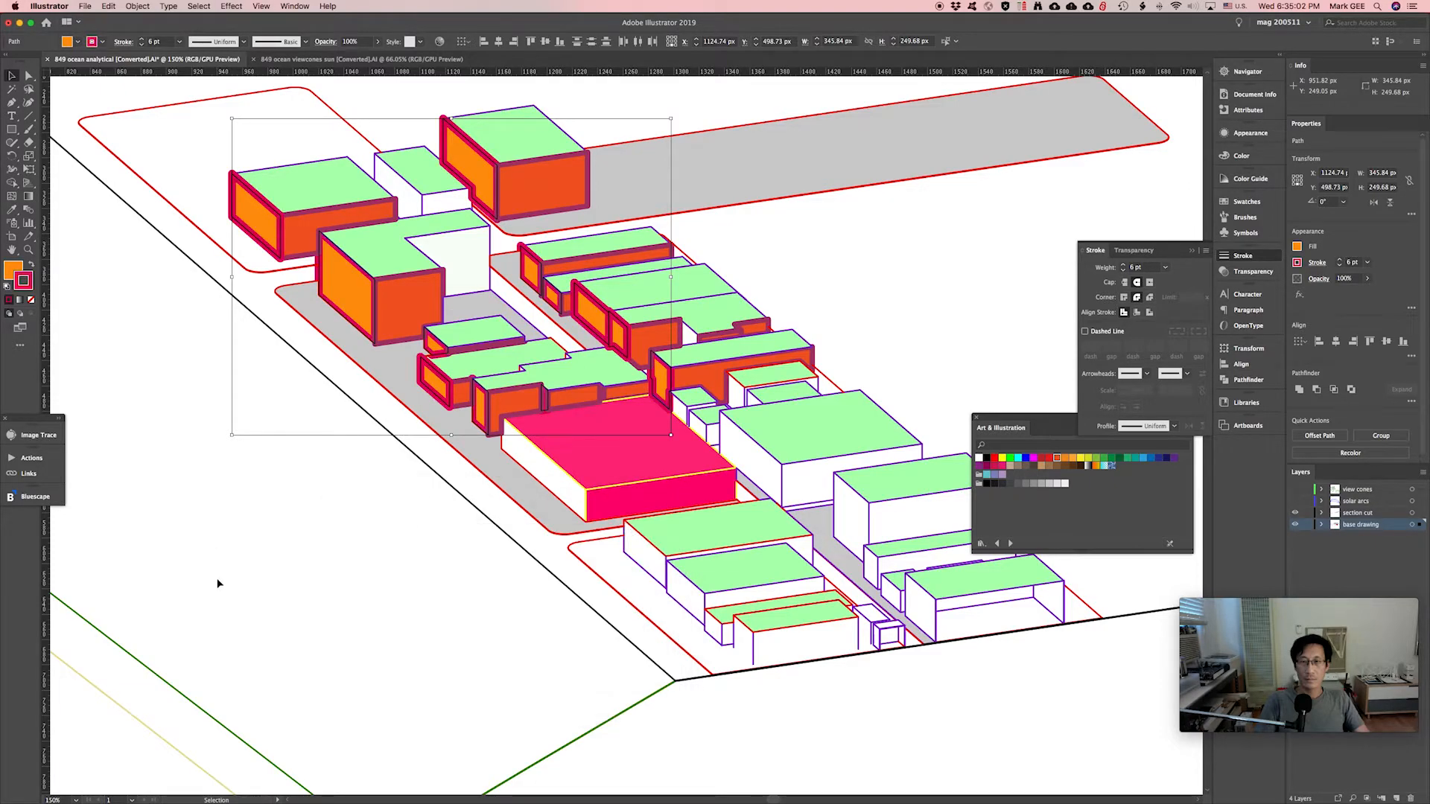
{"action": "left_click", "coordinate": [397, 563]}
Zoom out, pan to the site's left side, and apply the dark green 24a500 ground fill.
{"action": "key", "text": "super+minus"}
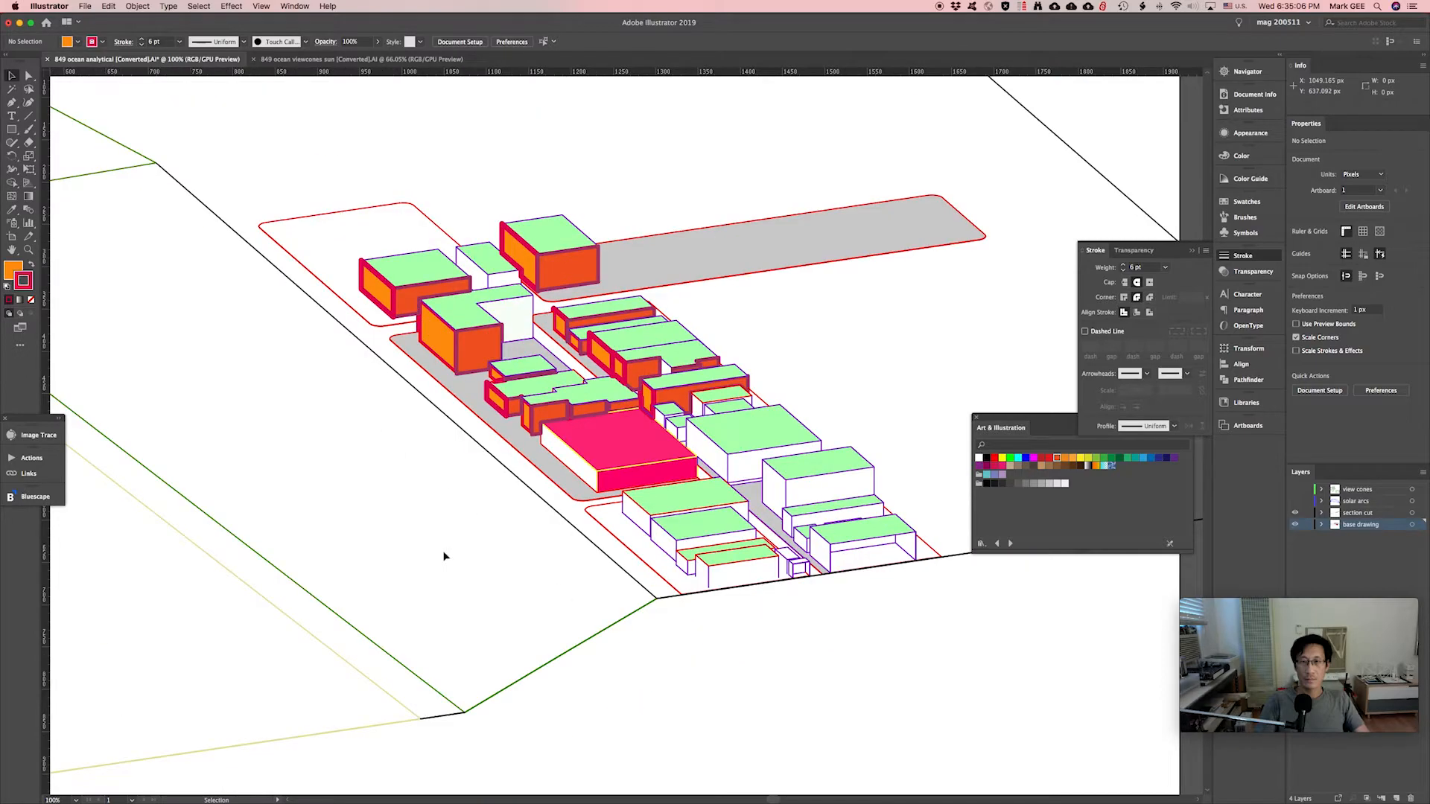
{"action": "left_click_drag", "start_coordinate": [388, 532], "coordinate": [747, 536]}
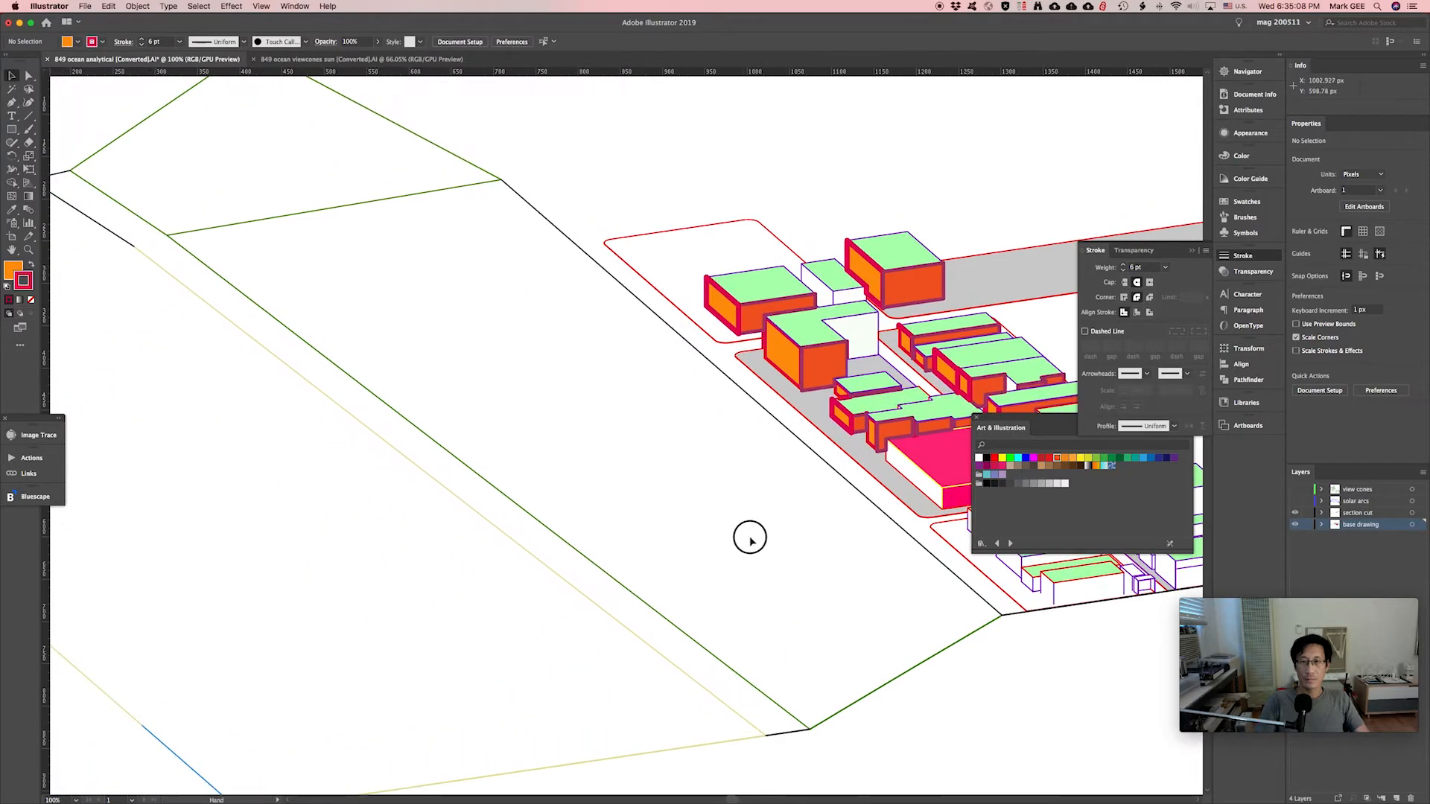
{"action": "left_click_drag", "start_coordinate": [875, 593], "coordinate": [715, 543]}
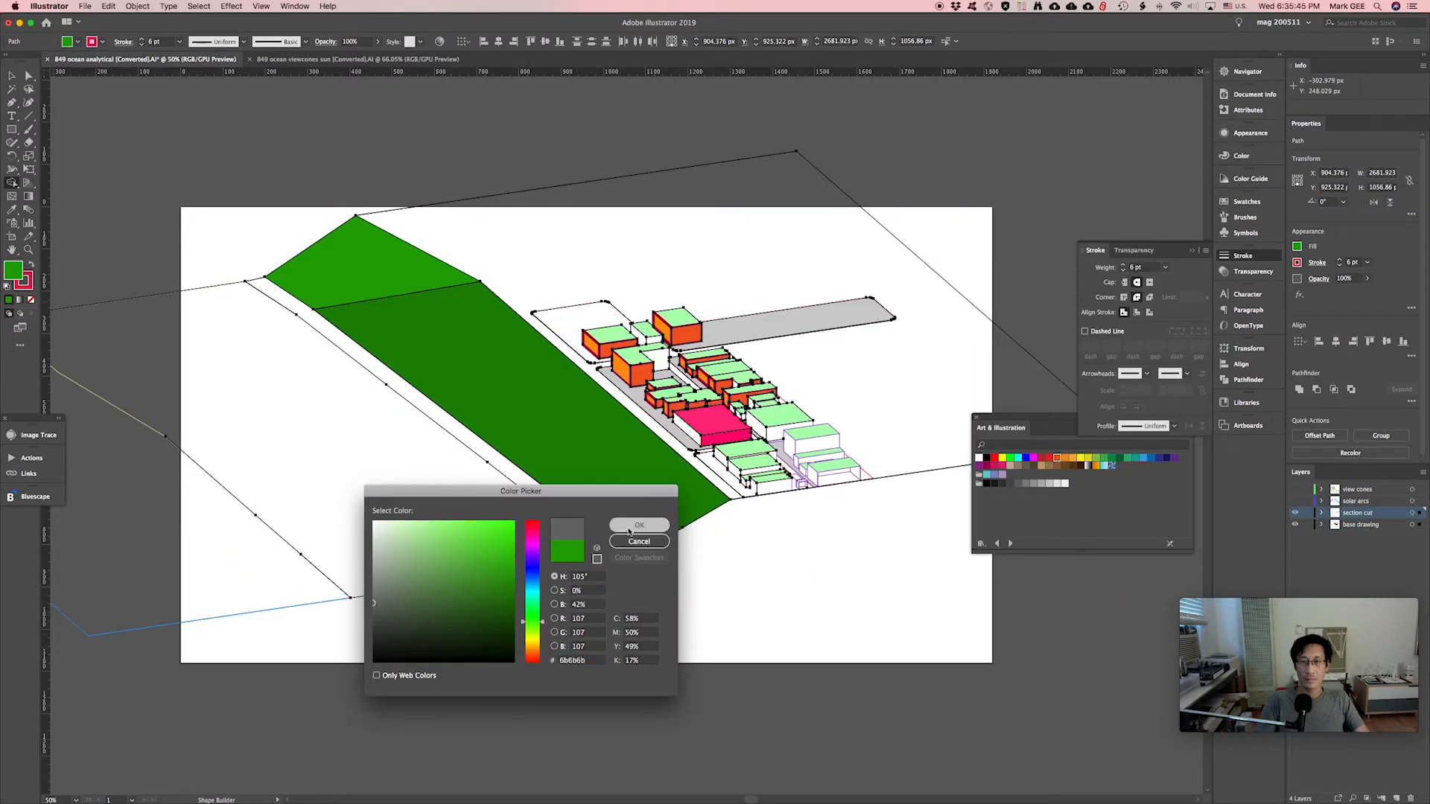
{"action": "left_click", "coordinate": [638, 525]}
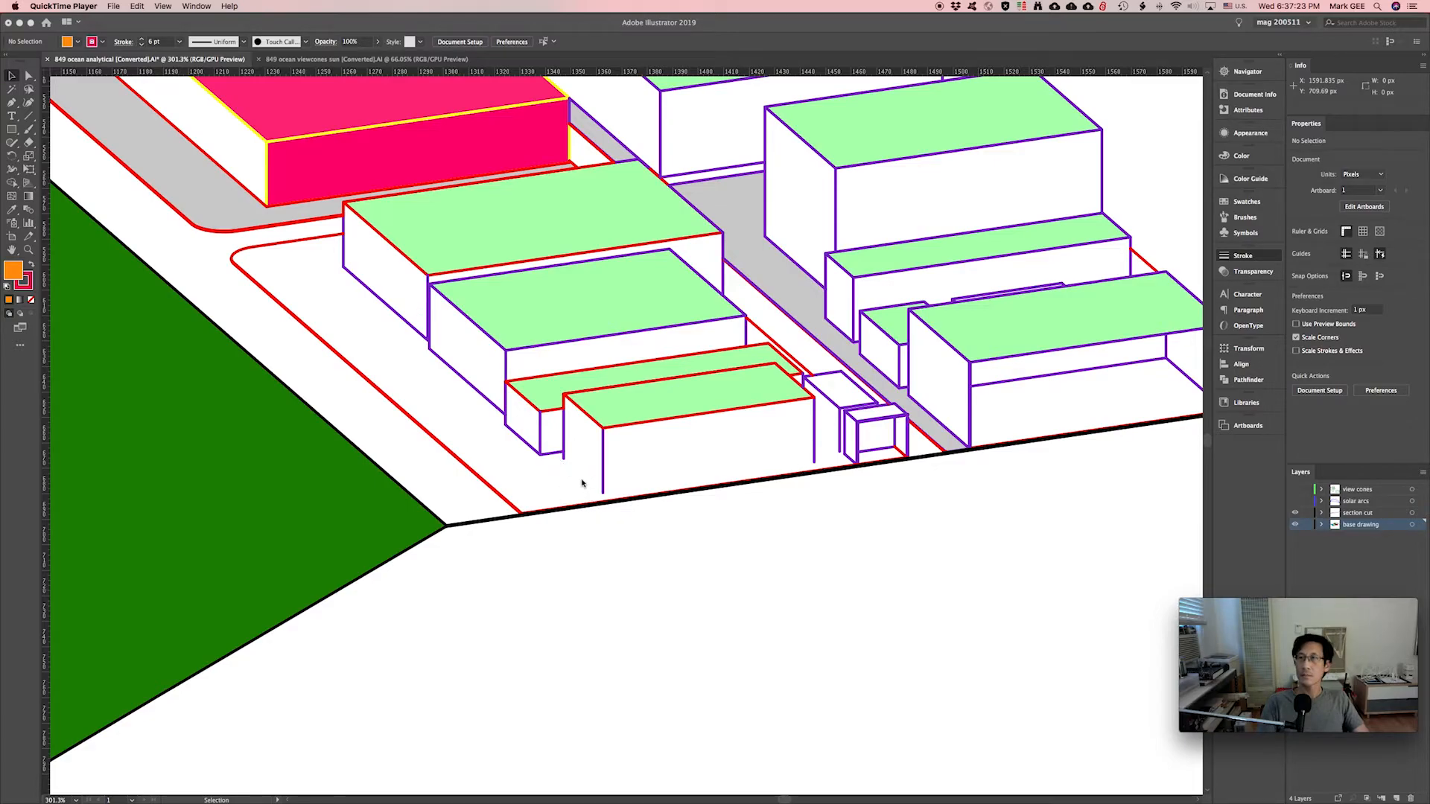
Draw a thick magenta section-cut line along the street-side base of the front building.
{"action": "left_click", "coordinate": [571, 471]}
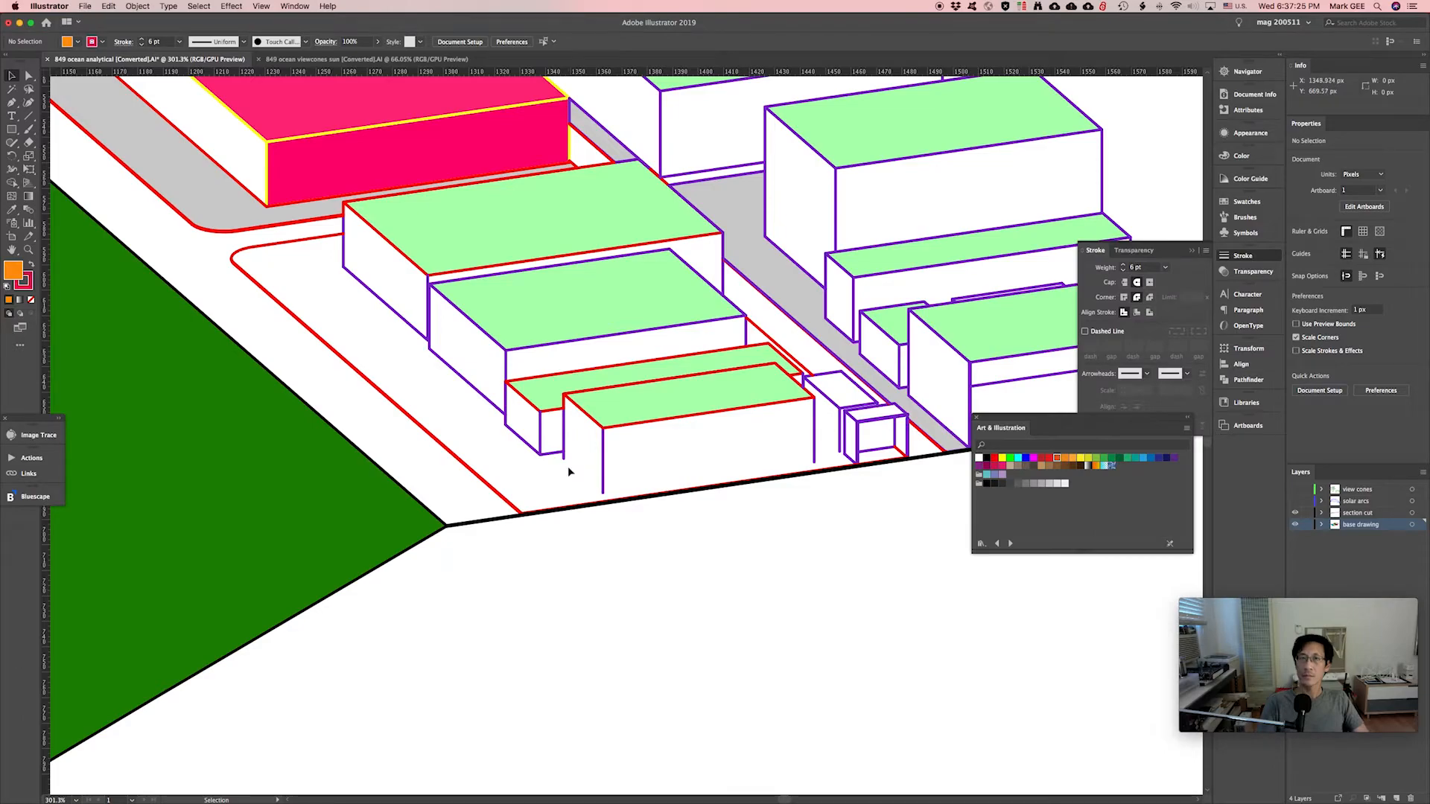
{"action": "key", "text": "backslash"}
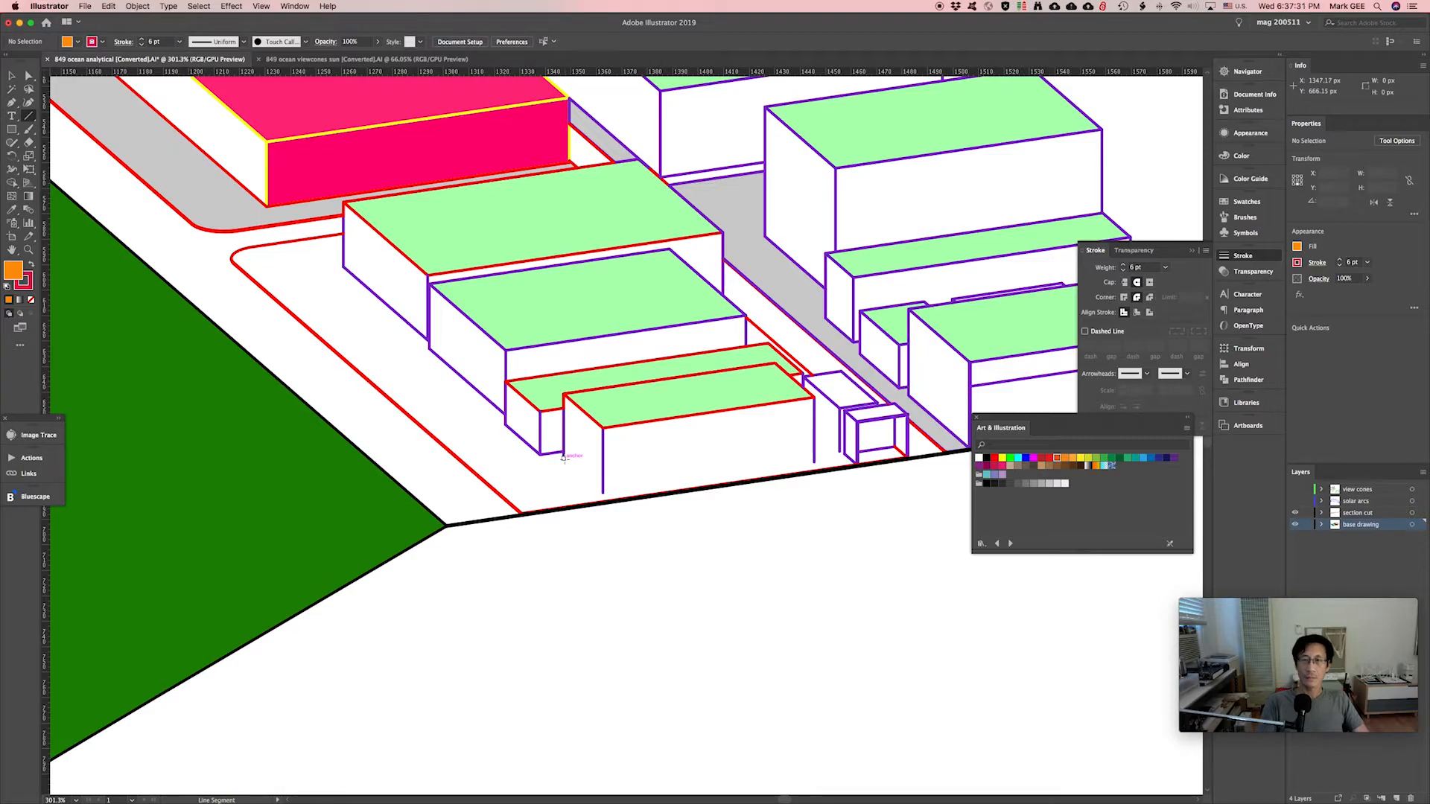
{"action": "left_click", "coordinate": [563, 456]}
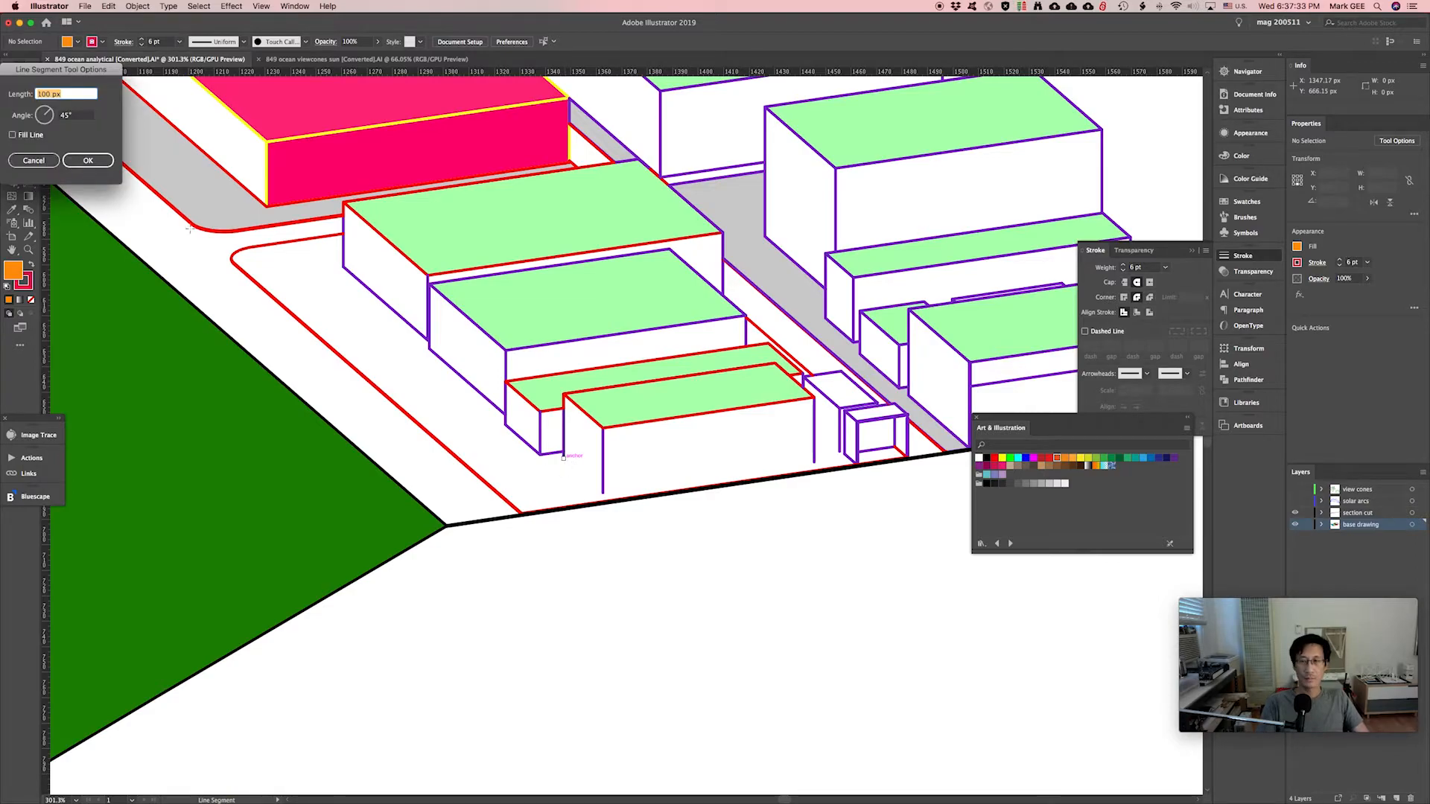
{"action": "left_click", "coordinate": [43, 155]}
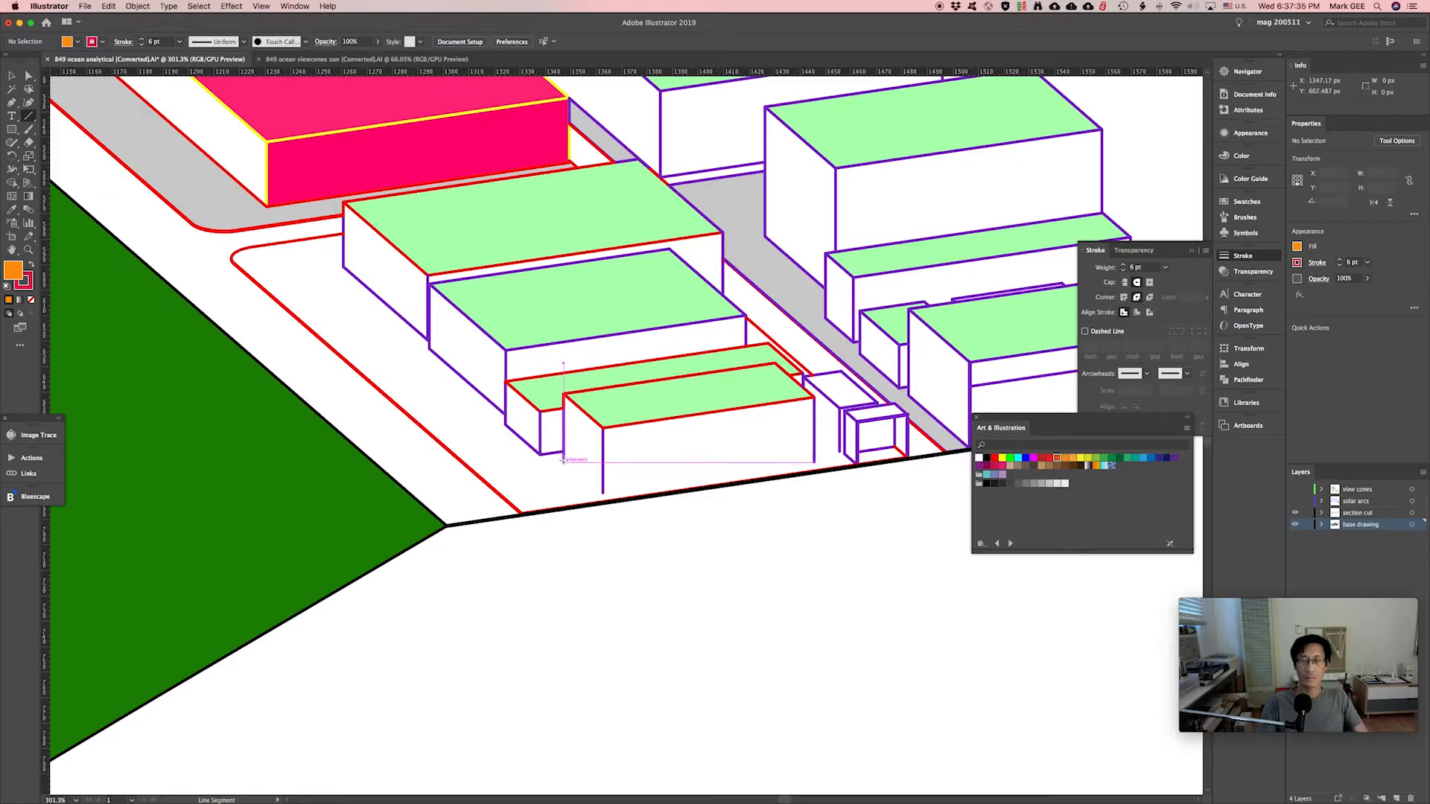
{"action": "left_click", "coordinate": [564, 457]}
{"action": "left_click_drag", "start_coordinate": [602, 495], "coordinate": [604, 495]}
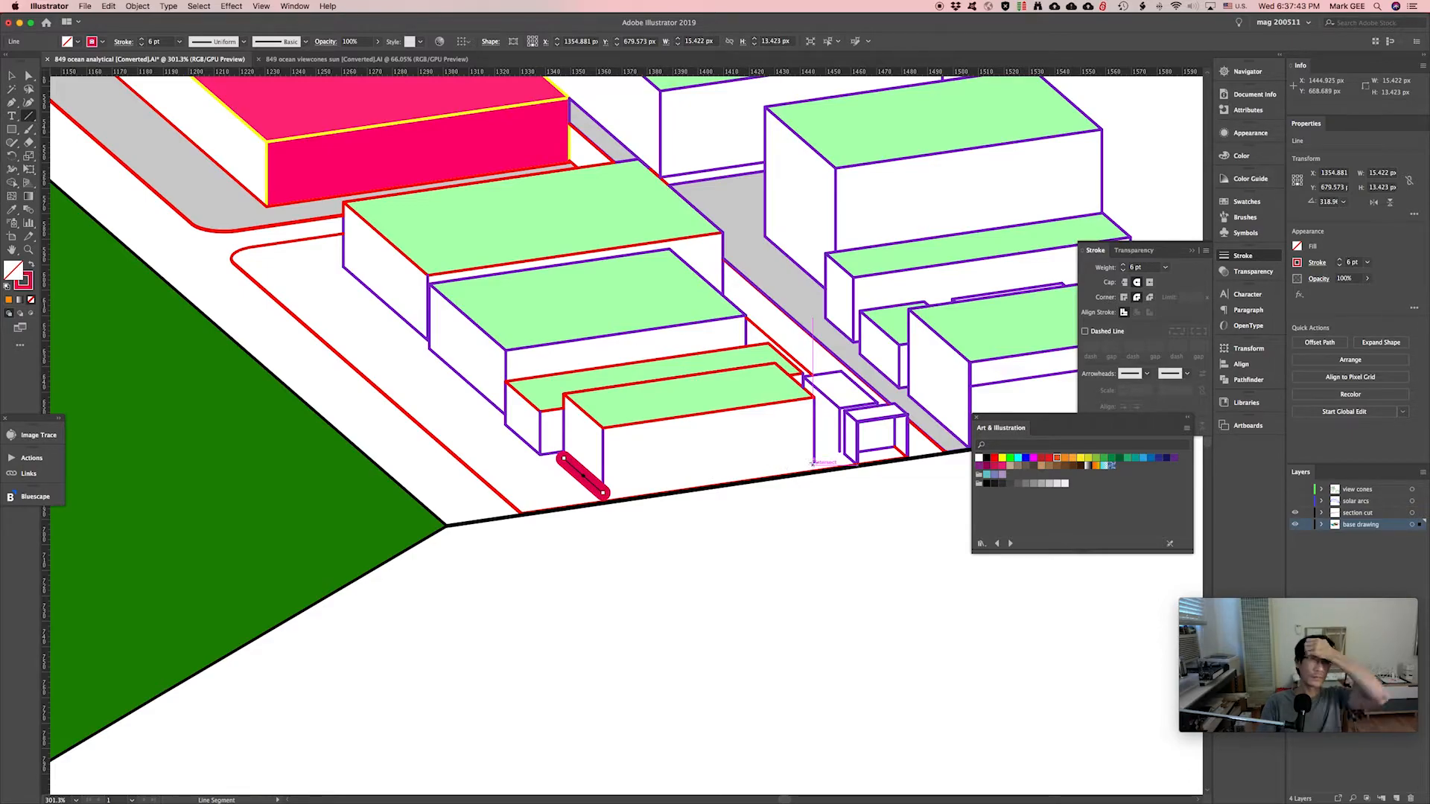
{"action": "left_click_drag", "start_coordinate": [814, 461], "coordinate": [604, 493]}
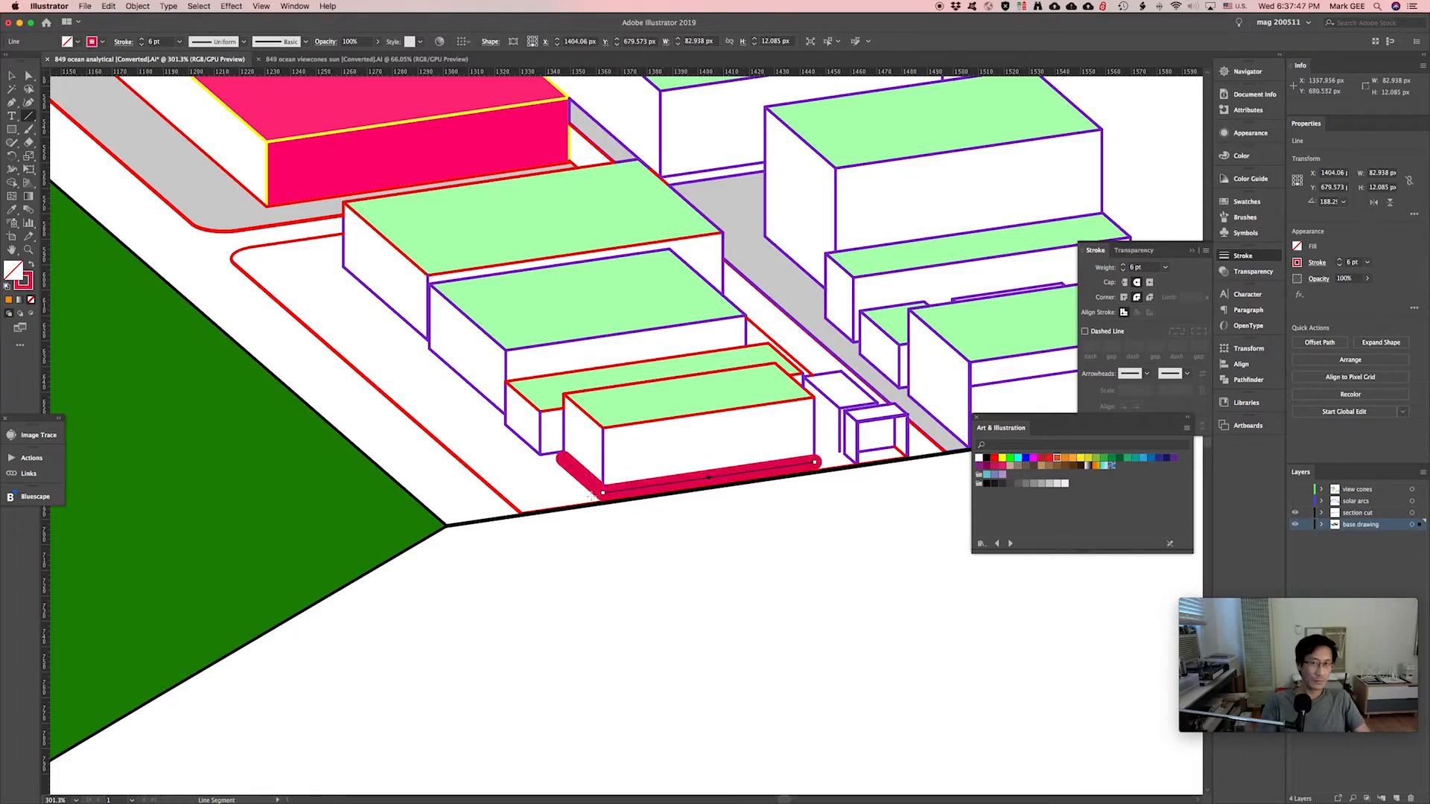
{"action": "key", "text": "v"}
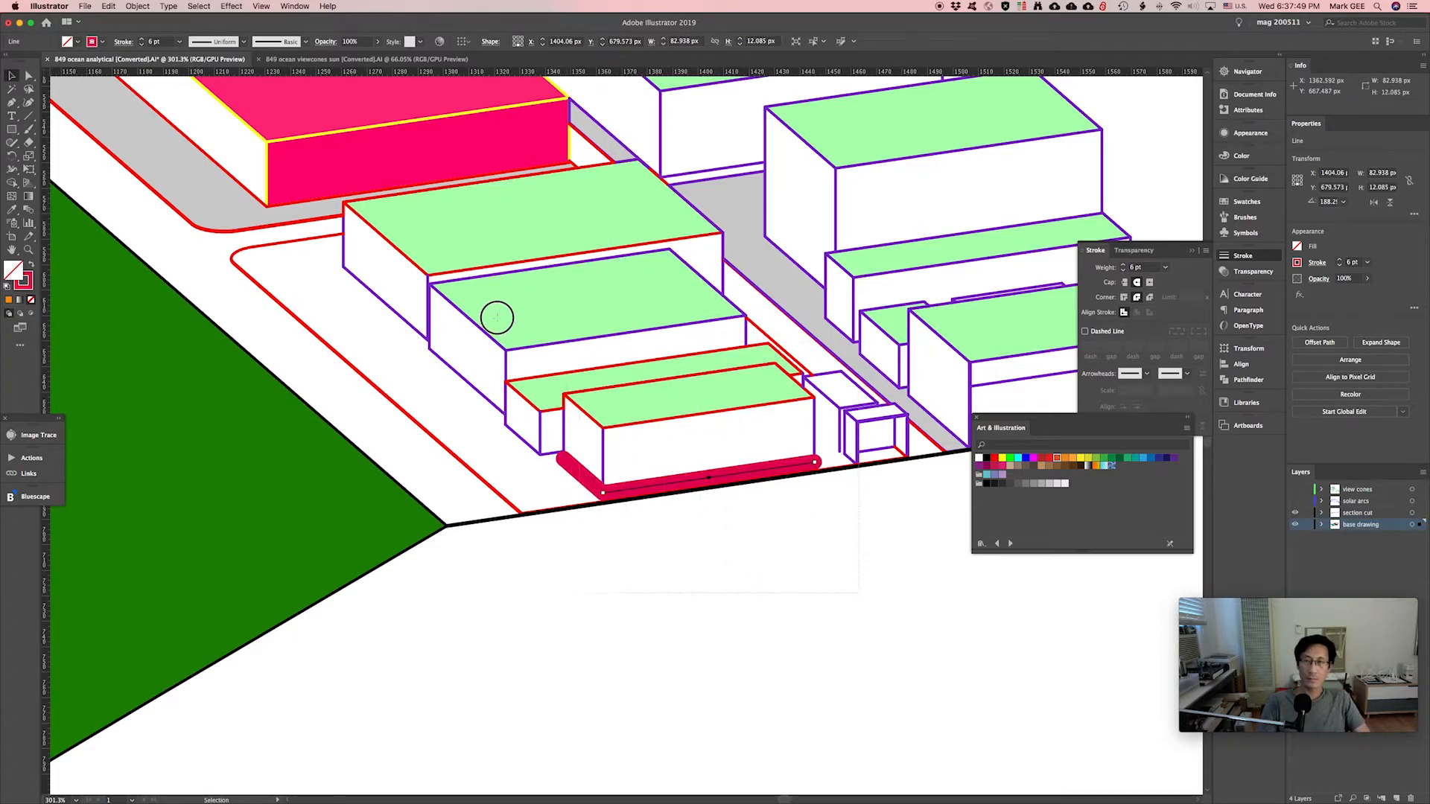
{"action": "left_click", "coordinate": [229, 206]}
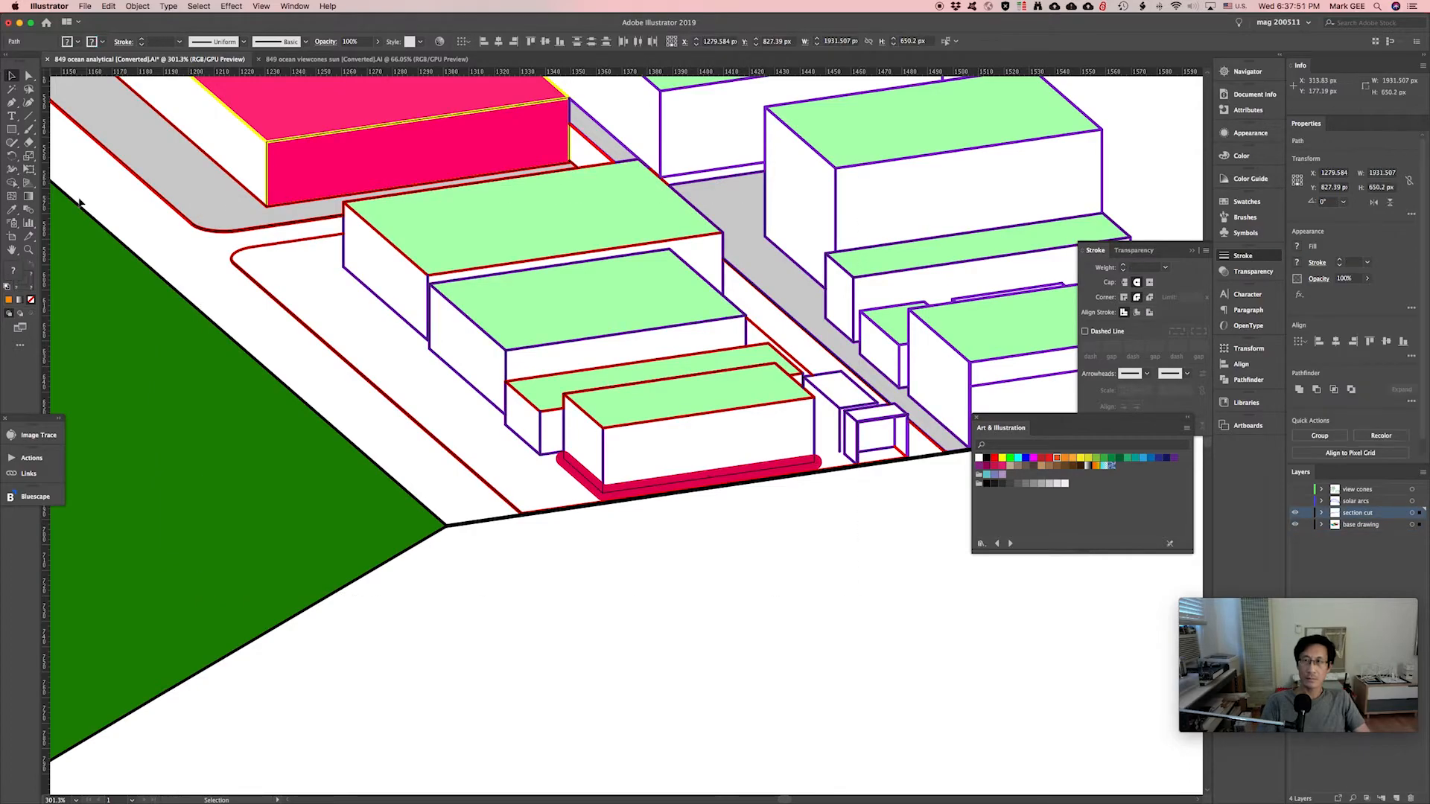
Fill the sidewalk strip light grey c4c4c4.
{"action": "key", "text": "shift+m"}
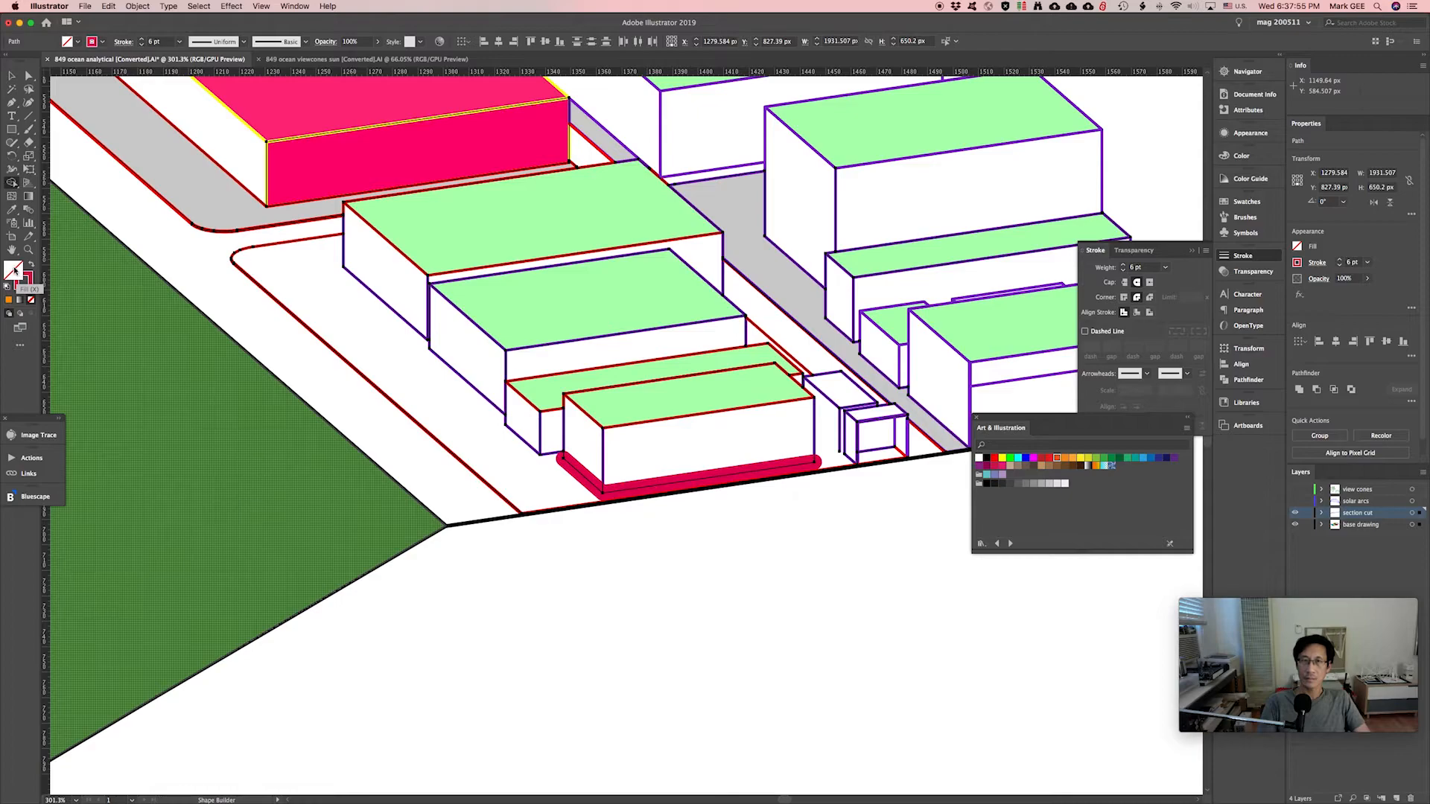
{"action": "key", "text": "v"}
{"action": "double_click", "coordinate": [14, 270]}
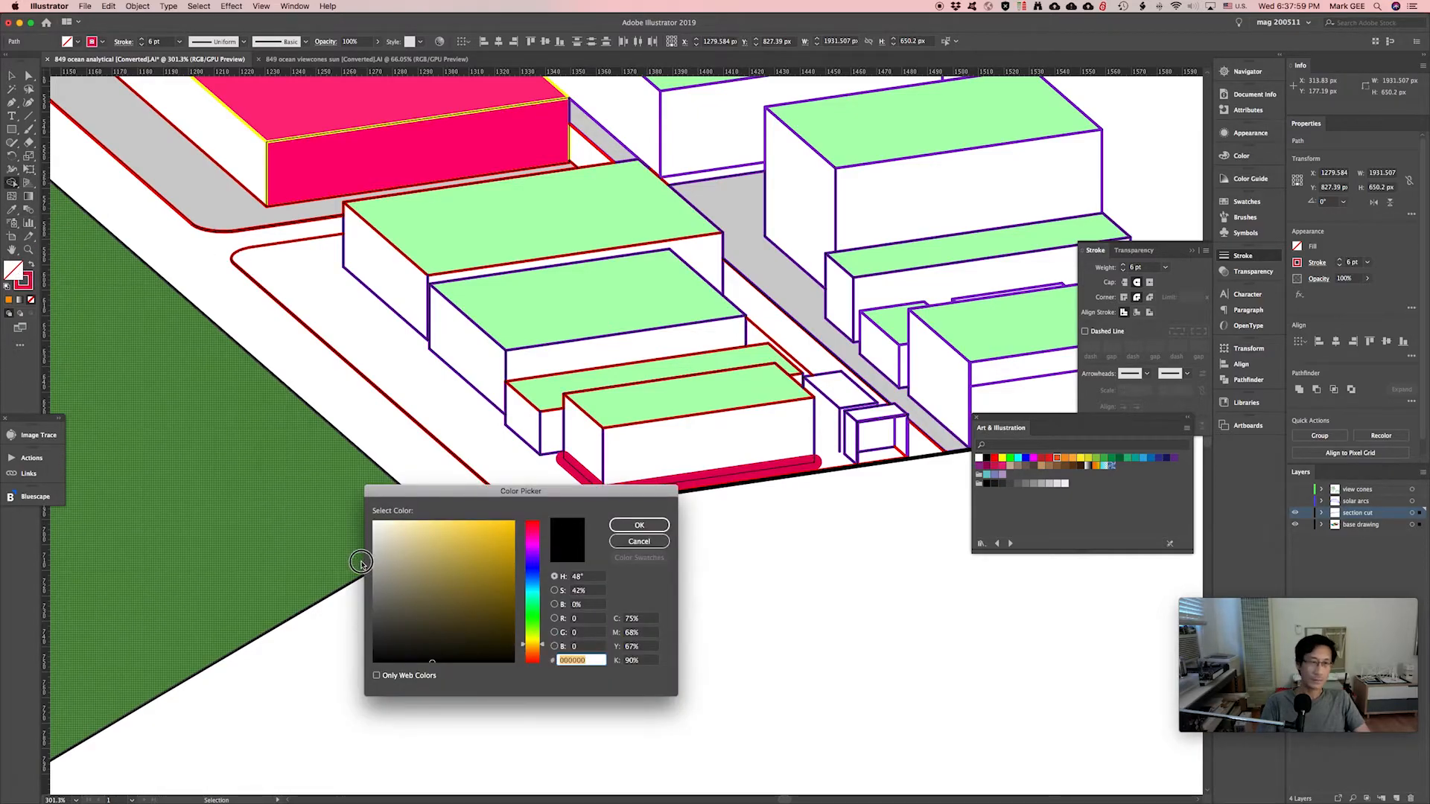
{"action": "left_click", "coordinate": [374, 552]}
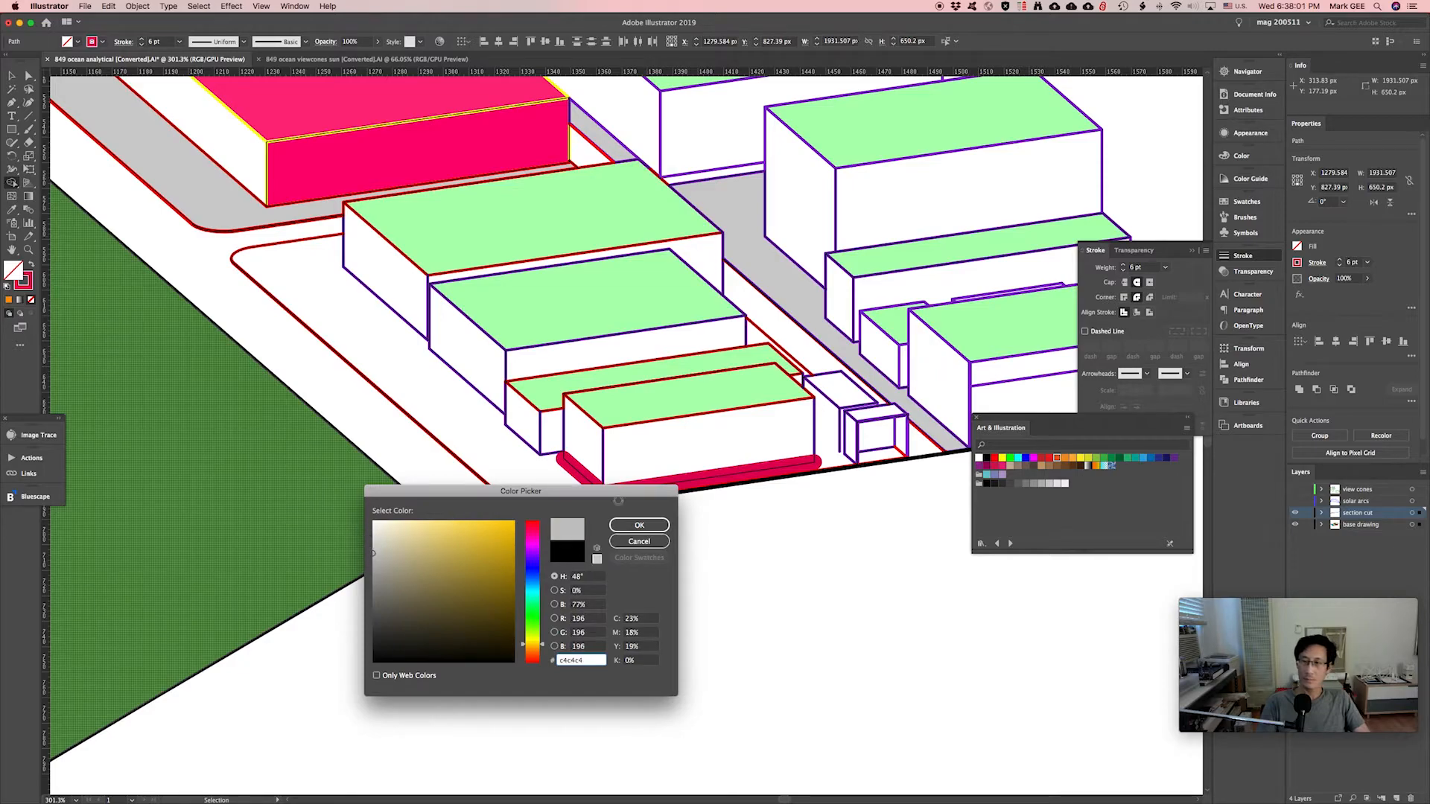
{"action": "left_click", "coordinate": [639, 525]}
Remove the fill from the sidewalk region with Shape Builder so it stays white.
{"action": "key", "text": "shift+m"}
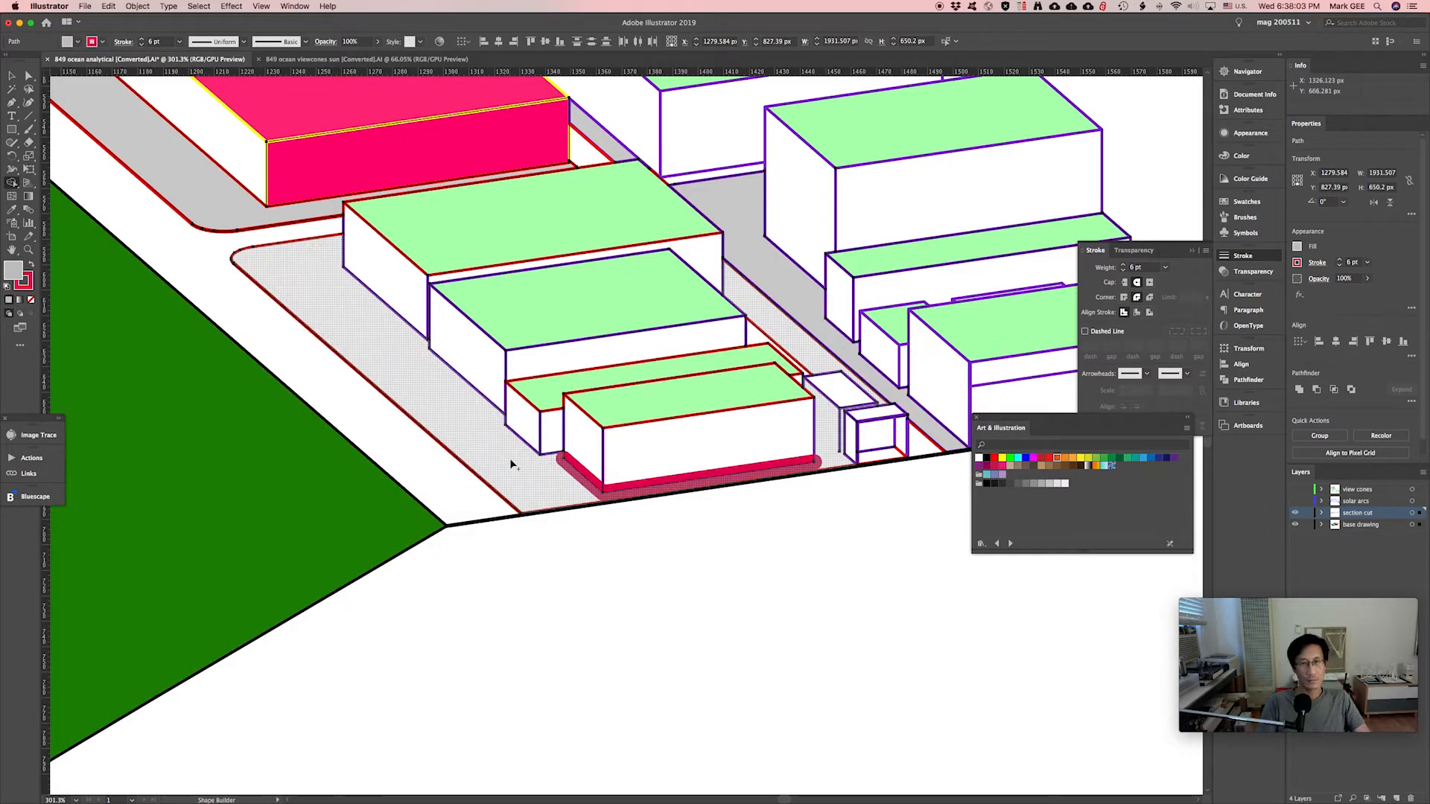
{"action": "left_click", "coordinate": [779, 329], "text": "alt"}
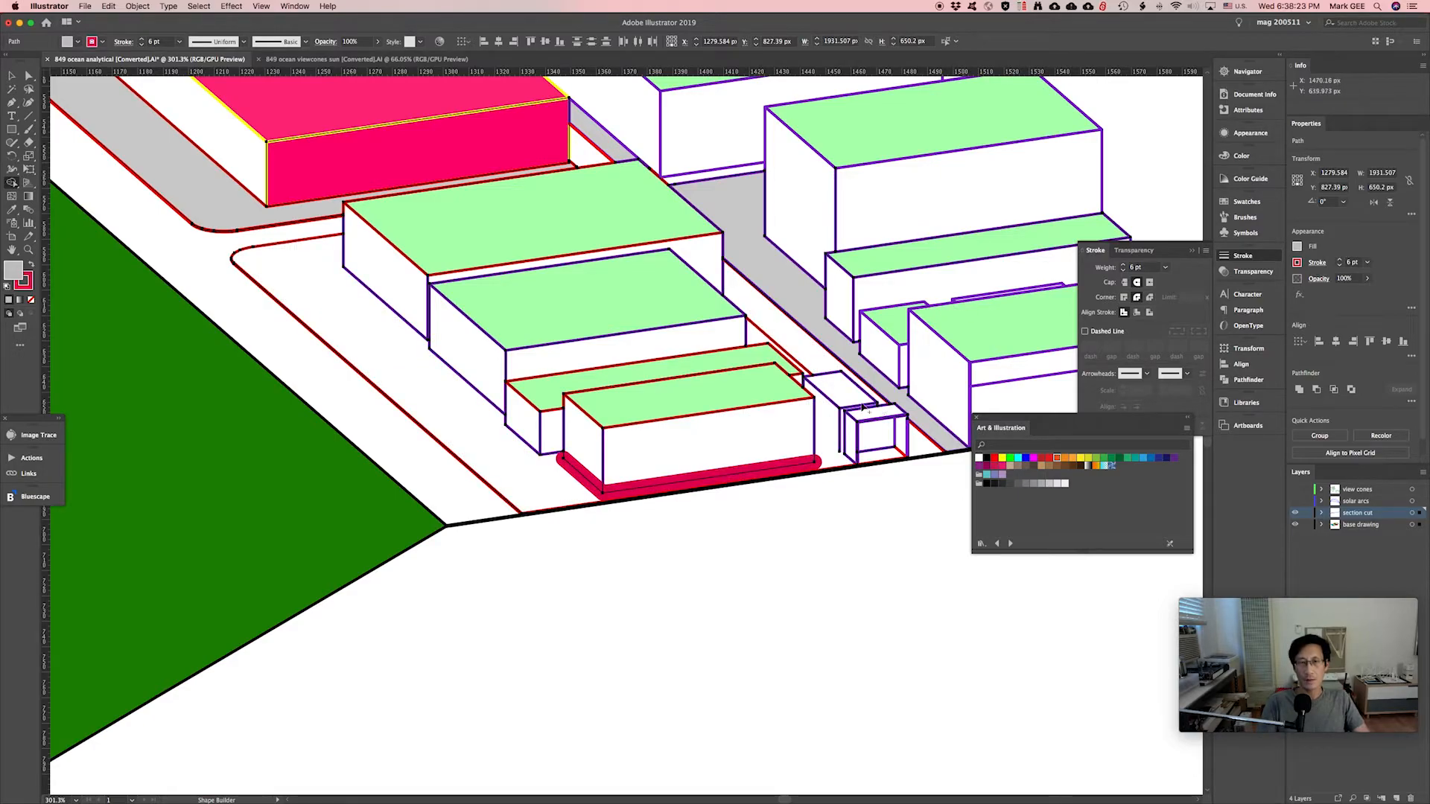
{"action": "key", "text": "v"}
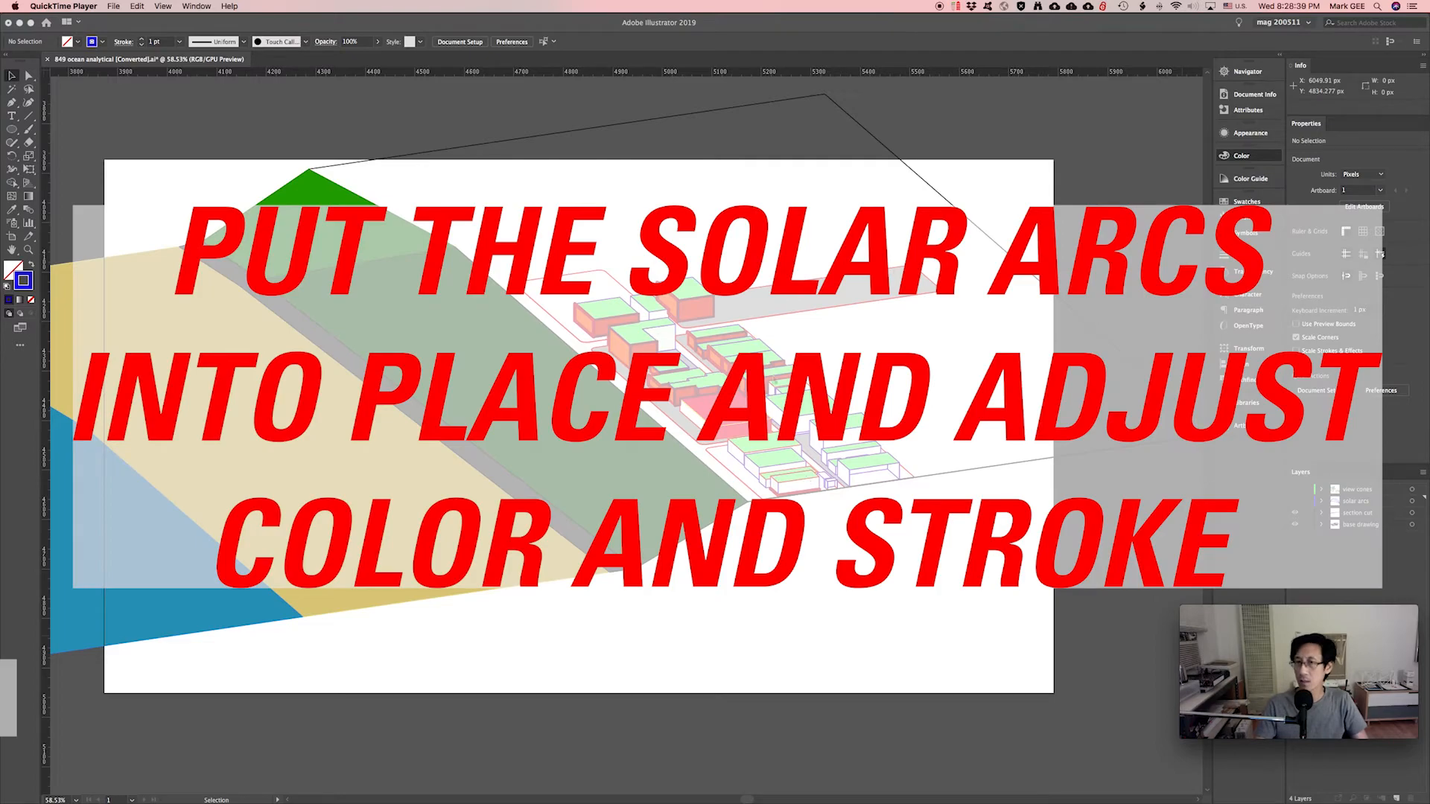
Move the solar arcs over the green slope and give them a tan stroke.
{"action": "left_click", "coordinate": [1241, 156]}
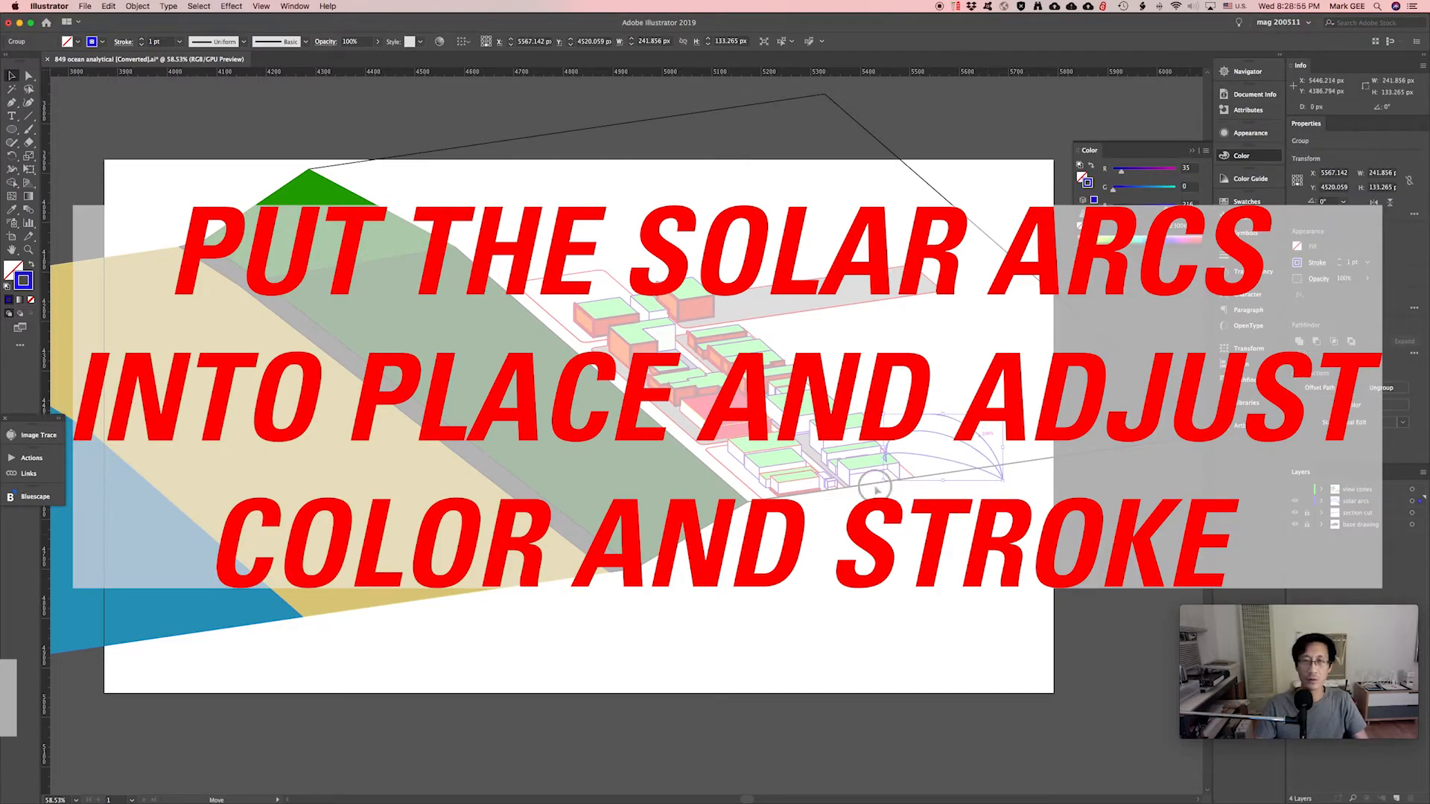
{"action": "mouse_move", "coordinate": [745, 465]}
{"action": "left_mouse_down"}
{"action": "mouse_move", "coordinate": [671, 447]}
{"action": "mouse_move", "coordinate": [633, 415]}
{"action": "mouse_move", "coordinate": [663, 428]}
{"action": "left_mouse_up"}
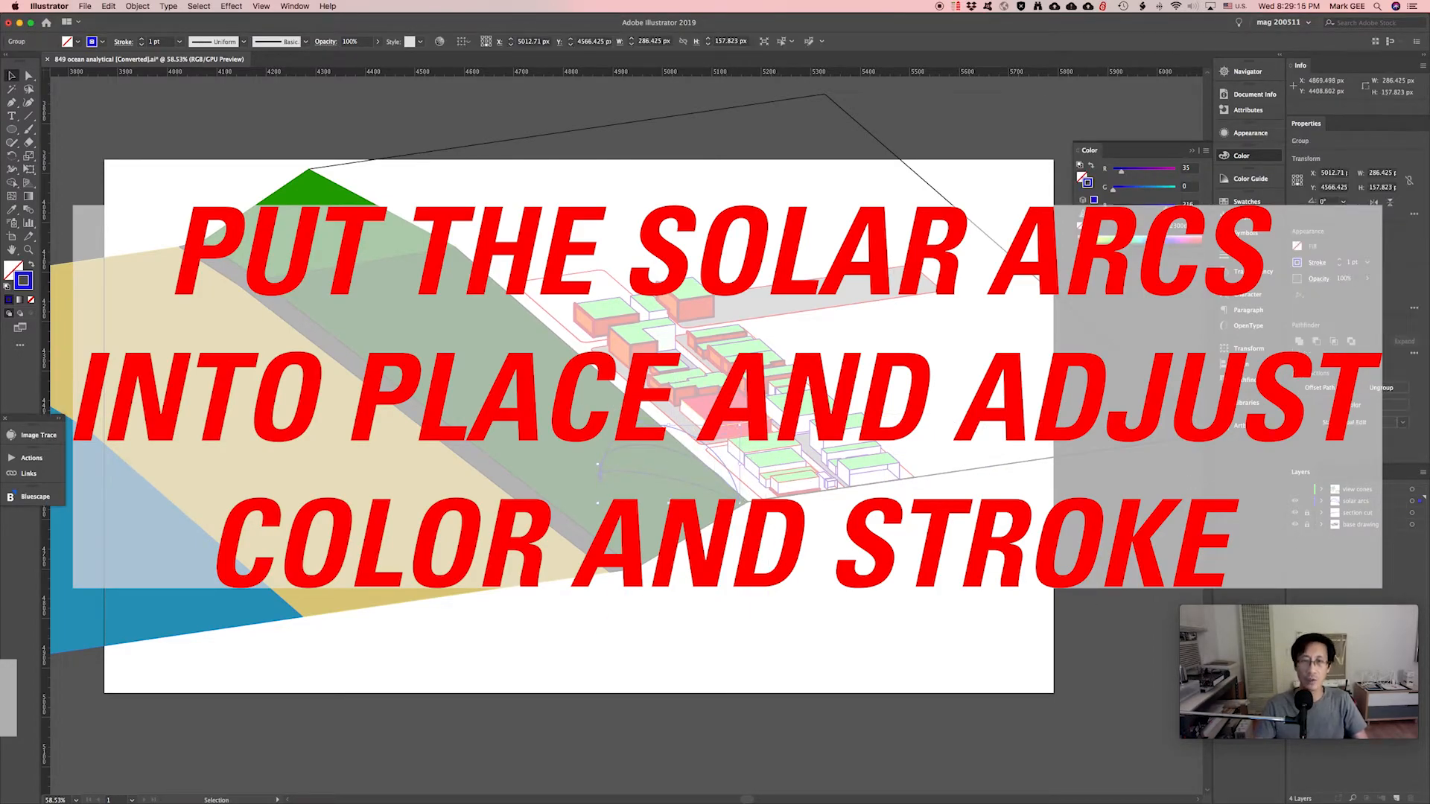
{"action": "left_click", "coordinate": [1138, 209]}
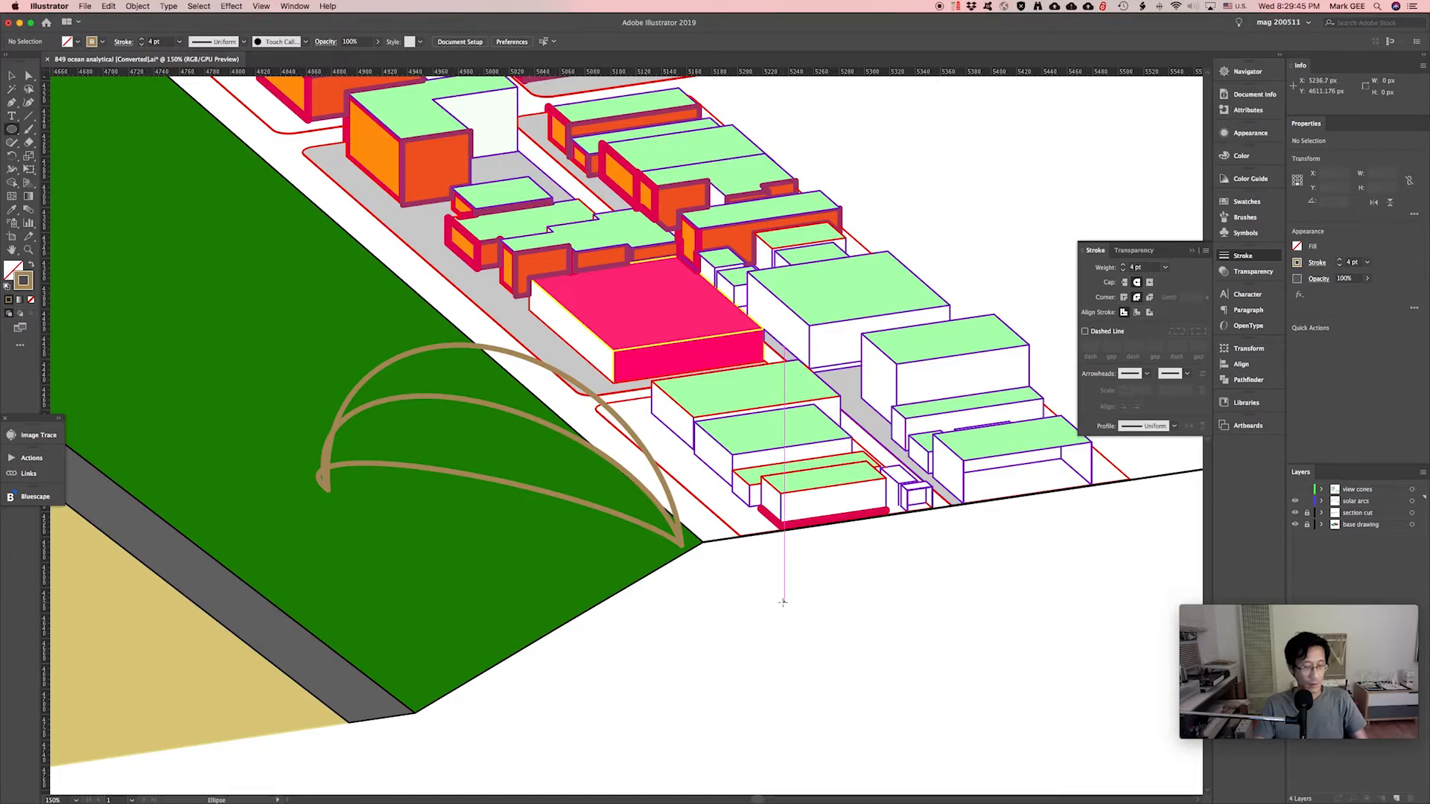
Draw a small sun-dot circle with no outline and a bright yellow ffec00 fill.
{"action": "left_click_drag", "start_coordinate": [785, 600], "coordinate": [822, 639]}
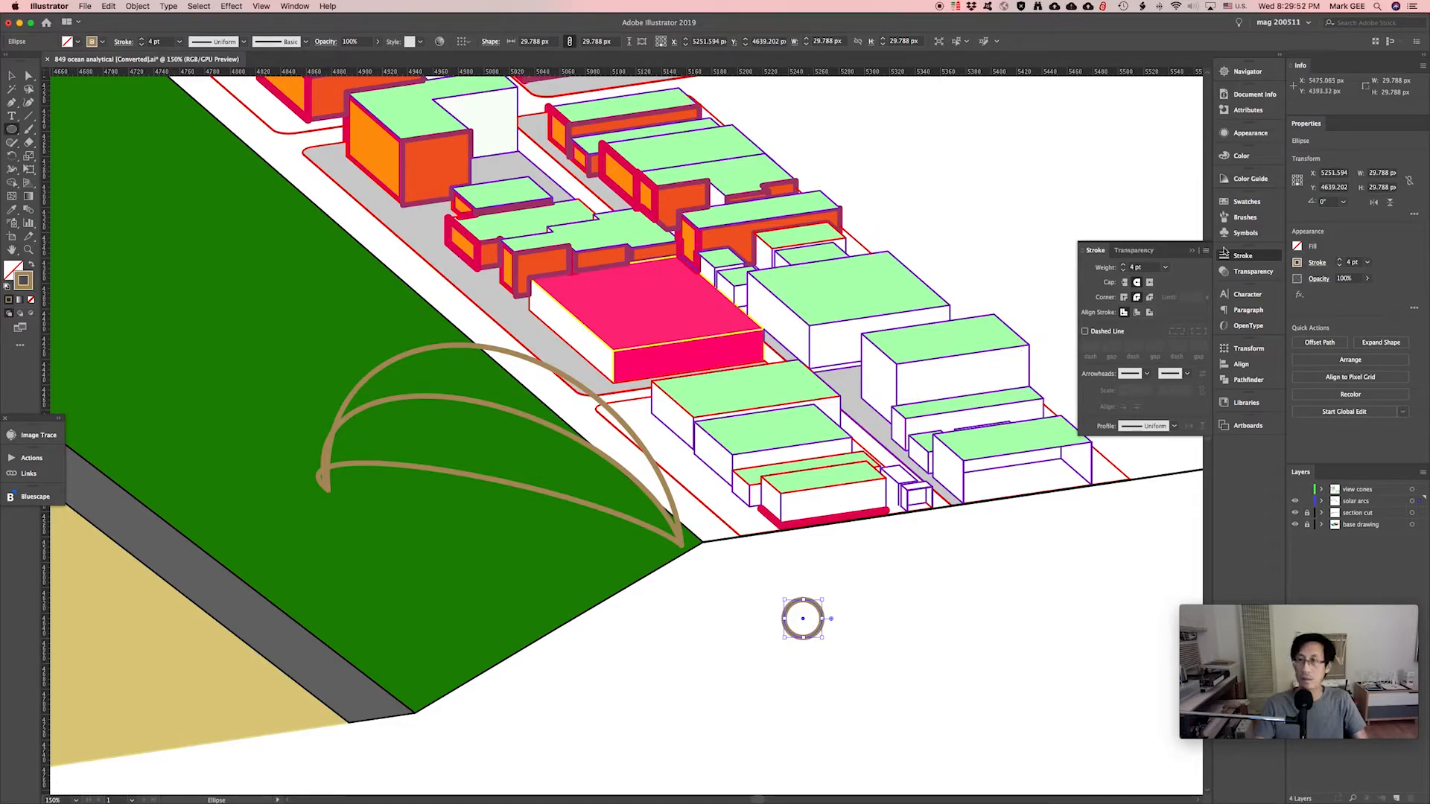
{"action": "left_click", "coordinate": [1240, 156]}
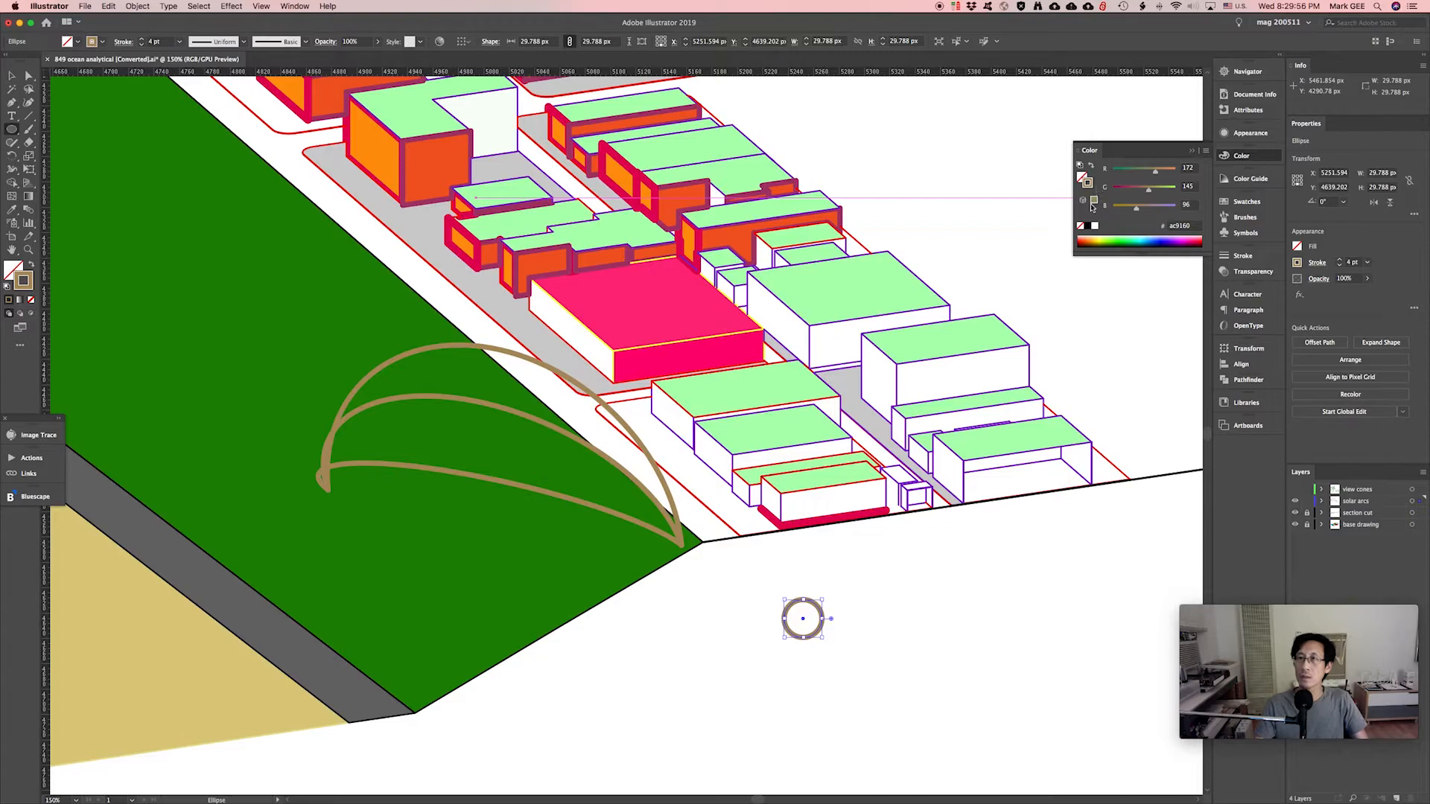
{"action": "left_click", "coordinate": [1084, 179]}
{"action": "left_click", "coordinate": [1080, 226]}
{"action": "double_click", "coordinate": [1084, 179]}
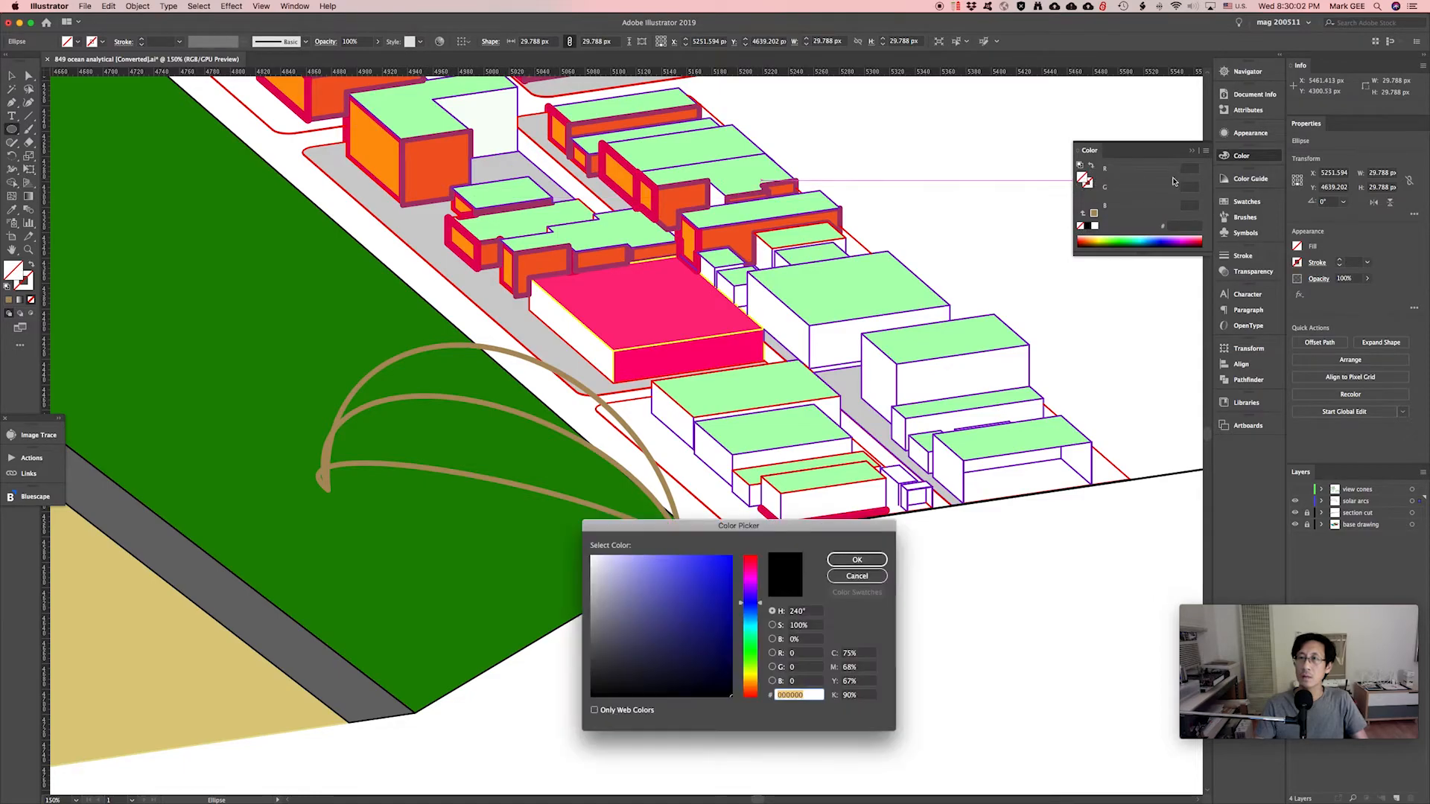
{"action": "left_click", "coordinate": [752, 647]}
{"action": "left_click_drag", "start_coordinate": [752, 647], "coordinate": [752, 675]}
{"action": "mouse_move", "coordinate": [738, 526]}
{"action": "left_mouse_down"}
{"action": "mouse_move", "coordinate": [721, 550]}
{"action": "mouse_move", "coordinate": [737, 547]}
{"action": "left_mouse_up"}
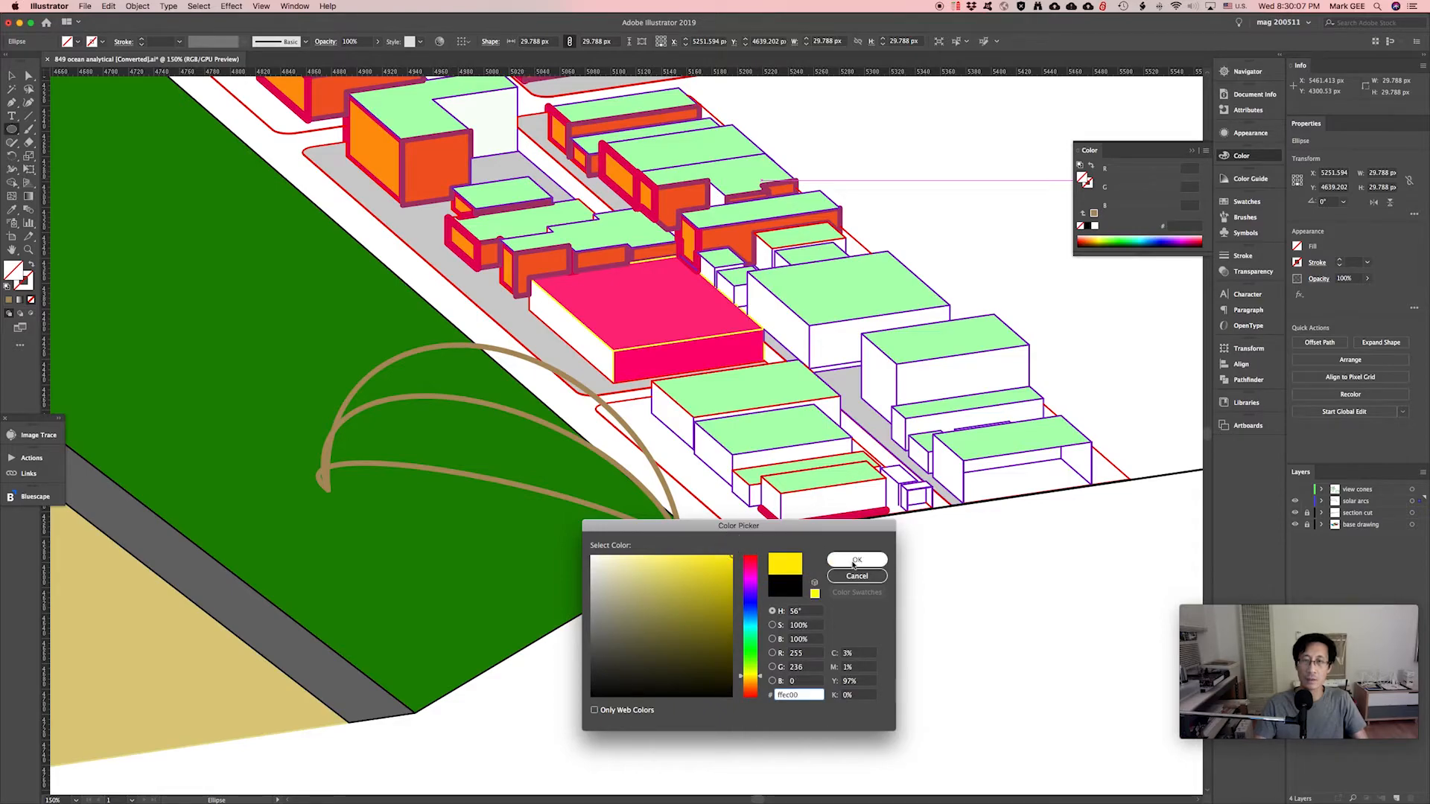
{"action": "left_click", "coordinate": [855, 561]}
Place a yellow sun dot on the arc's peak and add orange copies further along the arc.
{"action": "key", "text": "v"}
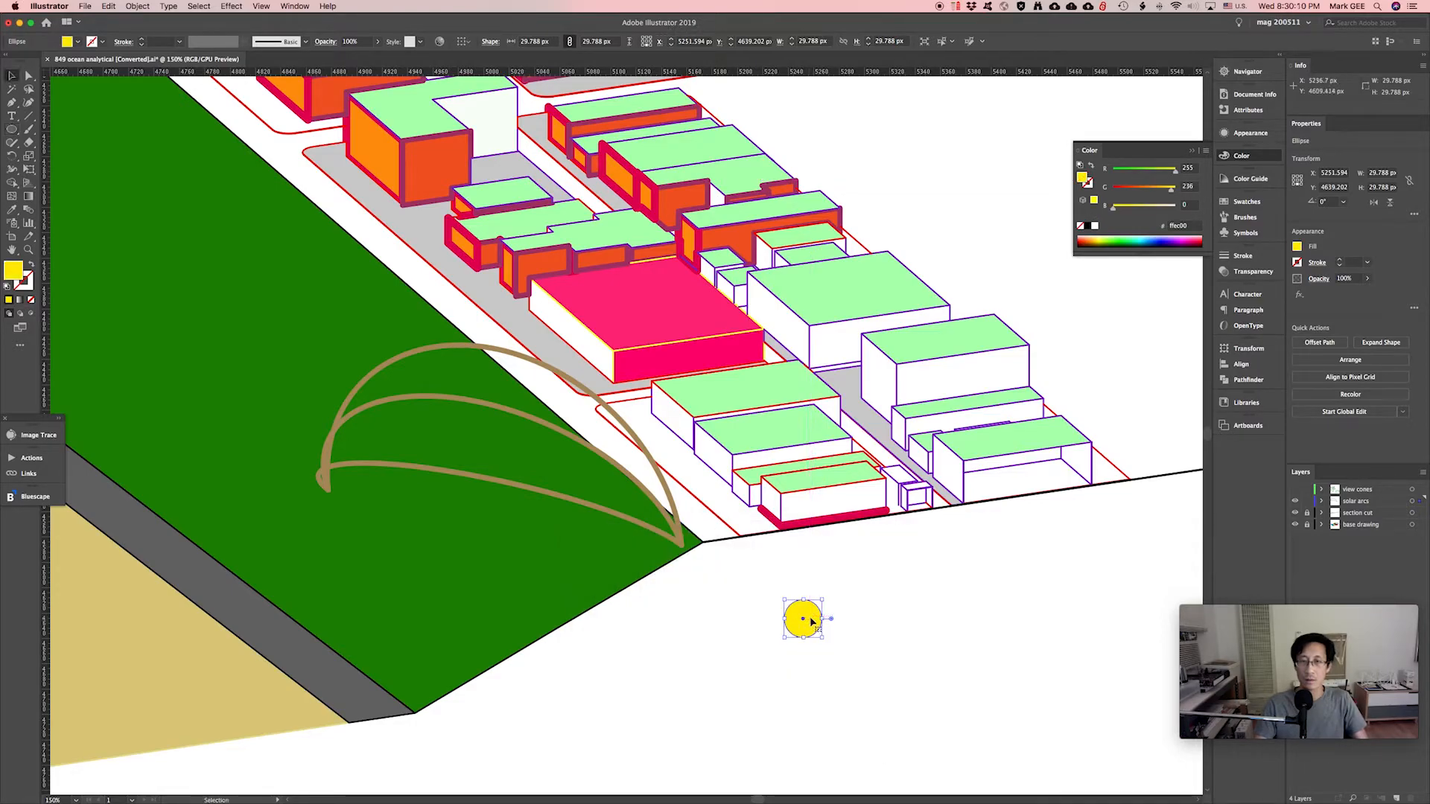
{"action": "left_click_drag", "start_coordinate": [811, 621], "coordinate": [485, 344]}
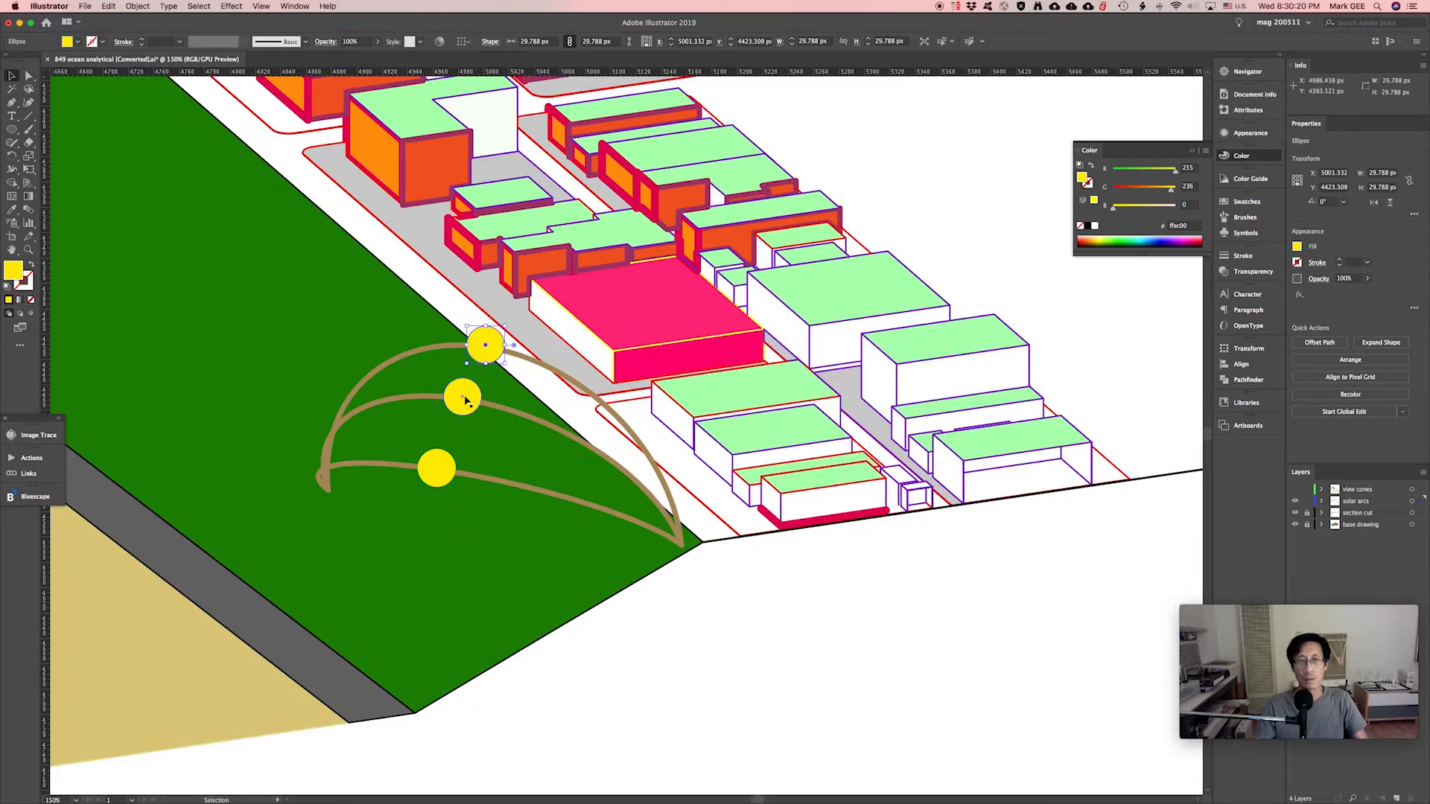
{"action": "left_click_drag", "start_coordinate": [465, 397], "coordinate": [631, 520], "text": "alt"}
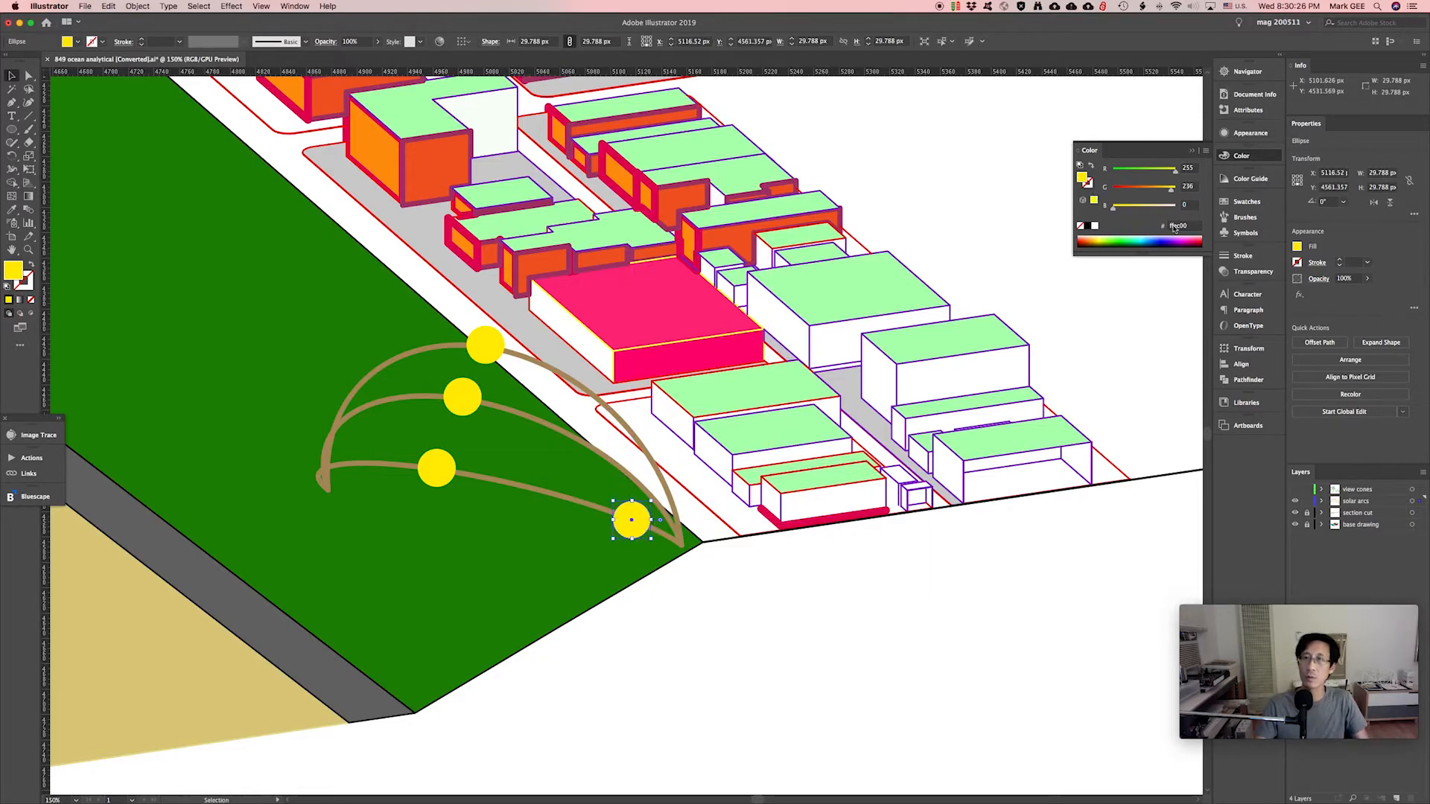
{"action": "left_click_drag", "start_coordinate": [1164, 192], "coordinate": [1159, 190]}
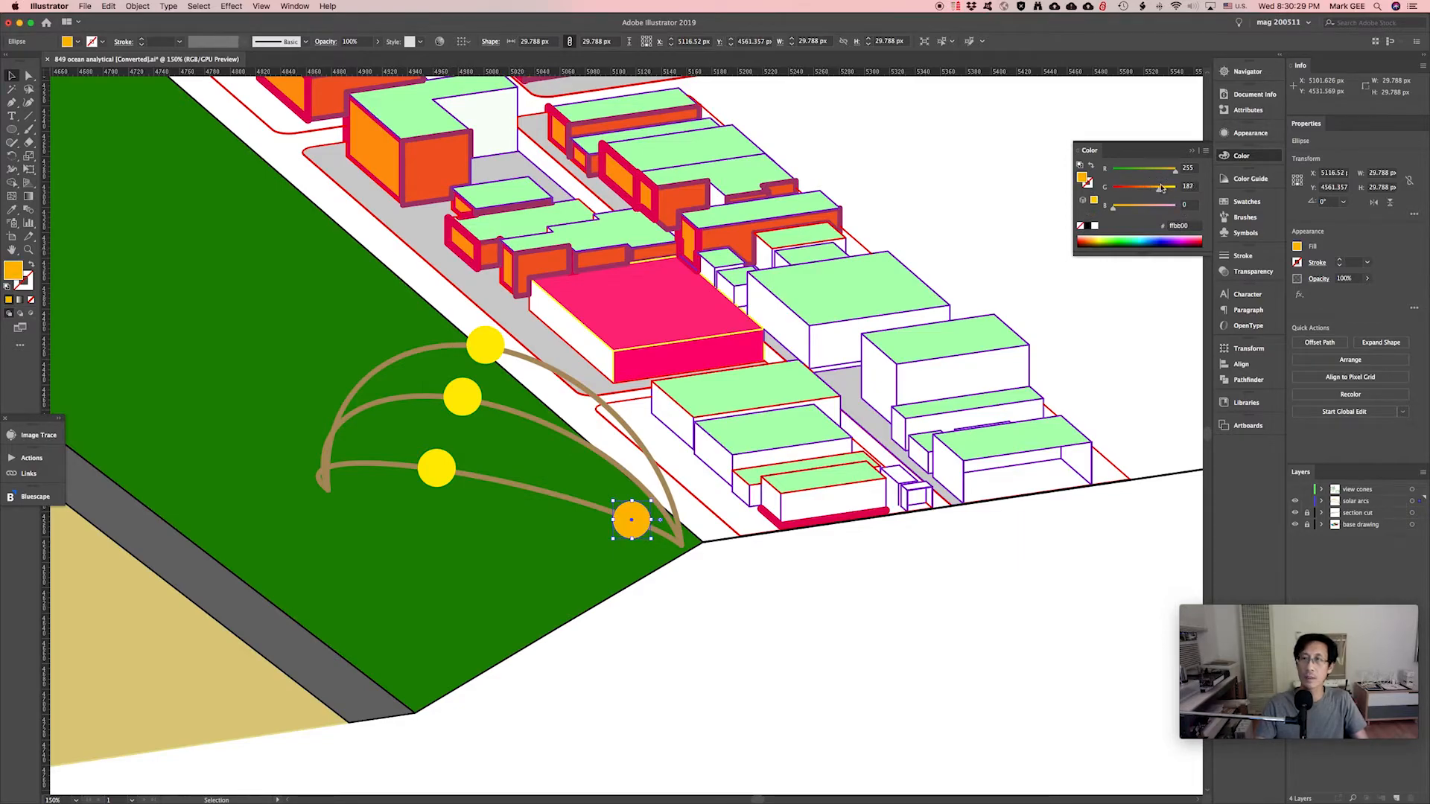
{"action": "left_click_drag", "start_coordinate": [642, 521], "coordinate": [663, 477]}
{"action": "left_click", "coordinate": [726, 573]}
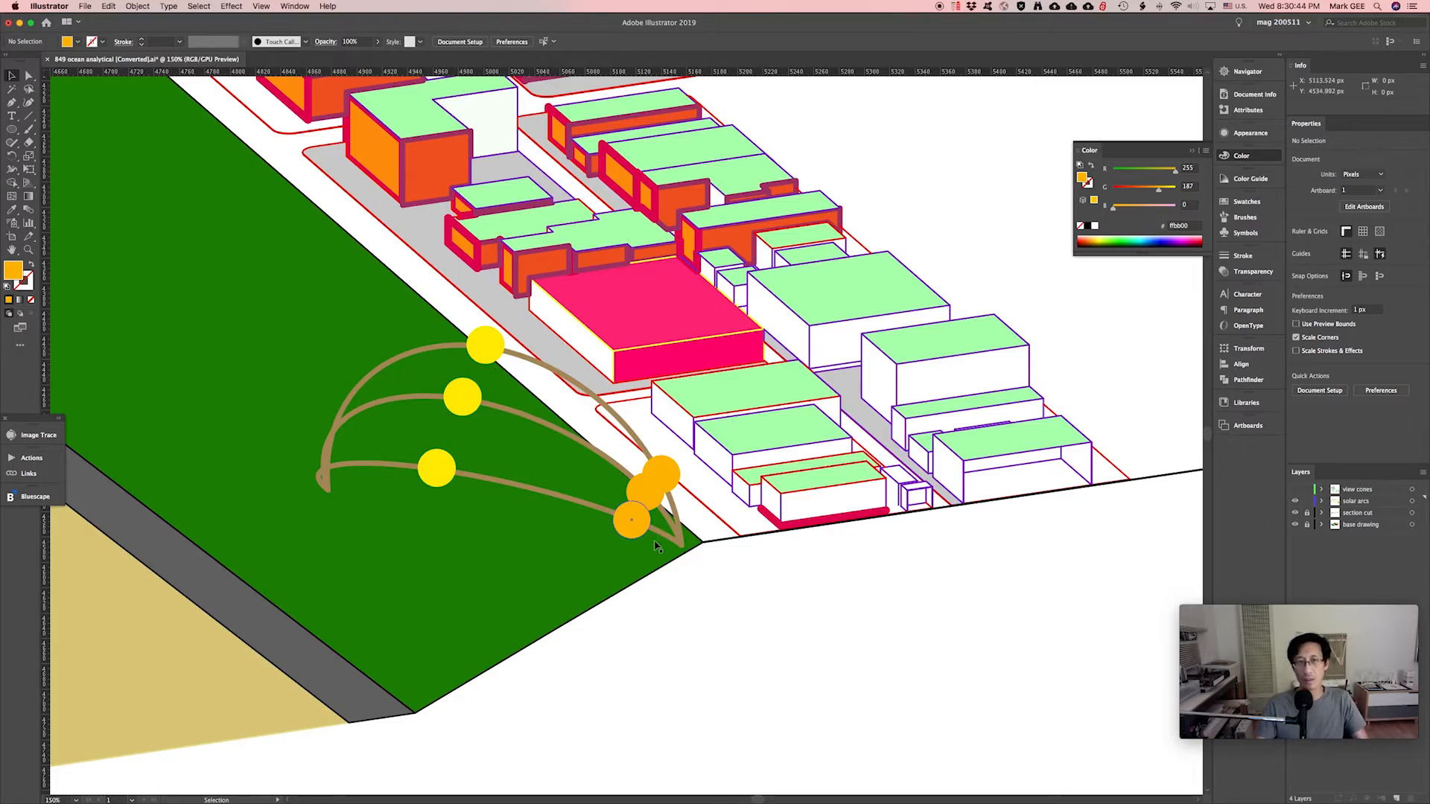
Add dark orange sun dots toward the arc's left end, then zoom out to the whole site.
{"action": "left_click_drag", "start_coordinate": [635, 527], "coordinate": [325, 469], "text": "alt"}
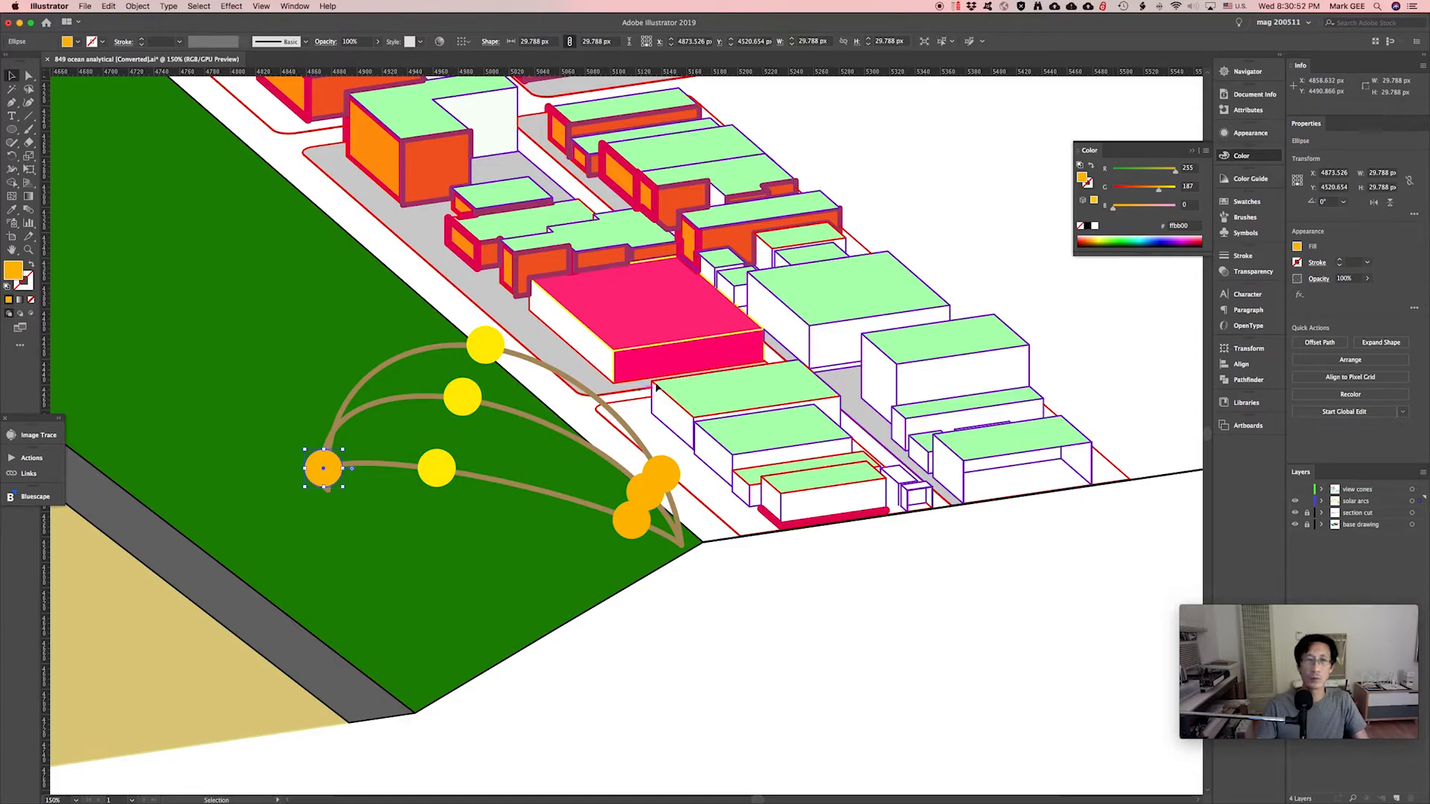
{"action": "mouse_move", "coordinate": [1176, 174]}
{"action": "left_mouse_down"}
{"action": "mouse_move", "coordinate": [1146, 191]}
{"action": "mouse_move", "coordinate": [1167, 173]}
{"action": "left_mouse_up"}
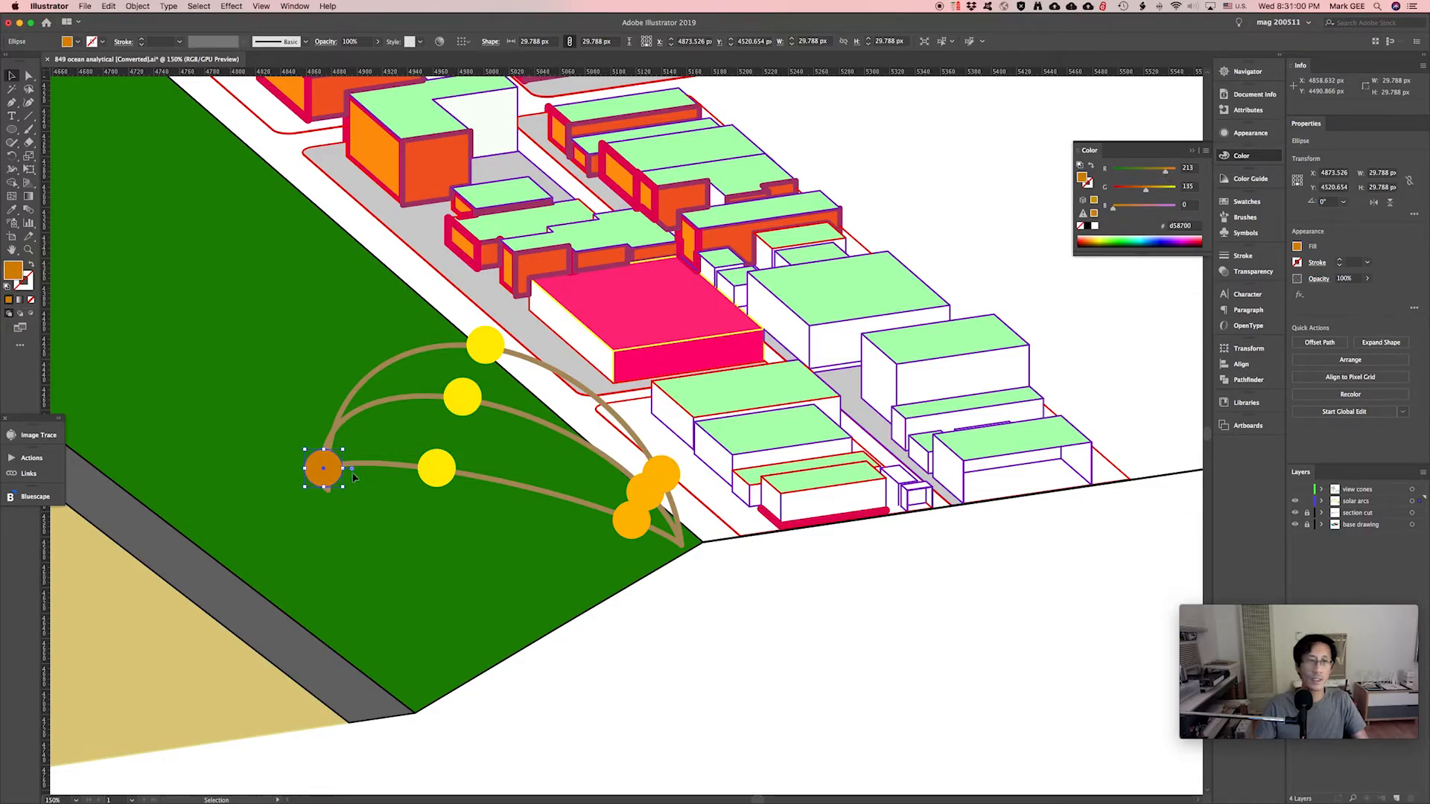
{"action": "left_click_drag", "start_coordinate": [347, 475], "coordinate": [368, 383], "text": "alt"}
{"action": "key", "text": "super+minus"}
{"action": "key", "text": "super+minus"}
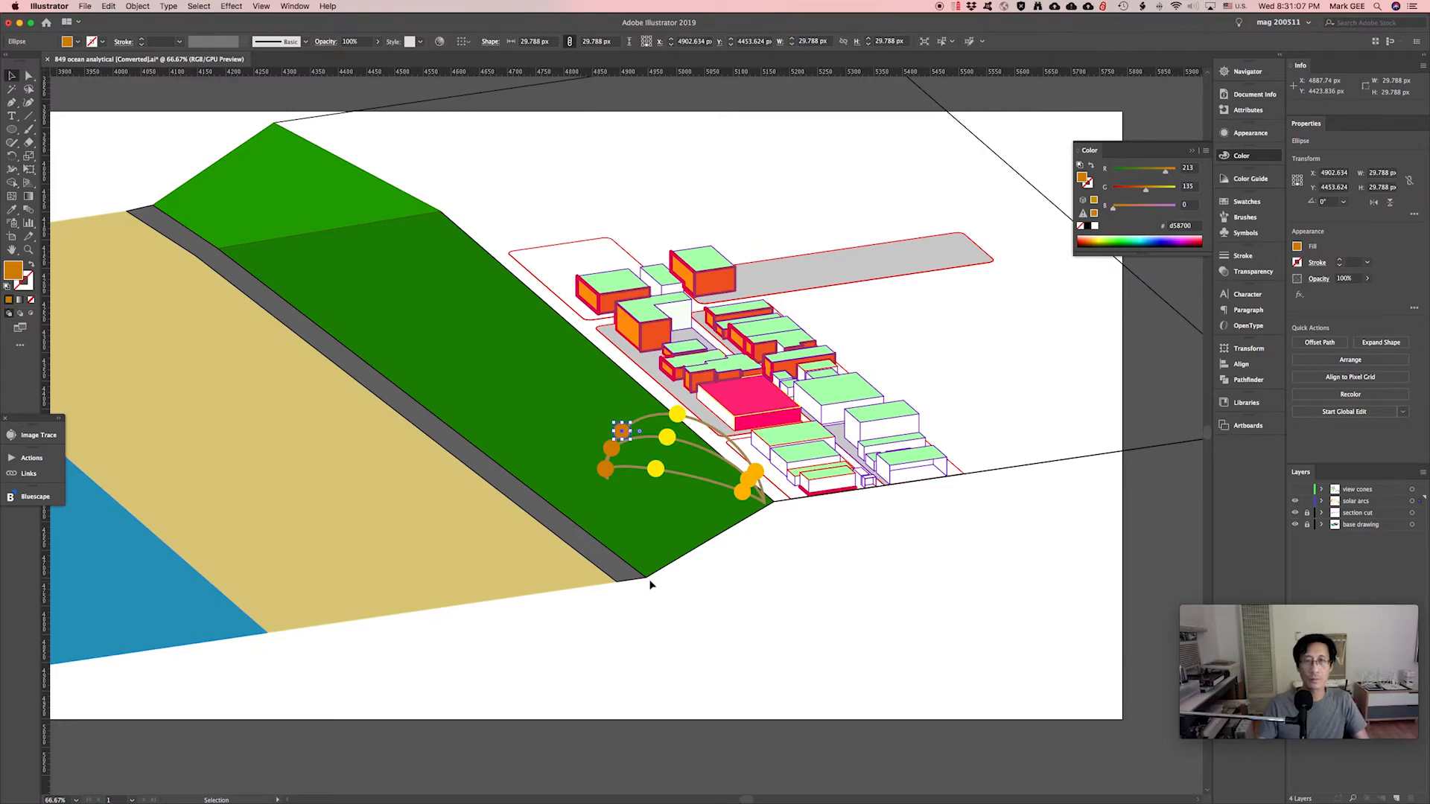
Lock the solar arcs layer, show the view cones layer, and select the view-cone group.
{"action": "left_click", "coordinate": [650, 585]}
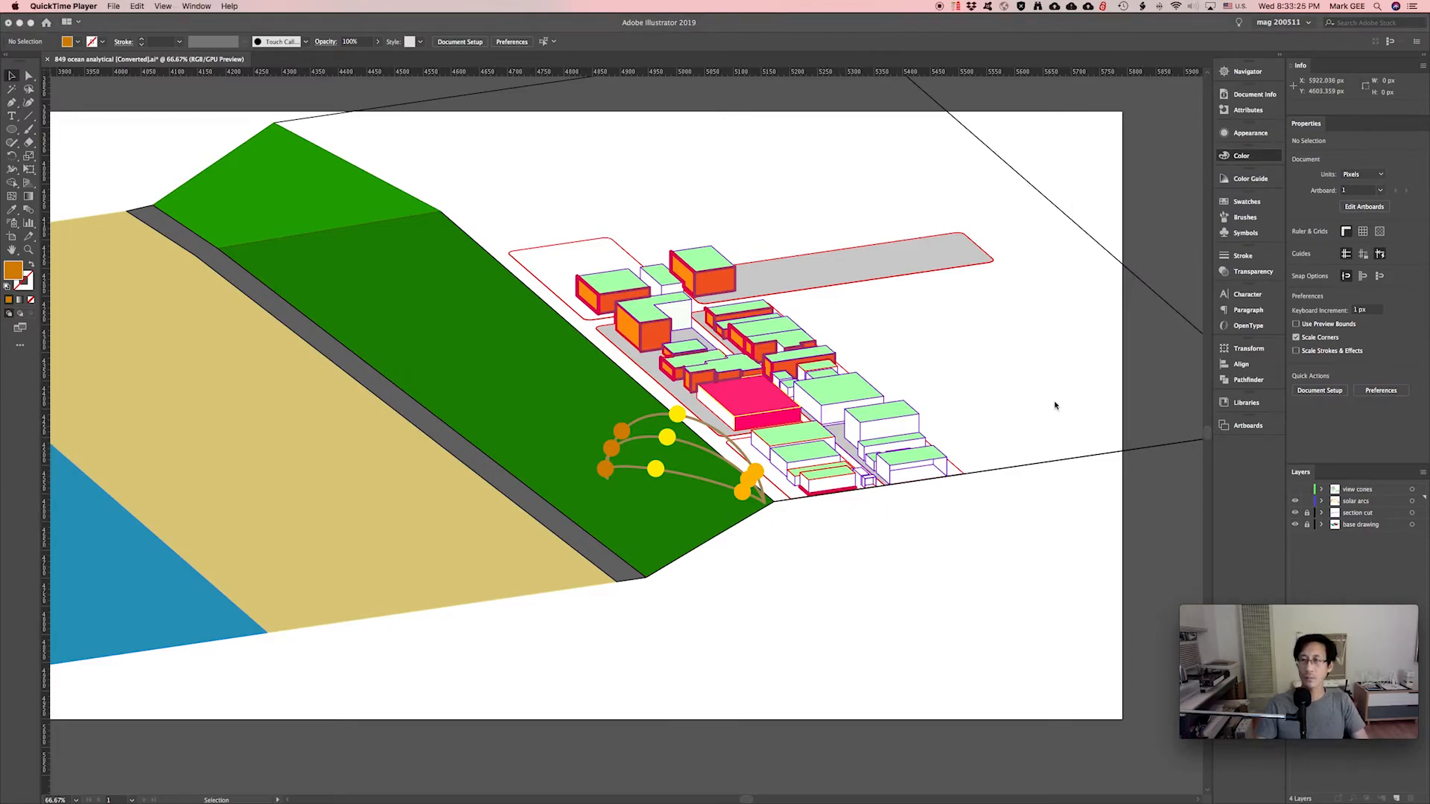
{"action": "left_click", "coordinate": [1310, 507]}
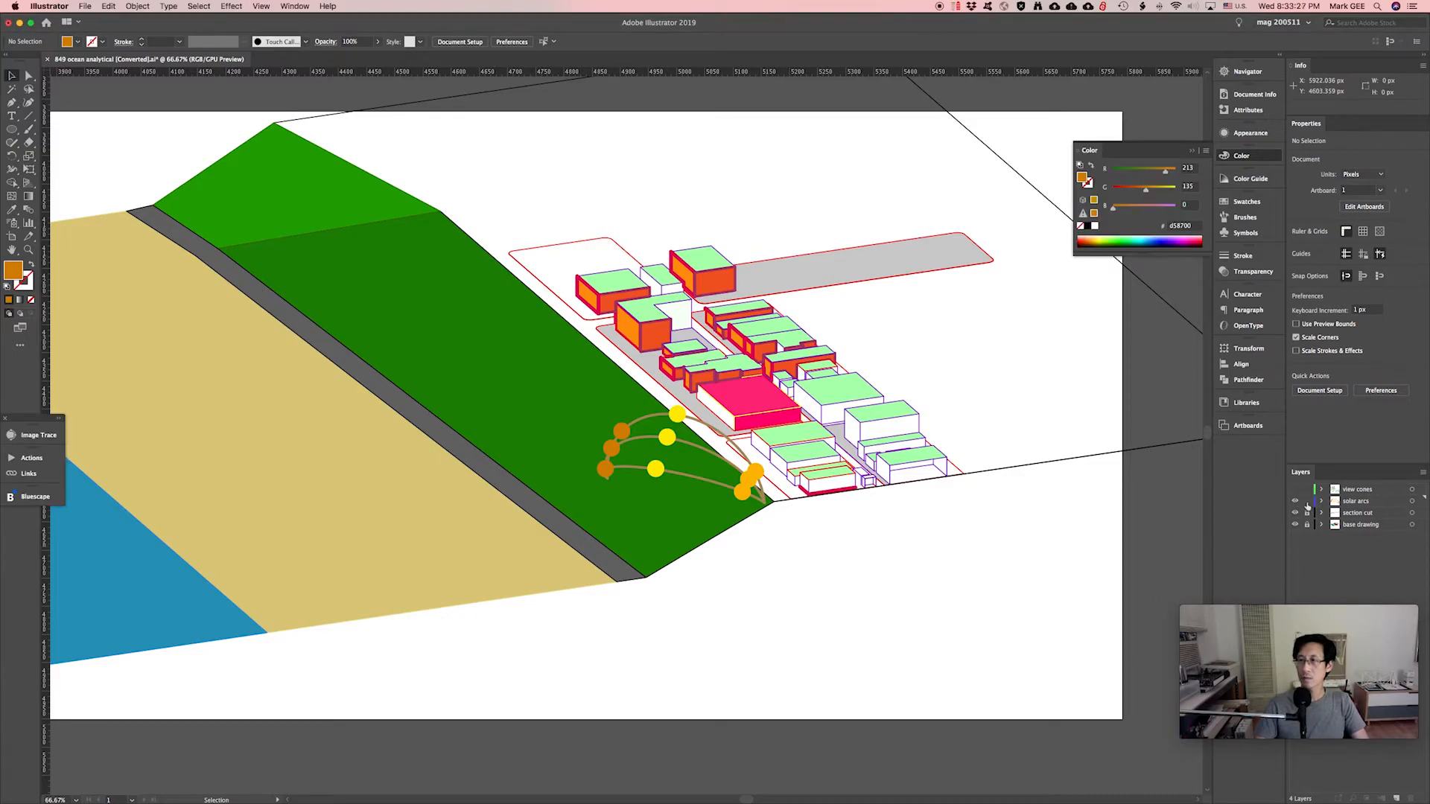
{"action": "left_click", "coordinate": [1307, 503]}
{"action": "left_click", "coordinate": [1295, 490]}
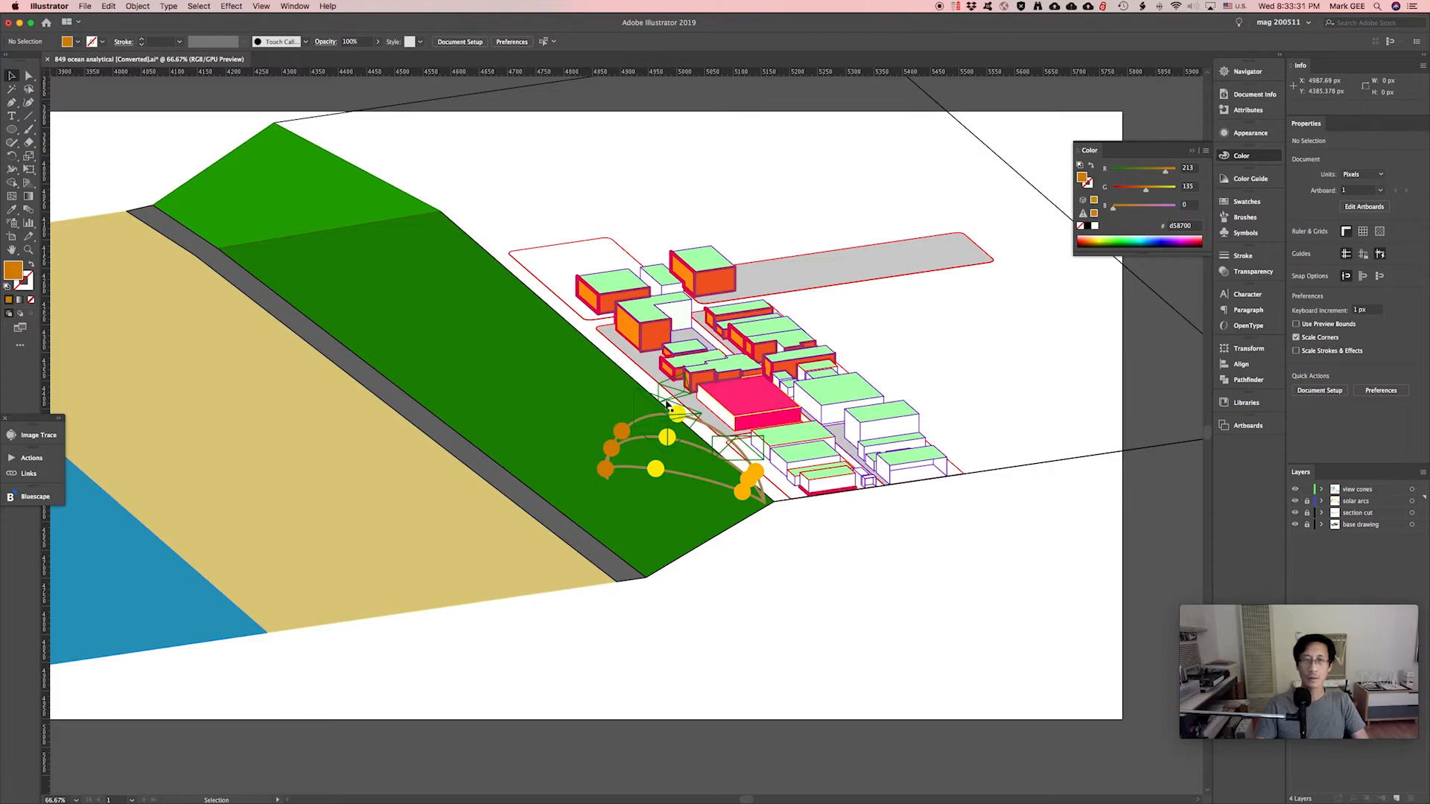
{"action": "left_click_drag", "start_coordinate": [892, 596], "coordinate": [558, 280]}
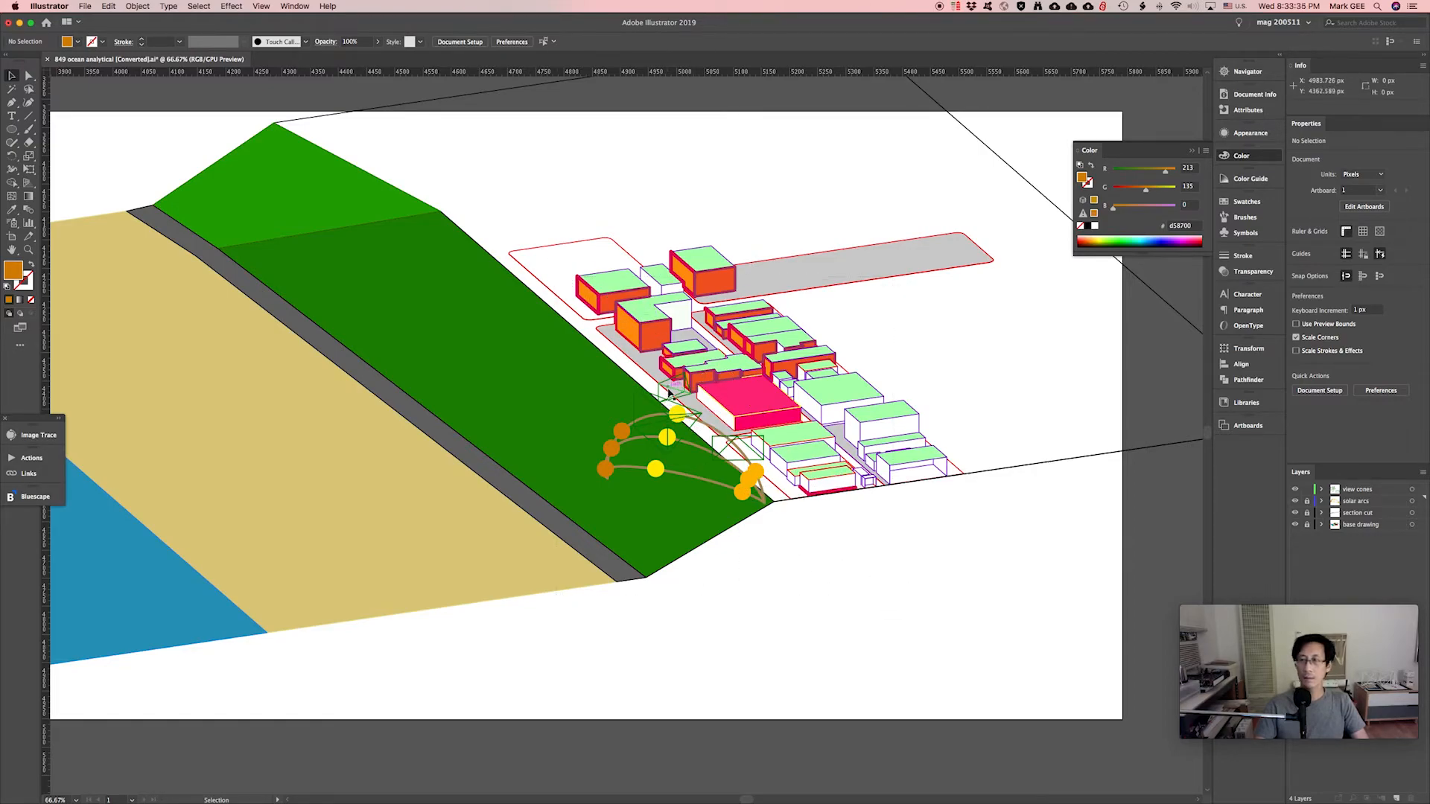
{"action": "left_click", "coordinate": [1345, 492]}
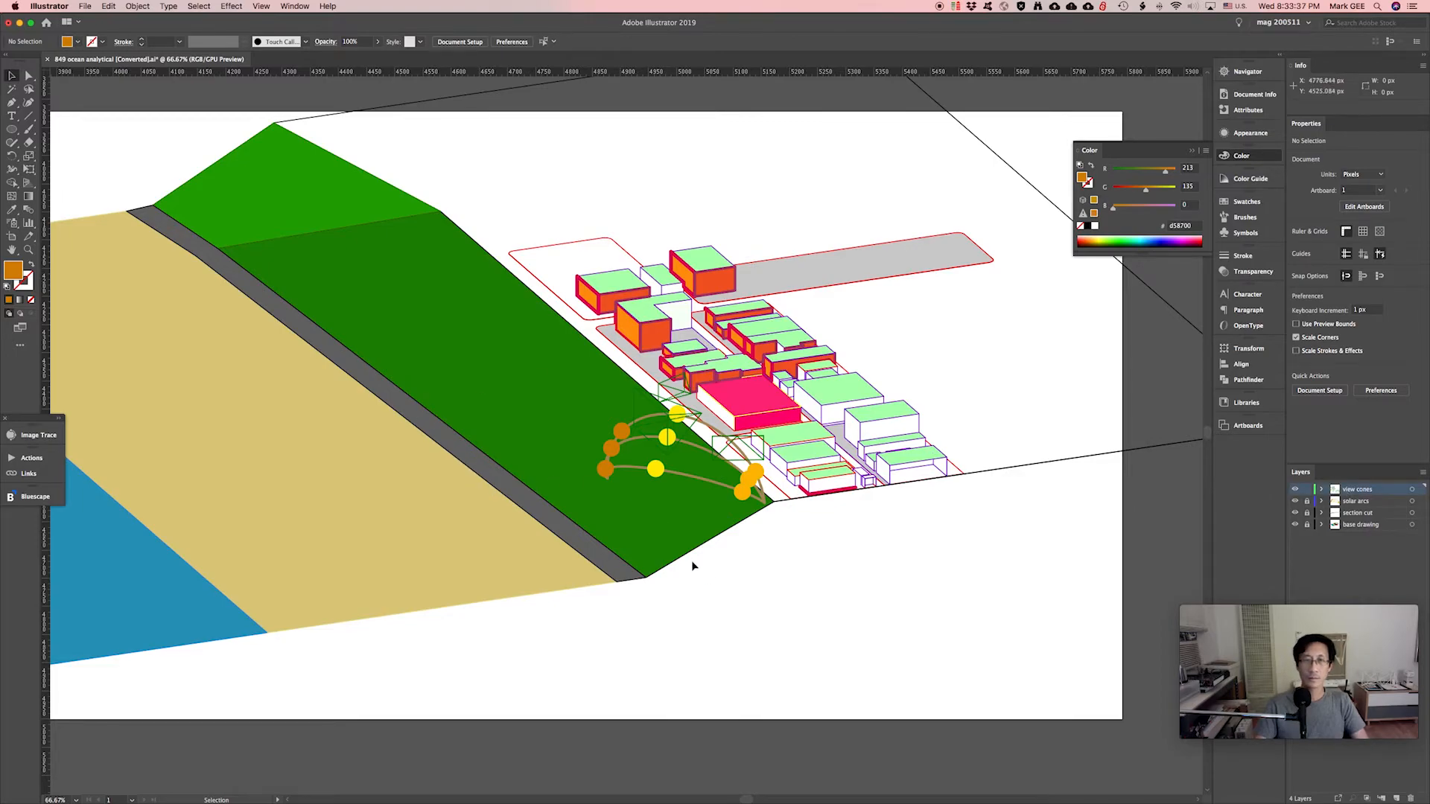
{"action": "left_click_drag", "start_coordinate": [782, 569], "coordinate": [551, 317]}
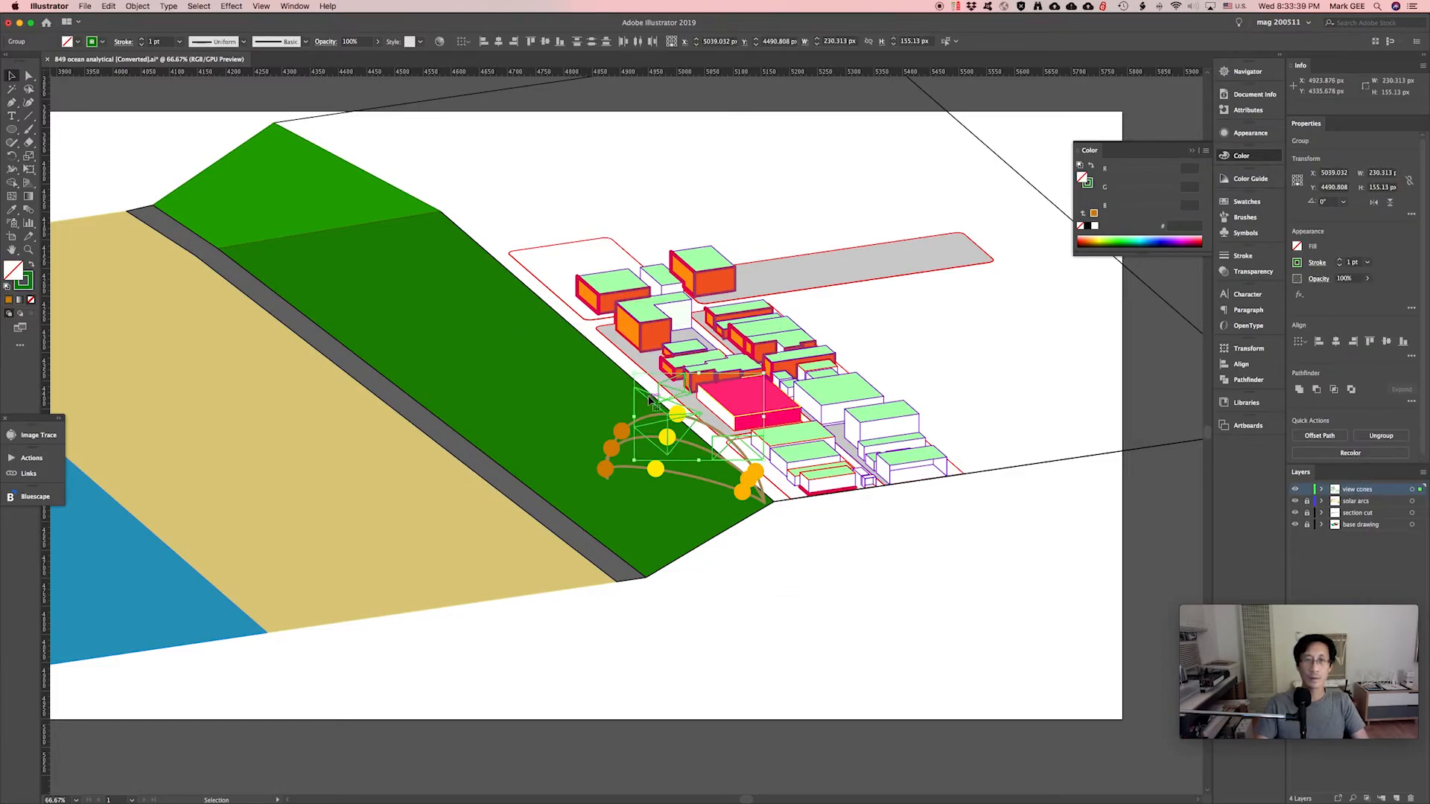
Nudge the view cones into place and zoom in on the buildings around the sun diagram.
{"action": "mouse_move", "coordinate": [651, 401]}
{"action": "left_mouse_down"}
{"action": "mouse_move", "coordinate": [630, 376]}
{"action": "mouse_move", "coordinate": [637, 400]}
{"action": "mouse_move", "coordinate": [626, 390]}
{"action": "left_mouse_up"}
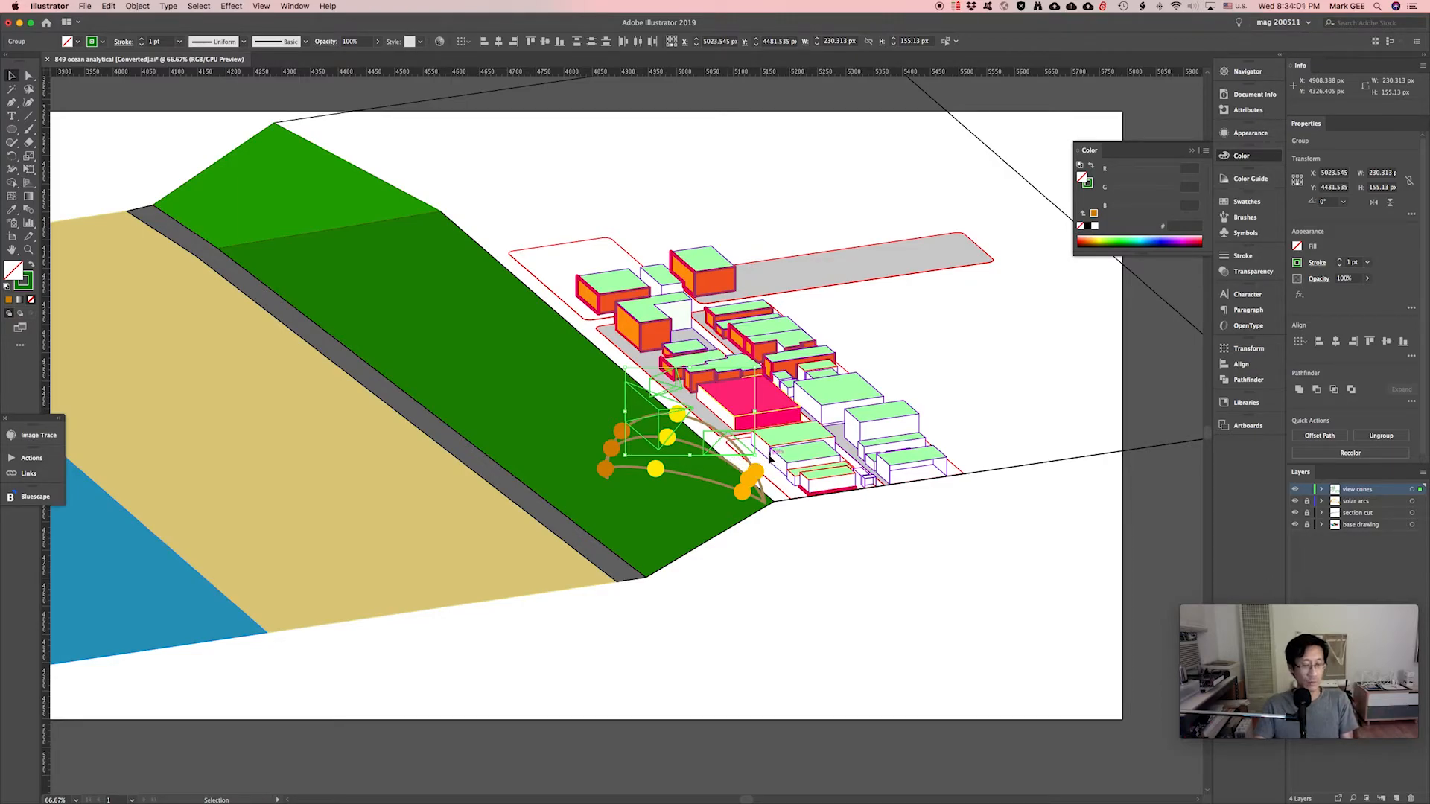
{"action": "key", "text": "z"}
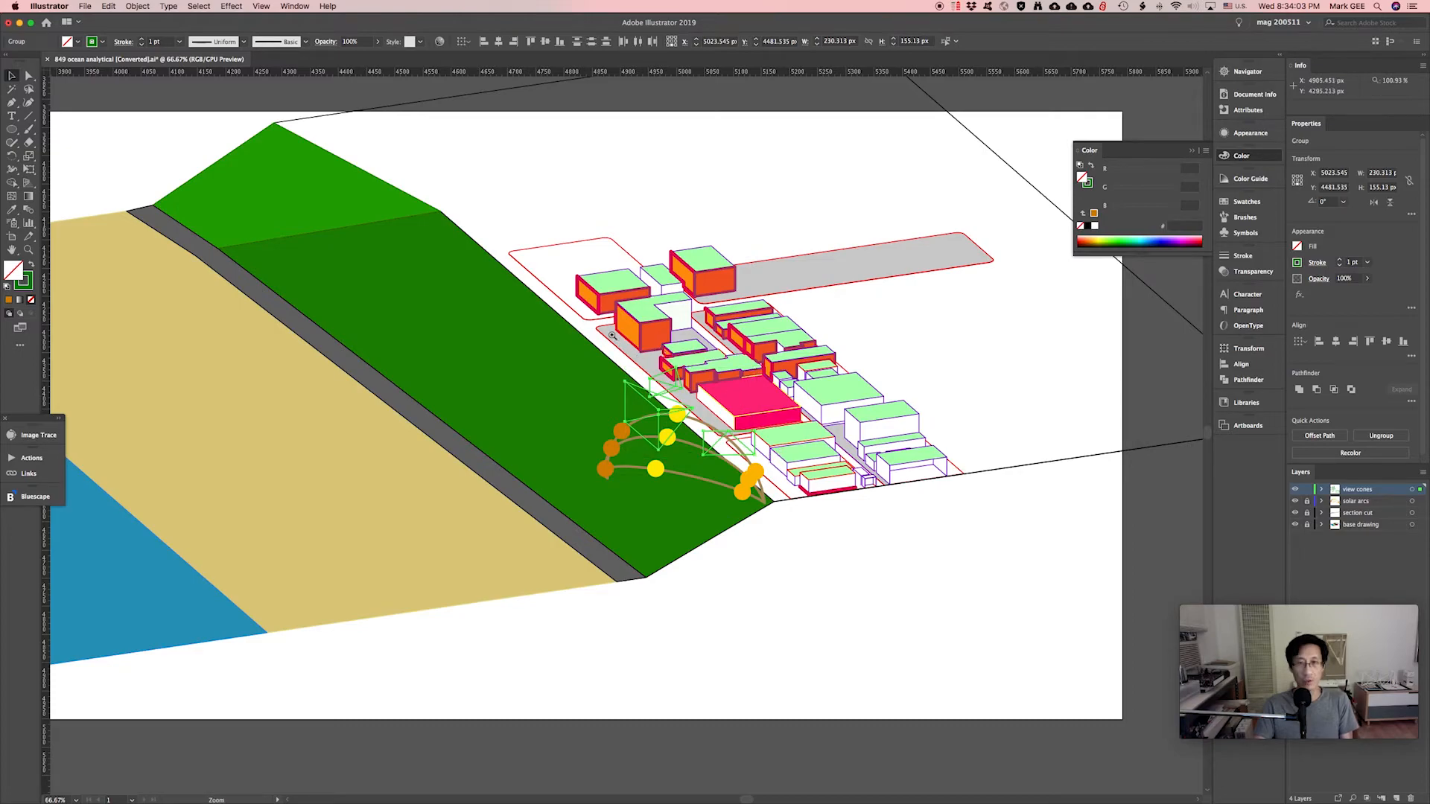
{"action": "left_click_drag", "start_coordinate": [552, 286], "coordinate": [874, 562]}
{"action": "key", "text": "v"}
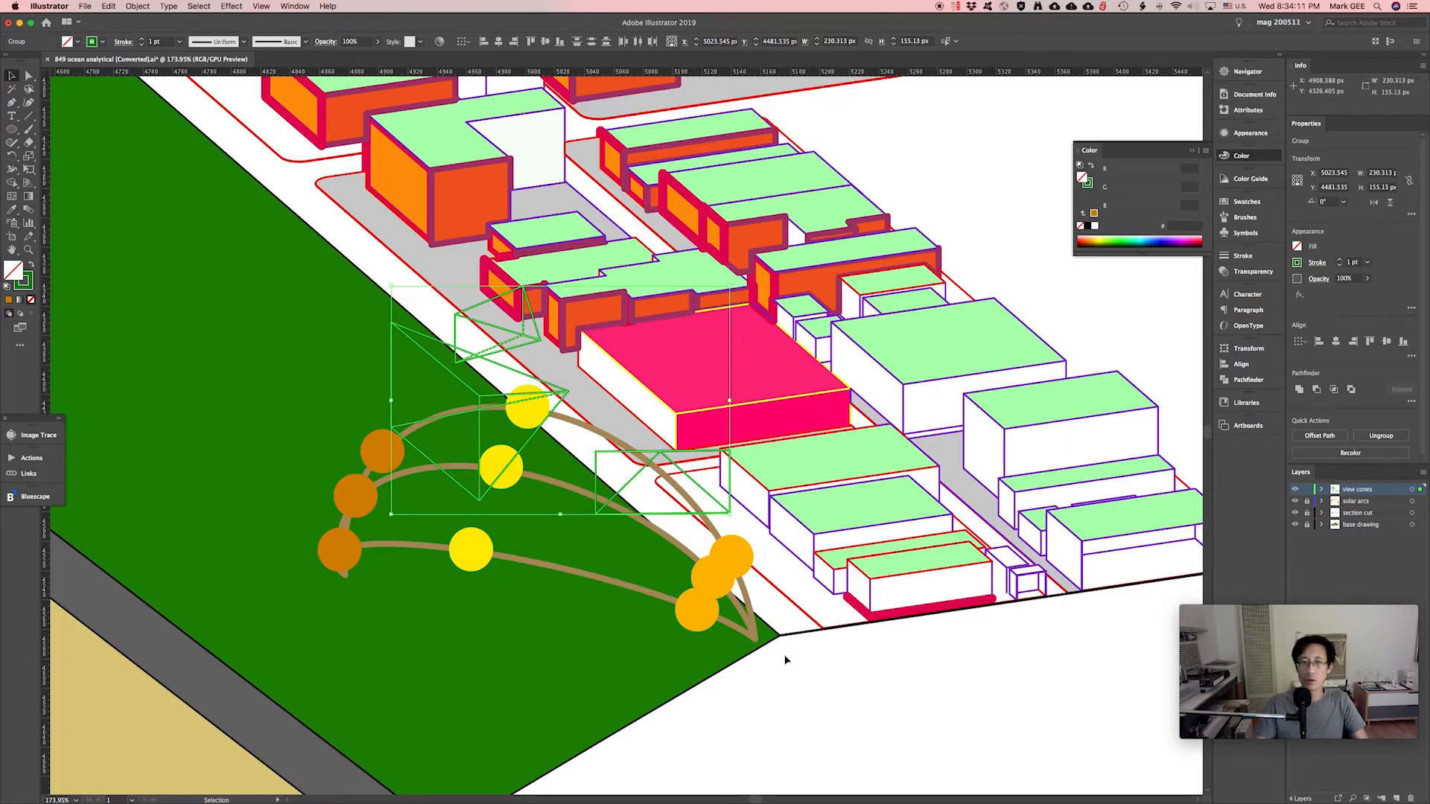
Lock the view cones layer and move the whole sun diagram down and to the right.
{"action": "left_click", "coordinate": [1307, 489]}
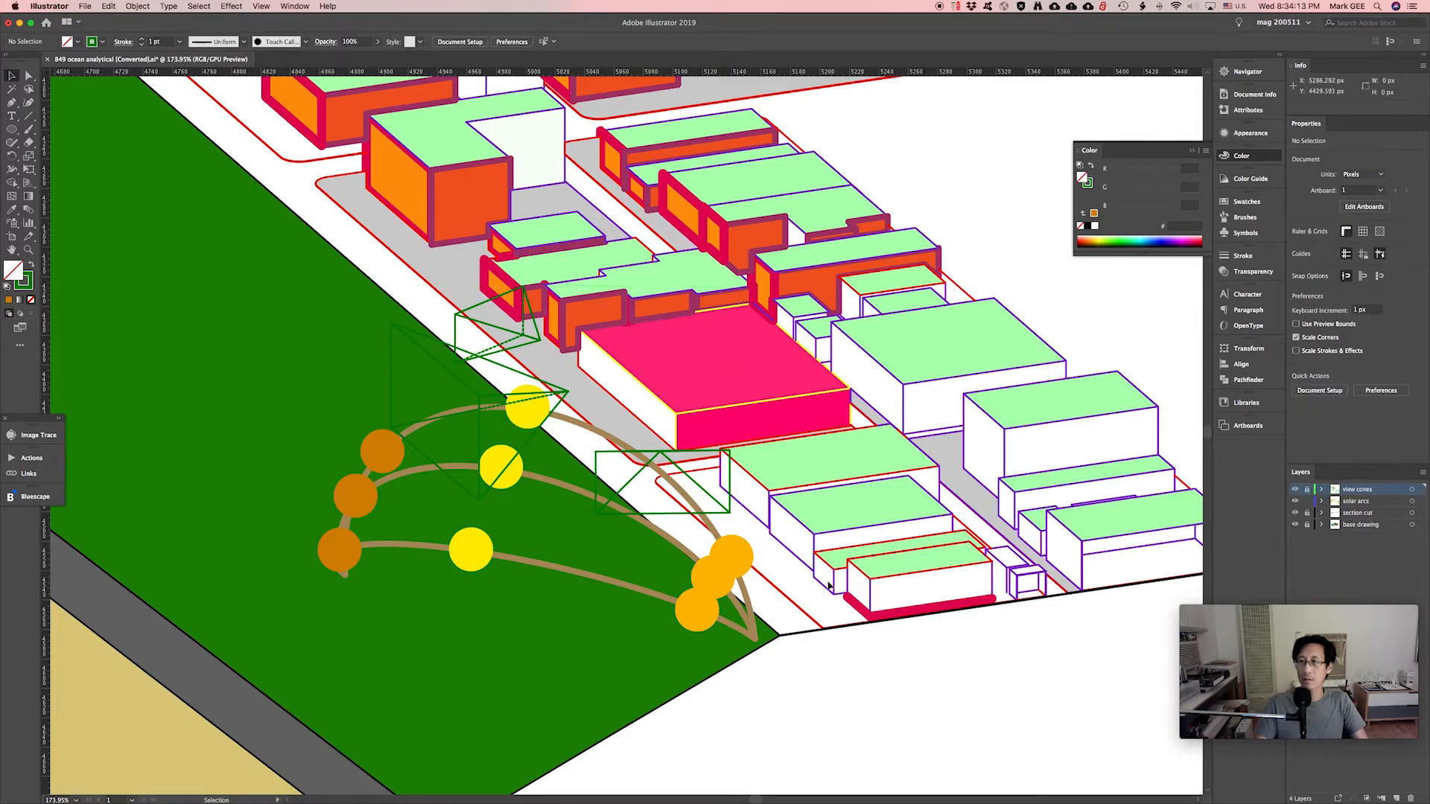
{"action": "left_click_drag", "start_coordinate": [826, 685], "coordinate": [277, 373]}
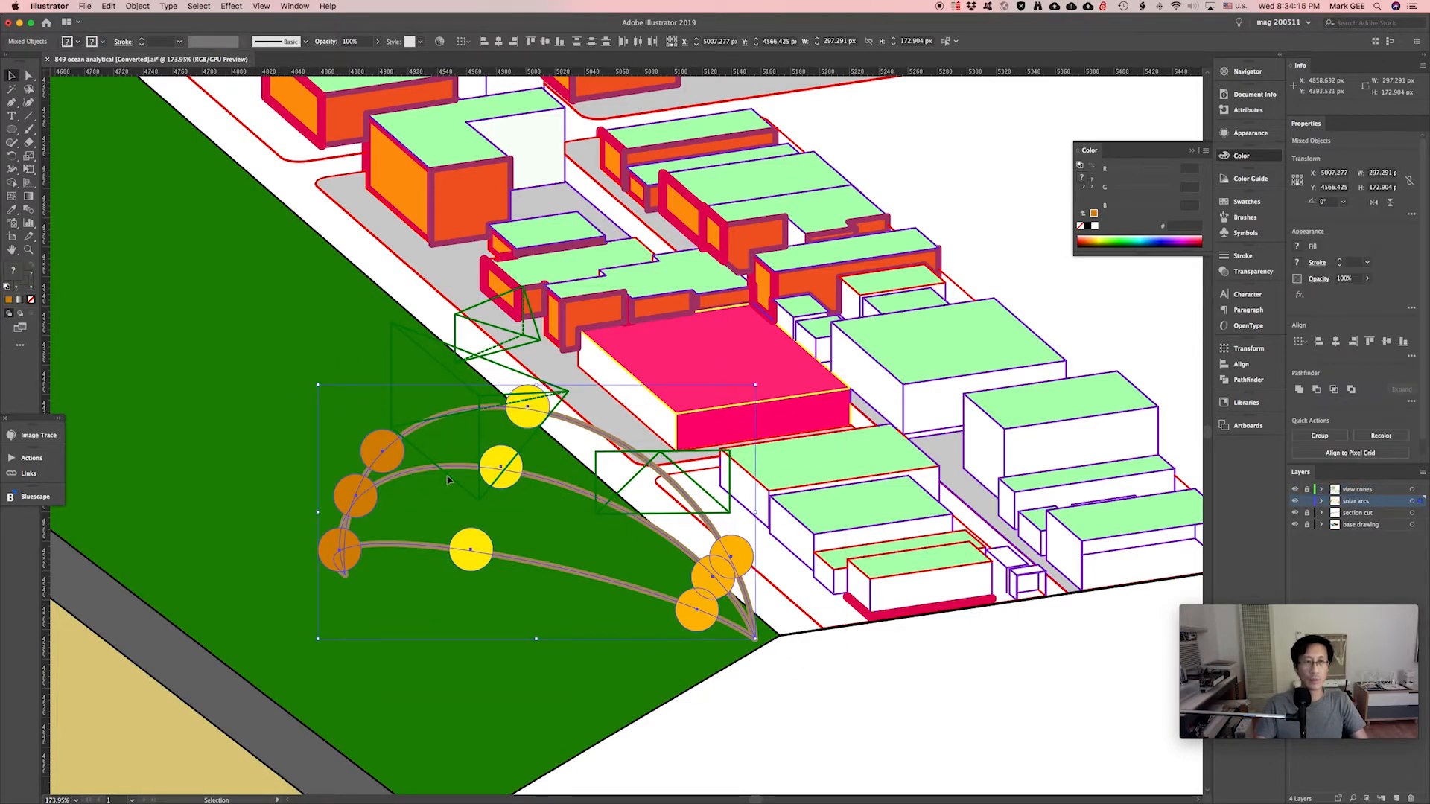
{"action": "left_click_drag", "start_coordinate": [448, 480], "coordinate": [810, 684]}
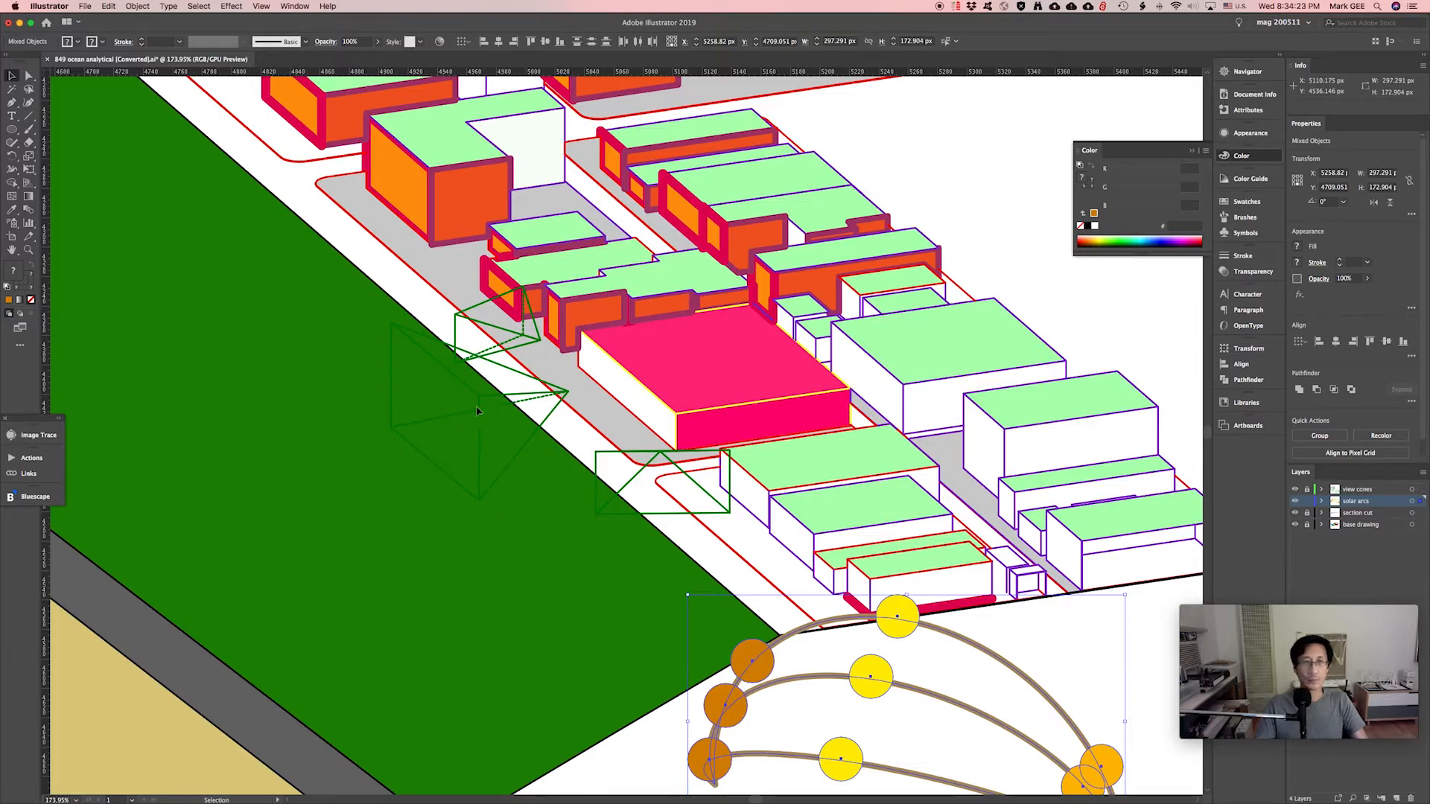
Lock the solar arcs layer, select the view cones group, and switch to Google Maps.
{"action": "left_click", "coordinate": [1306, 500]}
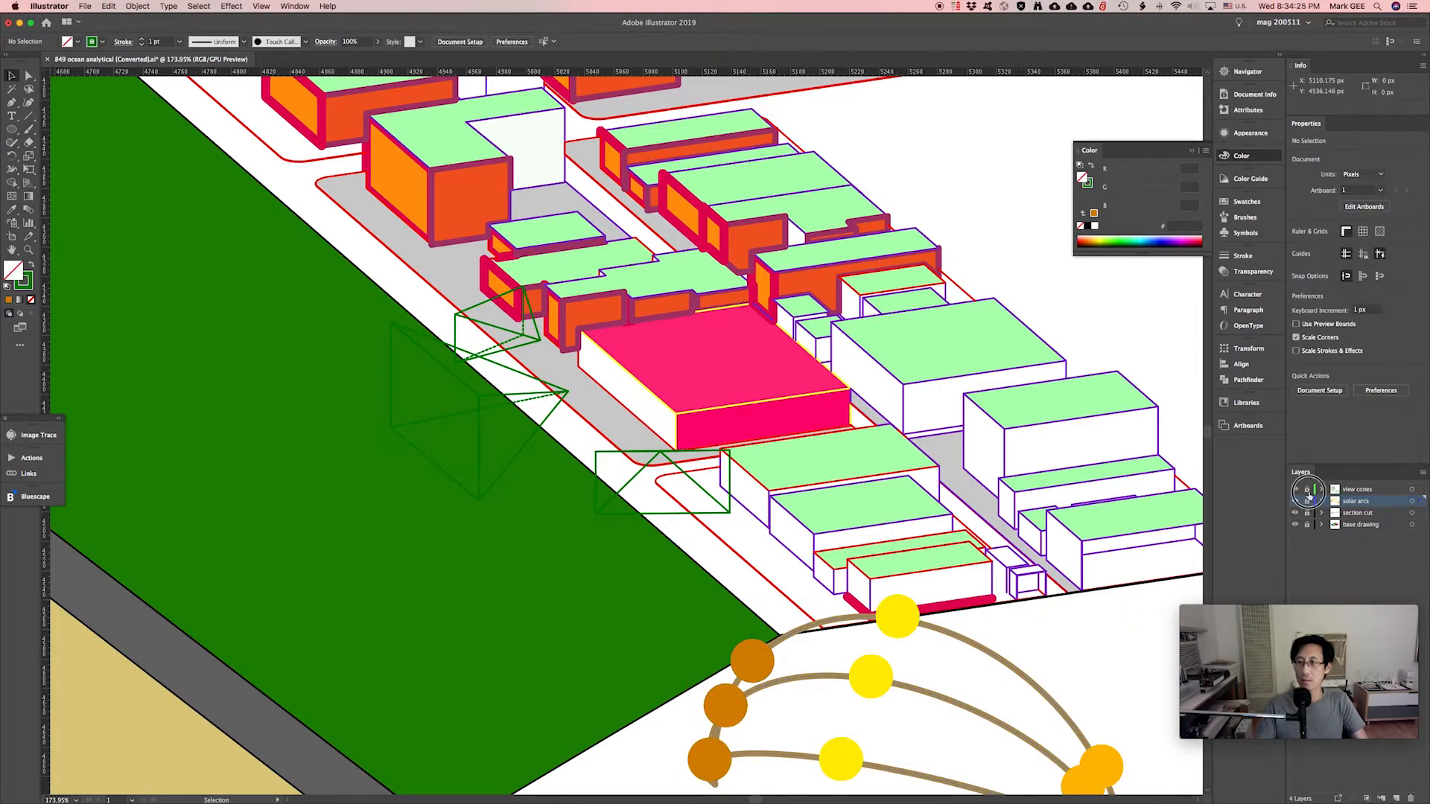
{"action": "left_click", "coordinate": [492, 401]}
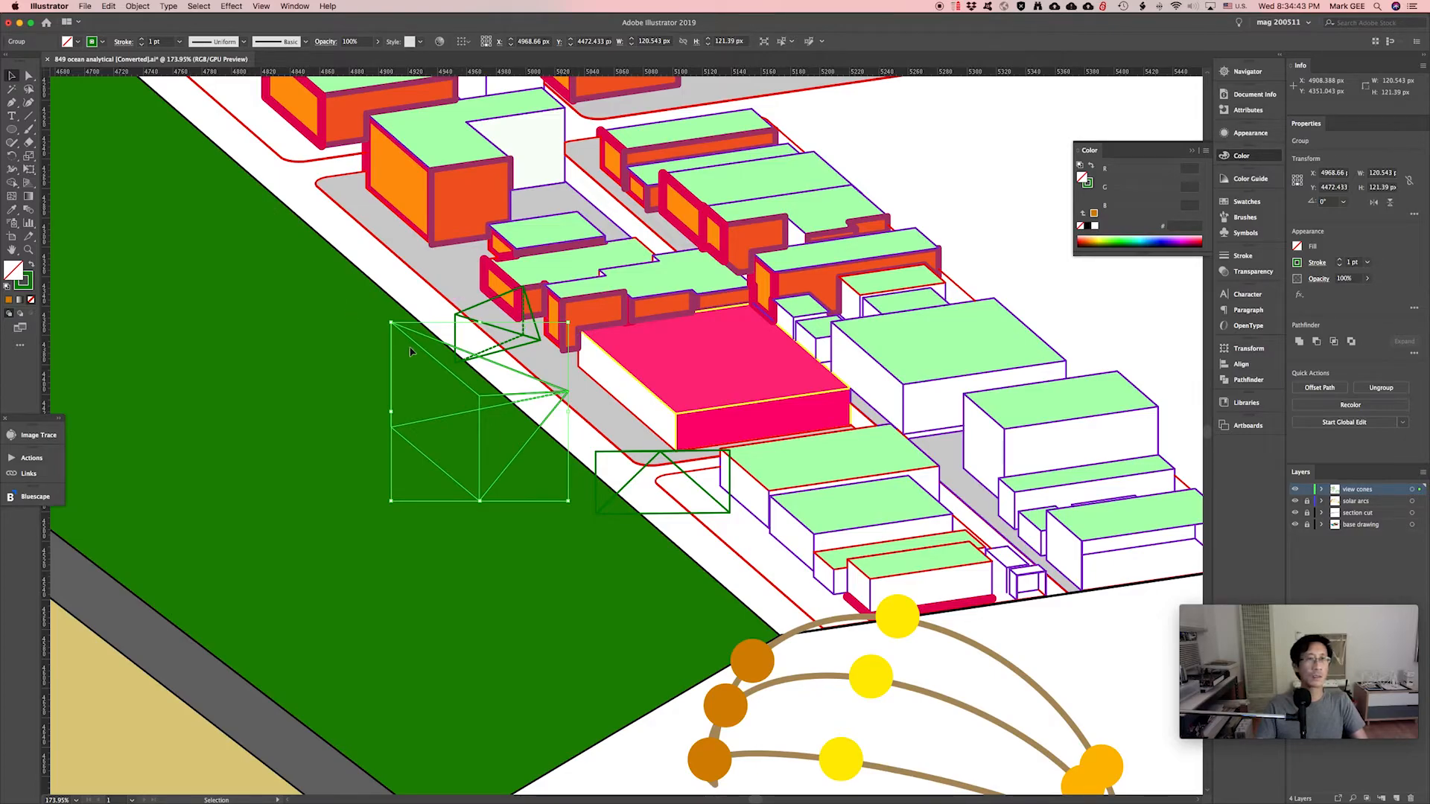
{"action": "key", "text": "super+Tab"}
{"action": "key", "text": "super+Tab"}
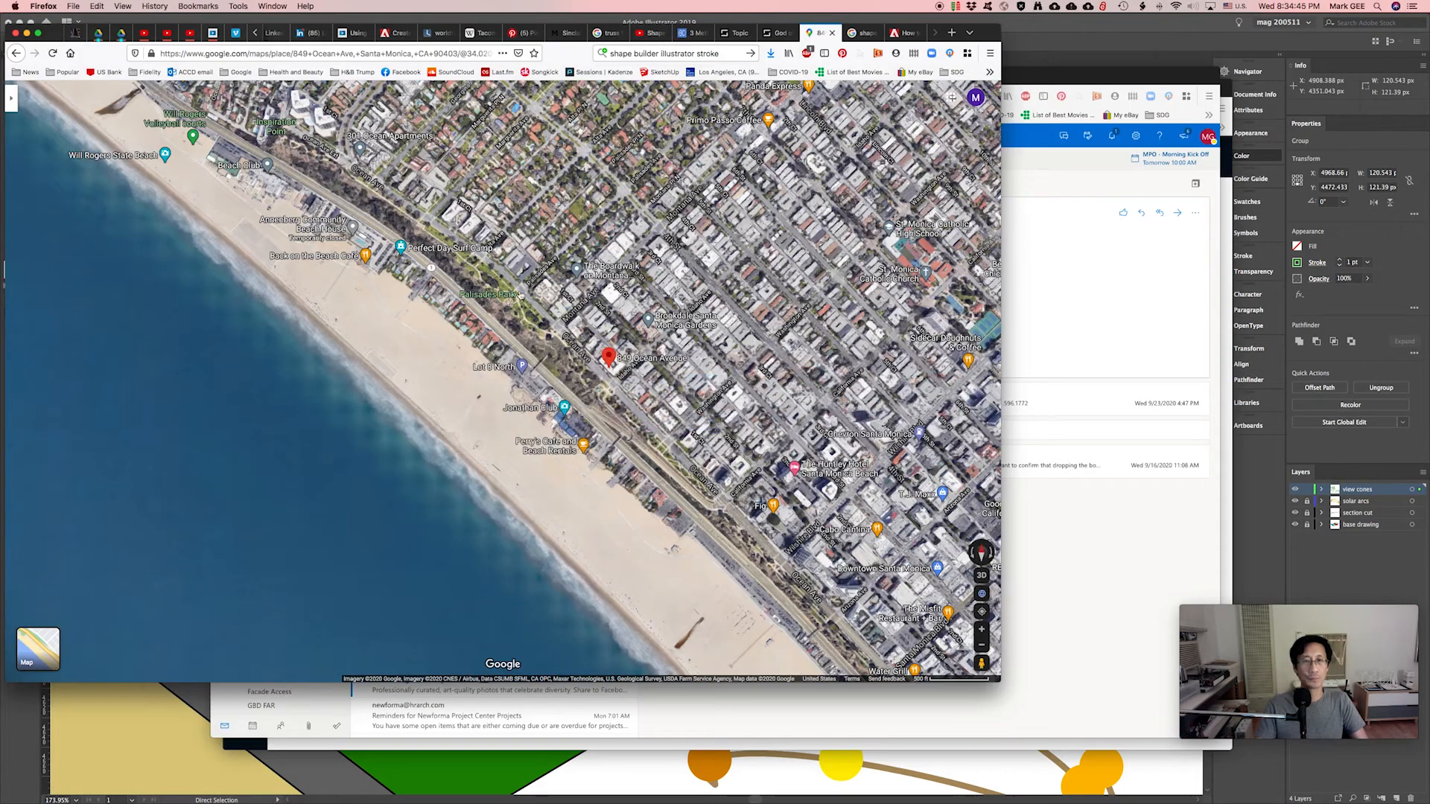
Tilt Google Maps into a 3-D oblique view along the coast and zoom in.
{"action": "left_click_drag", "start_coordinate": [467, 362], "coordinate": [345, 118], "text": "ctrl"}
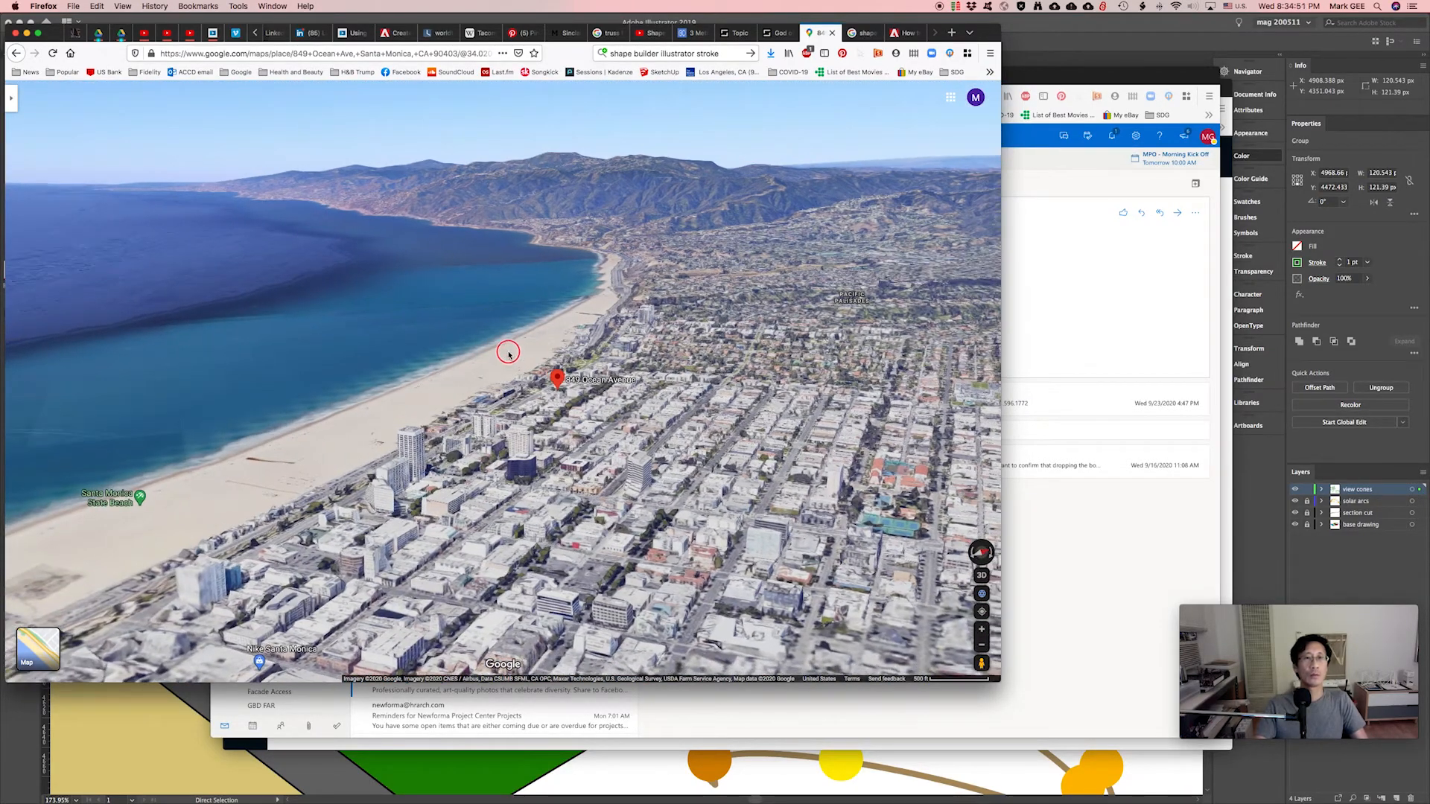
{"action": "left_click_drag", "start_coordinate": [501, 351], "coordinate": [510, 321], "text": "ctrl"}
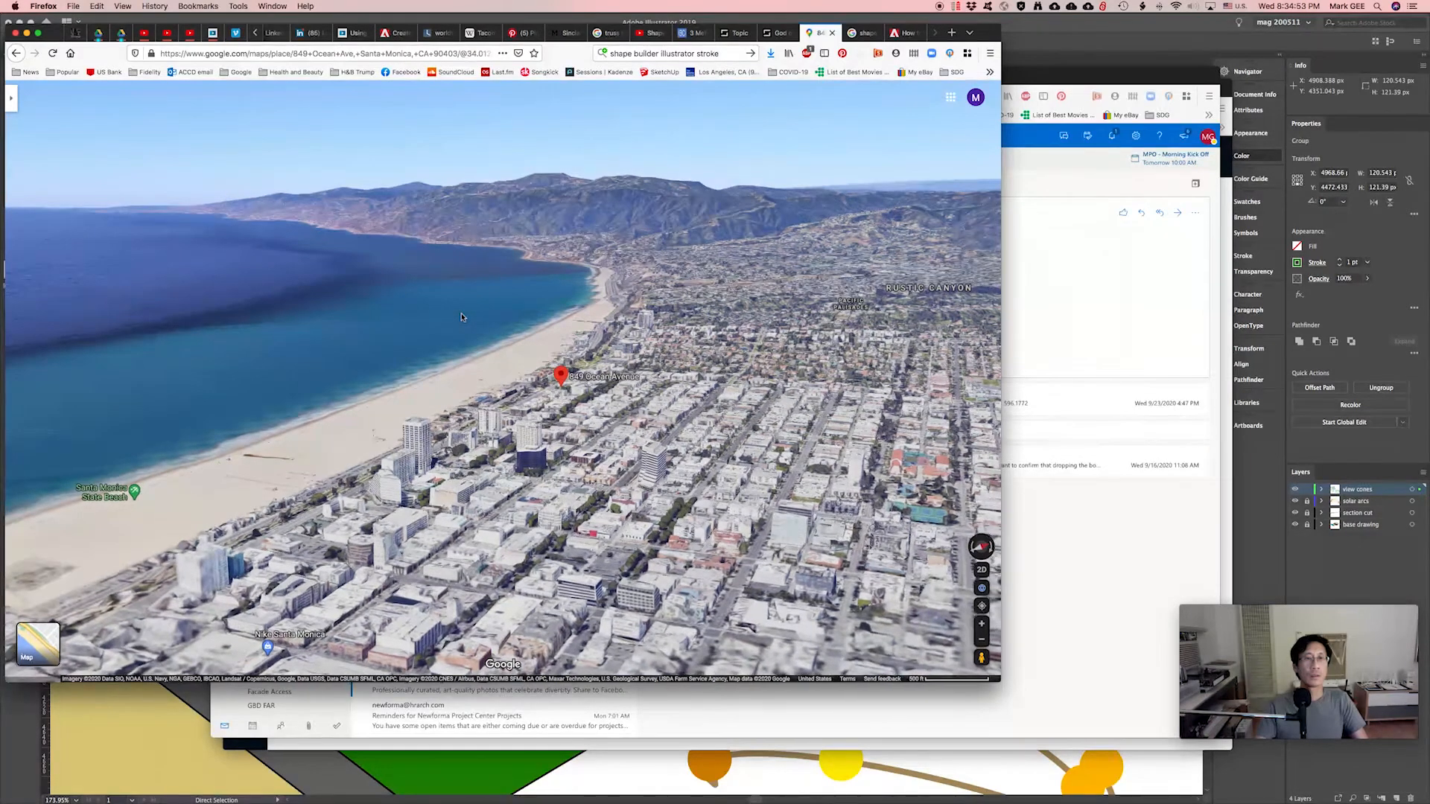
{"action": "scroll", "coordinate": [461, 318], "scroll_direction": "up", "scroll_amount": 3}
{"action": "scroll", "coordinate": [461, 317], "scroll_direction": "up", "scroll_amount": 3}
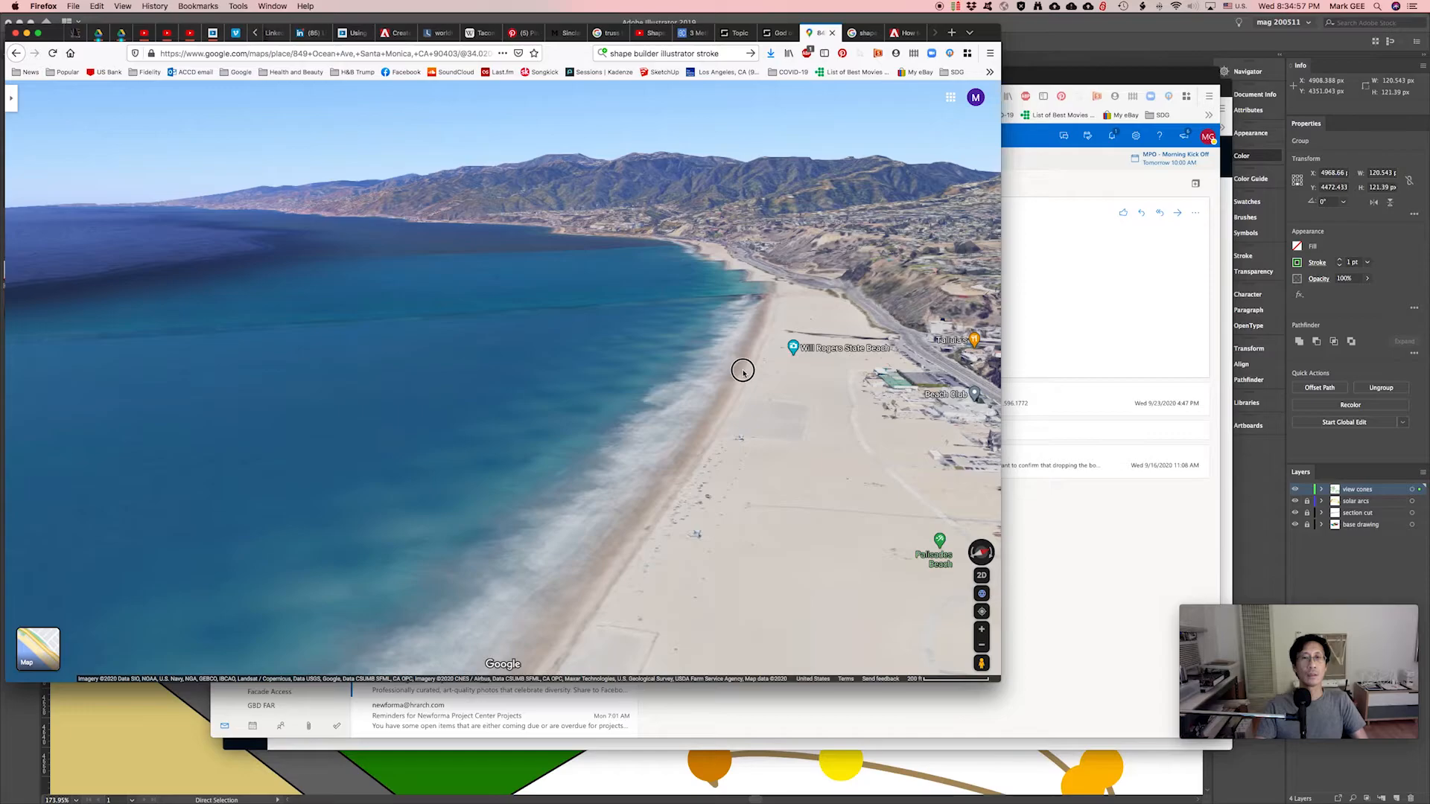
Frame and rotate the 3-D view around Will Rogers State Beach, then screenshot it.
{"action": "left_click_drag", "start_coordinate": [718, 367], "coordinate": [581, 371]}
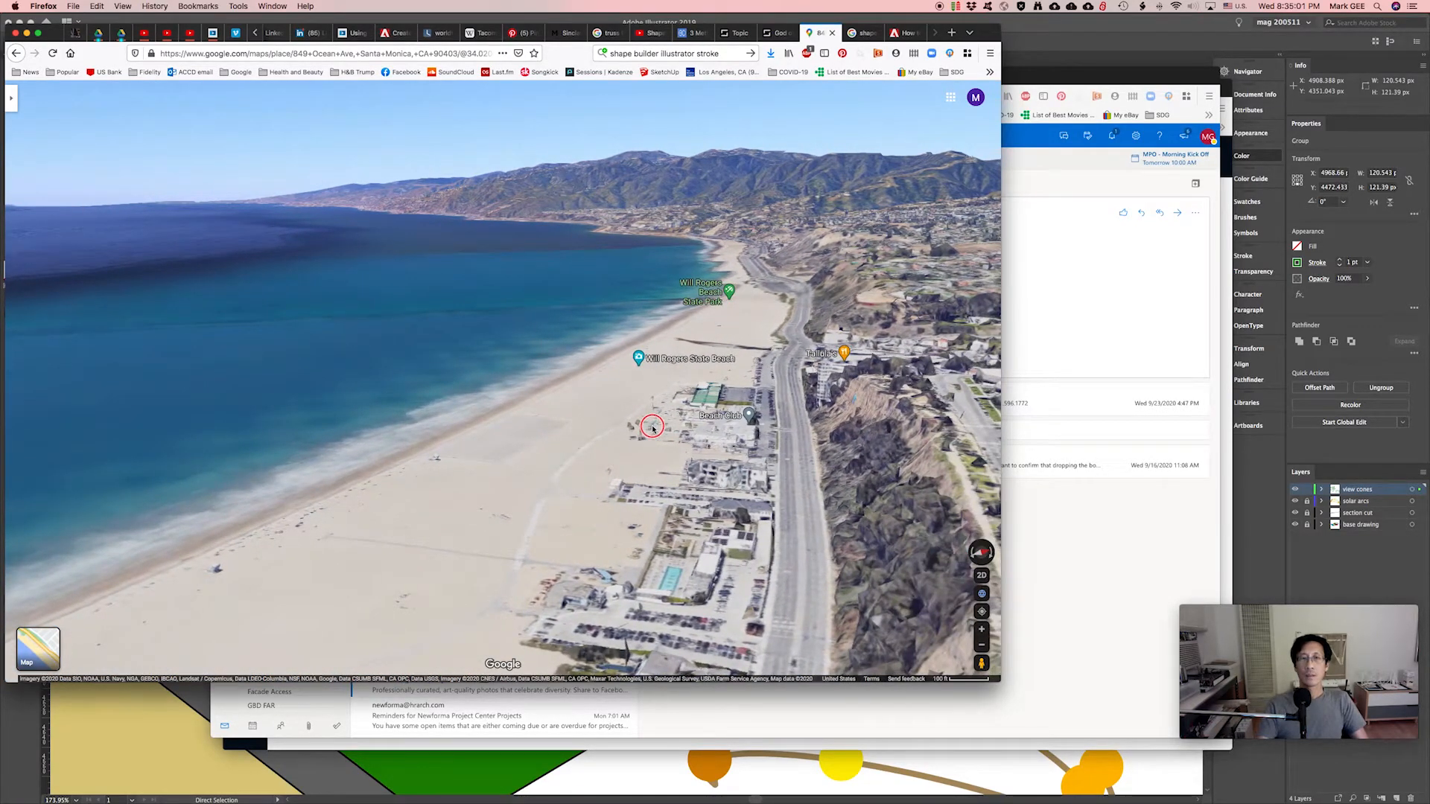
{"action": "left_click", "coordinate": [655, 423]}
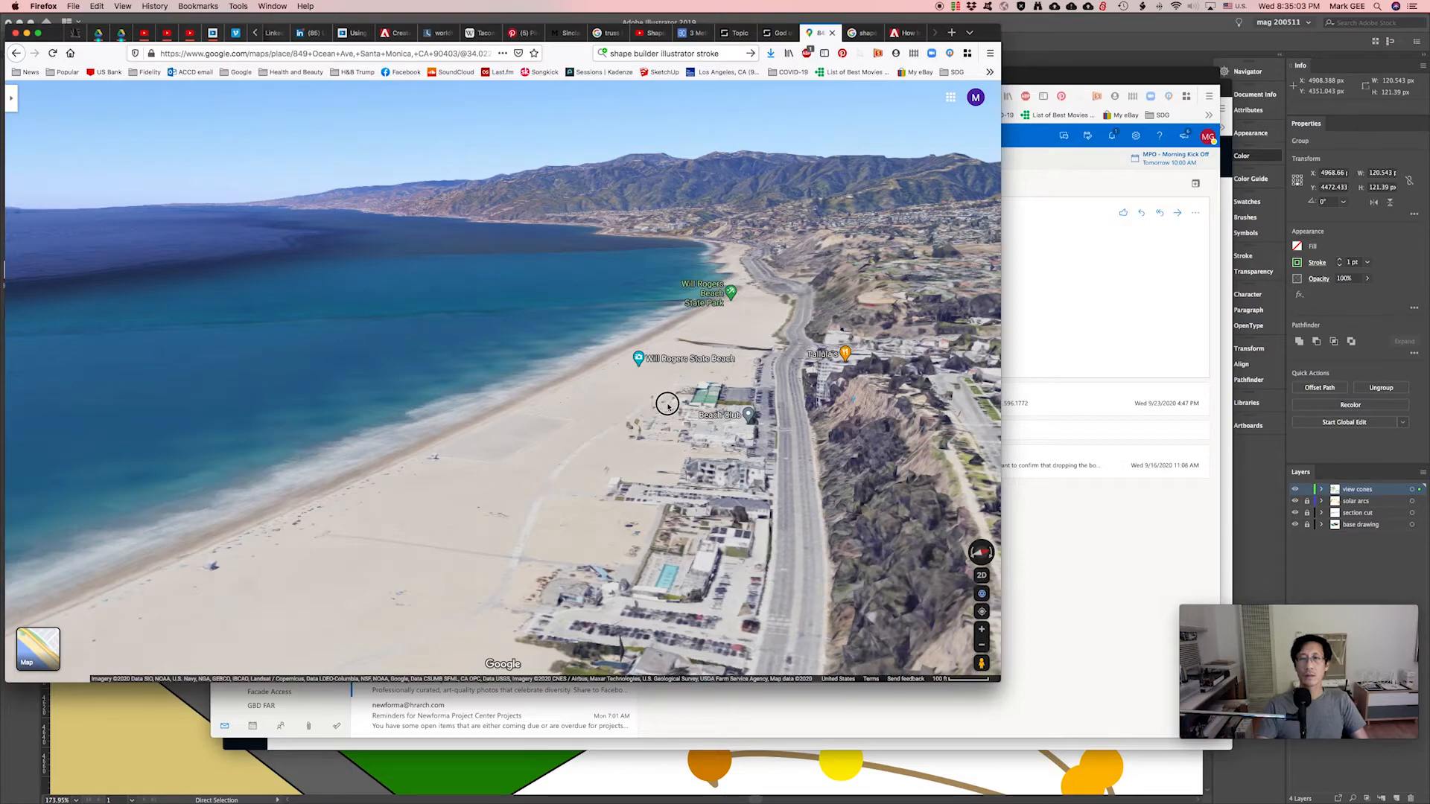
{"action": "left_click_drag", "start_coordinate": [667, 405], "coordinate": [701, 328], "text": "ctrl"}
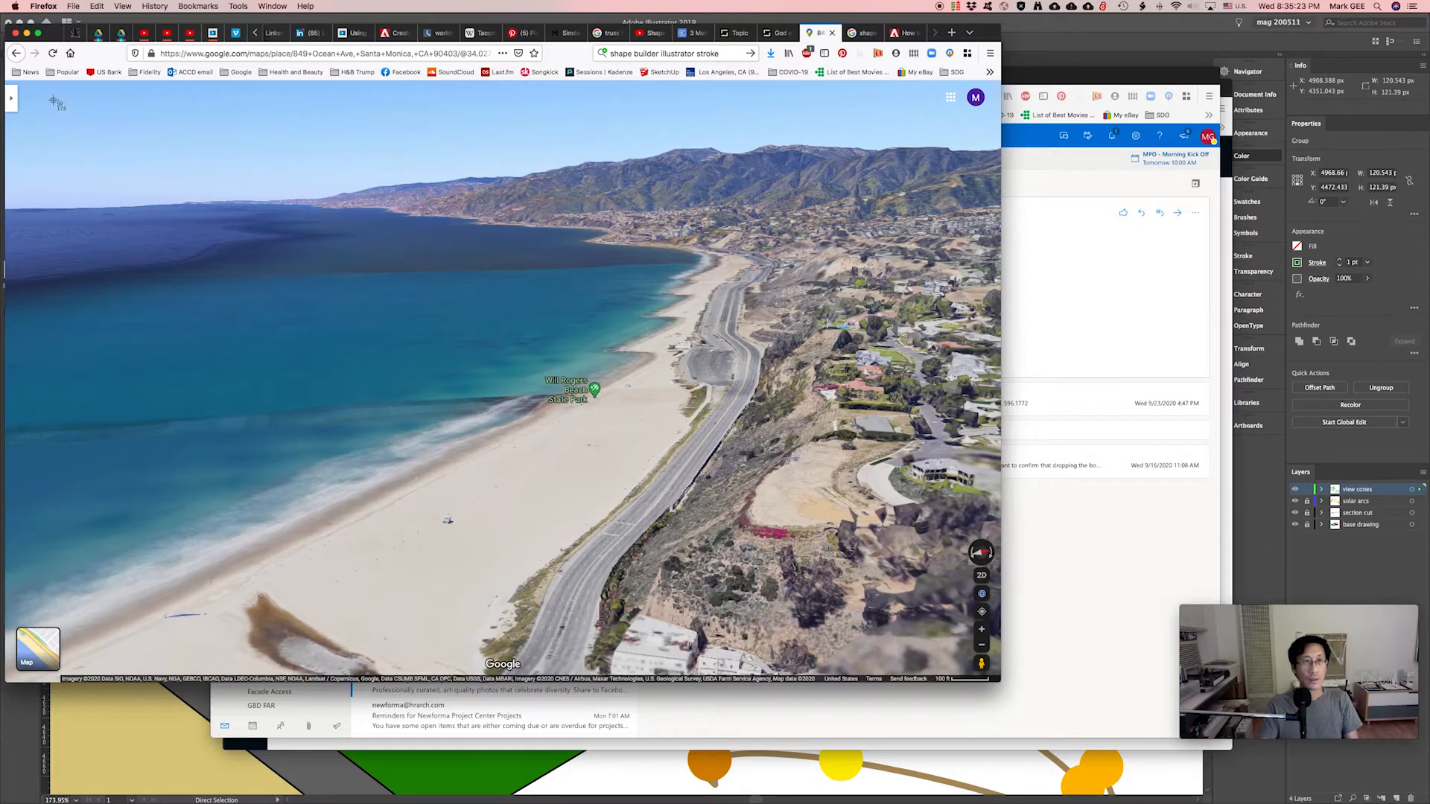
{"action": "left_click_drag", "start_coordinate": [28, 86], "coordinate": [940, 375]}
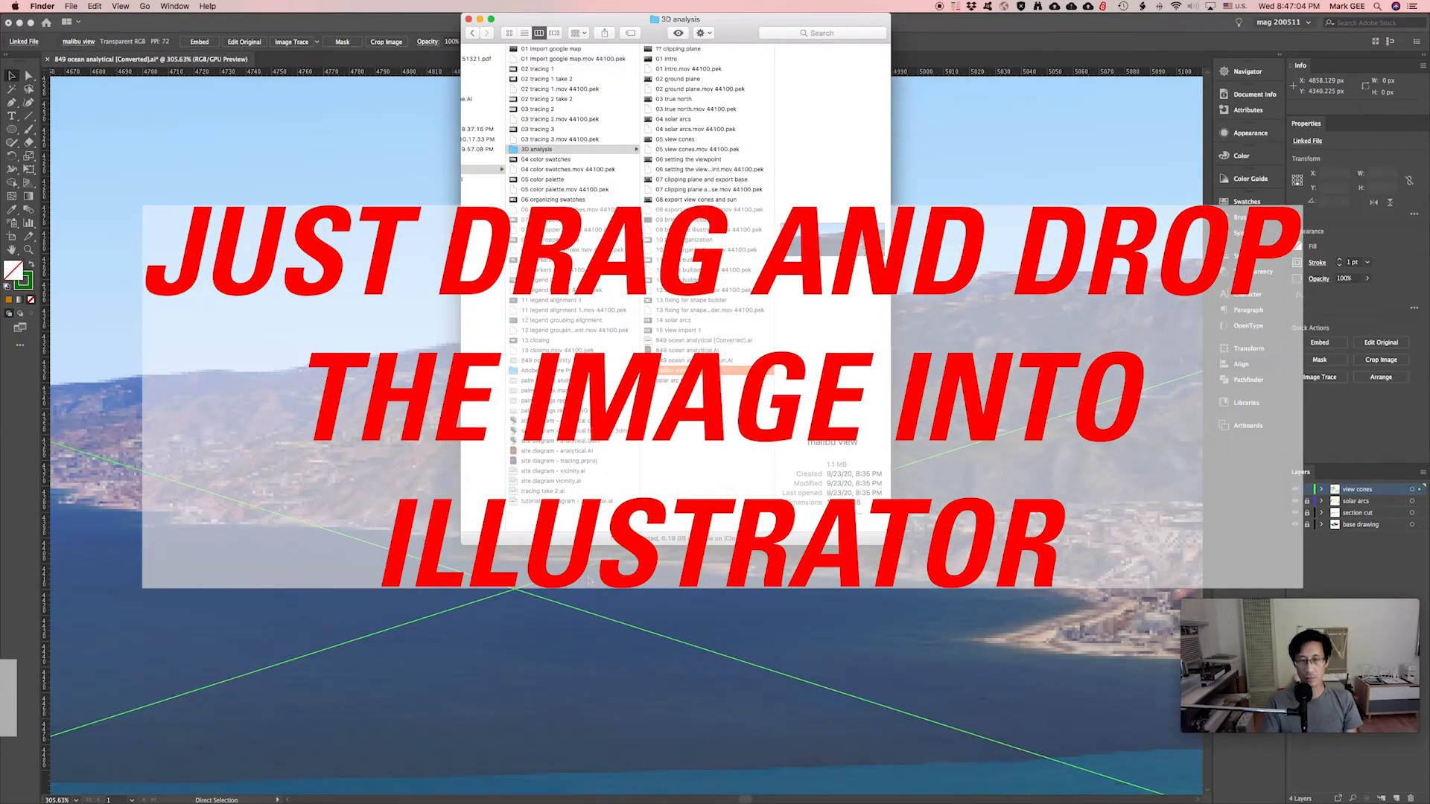
Zoom out in Illustrator and scale the placed coast image down near the view cones.
{"action": "left_click", "coordinate": [601, 631]}
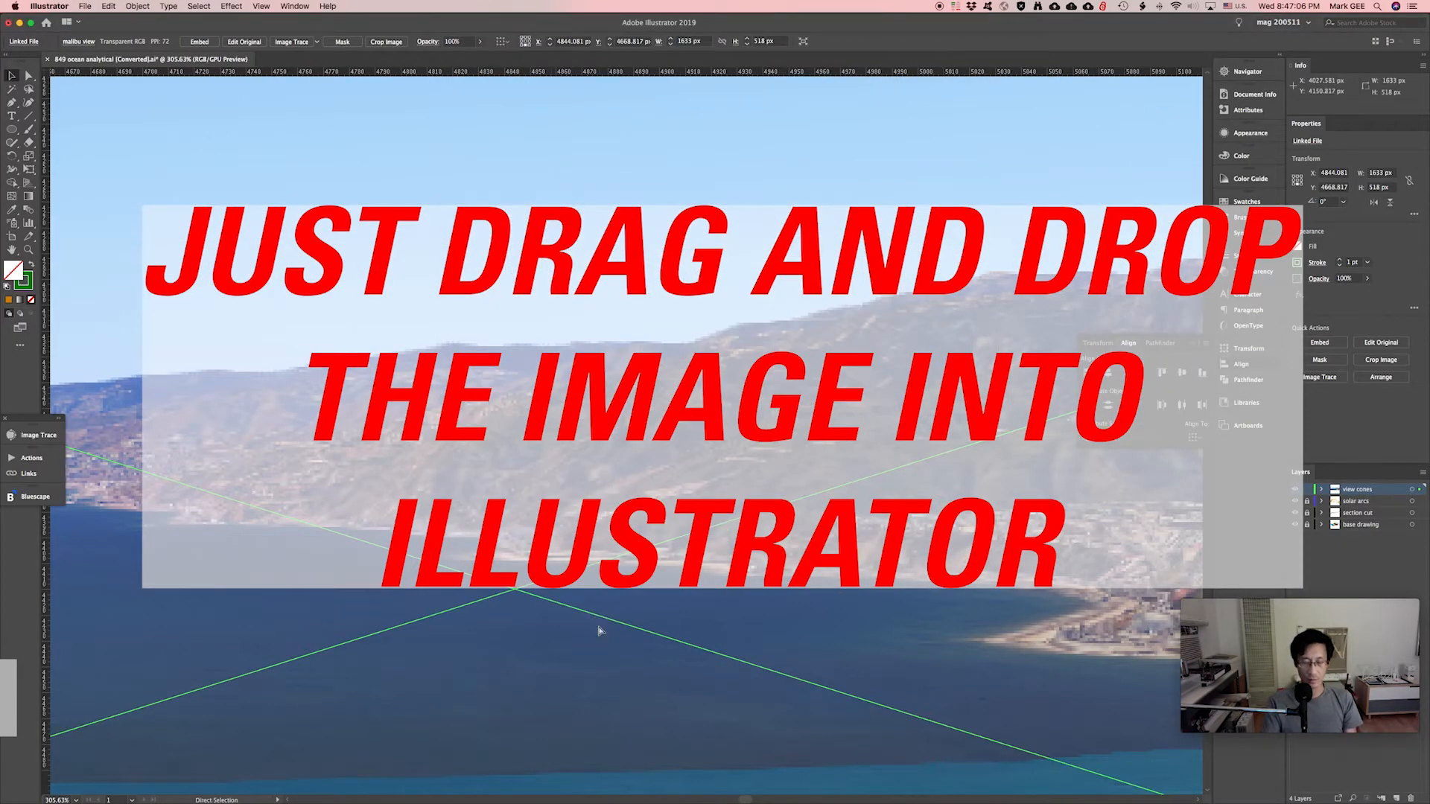
{"action": "key", "text": "super+minus"}
{"action": "key", "text": "super+minus"}
{"action": "key", "text": "super+minus"}
{"action": "key", "text": "super+minus"}
{"action": "key", "text": "super+minus"}
{"action": "key", "text": "super+minus"}
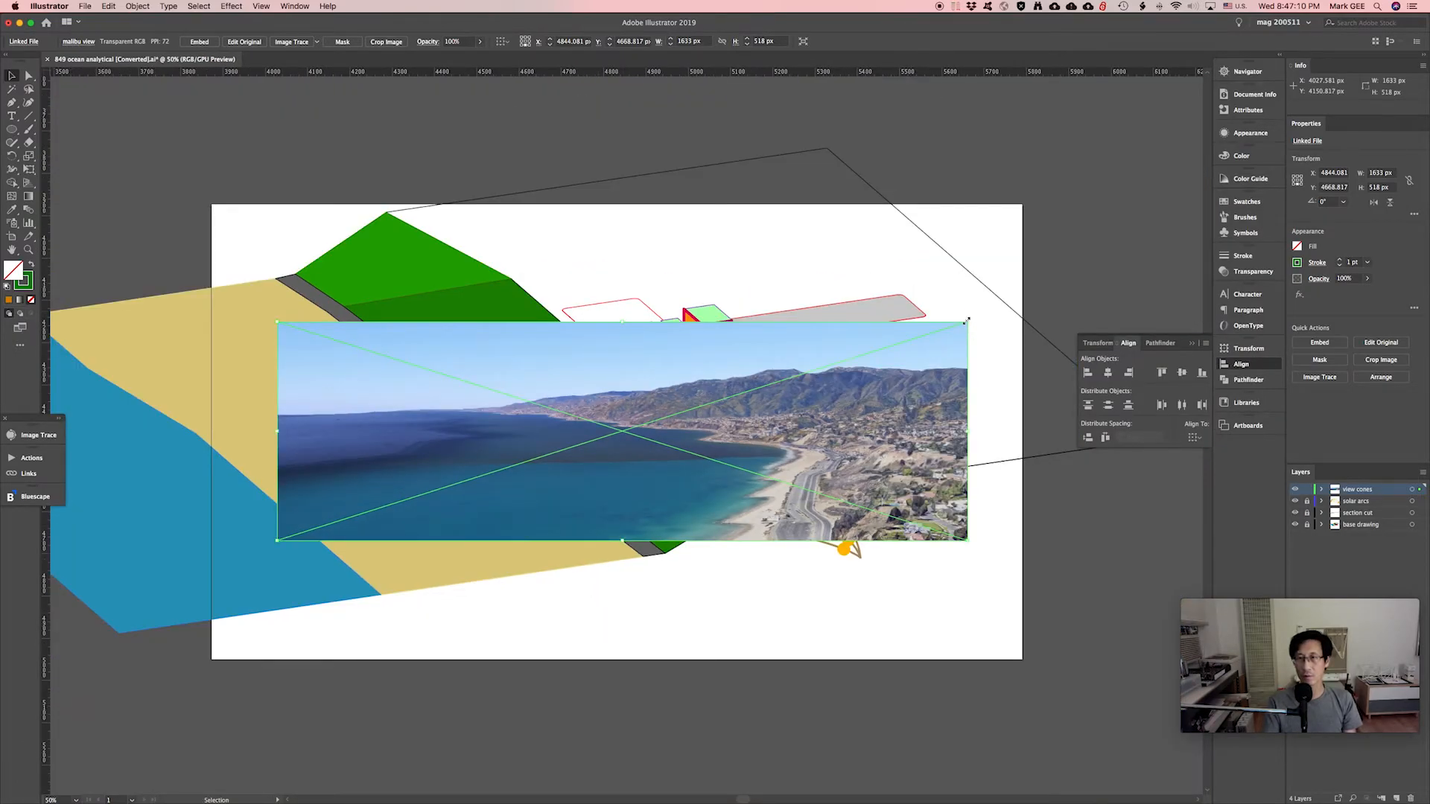
{"action": "left_click_drag", "start_coordinate": [967, 322], "coordinate": [731, 453]}
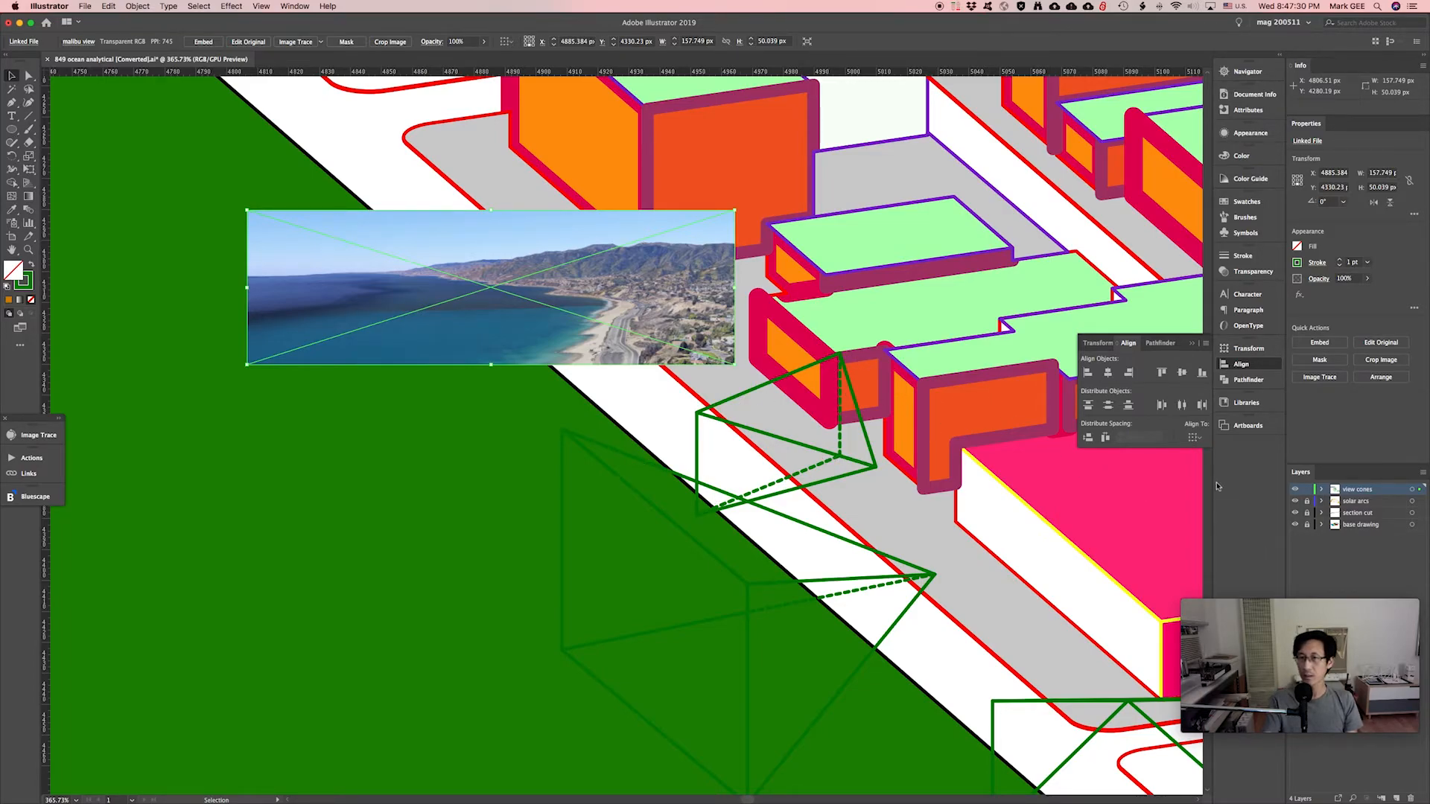
Hide the solar arcs, section cut and base drawing layers.
{"action": "left_click", "coordinate": [1295, 501]}
{"action": "left_click", "coordinate": [1295, 513]}
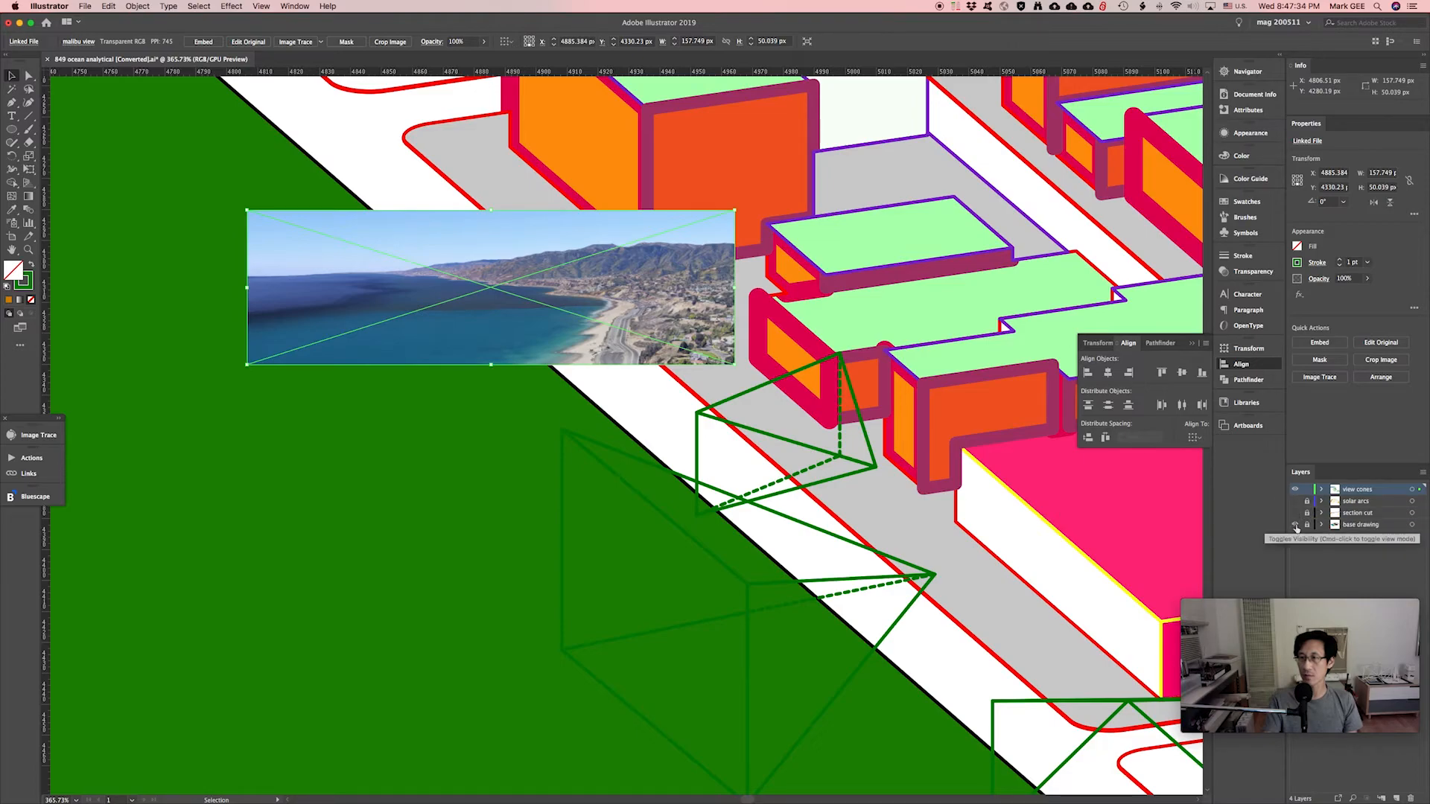
{"action": "left_click", "coordinate": [1295, 525]}
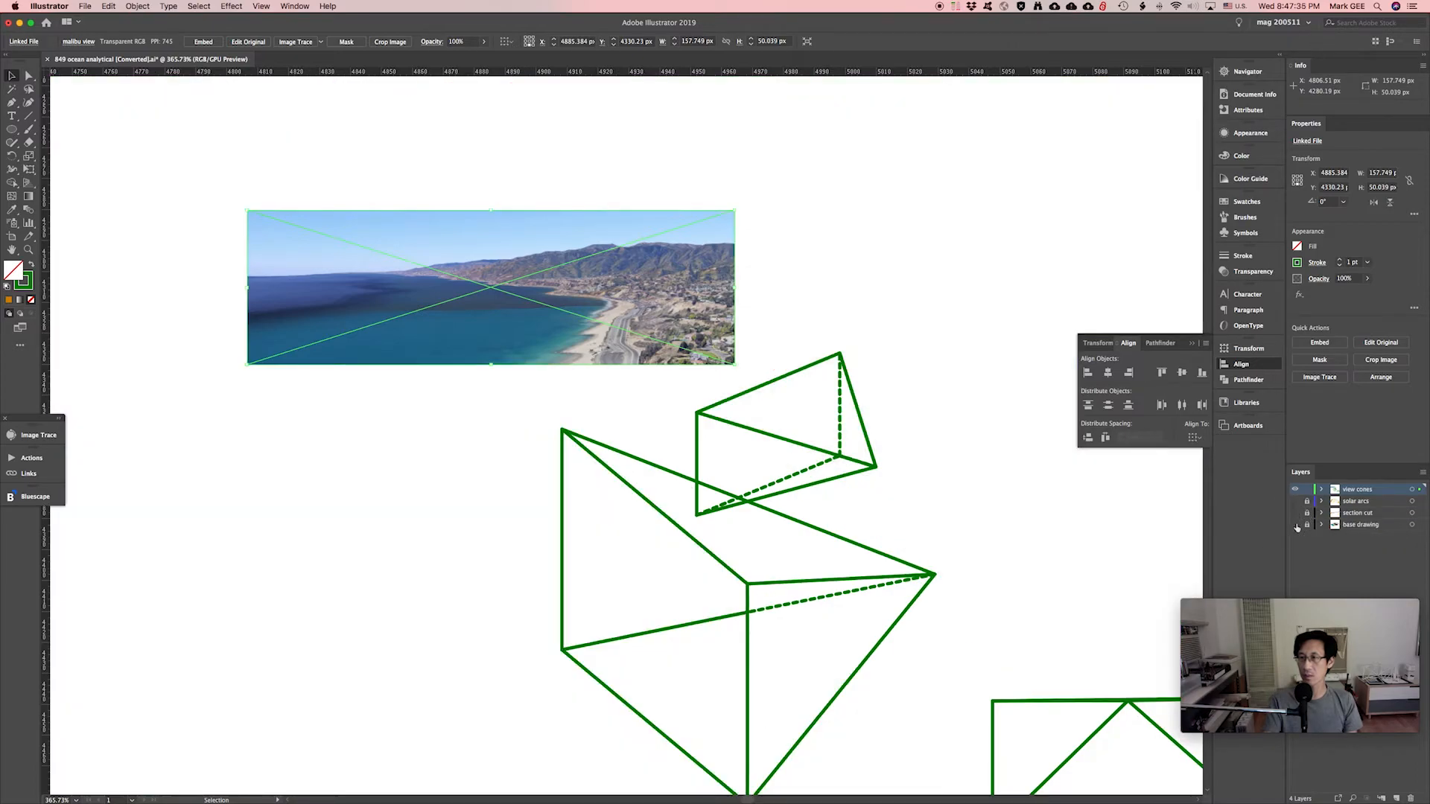
Position the small view cone and move the coast image up and right above it.
{"action": "left_click", "coordinate": [787, 428]}
{"action": "left_click_drag", "start_coordinate": [787, 428], "coordinate": [804, 323]}
{"action": "left_click", "coordinate": [650, 195]}
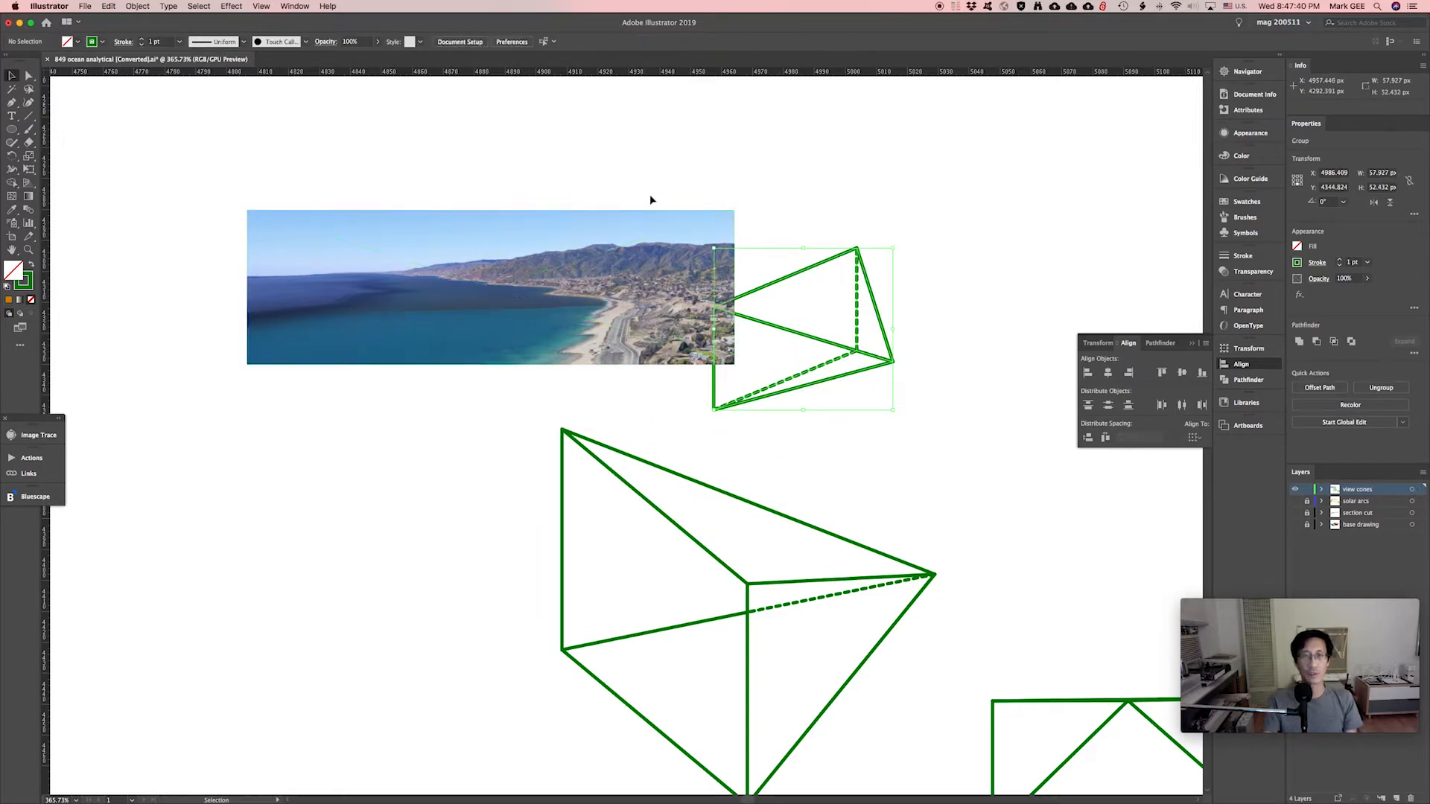
{"action": "left_click_drag", "start_coordinate": [616, 184], "coordinate": [592, 243]}
{"action": "left_click_drag", "start_coordinate": [594, 299], "coordinate": [643, 186]}
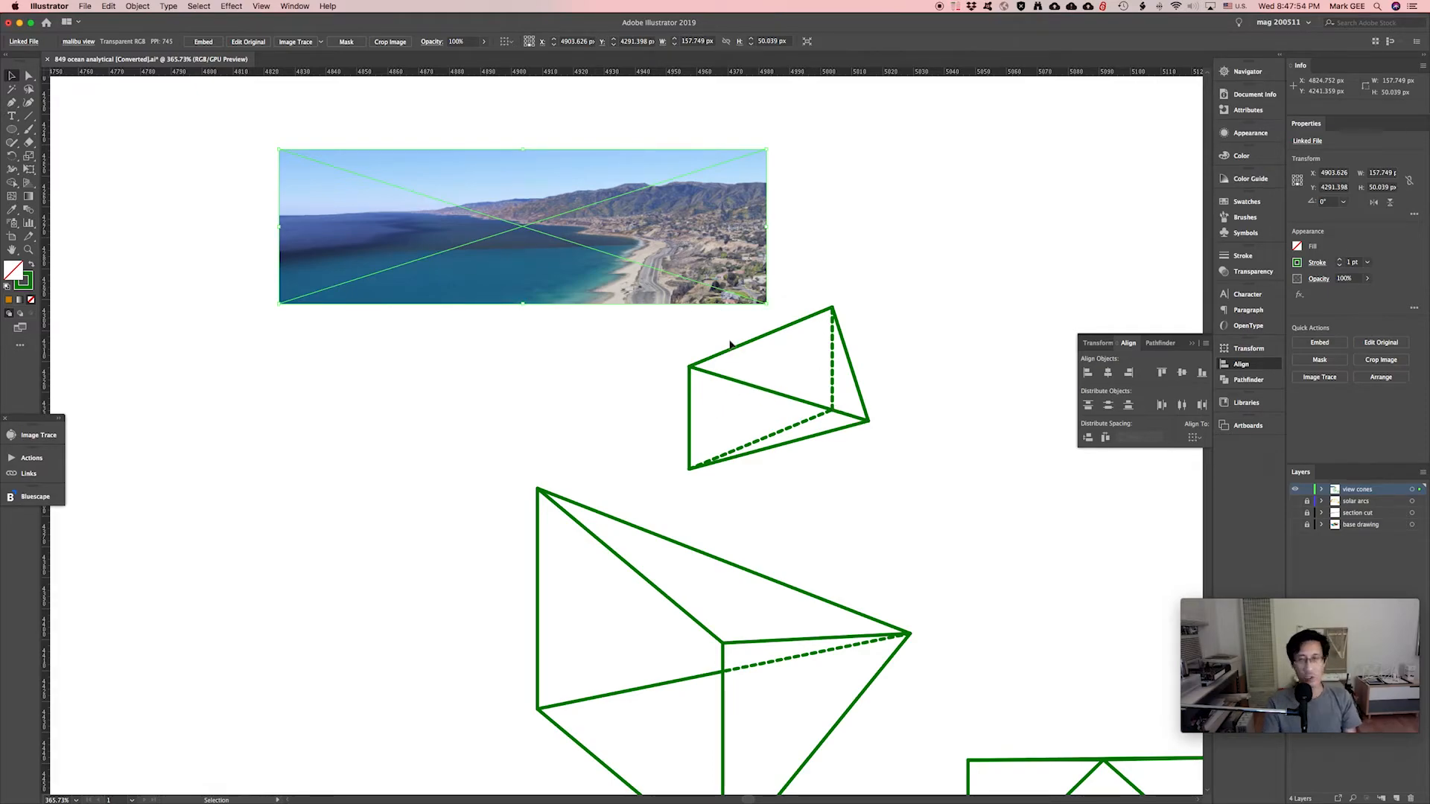
{"action": "left_click", "coordinate": [857, 320]}
Select the Malibu view image together with the small cone's dashed far edge.
{"action": "left_click", "coordinate": [846, 355]}
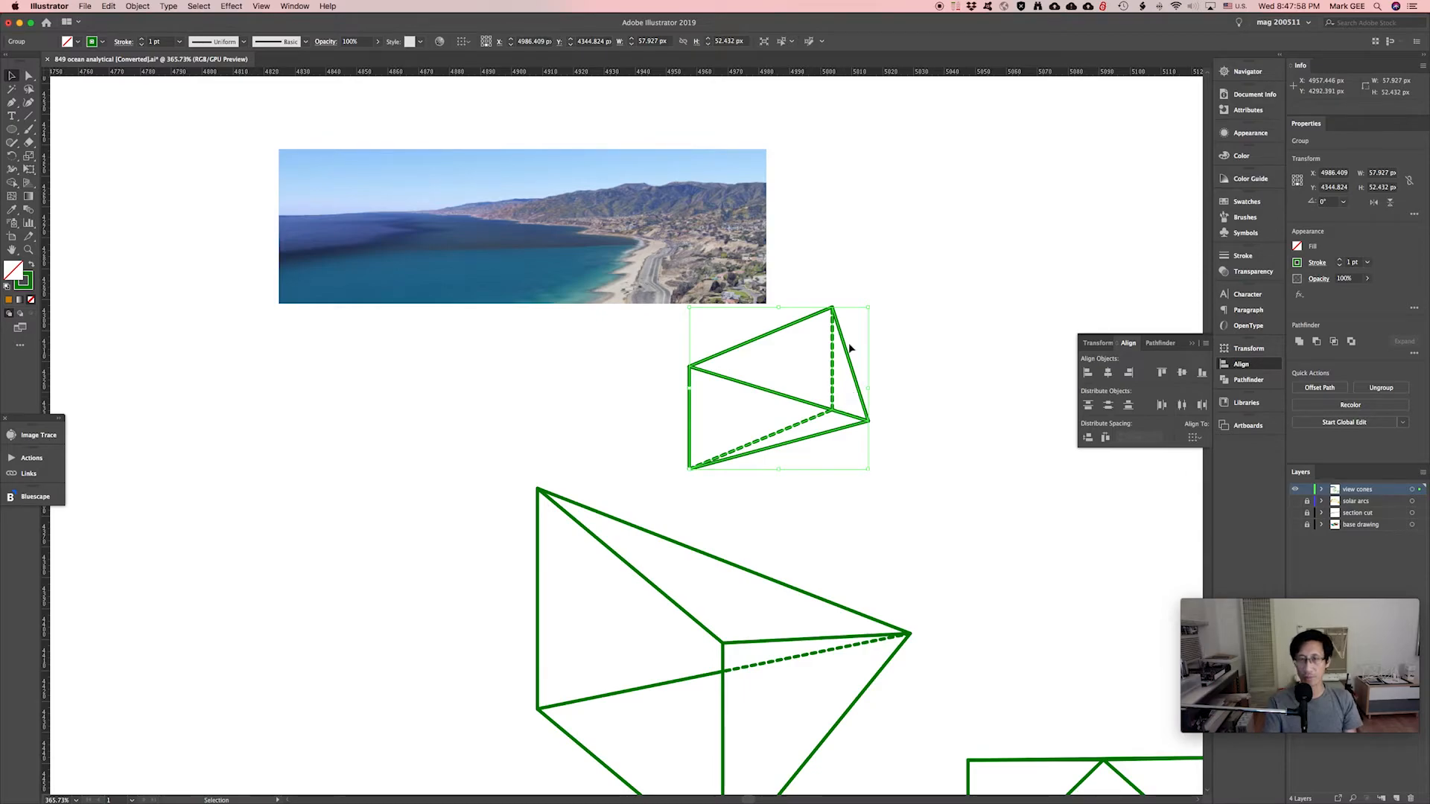
{"action": "left_click", "coordinate": [895, 381]}
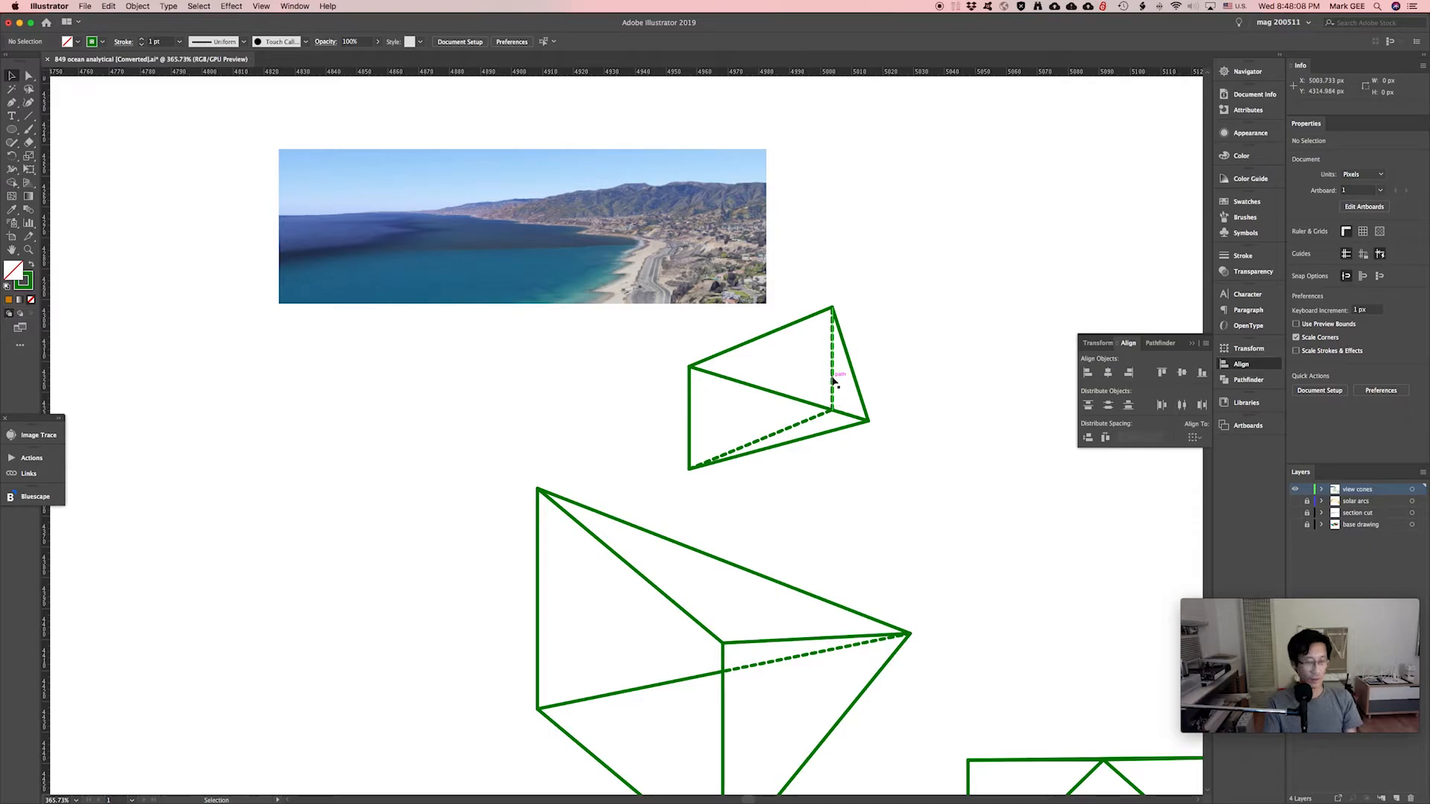
{"action": "key", "text": "a"}
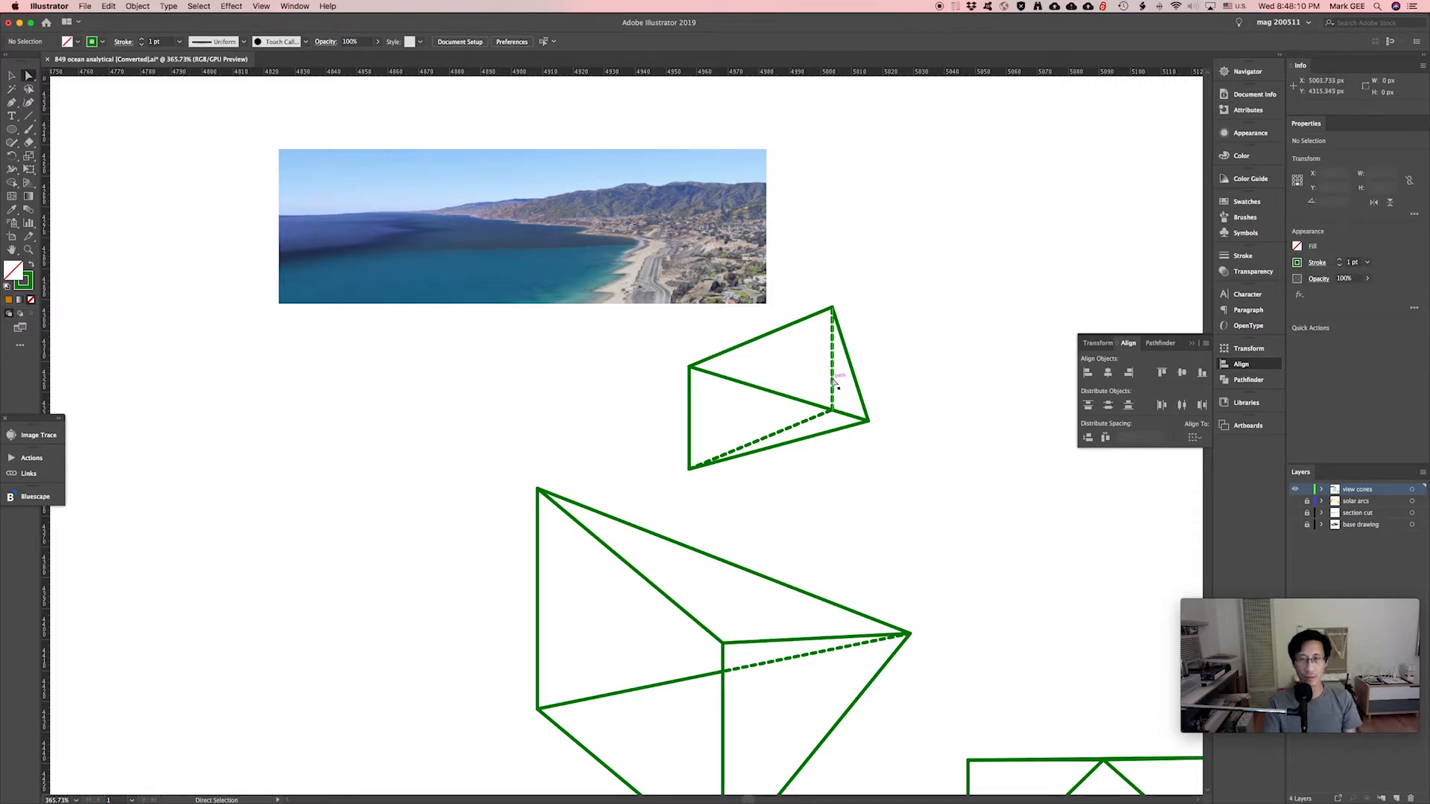
{"action": "left_click", "coordinate": [832, 381]}
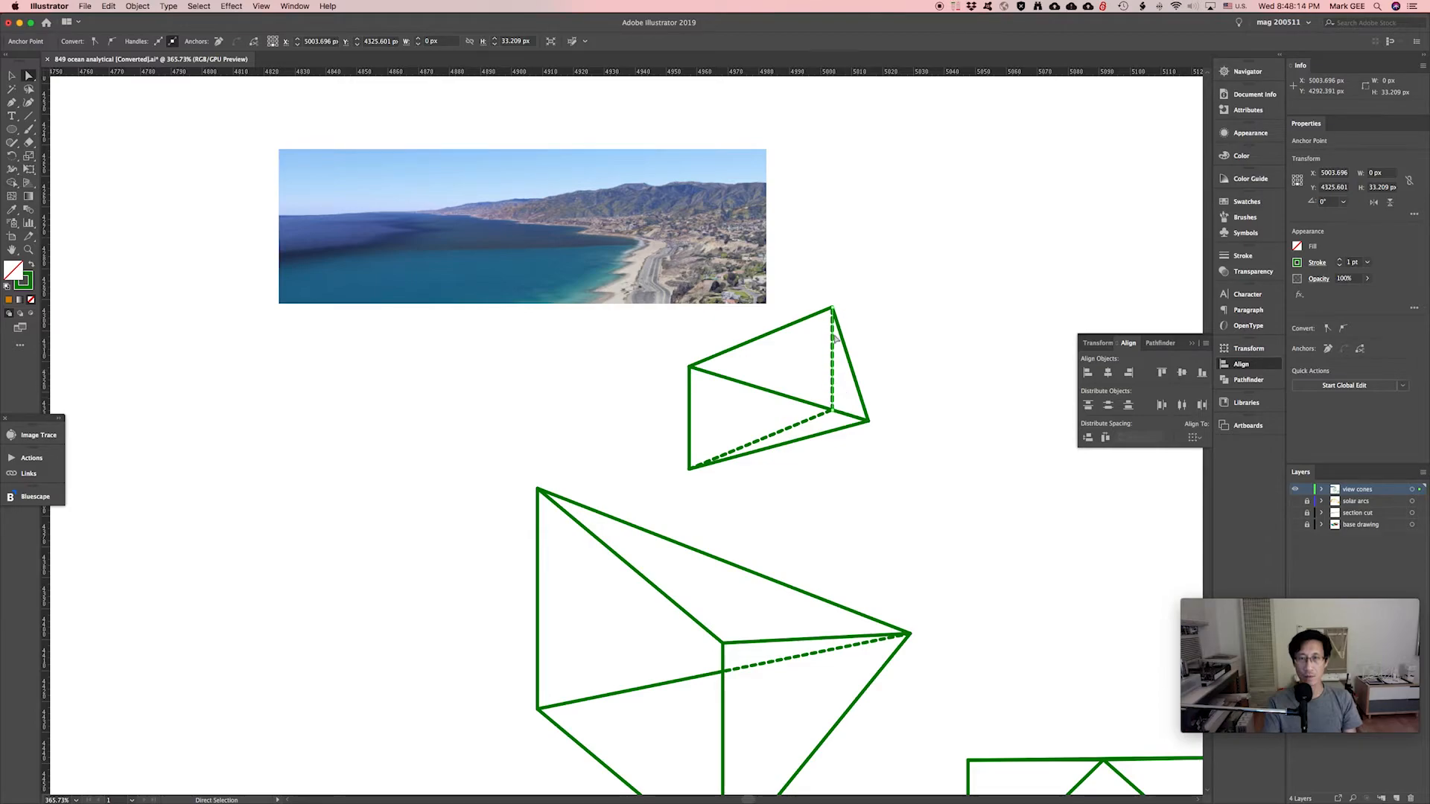
{"action": "key", "text": "v"}
{"action": "left_click", "coordinate": [849, 311]}
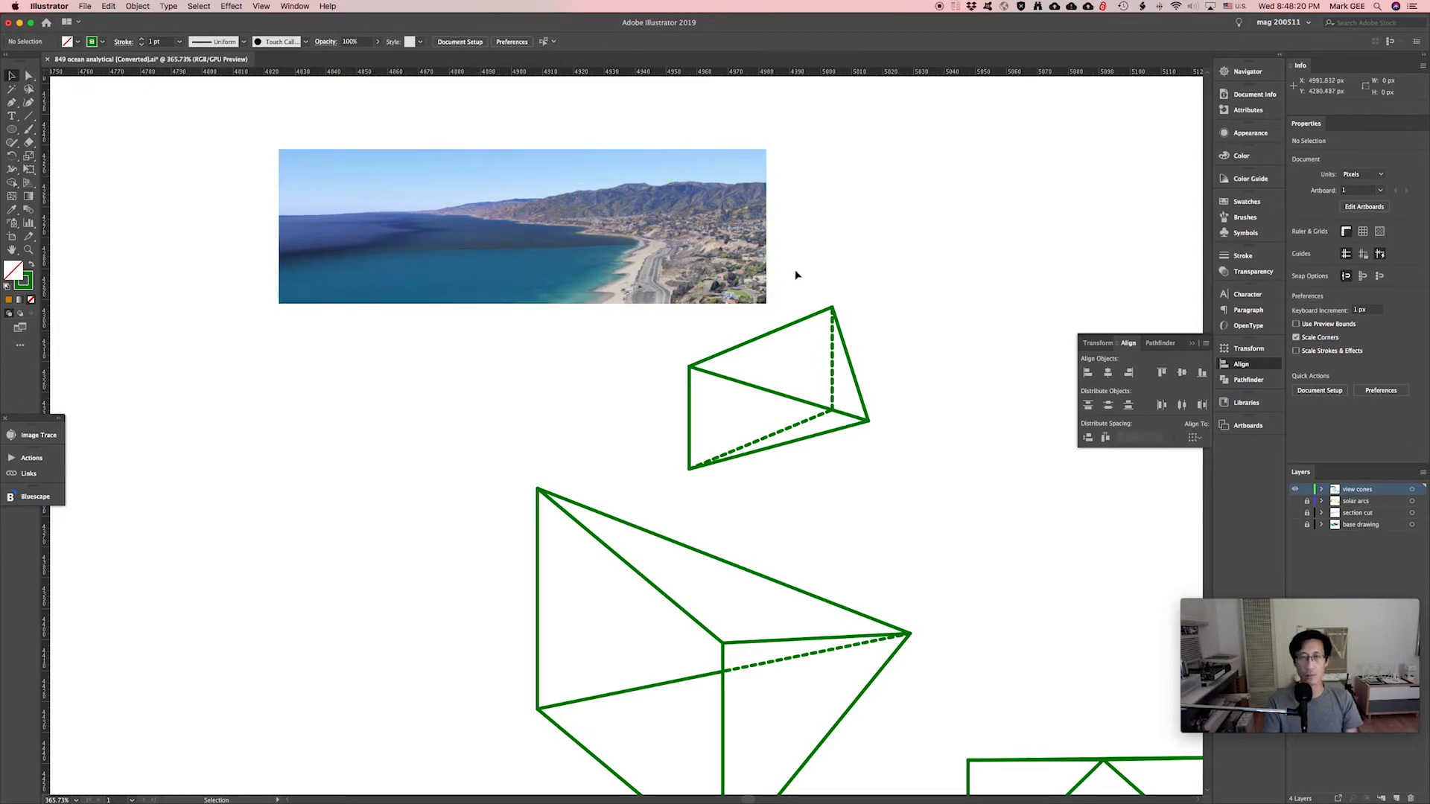
{"action": "left_click", "coordinate": [729, 263]}
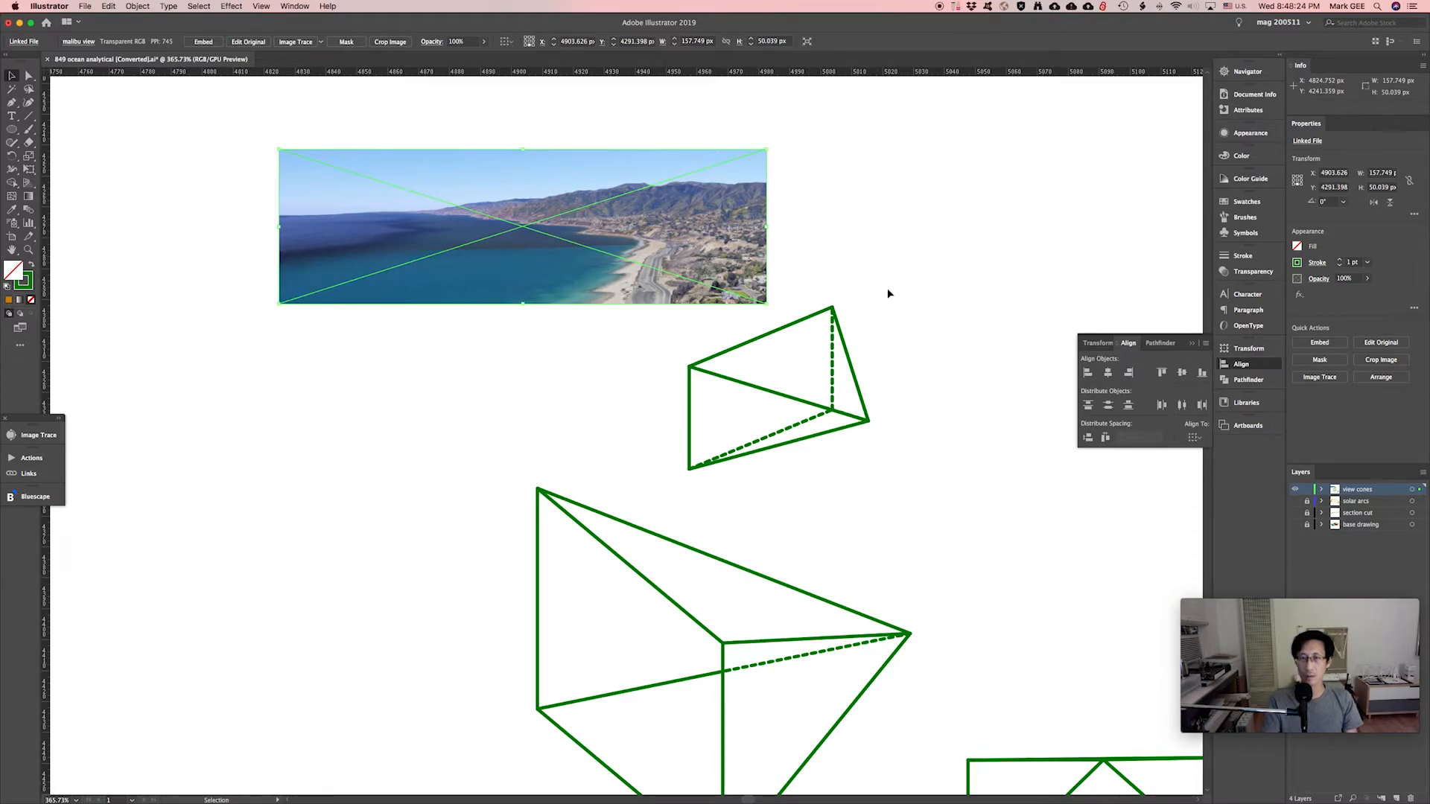
{"action": "key", "text": "a"}
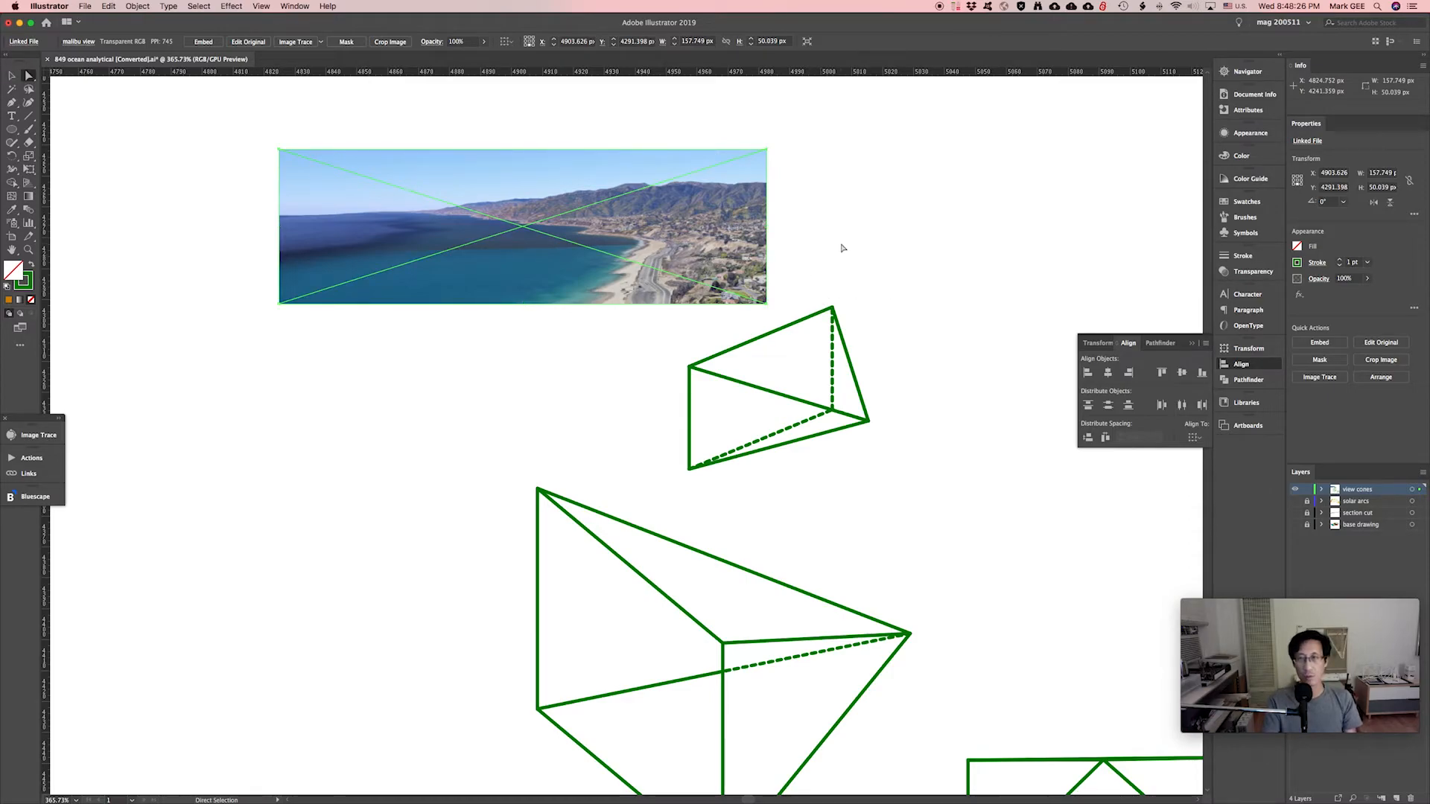
{"action": "left_click", "coordinate": [833, 371], "text": "shift"}
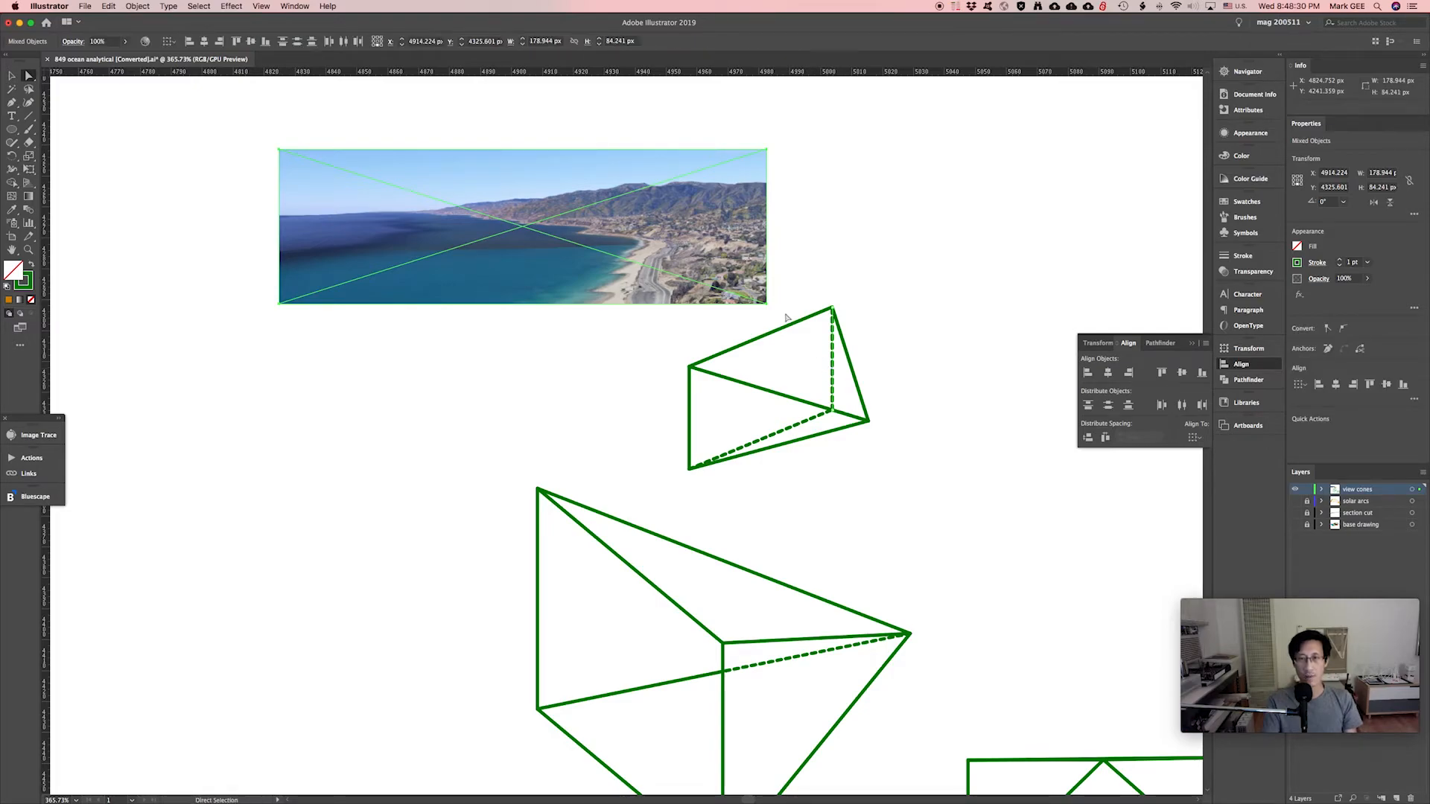
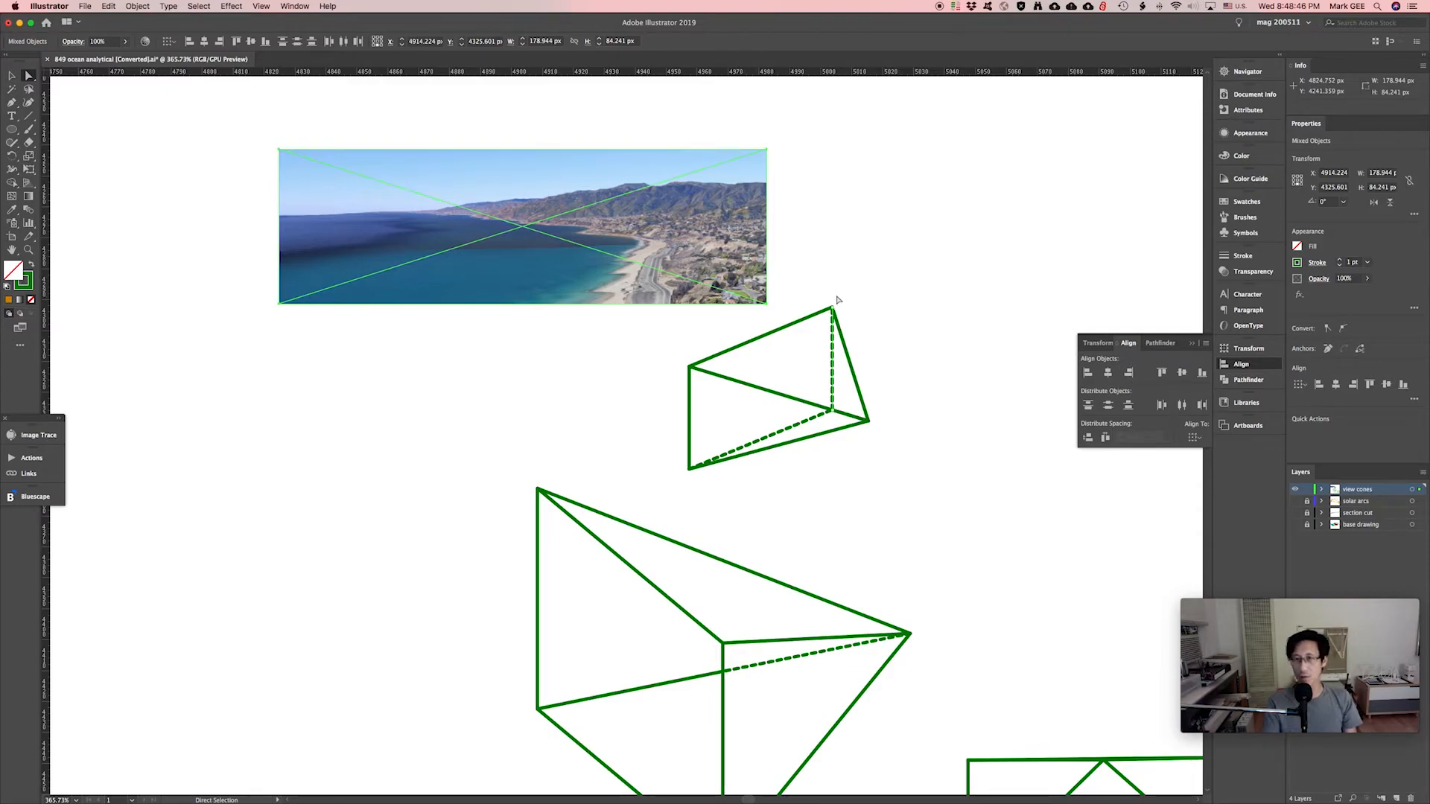
Align the ocean photo right and bottom to the upper view cone and scale it down to fit inside.
{"action": "left_click", "coordinate": [1129, 372]}
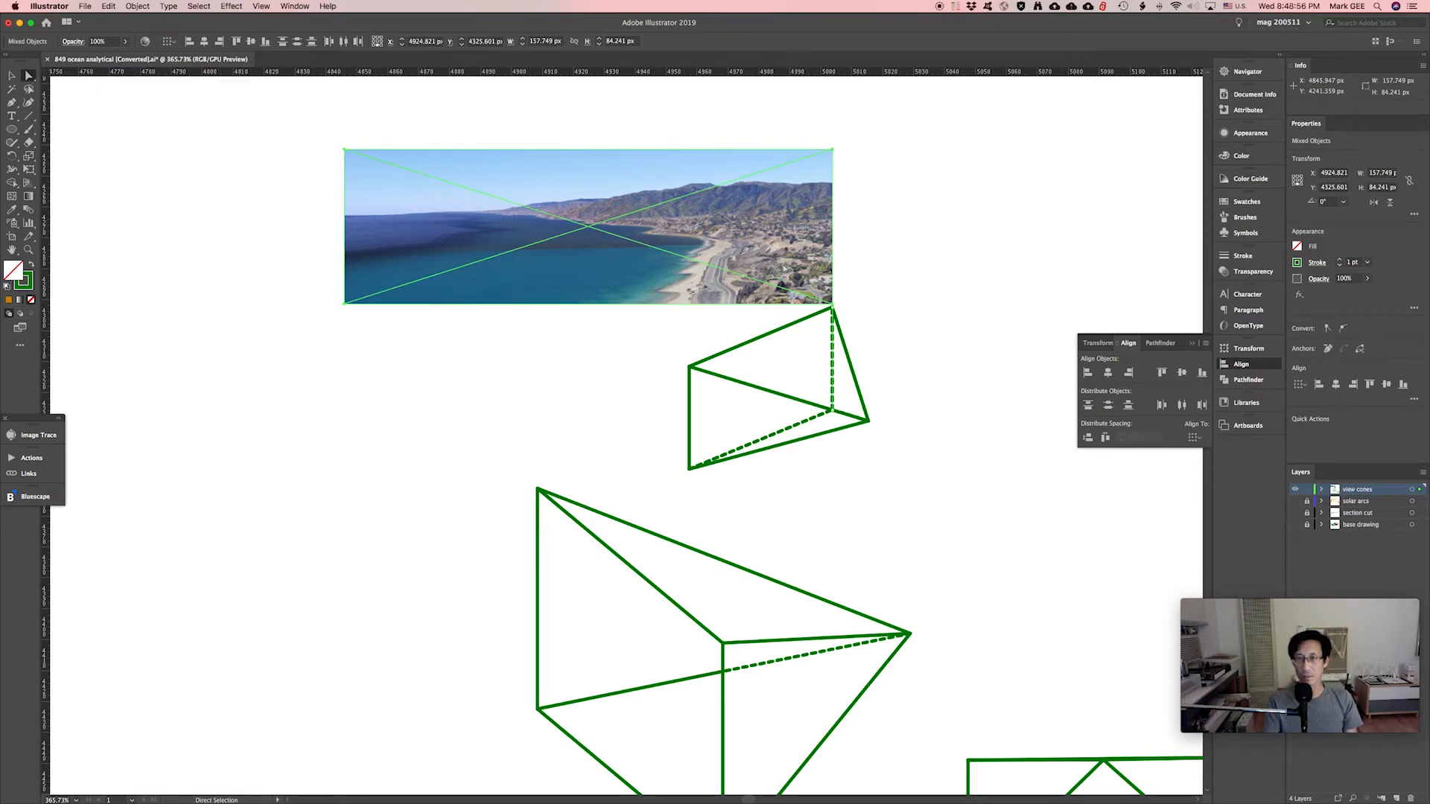
{"action": "left_click", "coordinate": [1201, 373]}
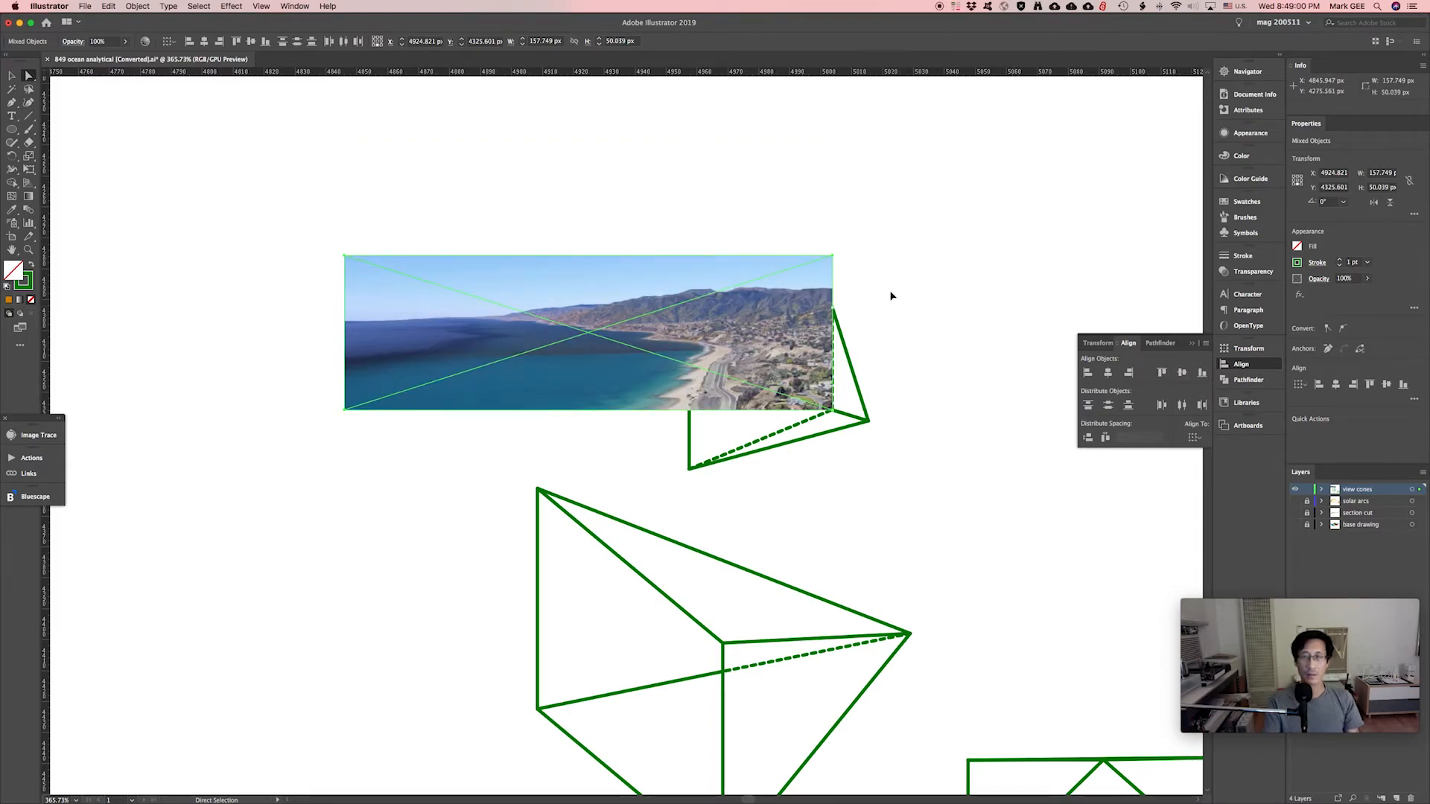
{"action": "key", "text": "v"}
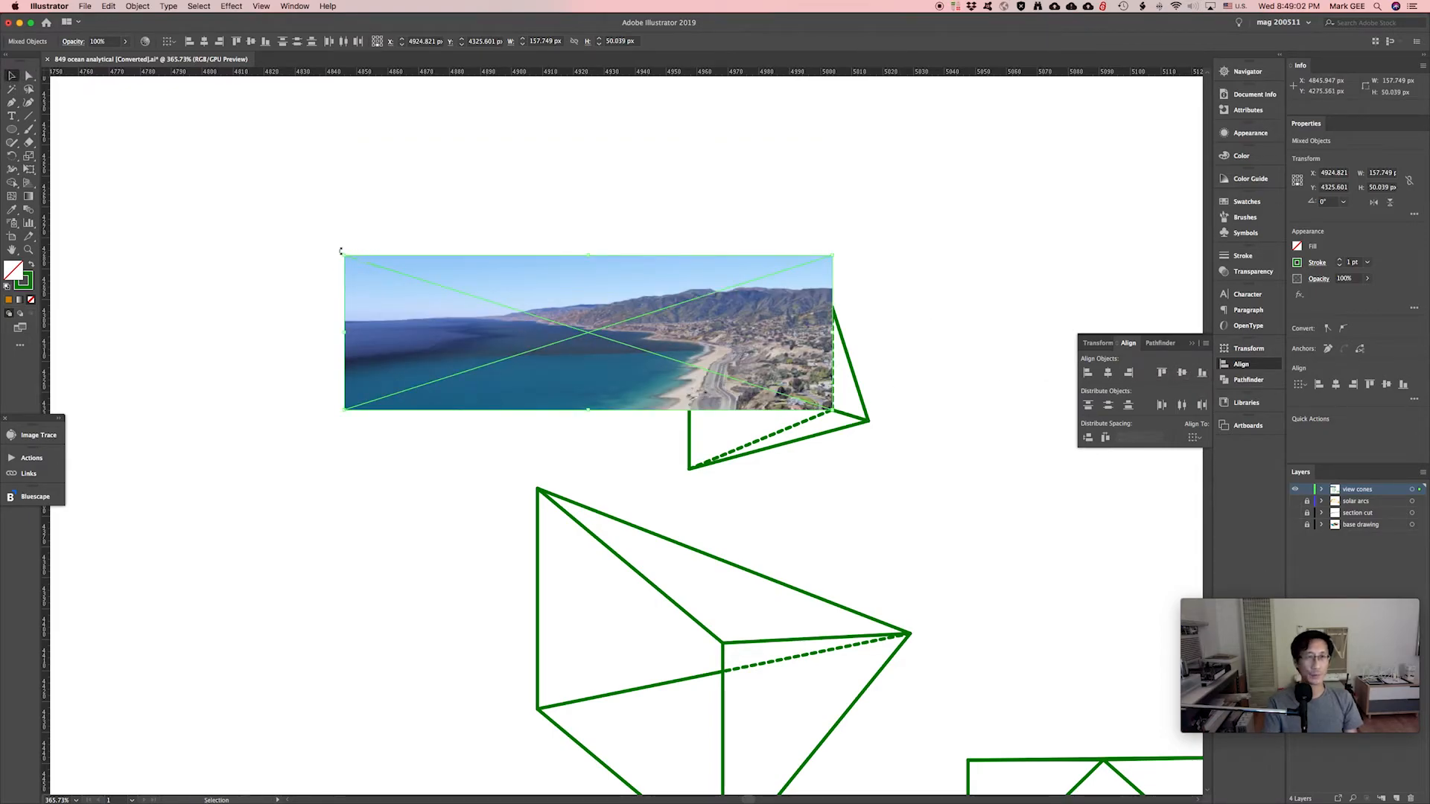
{"action": "left_click_drag", "start_coordinate": [345, 255], "coordinate": [685, 365], "text": "shift"}
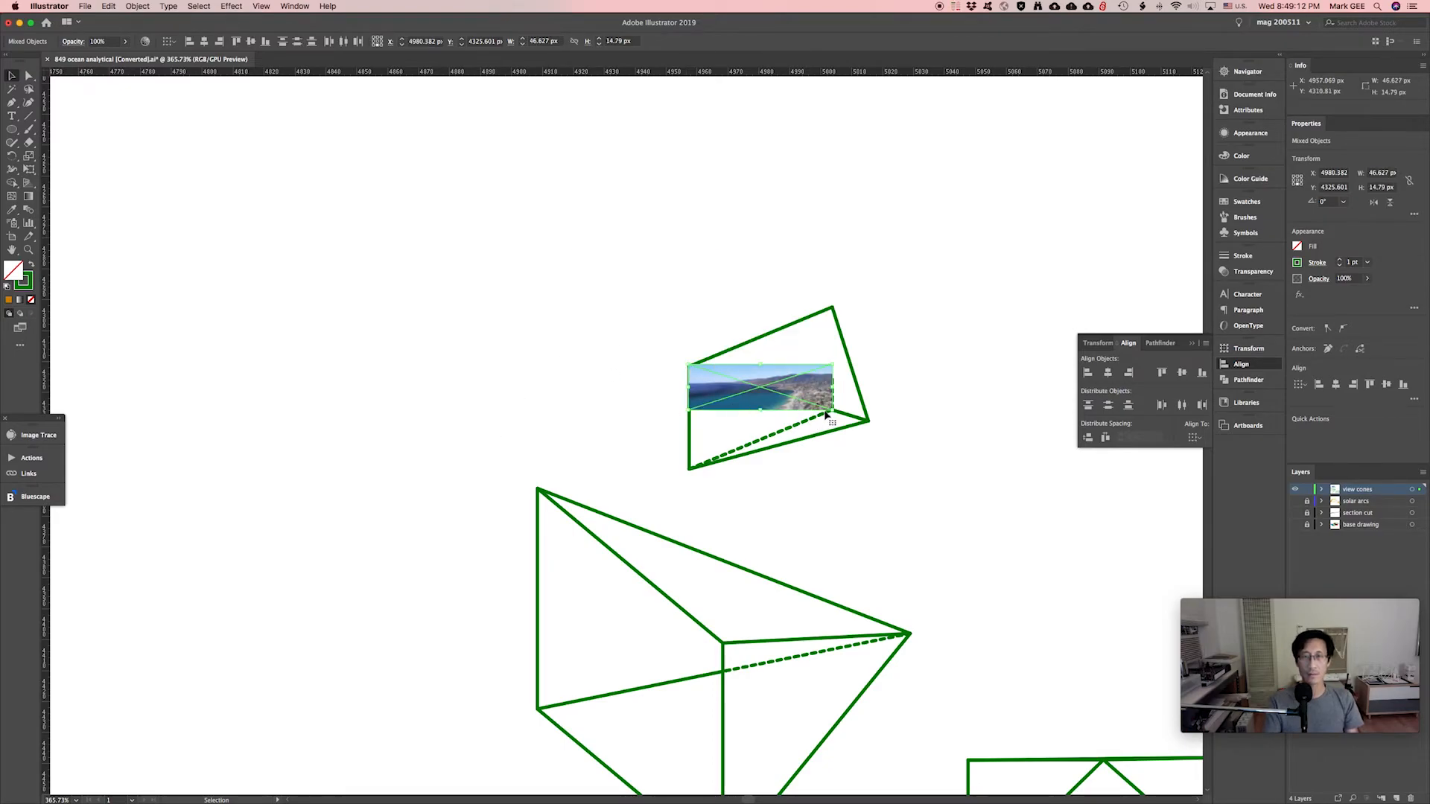
{"action": "key", "text": "super+z"}
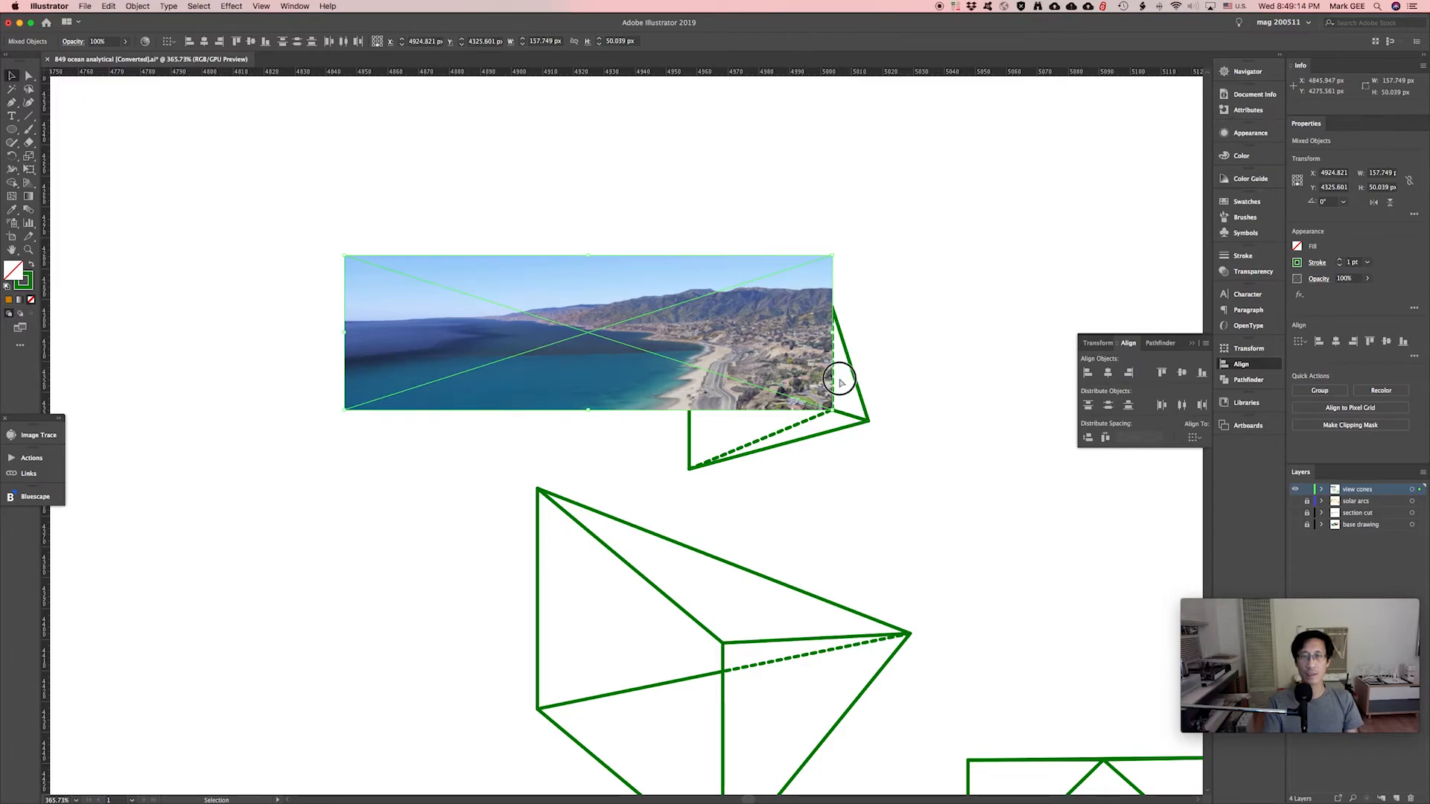
{"action": "left_click", "coordinate": [835, 372]}
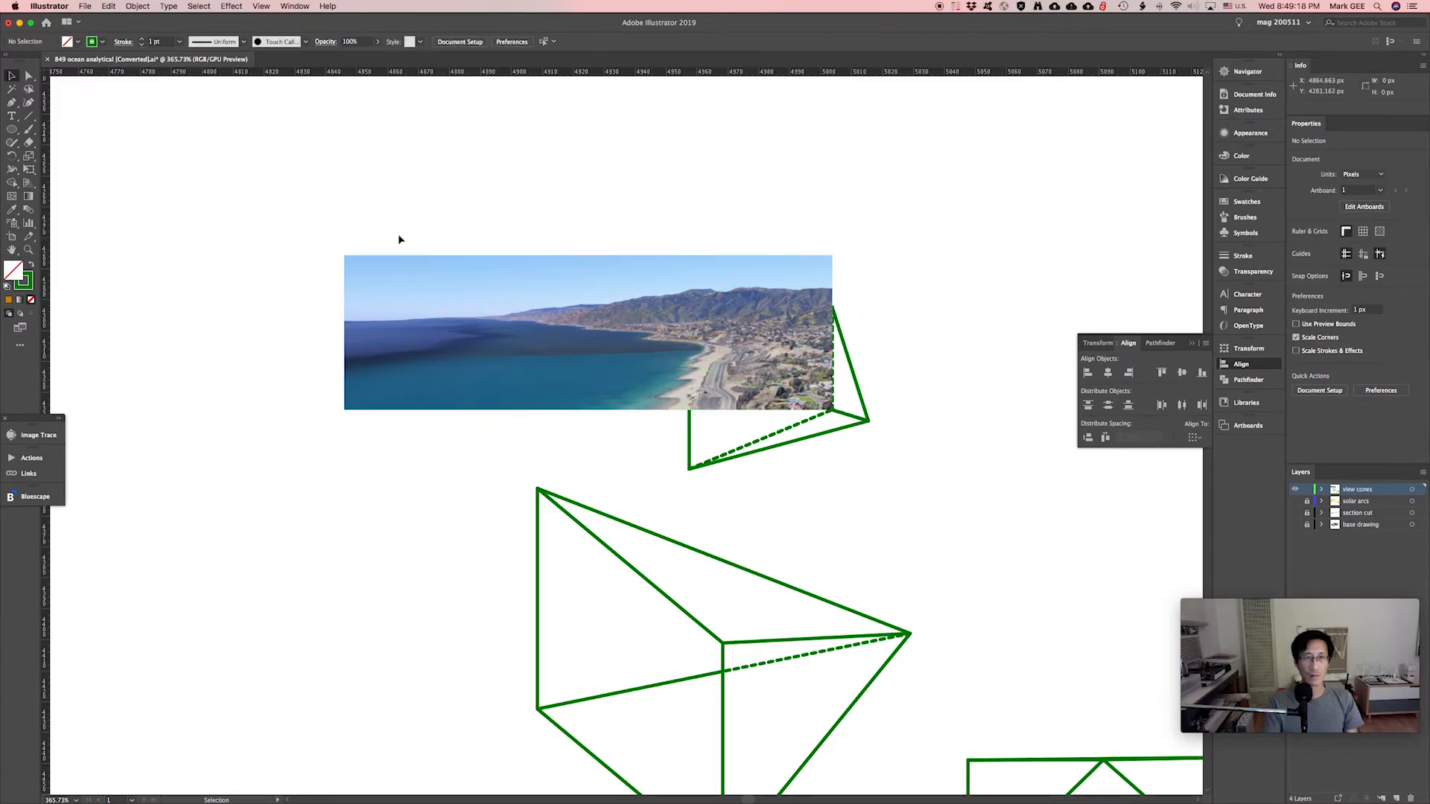
{"action": "left_click", "coordinate": [360, 262]}
{"action": "left_click_drag", "start_coordinate": [344, 256], "coordinate": [626, 368]}
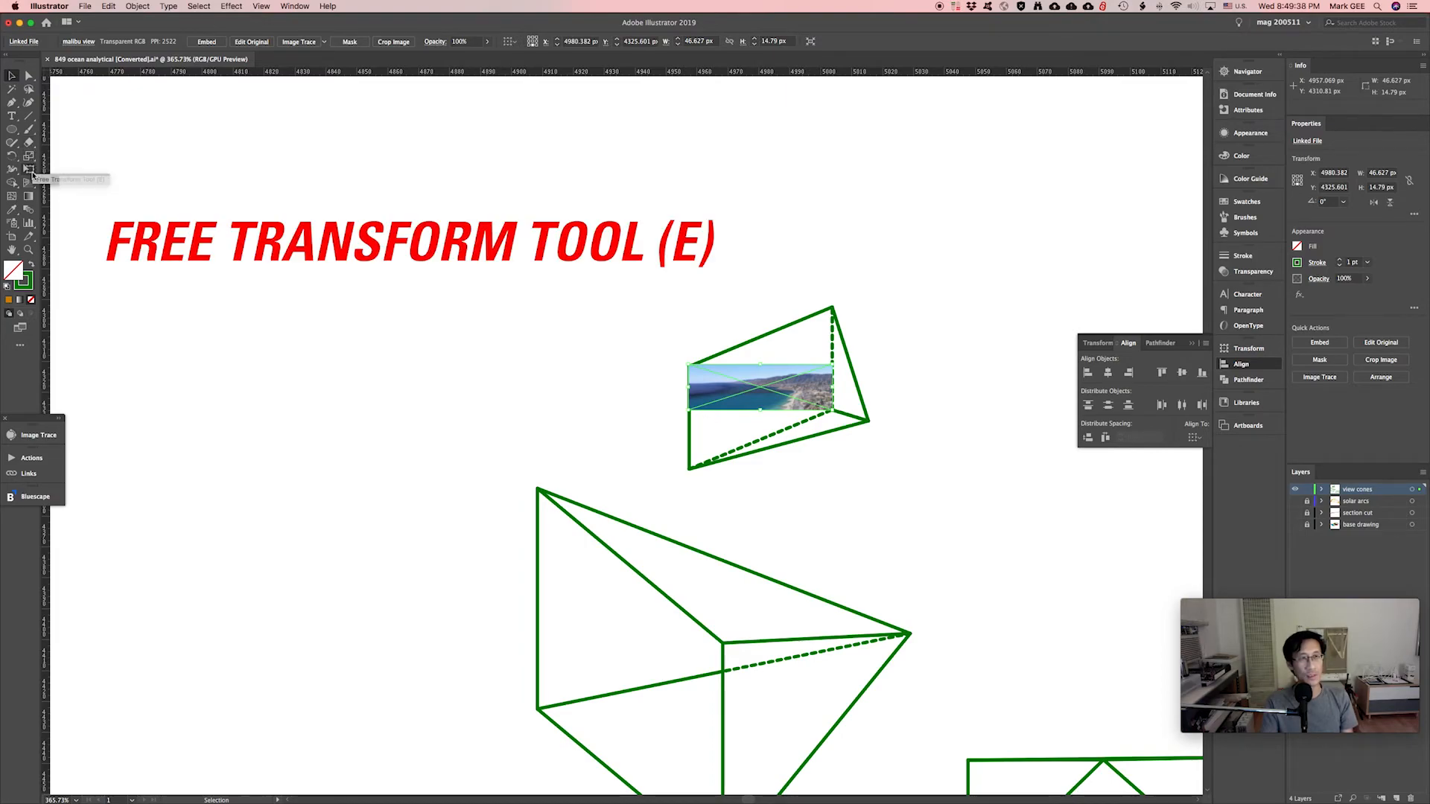
Shear the photo's left side down with Free Transform to match the cone's slanted face.
{"action": "left_click", "coordinate": [29, 170]}
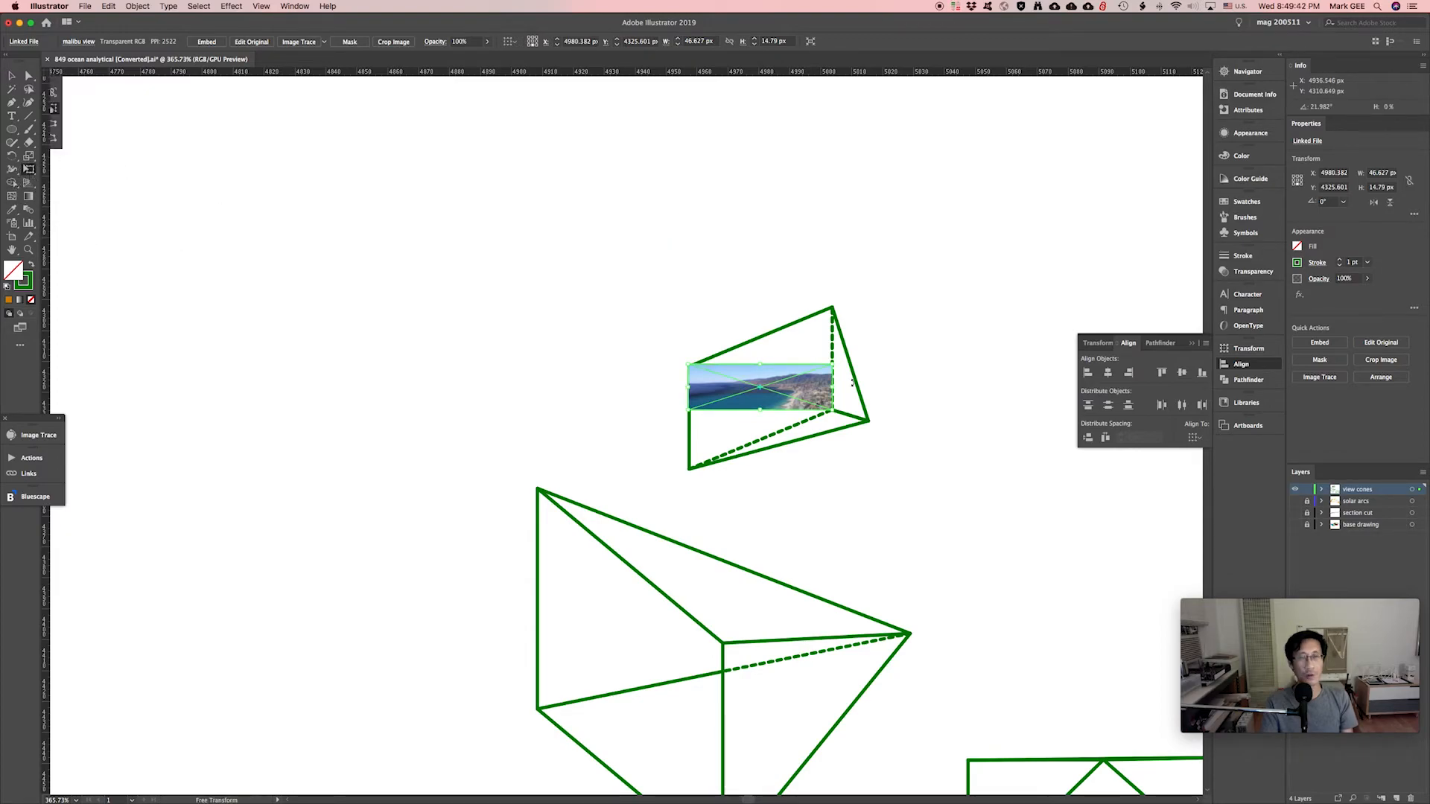
{"action": "left_click_drag", "start_coordinate": [647, 298], "coordinate": [929, 456], "text": "super"}
{"action": "left_click_drag", "start_coordinate": [638, 294], "coordinate": [779, 225]}
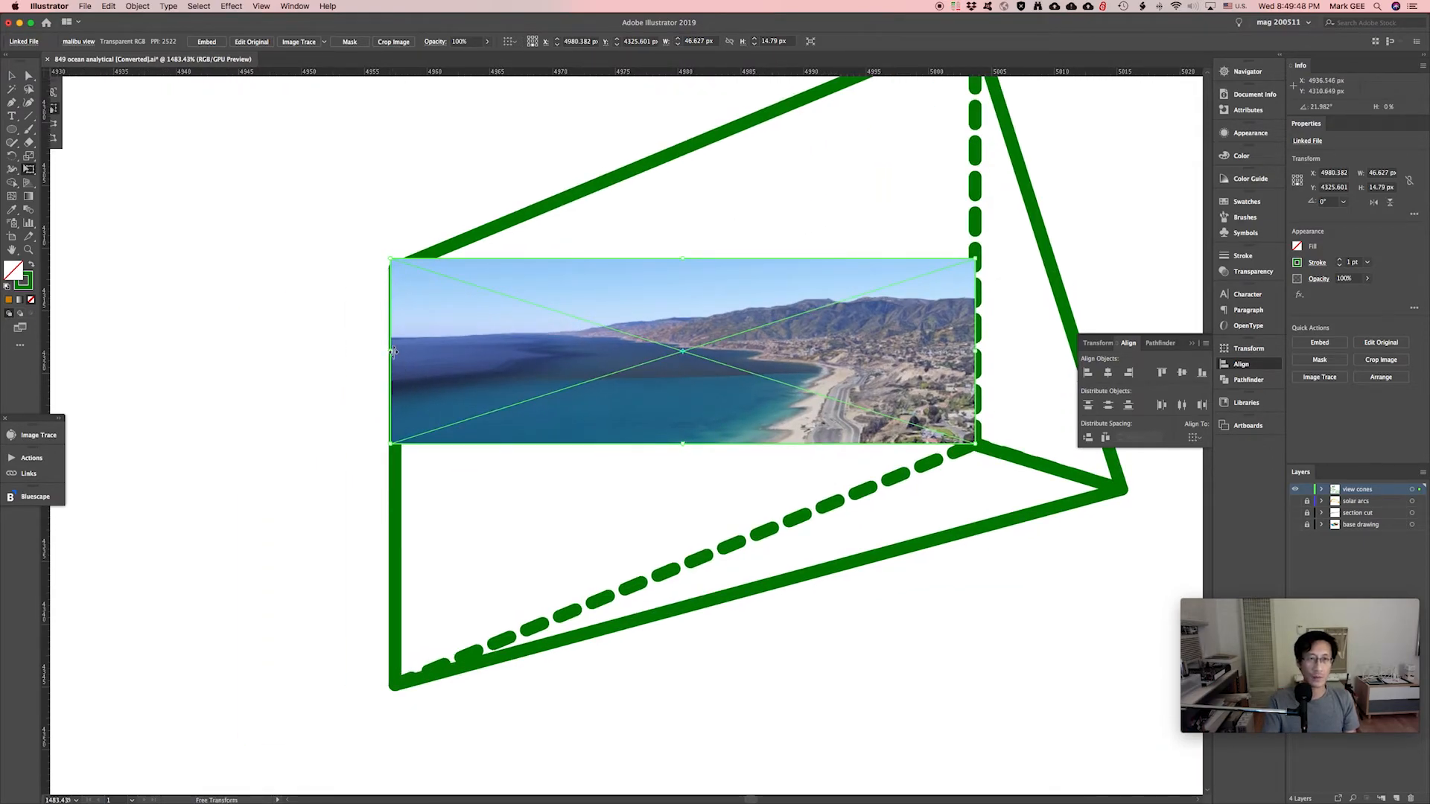
{"action": "left_click_drag", "start_coordinate": [393, 351], "coordinate": [391, 593]}
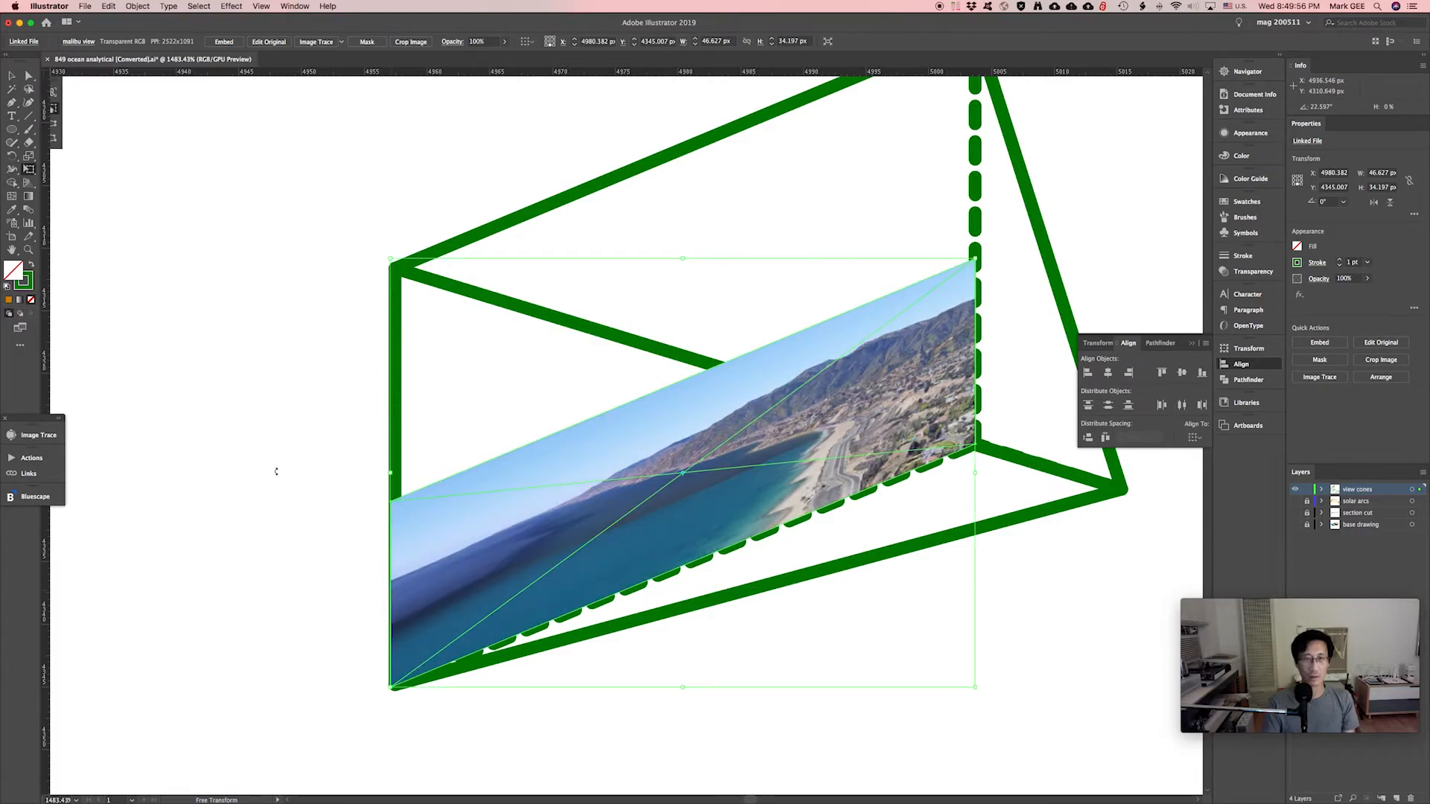
{"action": "key", "text": "super+minus"}
{"action": "key", "text": "super+minus"}
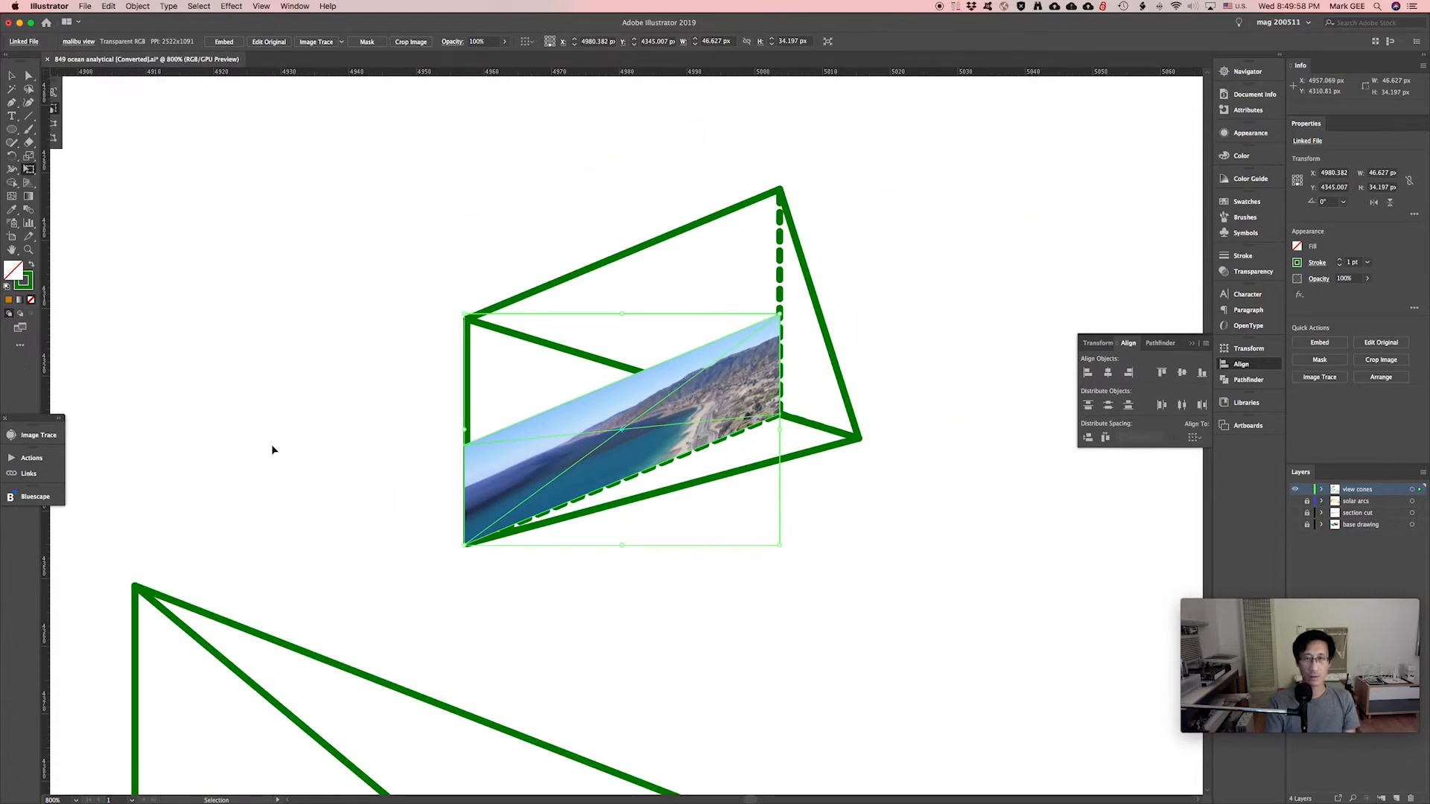
{"action": "scroll", "coordinate": [409, 451], "scroll_direction": "up", "scroll_amount": 3}
{"action": "scroll", "coordinate": [409, 451], "scroll_direction": "left", "scroll_amount": 2}
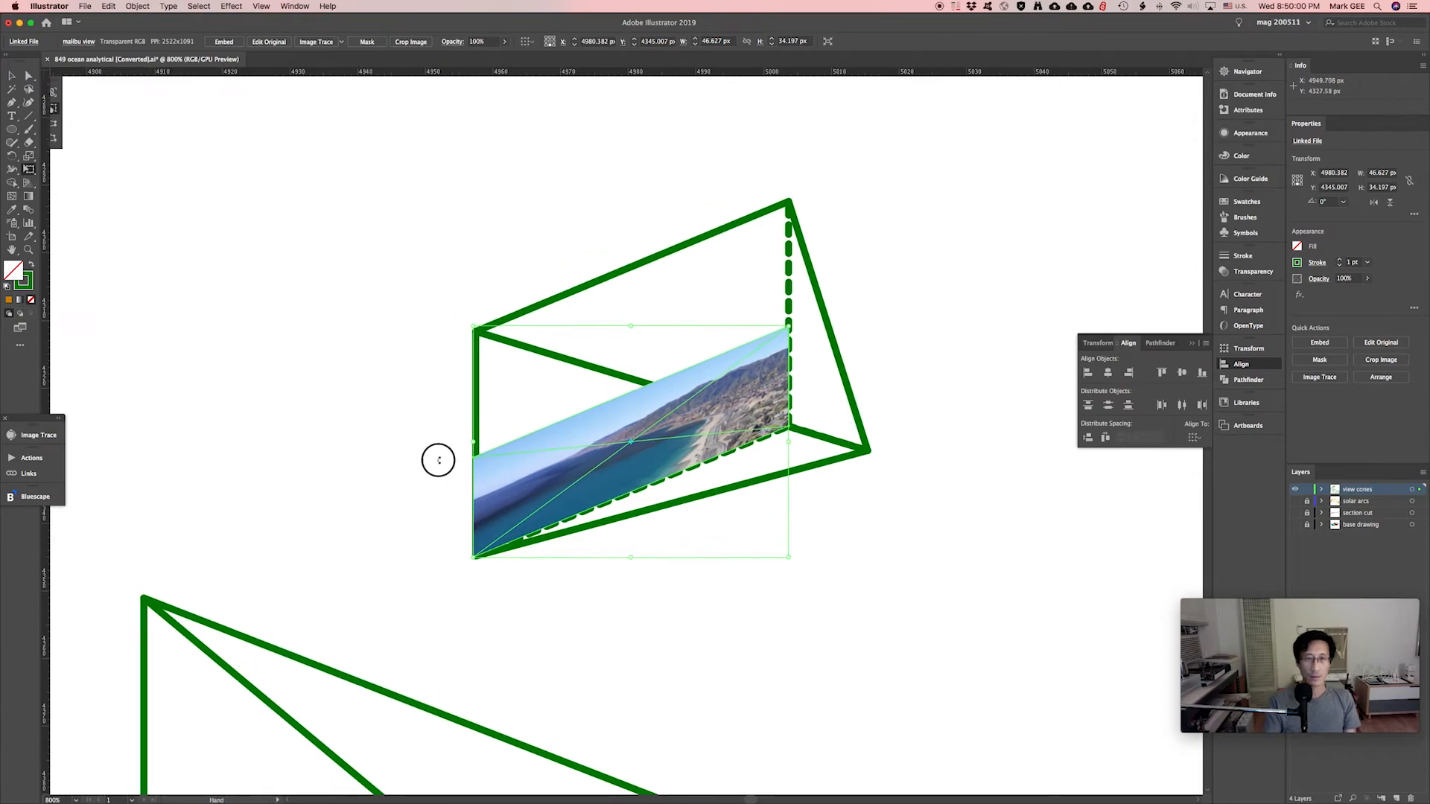
Send the skewed photo to the back, behind the green cone lines.
{"action": "key", "text": "v"}
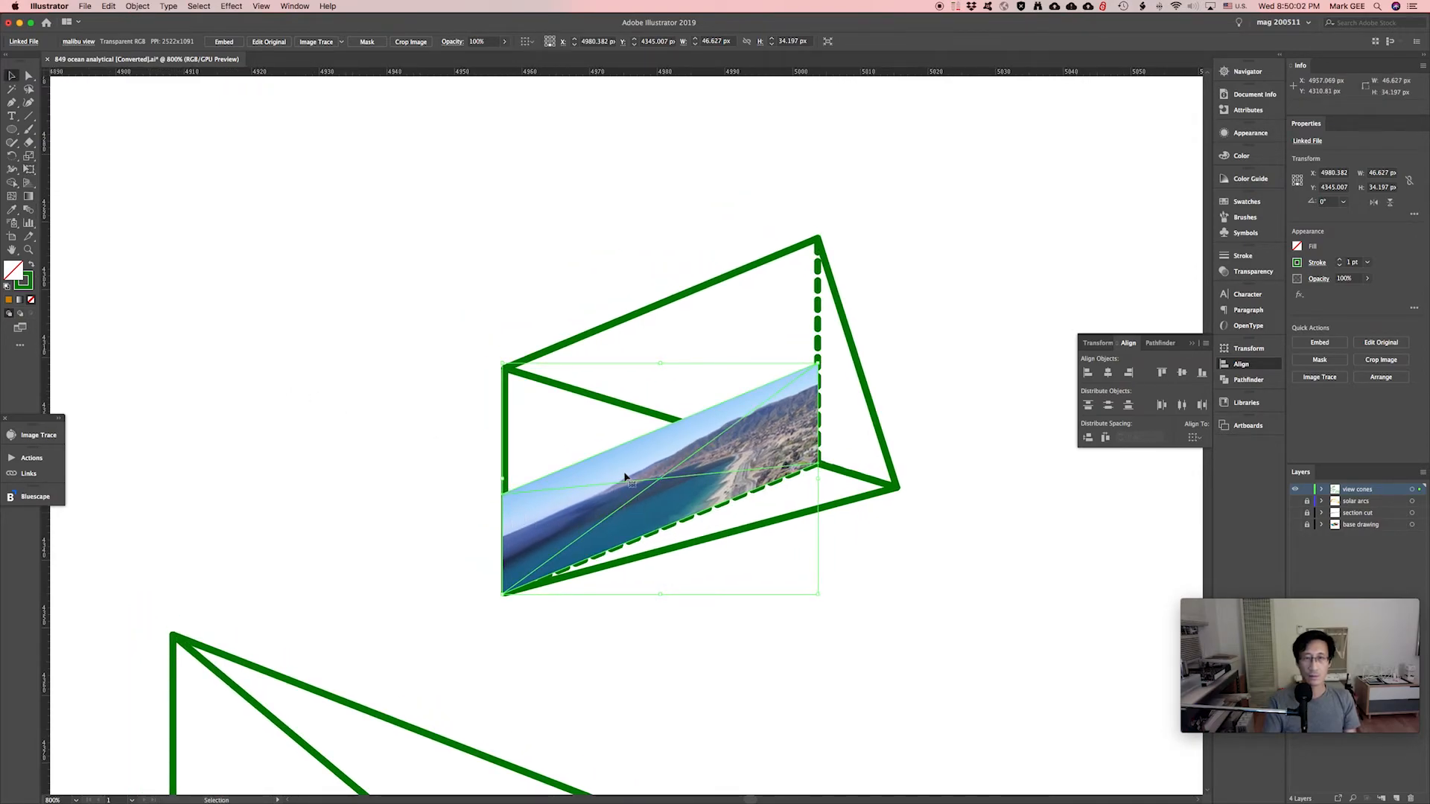
{"action": "right_click", "coordinate": [625, 470]}
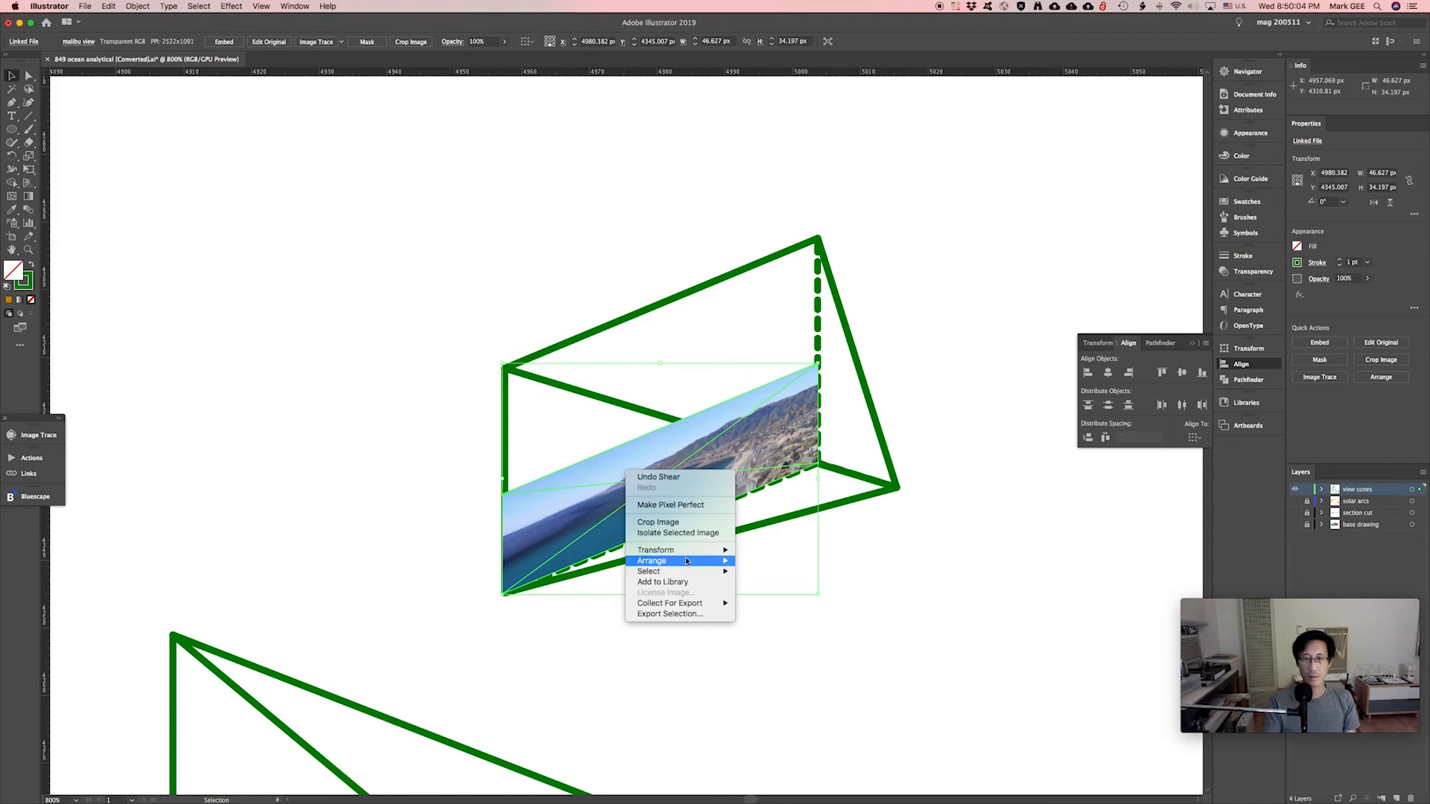
{"action": "mouse_move", "coordinate": [686, 562]}
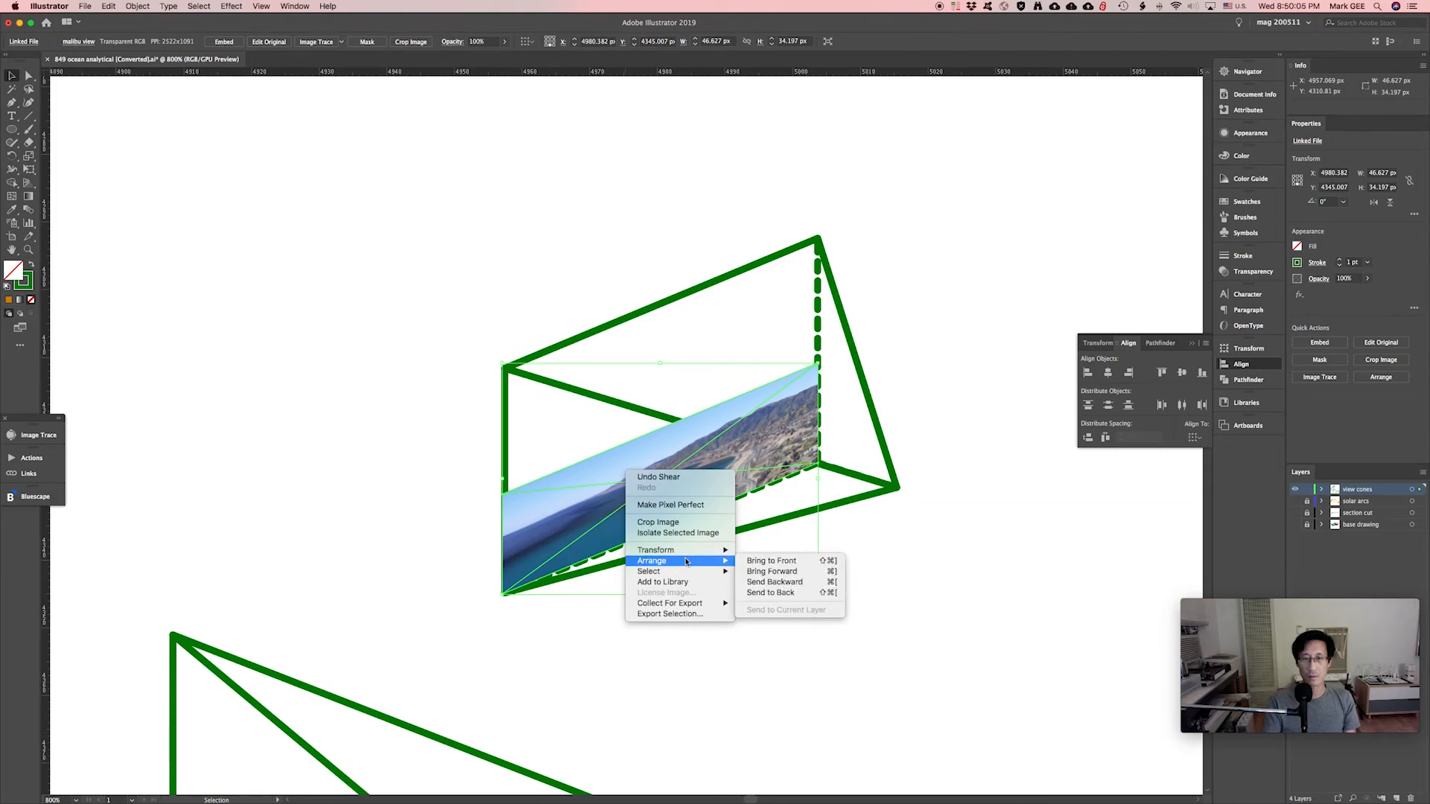
{"action": "left_click", "coordinate": [771, 592]}
{"action": "left_click", "coordinate": [858, 613]}
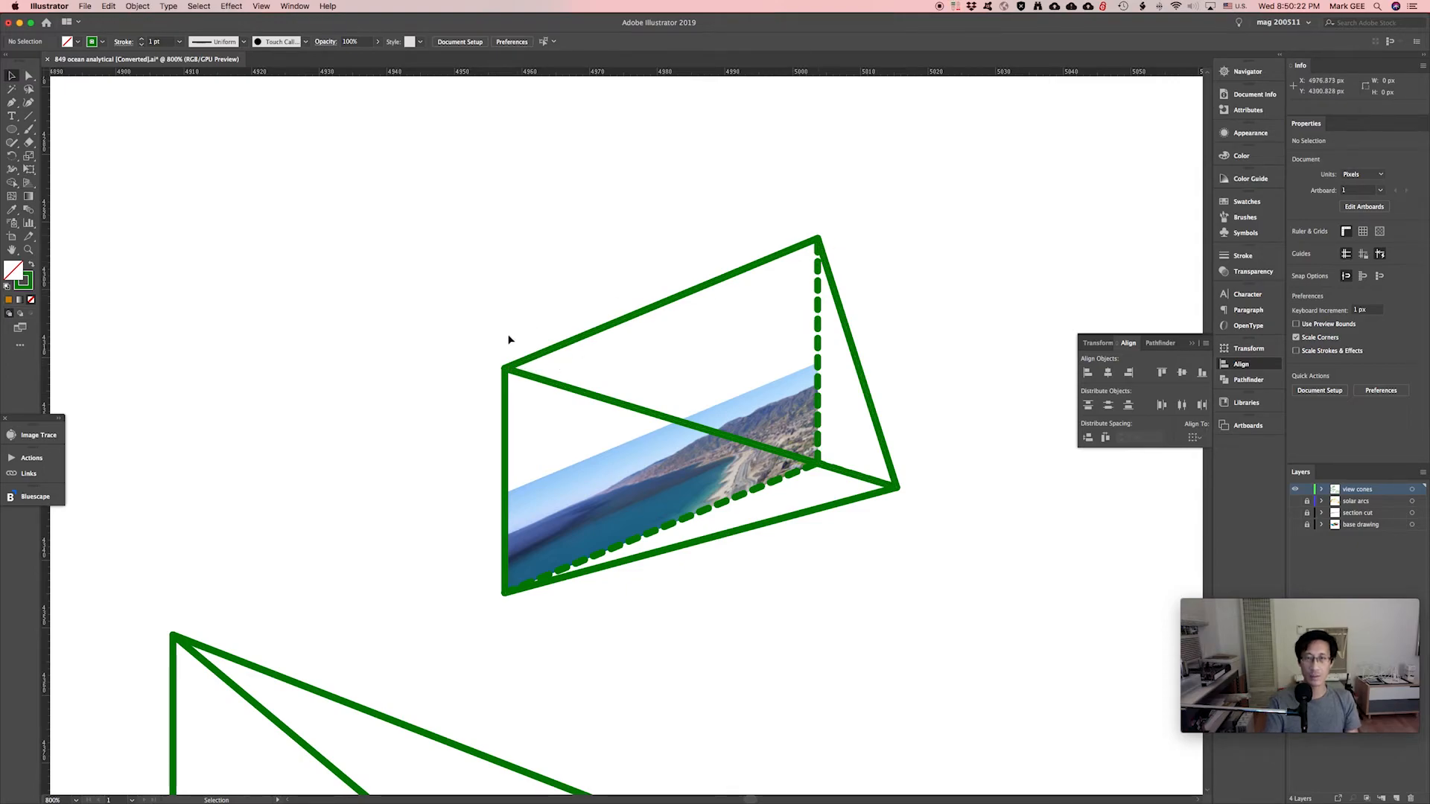
Lower the cone's left vertex to the photo's top, move its tip down-right, and show the base drawing layer.
{"action": "key", "text": "a"}
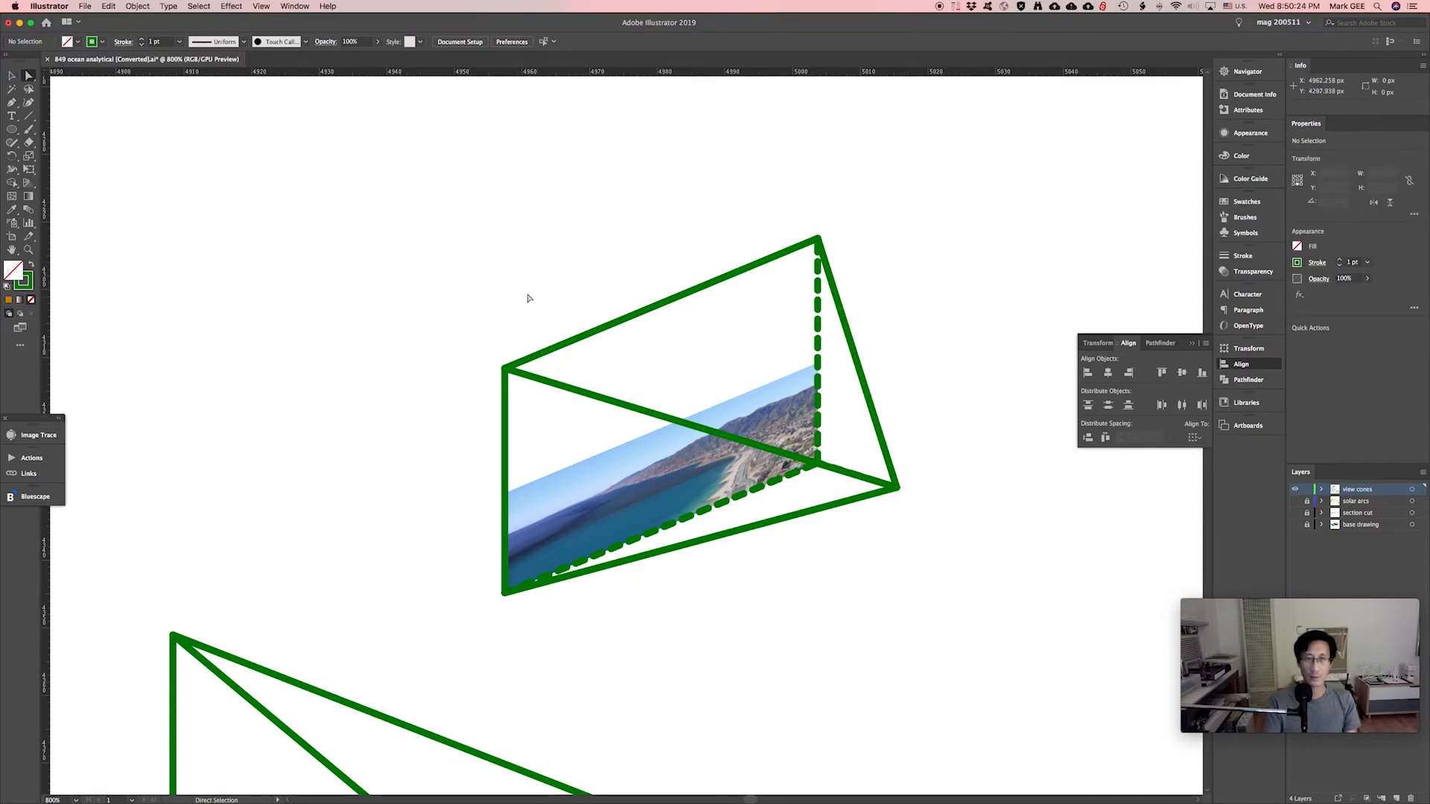
{"action": "left_click_drag", "start_coordinate": [488, 342], "coordinate": [530, 392]}
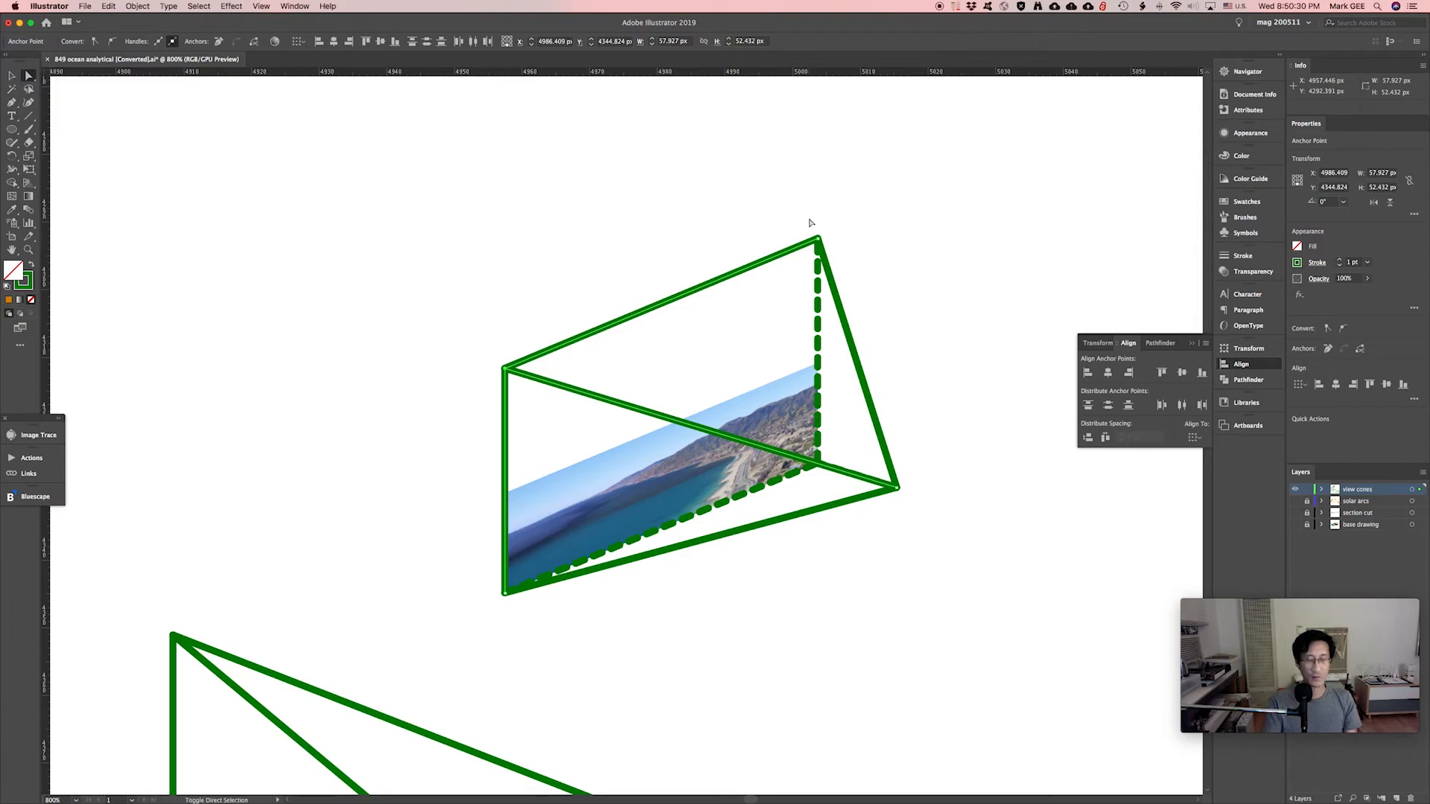
{"action": "left_click_drag", "start_coordinate": [801, 216], "coordinate": [844, 267]}
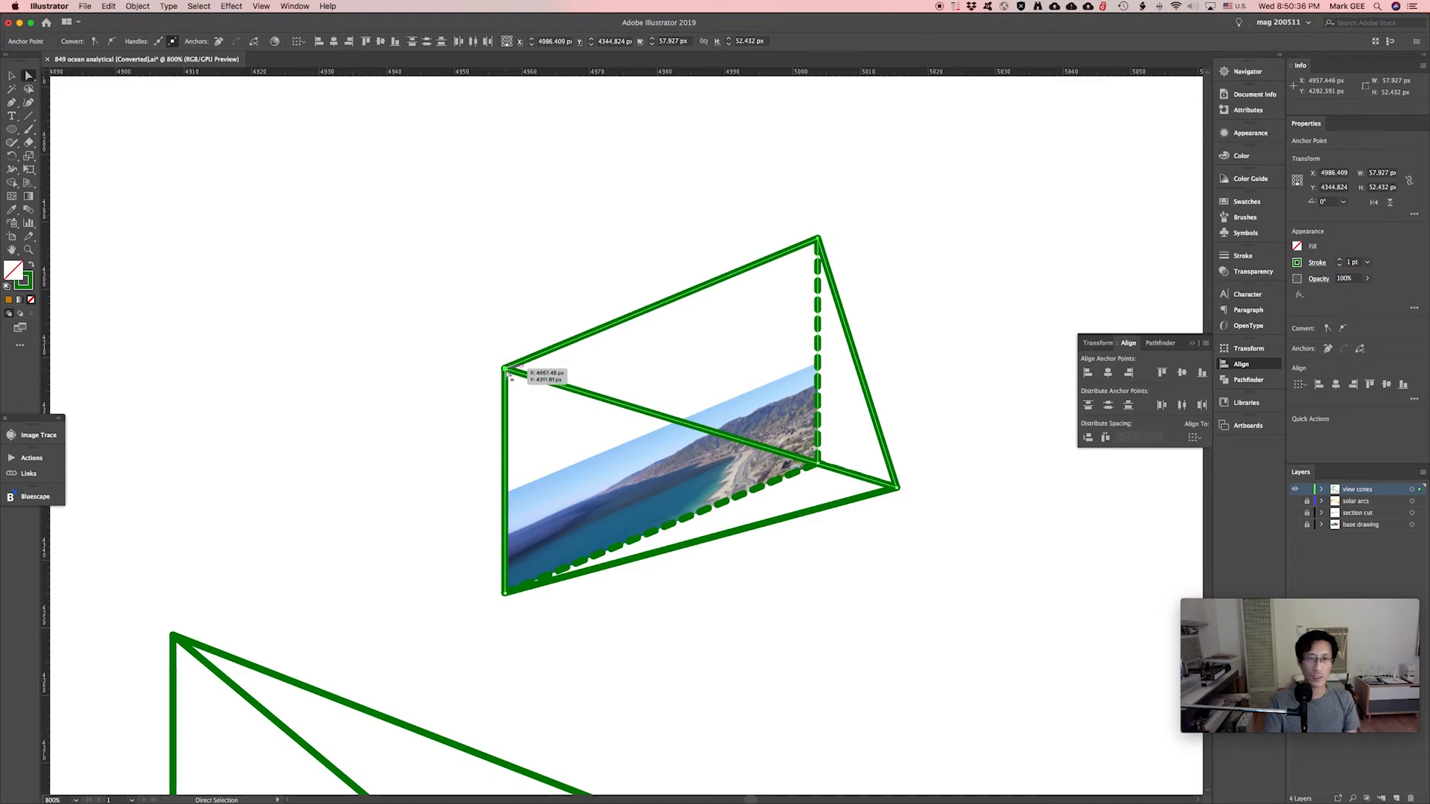
{"action": "left_click_drag", "start_coordinate": [506, 370], "coordinate": [507, 497], "text": "shift"}
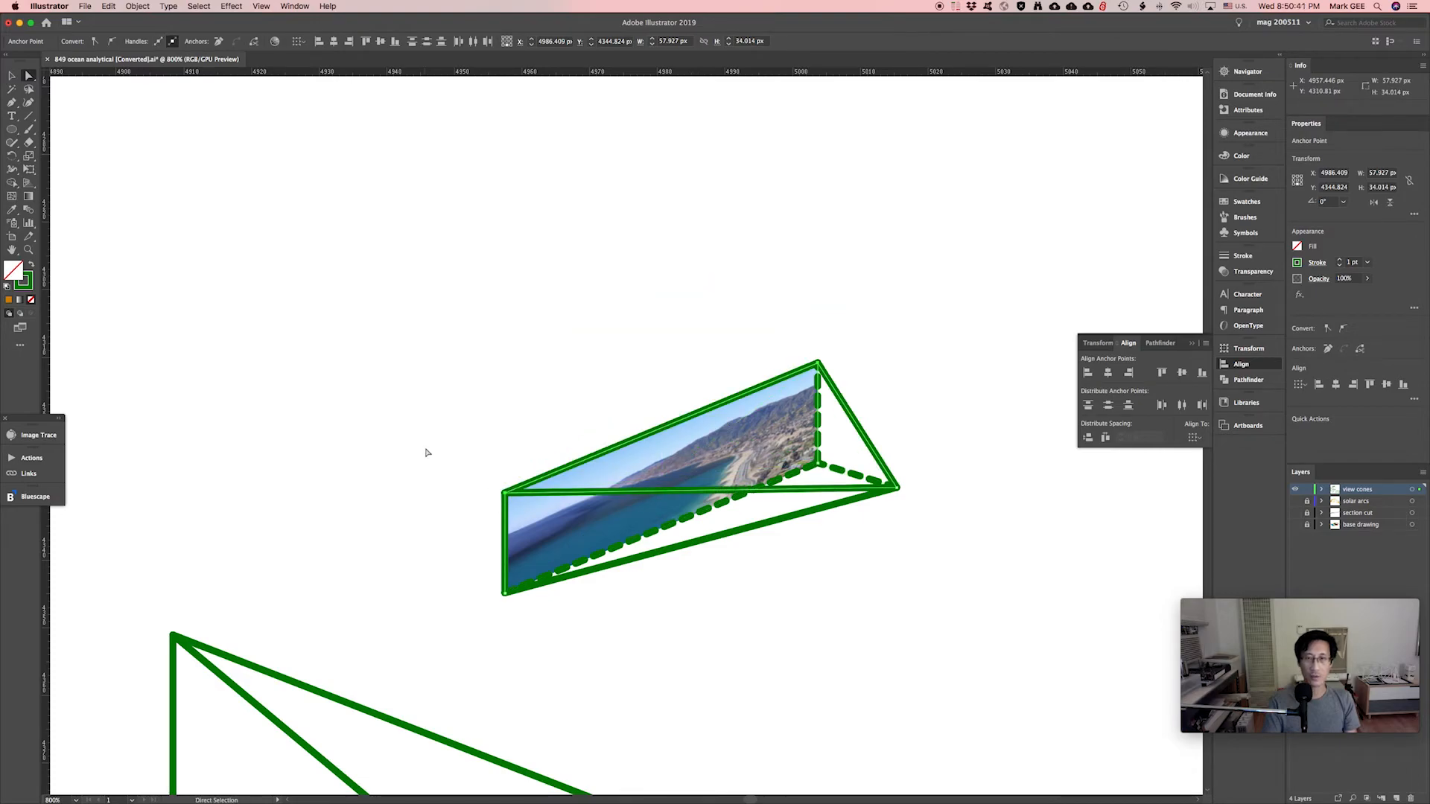
{"action": "left_click", "coordinate": [589, 387]}
{"action": "key", "text": "super+minus"}
{"action": "key", "text": "super+minus"}
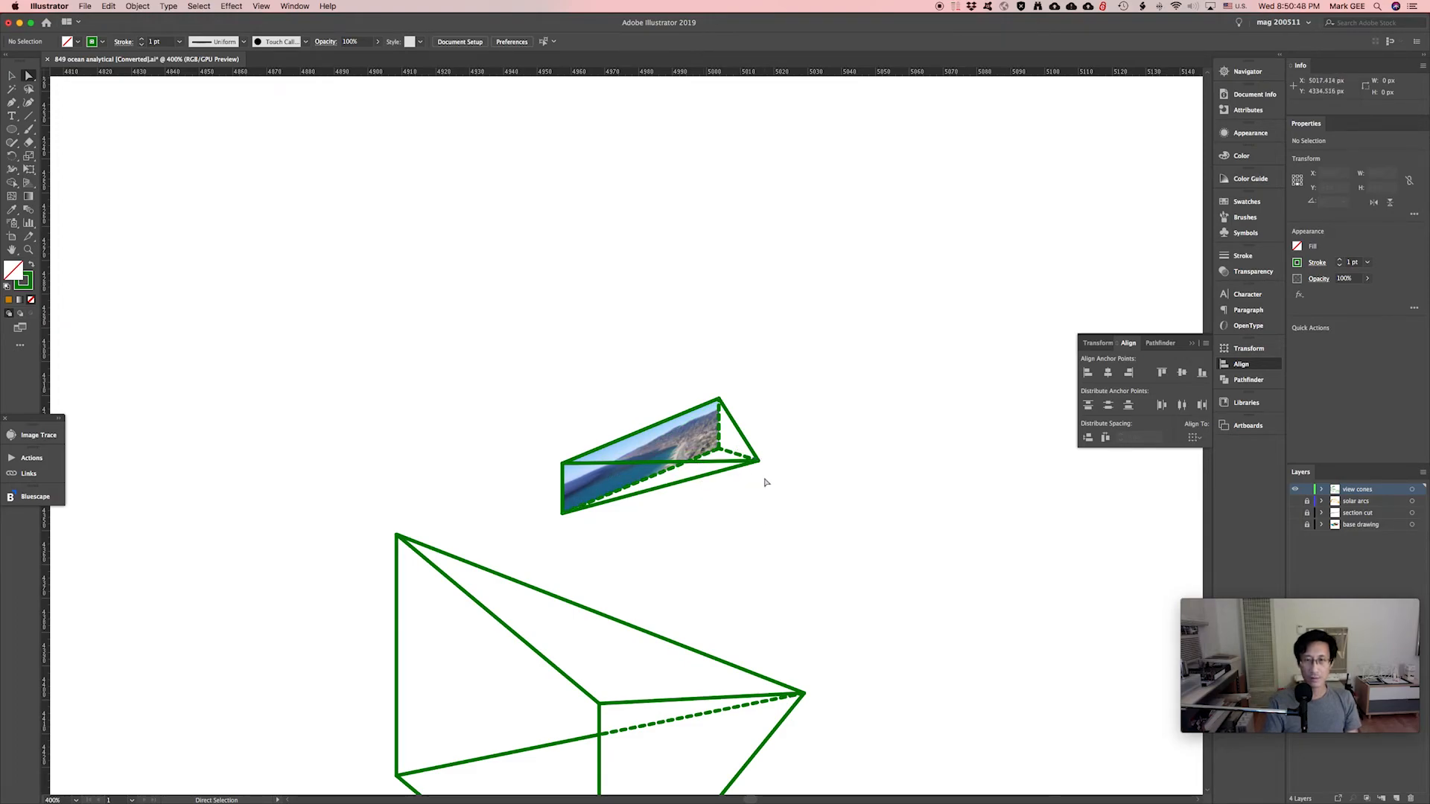
{"action": "left_click_drag", "start_coordinate": [782, 495], "coordinate": [760, 459]}
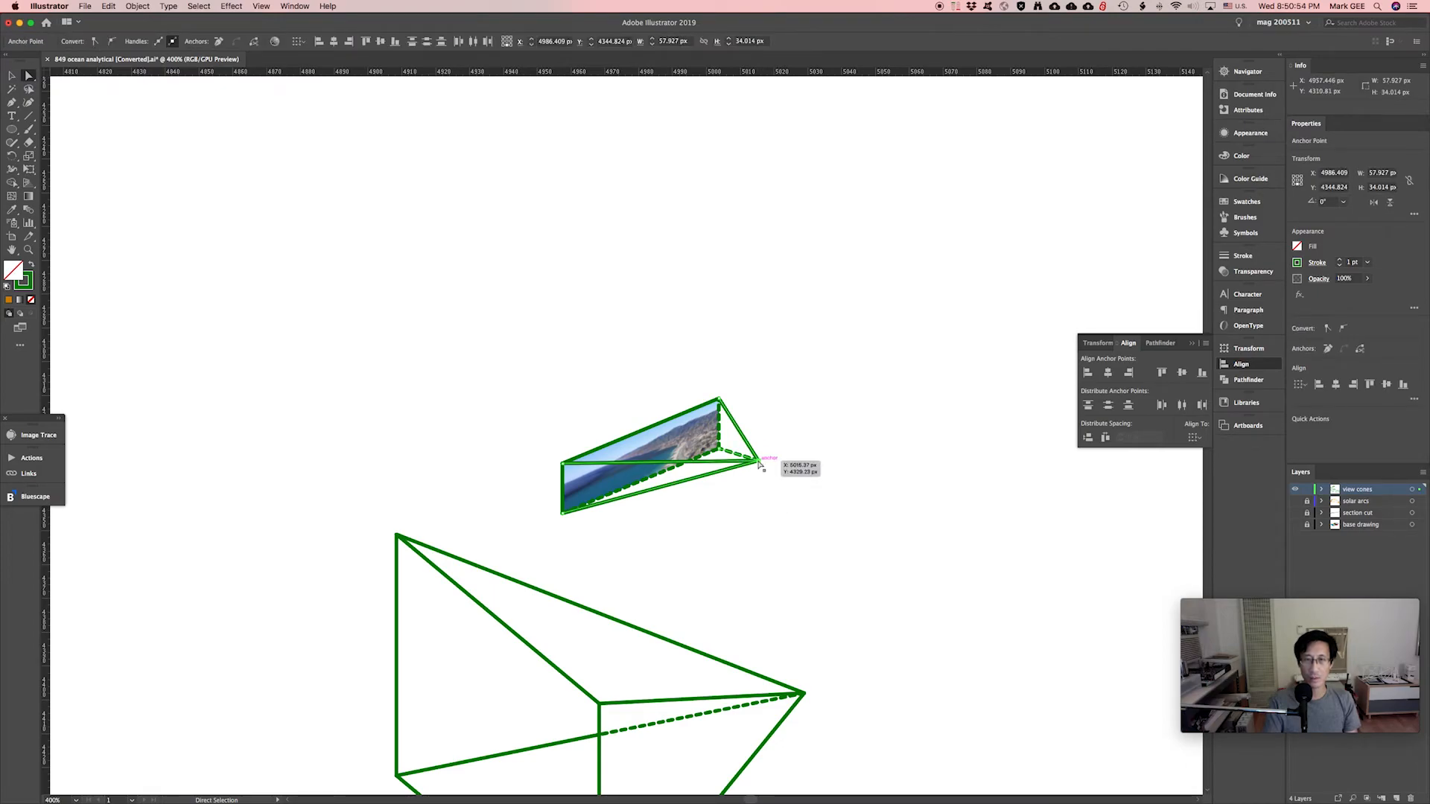
{"action": "left_click_drag", "start_coordinate": [758, 461], "coordinate": [804, 497]}
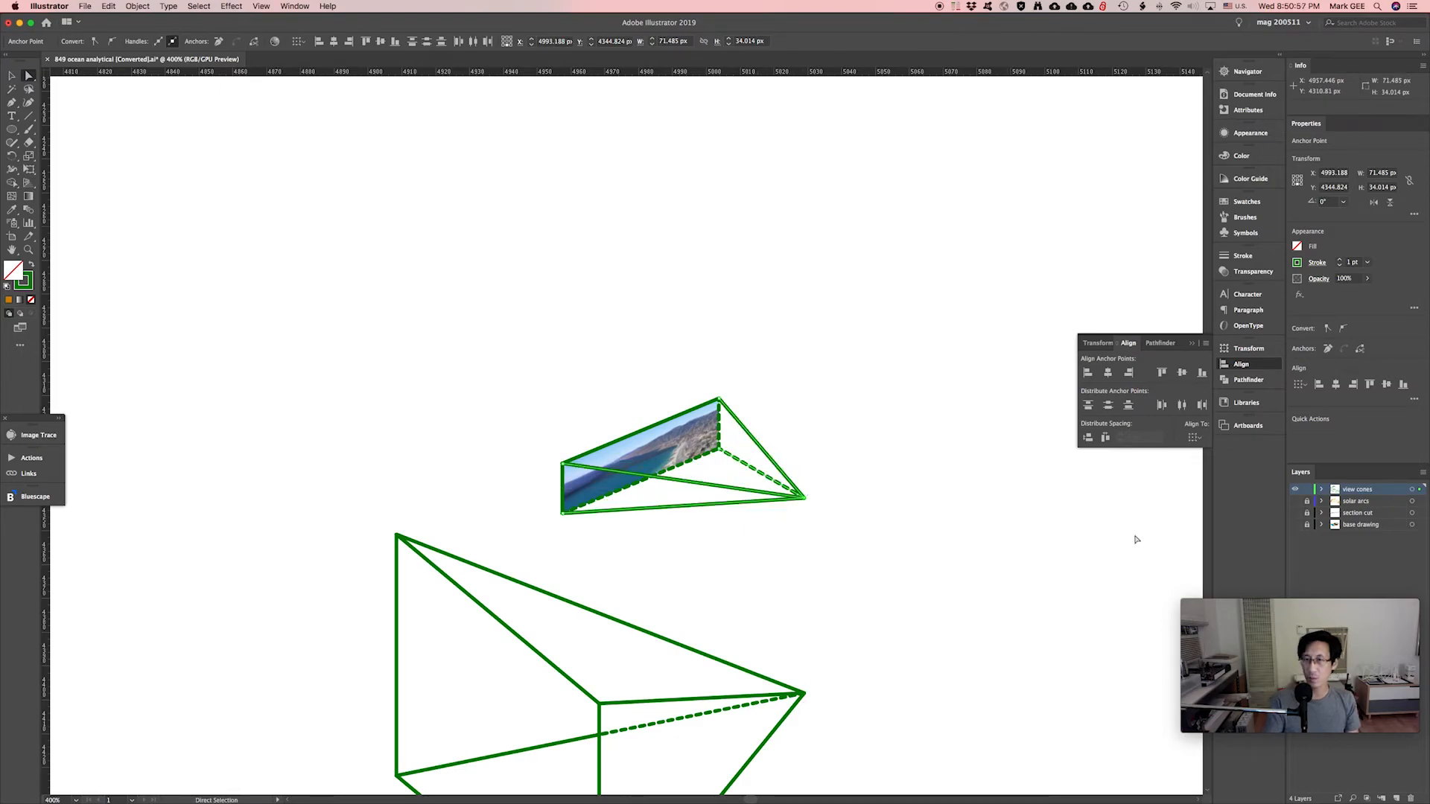
{"action": "left_click", "coordinate": [1295, 525]}
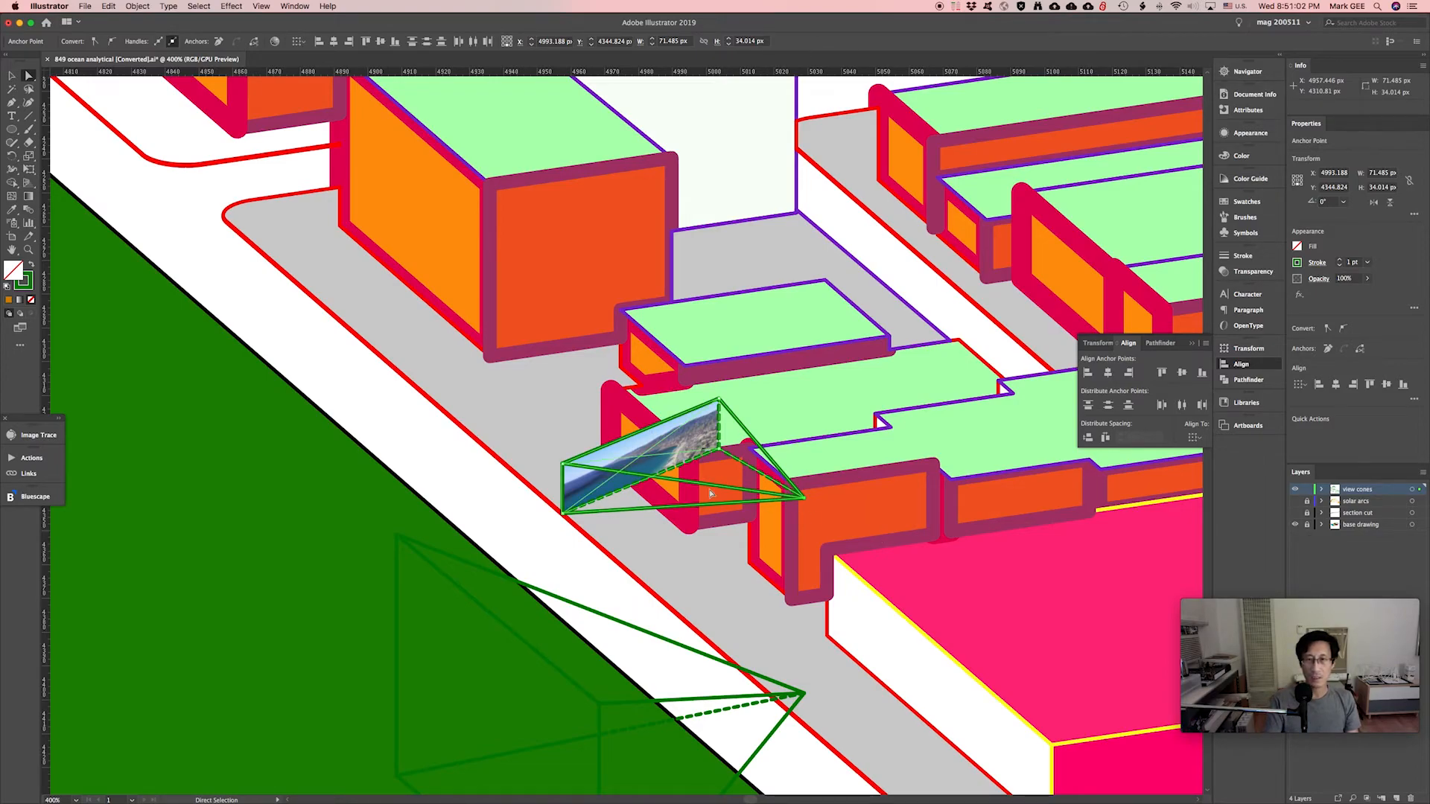
Nudge the cone tip down-right and move the view-cone group down and left.
{"action": "left_click_drag", "start_coordinate": [805, 505], "coordinate": [831, 517]}
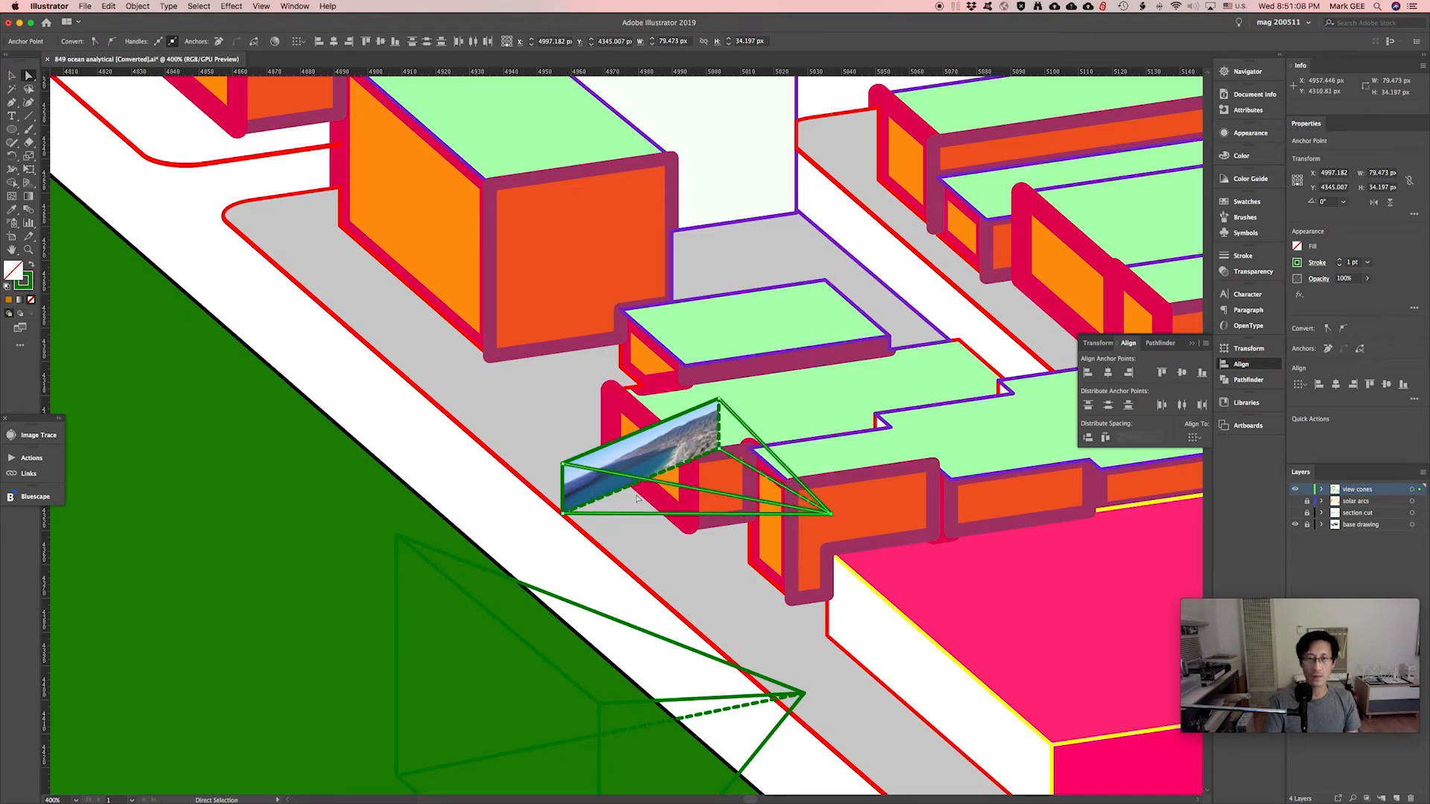
{"action": "key", "text": "v"}
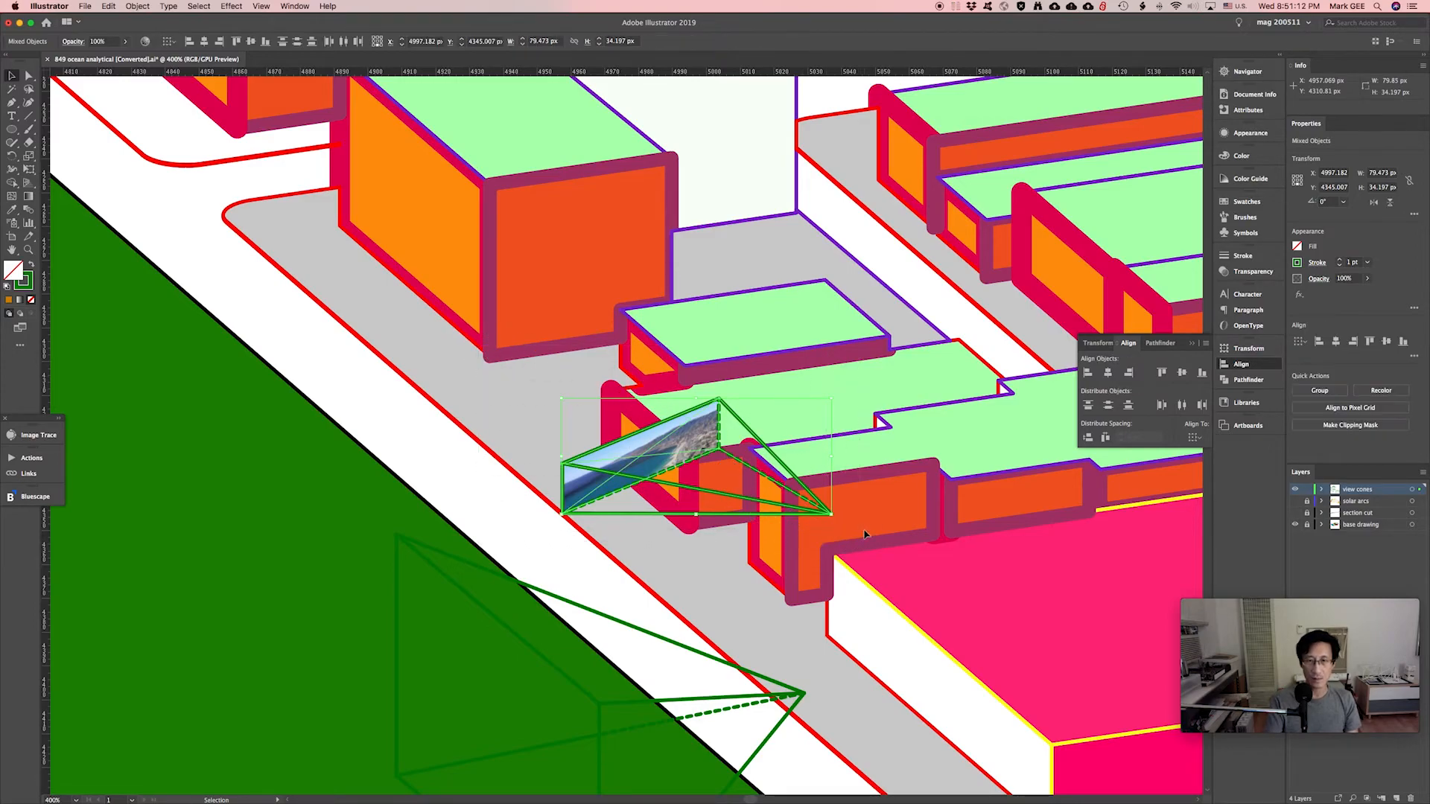
{"action": "left_click_drag", "start_coordinate": [666, 464], "coordinate": [623, 519]}
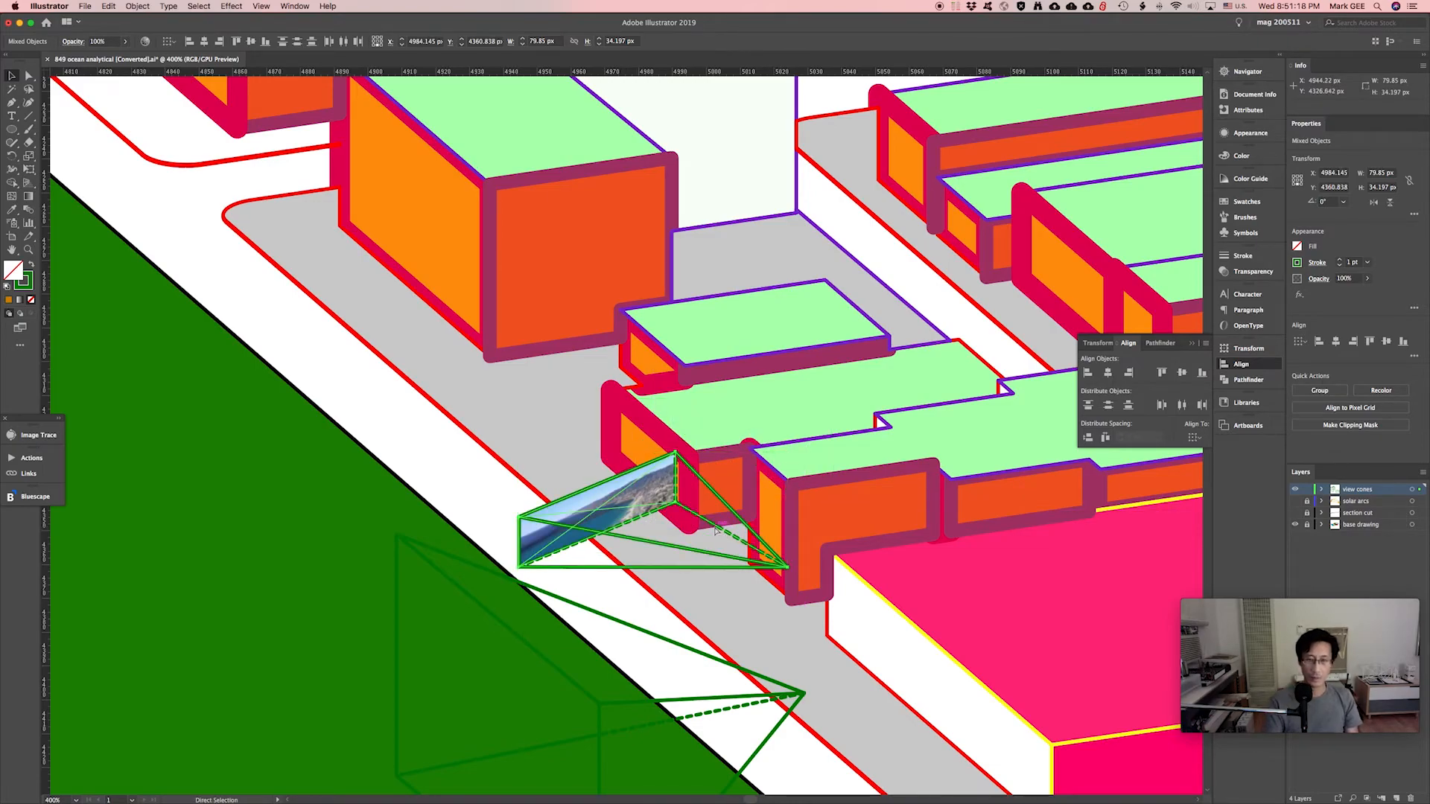
{"action": "left_click", "coordinate": [767, 465]}
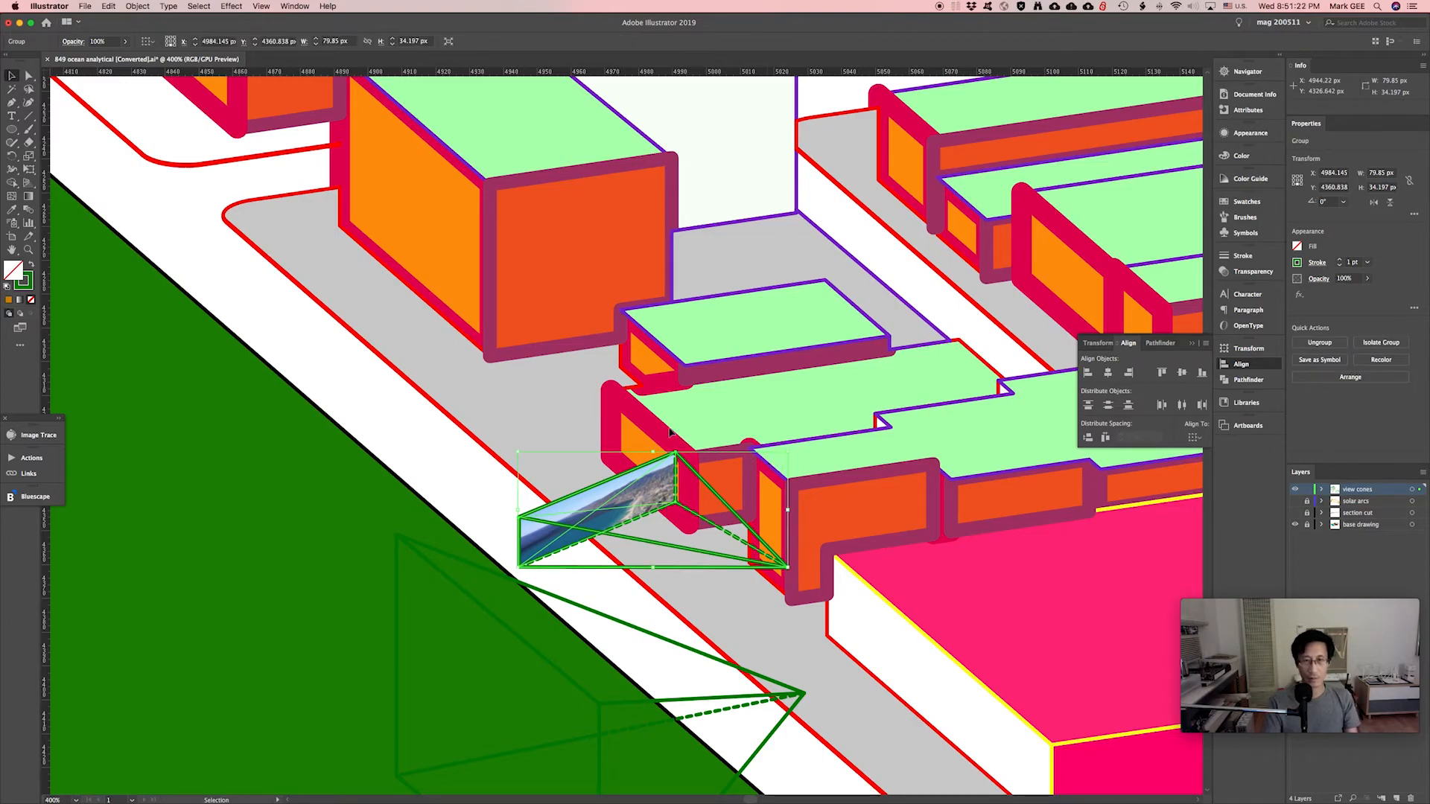
{"action": "left_click", "coordinate": [667, 478]}
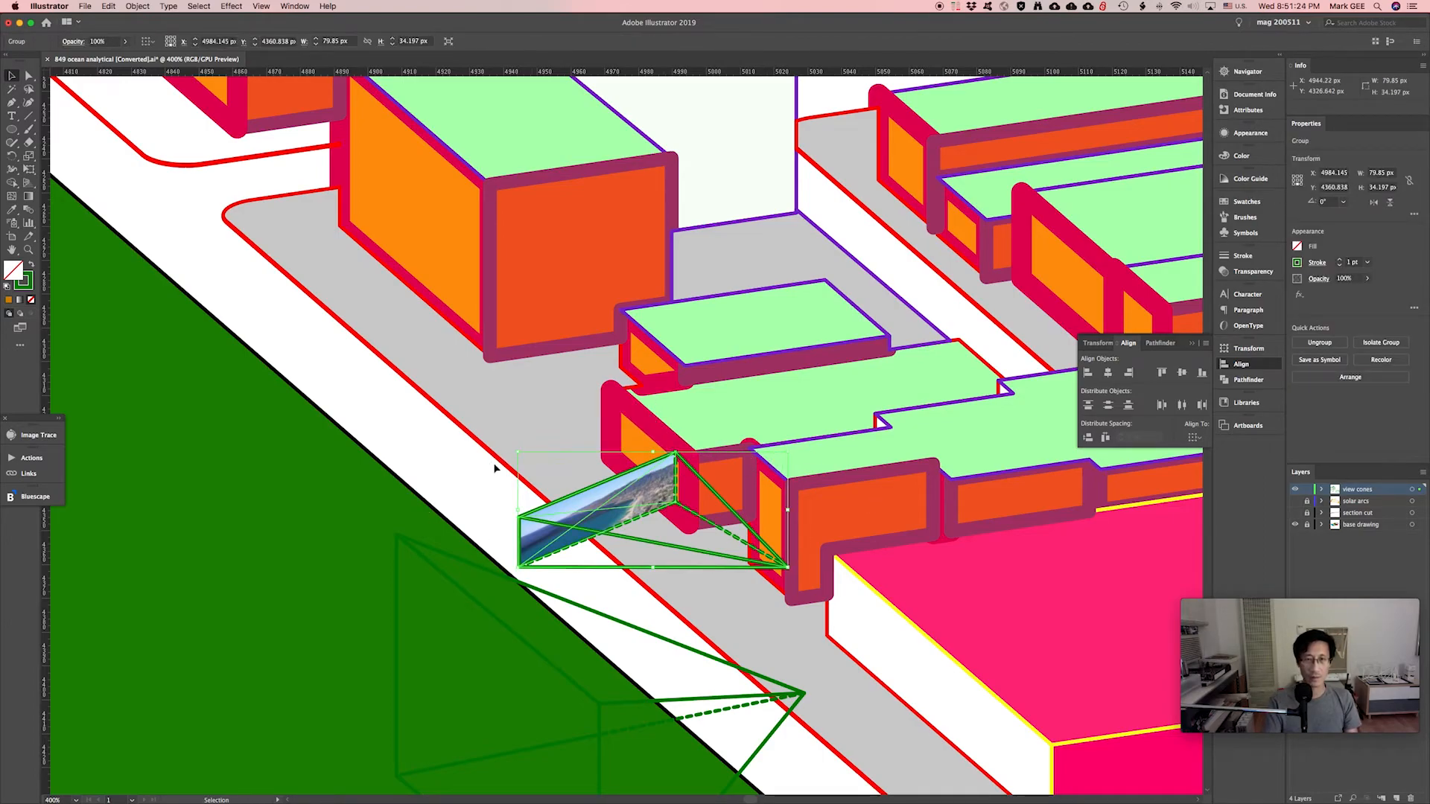
Enlarge the view-cone group from its top-left corner and nudge it down two arrow-key steps.
{"action": "key", "text": "super+minus"}
{"action": "key", "text": "super+minus"}
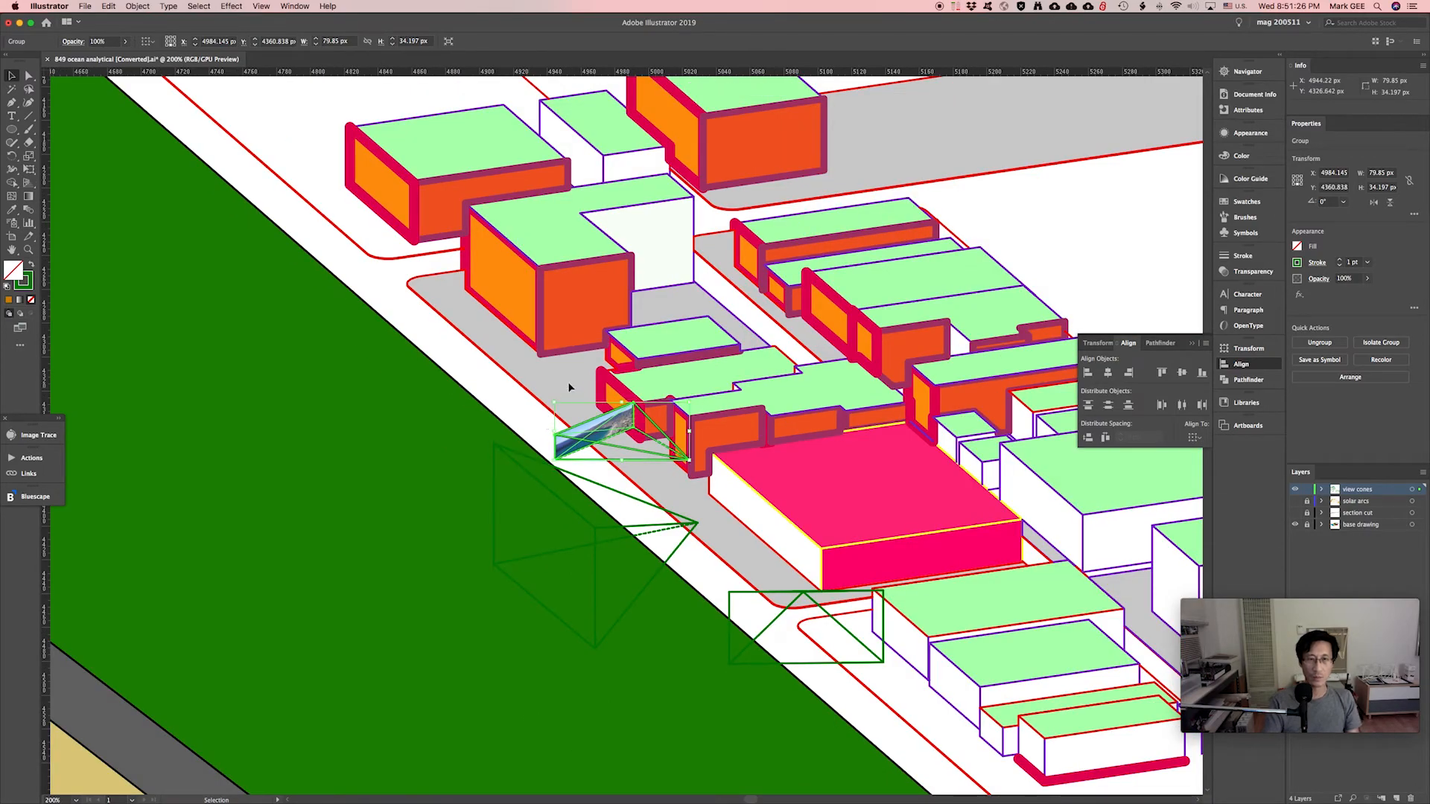
{"action": "left_click_drag", "start_coordinate": [553, 403], "coordinate": [223, 201]}
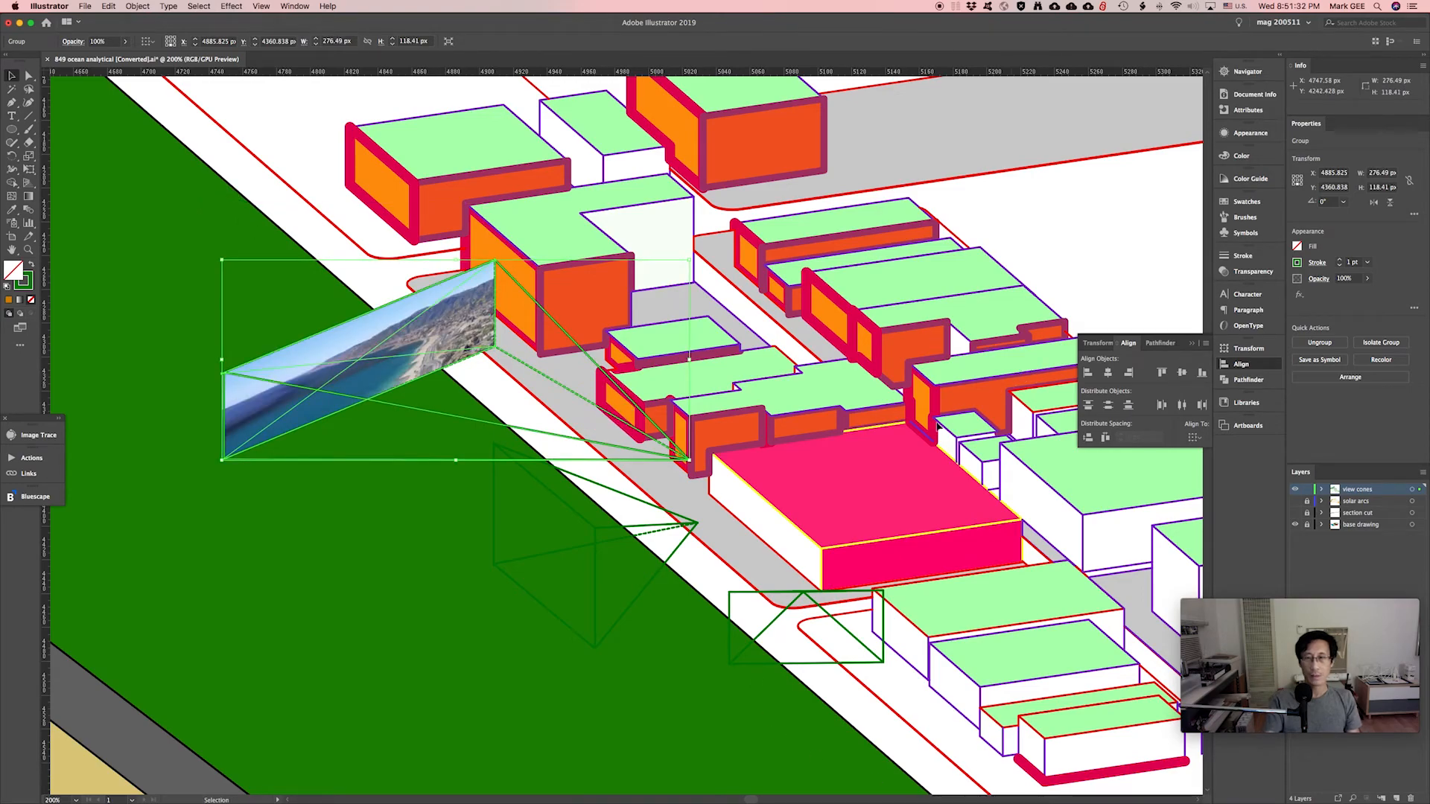
{"action": "left_click", "coordinate": [1114, 236]}
{"action": "left_click_drag", "start_coordinate": [440, 386], "coordinate": [551, 388]}
{"action": "key", "text": "super+minus"}
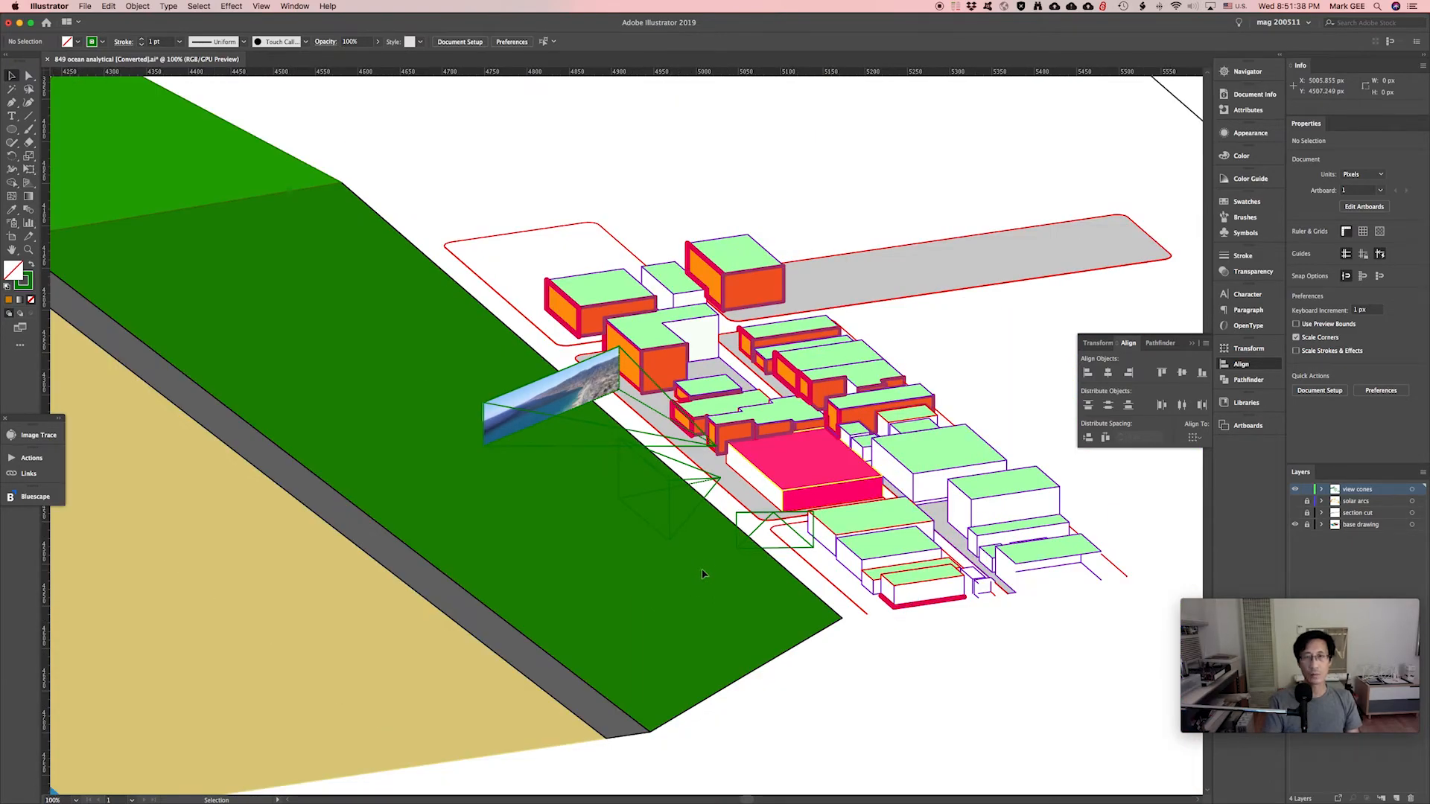
{"action": "left_click", "coordinate": [577, 411]}
{"action": "key", "text": "Down"}
{"action": "key", "text": "Down"}
{"action": "key", "text": "Down"}
{"action": "key", "text": "Down"}
{"action": "key", "text": "Down"}
{"action": "key", "text": "Down"}
{"action": "key", "text": "Down"}
{"action": "key", "text": "Down"}
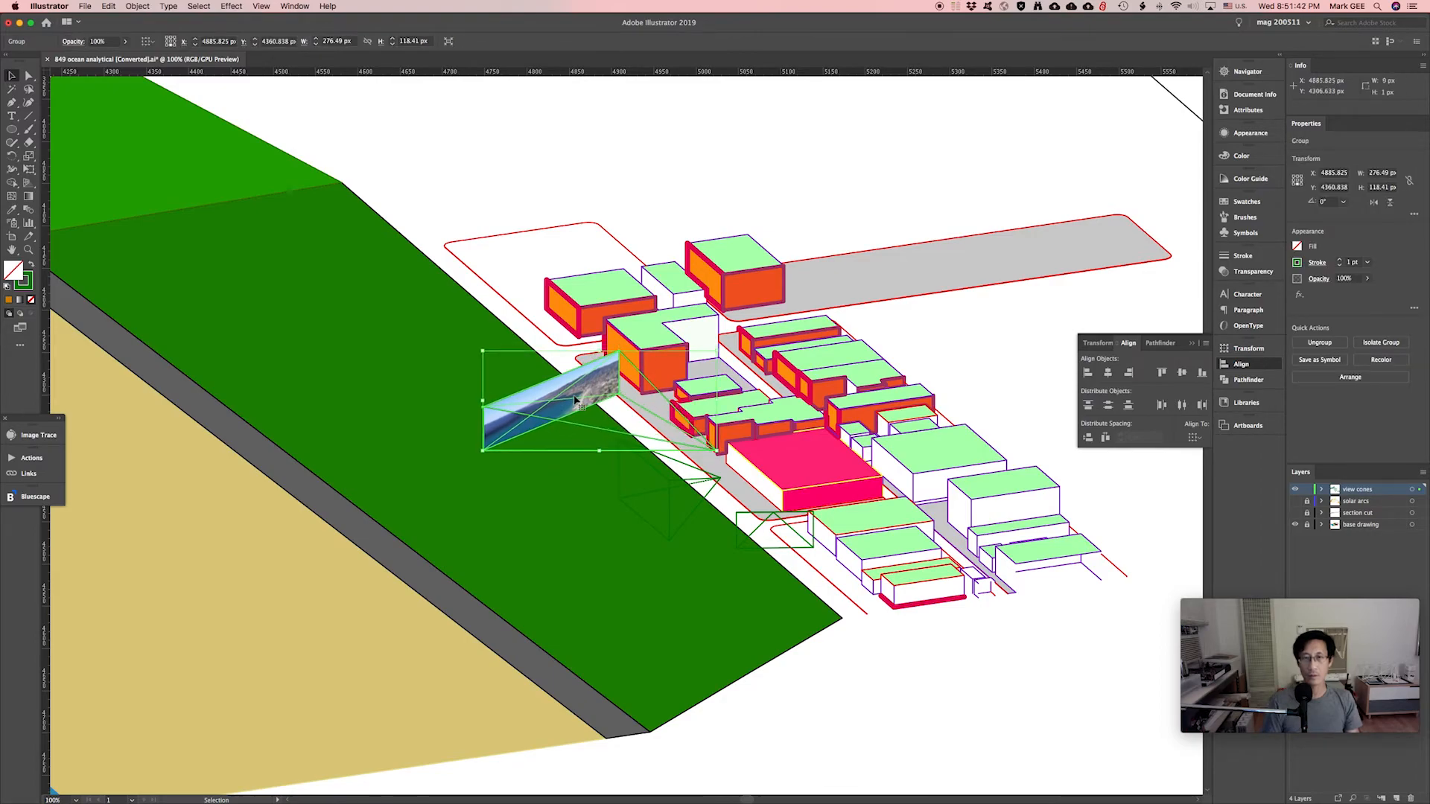
{"action": "key", "text": "Down"}
{"action": "key", "text": "Down"}
{"action": "key", "text": "Down"}
{"action": "key", "text": "Down"}
{"action": "key", "text": "Down"}
{"action": "key", "text": "Down"}
{"action": "key", "text": "Down"}
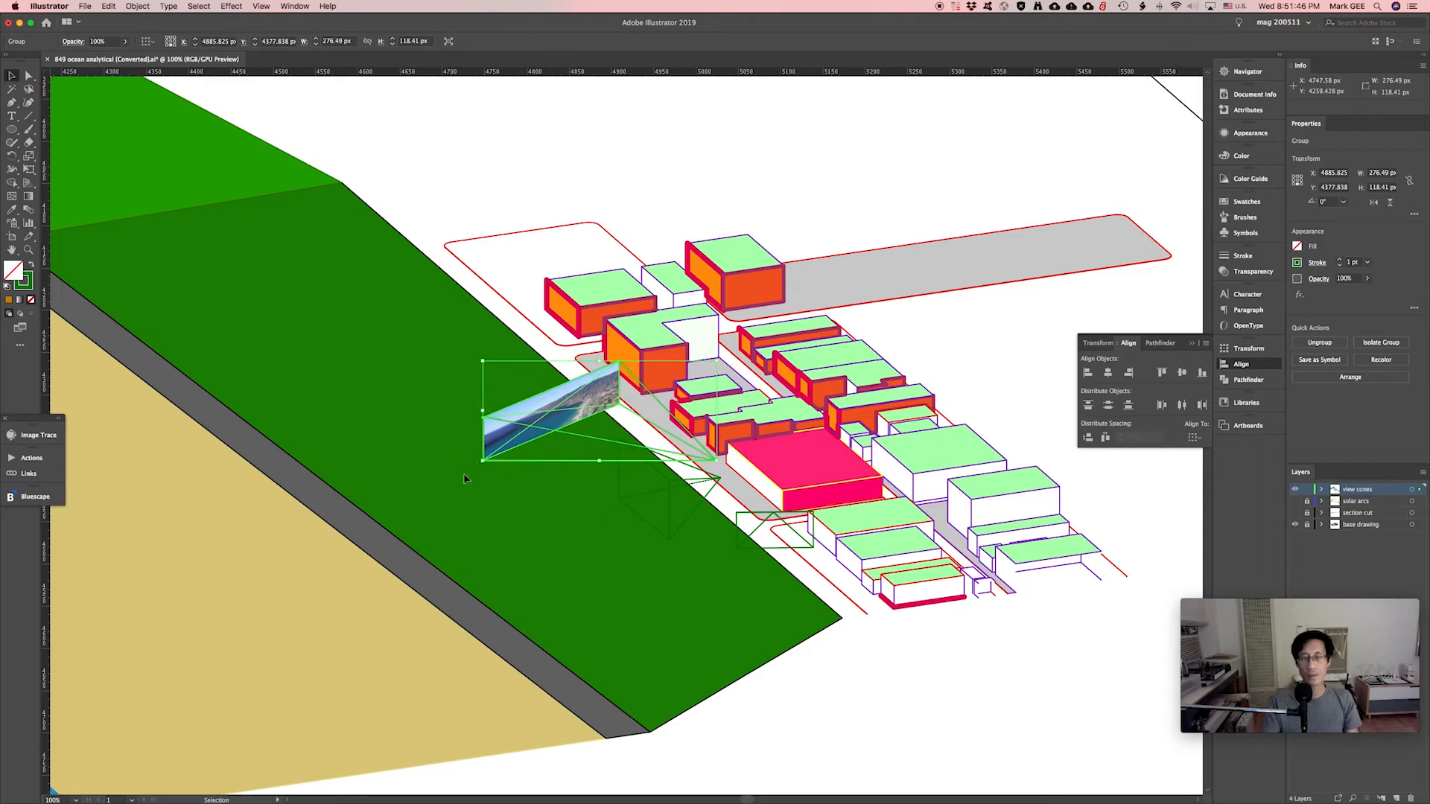
Set the view-cone group's stroke to 4 pt weight, black, with Dashed Line enabled.
{"action": "left_click", "coordinate": [479, 499]}
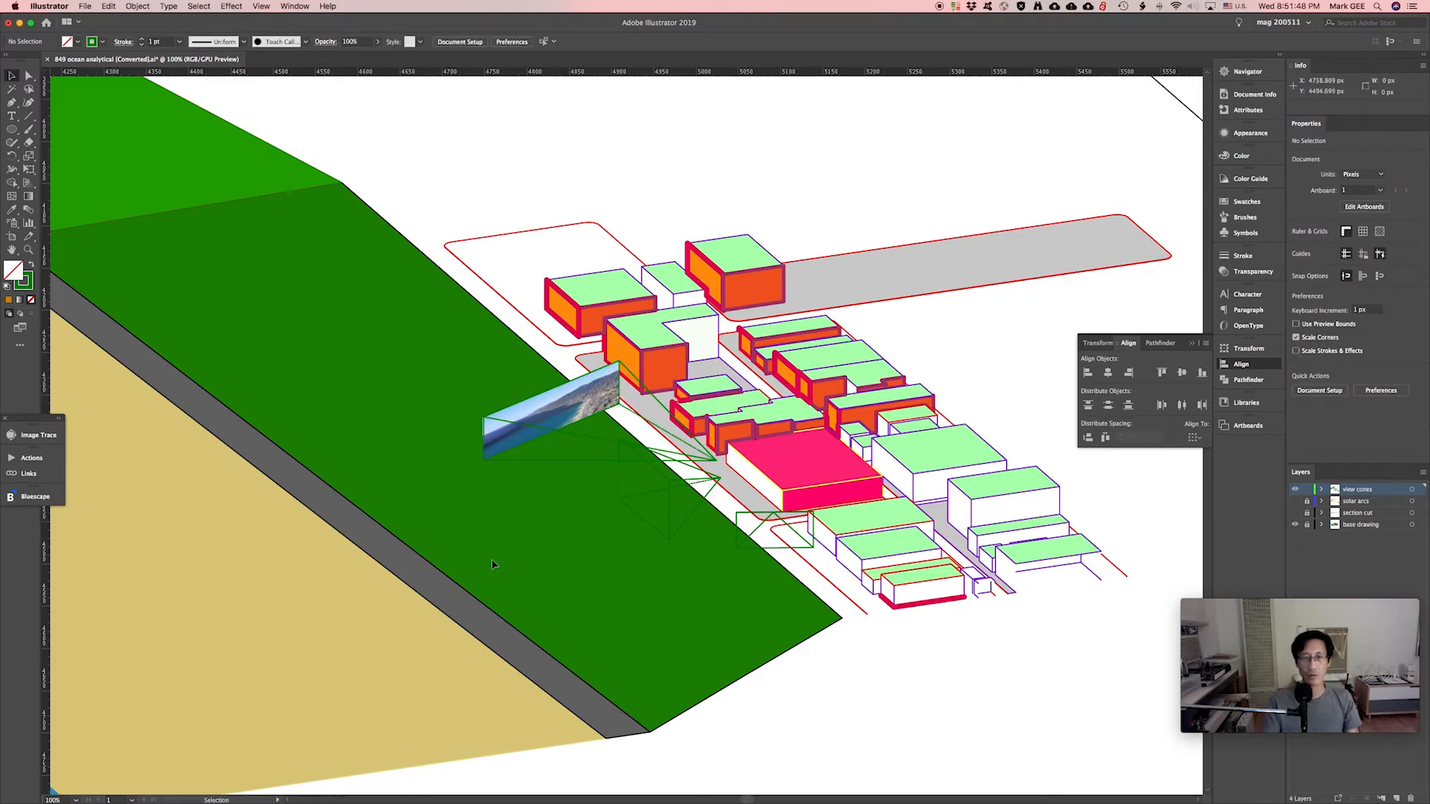
{"action": "left_click", "coordinate": [576, 439]}
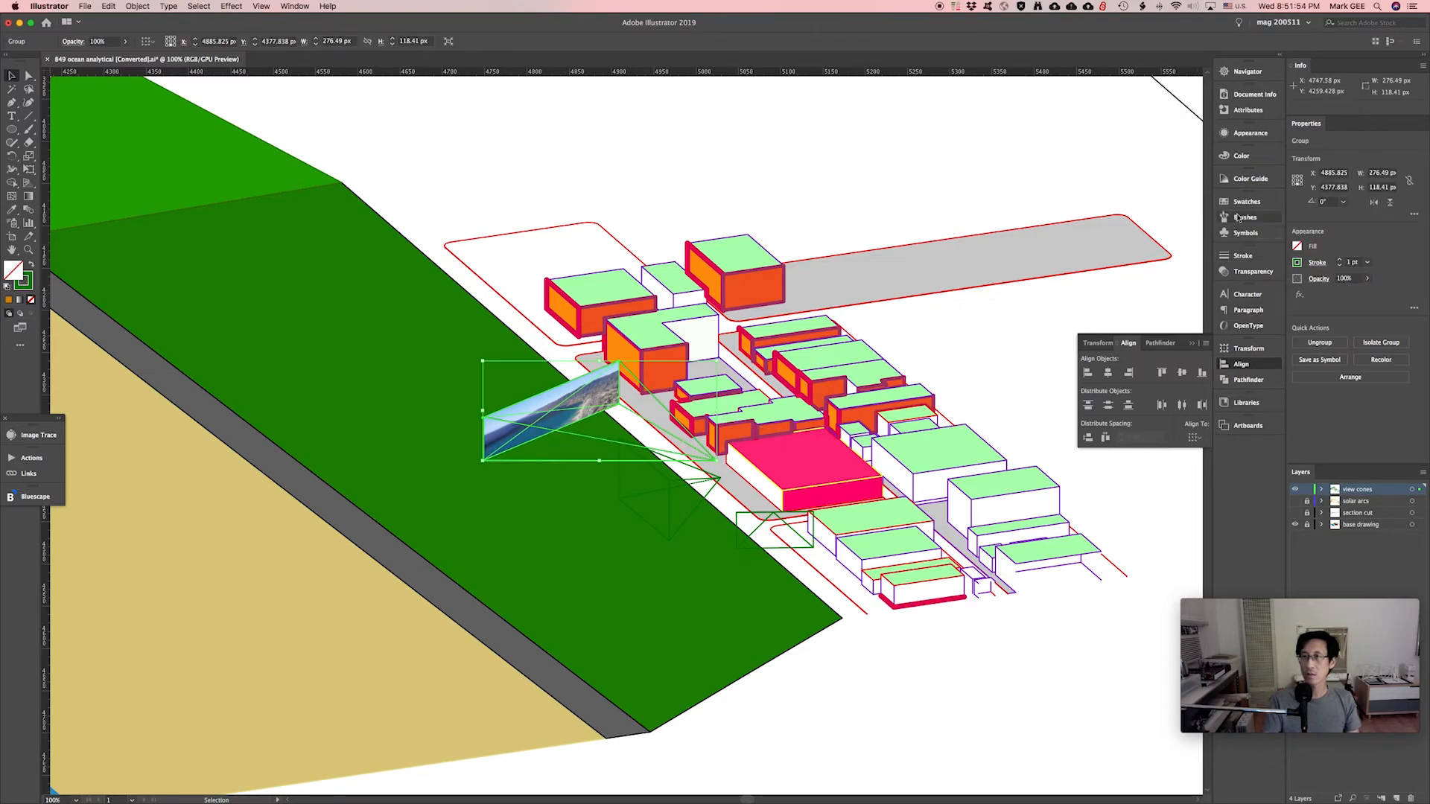
{"action": "left_click", "coordinate": [1245, 257]}
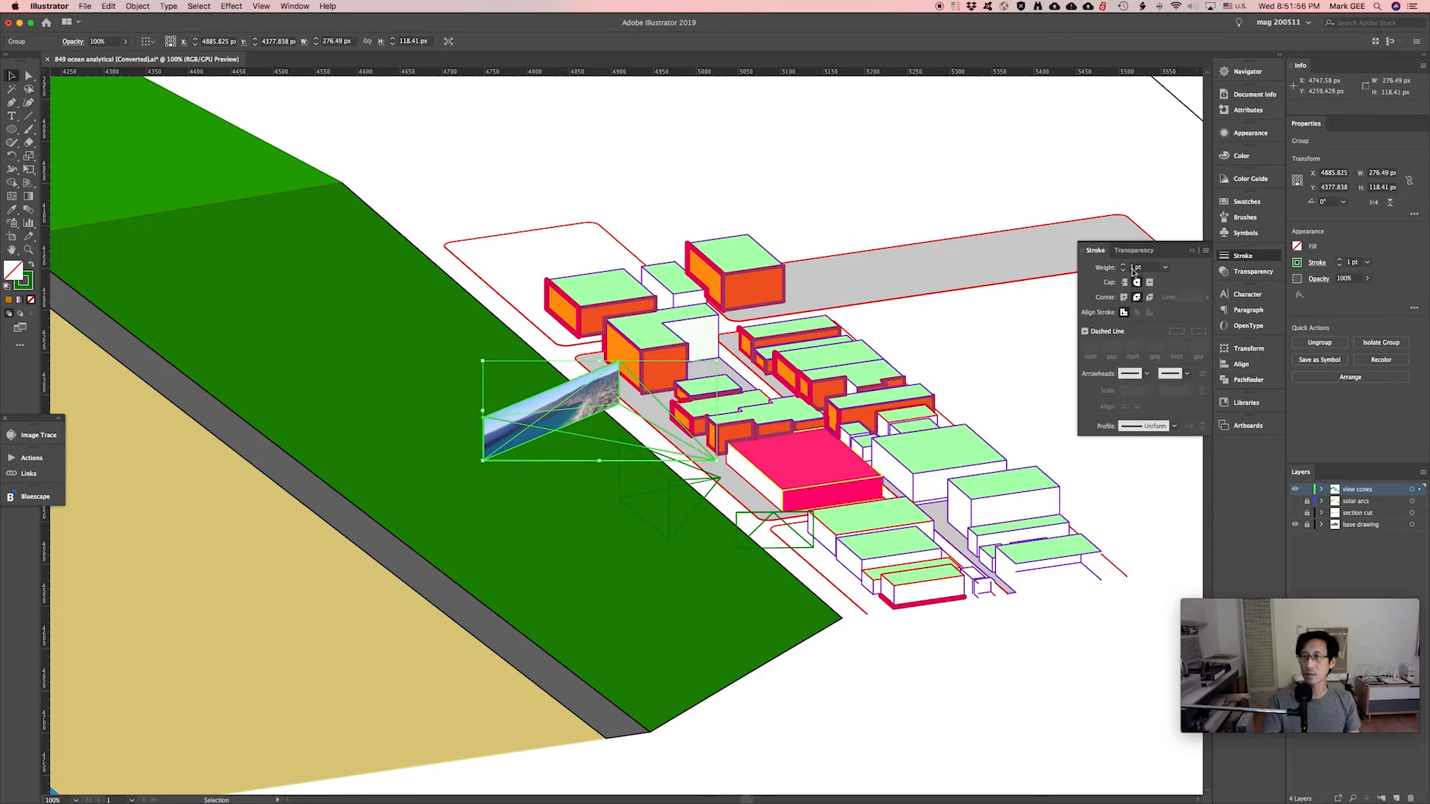
{"action": "left_click", "coordinate": [1166, 269]}
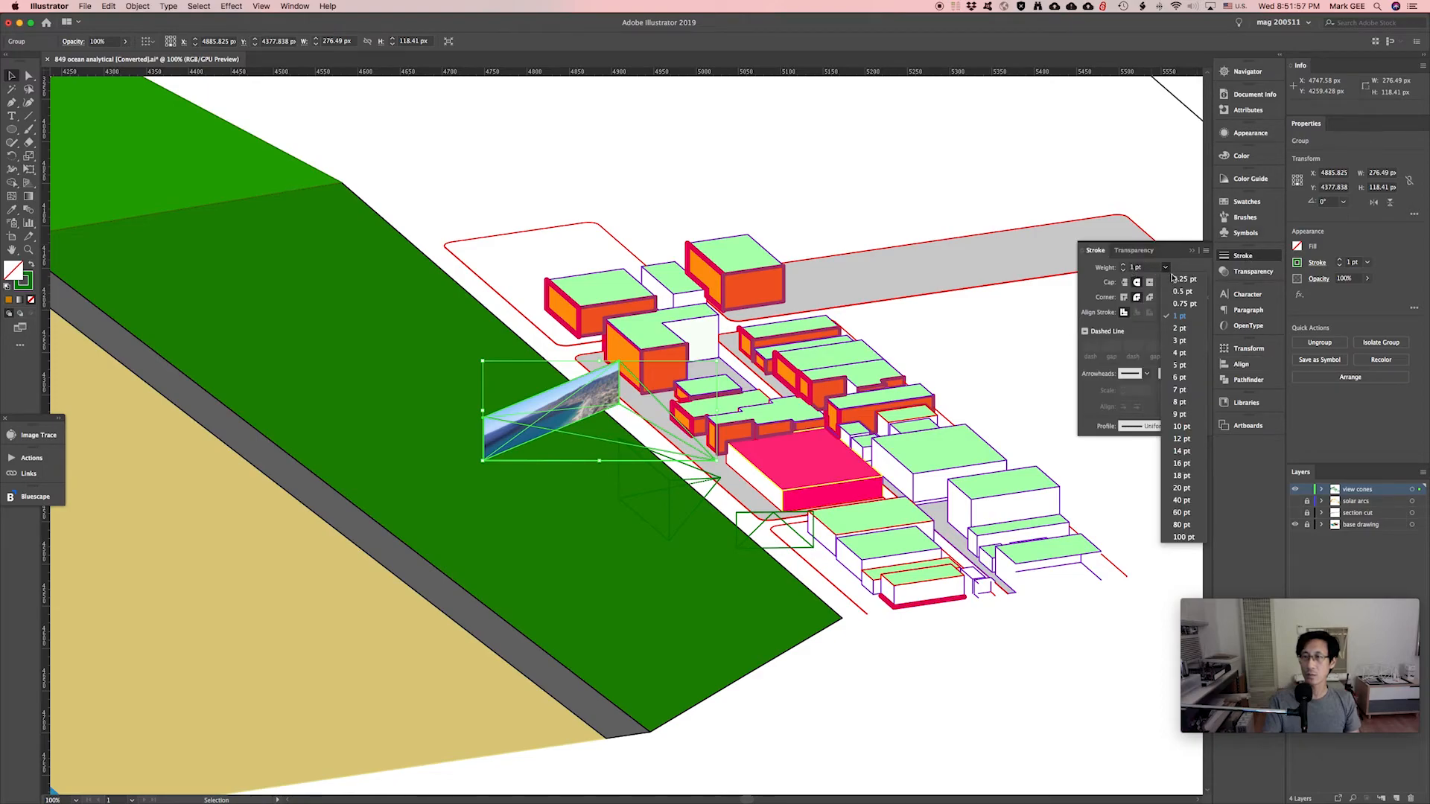
{"action": "left_click", "coordinate": [1178, 353]}
{"action": "left_click", "coordinate": [1241, 156]}
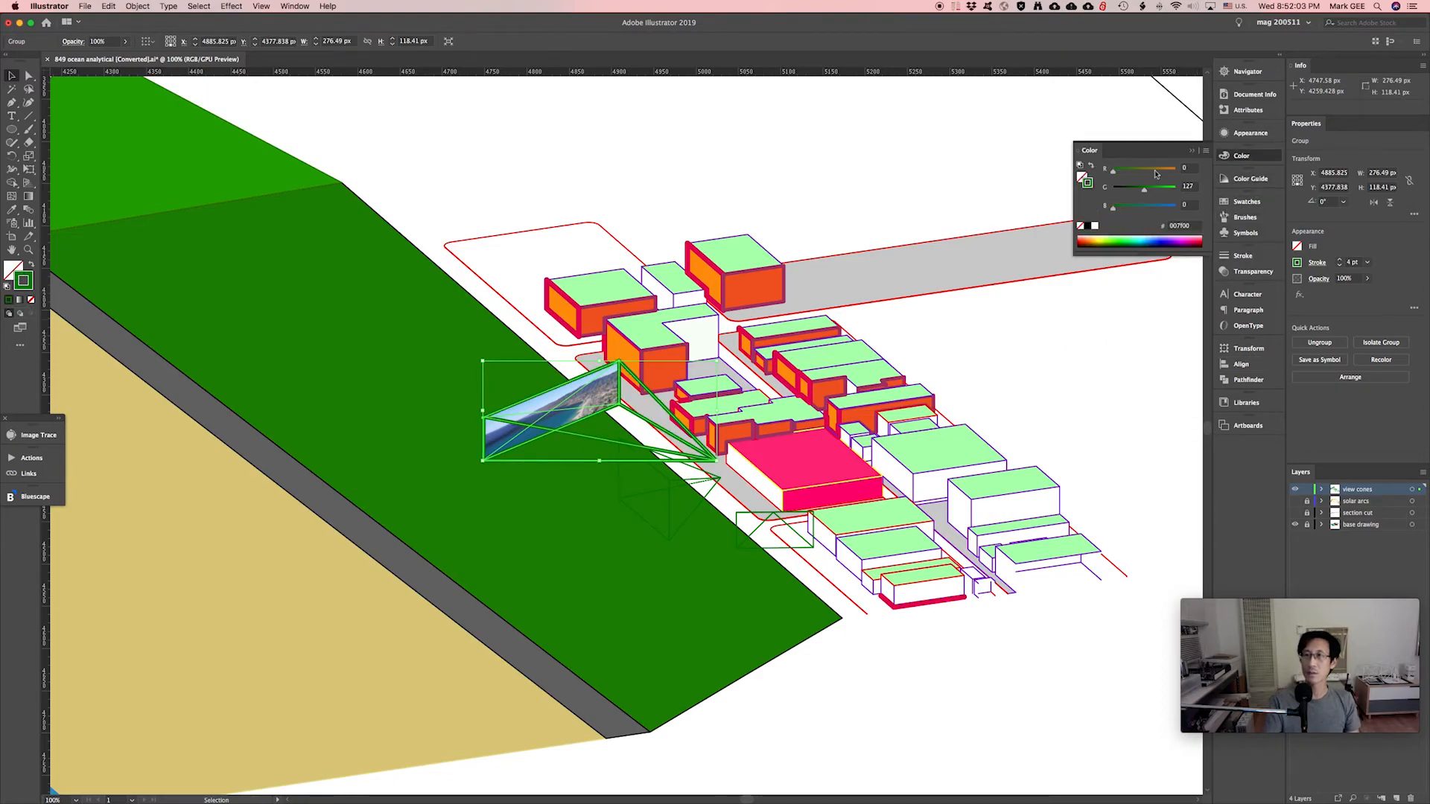
{"action": "left_click", "coordinate": [1143, 173]}
{"action": "left_click", "coordinate": [1242, 256]}
{"action": "left_click", "coordinate": [1085, 331]}
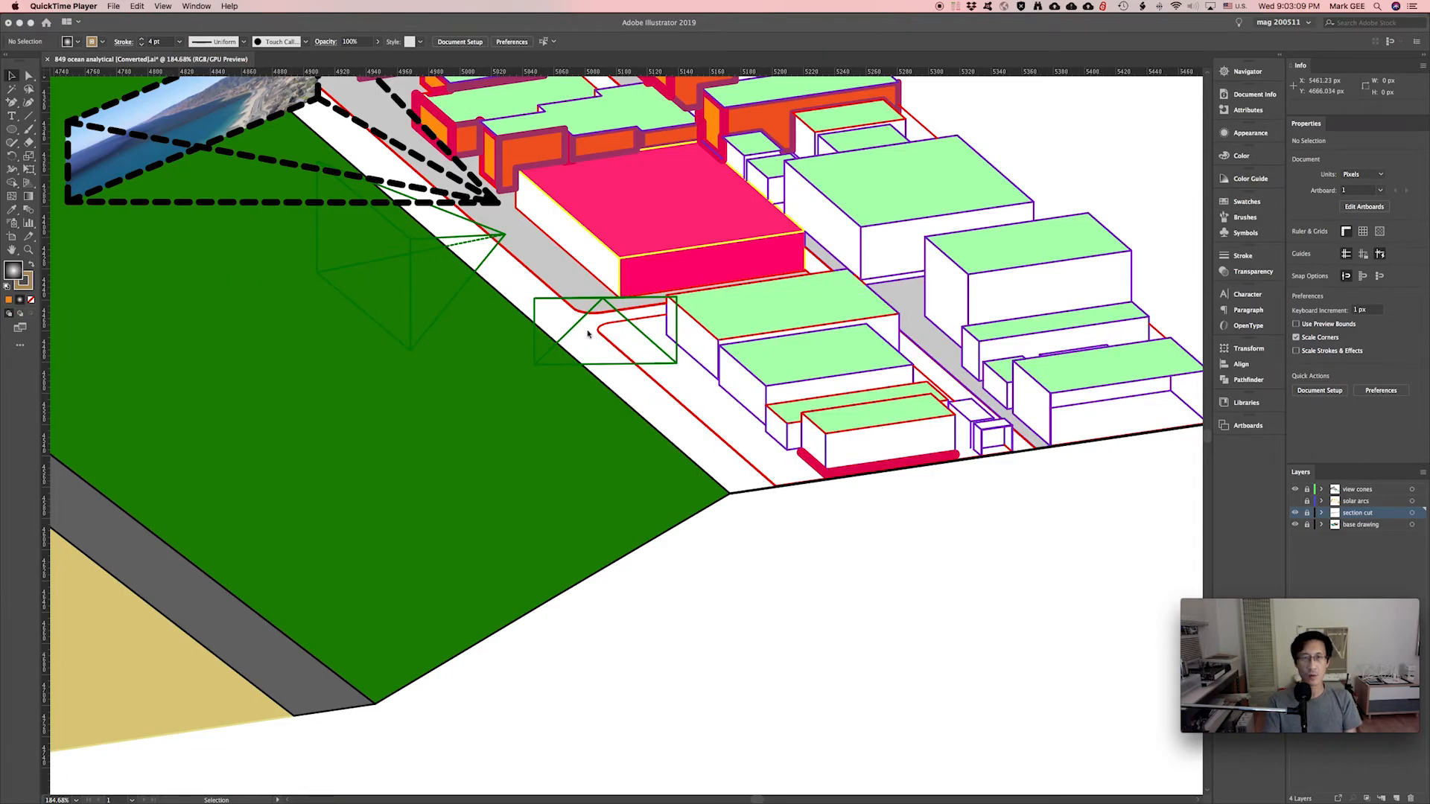
{"action": "left_click", "coordinate": [533, 289]}
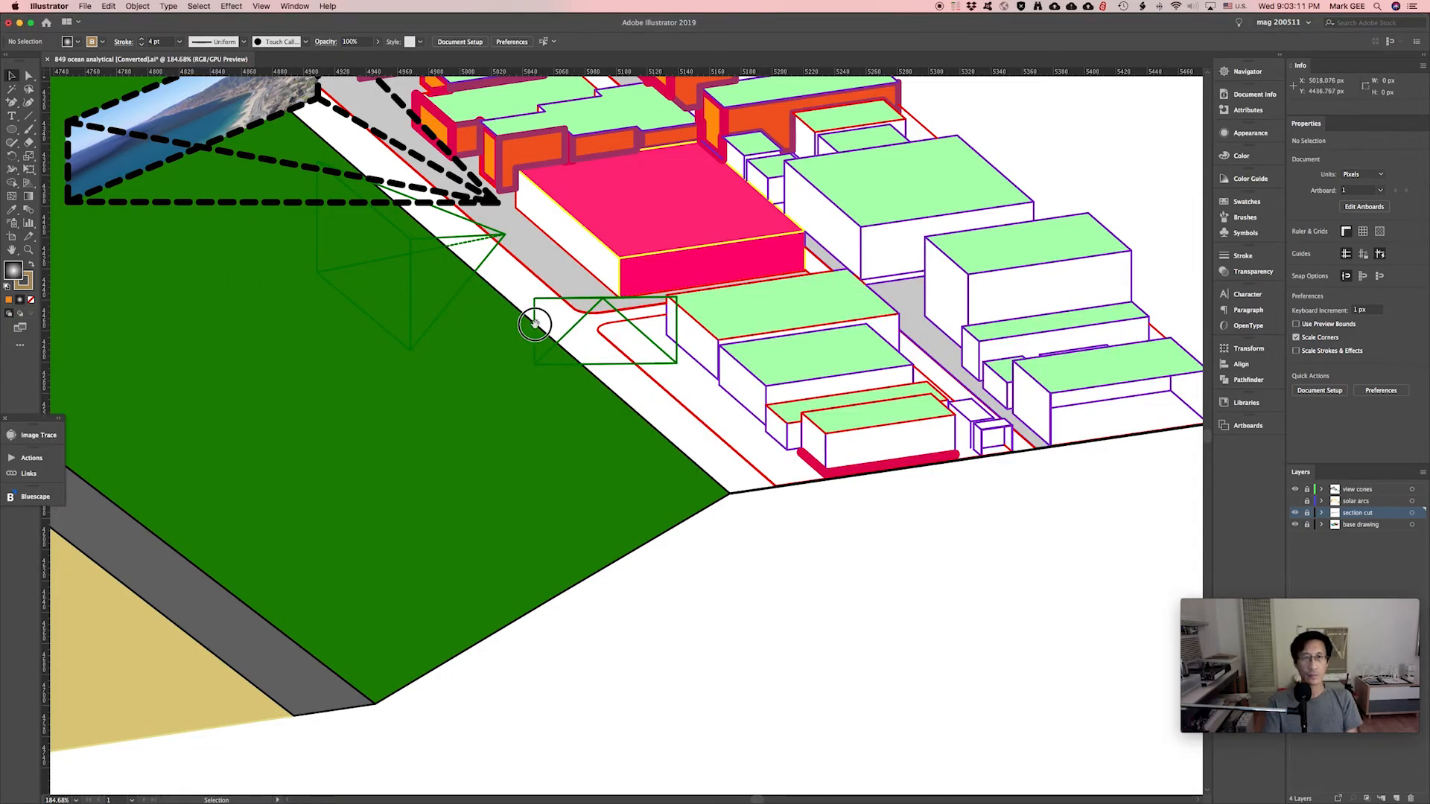
{"action": "left_click_drag", "start_coordinate": [521, 322], "coordinate": [859, 683]}
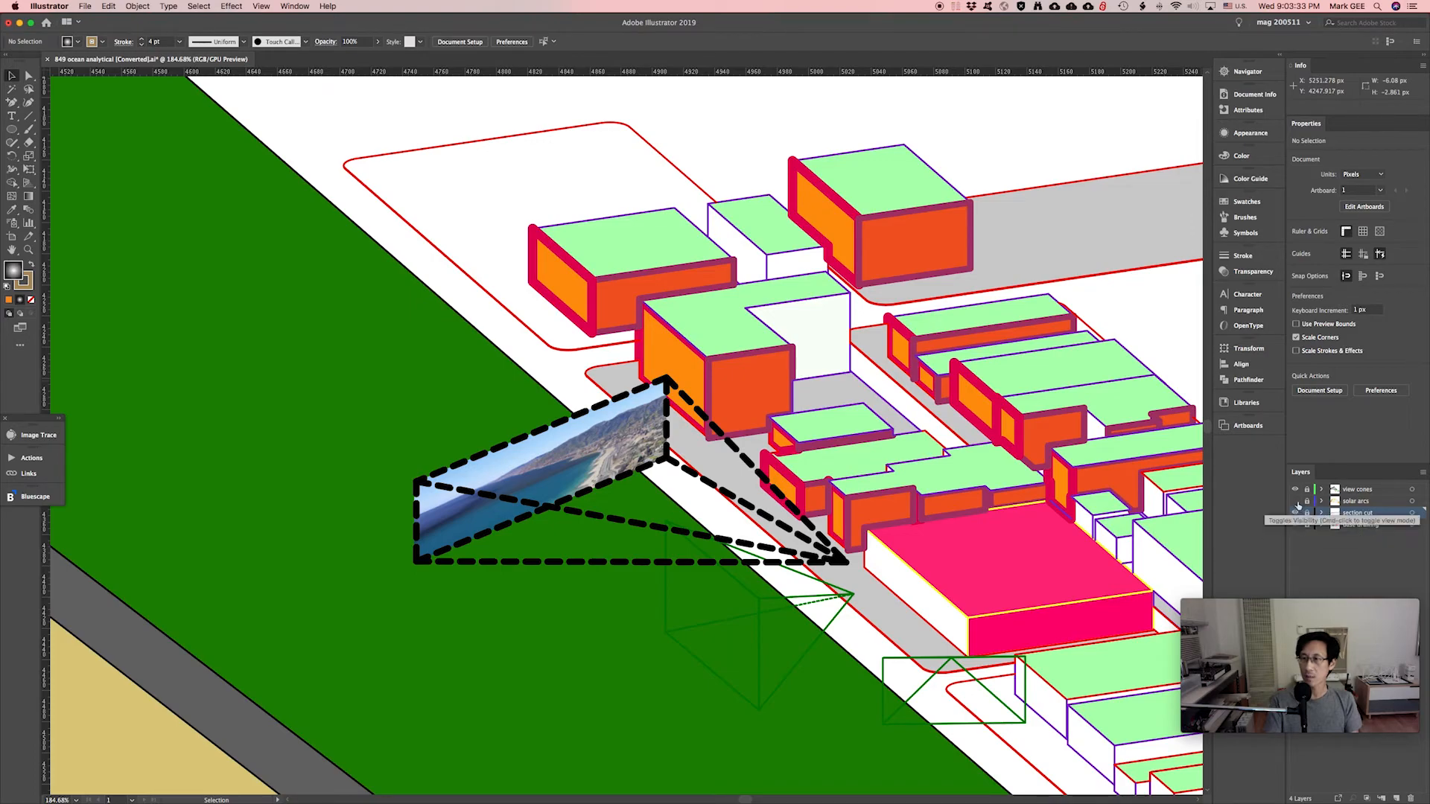
Toggle the view cones layer off and back on and make the solar arcs layer visible again.
{"action": "left_click", "coordinate": [1296, 490]}
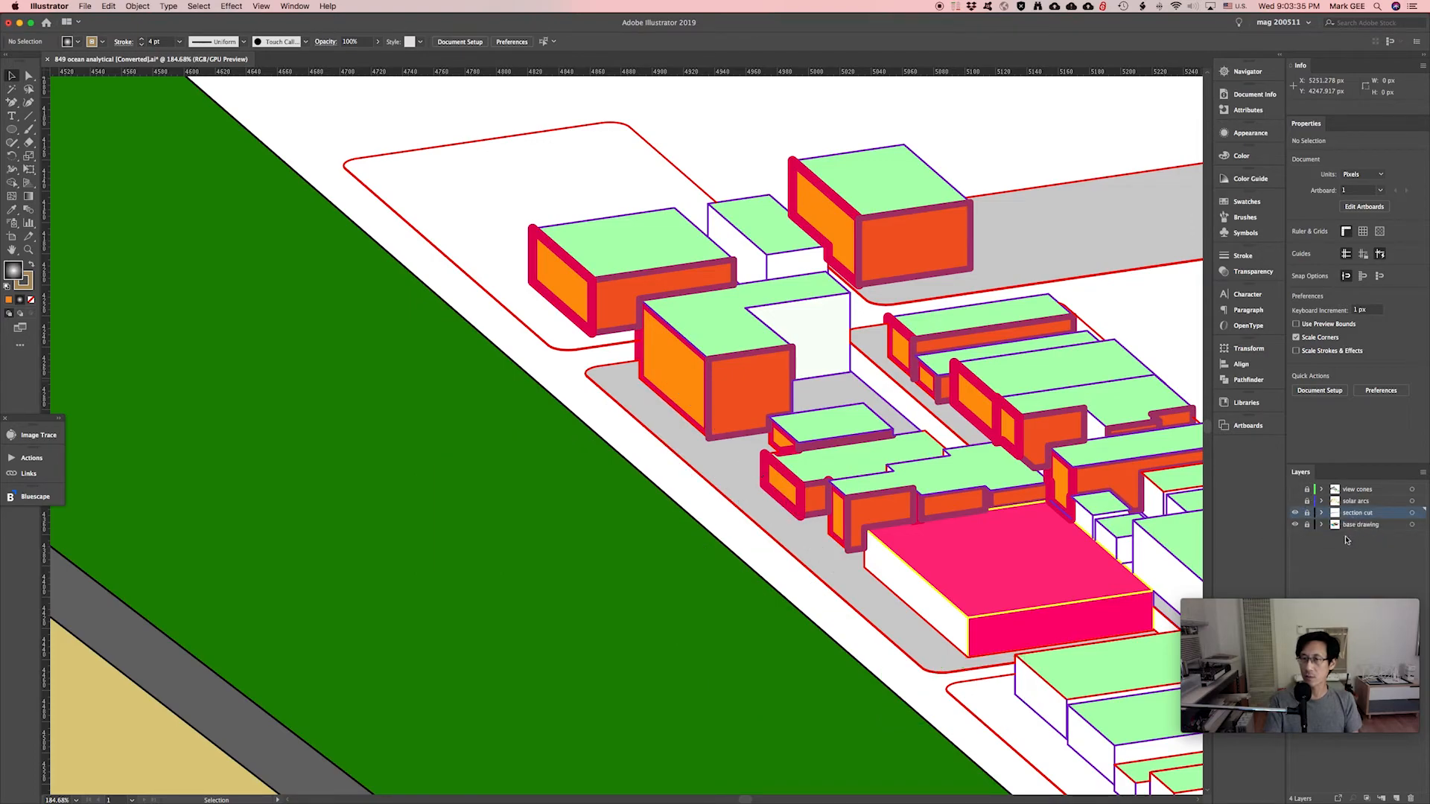
{"action": "left_click", "coordinate": [1296, 490]}
{"action": "left_click", "coordinate": [1295, 501]}
Add a new layer named 'markers' and draw a gradient-filled ellipse at the shoreline.
{"action": "left_click", "coordinate": [1395, 799]}
{"action": "double_click", "coordinate": [1366, 514]}
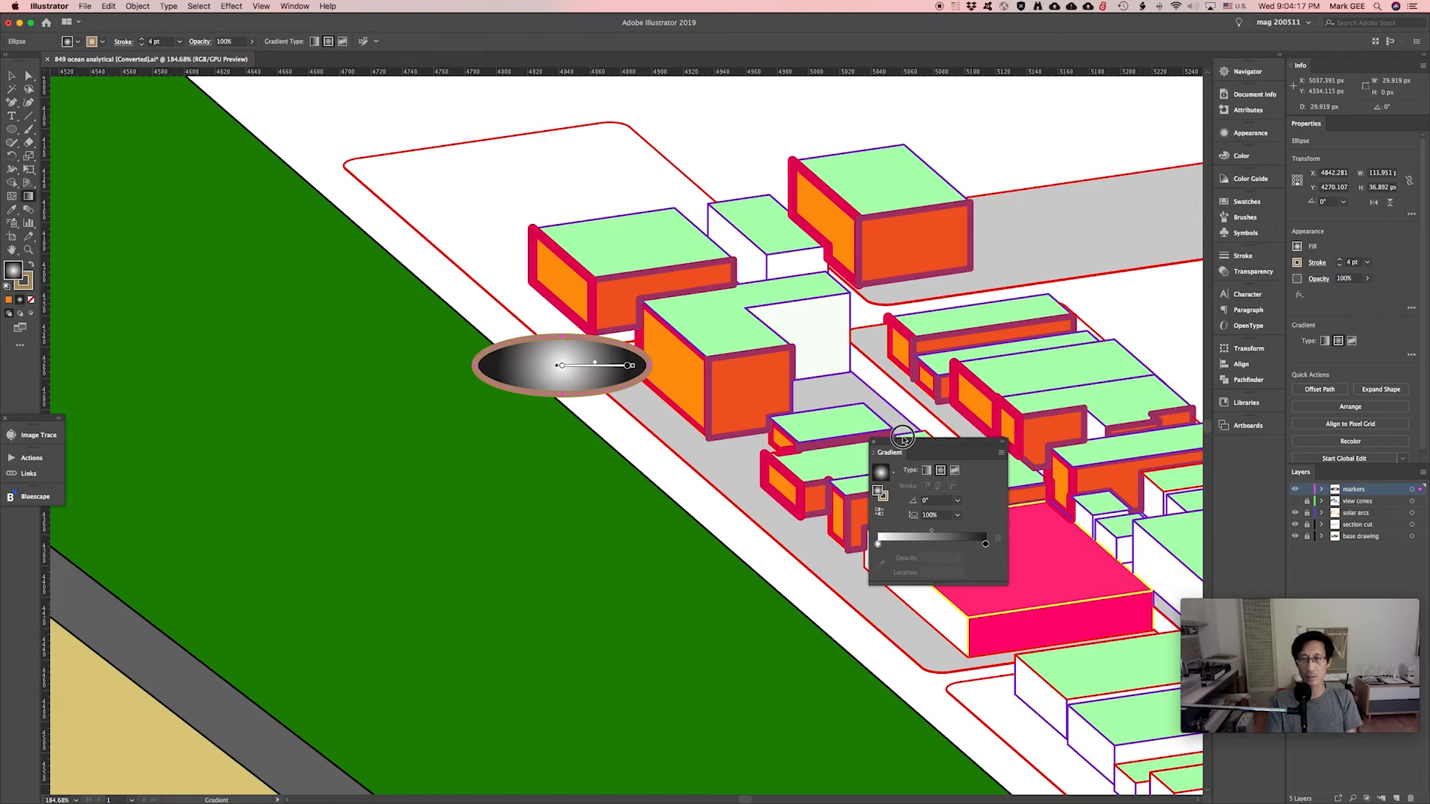
{"action": "left_click_drag", "start_coordinate": [890, 450], "coordinate": [740, 466]}
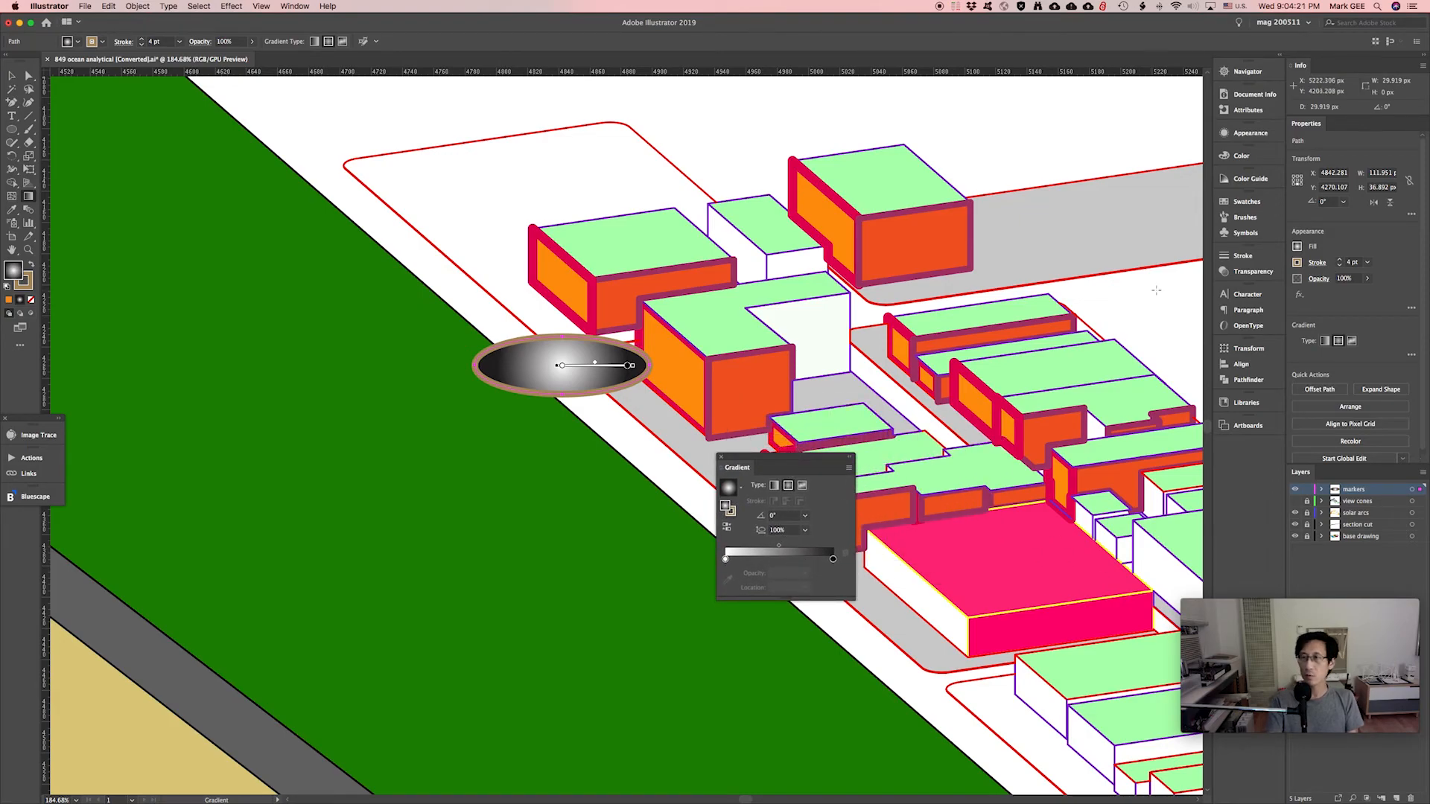
{"action": "left_click", "coordinate": [1247, 202]}
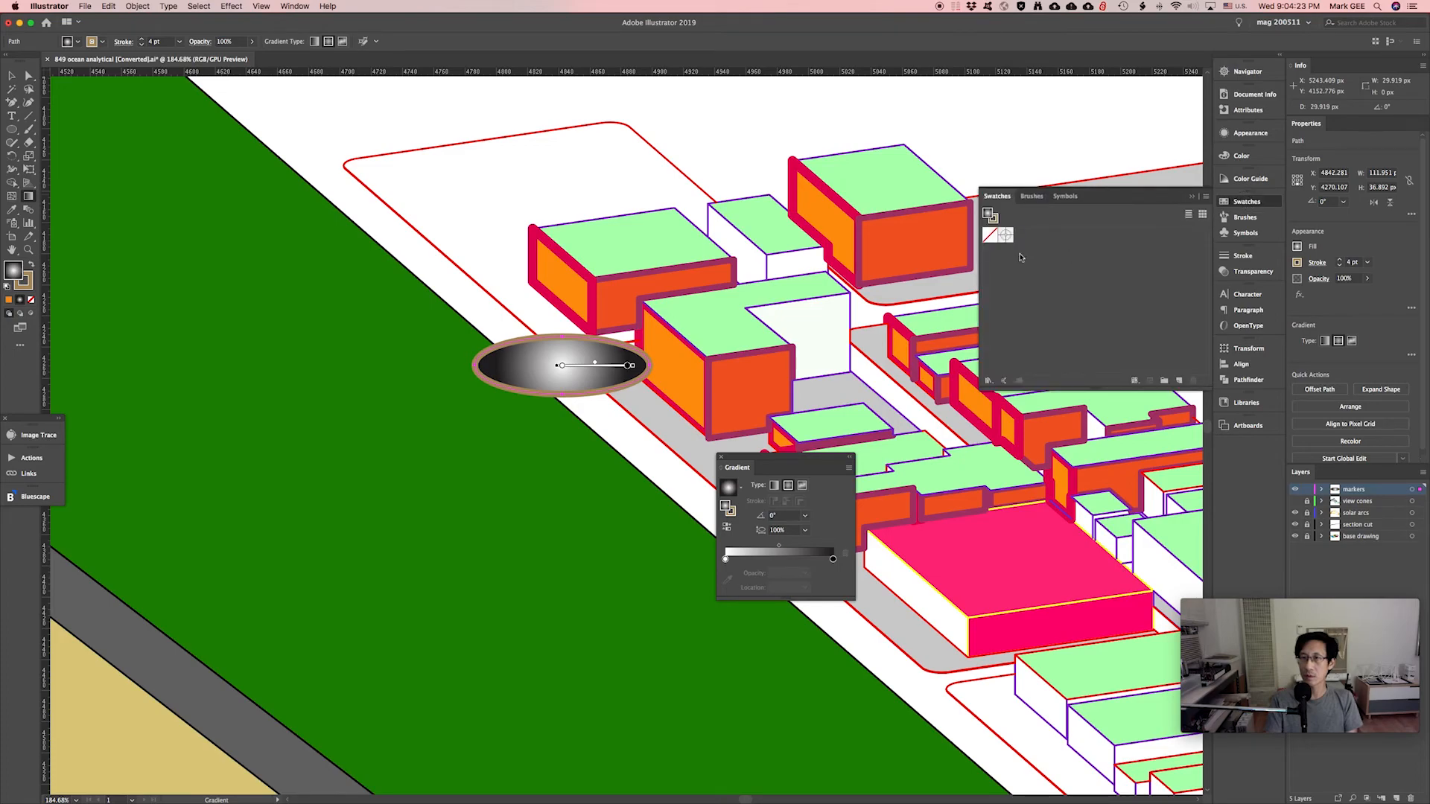
Load the Art & Illustration swatch library, close the Swatches panel and move the Gradient panel aside.
{"action": "left_click", "coordinate": [1206, 198]}
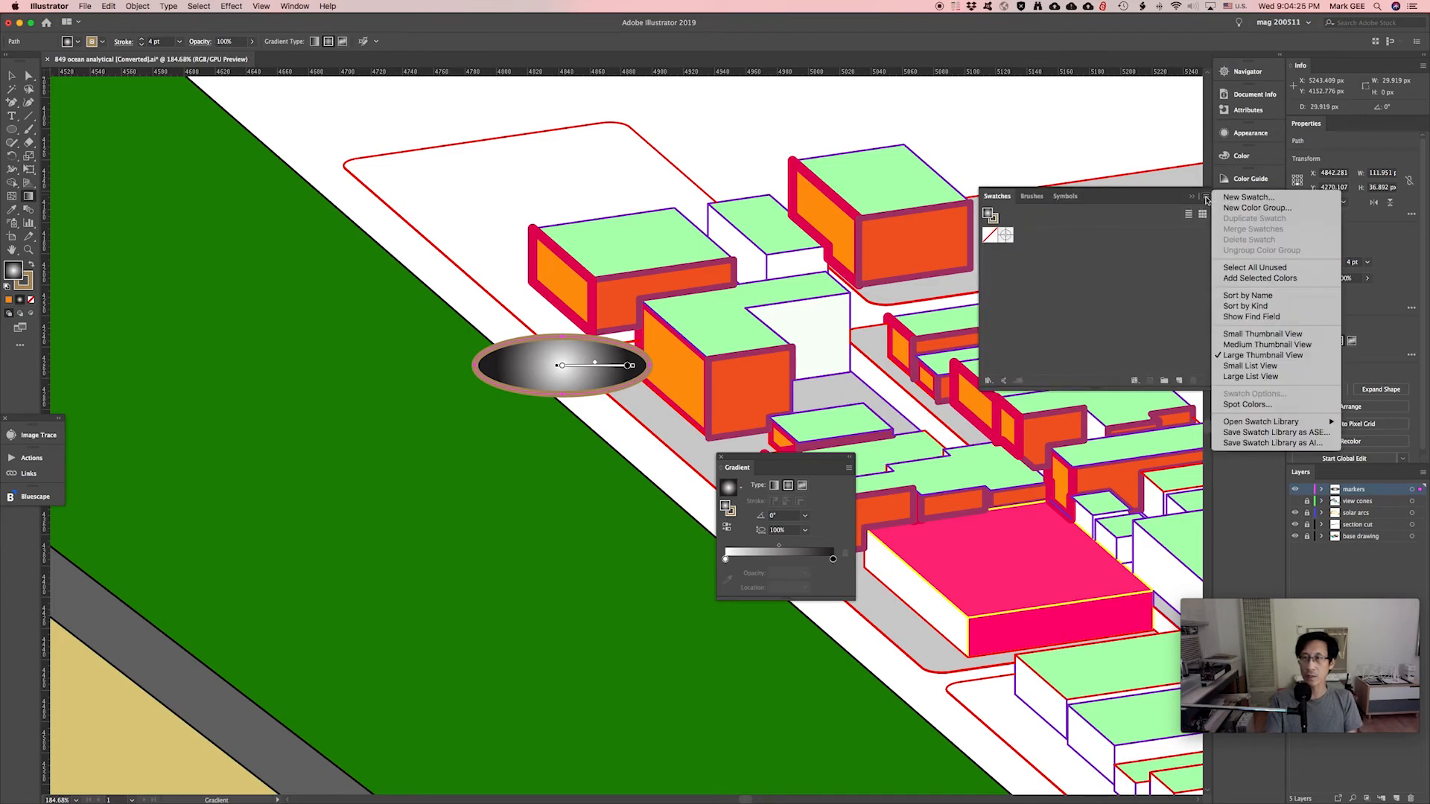
{"action": "mouse_move", "coordinate": [1253, 425]}
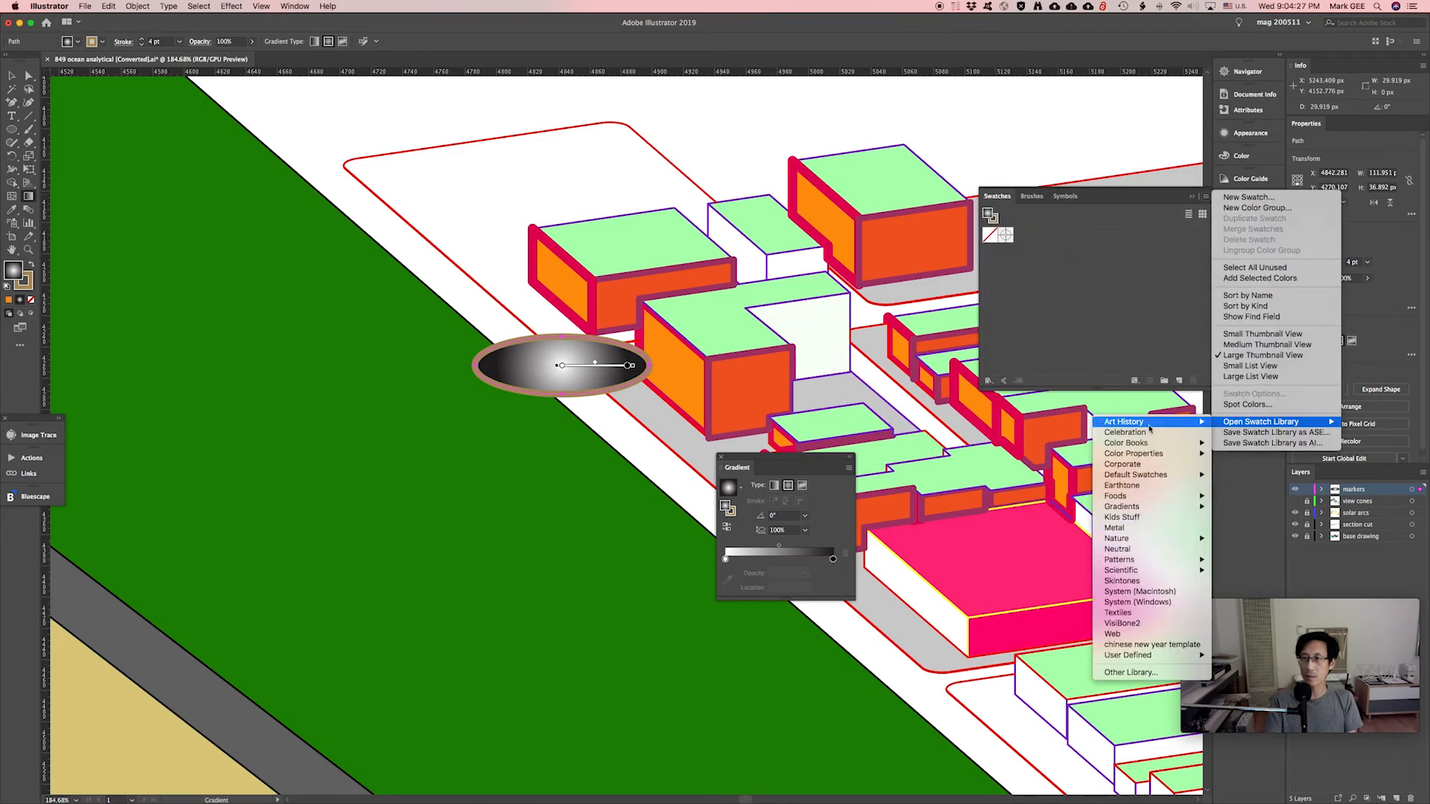
{"action": "mouse_move", "coordinate": [1122, 480]}
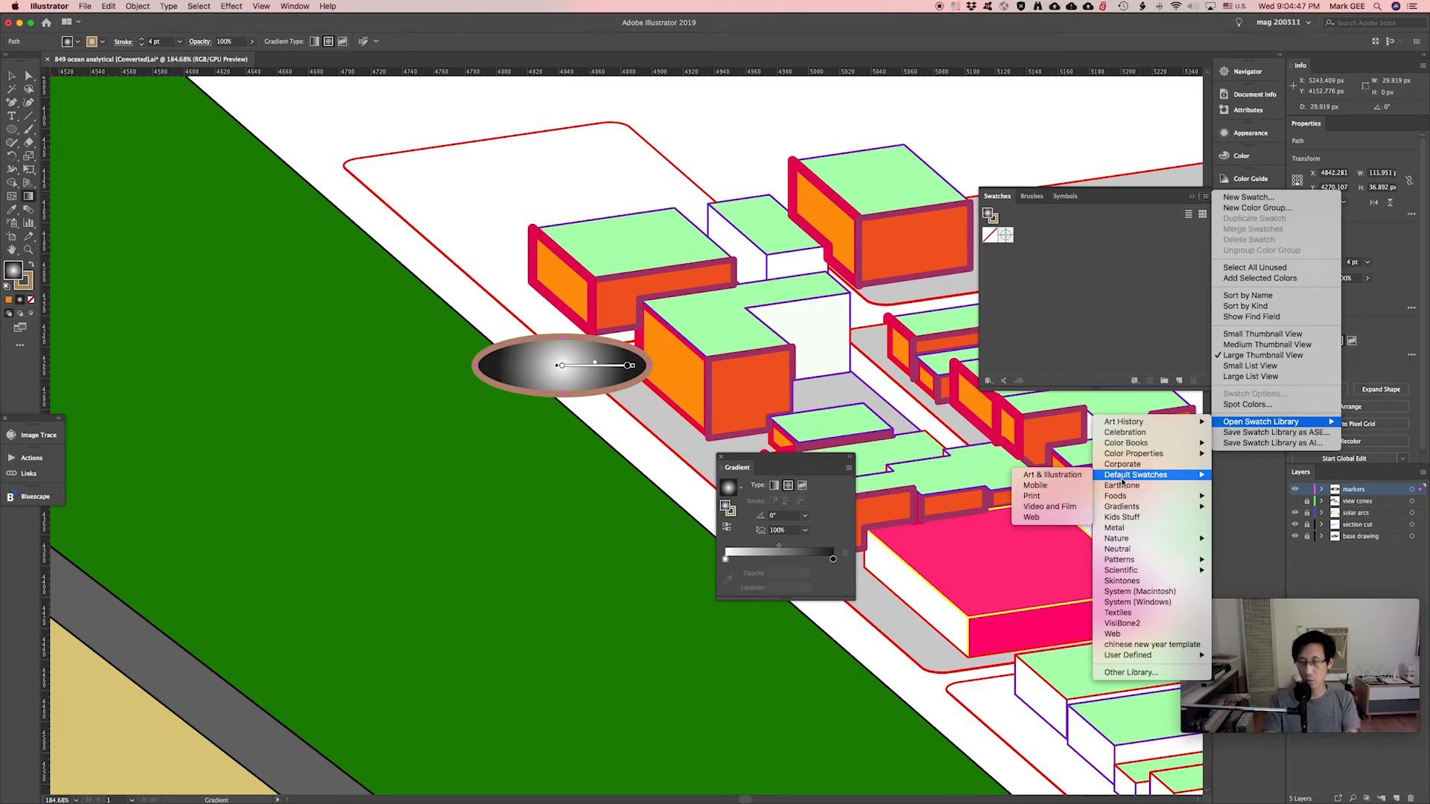
{"action": "left_click", "coordinate": [1052, 475]}
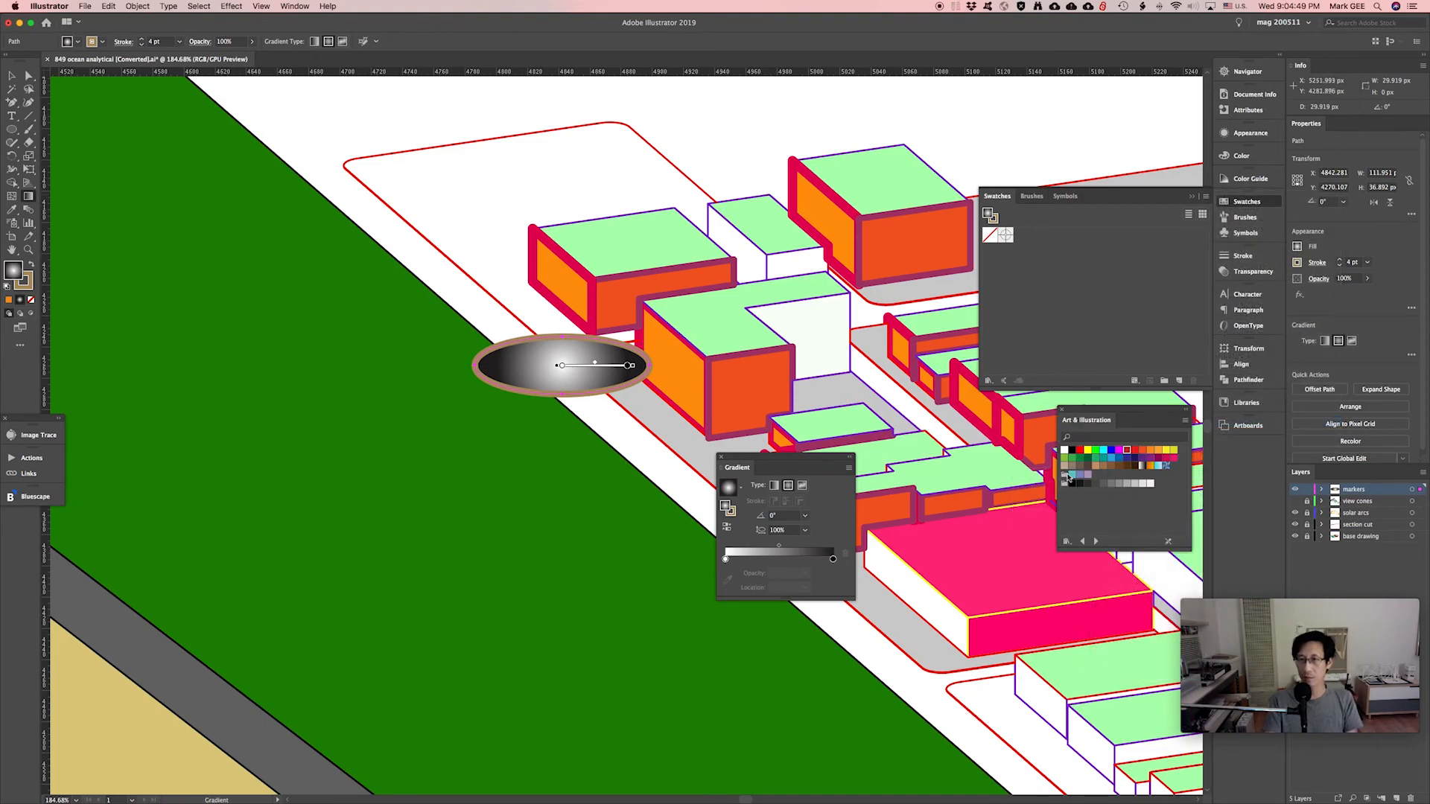
{"action": "left_click", "coordinate": [1240, 203]}
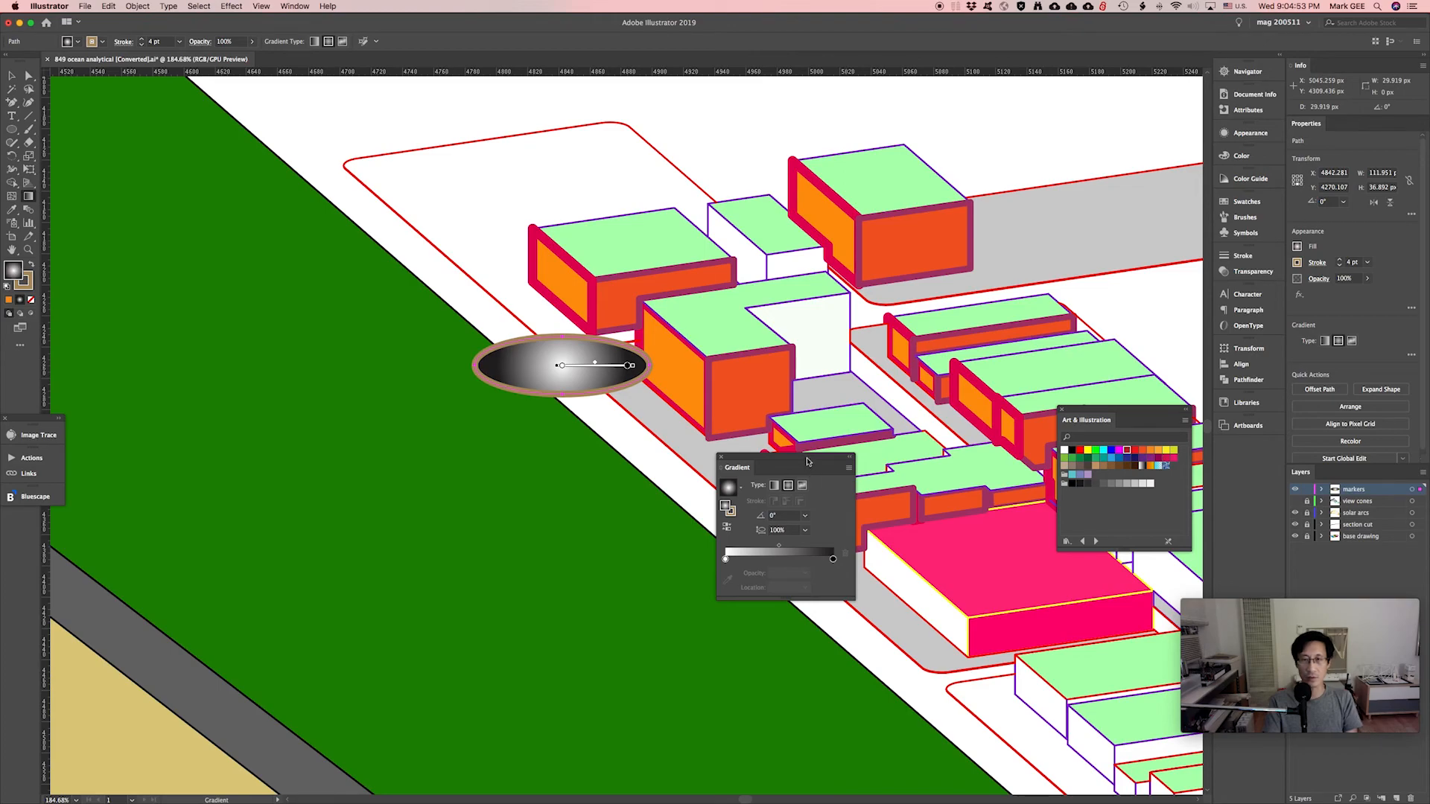
{"action": "left_click_drag", "start_coordinate": [807, 461], "coordinate": [882, 459]}
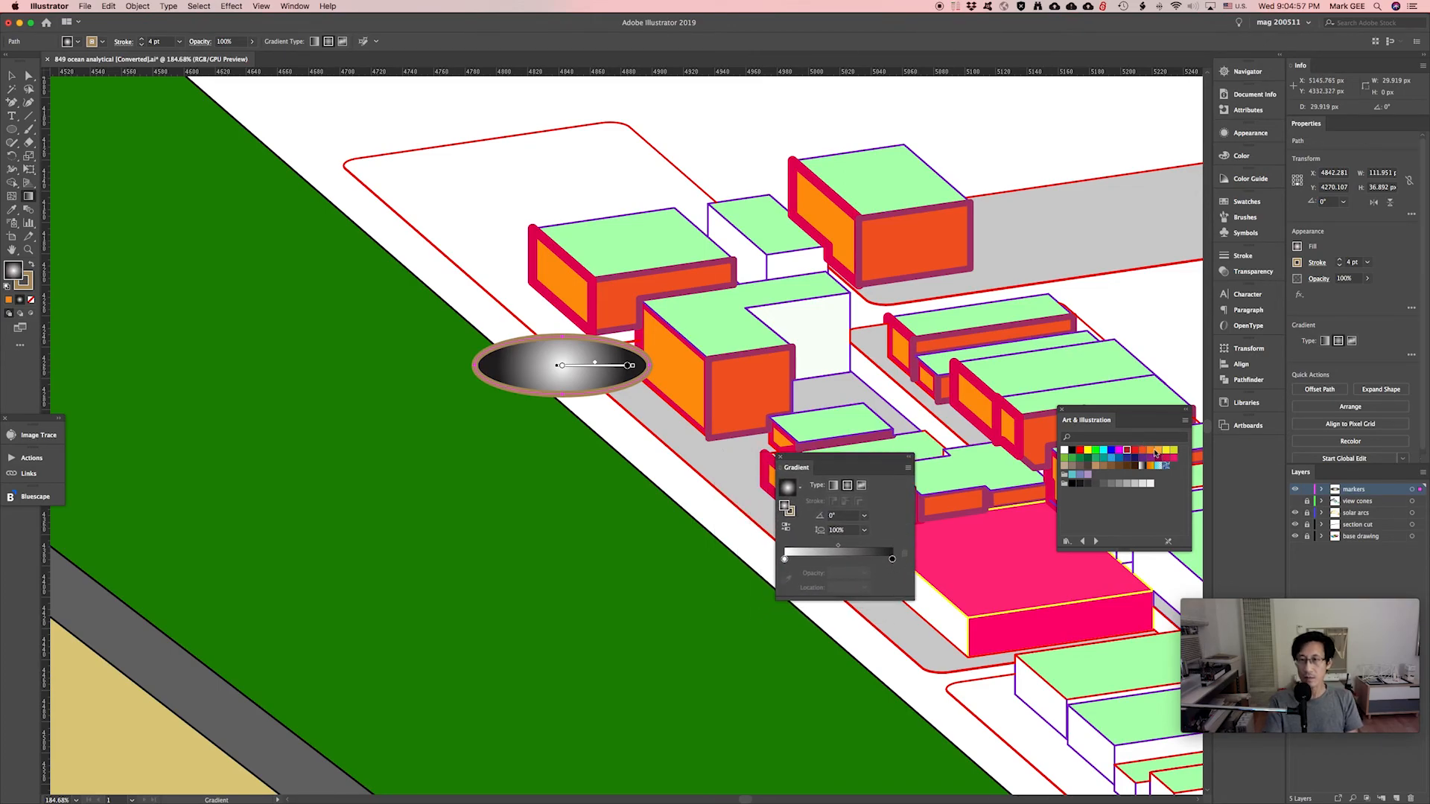
Drop orange onto the gradient's right stop and red onto its left stop.
{"action": "left_click_drag", "start_coordinate": [1151, 449], "coordinate": [892, 558]}
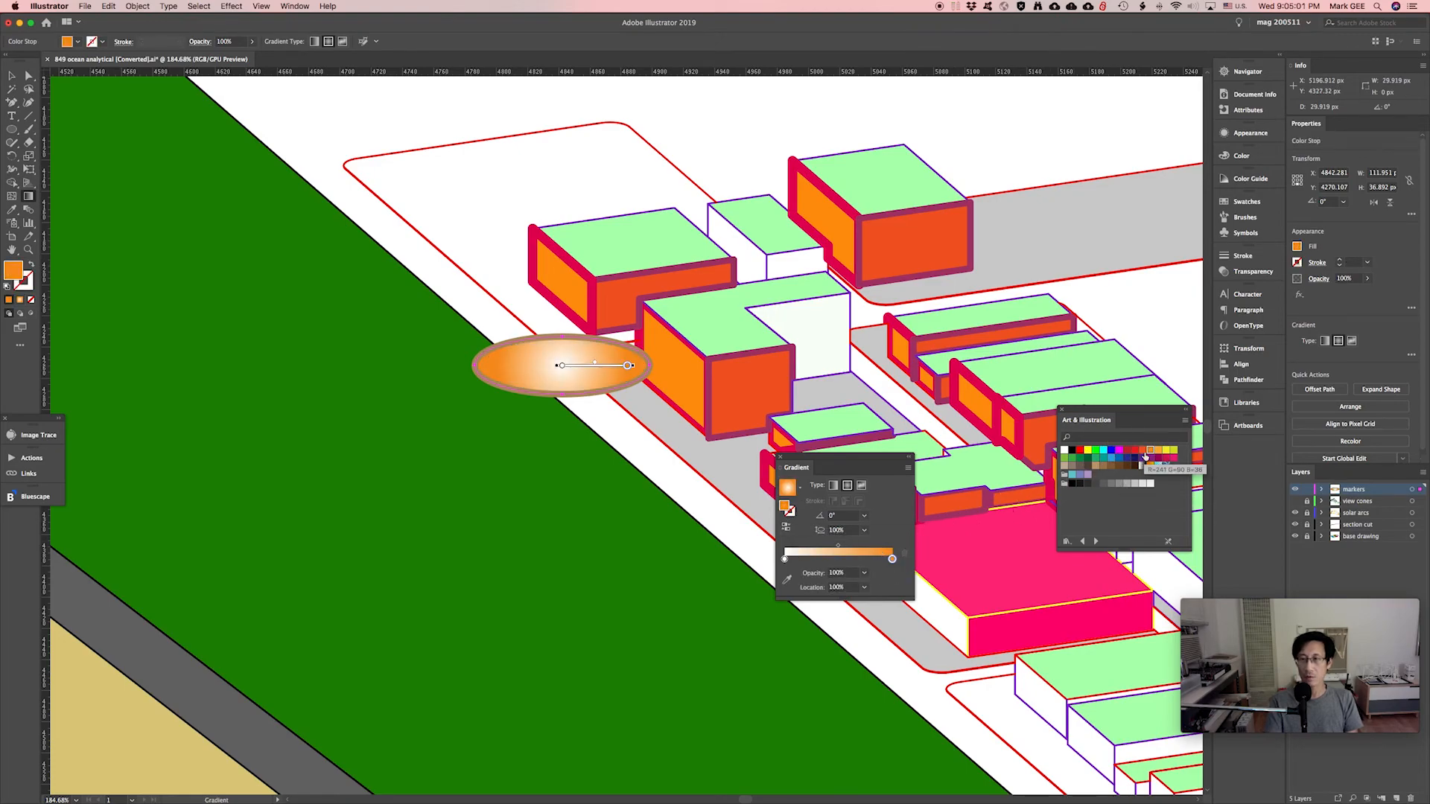
{"action": "left_click_drag", "start_coordinate": [1130, 456], "coordinate": [784, 558]}
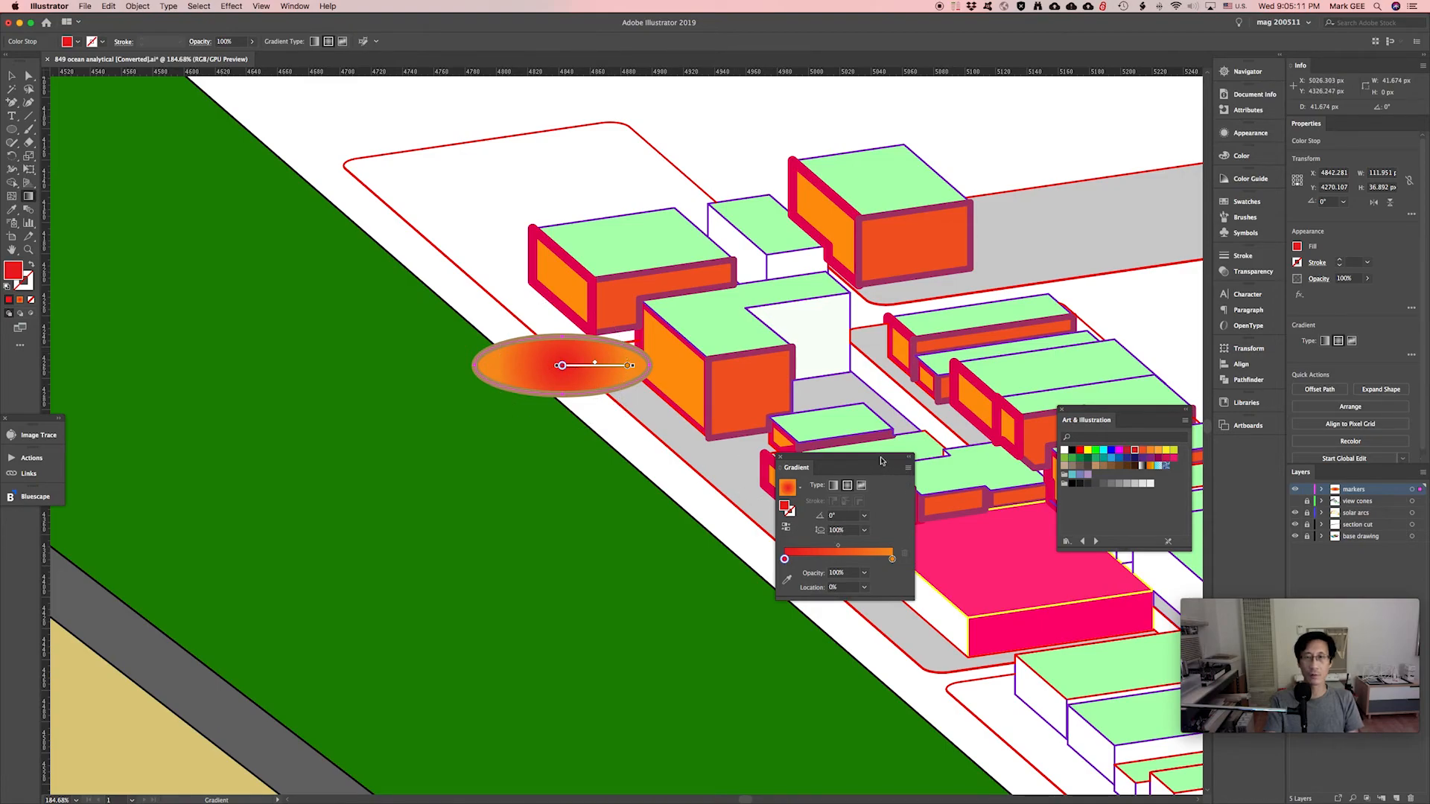
{"action": "left_click_drag", "start_coordinate": [881, 460], "coordinate": [932, 505]}
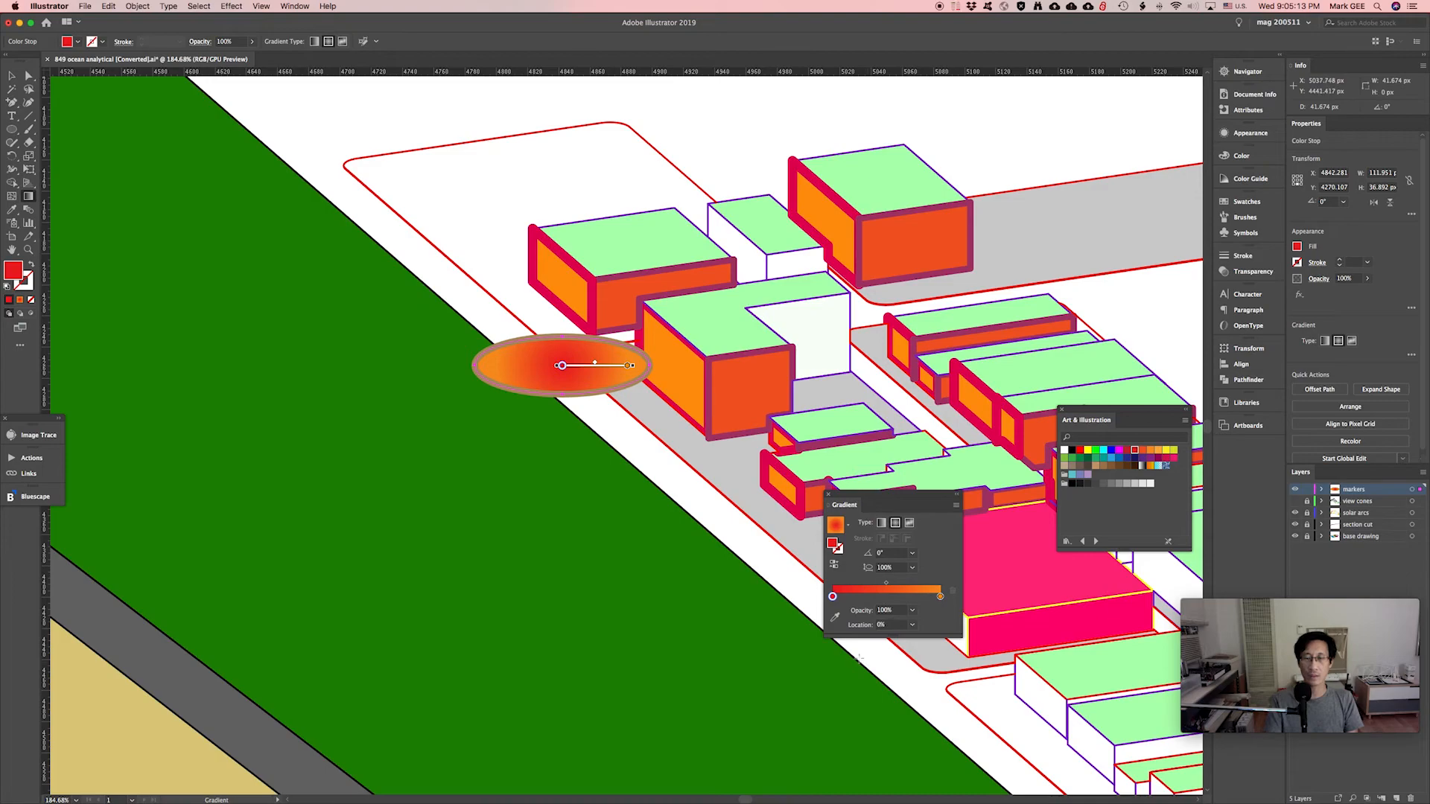
Fade the orange end stop to 30% opacity, leaving the red start fully opaque.
{"action": "left_click", "coordinate": [912, 610]}
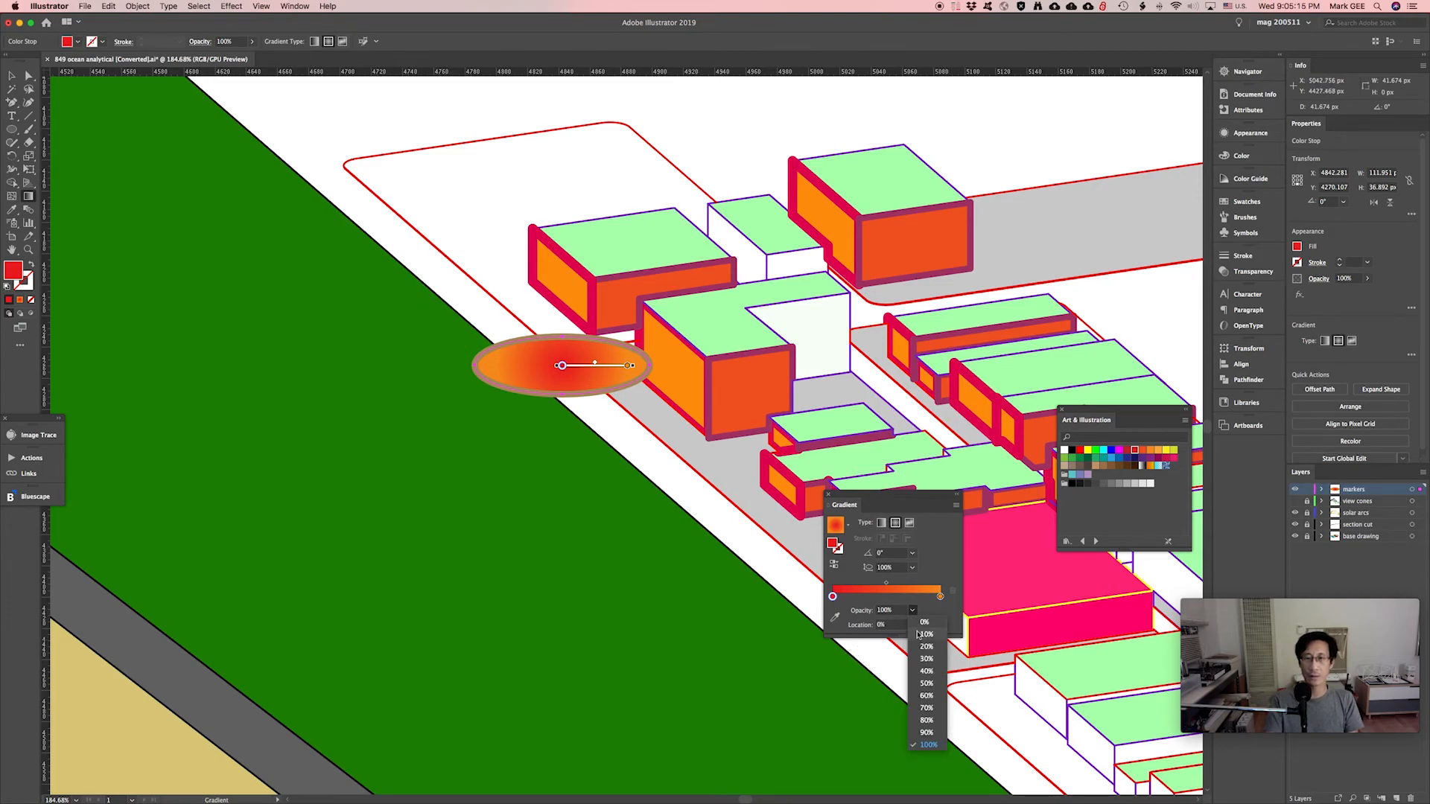
{"action": "left_click", "coordinate": [928, 671]}
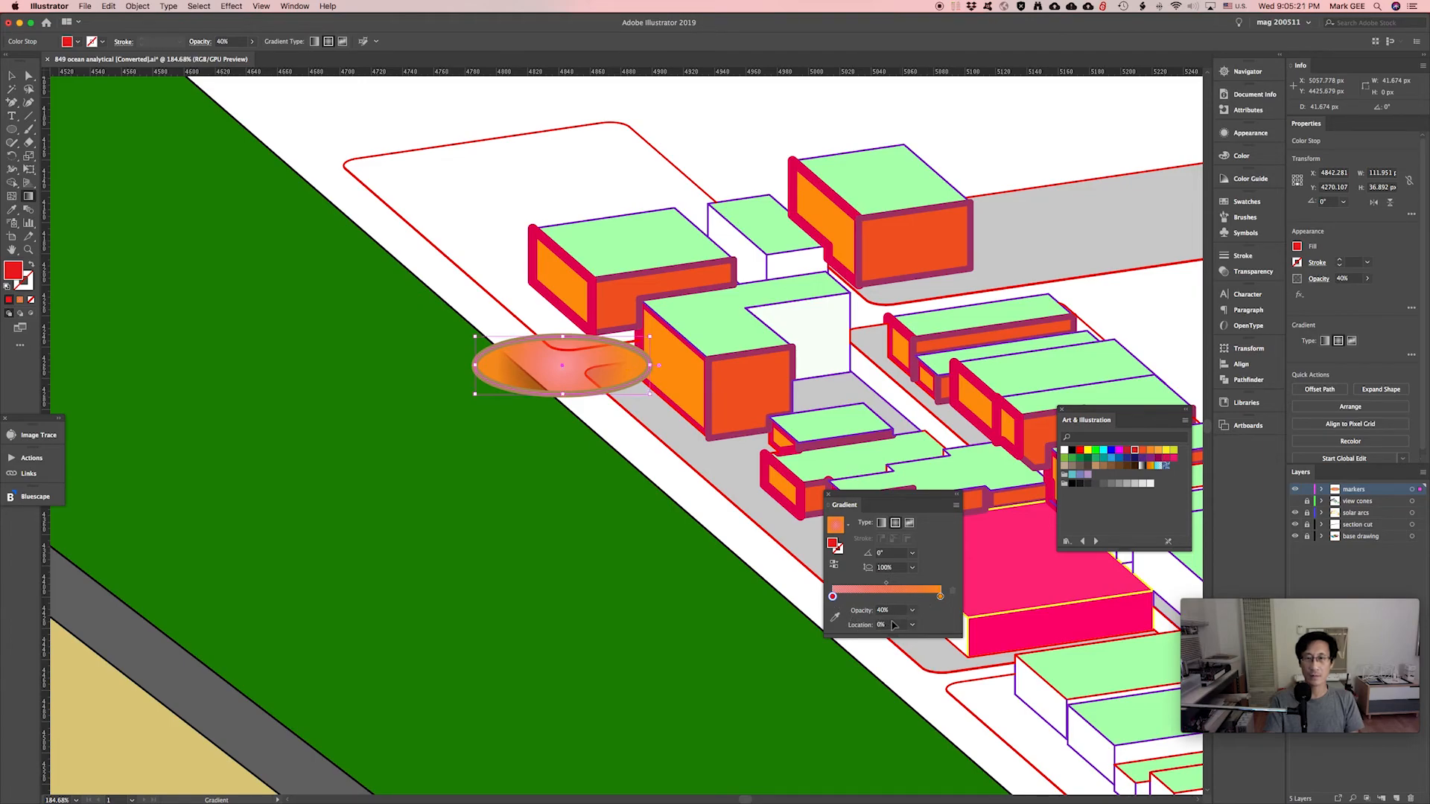
{"action": "key", "text": "super+z"}
{"action": "left_click", "coordinate": [941, 596]}
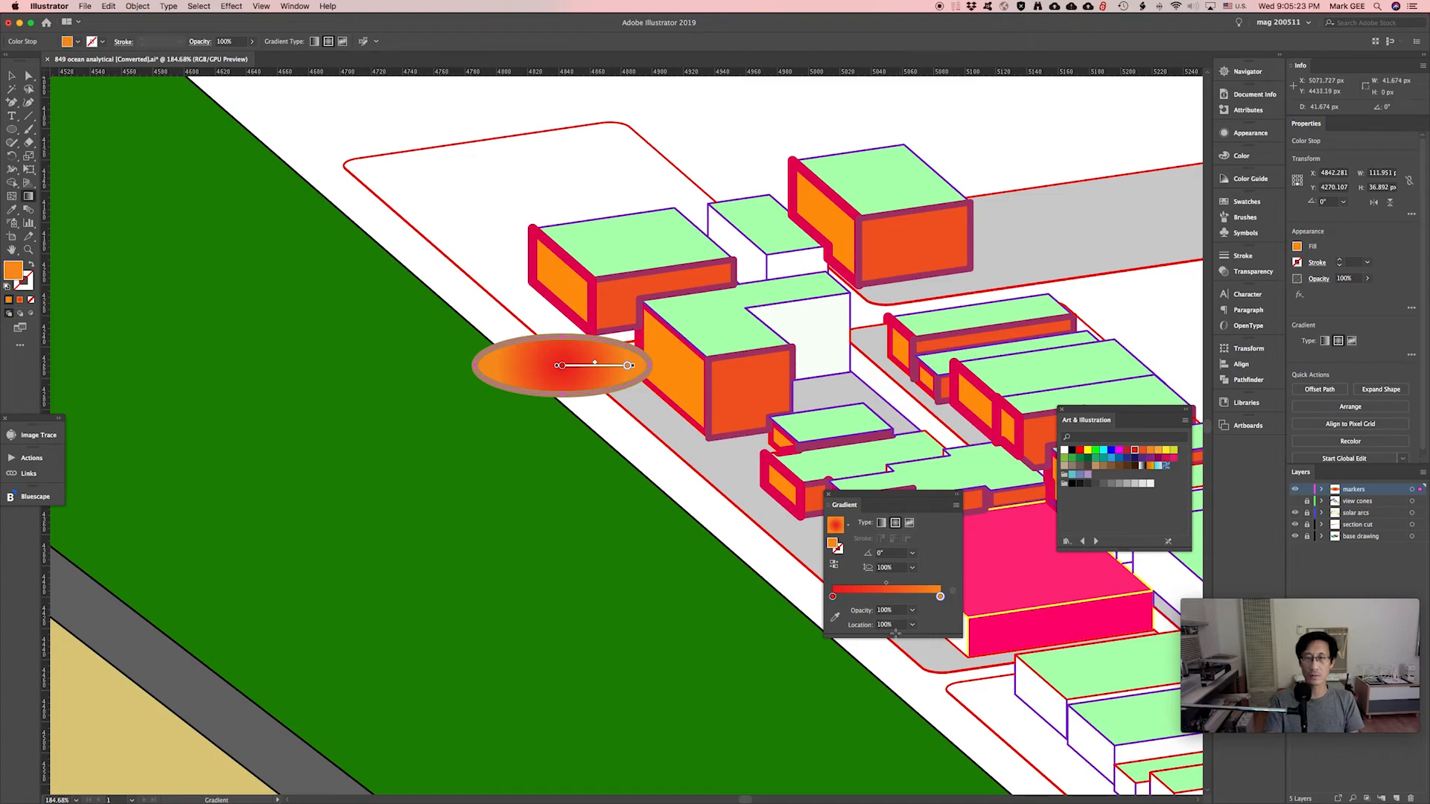
{"action": "left_click", "coordinate": [912, 610]}
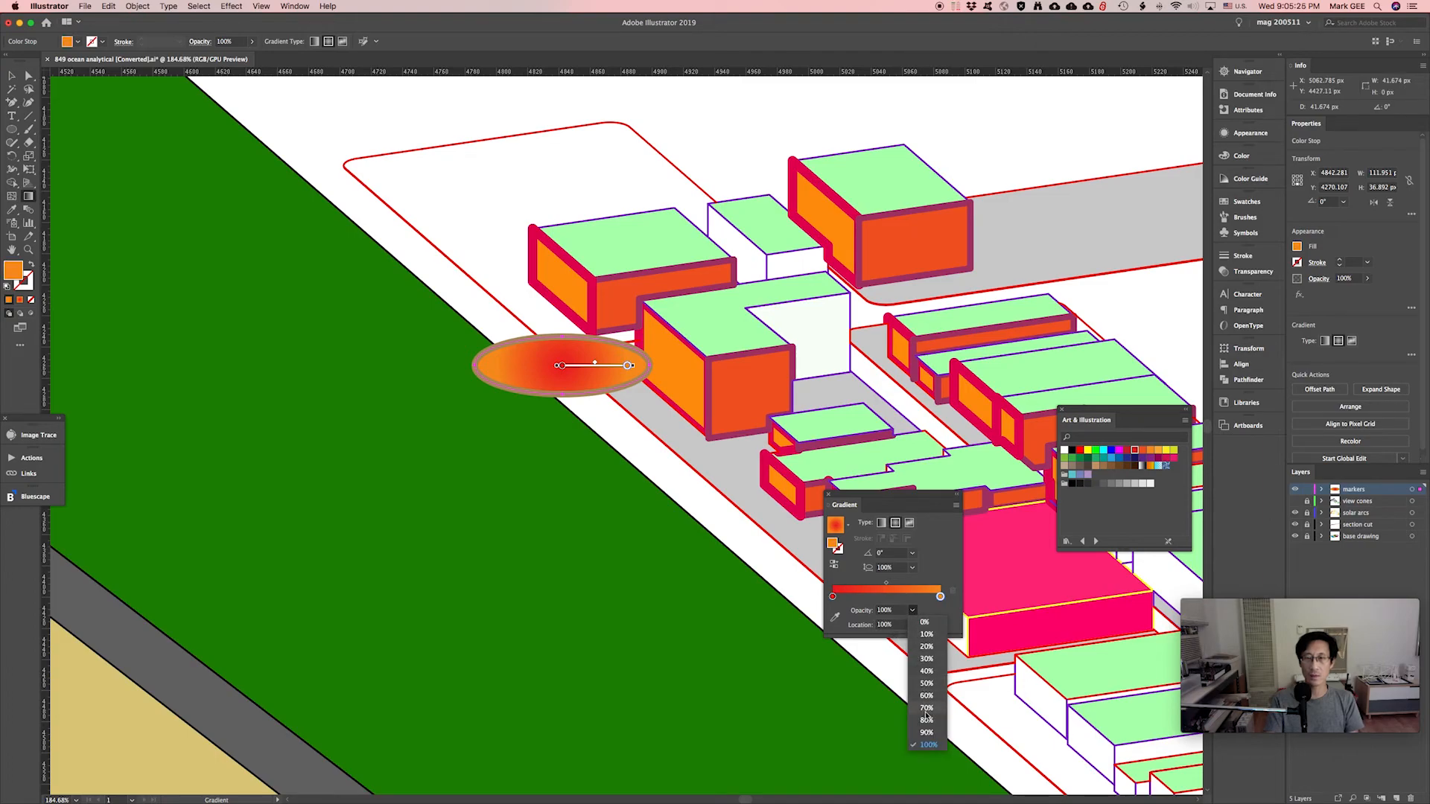
{"action": "left_click", "coordinate": [927, 659]}
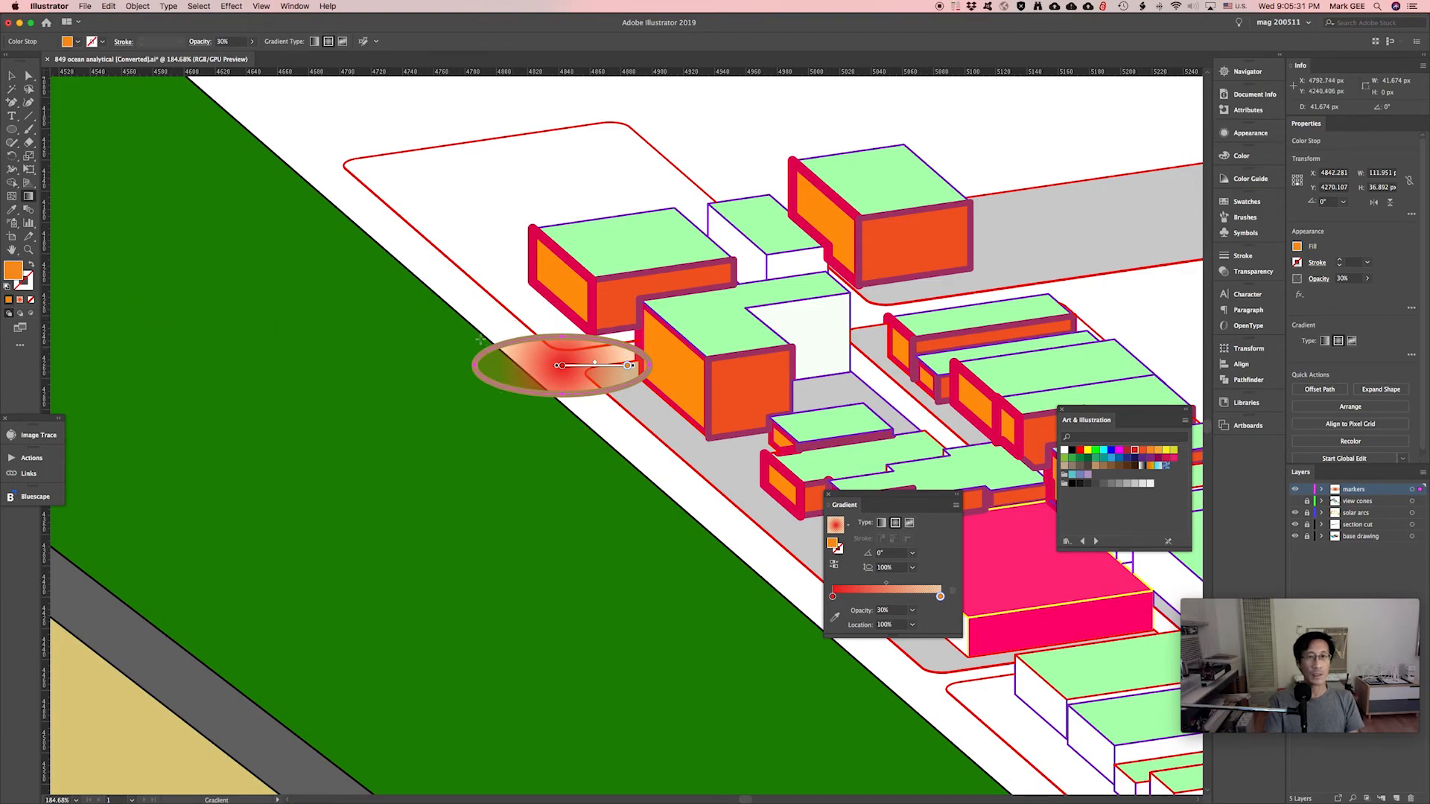
{"action": "key", "text": "v"}
{"action": "left_click", "coordinate": [509, 322]}
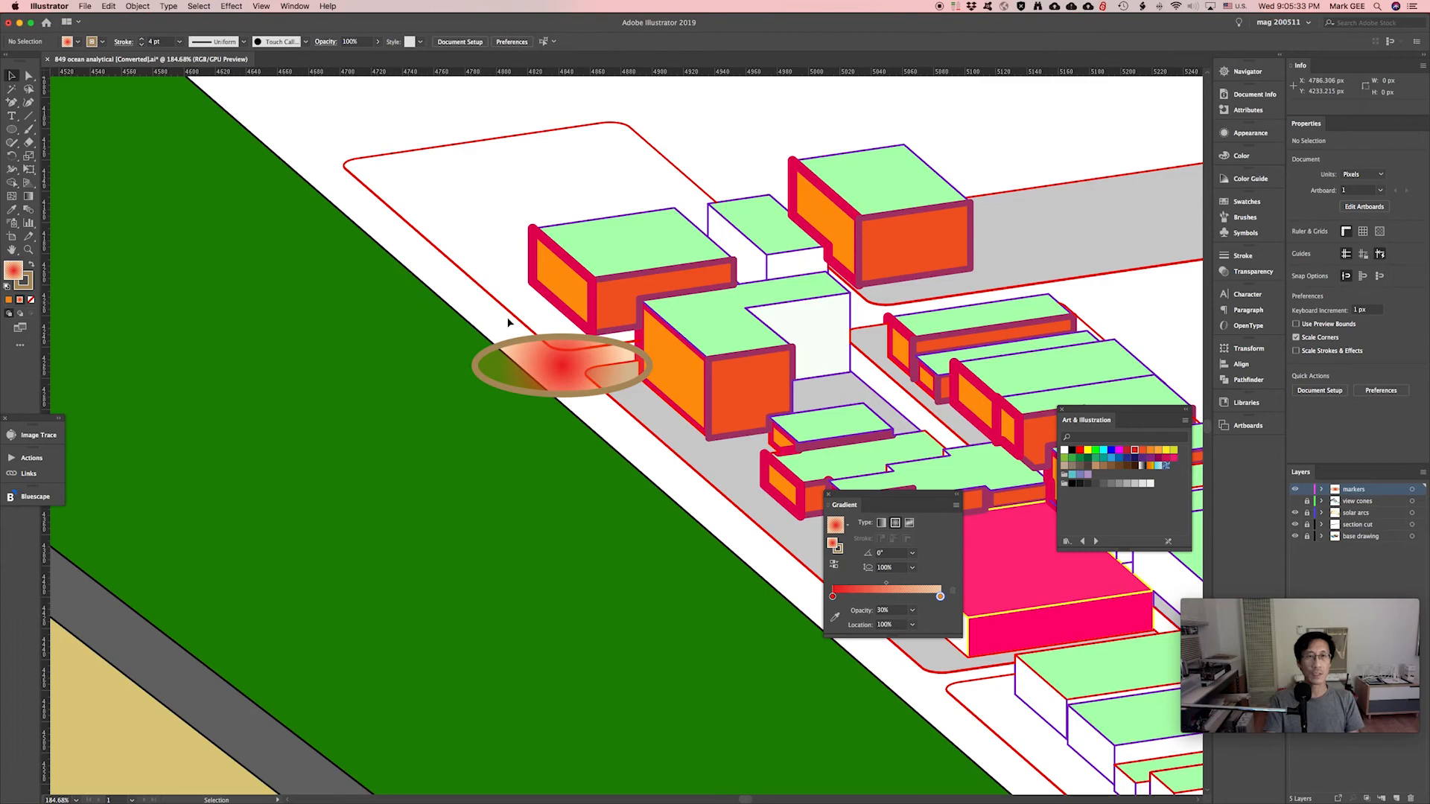
{"action": "left_click", "coordinate": [506, 344]}
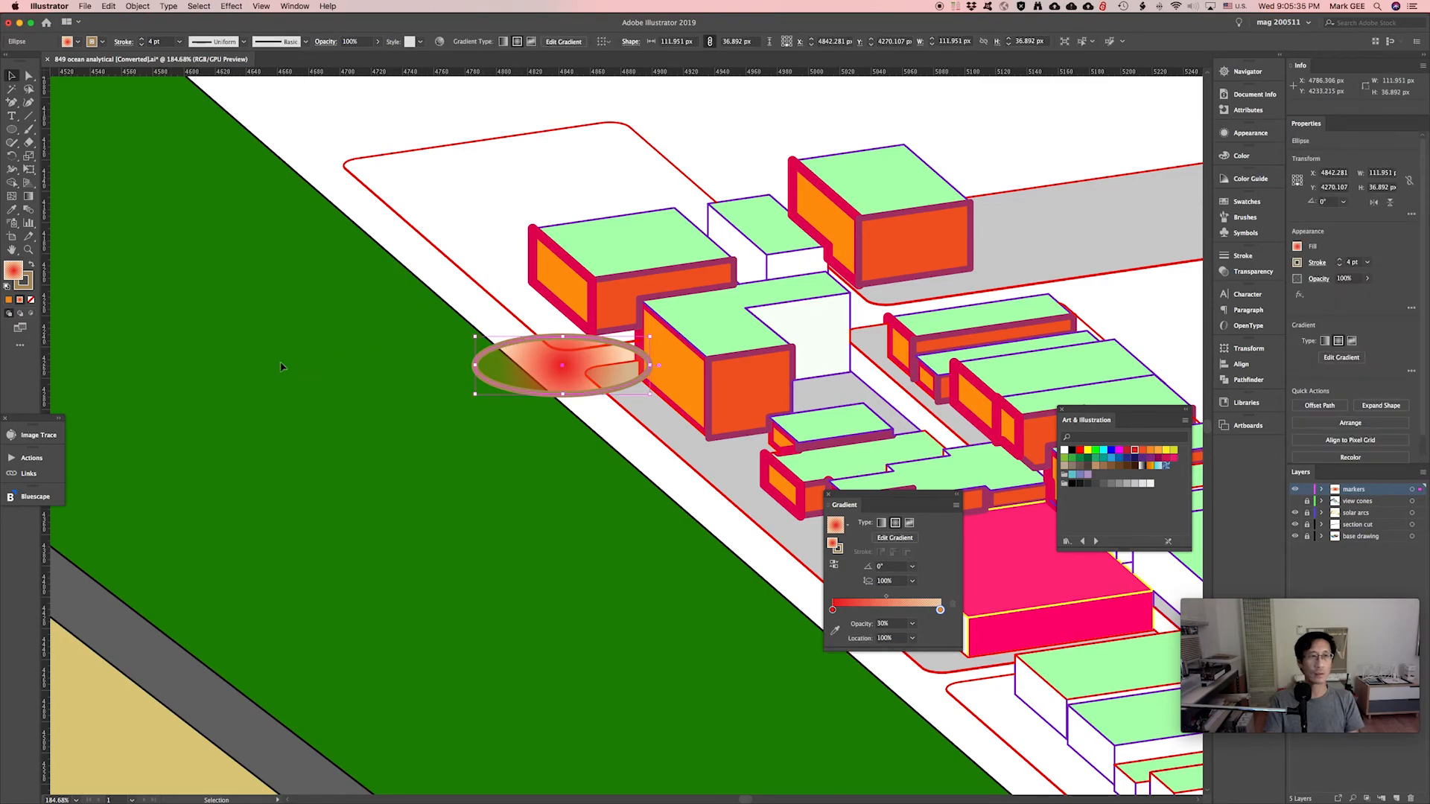
Set the ellipse's stroke to None and scale it up to widen the glow.
{"action": "left_click", "coordinate": [29, 286]}
{"action": "left_click", "coordinate": [30, 299]}
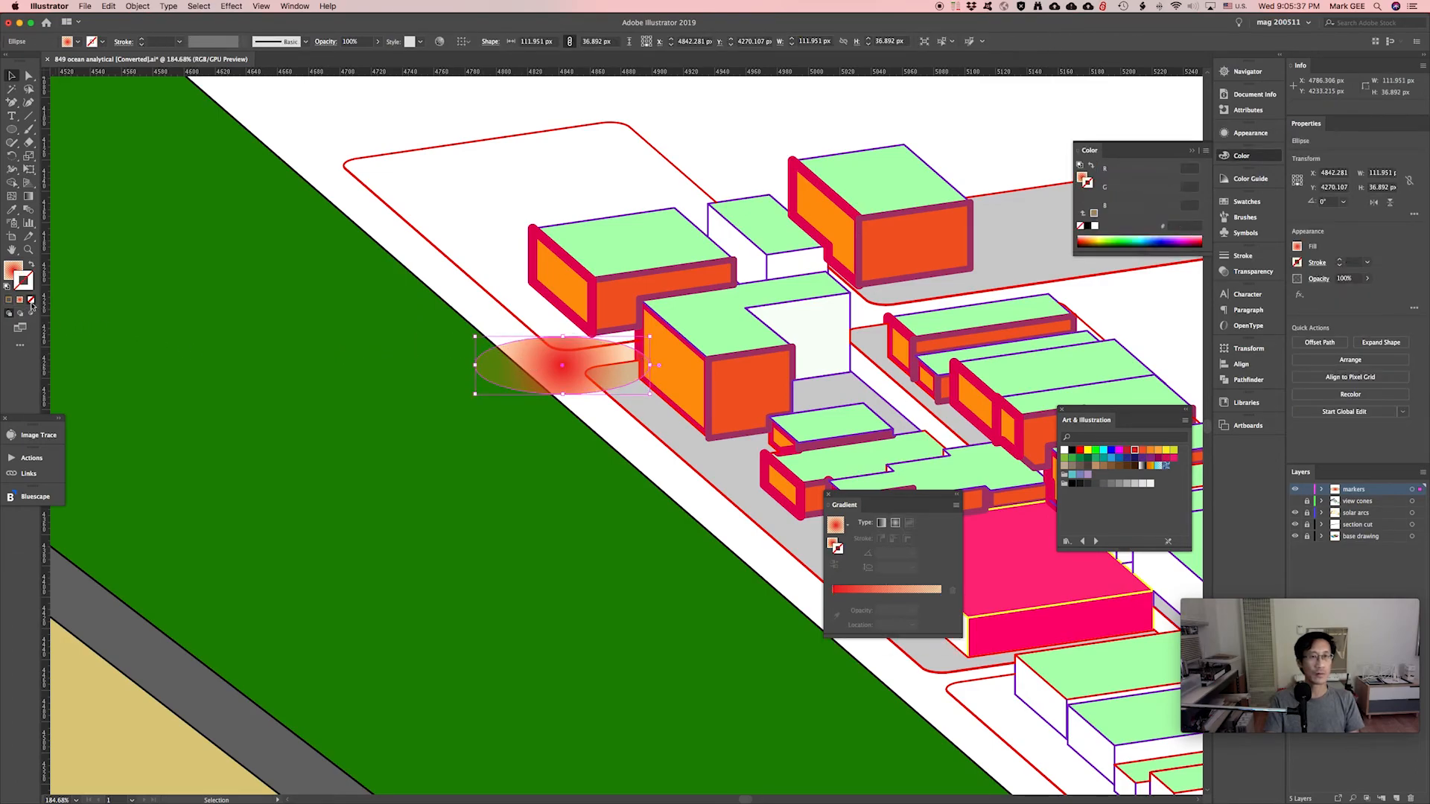
{"action": "left_click", "coordinate": [478, 312]}
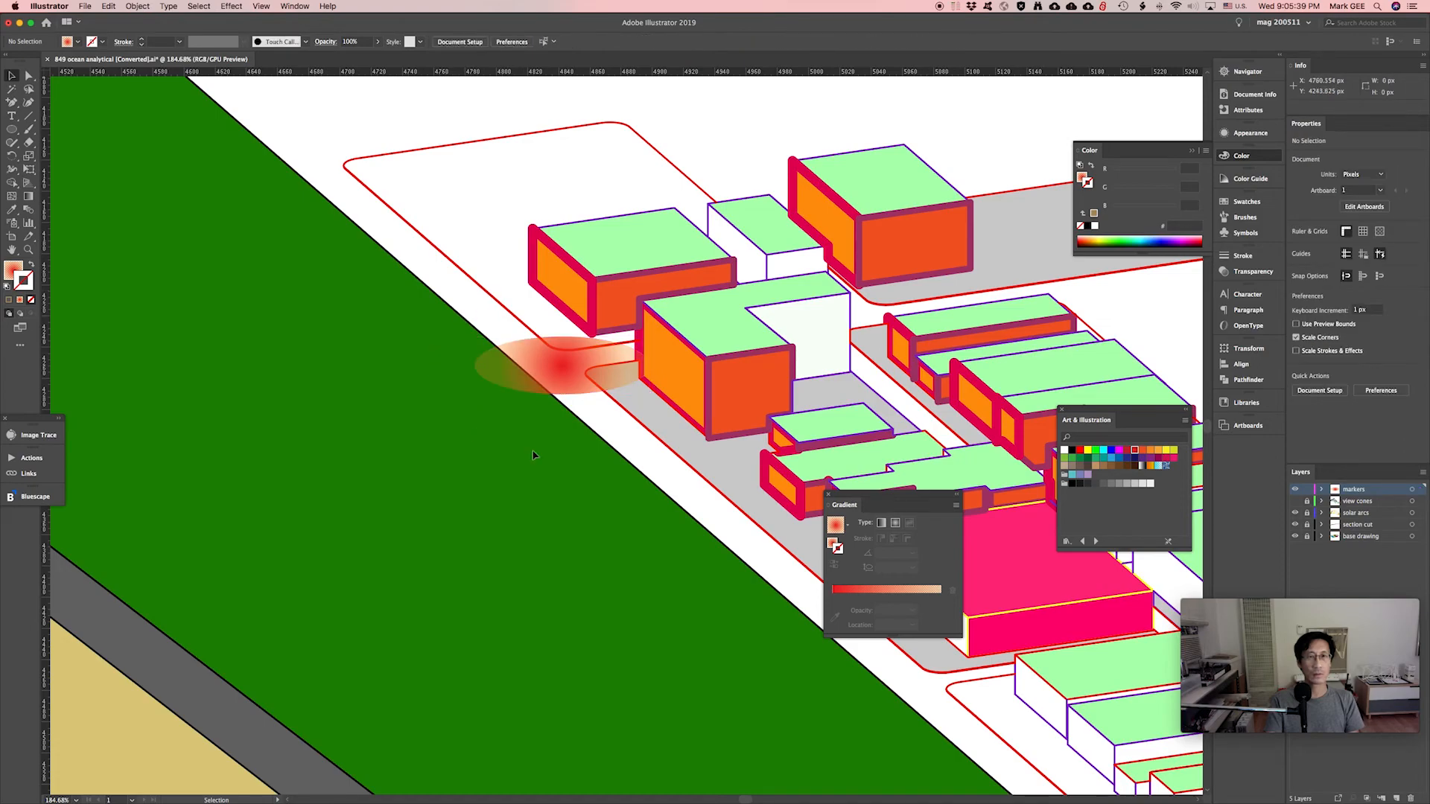
{"action": "left_click", "coordinate": [596, 390]}
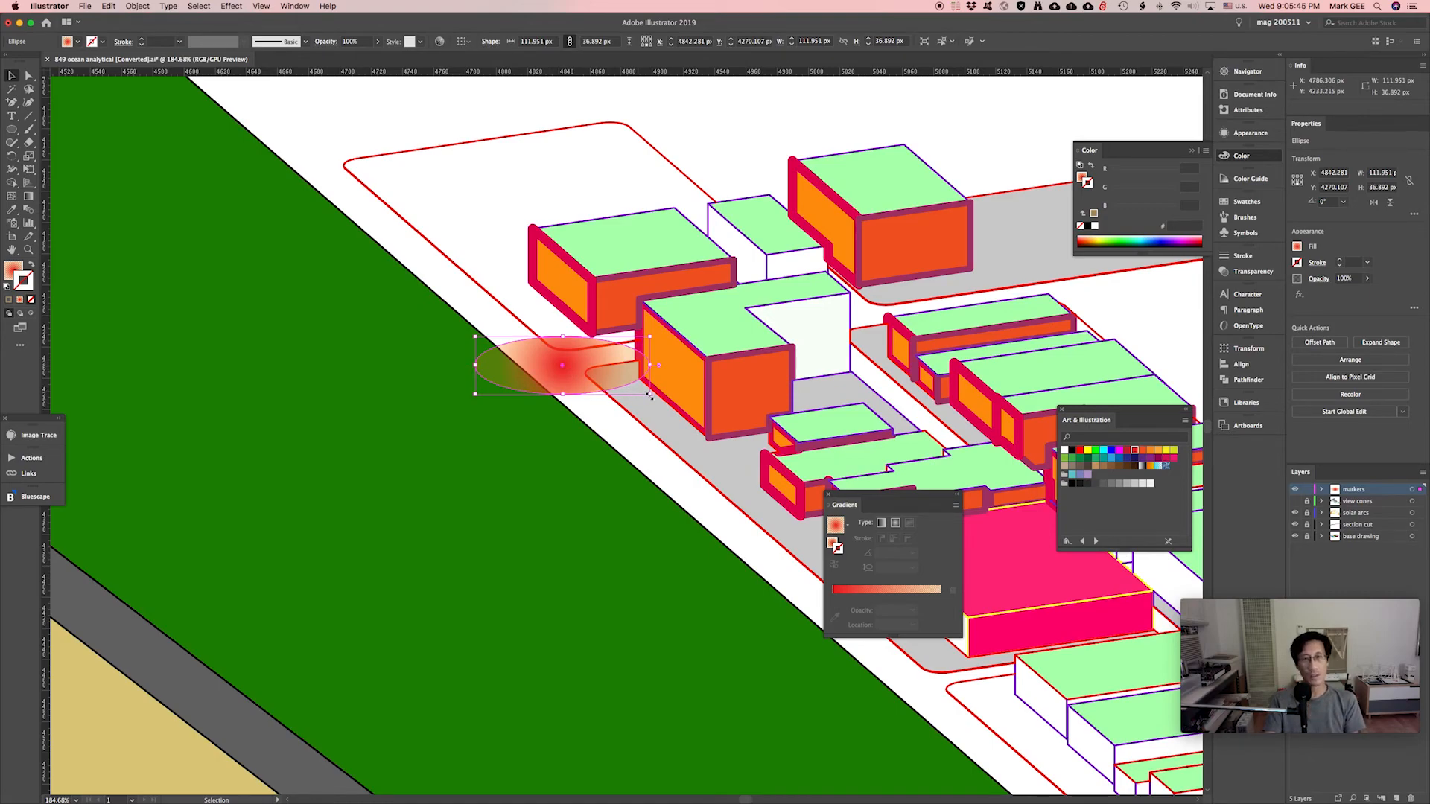
{"action": "left_click_drag", "start_coordinate": [649, 395], "coordinate": [817, 465]}
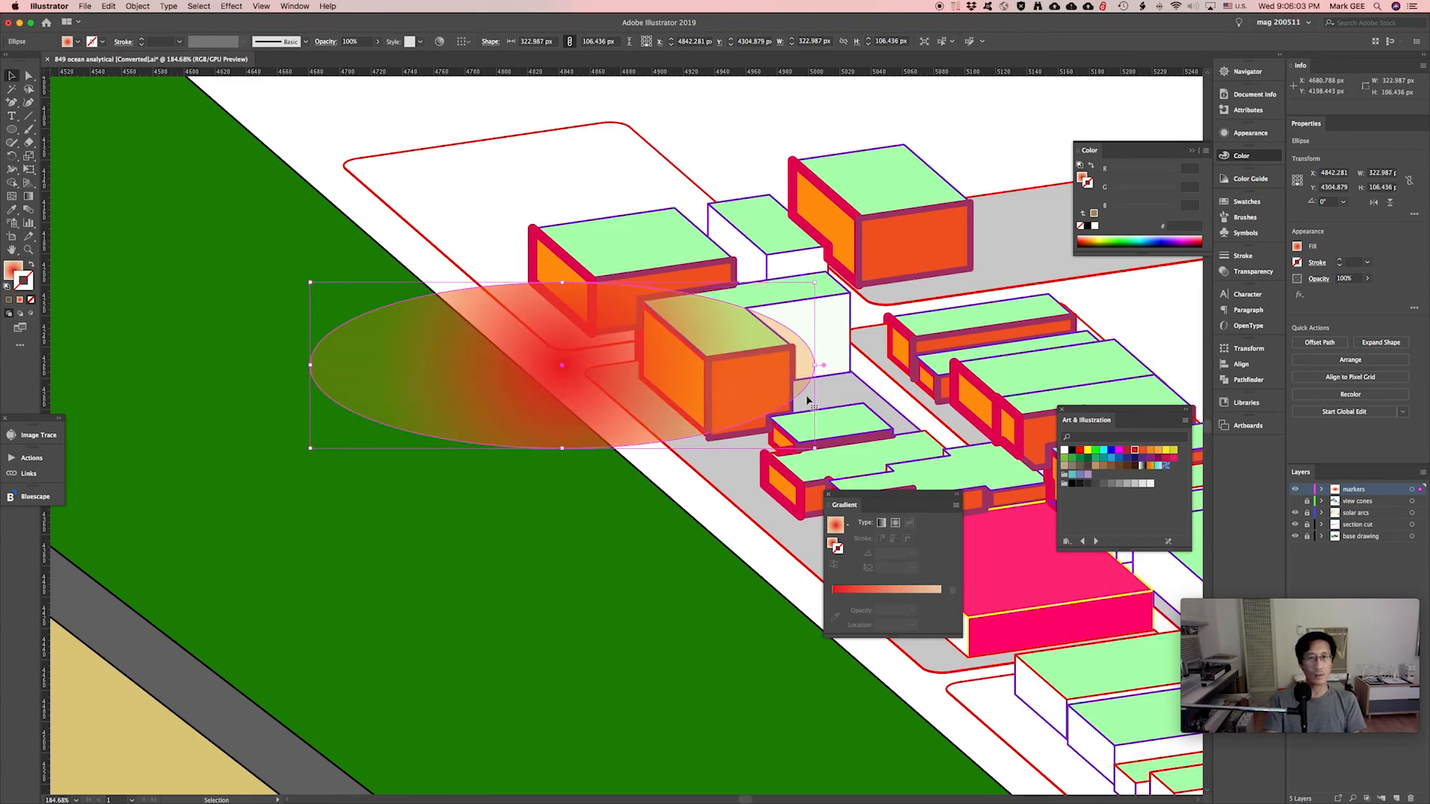
Fade the ellipse's outer gradient stop to 10% opacity.
{"action": "left_click", "coordinate": [1252, 271]}
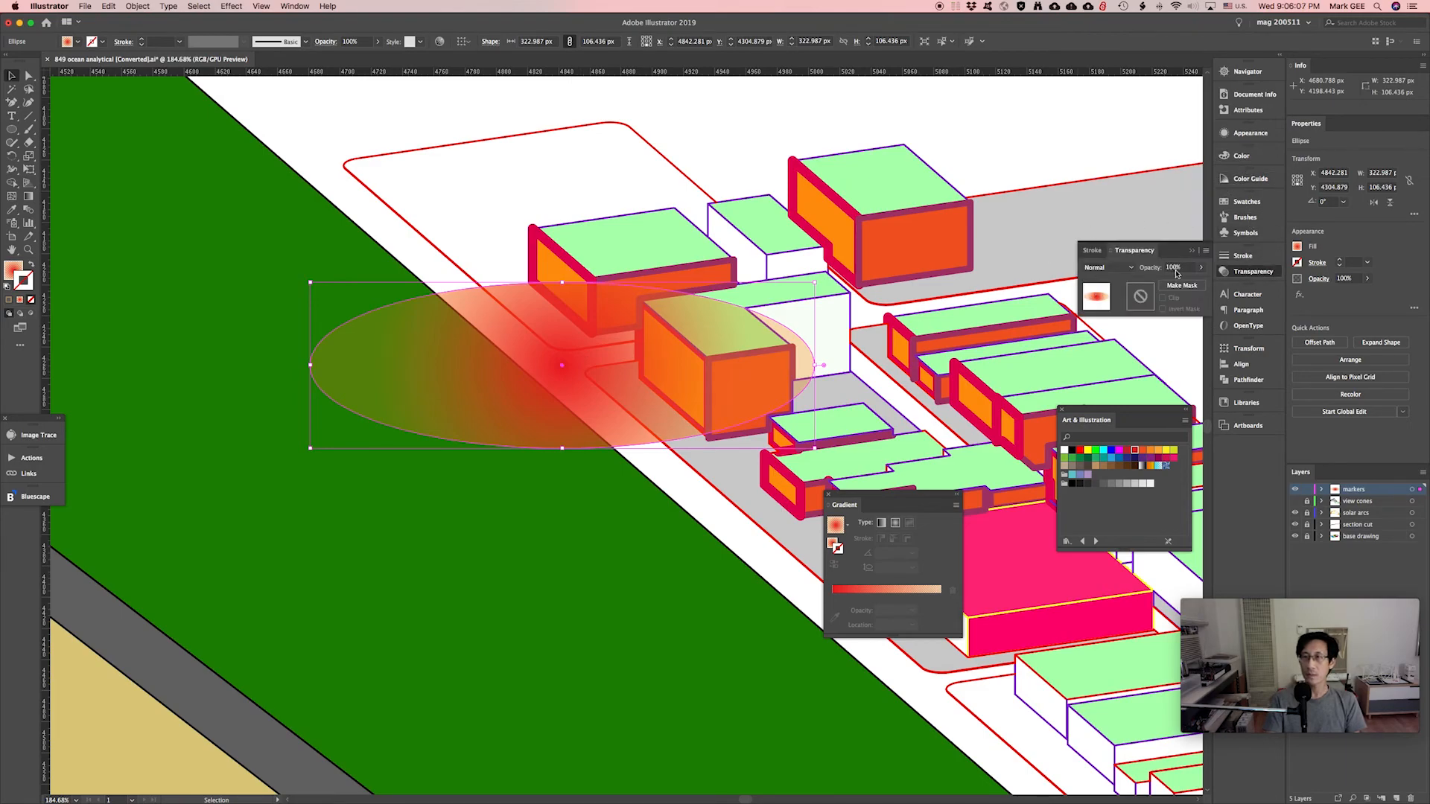
{"action": "left_click", "coordinate": [1201, 268]}
{"action": "left_click_drag", "start_coordinate": [1199, 281], "coordinate": [1229, 283]}
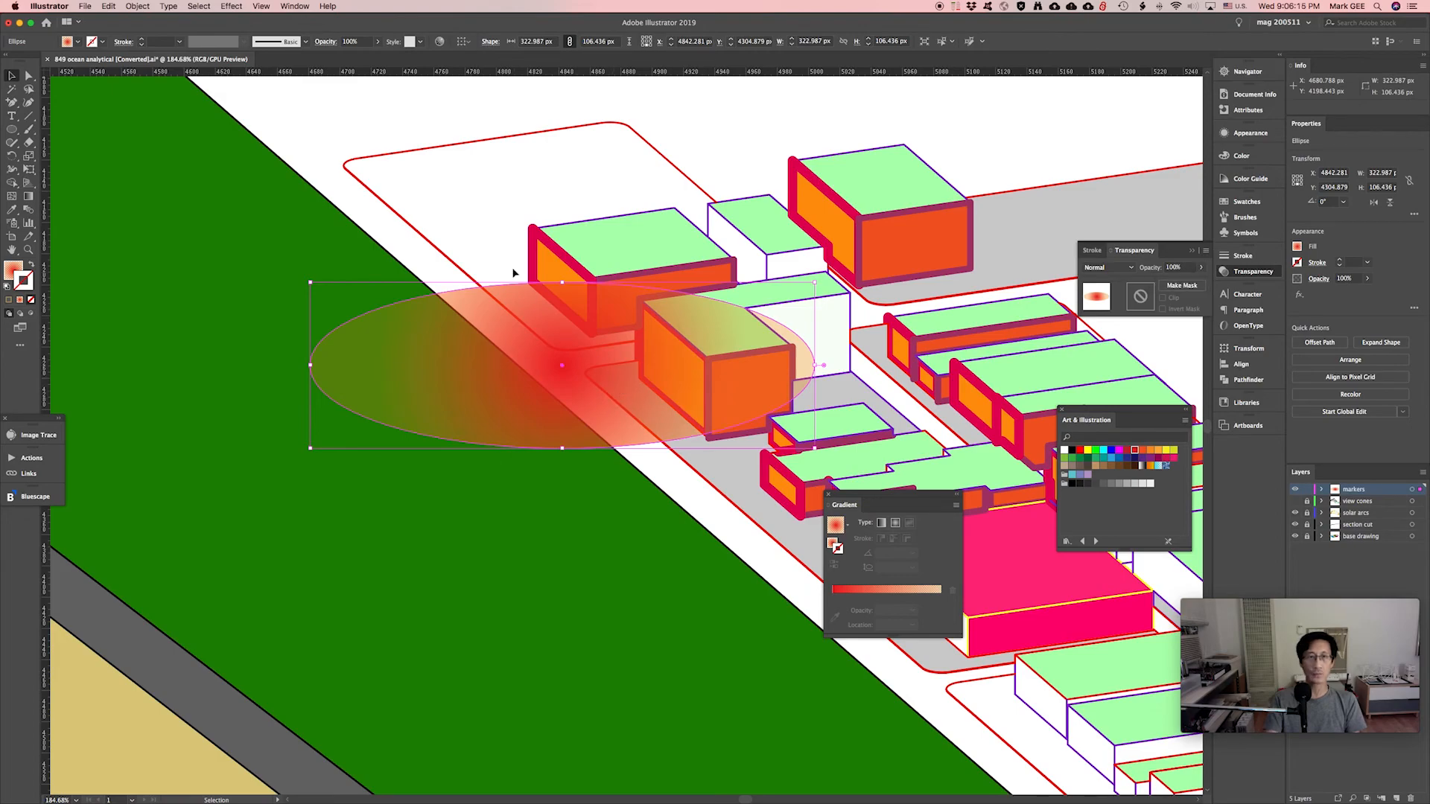
{"action": "left_click", "coordinate": [833, 542]}
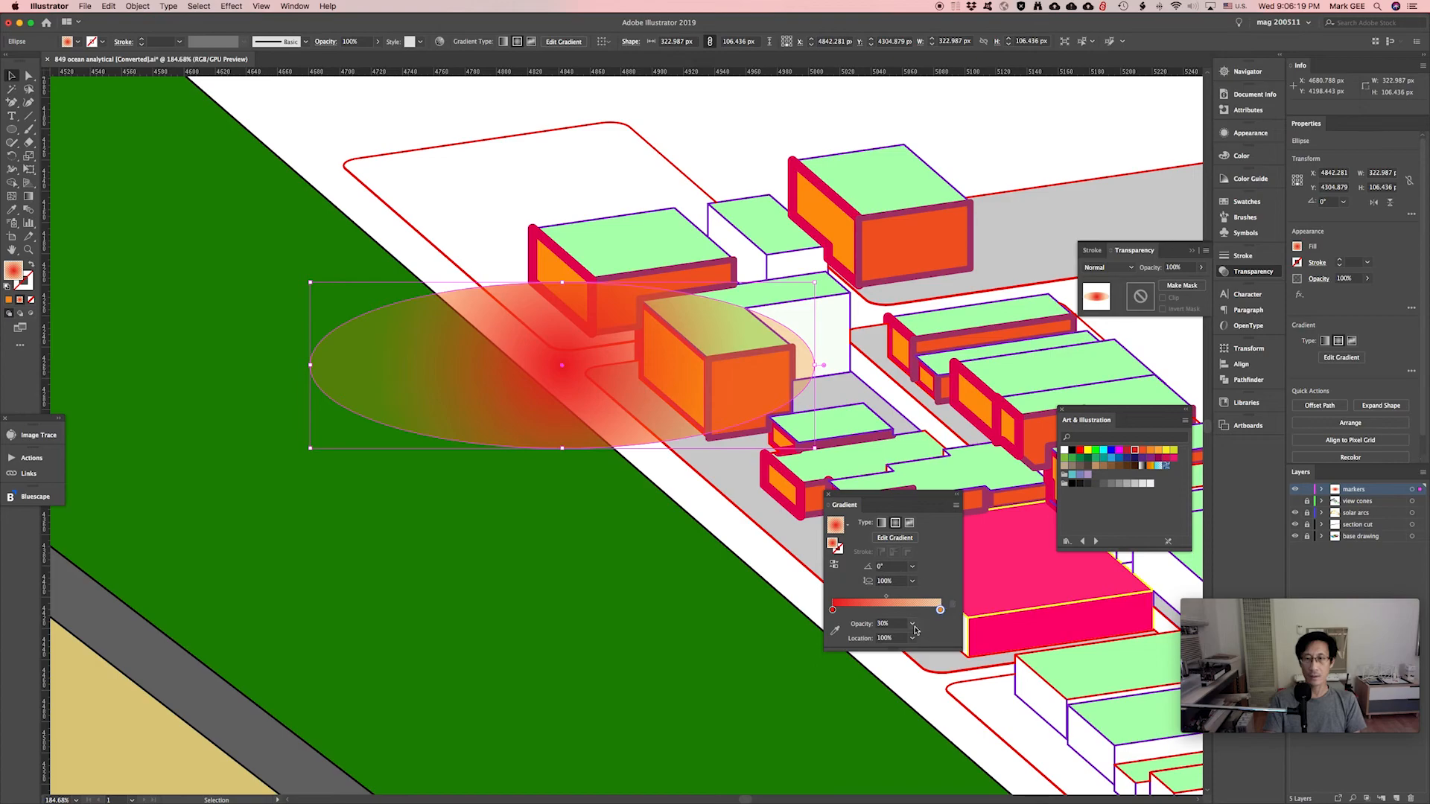
{"action": "left_click", "coordinate": [914, 628]}
{"action": "left_click", "coordinate": [929, 655]}
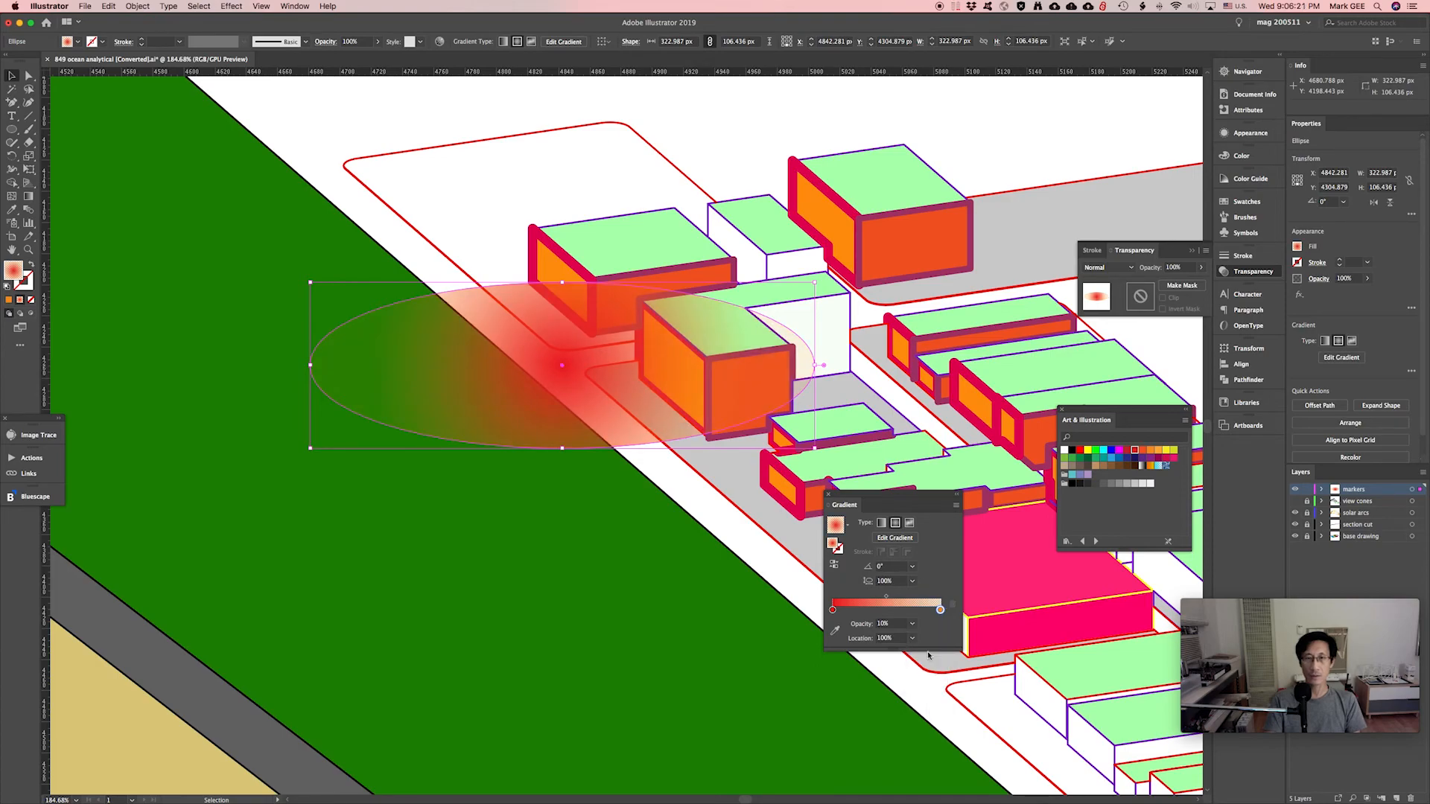
{"action": "left_click", "coordinate": [728, 146]}
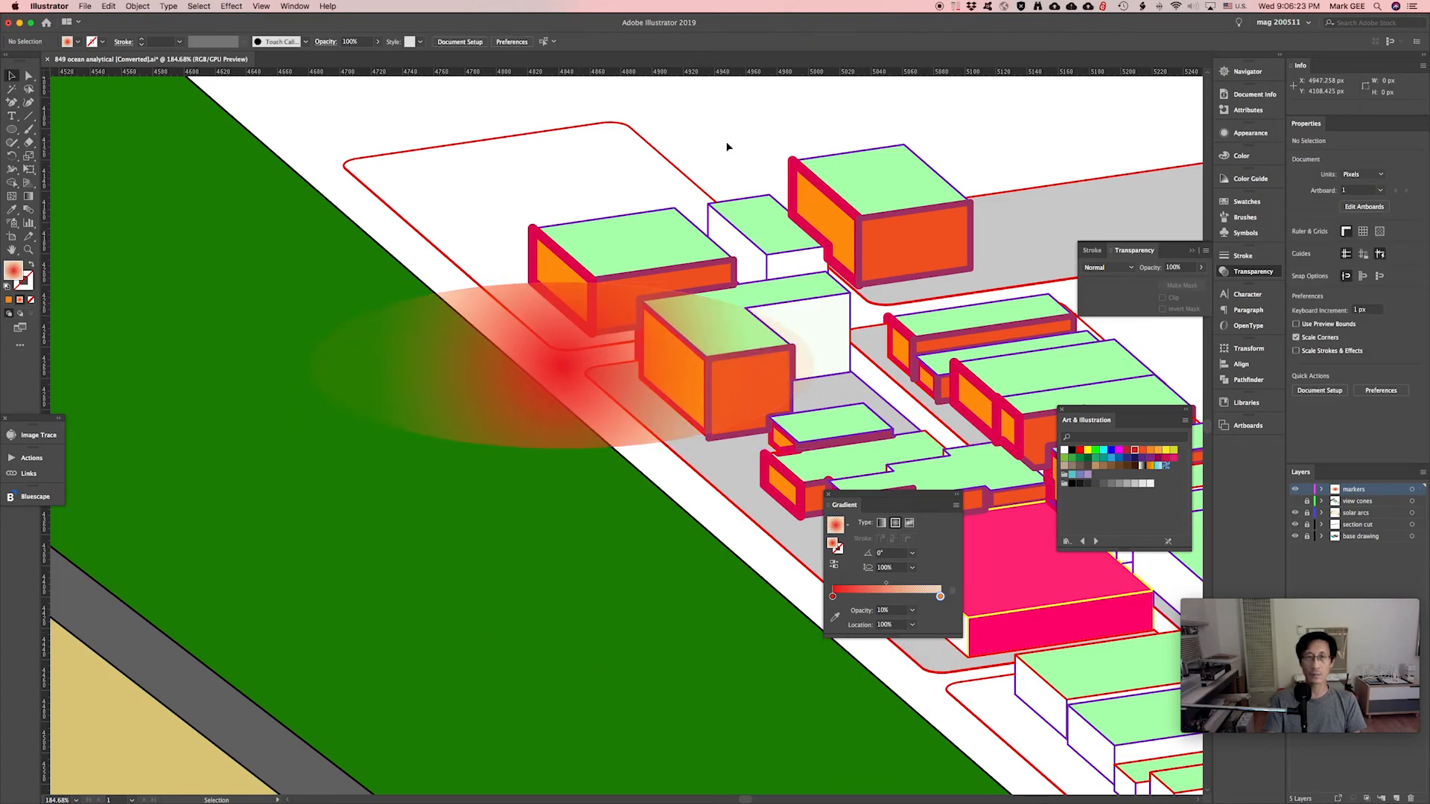
Set the ellipse's overall Transparency opacity to 72% and move the Gradient panel off the buildings.
{"action": "key", "text": "super+minus"}
{"action": "key", "text": "super+minus"}
{"action": "key", "text": "super+minus"}
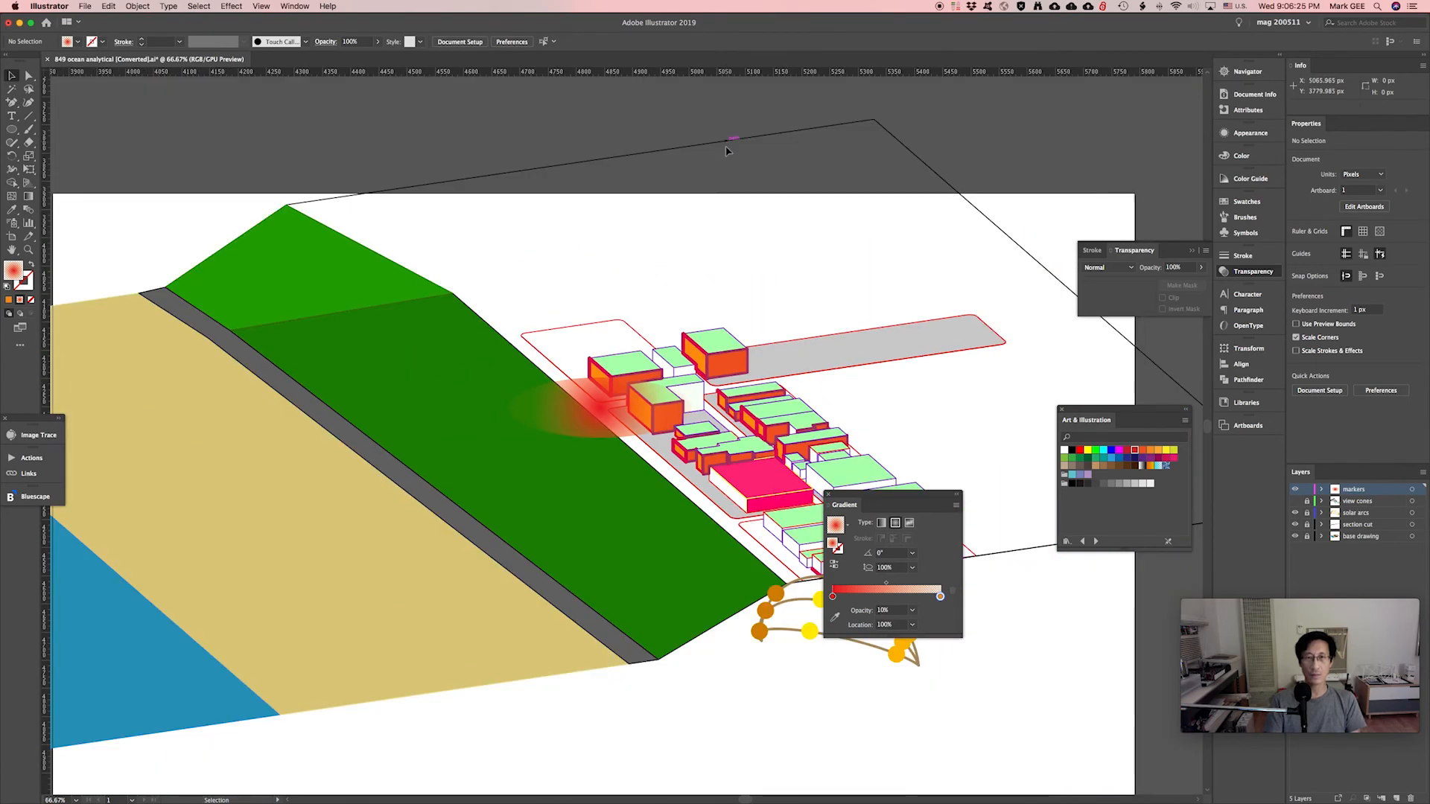
{"action": "left_click", "coordinate": [595, 403]}
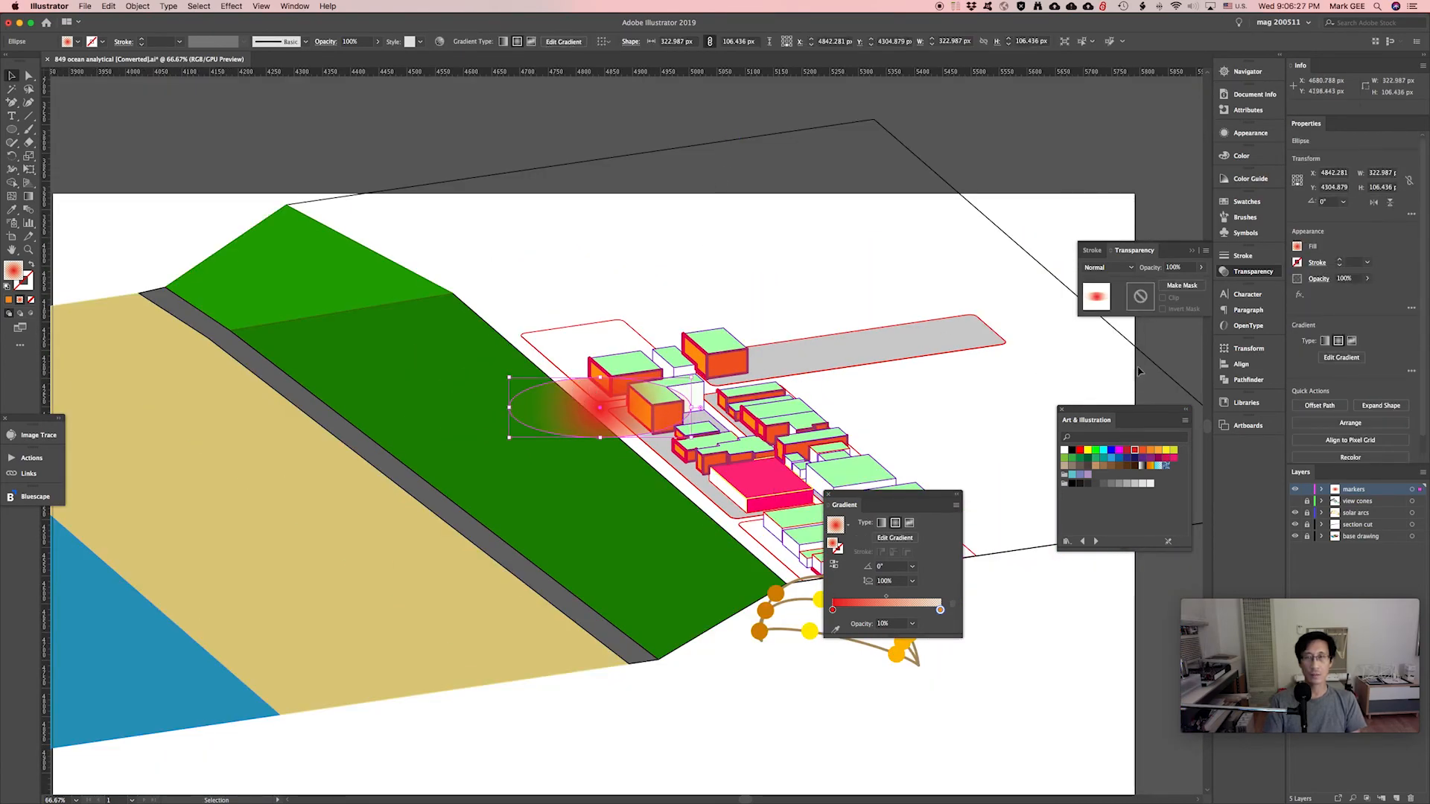
{"action": "left_click", "coordinate": [1199, 270]}
{"action": "mouse_move", "coordinate": [1196, 282]}
{"action": "left_mouse_down"}
{"action": "mouse_move", "coordinate": [1170, 283]}
{"action": "mouse_move", "coordinate": [1188, 284]}
{"action": "left_mouse_up"}
{"action": "left_click", "coordinate": [852, 278]}
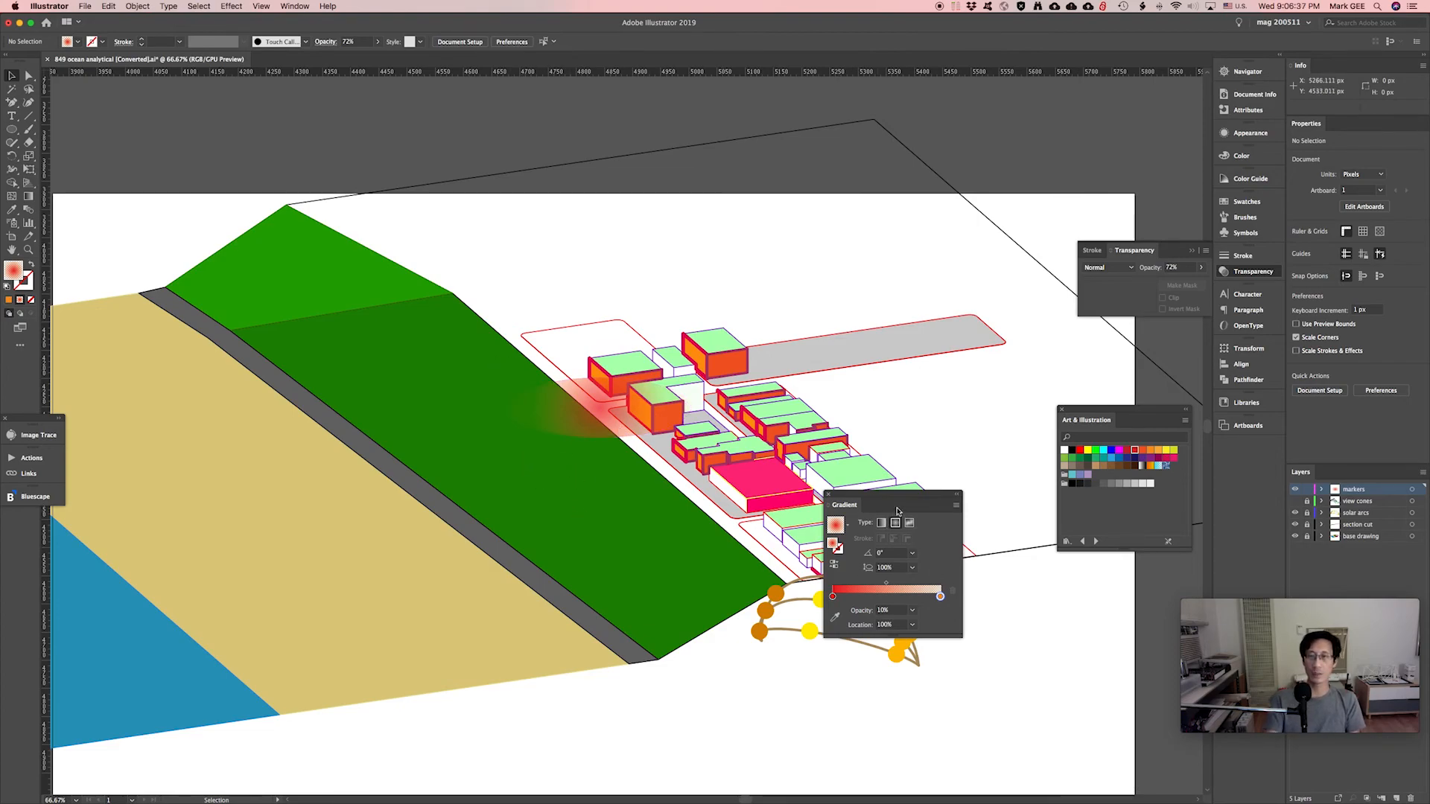
{"action": "left_click_drag", "start_coordinate": [899, 505], "coordinate": [1053, 603]}
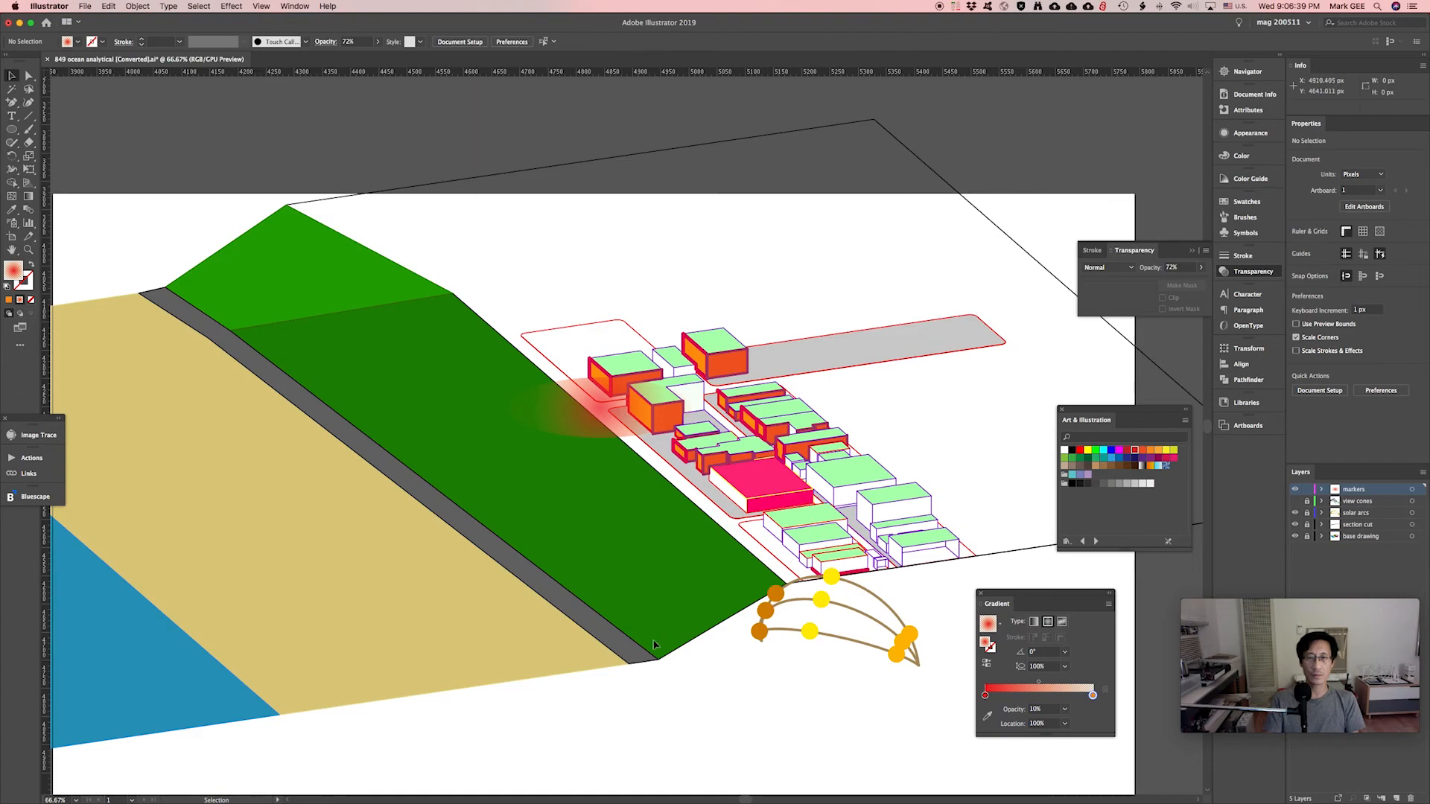
Turn the view cones layer back on, move the Gradient panel aside and zoom out over the site.
{"action": "left_click_drag", "start_coordinate": [964, 510], "coordinate": [878, 461]}
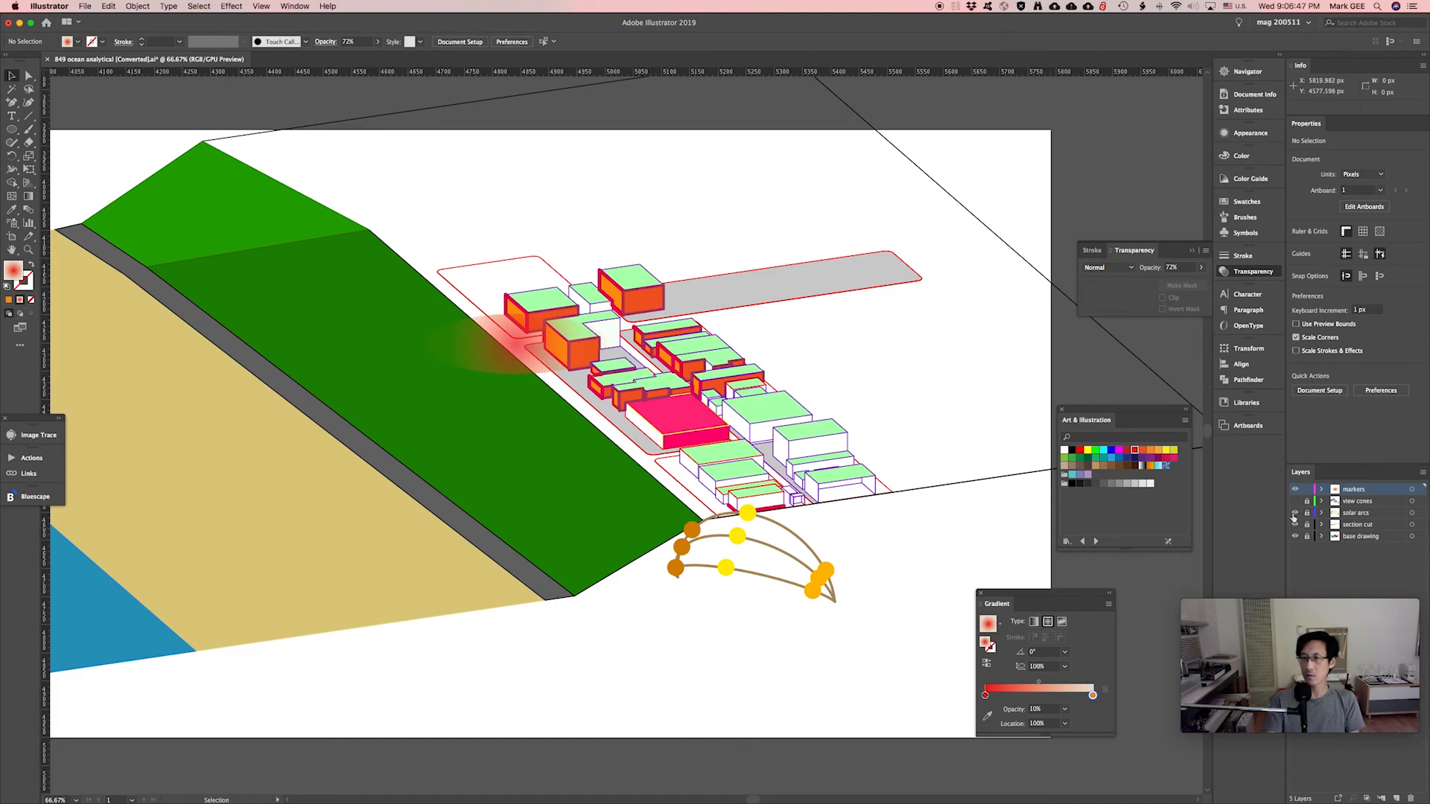
{"action": "left_click", "coordinate": [1295, 501]}
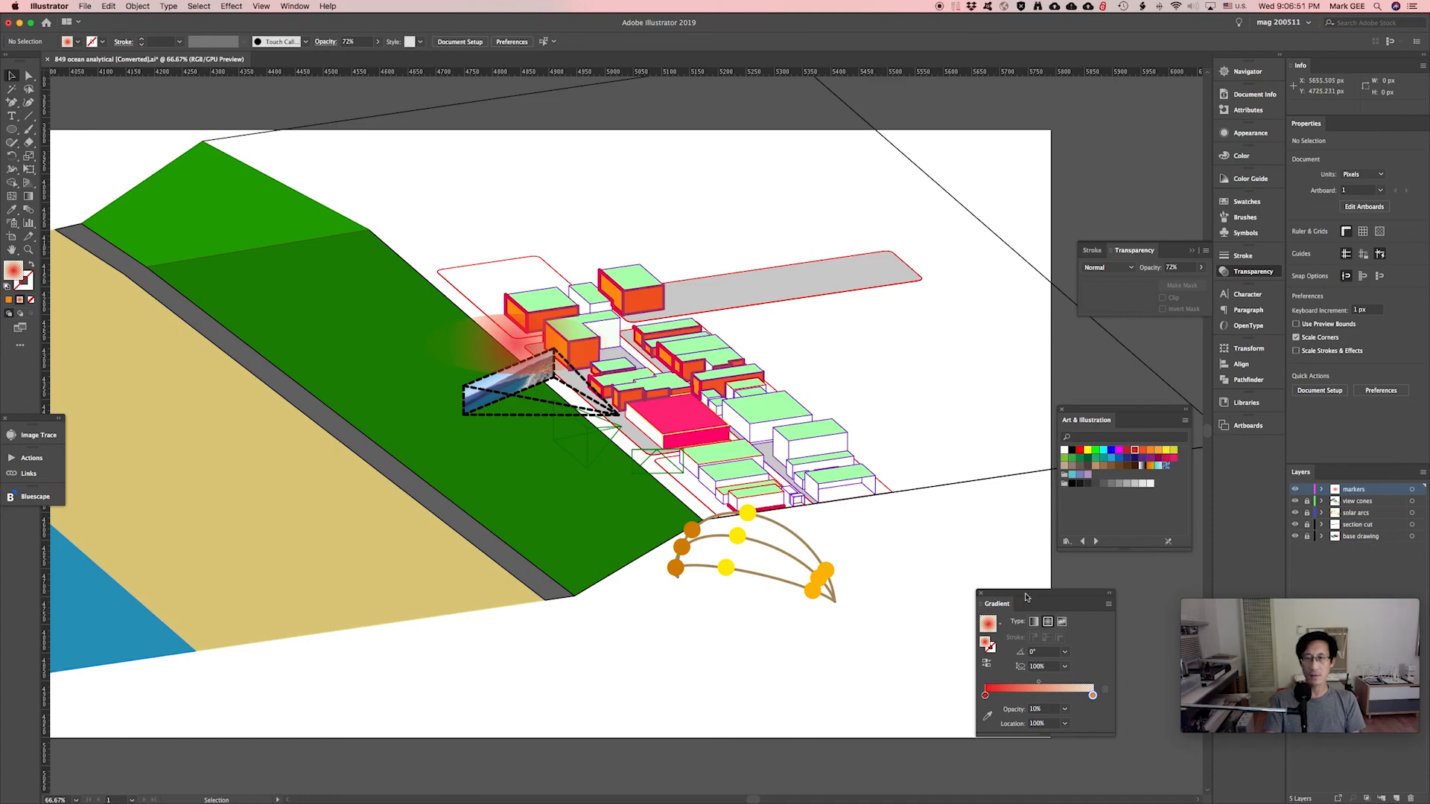
{"action": "left_click_drag", "start_coordinate": [1026, 596], "coordinate": [1106, 638]}
{"action": "key", "text": "super+minus"}
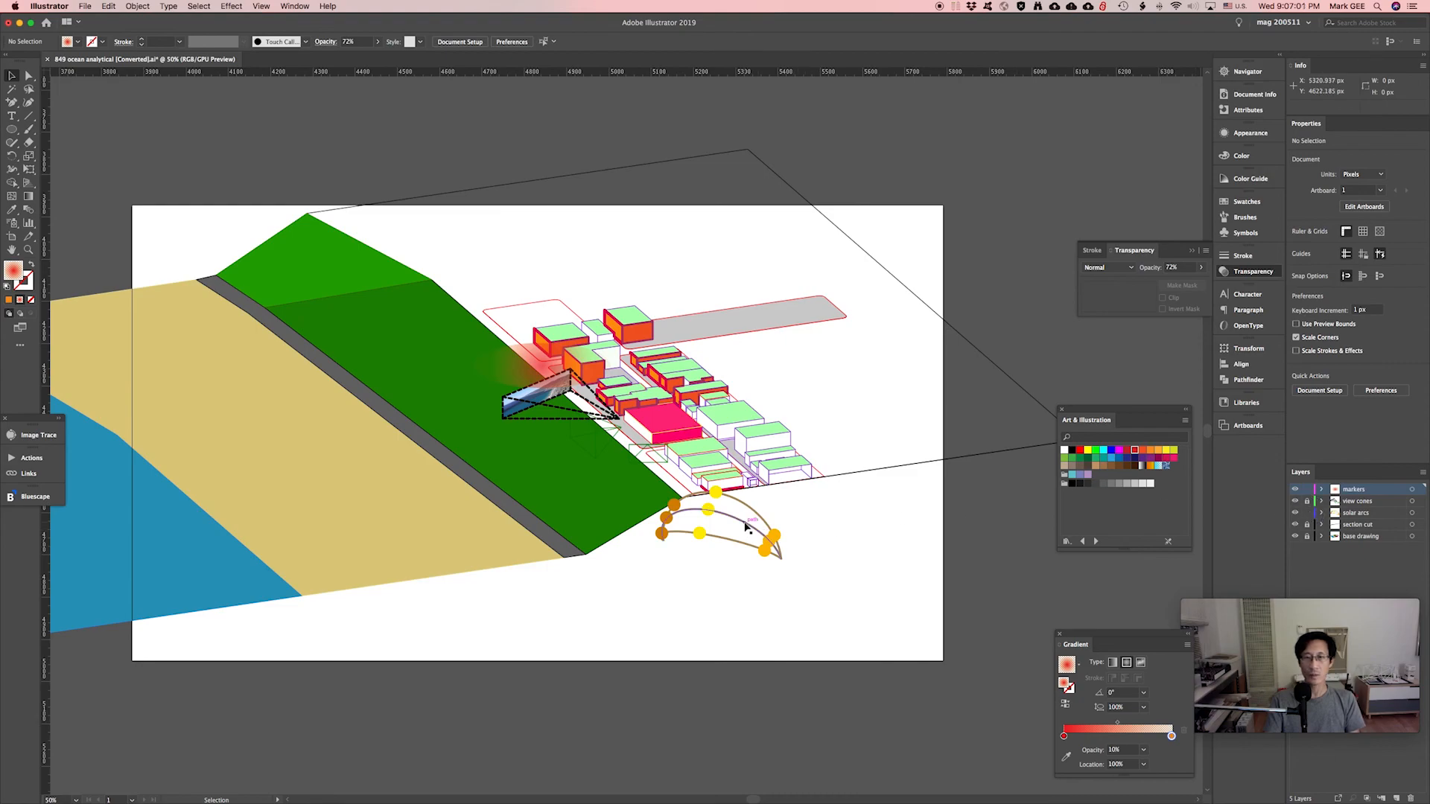
Move the solar arc pieces up-left onto the green slope and lock the solar arcs layer.
{"action": "left_click", "coordinate": [689, 512]}
{"action": "left_click", "coordinate": [711, 519]}
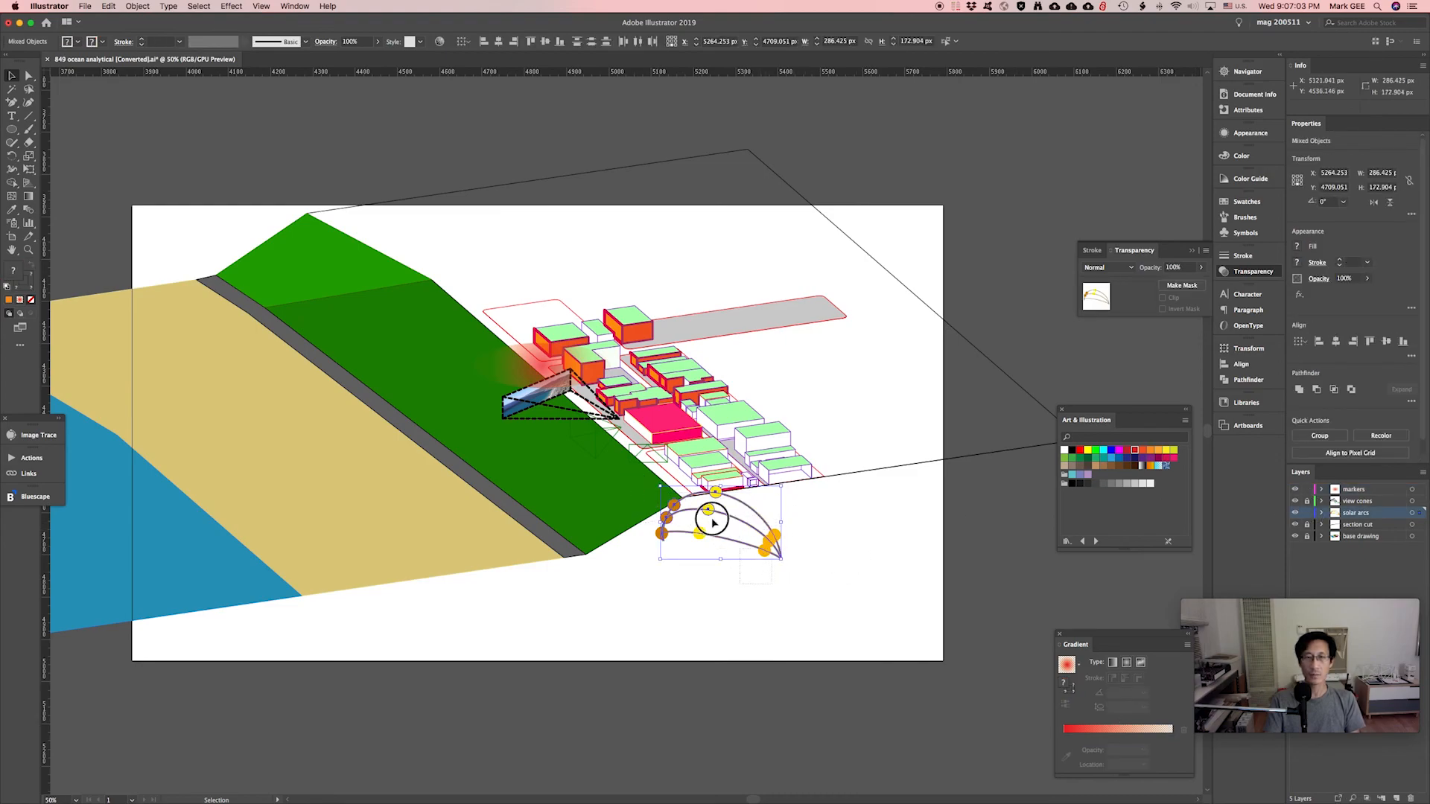
{"action": "left_click", "coordinate": [642, 474], "text": "shift"}
{"action": "left_click_drag", "start_coordinate": [747, 526], "coordinate": [626, 445]}
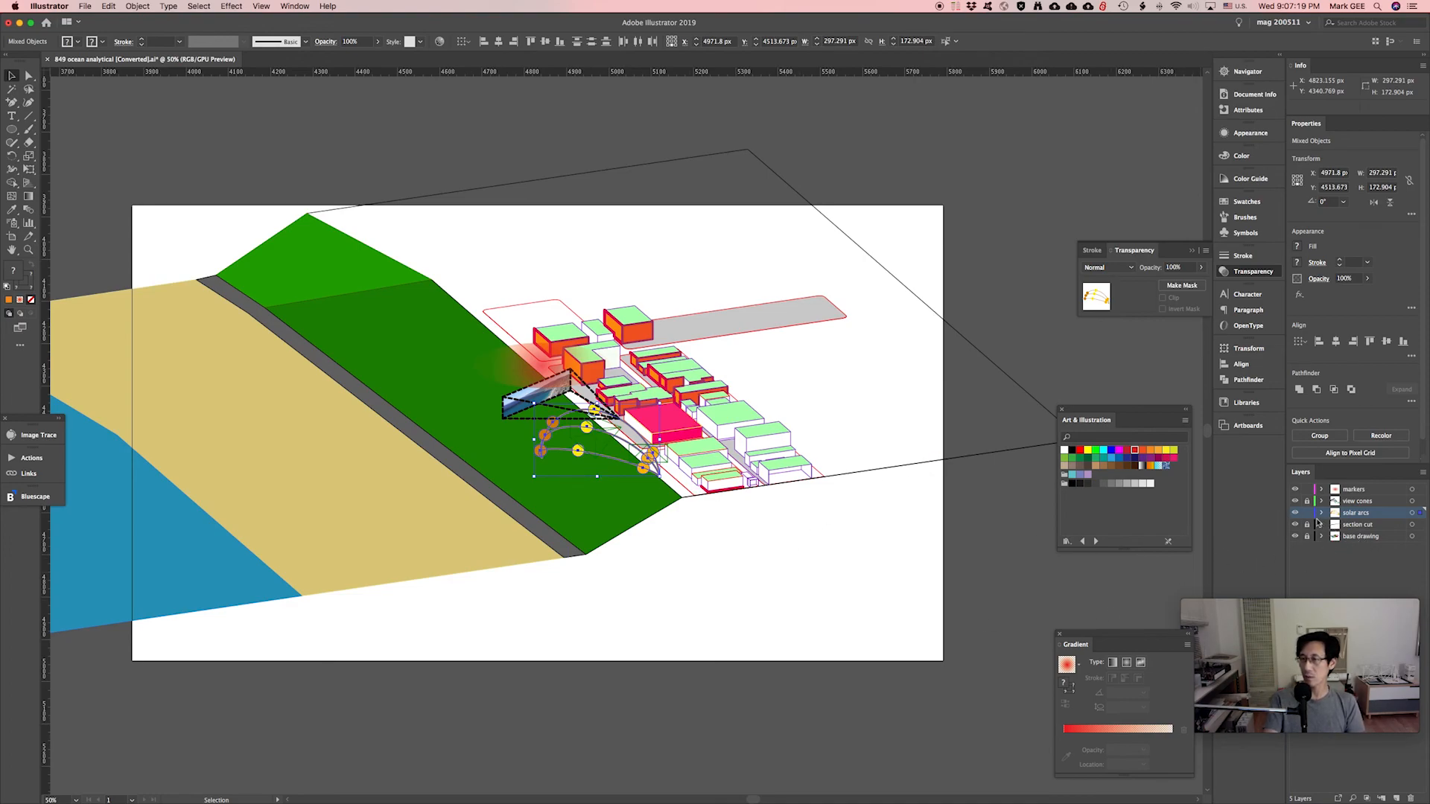
{"action": "left_click", "coordinate": [1306, 513]}
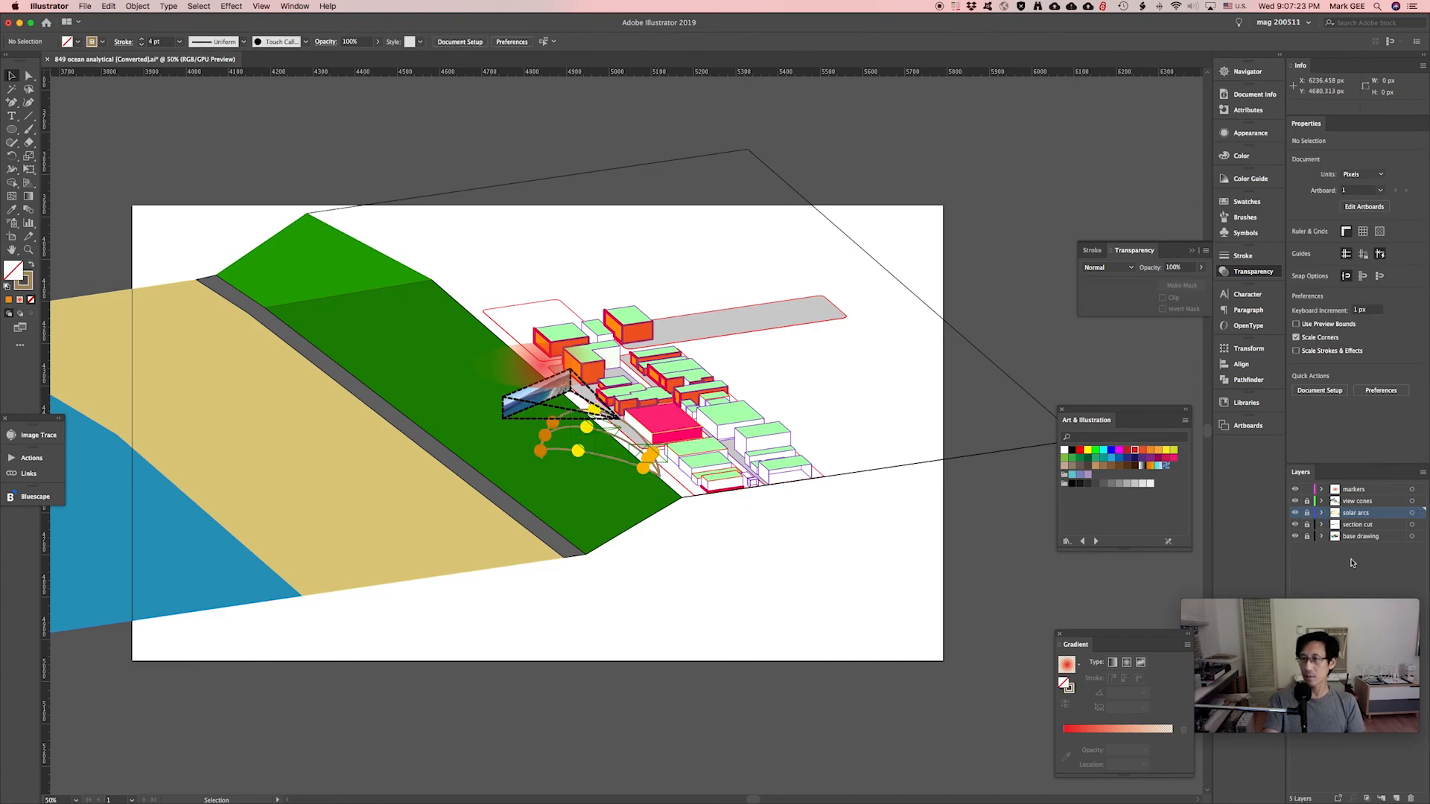
Add a new layer named poche at the bottom of the layer stack.
{"action": "left_click", "coordinate": [1396, 798]}
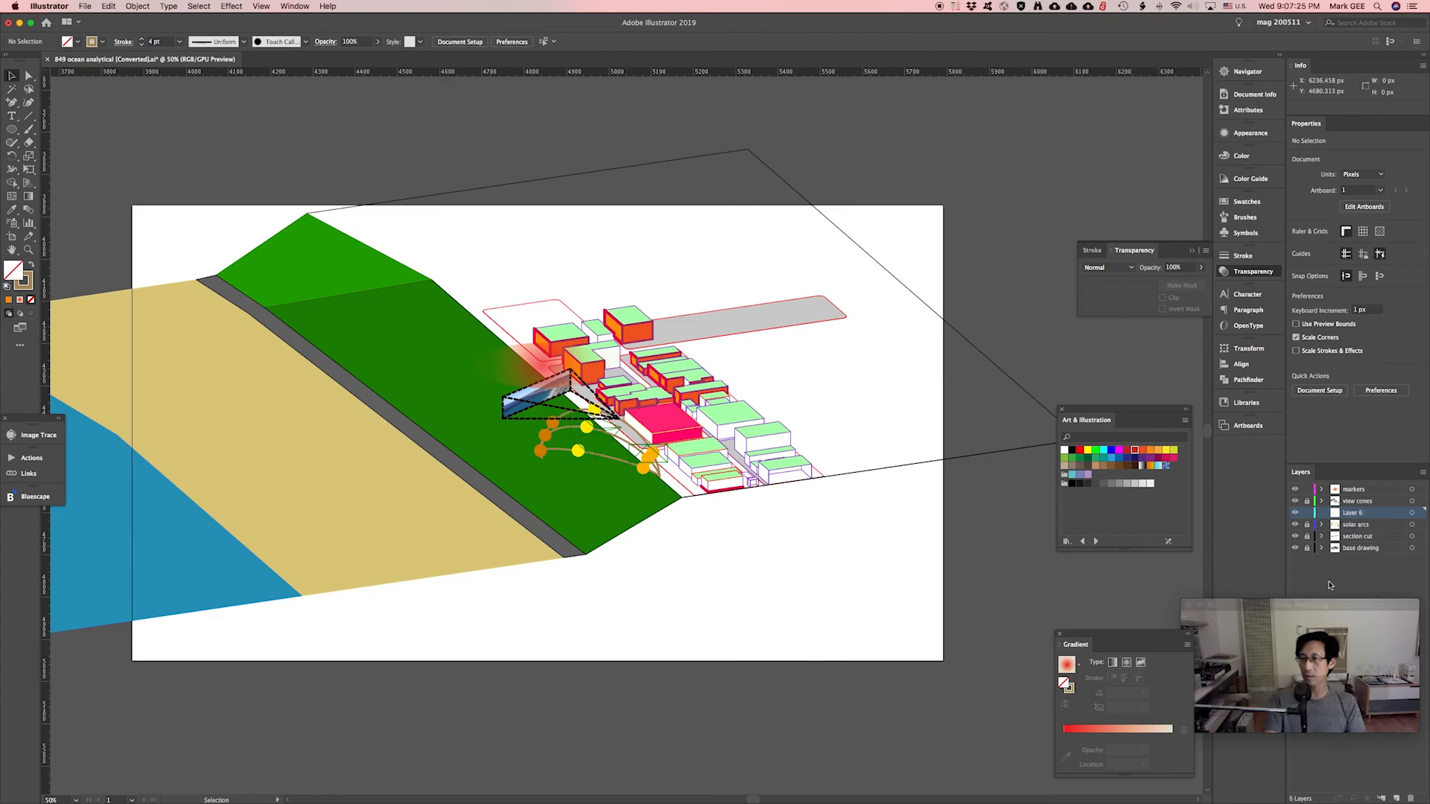
{"action": "left_click_drag", "start_coordinate": [1357, 516], "coordinate": [1365, 557]}
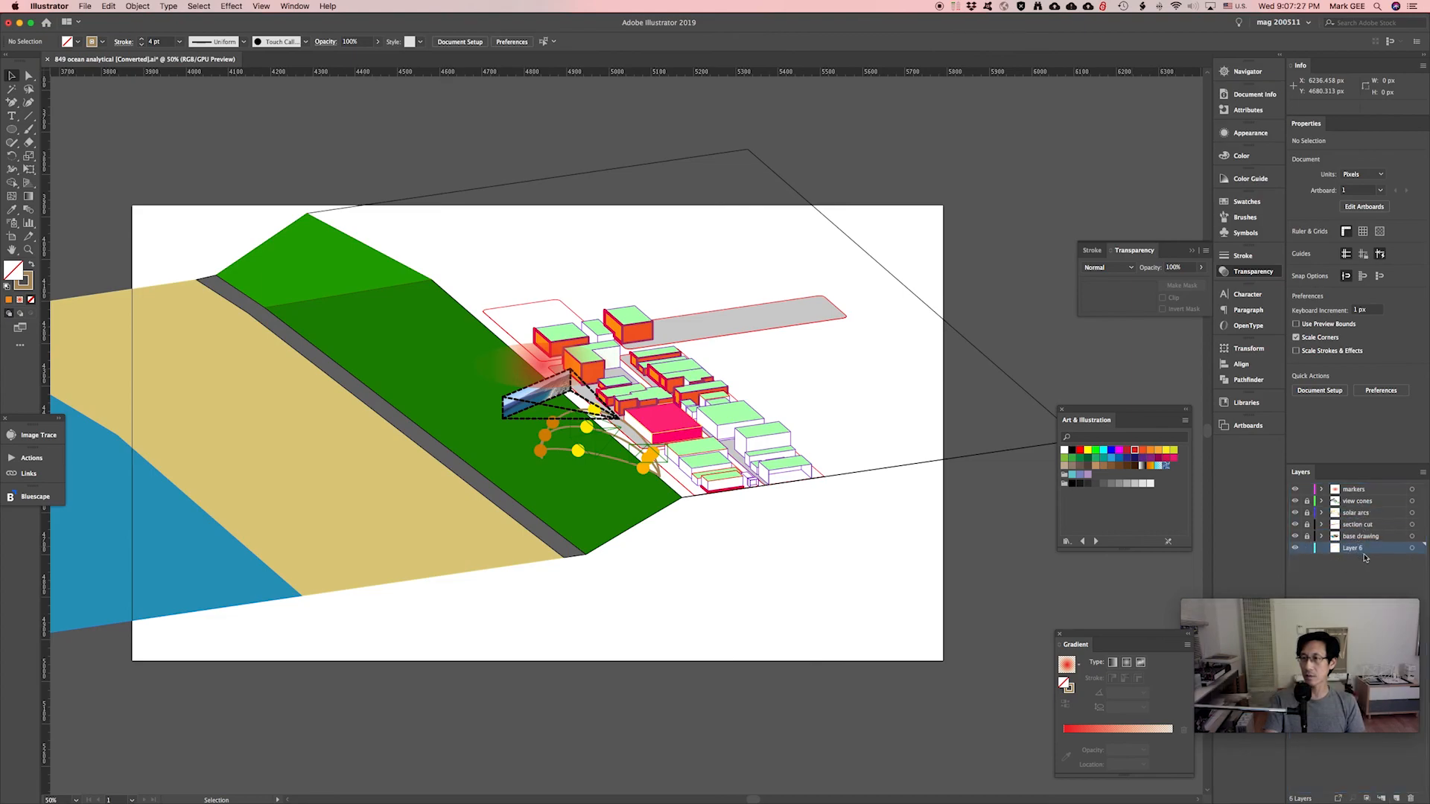
{"action": "double_click", "coordinate": [1353, 548]}
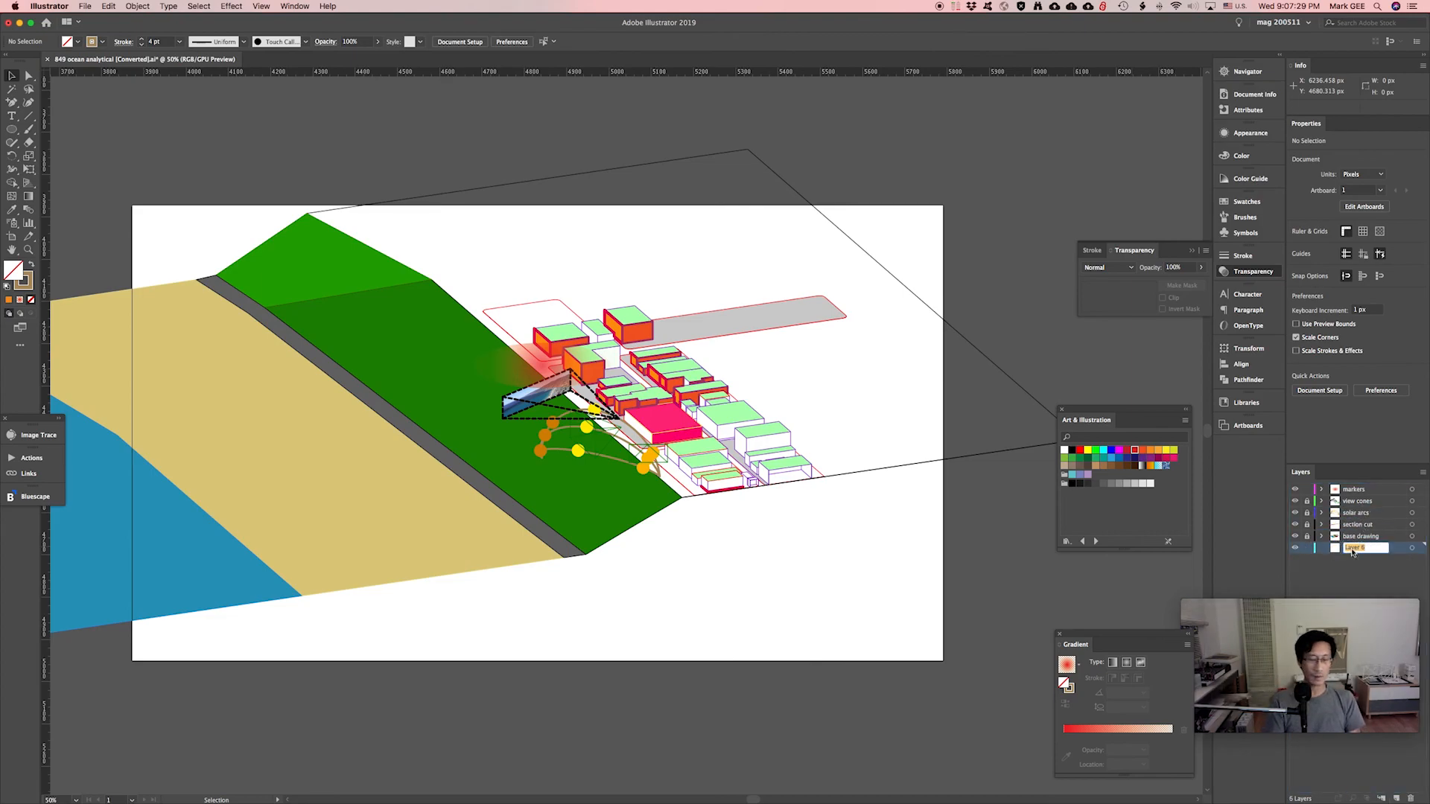
{"action": "type", "text": "a"}
{"action": "type", "text": "oche"}
{"action": "key", "text": "Return"}
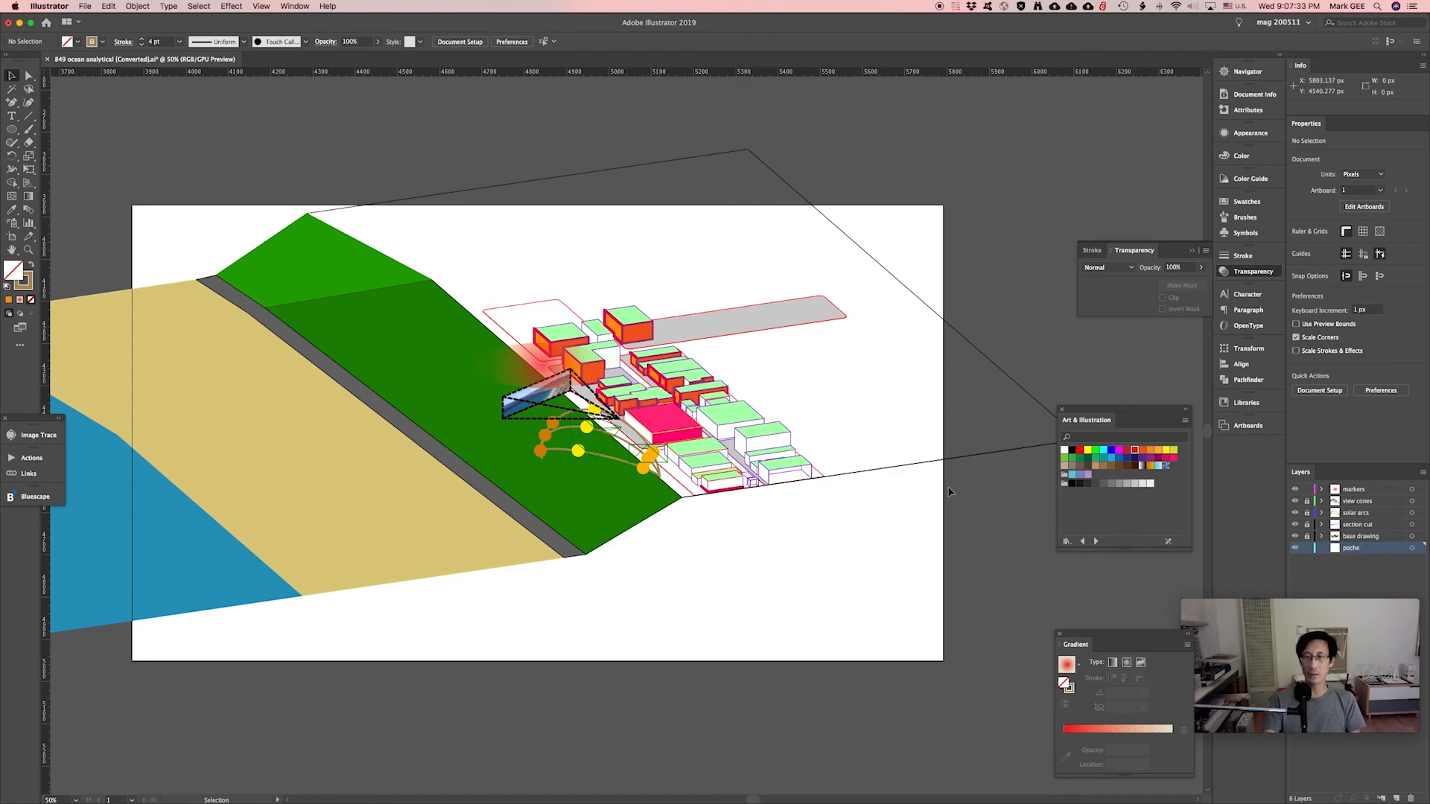
Draw a closed base outline with the Pen tool along the site's lower edge, with no stroke.
{"action": "key", "text": "p"}
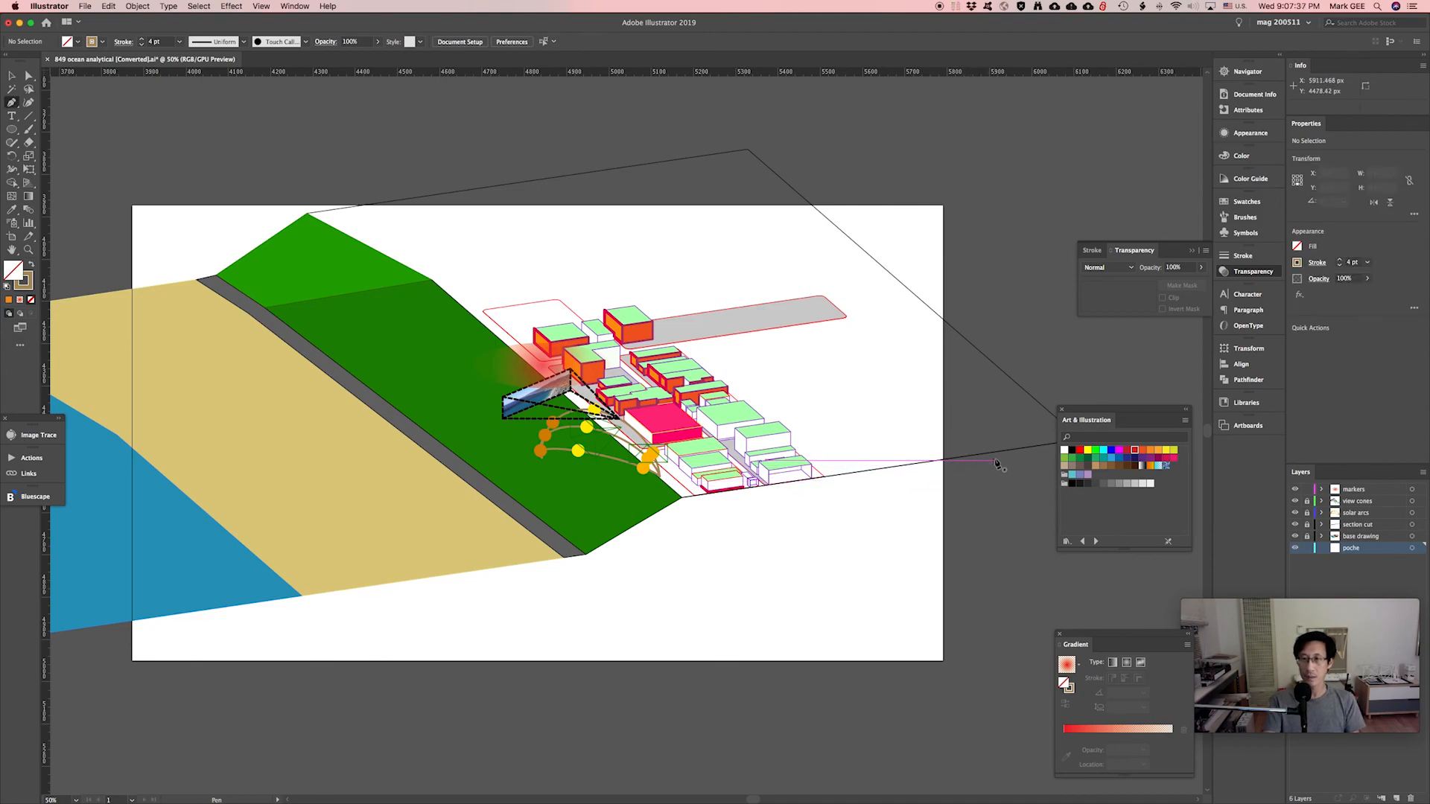
{"action": "left_click", "coordinate": [997, 453]}
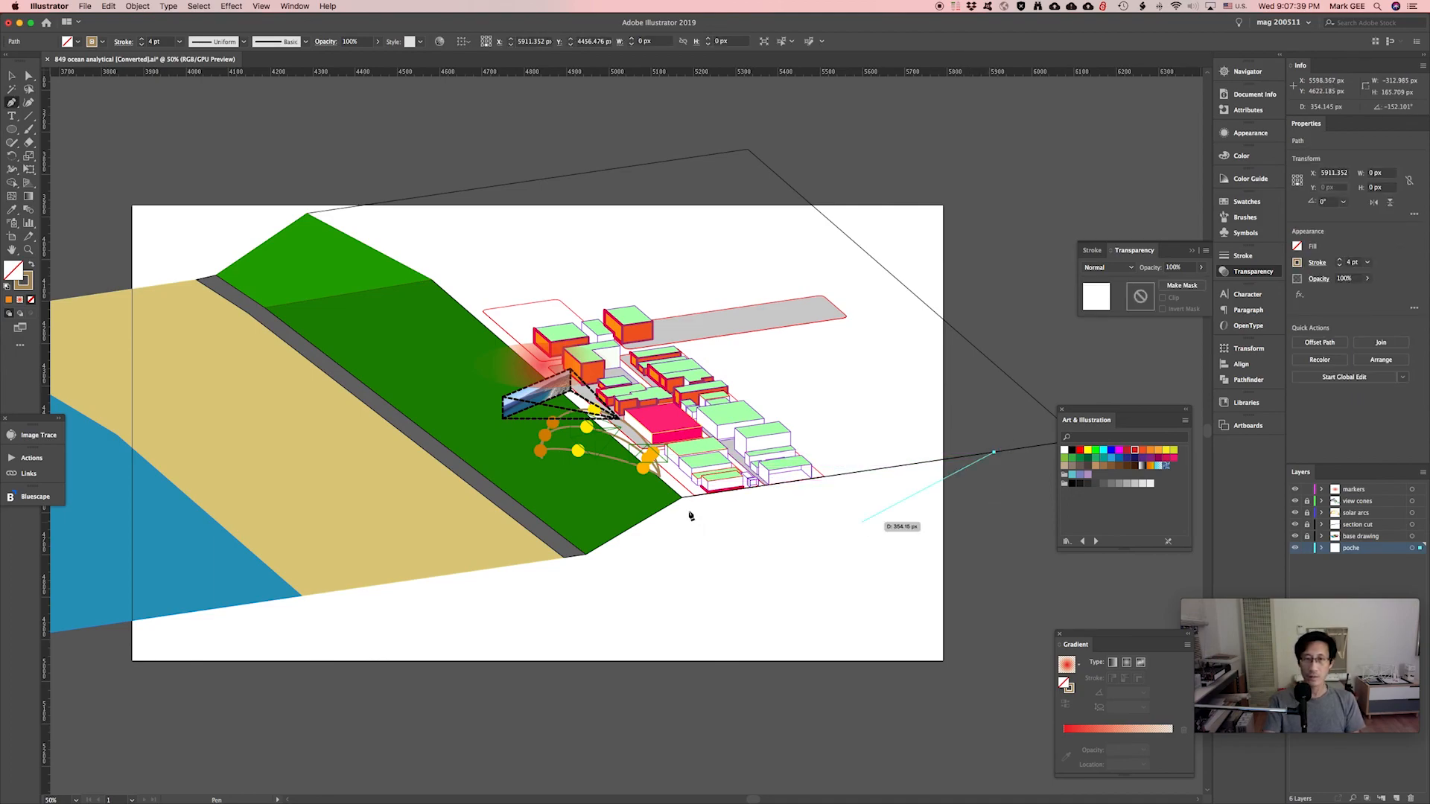
{"action": "left_click", "coordinate": [683, 497]}
{"action": "left_click", "coordinate": [588, 556]}
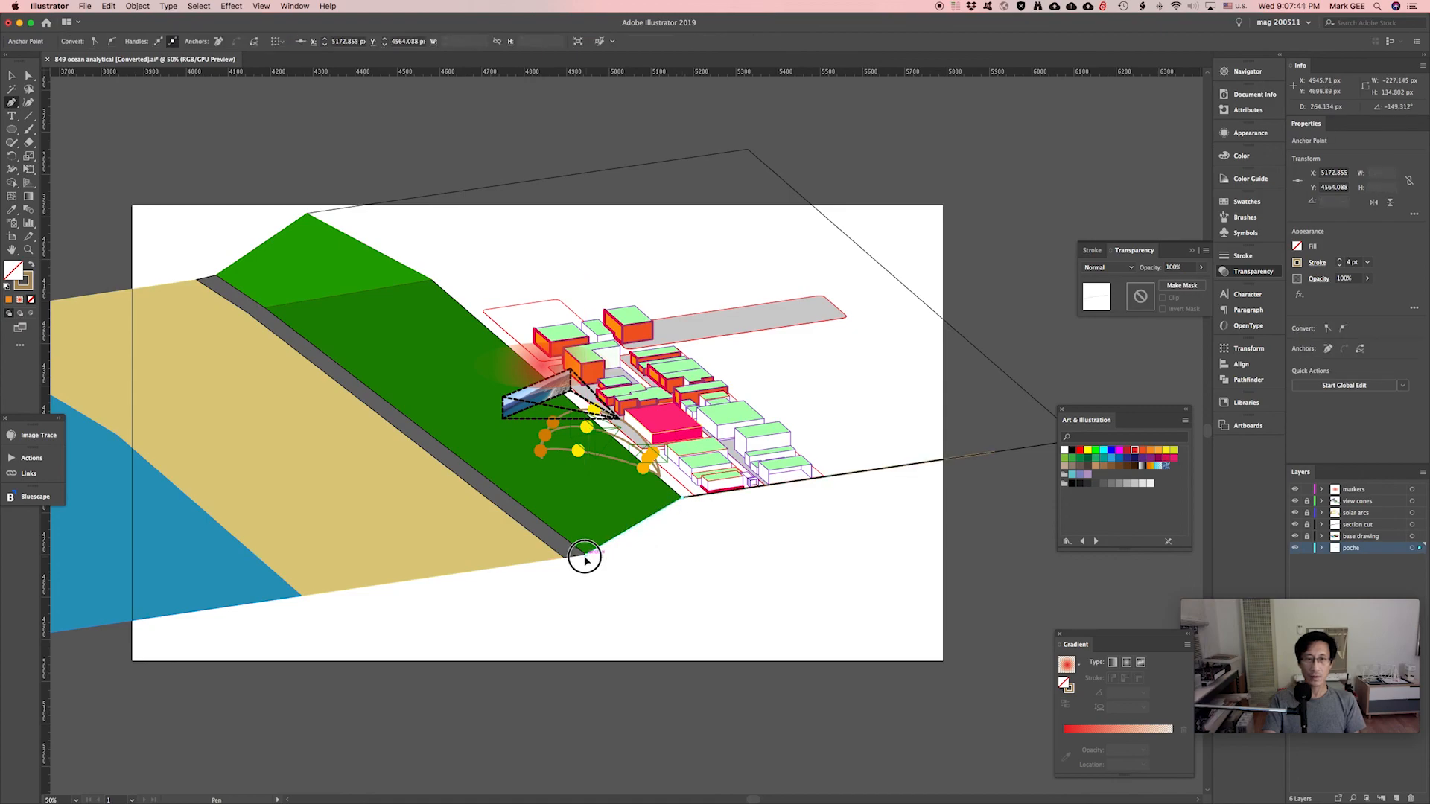
{"action": "left_click", "coordinate": [112, 624]}
{"action": "left_click", "coordinate": [112, 685]}
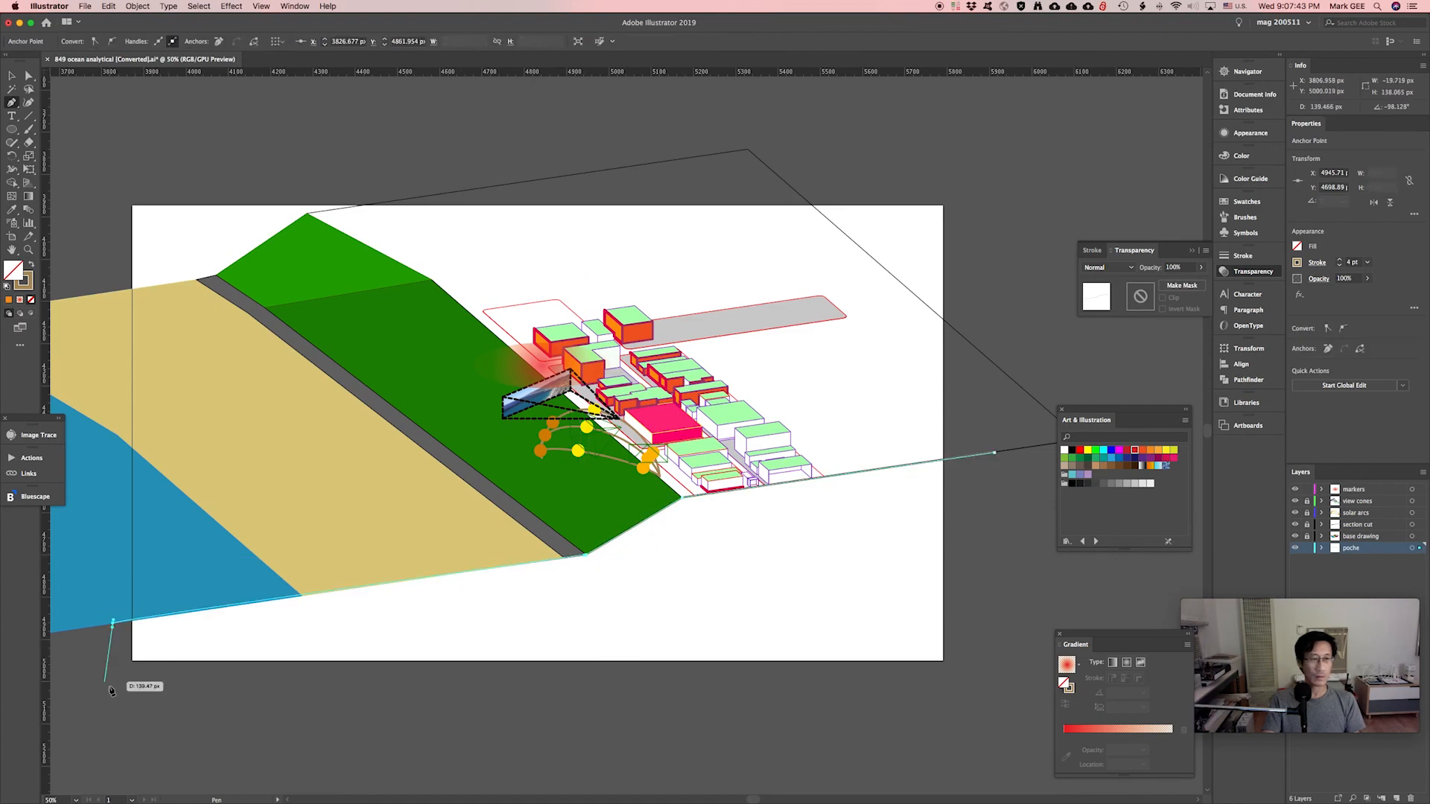
{"action": "left_click", "coordinate": [1000, 685]}
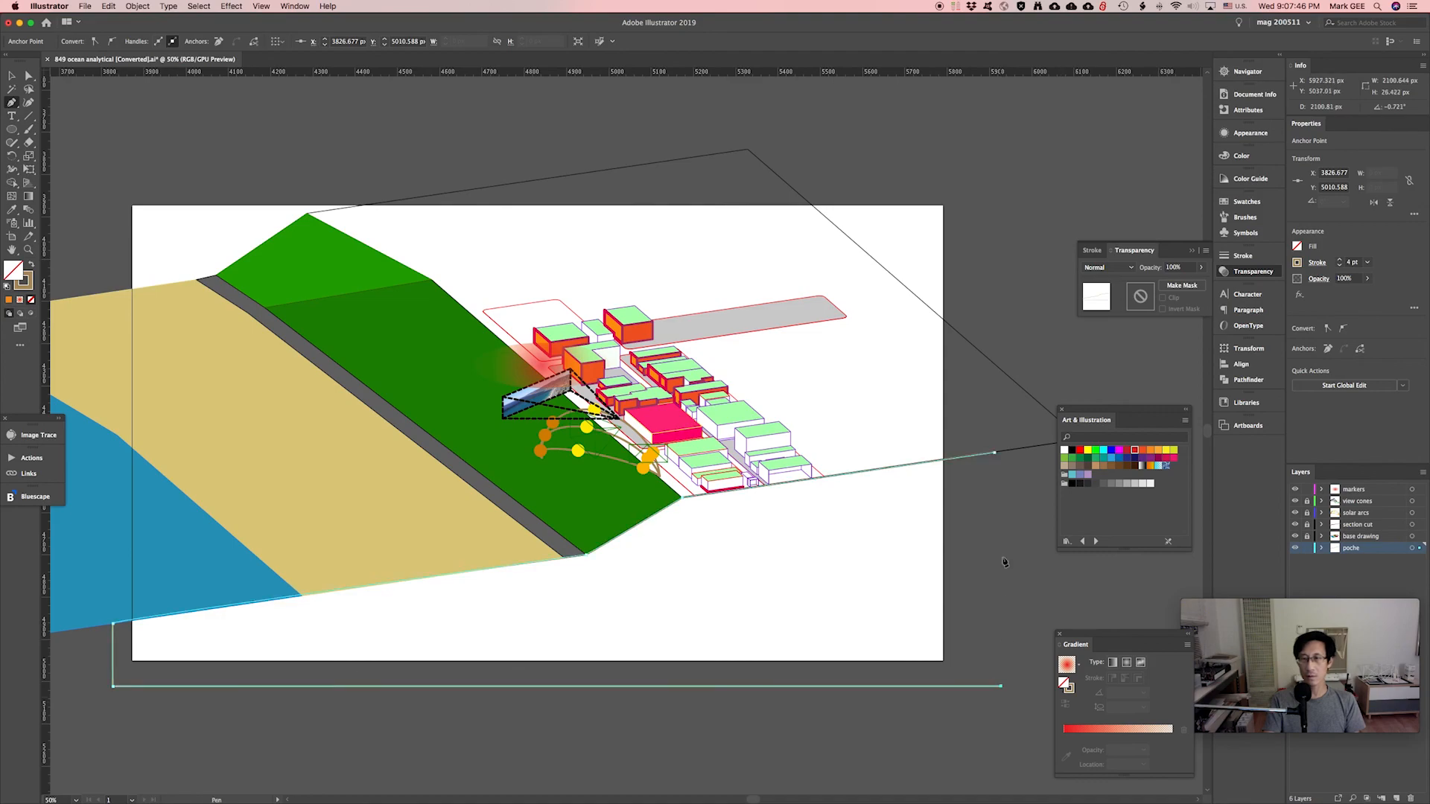
{"action": "left_click", "coordinate": [994, 453]}
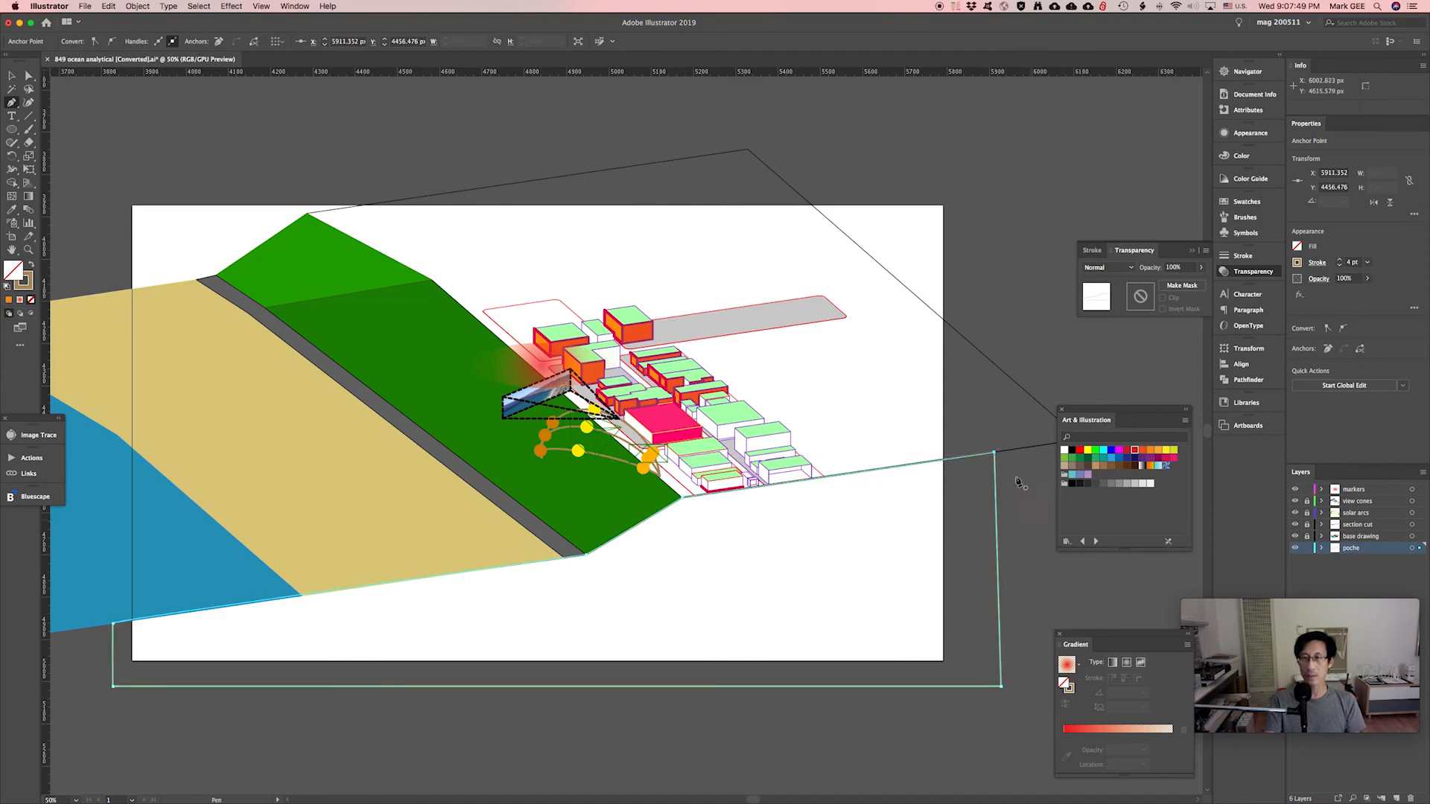
{"action": "key", "text": "v"}
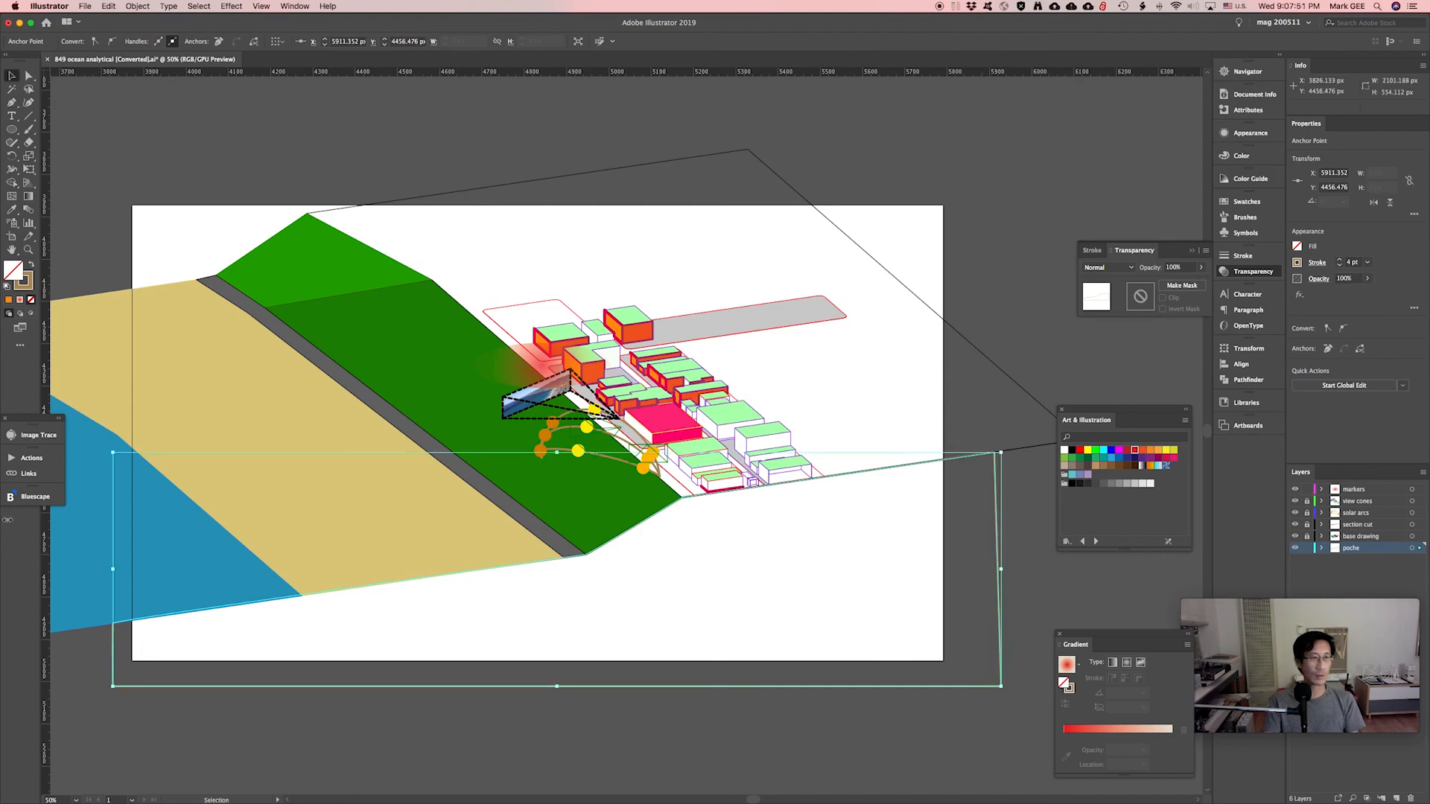
{"action": "left_click", "coordinate": [30, 300]}
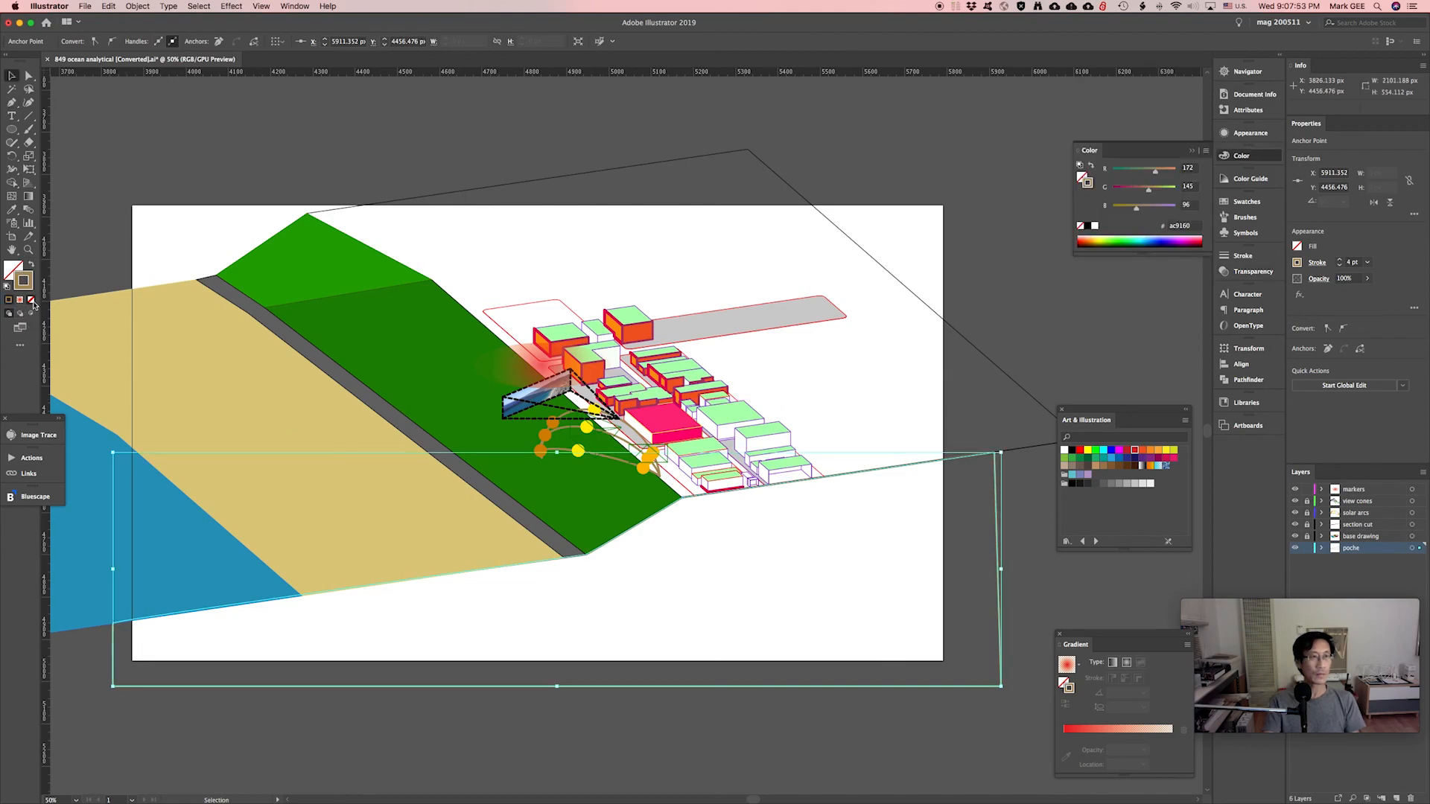
Fill the poche base shape with dark grey 595959 using the Color Picker.
{"action": "left_click", "coordinate": [13, 269]}
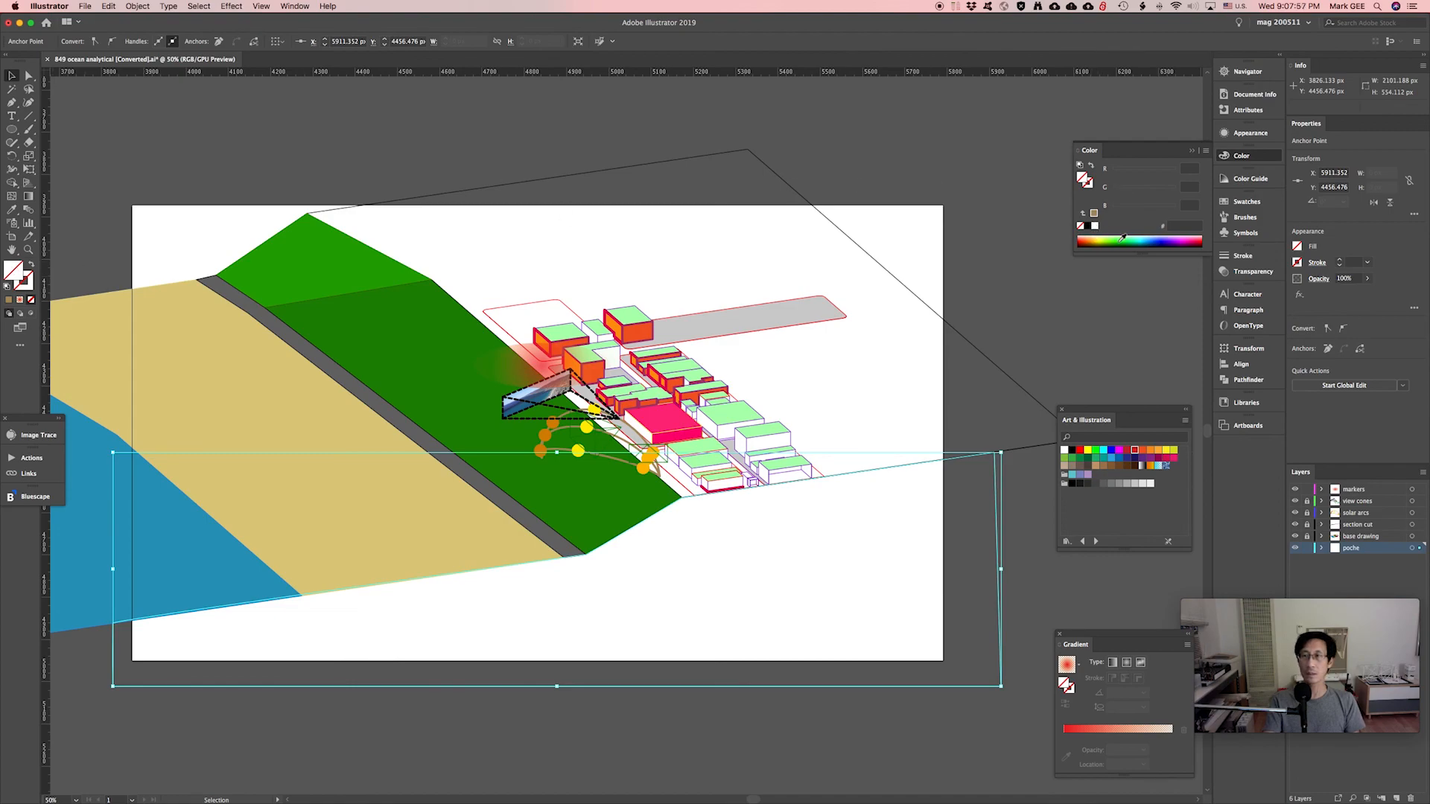
{"action": "left_click_drag", "start_coordinate": [1142, 237], "coordinate": [1110, 237]}
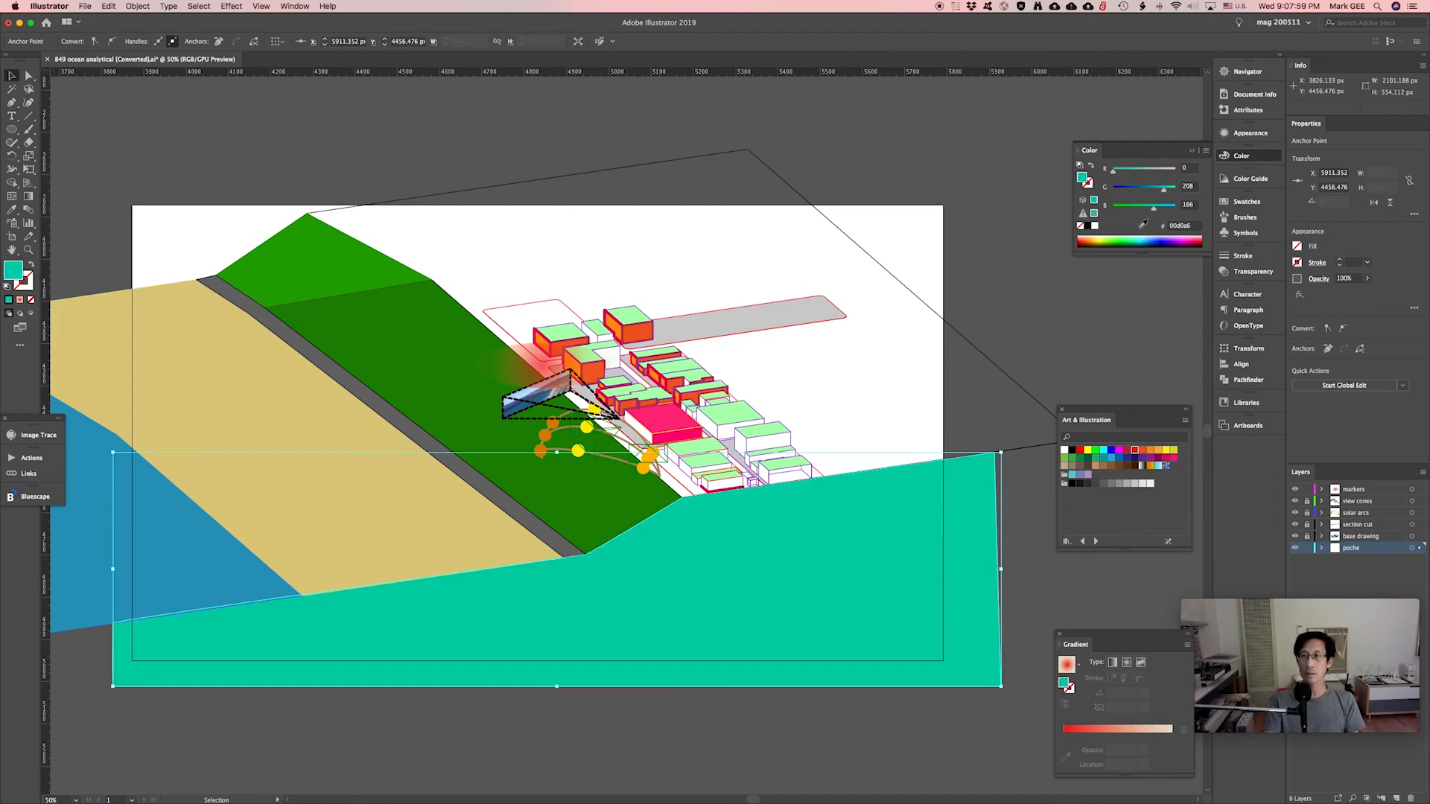
{"action": "double_click", "coordinate": [1082, 177]}
{"action": "left_click_drag", "start_coordinate": [635, 618], "coordinate": [570, 648]}
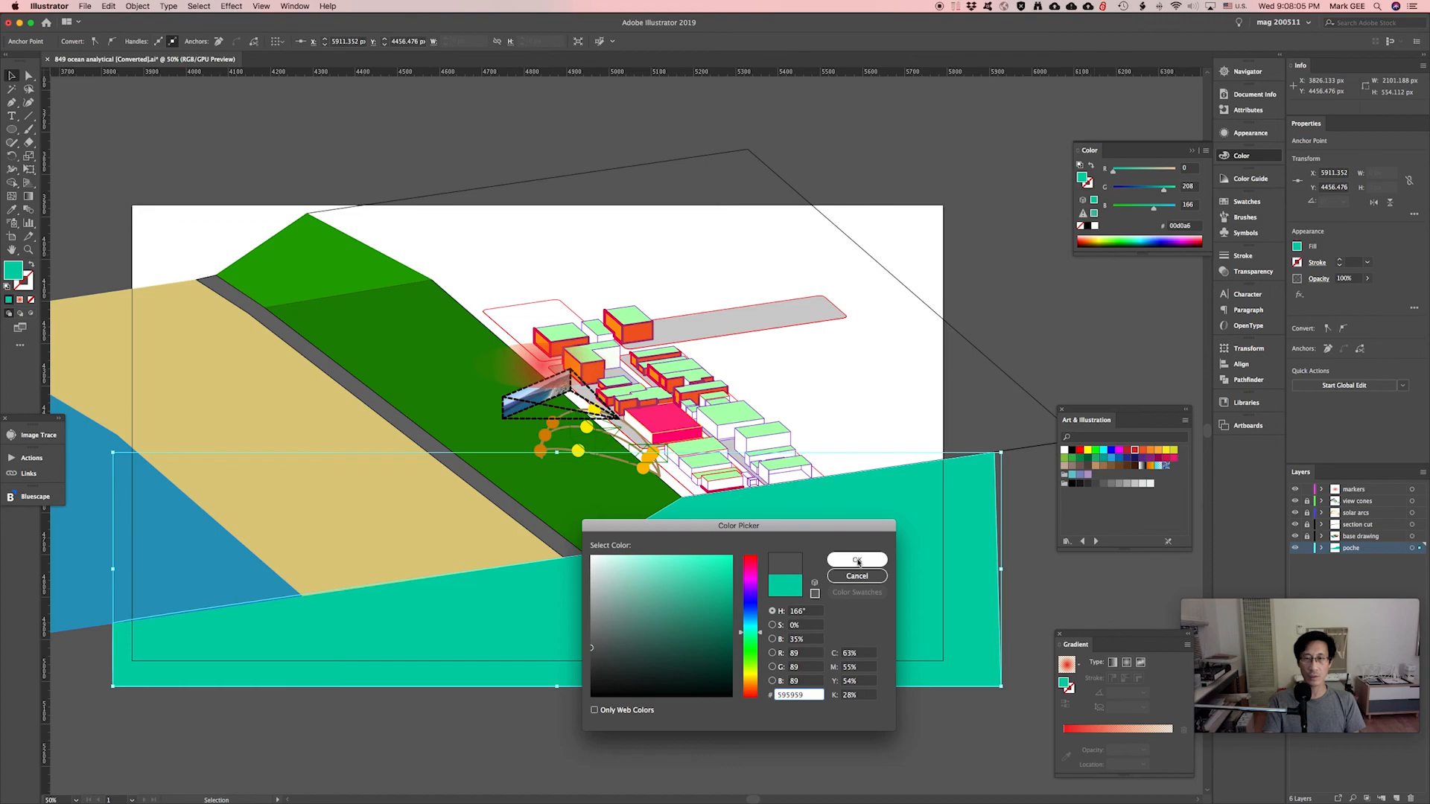
{"action": "left_click", "coordinate": [856, 559]}
Deselect the shape, pan the view, and check the gradient marker ellipse.
{"action": "left_click", "coordinate": [857, 484]}
{"action": "scroll", "coordinate": [836, 440], "scroll_direction": "up", "scroll_amount": 3}
{"action": "scroll", "coordinate": [836, 440], "scroll_direction": "left", "scroll_amount": 5}
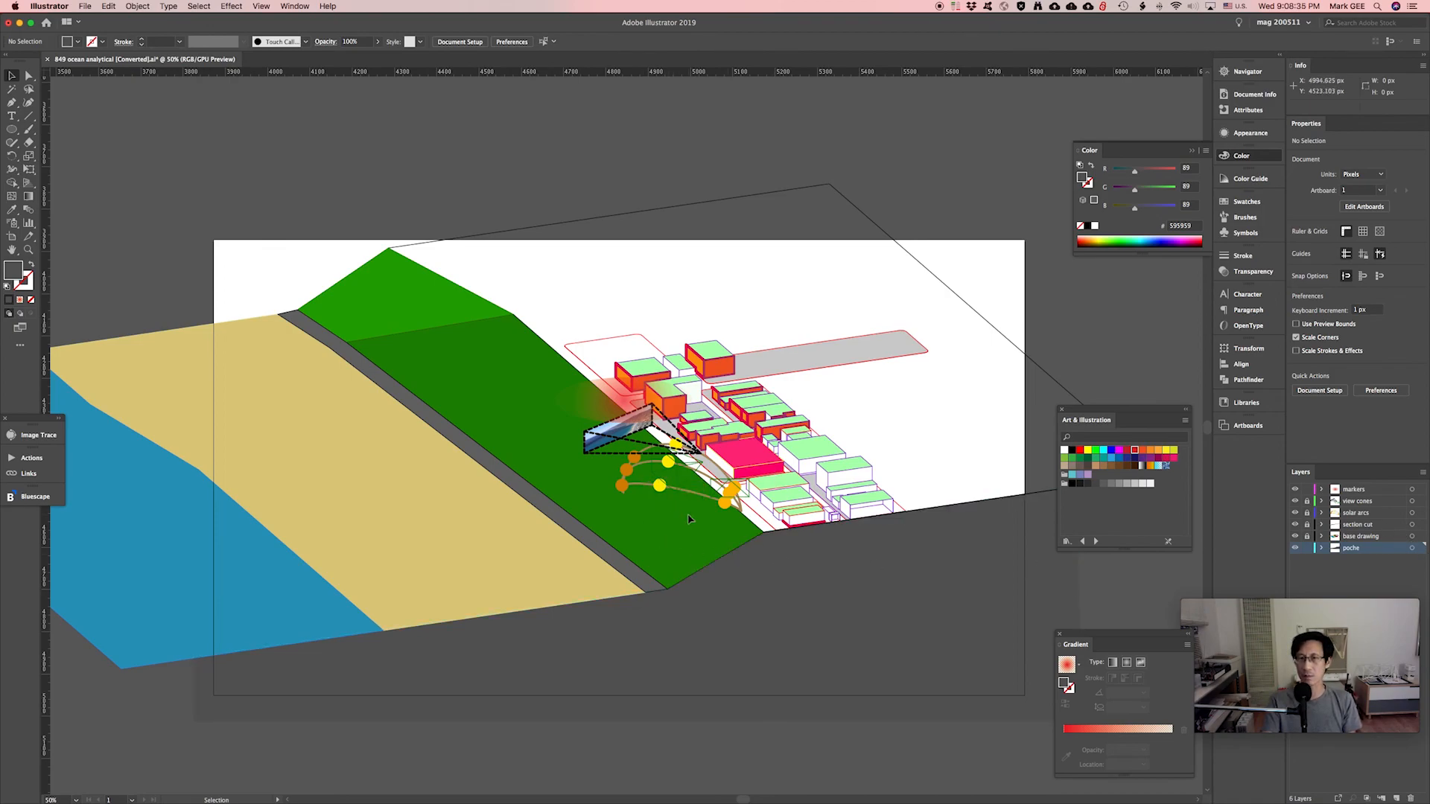
{"action": "left_click", "coordinate": [625, 421]}
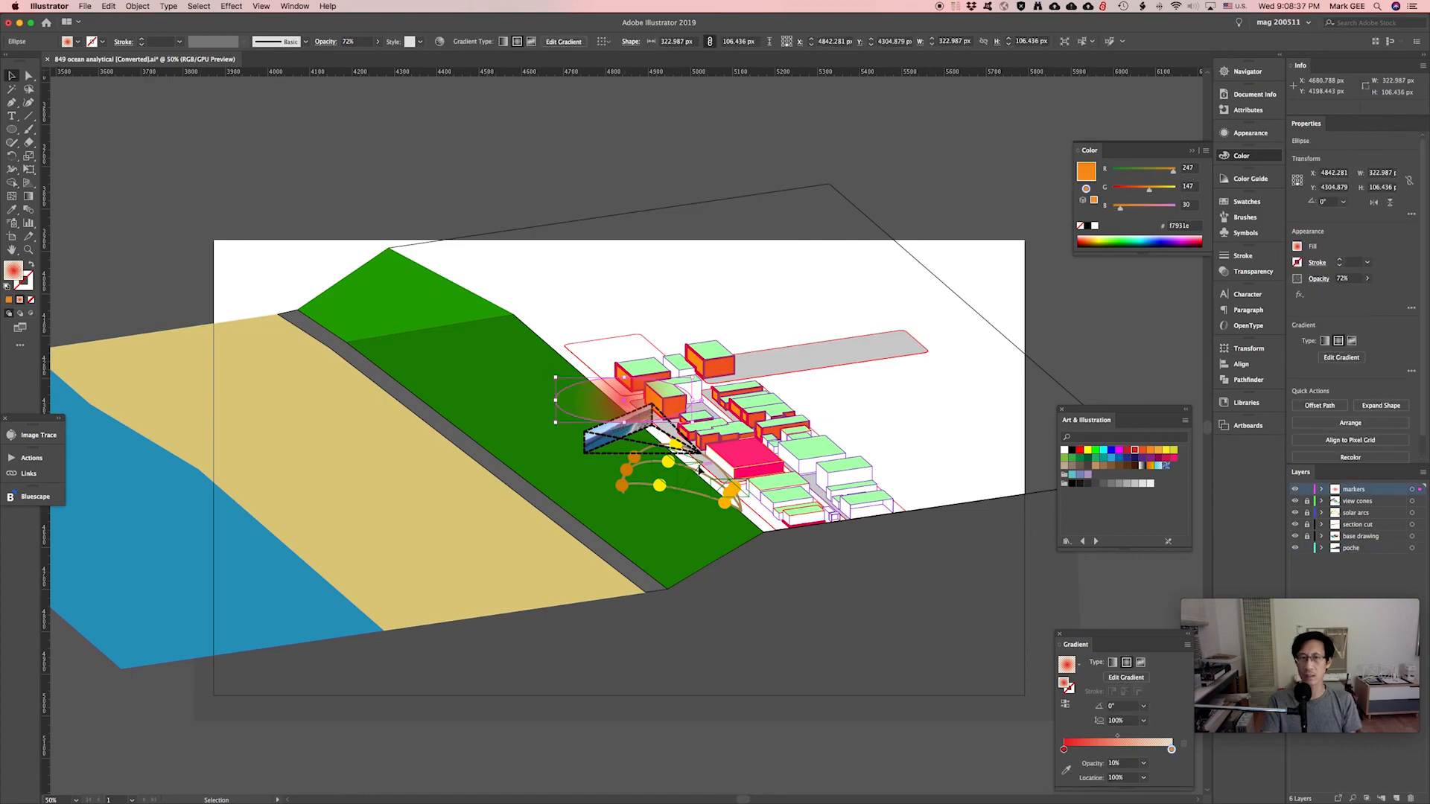
{"action": "left_click", "coordinate": [904, 491]}
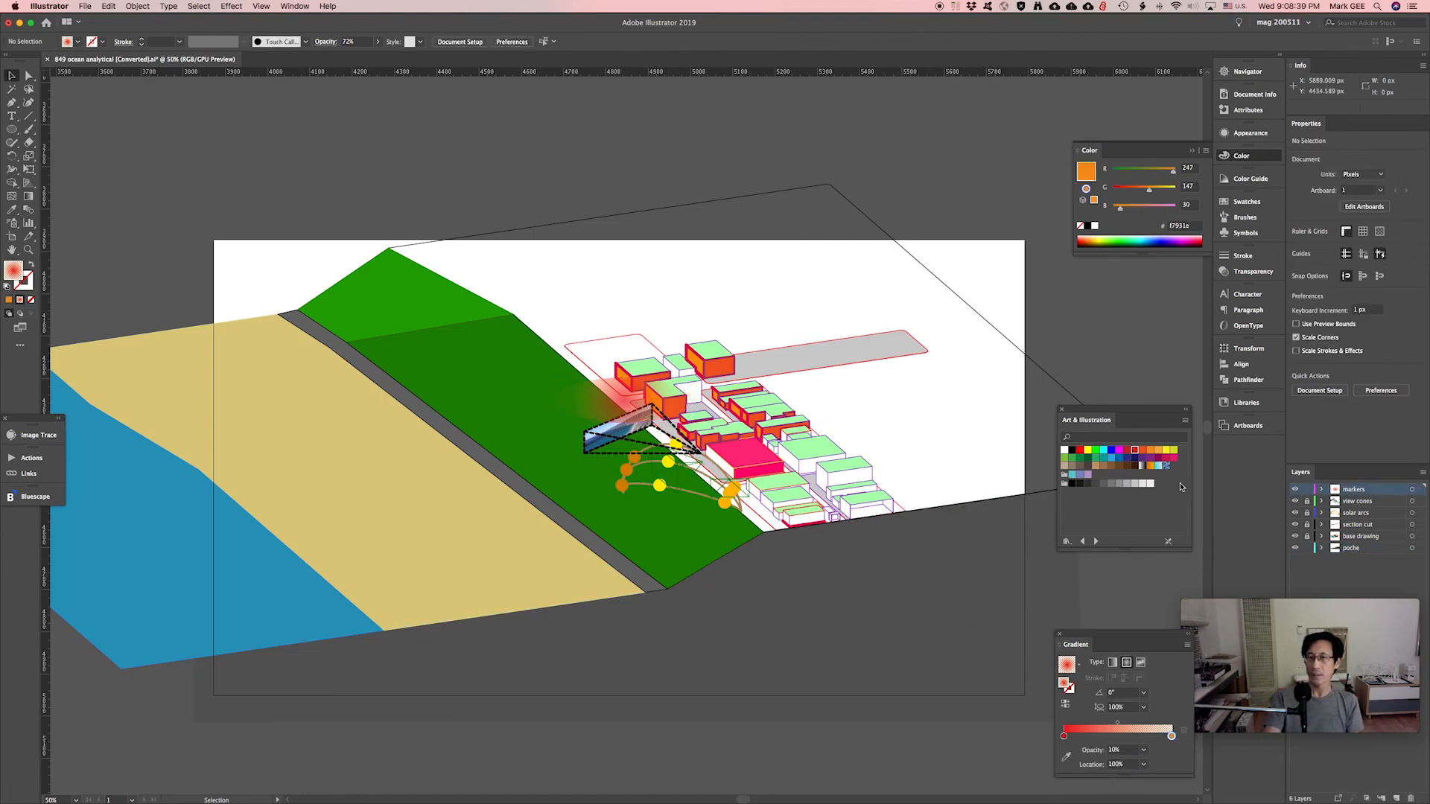